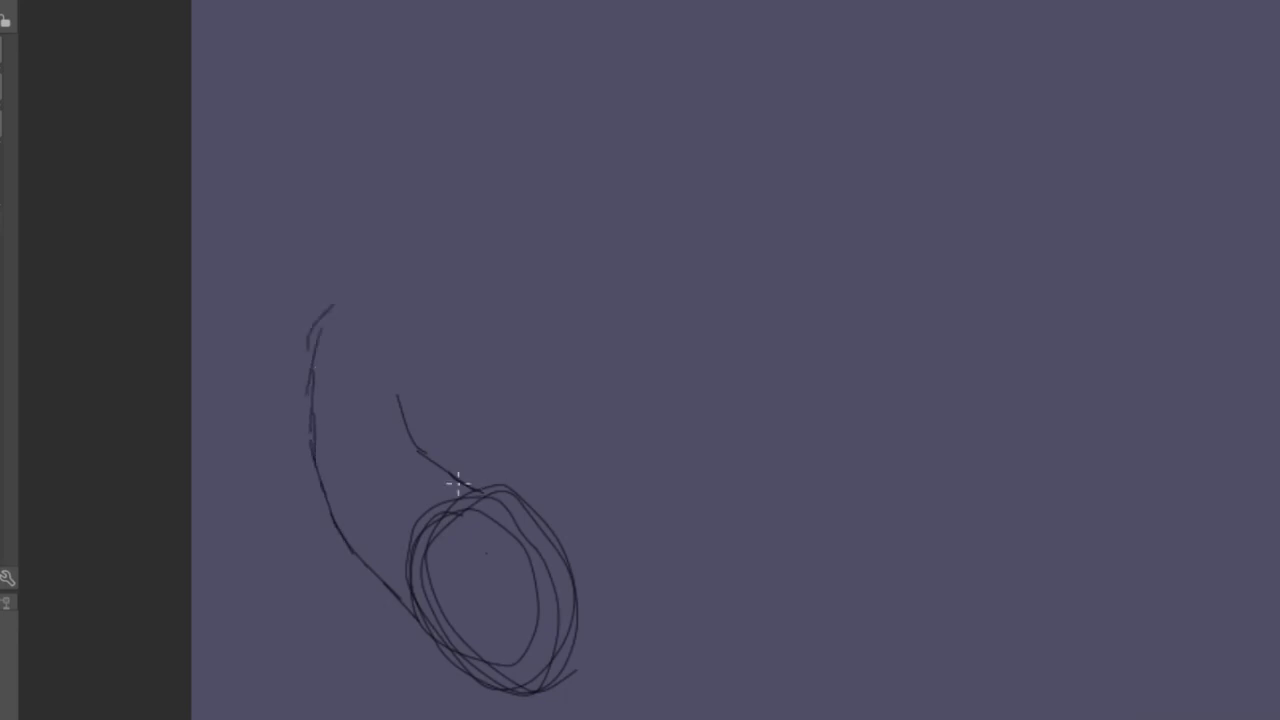
- Sketch the neck curves above the round head and the belly line with the short legs beneath it
drag(324, 322, 370, 236)
scroll(479, 285, down, 1)
drag(358, 343, 490, 434)
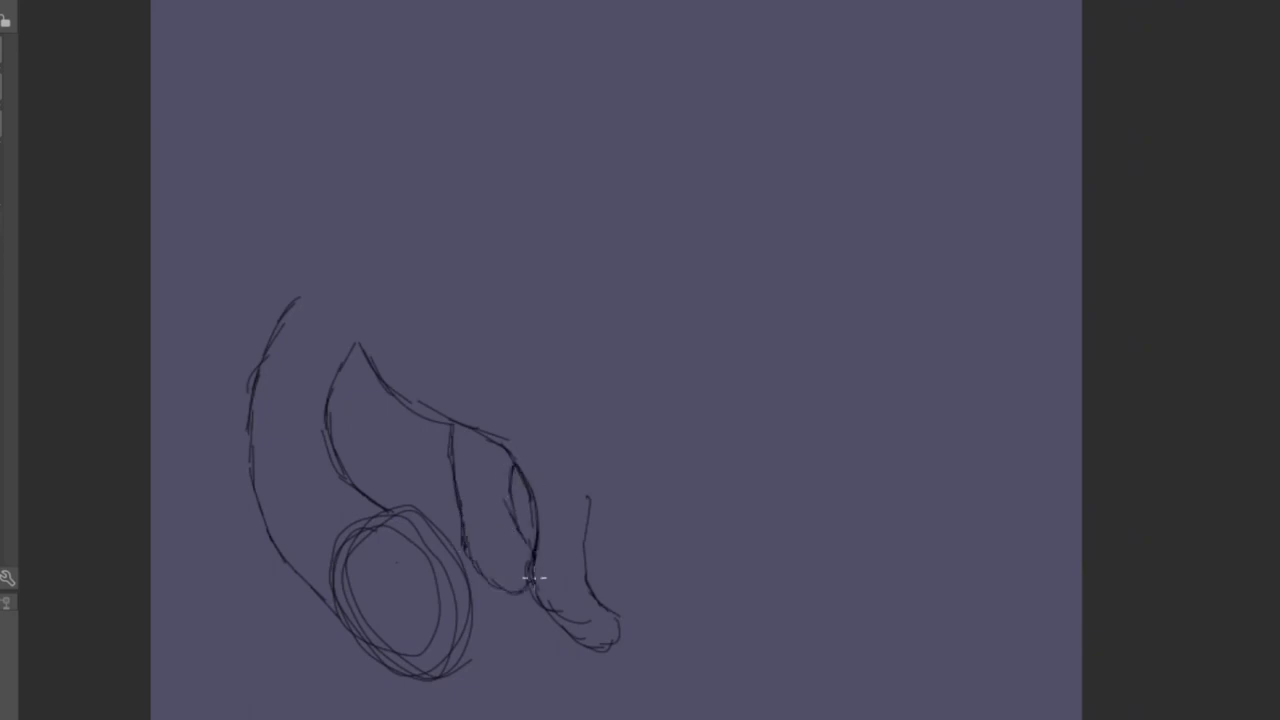
- Sketch the inner edge of the right limb rising from the belly to a bent peak
mouse_move(524, 420)
mouse_down()
mouse_move(561, 423)
mouse_move(700, 271)
mouse_up()
scroll(700, 271, down, 1)
drag(543, 257, 660, 312)
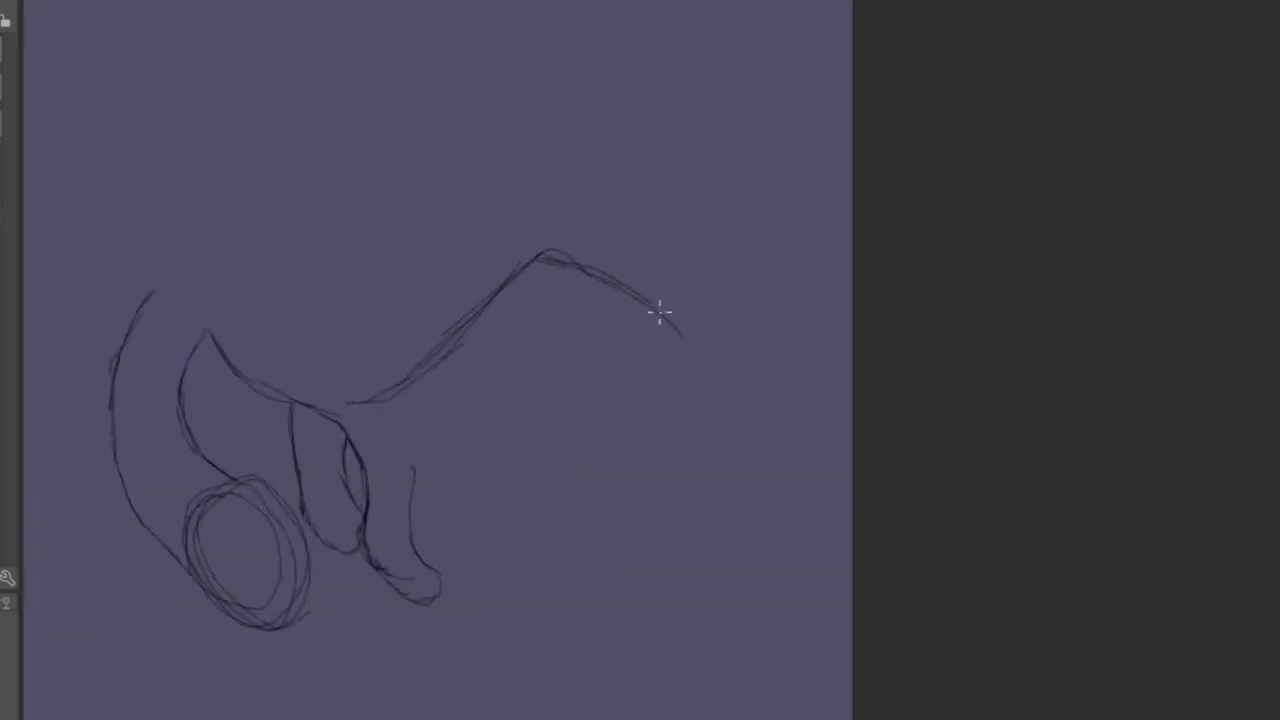
- Continue the large right limb downward and outline its outer edge as one long arch
scroll(727, 542, up, 1)
mouse_move(560, 580)
mouse_down()
mouse_move(698, 665)
mouse_move(712, 420)
mouse_up()
scroll(421, 326, down, 1)
scroll(421, 326, down, 1)
mouse_move(392, 352)
mouse_down()
mouse_move(610, 240)
mouse_move(709, 537)
mouse_move(716, 612)
mouse_up()
scroll(490, 217, up, 1)
scroll(509, 222, down, 2)
scroll(716, 612, down, 1)
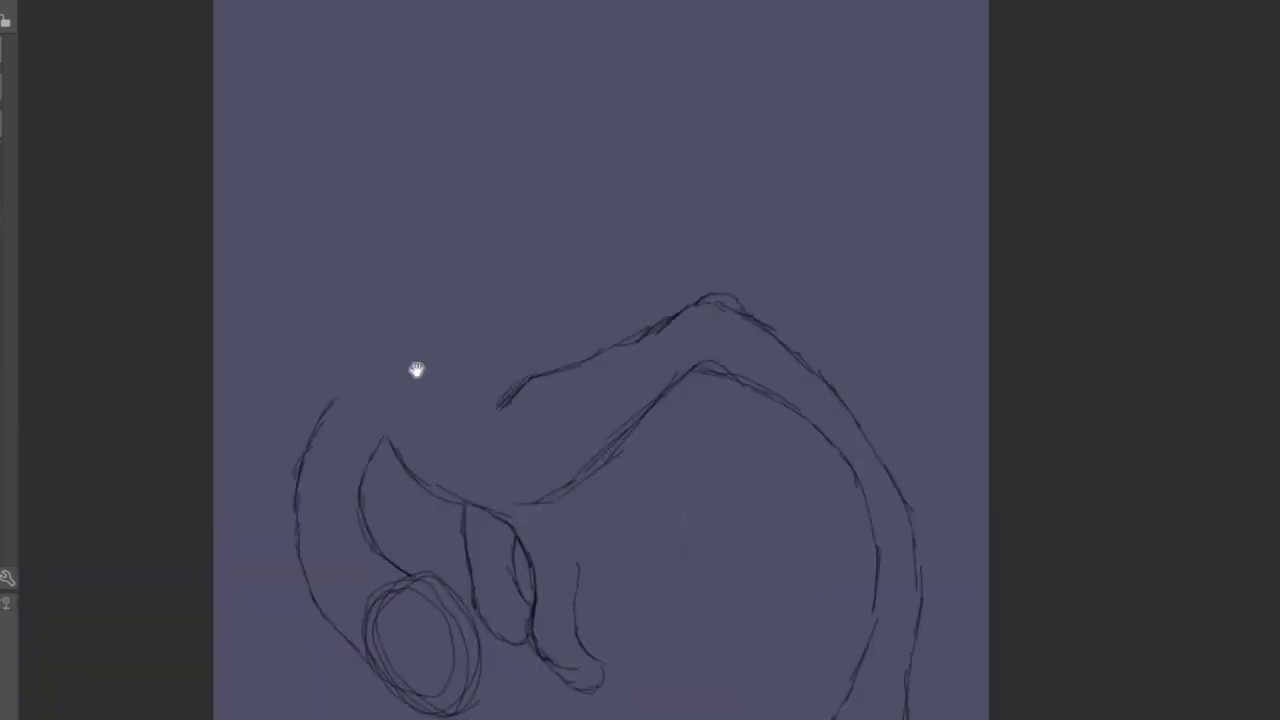
- Sketch the inner contours of the raised left limb, from the shoulder up to a point and down toward the canvas edge
scroll(414, 366, up, 1)
mouse_move(350, 318)
mouse_down()
mouse_move(358, 365)
mouse_move(460, 114)
mouse_up()
scroll(489, 171, down, 1)
drag(489, 162, 410, 254)
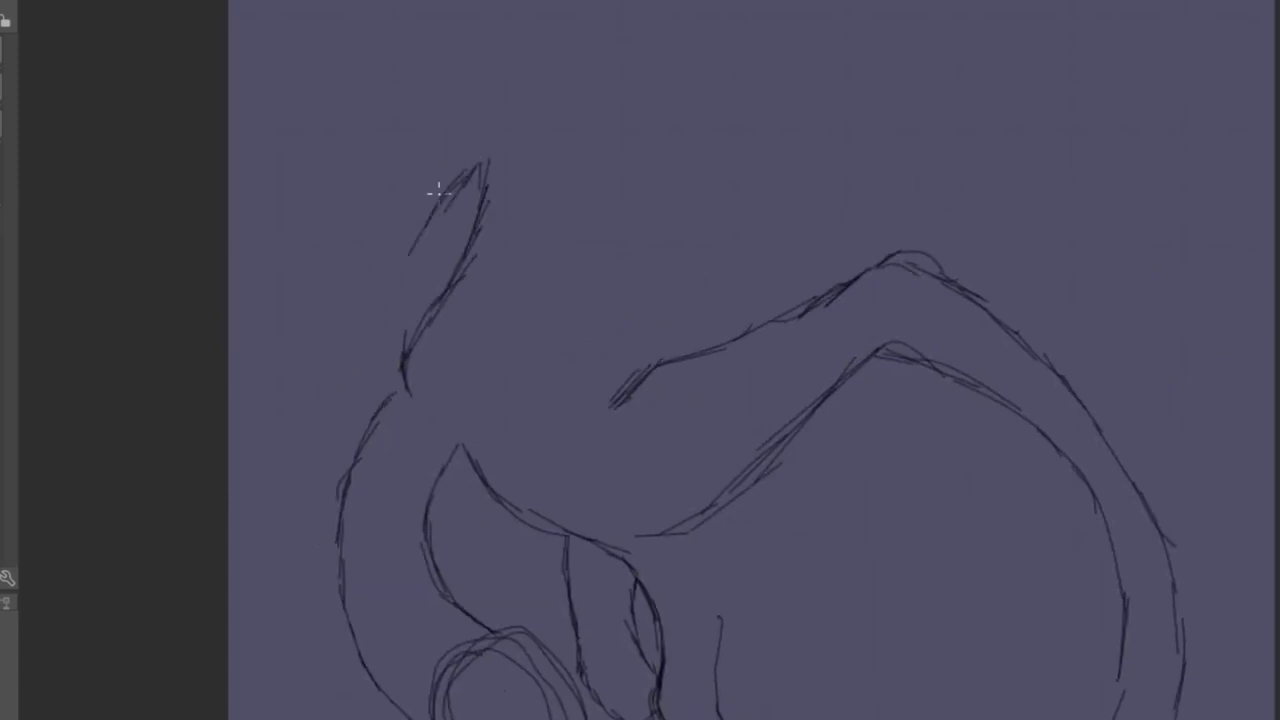
drag(440, 192, 334, 362)
mouse_move(334, 317)
mouse_down()
mouse_move(414, 209)
mouse_move(329, 609)
mouse_up()
scroll(300, 560, down, 1)
scroll(543, 420, up, 2)
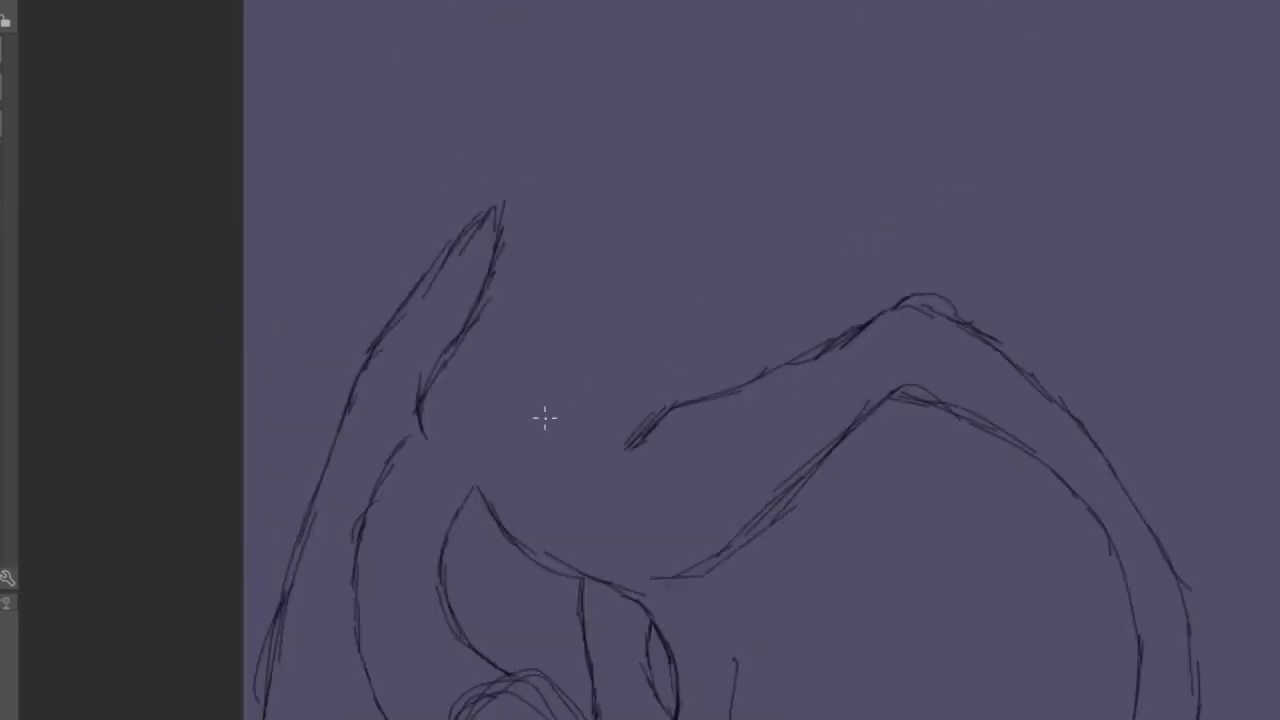
- Outline the body-facing edge of the raised left limb and bring it to a pointed tip
drag(543, 420, 556, 203)
scroll(556, 203, up, 2)
drag(630, 360, 612, 295)
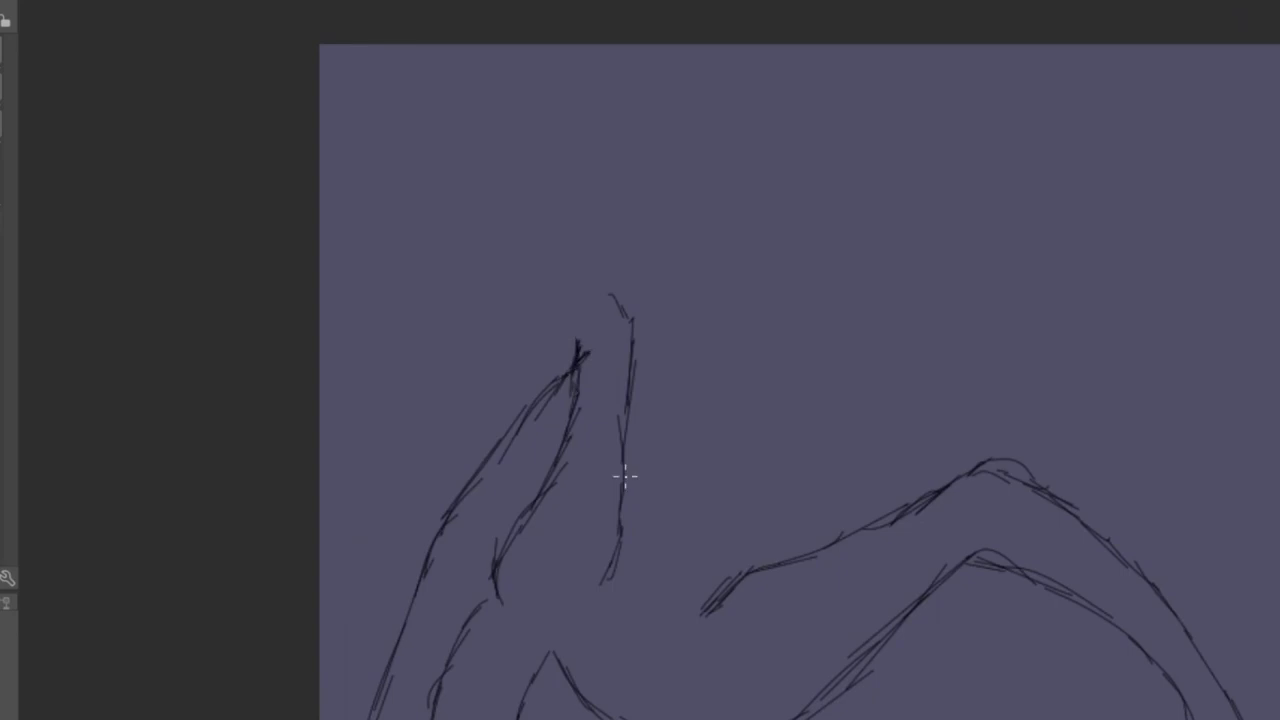
scroll(624, 477, up, 1)
scroll(674, 354, up, 1)
drag(671, 200, 606, 251)
- Sketch the outer edge of the left limb from its pointed tip down to the canvas edge
scroll(606, 251, down, 2)
drag(812, 18, 618, 262)
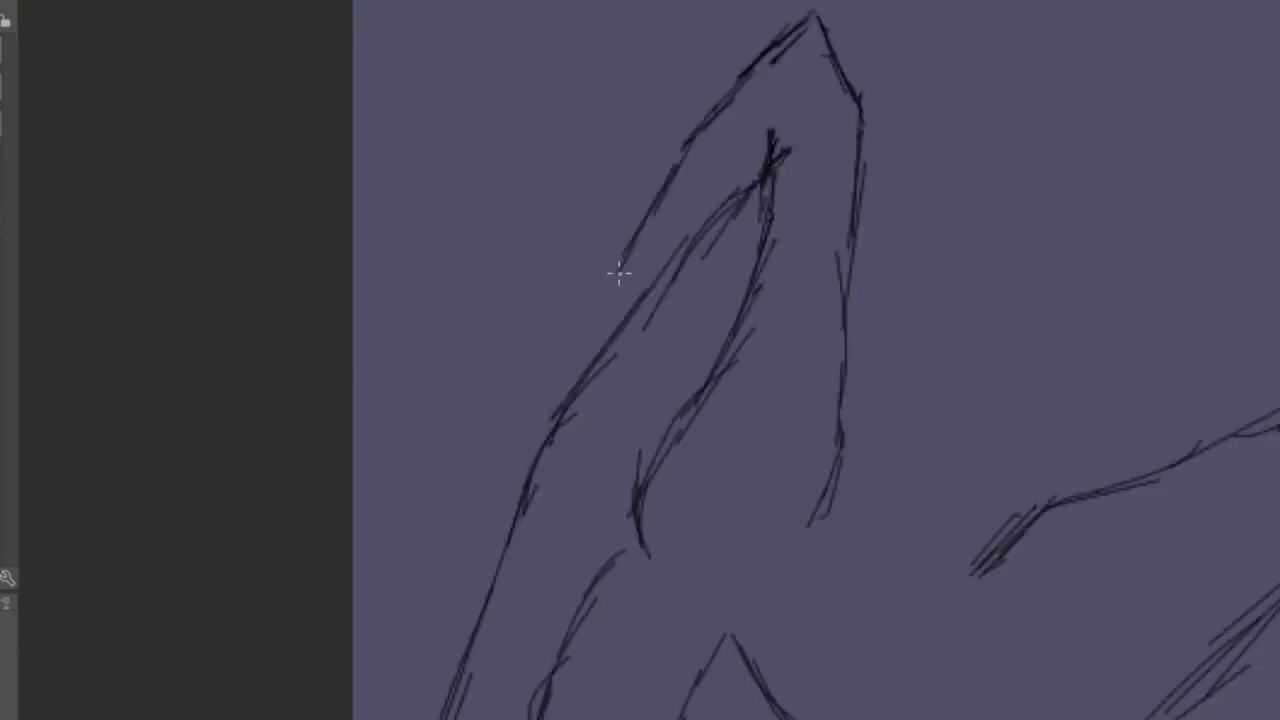
scroll(654, 171, down, 1)
mouse_move(530, 382)
mouse_down()
mouse_move(666, 194)
mouse_move(544, 376)
mouse_up()
scroll(580, 309, down, 1)
drag(566, 324, 446, 603)
scroll(579, 433, down, 3)
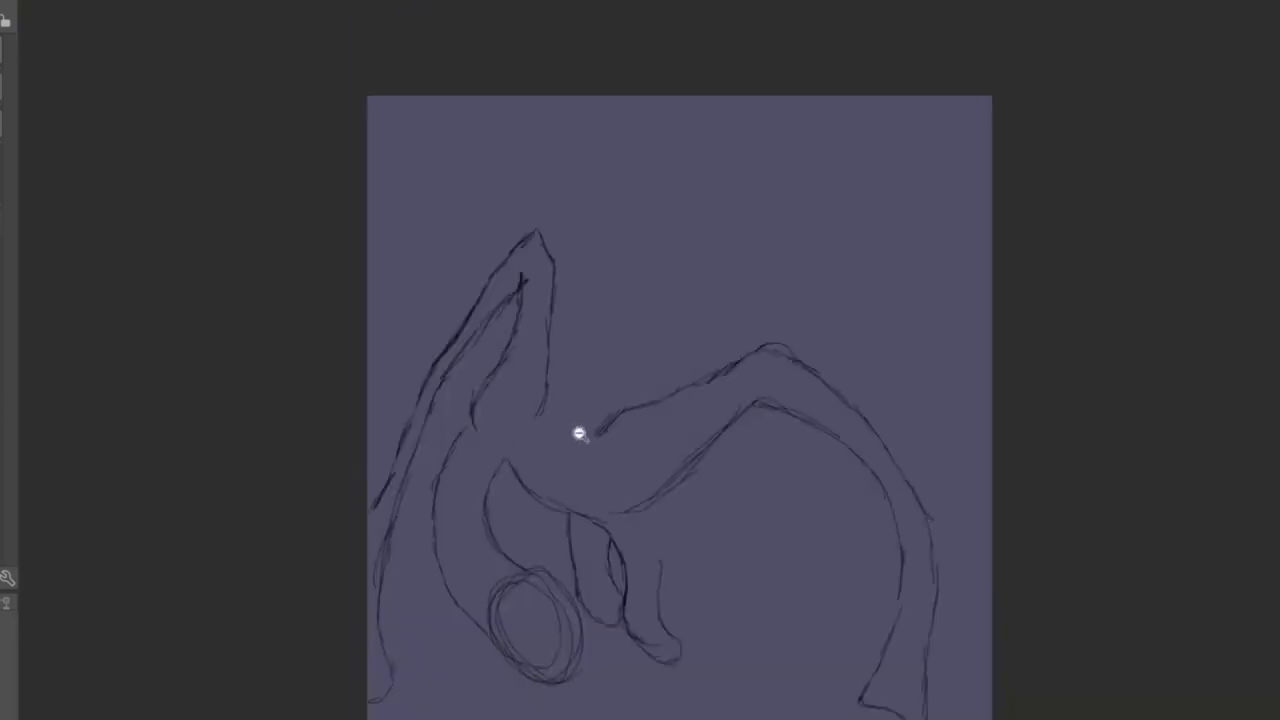
- Sketch the rounded back contour connecting the raised left limb to the large right limb
scroll(579, 433, up, 3)
drag(501, 309, 470, 358)
mouse_move(524, 302)
mouse_down()
mouse_move(630, 260)
mouse_move(786, 343)
mouse_up()
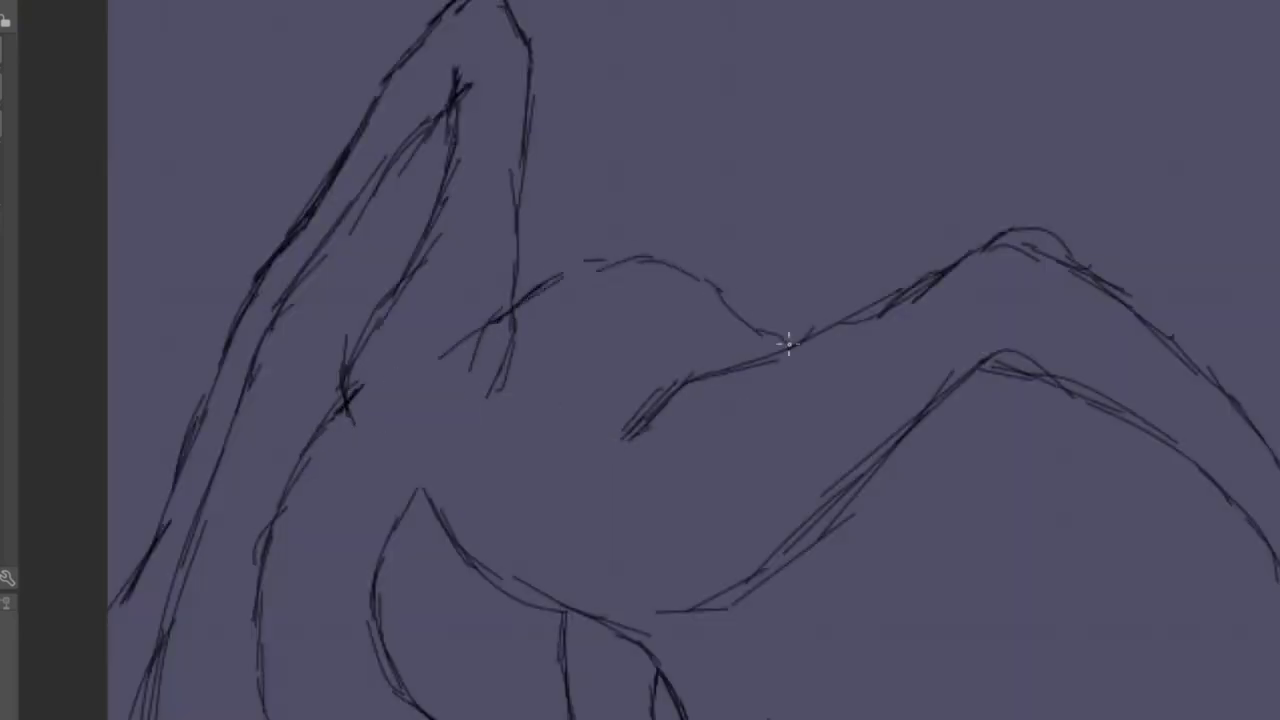
- Sketch the rear contour of the hind leg, from the underside of the right limb to the lower leg
scroll(760, 335, down, 1)
scroll(716, 512, up, 2)
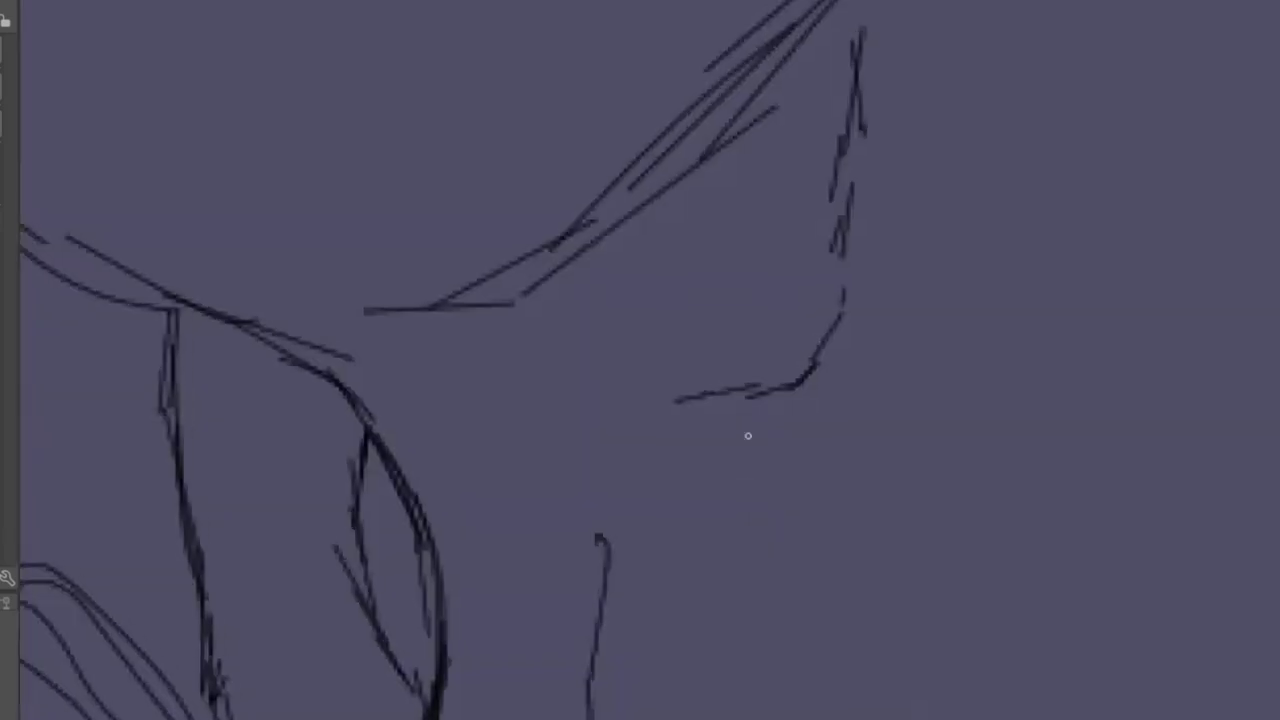
drag(746, 434, 629, 457)
drag(766, 390, 630, 466)
scroll(700, 420, down, 1)
mouse_move(803, 194)
mouse_down()
mouse_move(804, 292)
mouse_move(783, 386)
mouse_move(745, 440)
mouse_up()
scroll(750, 430, down, 1)
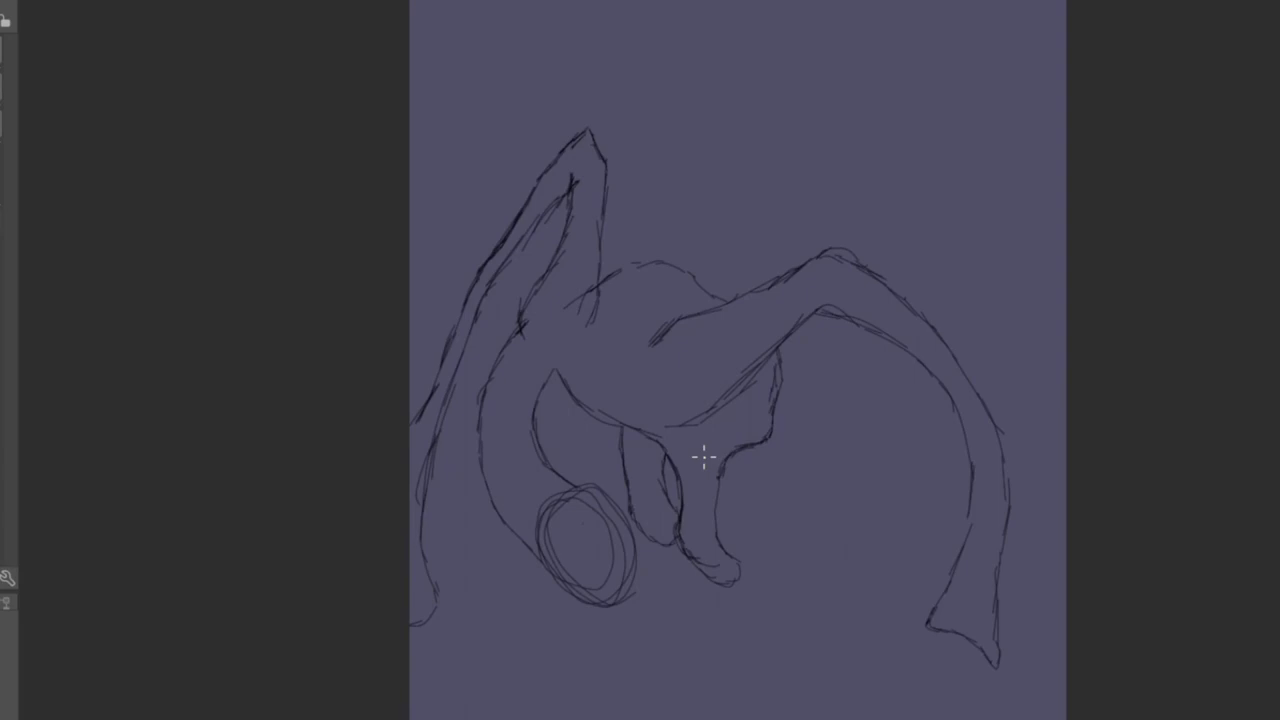
- Sketch a pointed shape with a folded lower edge rising from the back behind the right limb
scroll(667, 281, up, 3)
mouse_move(645, 302)
mouse_down()
mouse_move(788, 195)
mouse_move(887, 200)
mouse_up()
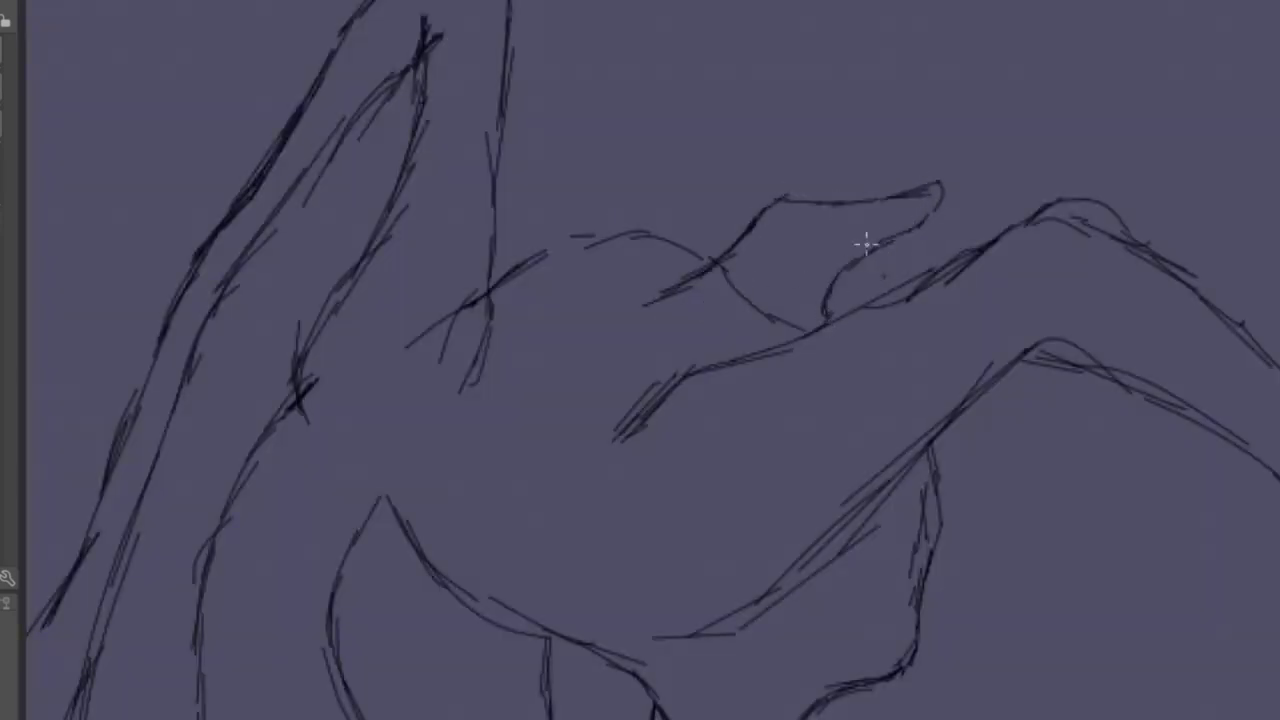
scroll(866, 243, up, 3)
mouse_move(906, 218)
mouse_down()
mouse_move(823, 288)
mouse_move(774, 405)
mouse_up()
scroll(774, 405, down, 3)
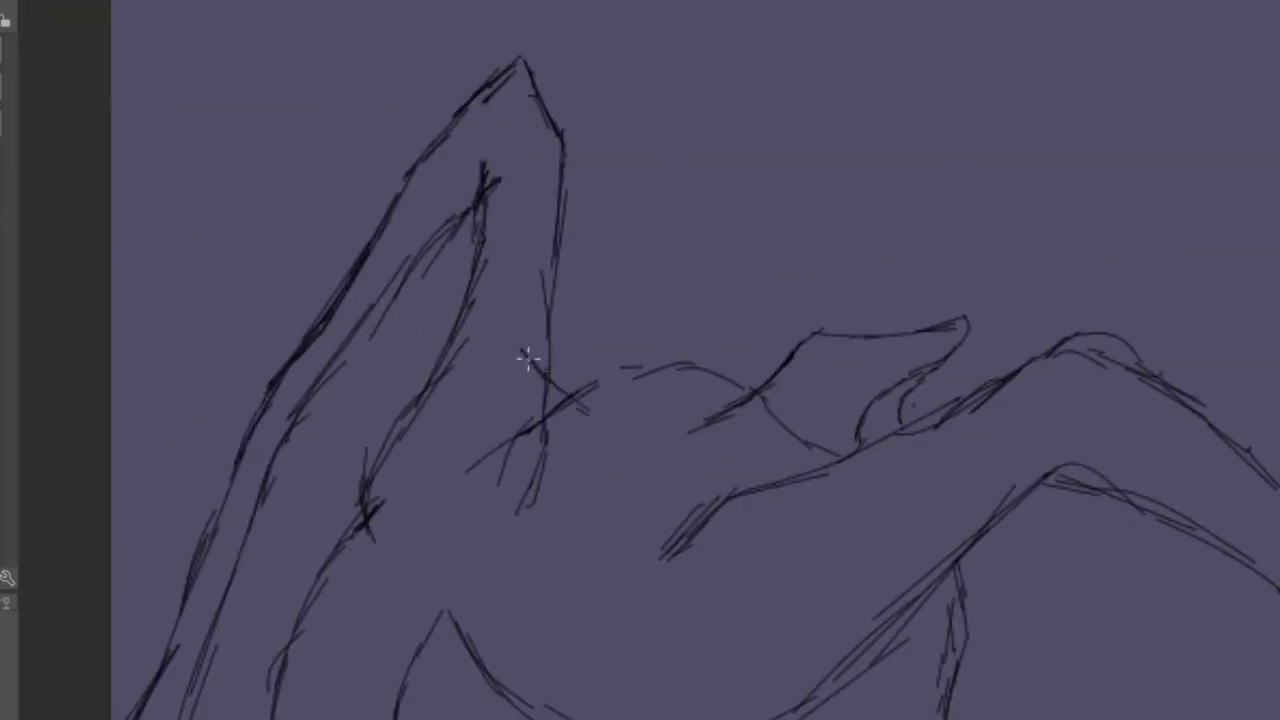
- Sketch a small form protruding behind the base of the left limb, undoing the misplaced strokes
mouse_move(513, 370)
mouse_down()
mouse_move(507, 448)
mouse_move(551, 457)
mouse_up()
key(ctrl+z)
key(ctrl+z)
scroll(625, 343, down, 1)
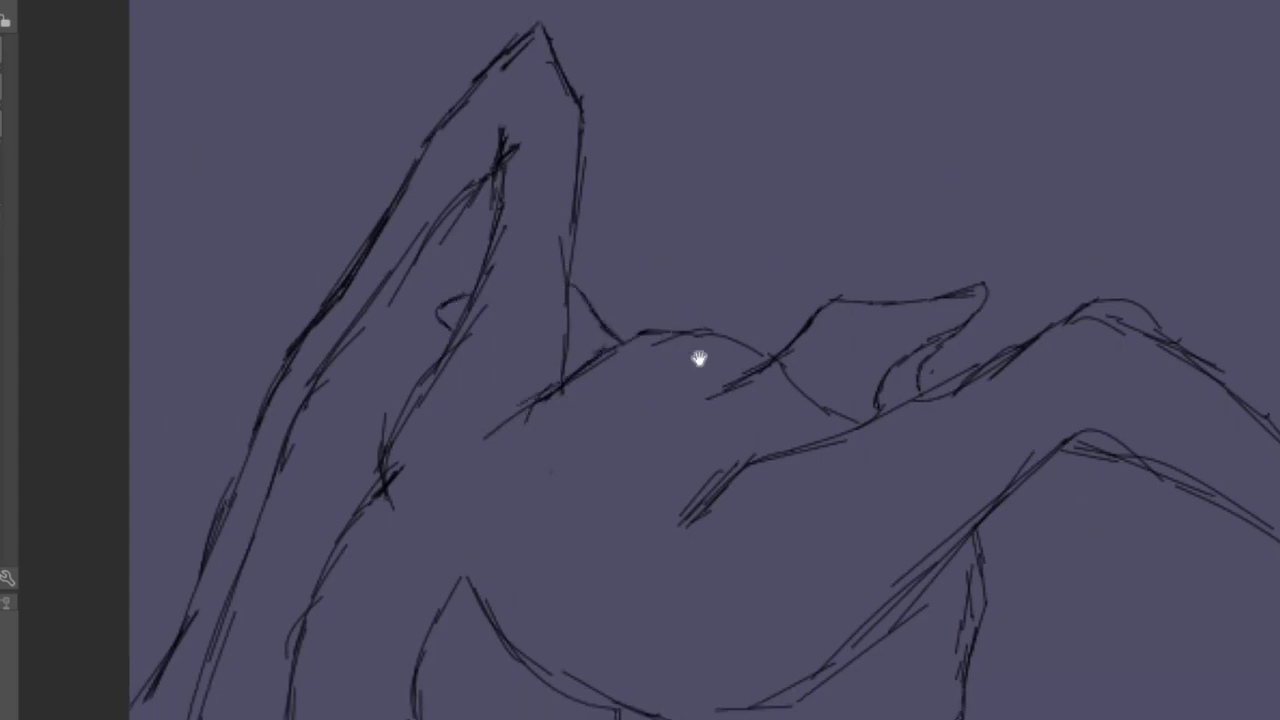
- Sketch one finger pointing downward and one reaching right at the end of the large right limb
scroll(697, 360, down, 3)
scroll(771, 471, up, 3)
drag(476, 372, 586, 601)
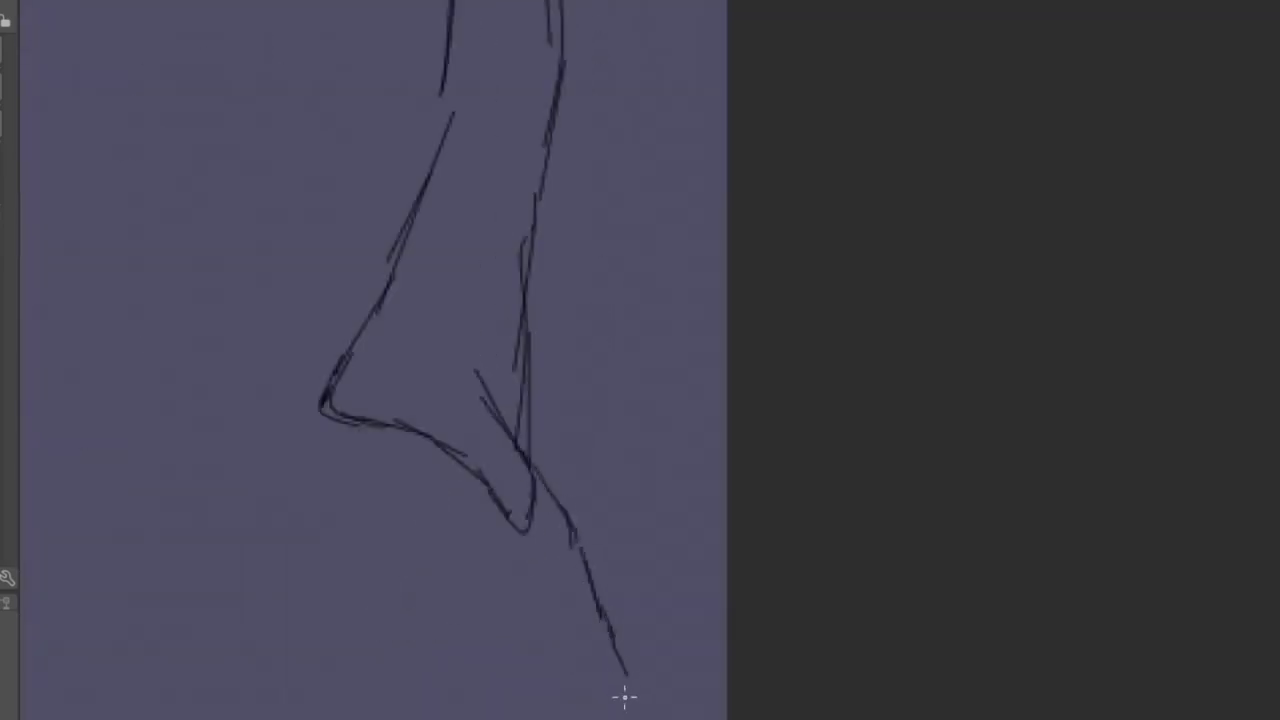
mouse_move(594, 686)
mouse_down()
mouse_move(556, 596)
mouse_move(443, 406)
mouse_up()
scroll(528, 354, up, 1)
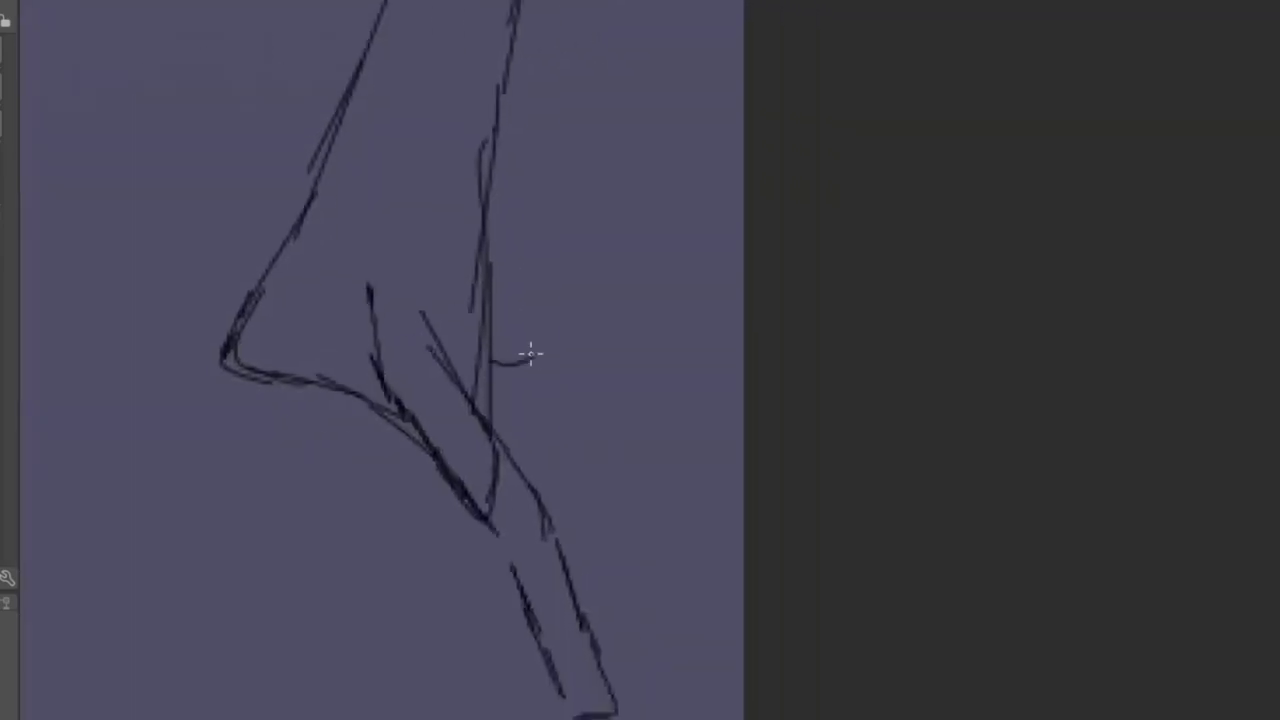
mouse_move(492, 366)
mouse_down()
mouse_move(766, 528)
mouse_move(700, 543)
mouse_move(540, 420)
mouse_move(500, 420)
mouse_up()
scroll(505, 425, down, 1)
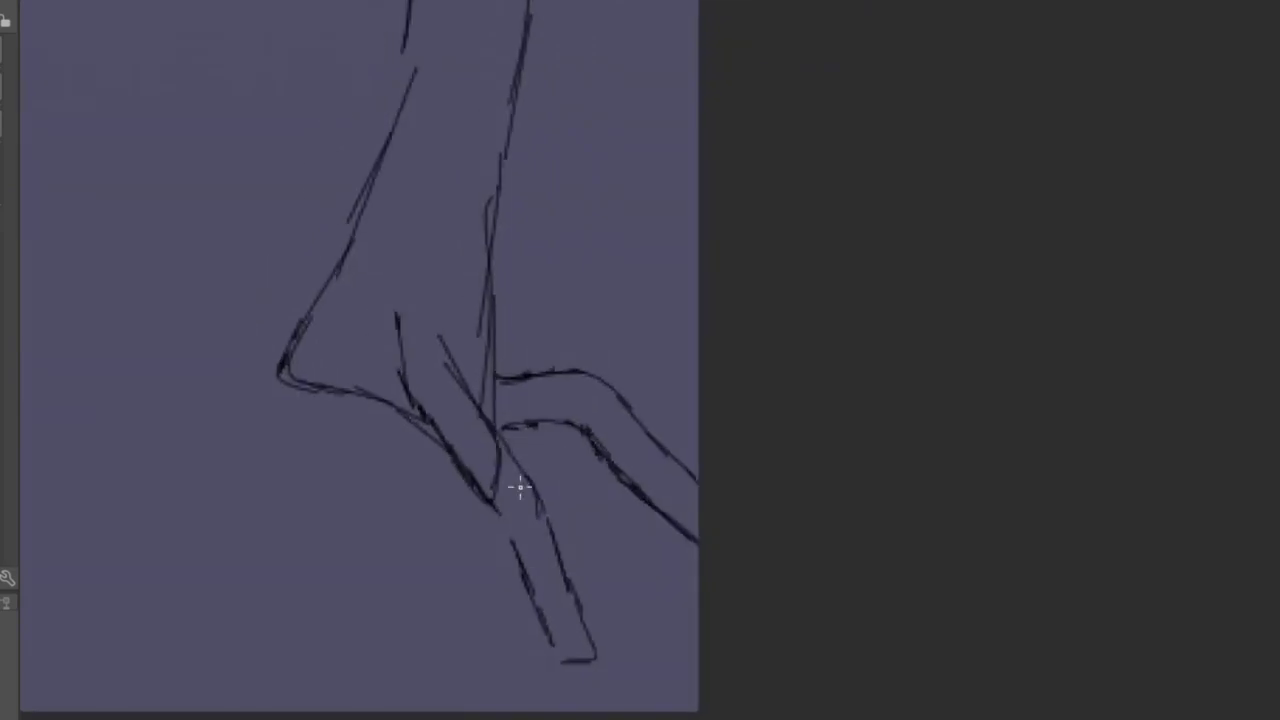
- Sketch the bent fingers reaching left from the hand of the large right limb
mouse_move(360, 350)
mouse_down()
mouse_move(534, 347)
mouse_move(617, 367)
mouse_up()
mouse_move(592, 302)
mouse_down()
mouse_move(468, 360)
mouse_move(391, 463)
mouse_move(403, 481)
mouse_move(429, 475)
mouse_move(474, 413)
mouse_move(578, 349)
mouse_up()
mouse_move(654, 414)
mouse_down()
mouse_move(600, 426)
mouse_move(535, 482)
mouse_move(539, 498)
mouse_move(459, 522)
mouse_move(517, 443)
mouse_up()
scroll(636, 518, down, 3)
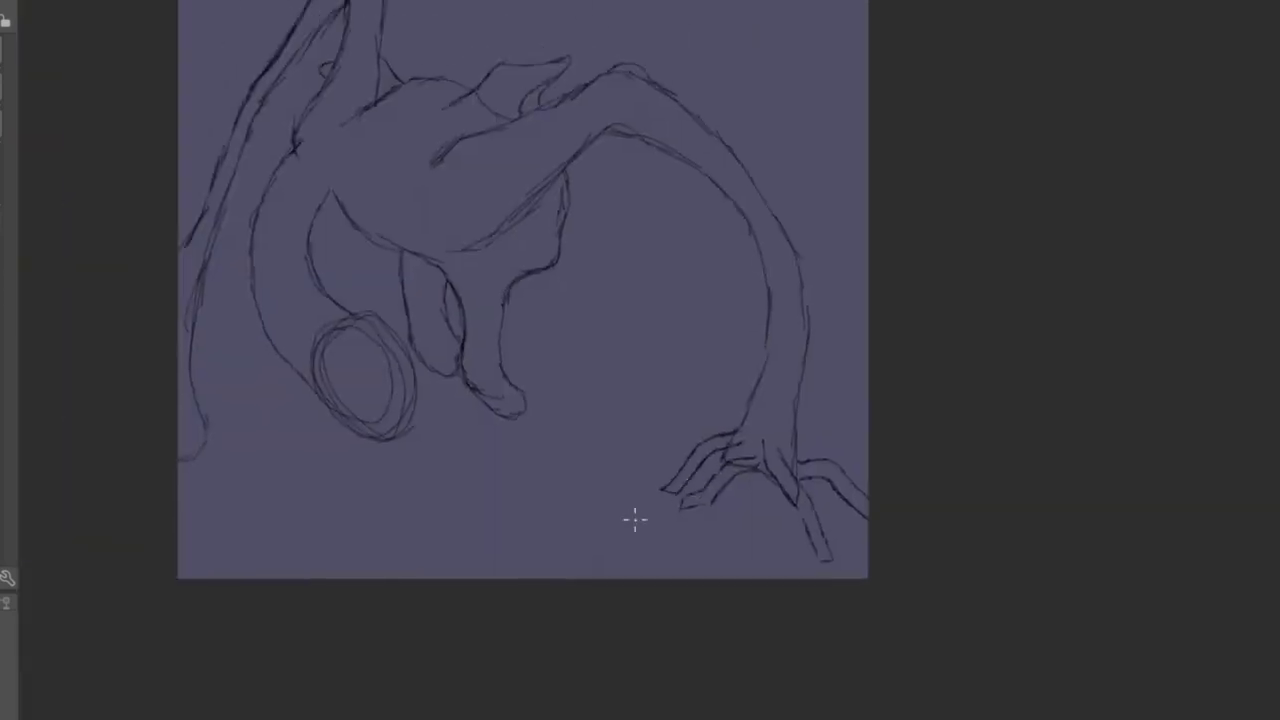
- Sketch the first narrow curved strip hanging beneath the right limb, beside the hind leg
scroll(639, 296, up, 5)
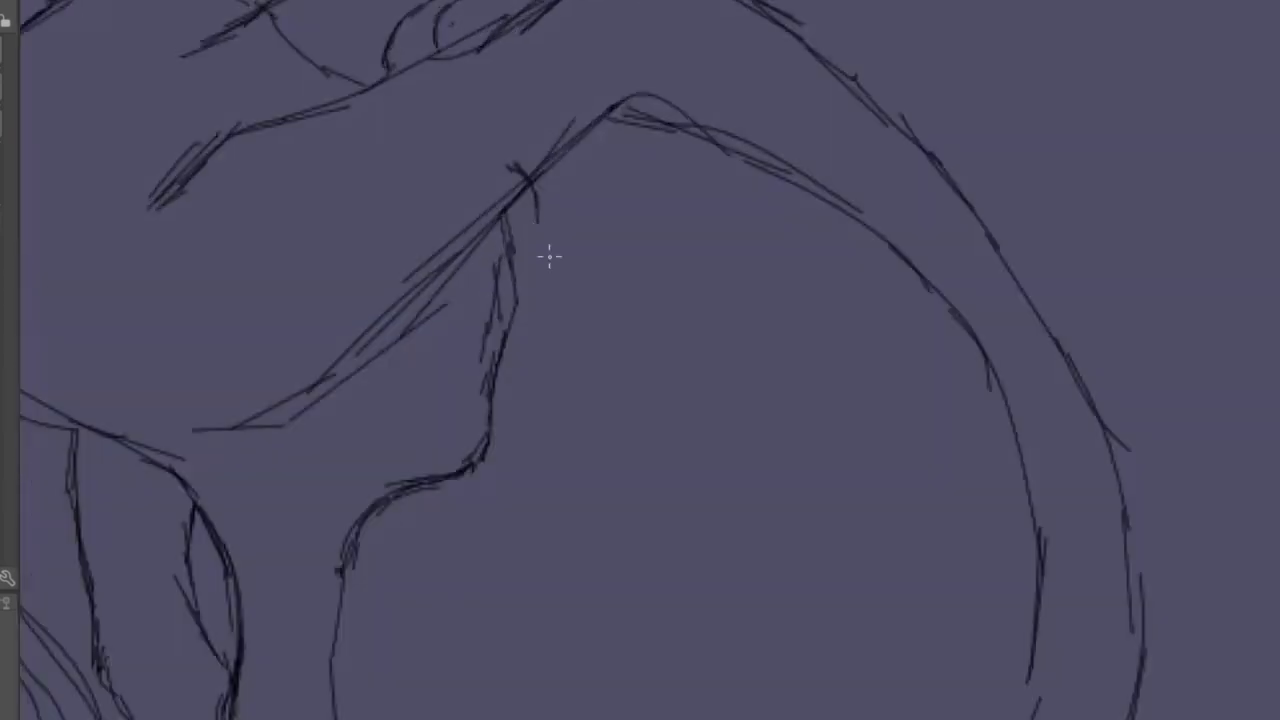
mouse_move(537, 205)
mouse_down()
mouse_move(620, 437)
mouse_move(633, 524)
mouse_move(594, 539)
mouse_up()
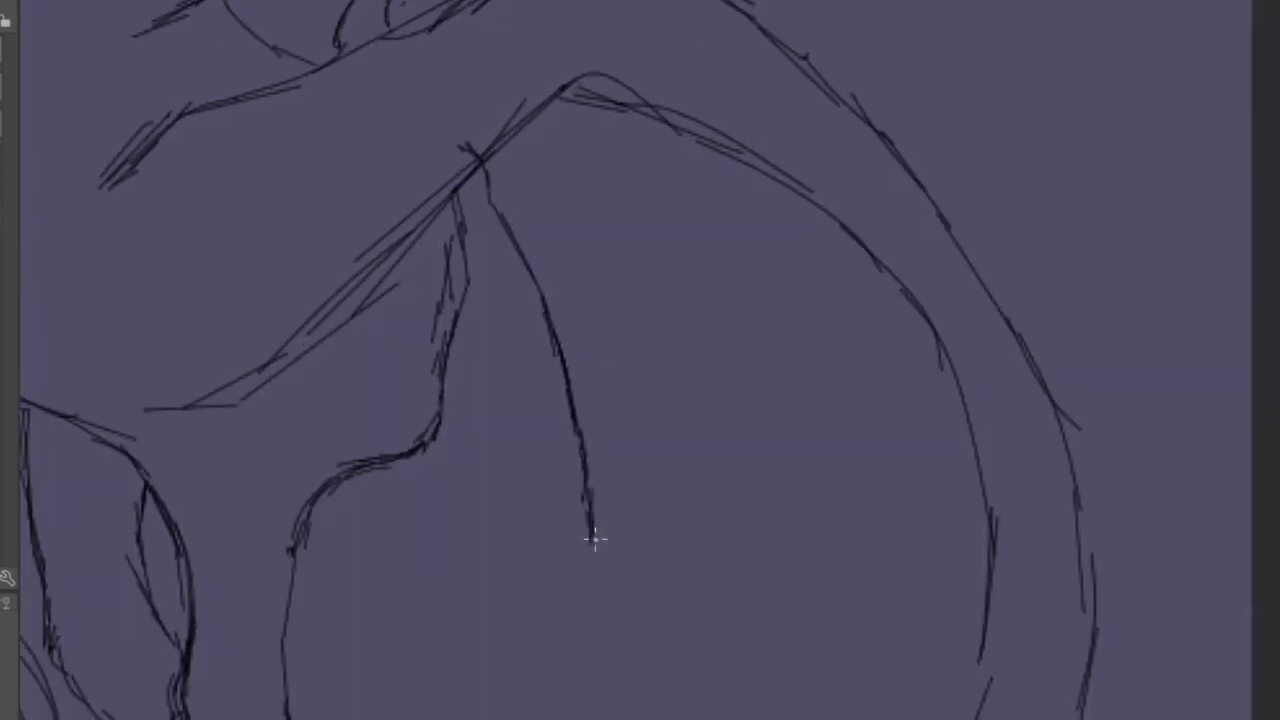
drag(617, 425, 531, 180)
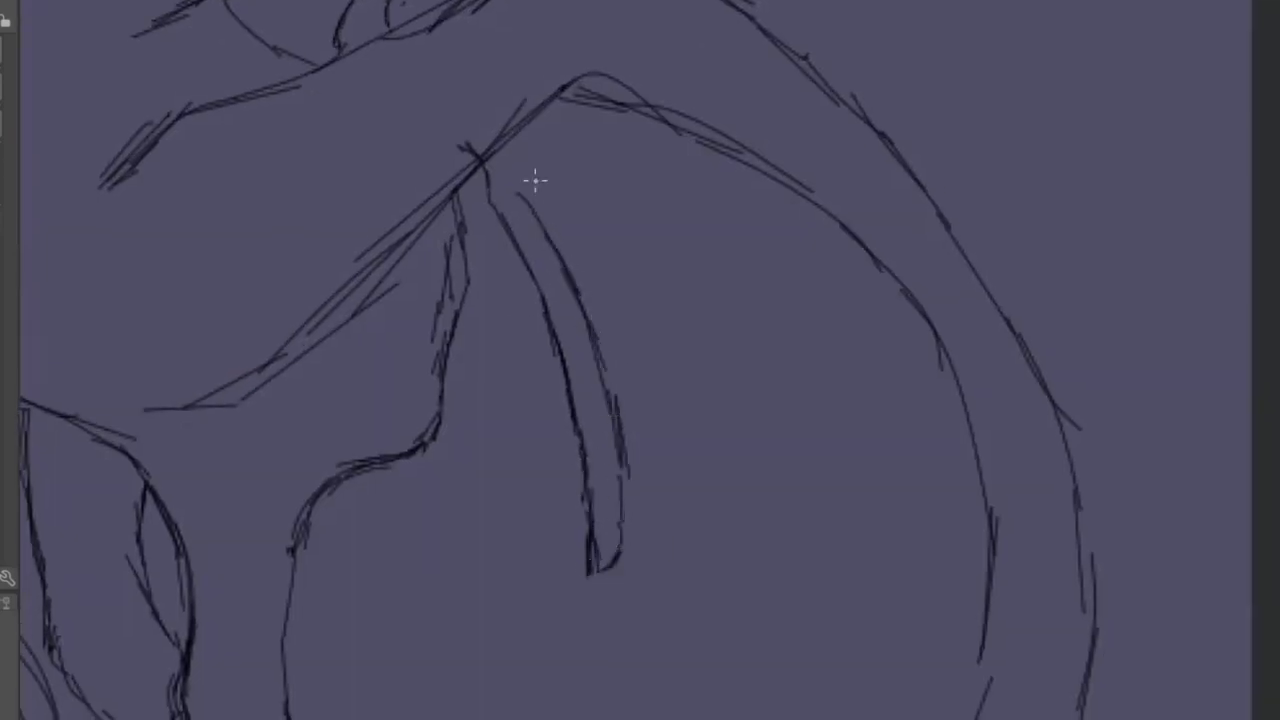
scroll(531, 180, down, 5)
- Sketch a second narrow strip hanging below the bend of the right limb
scroll(491, 197, up, 5)
drag(487, 25, 540, 293)
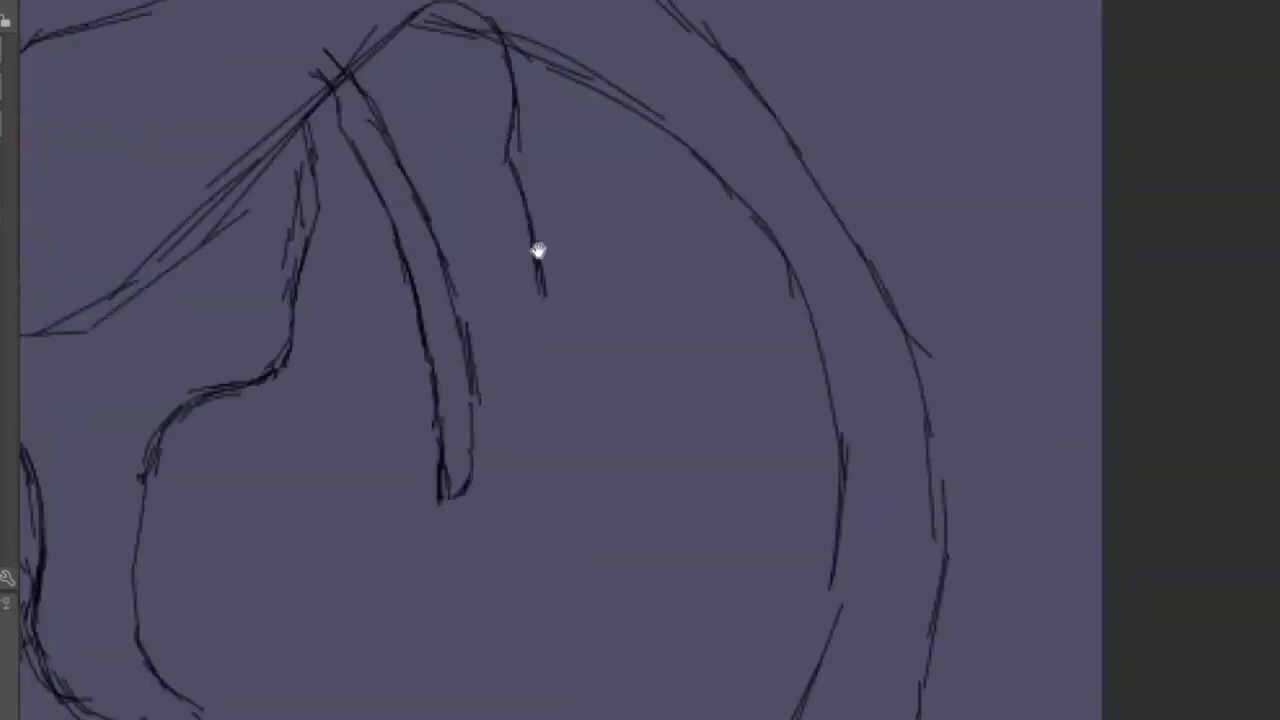
scroll(537, 251, down, 1)
mouse_move(520, 240)
mouse_down()
mouse_move(536, 425)
mouse_move(549, 390)
mouse_move(540, 168)
mouse_up()
scroll(537, 286, down, 2)
scroll(537, 286, up, 1)
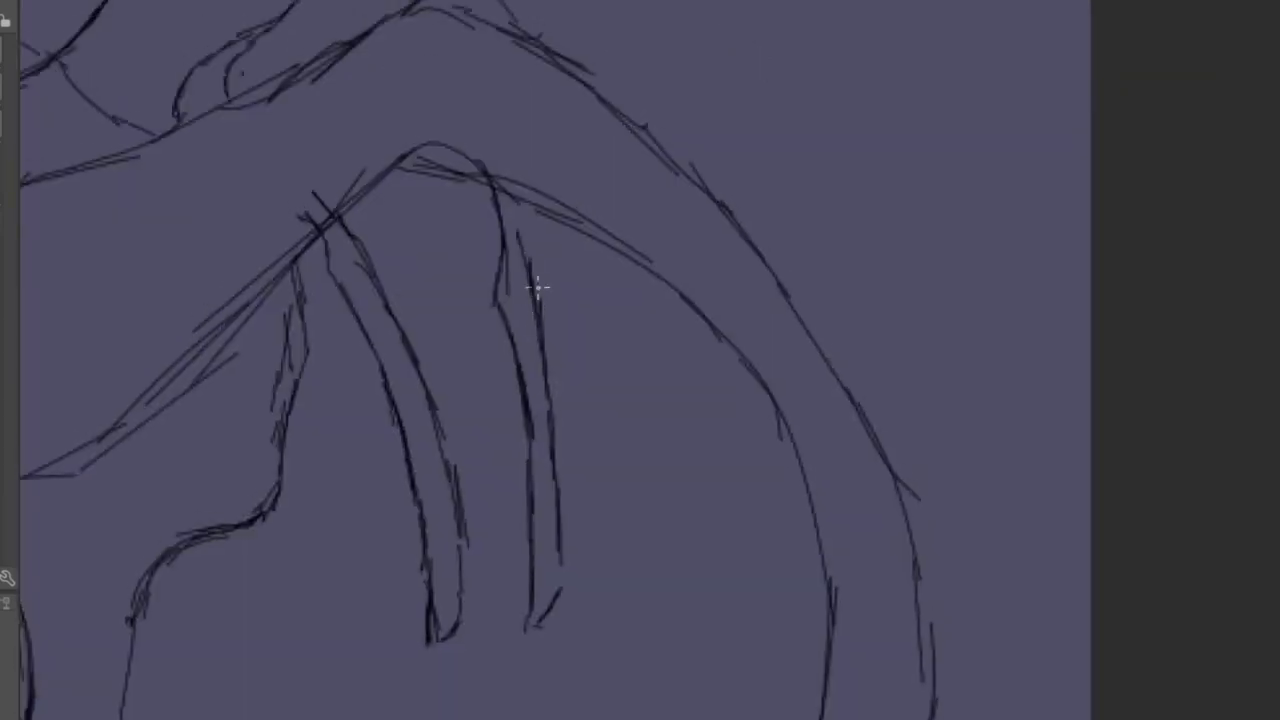
mouse_move(537, 286)
mouse_down()
mouse_move(496, 146)
mouse_move(470, 192)
mouse_up()
- Add a third narrow hanging strip to the right of the first two beneath the arched limb
scroll(538, 240, down, 5)
scroll(538, 240, up, 5)
drag(470, 115, 491, 269)
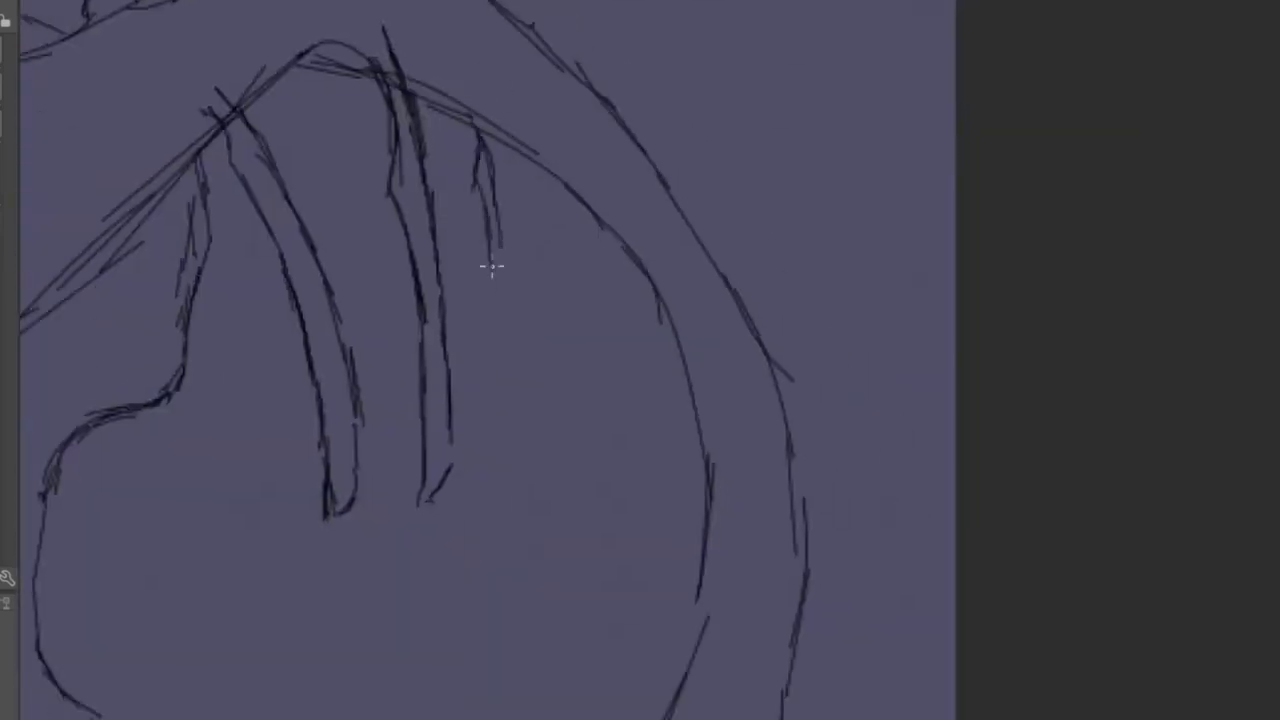
scroll(491, 269, down, 1)
mouse_move(454, 100)
mouse_down()
mouse_move(460, 309)
mouse_move(496, 248)
mouse_move(489, 177)
mouse_move(486, 269)
mouse_up()
scroll(480, 183, down, 2)
scroll(480, 311, down, 3)
- Sketch more hanging strips along the inner edge of the right limb's lower part
scroll(480, 311, up, 3)
mouse_move(433, 165)
mouse_down()
mouse_move(418, 427)
mouse_move(453, 336)
mouse_move(423, 465)
mouse_move(451, 466)
mouse_move(513, 270)
mouse_up()
scroll(459, 190, down, 1)
scroll(497, 263, down, 2)
mouse_move(523, 320)
mouse_down()
mouse_move(479, 428)
mouse_move(524, 330)
mouse_move(522, 280)
mouse_move(545, 493)
mouse_move(501, 477)
mouse_move(461, 339)
mouse_move(461, 408)
mouse_move(475, 297)
mouse_move(515, 451)
mouse_move(553, 487)
mouse_move(452, 407)
mouse_up()
- Sketch pointed strips flaring from both sides of the right limb's wrist
scroll(345, 330, down, 2)
scroll(358, 397, up, 3)
scroll(523, 383, down, 1)
drag(470, 290, 532, 431)
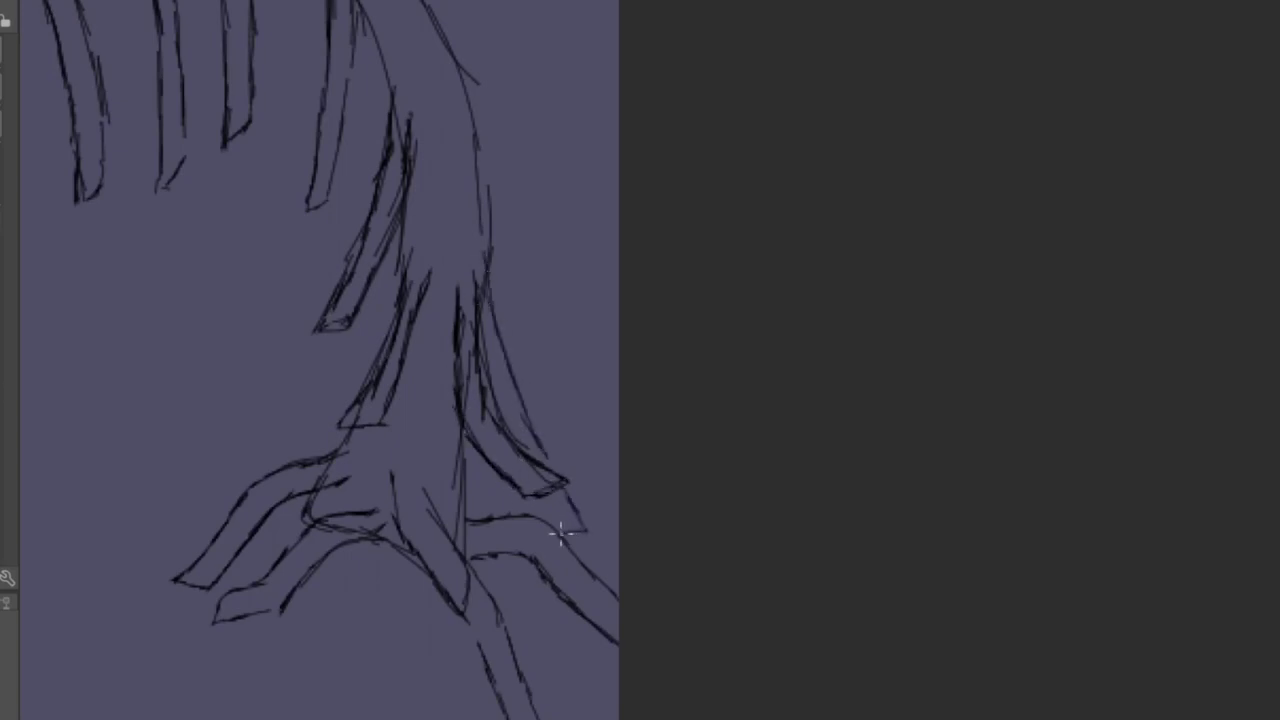
drag(372, 336, 285, 435)
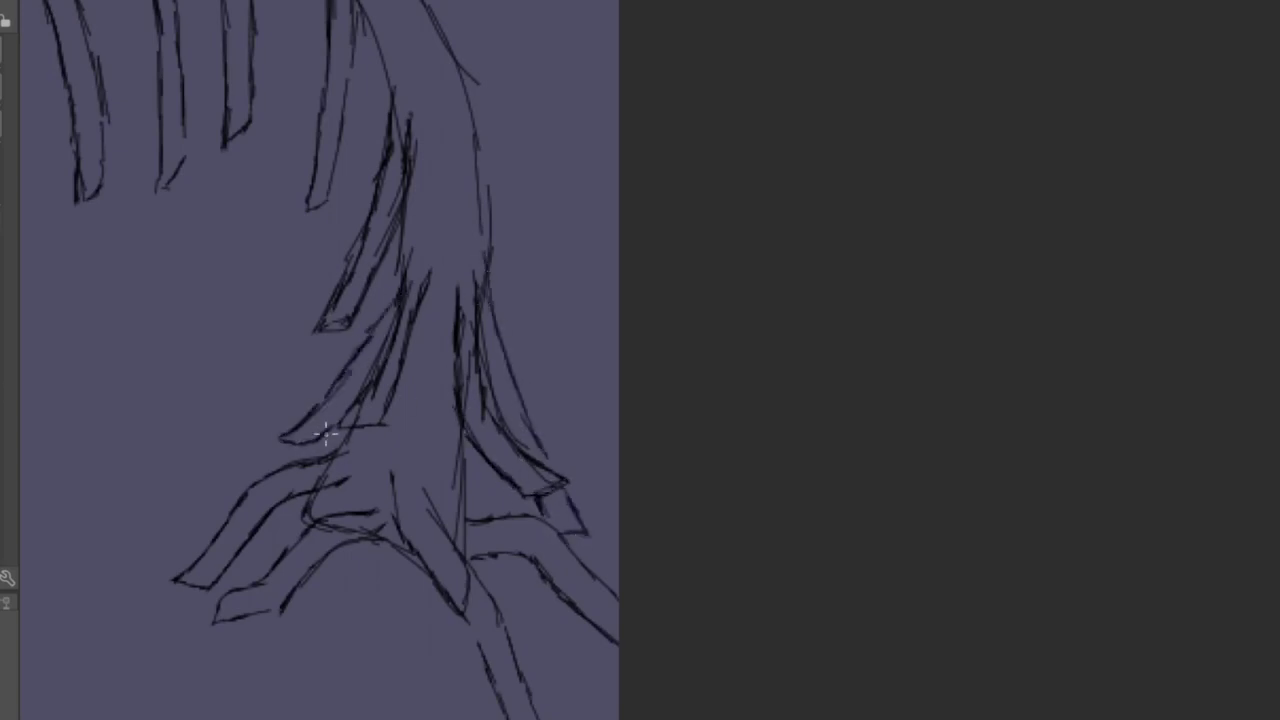
scroll(365, 425, down, 5)
- Sketch narrow strips hanging from the inner edge of the raised left limb
scroll(366, 463, up, 8)
scroll(340, 283, down, 3)
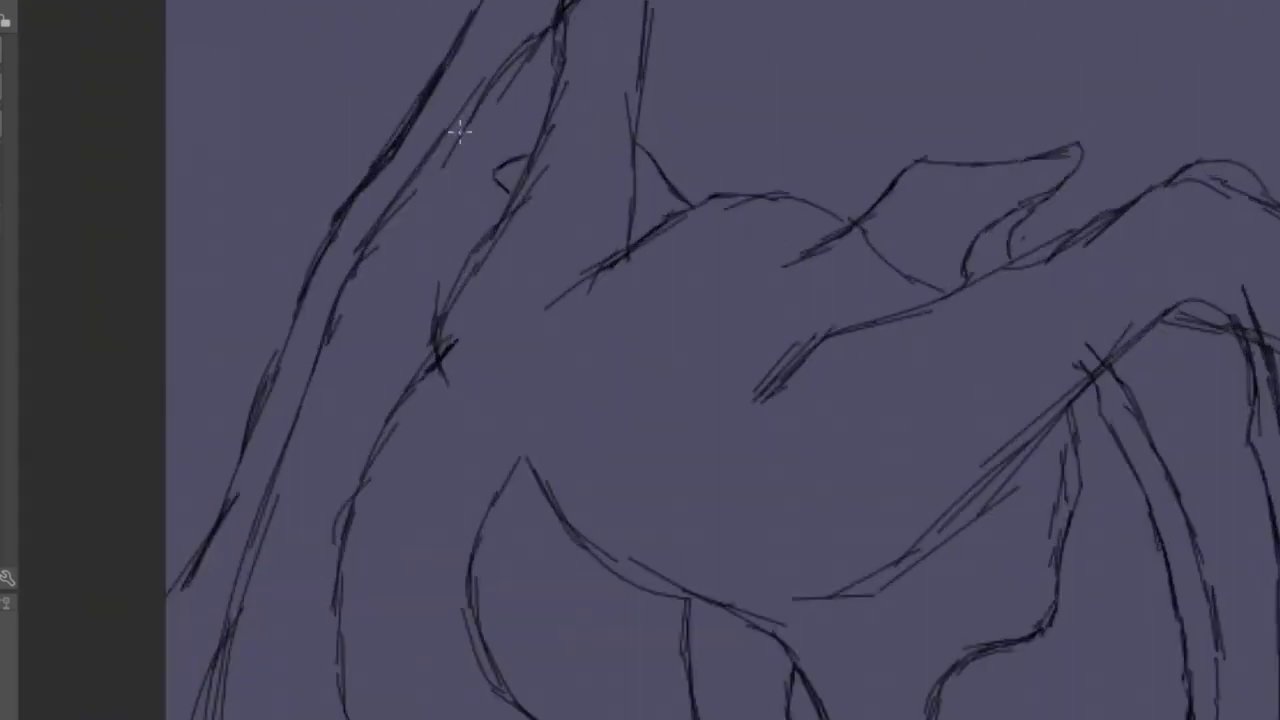
drag(440, 152, 416, 352)
mouse_move(498, 58)
mouse_down()
mouse_move(460, 154)
mouse_move(442, 318)
mouse_up()
drag(452, 130, 438, 160)
drag(368, 248, 346, 505)
mouse_move(330, 282)
mouse_down()
mouse_move(318, 320)
mouse_move(329, 491)
mouse_up()
- Add more hanging strips inside the upper gap of the left limb, near its pointed tip
scroll(386, 371, up, 4)
drag(414, 330, 350, 522)
drag(374, 458, 351, 586)
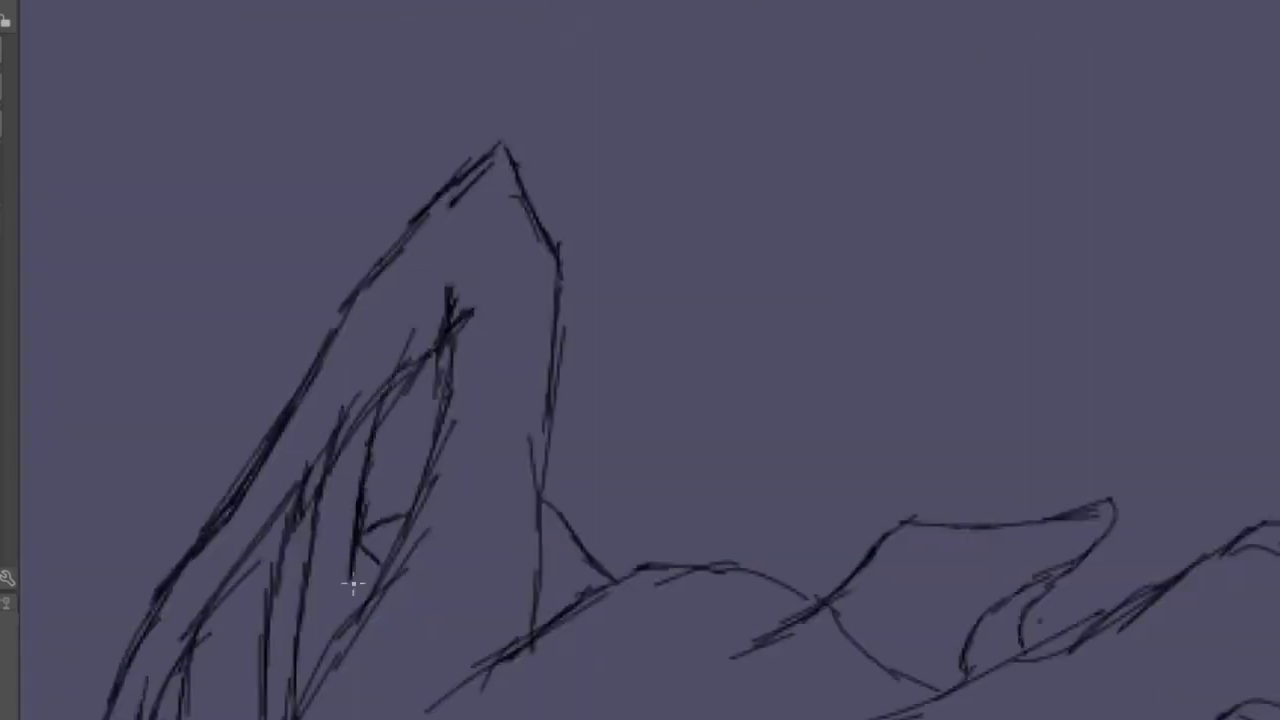
drag(410, 370, 378, 472)
drag(398, 400, 346, 646)
- Sketch hanging strips along the lower part of the left limb
scroll(346, 646, down, 5)
scroll(300, 643, down, 2)
drag(336, 328, 312, 500)
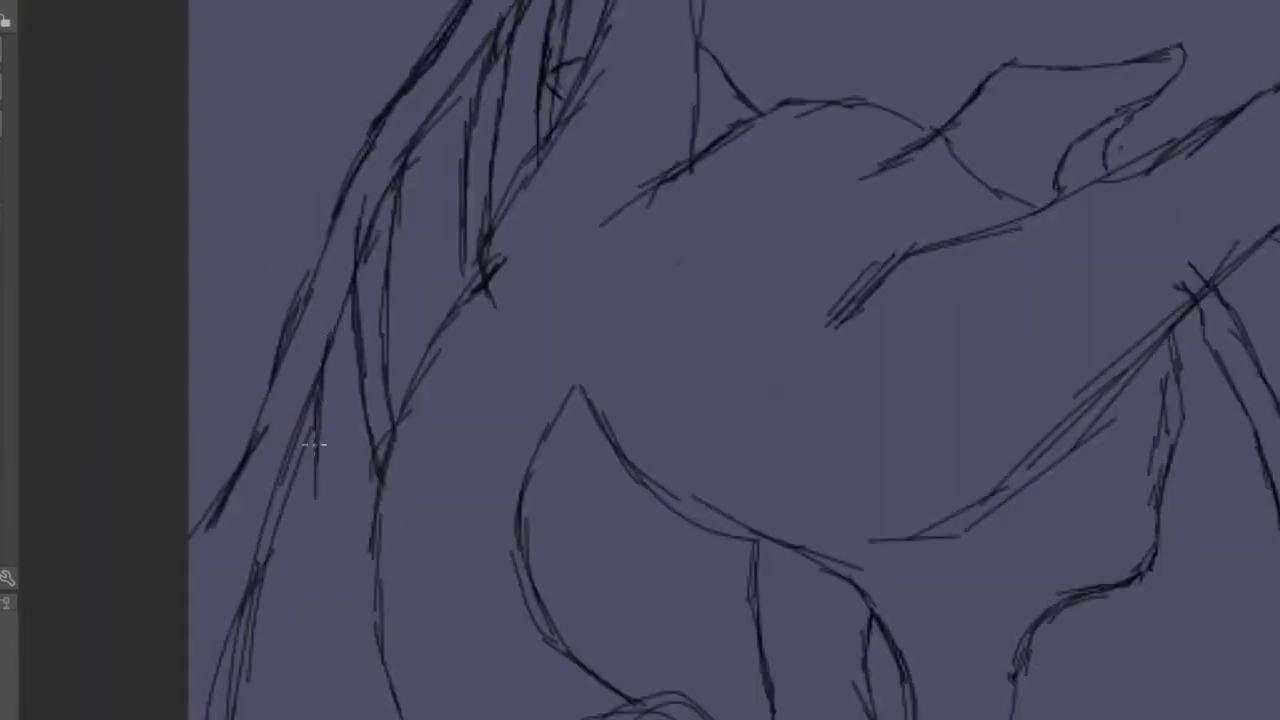
scroll(312, 500, down, 1)
mouse_move(308, 448)
mouse_down()
mouse_move(336, 646)
mouse_move(286, 523)
mouse_move(300, 306)
mouse_move(355, 524)
mouse_move(478, 531)
mouse_up()
- Sketch two long fingers reaching right from the end of the left limb
scroll(309, 297, down, 5)
scroll(309, 297, left, 1)
scroll(355, 524, down, 5)
scroll(355, 524, left, 1)
scroll(406, 506, down, 1)
scroll(406, 506, right, 2)
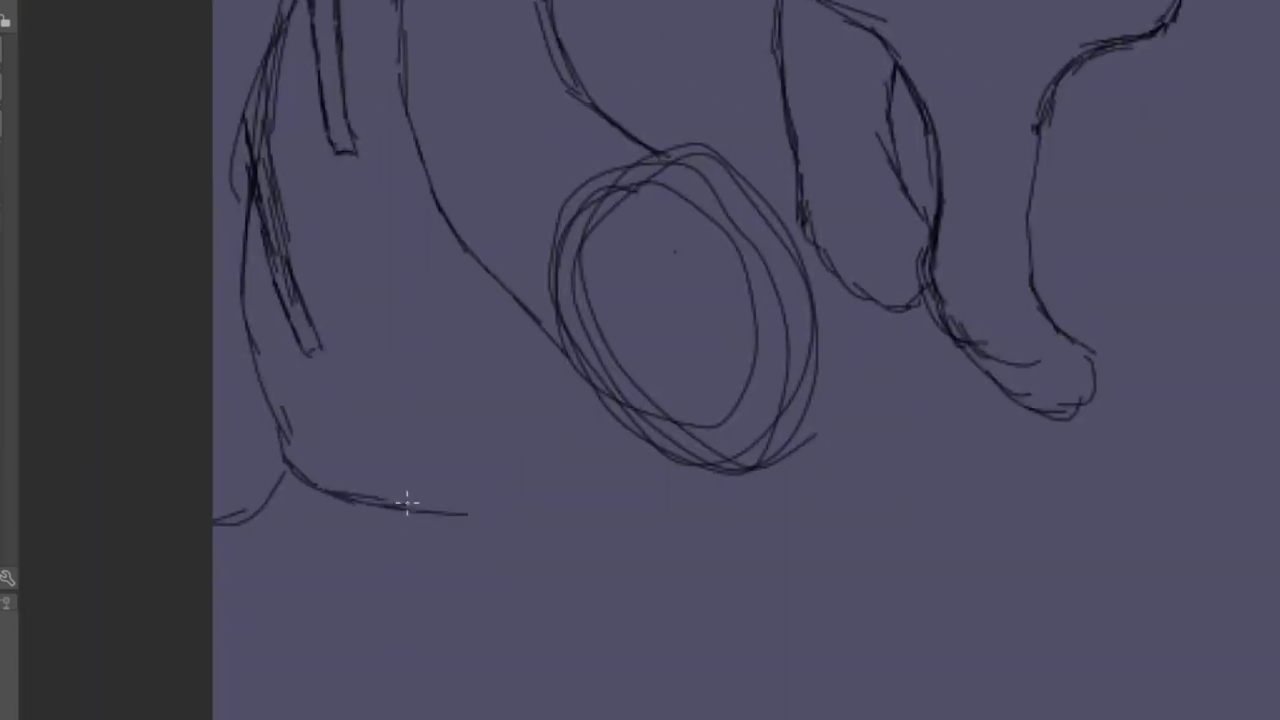
mouse_move(406, 506)
mouse_down()
mouse_move(380, 530)
mouse_move(277, 486)
mouse_move(357, 531)
mouse_move(410, 540)
mouse_up()
- Sketch a rounded knuckle with a finger slanting down to the right on the left limb's hand
scroll(426, 470, left, 2)
mouse_move(426, 470)
mouse_down()
mouse_move(606, 463)
mouse_move(537, 497)
mouse_move(434, 500)
mouse_move(544, 606)
mouse_up()
scroll(432, 487, down, 1)
scroll(432, 487, left, 1)
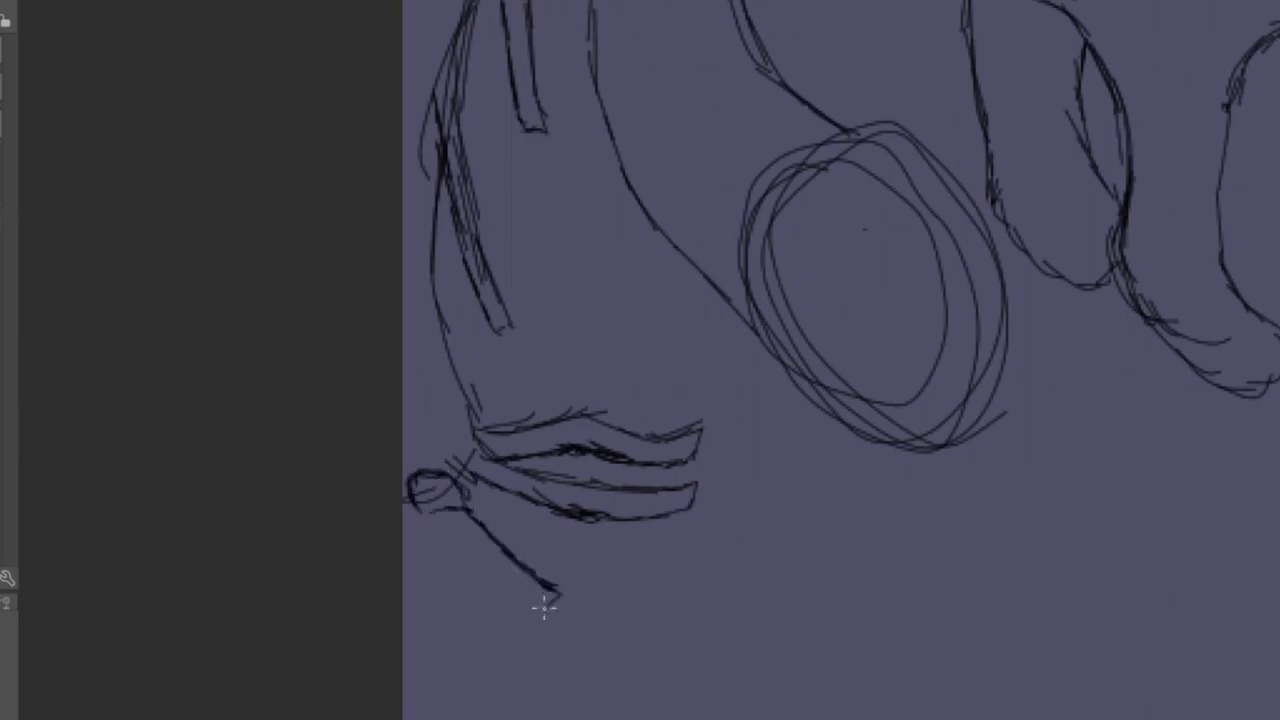
drag(448, 535, 479, 525)
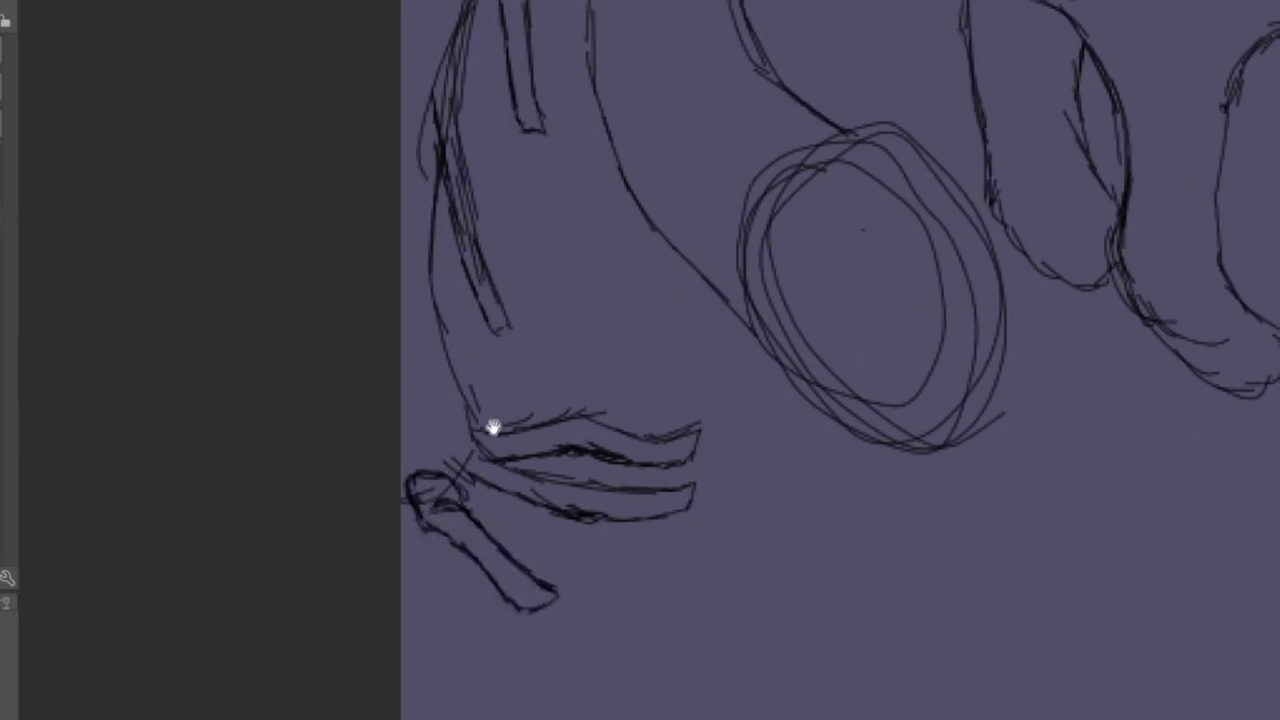
- Sketch a curved strip flaring over the wrist of the left limb
scroll(491, 428, up, 1)
scroll(491, 428, right, 1)
drag(400, 262, 455, 450)
drag(393, 368, 496, 452)
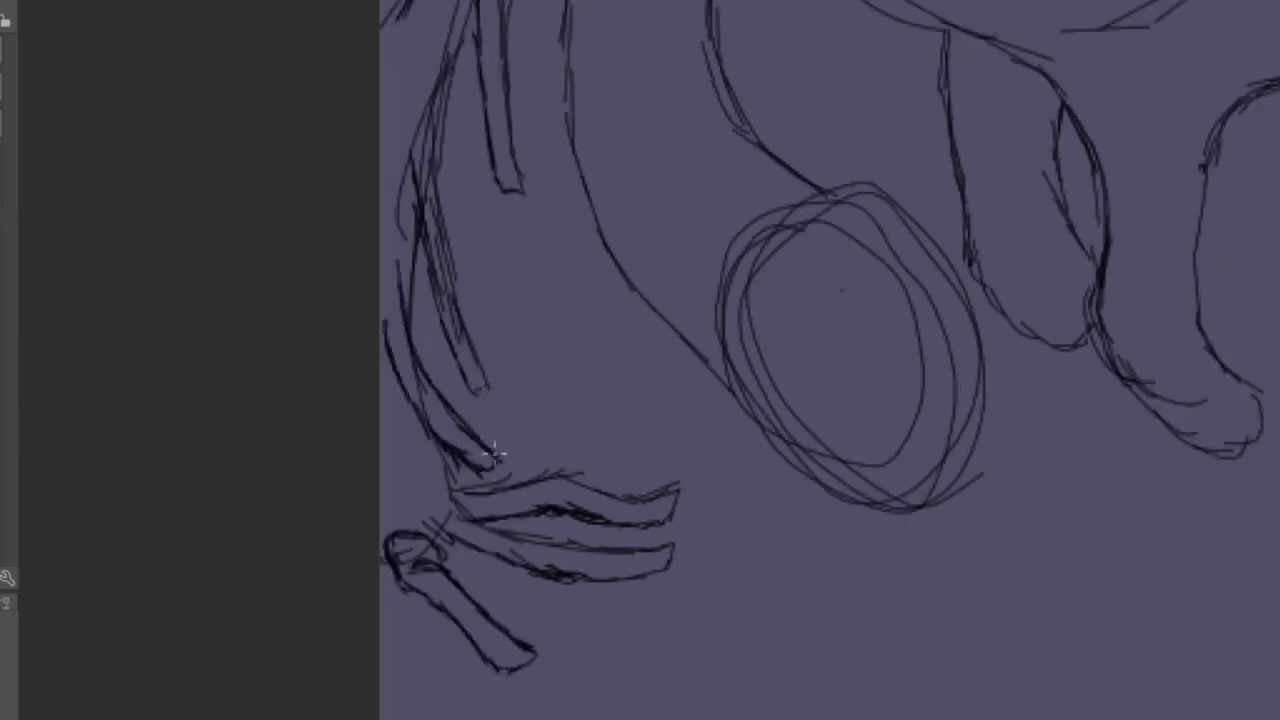
- Outline and close the blunt tips of the fingers reaching left on the right limb's hand
scroll(382, 449, down, 5)
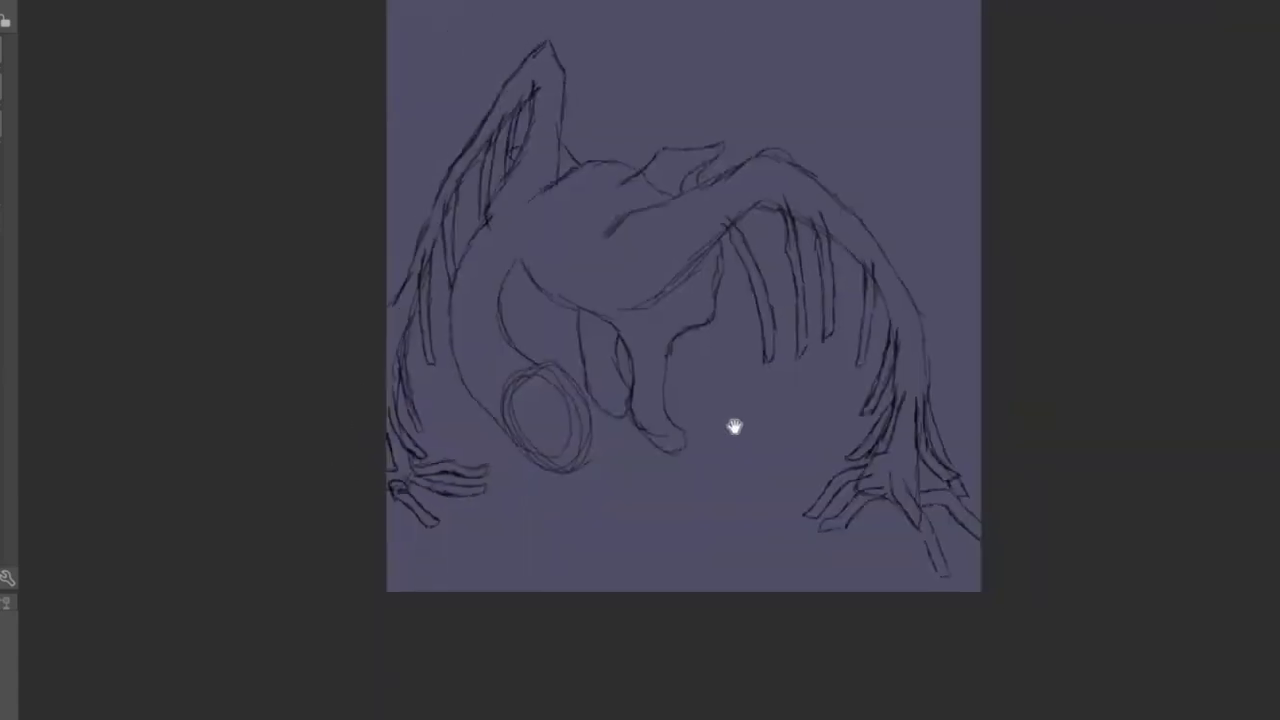
scroll(731, 426, up, 6)
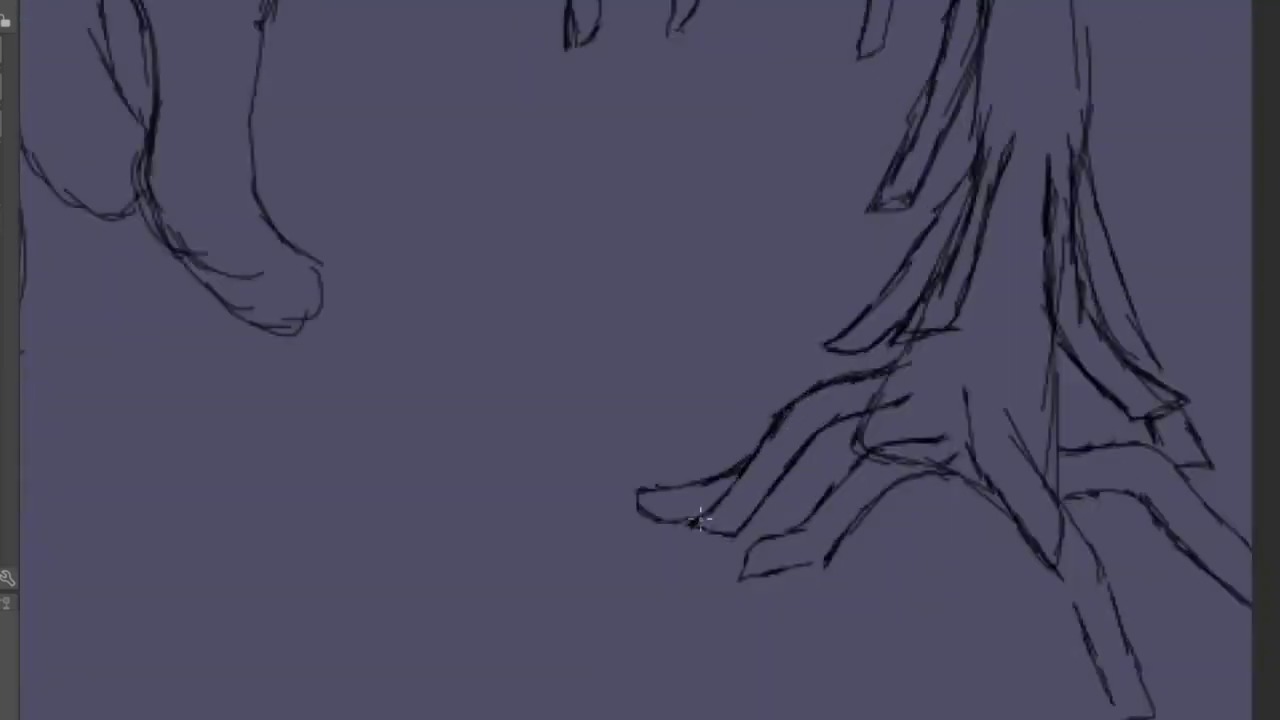
scroll(843, 413, up, 2)
mouse_move(730, 490)
mouse_down()
mouse_move(560, 595)
mouse_move(610, 655)
mouse_move(742, 563)
mouse_move(680, 472)
mouse_move(668, 410)
mouse_move(723, 520)
mouse_up()
scroll(742, 563, down, 2)
scroll(723, 520, down, 2)
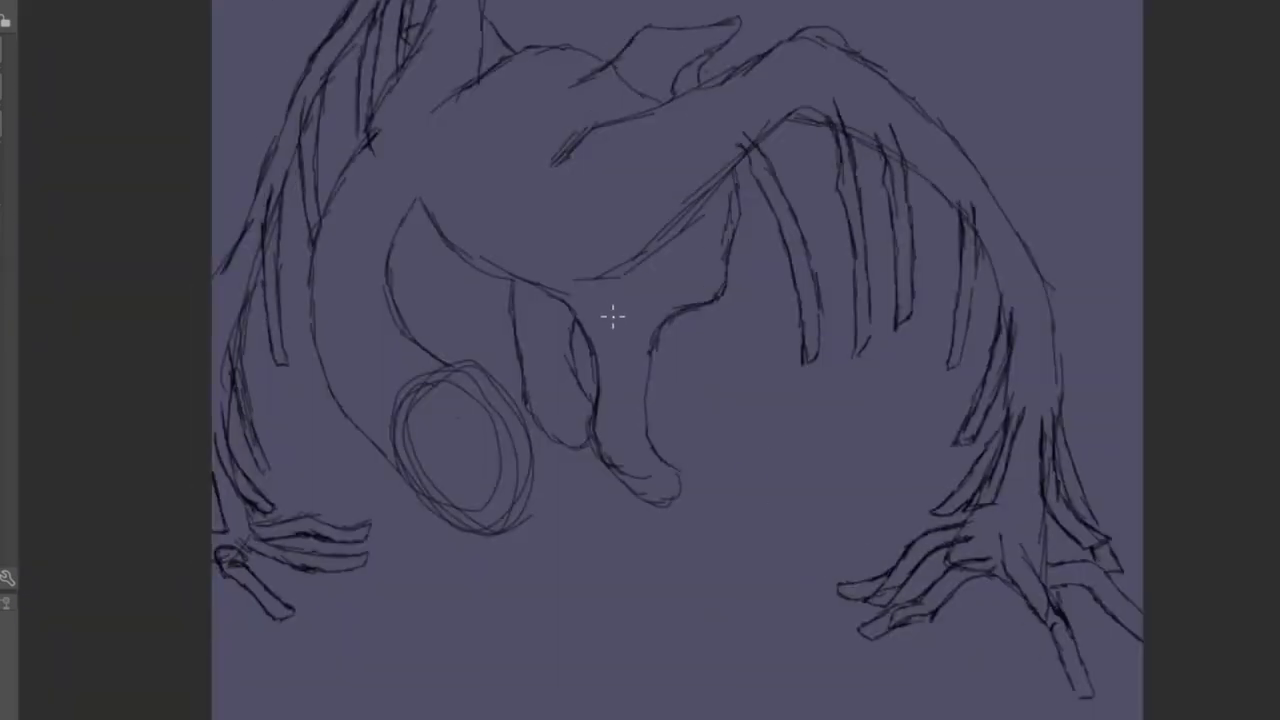
- Darken the outlines of the two legs hanging beneath the body and reshape their rounded ends into points
scroll(594, 346, up, 2)
mouse_move(648, 312)
mouse_down()
mouse_move(651, 457)
mouse_move(606, 534)
mouse_move(695, 515)
mouse_move(778, 586)
mouse_up()
drag(346, 146, 498, 512)
mouse_move(512, 446)
mouse_down()
mouse_move(520, 522)
mouse_move(465, 291)
mouse_move(464, 174)
mouse_up()
drag(464, 174, 494, 366)
mouse_move(370, 340)
mouse_down()
mouse_move(508, 490)
mouse_move(743, 537)
mouse_move(778, 590)
mouse_up()
scroll(724, 515, down, 2)
scroll(438, 245, up, 1)
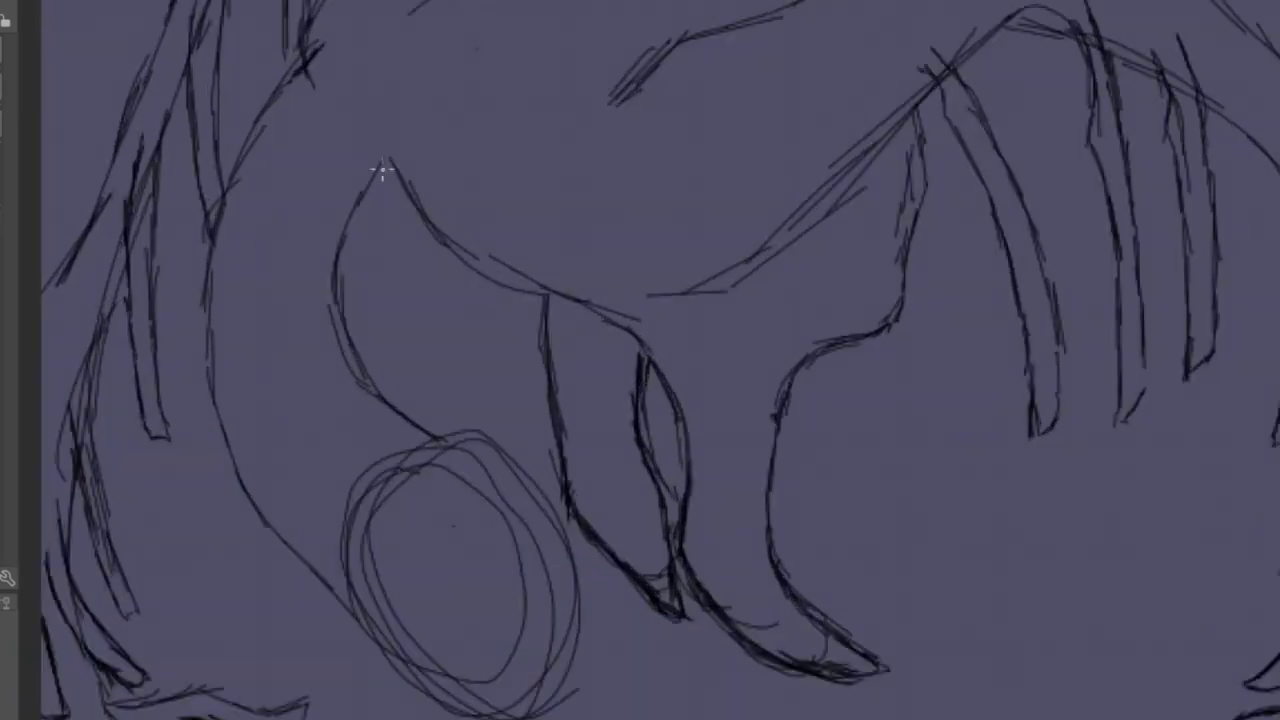
- Sketch a curved fold under the belly between the neck and the first hanging leg, and darken the adjoining outlines
mouse_move(340, 260)
mouse_down()
mouse_move(409, 171)
mouse_move(528, 277)
mouse_move(530, 313)
mouse_up()
scroll(530, 313, down, 2)
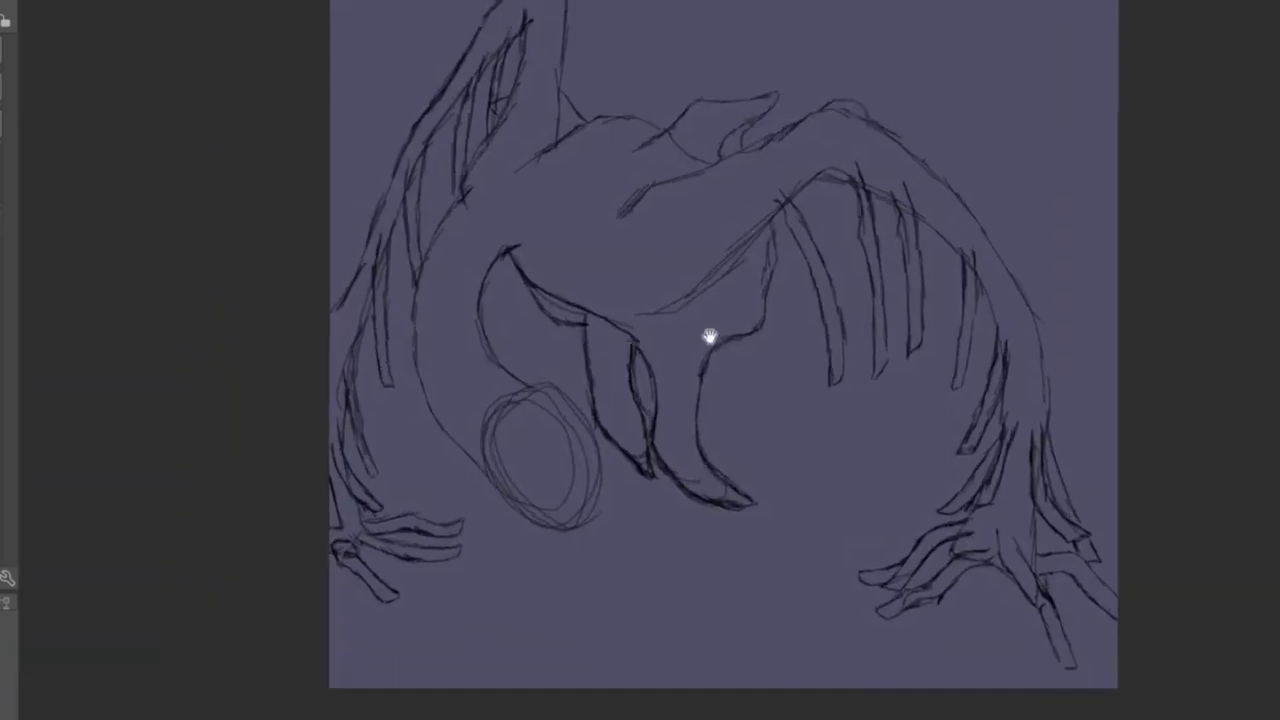
scroll(709, 337, up, 3)
drag(495, 490, 534, 406)
scroll(534, 406, down, 3)
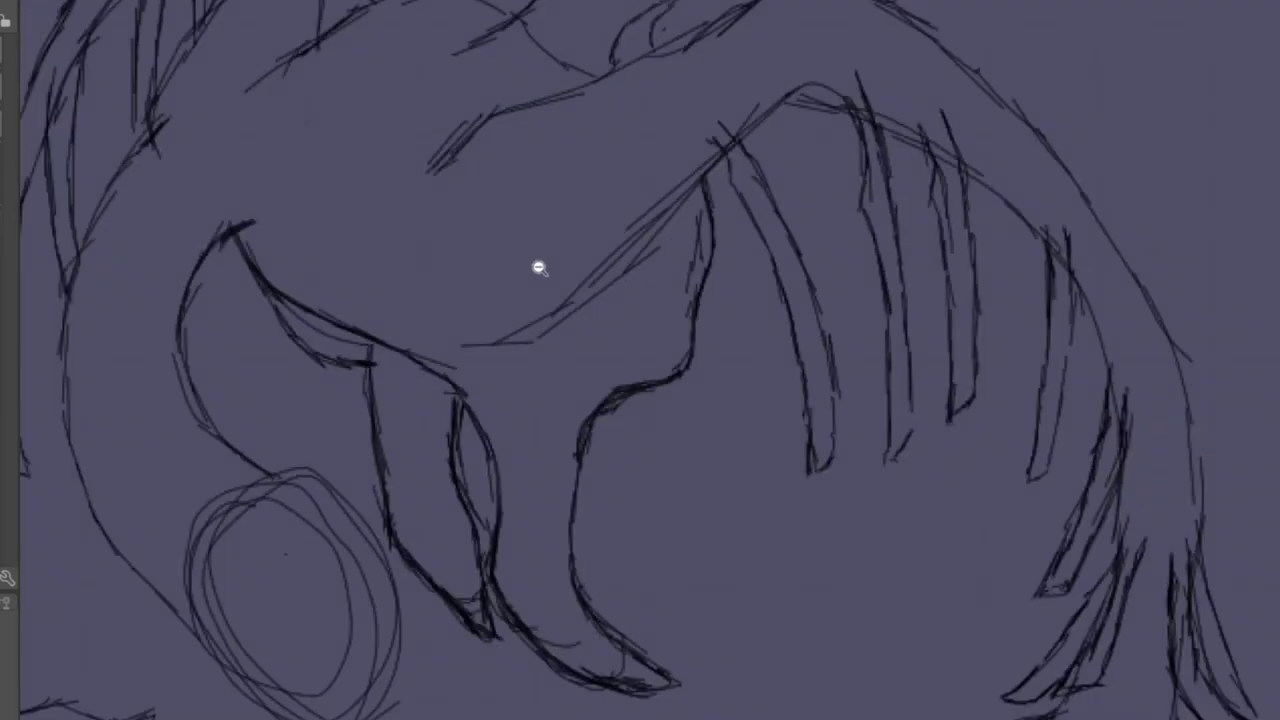
- Darken both edges of the curved neck down to the round head
scroll(406, 226, up, 1)
drag(355, 401, 455, 560)
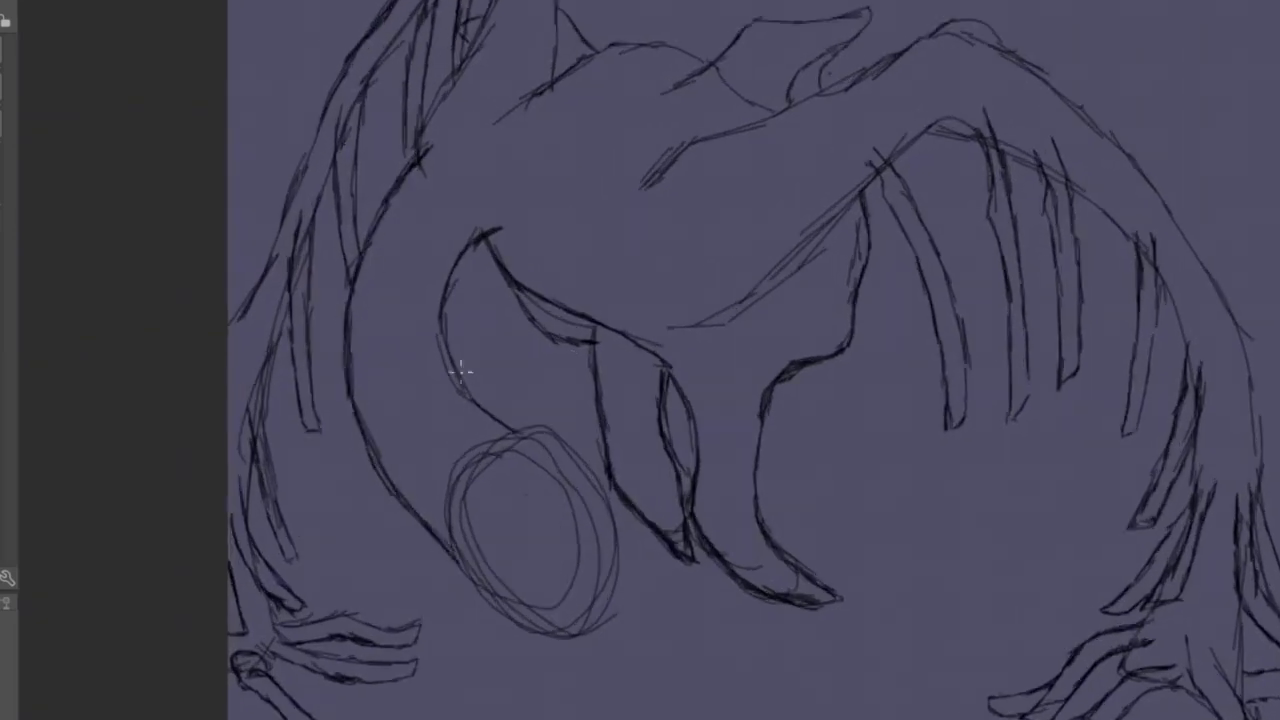
mouse_move(465, 240)
mouse_down()
mouse_move(486, 423)
mouse_move(540, 452)
mouse_up()
- Go over the head's right and lower edges with bold strokes to define its final oval outline
scroll(519, 347, up, 2)
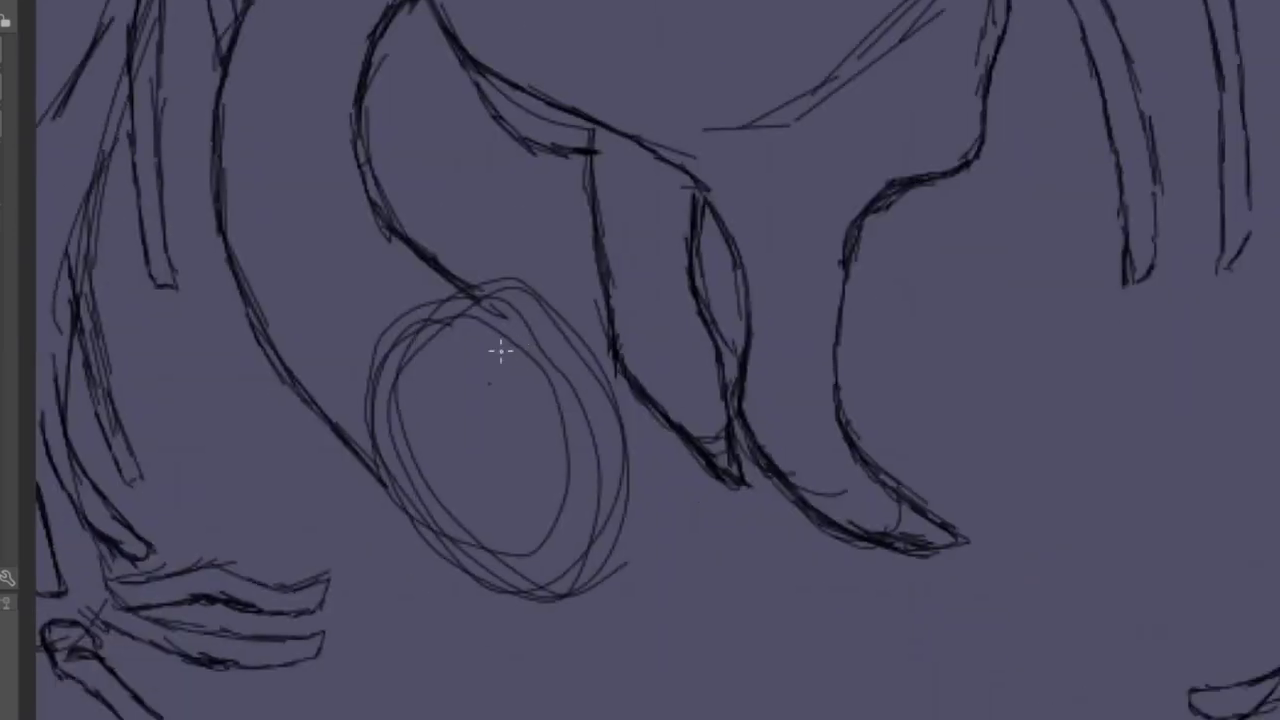
drag(500, 349, 470, 285)
mouse_move(345, 402)
mouse_down()
mouse_move(471, 529)
mouse_move(486, 523)
mouse_up()
mouse_move(430, 236)
mouse_down()
mouse_move(548, 298)
mouse_move(595, 515)
mouse_move(495, 535)
mouse_up()
mouse_move(600, 480)
mouse_down()
mouse_move(545, 292)
mouse_move(445, 228)
mouse_up()
- Sketch an angled face line inside the head, with short tooth lines along the jaw and a small strip under the chin
drag(413, 318, 428, 203)
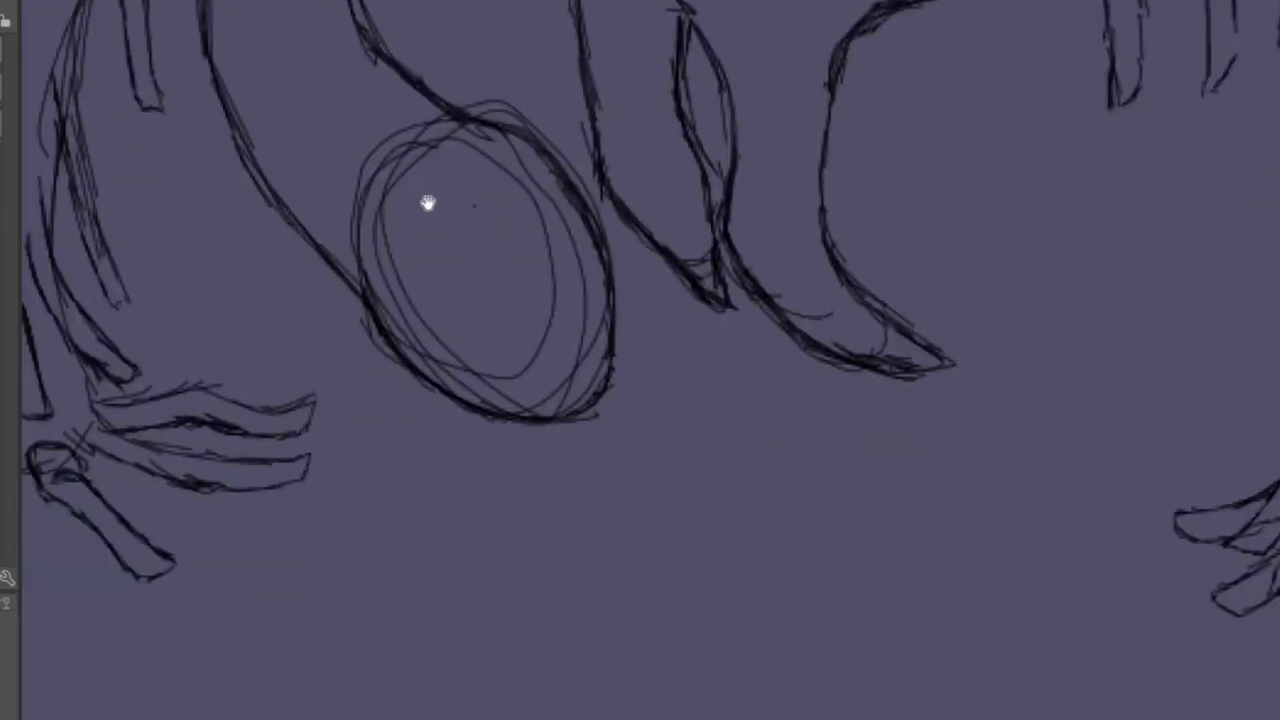
drag(445, 306, 520, 372)
drag(490, 415, 459, 347)
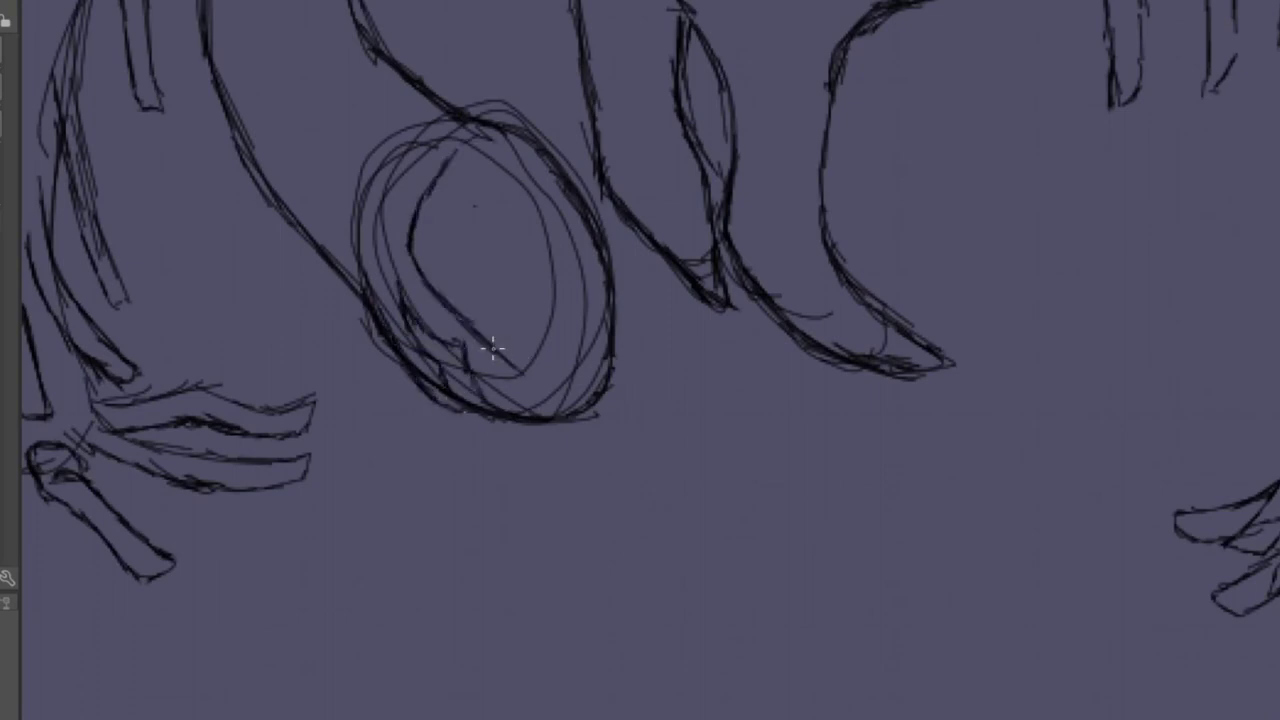
drag(442, 298, 545, 453)
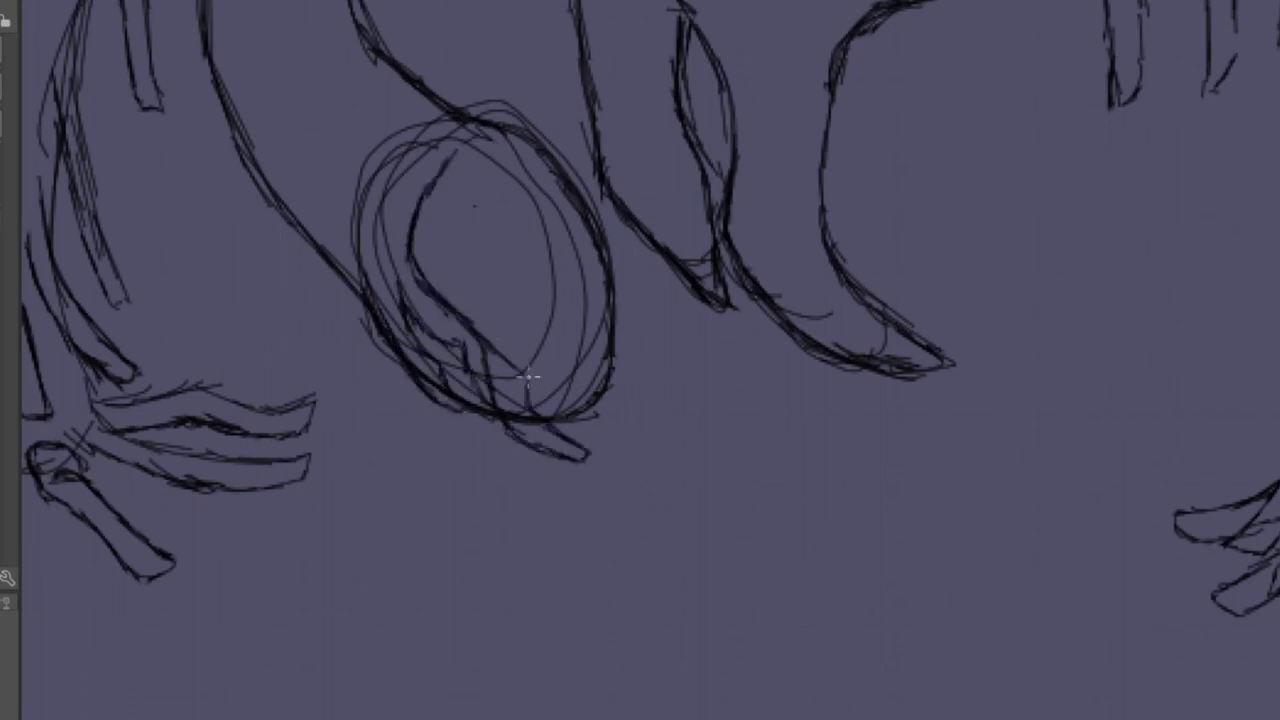
drag(490, 185, 435, 215)
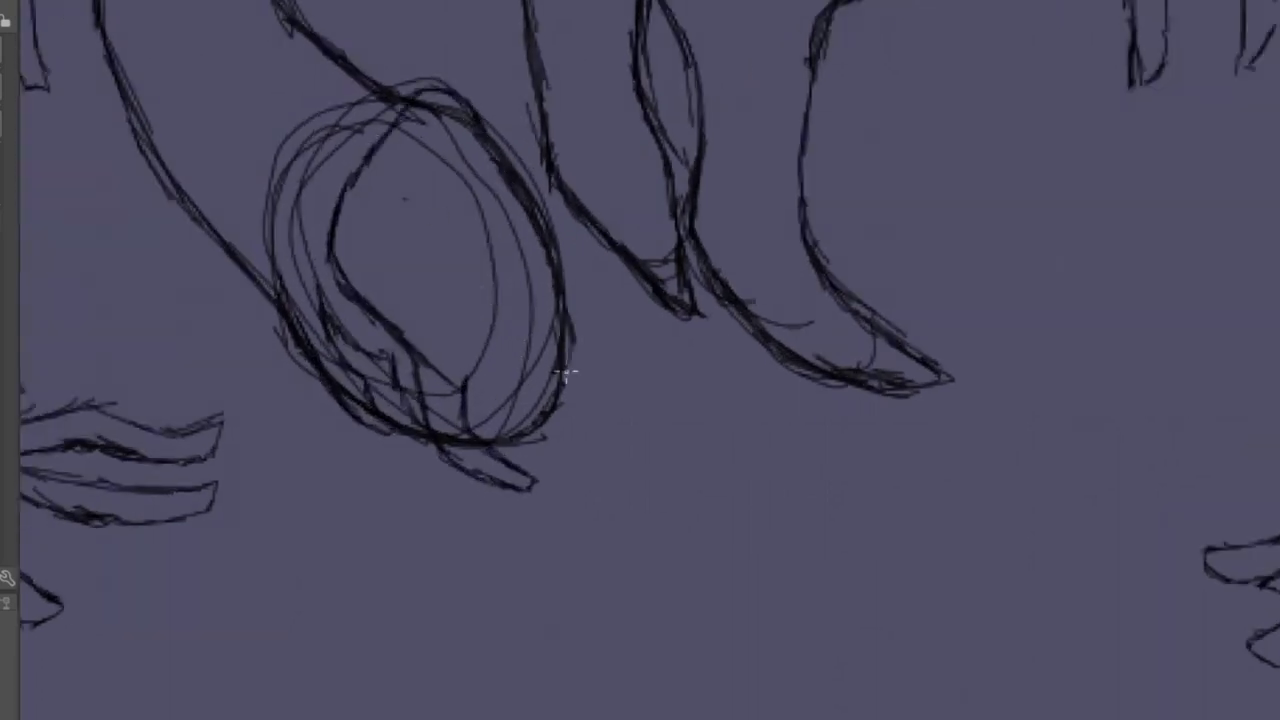
- Extend the mouth line to the head's right edge and sketch a short bent strip hanging from that side of the jaw
scroll(565, 372, up, 2)
drag(536, 224, 551, 368)
drag(383, 281, 446, 323)
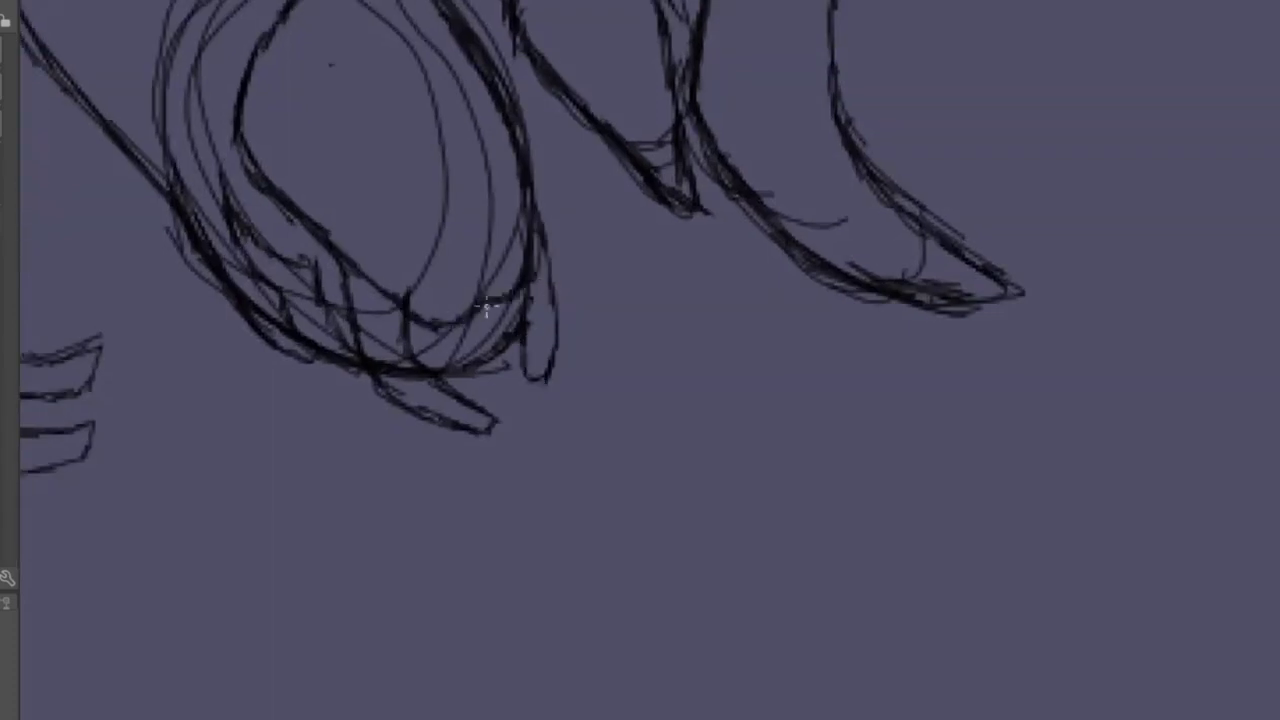
drag(536, 210, 562, 345)
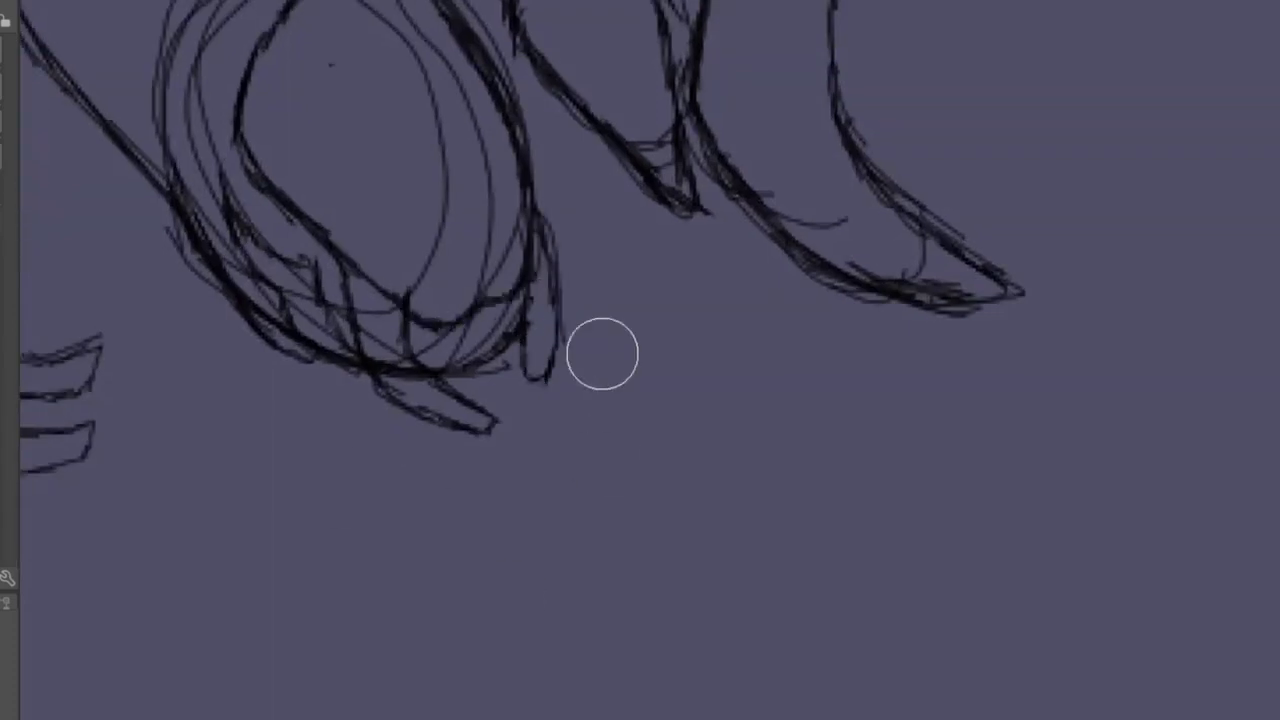
scroll(511, 300, up, 2)
mouse_move(548, 210)
mouse_down()
mouse_move(578, 286)
mouse_move(598, 428)
mouse_move(542, 330)
mouse_move(560, 302)
mouse_up()
scroll(509, 467, down, 3)
scroll(519, 323, up, 3)
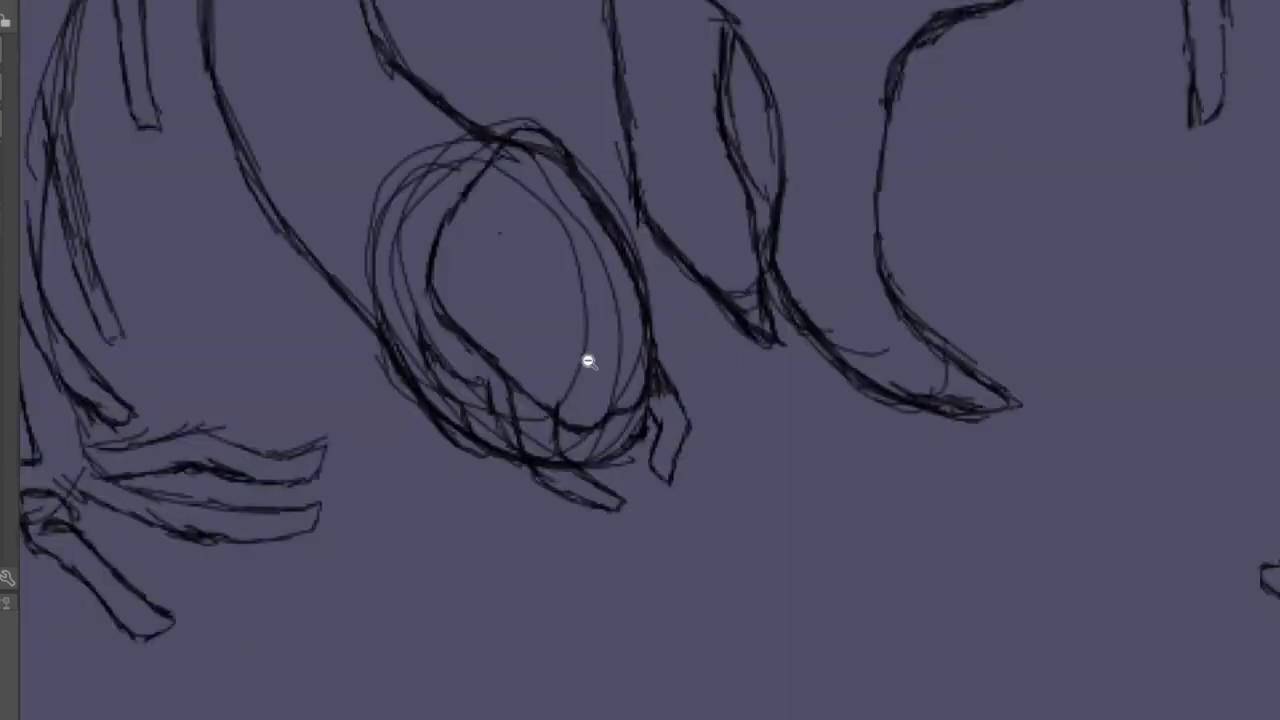
- Sketch a round eye with a doubled right edge in the middle of the face, undoing strokes that miss
scroll(514, 286, up, 3)
drag(531, 229, 434, 366)
key(ctrl+z)
mouse_move(541, 276)
mouse_down()
mouse_move(484, 398)
mouse_move(476, 360)
mouse_move(563, 286)
mouse_move(555, 382)
mouse_up()
key(ctrl+z)
drag(590, 300, 572, 390)
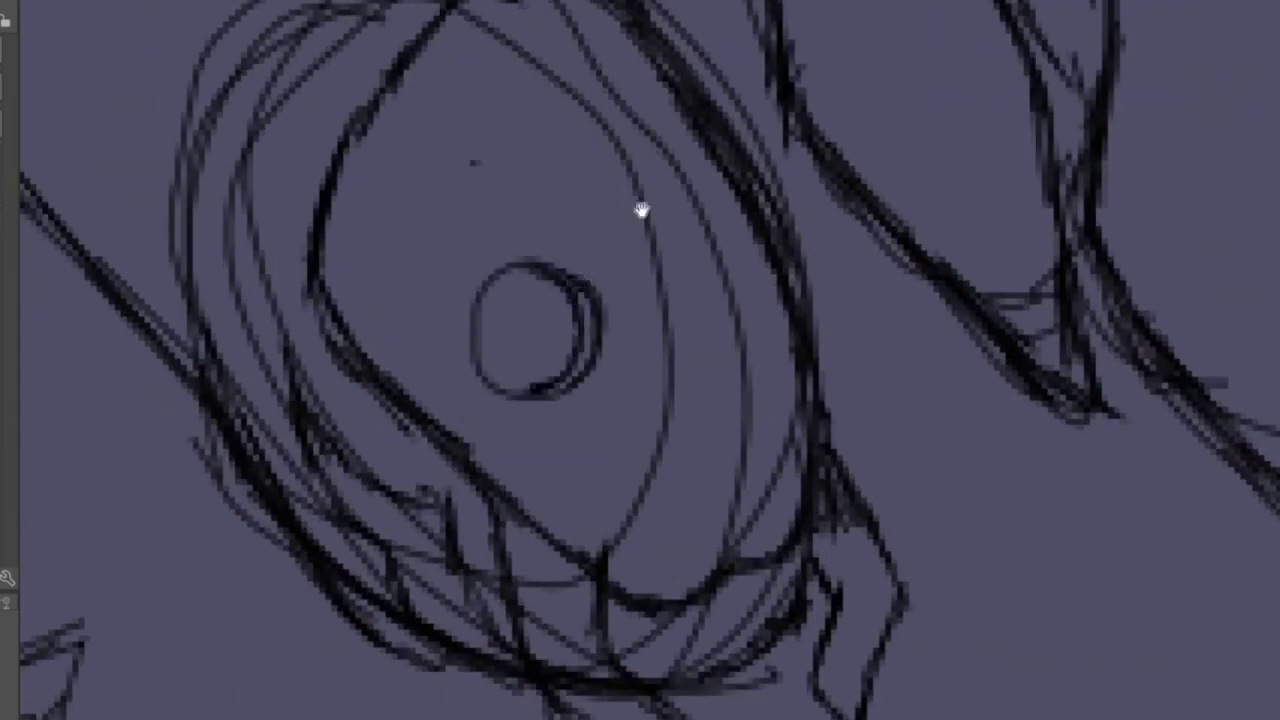
- Sketch a downward-pointing triangle between the eye and the head's right edge, replacing an undone curved stroke
mouse_move(640, 209)
mouse_down()
mouse_move(594, 234)
mouse_move(658, 222)
mouse_move(631, 327)
mouse_up()
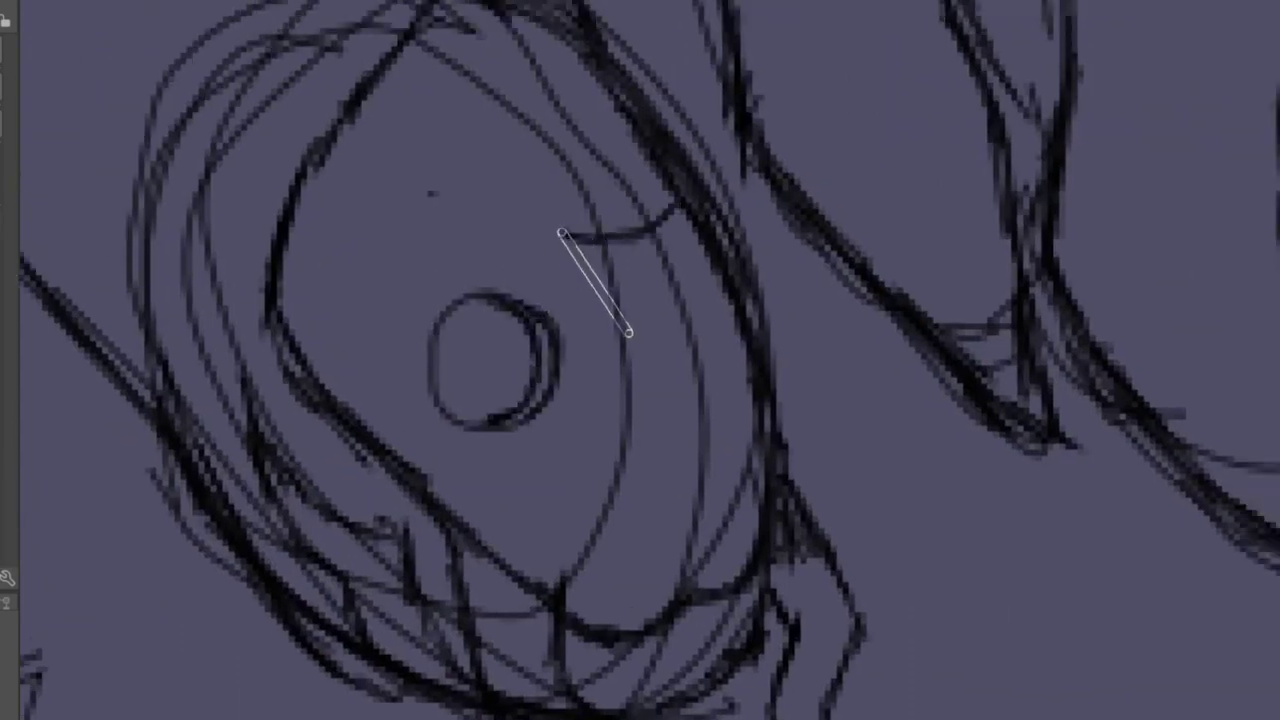
key(ctrl+z)
drag(598, 217, 700, 246)
drag(572, 214, 657, 346)
drag(657, 346, 700, 256)
scroll(674, 300, down, 3)
- Sketch a small half-round bump with a doubled outline on the head's right edge for the far eye
scroll(707, 343, up, 3)
scroll(707, 343, up, 3)
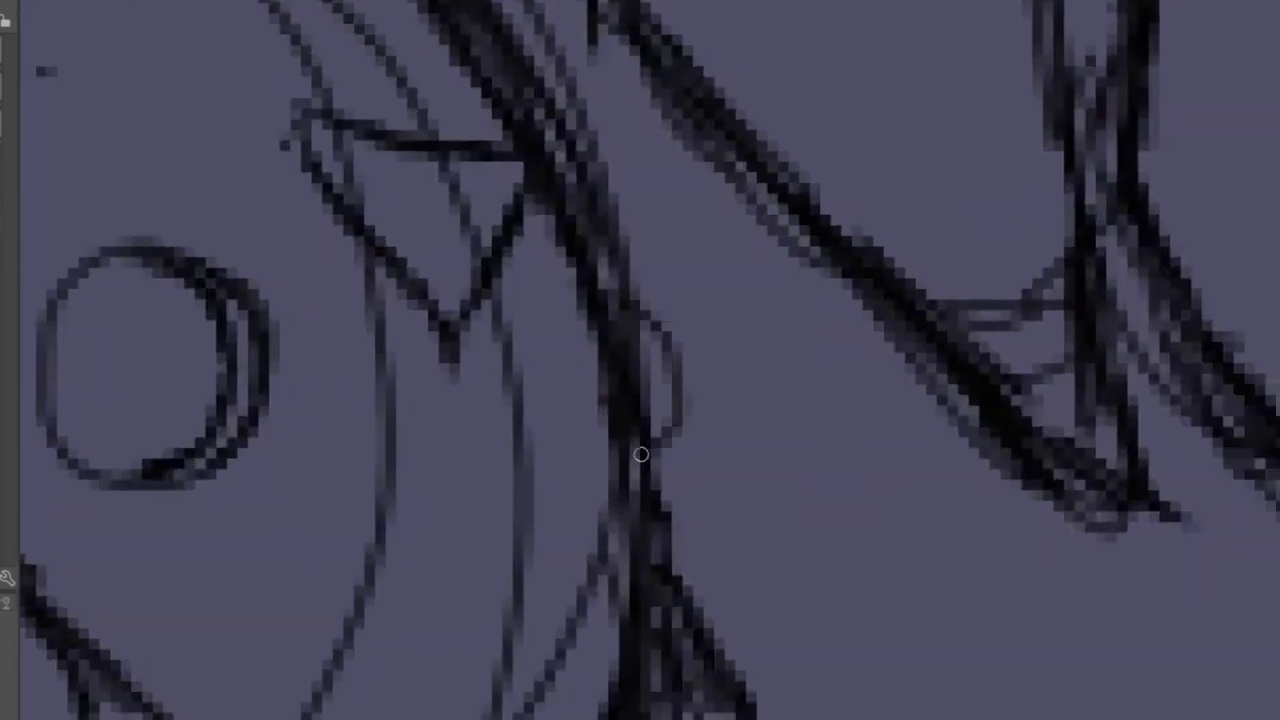
drag(640, 452, 660, 415)
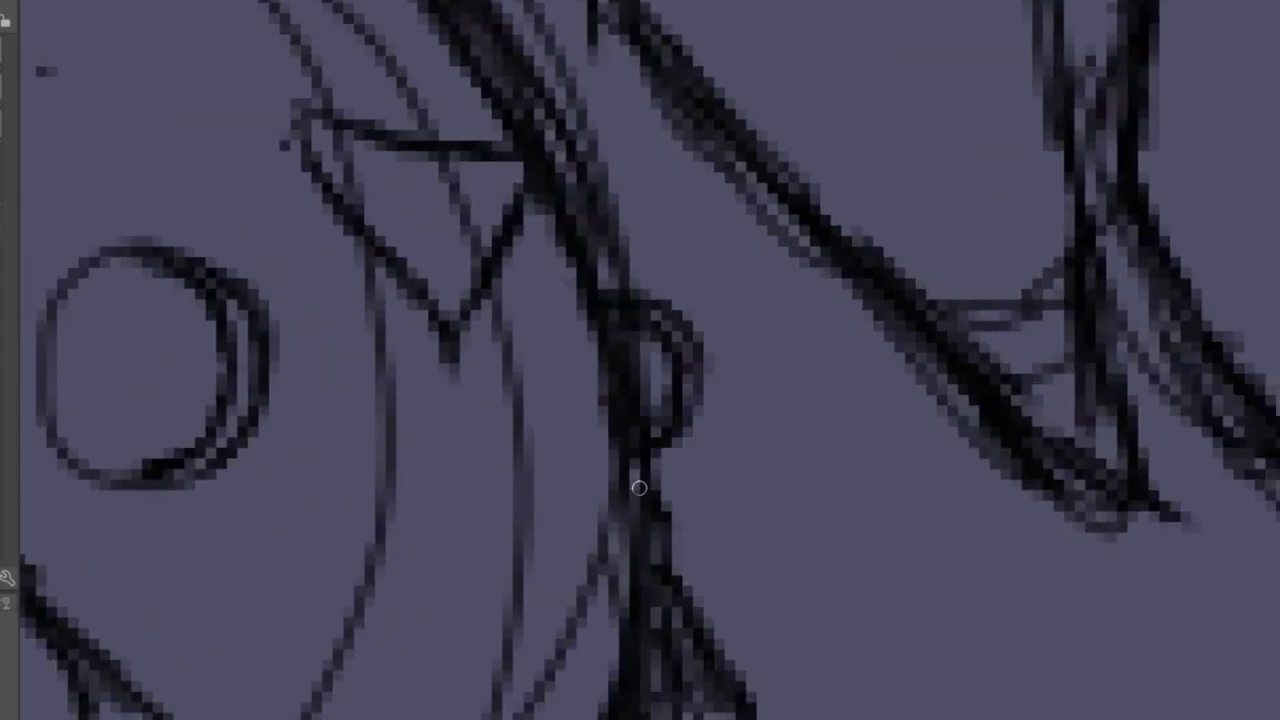
scroll(621, 416, down, 5)
- Sketch a long wavy tusk from a tip beside the neck, passing under the head to a point at the lower right
scroll(557, 414, left, 3)
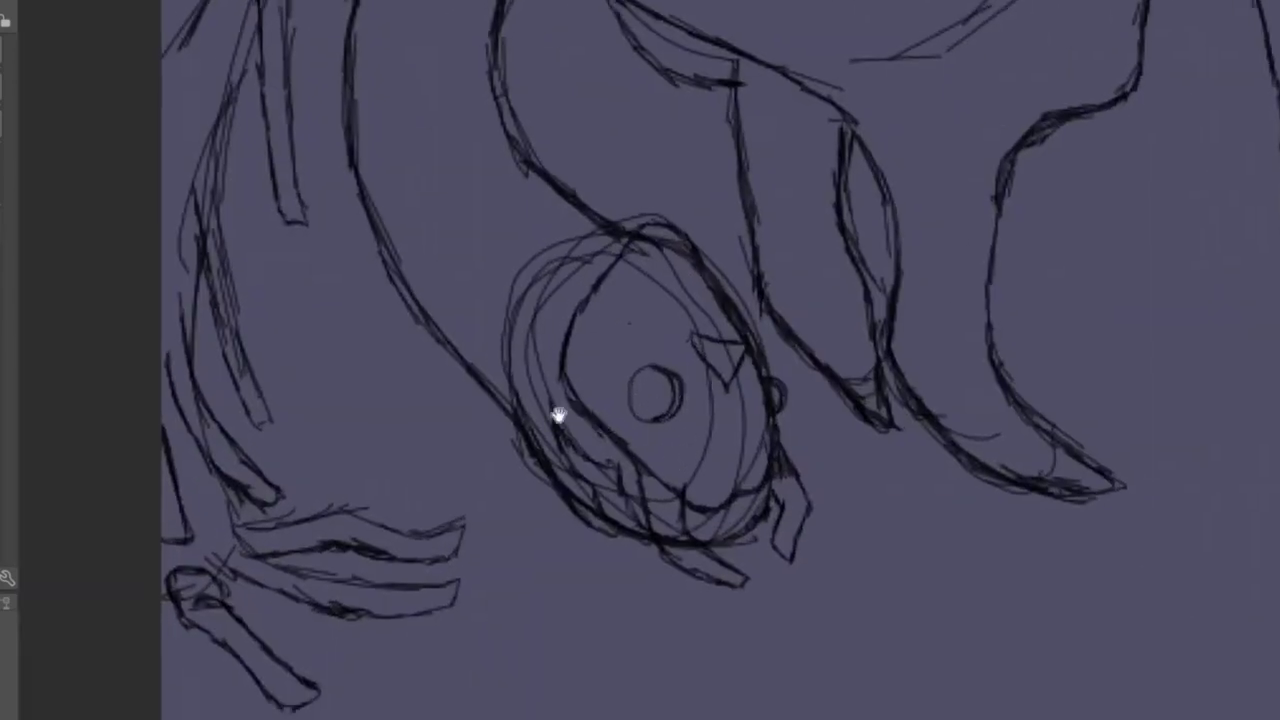
scroll(466, 314, down, 2)
drag(491, 208, 472, 287)
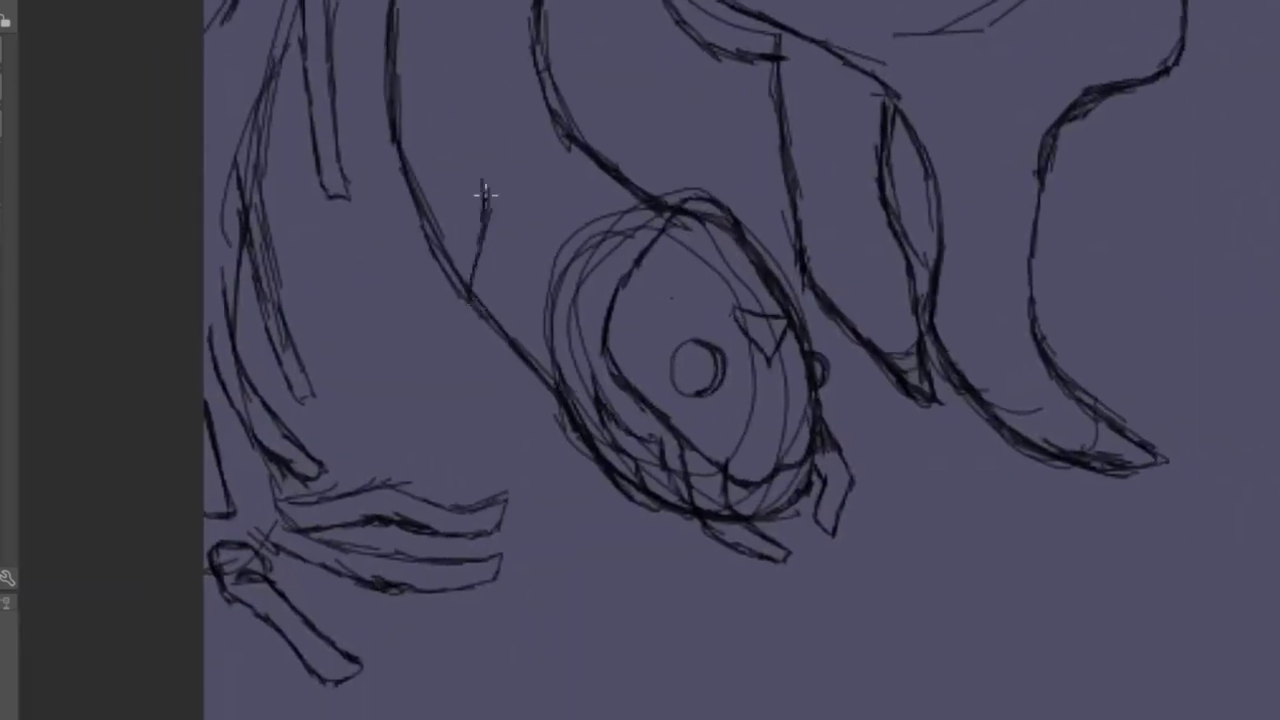
mouse_move(506, 216)
mouse_down()
mouse_move(571, 480)
mouse_move(494, 334)
mouse_move(690, 588)
mouse_up()
drag(550, 379, 676, 563)
drag(720, 645, 536, 410)
scroll(397, 175, up, 1)
mouse_move(405, 270)
mouse_down()
mouse_move(620, 505)
mouse_move(583, 452)
mouse_up()
scroll(589, 505, down, 3)
- Sketch a second tusk behind the head, with one tip above the crown and the other end sweeping out from the jaw
scroll(694, 309, up, 4)
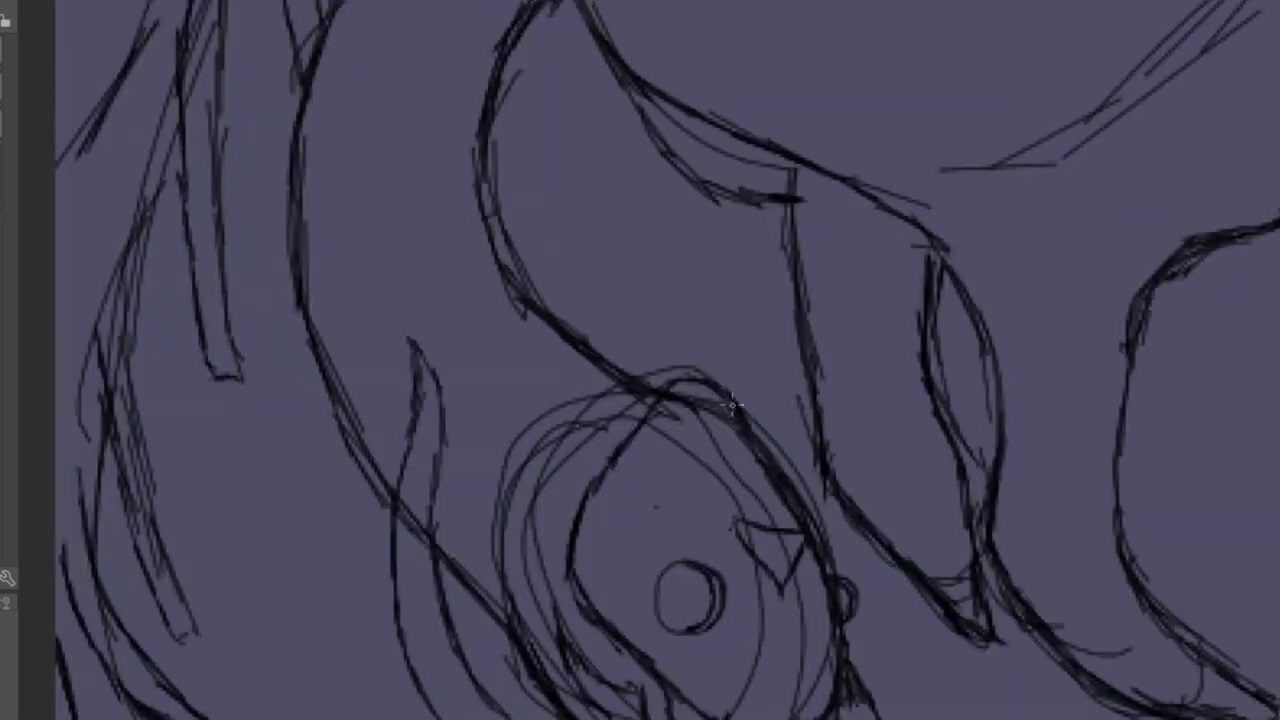
mouse_move(725, 400)
mouse_down()
mouse_move(605, 315)
mouse_move(623, 306)
mouse_move(694, 494)
mouse_move(738, 507)
mouse_move(569, 334)
mouse_move(543, 391)
mouse_move(585, 385)
mouse_move(797, 543)
mouse_move(655, 495)
mouse_up()
scroll(586, 234, down, 5)
scroll(694, 494, down, 2)
- Erase the lower part of the second tusk and redraw it as a wider shape curving down to a point
key(e)
scroll(757, 557, down, 3)
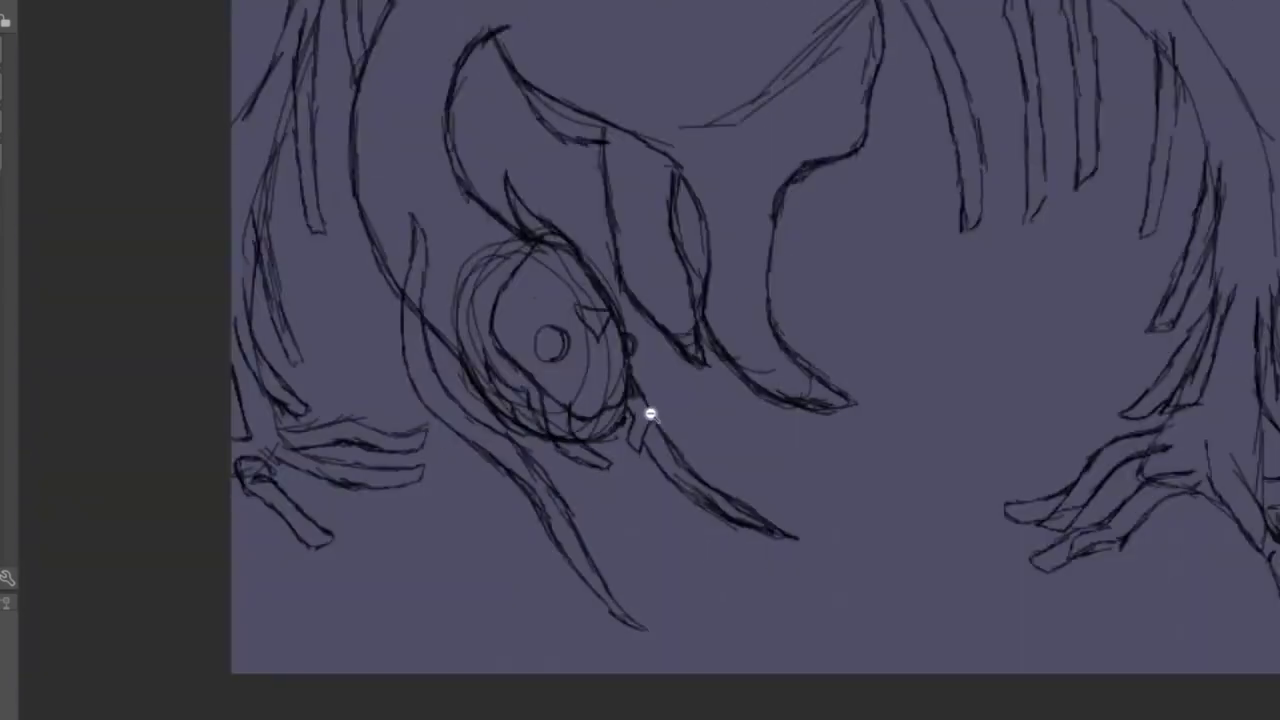
scroll(651, 414, up, 3)
mouse_move(540, 360)
mouse_down()
mouse_move(660, 443)
mouse_move(745, 476)
mouse_up()
key(b)
scroll(511, 380, up, 2)
mouse_move(410, 175)
mouse_down()
mouse_move(460, 297)
mouse_move(557, 434)
mouse_move(722, 552)
mouse_up()
drag(465, 318, 483, 380)
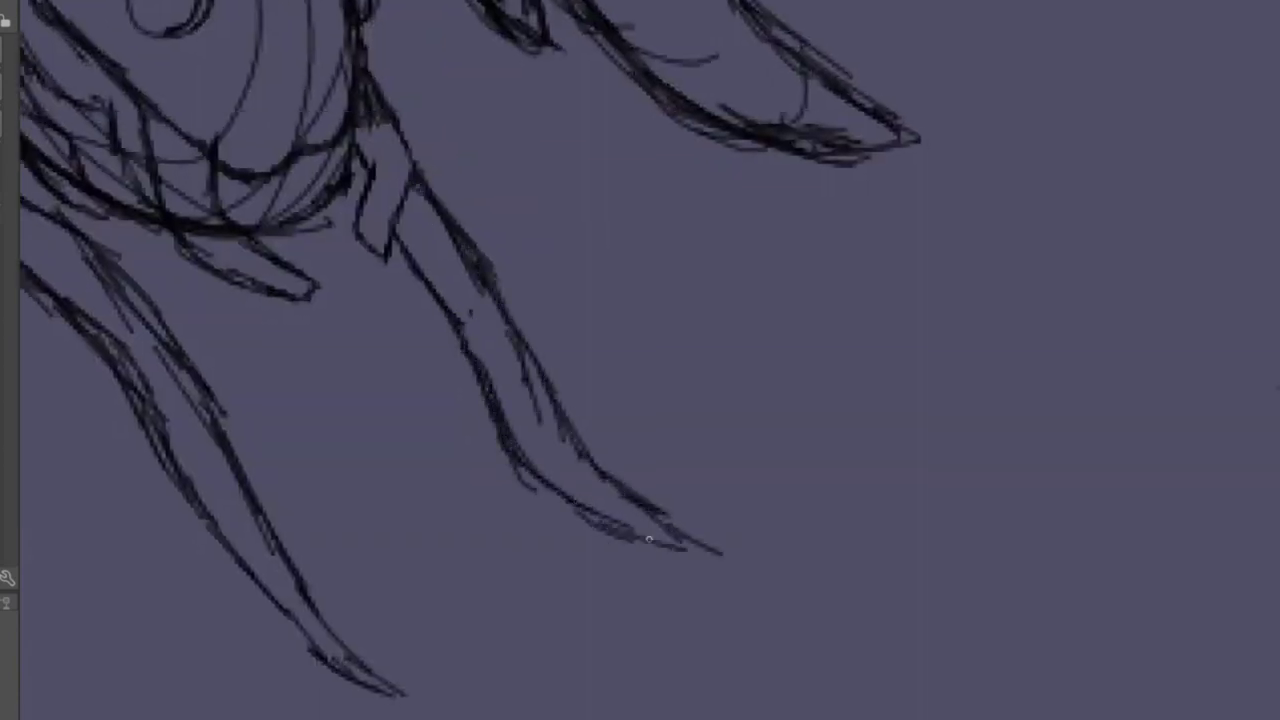
scroll(594, 517, down, 5)
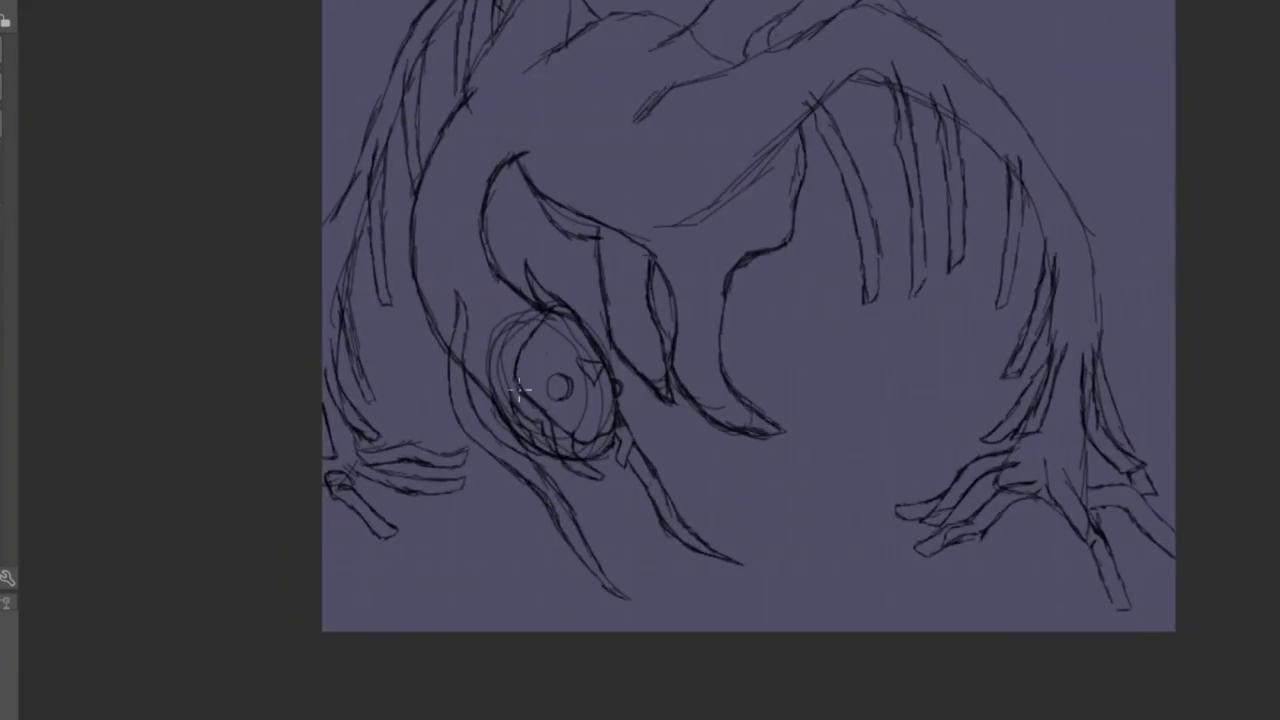
- Sketch a long looping strip from the neck's left edge down across the left hand and up to the head's underside
scroll(512, 390, up, 4)
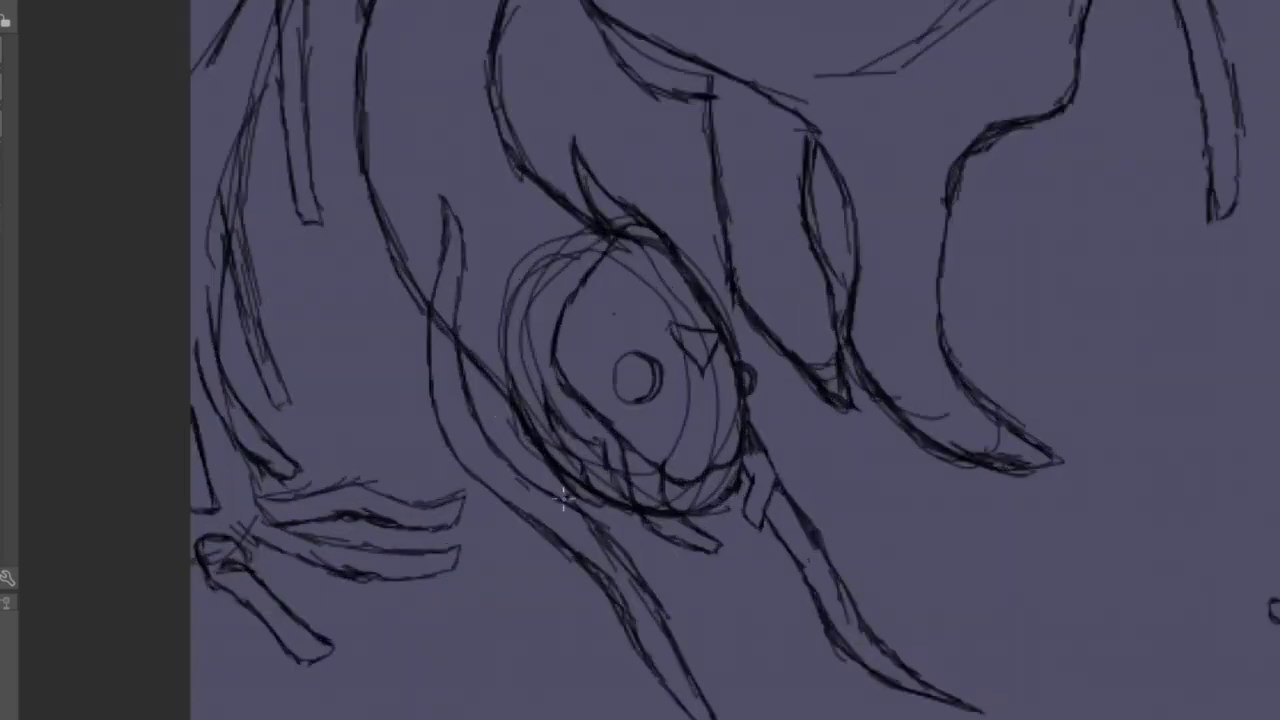
mouse_move(322, 437)
mouse_down()
mouse_move(353, 141)
mouse_move(344, 291)
mouse_up()
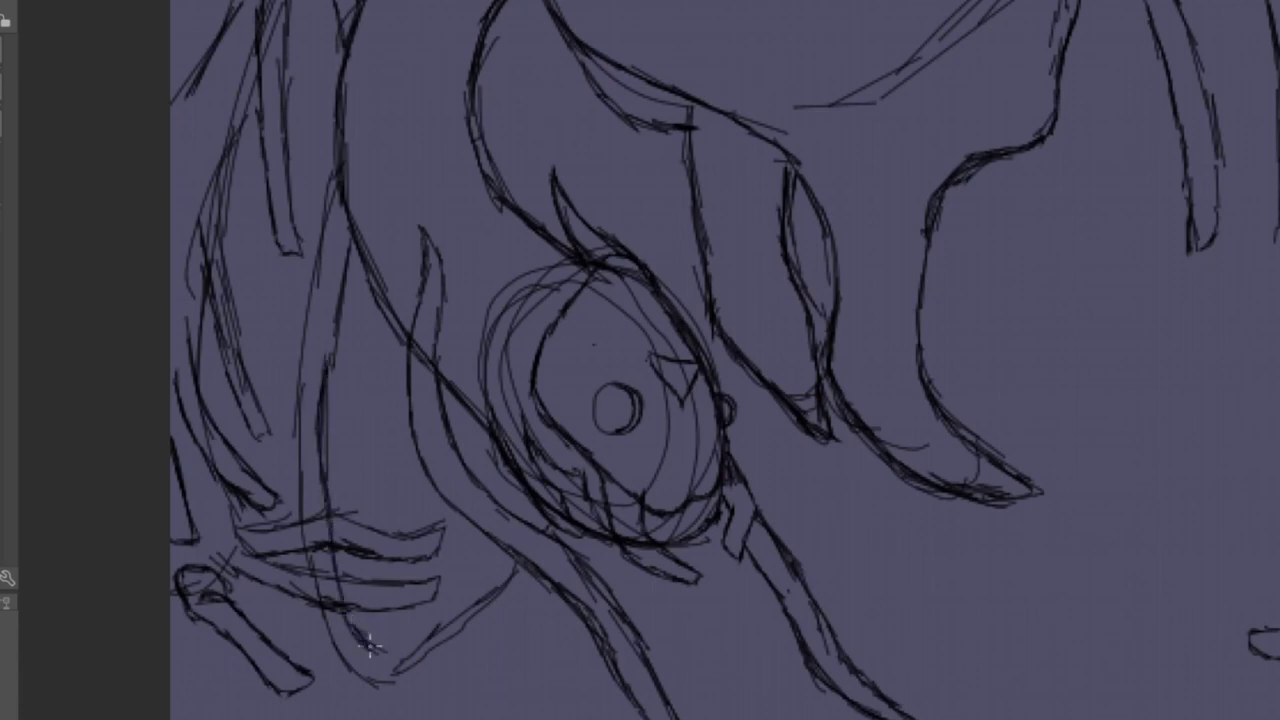
drag(452, 578, 499, 548)
- Sketch a smaller U-shaped strip with inner and outer edges hanging beneath the head, behind the left tusk
drag(588, 486, 548, 552)
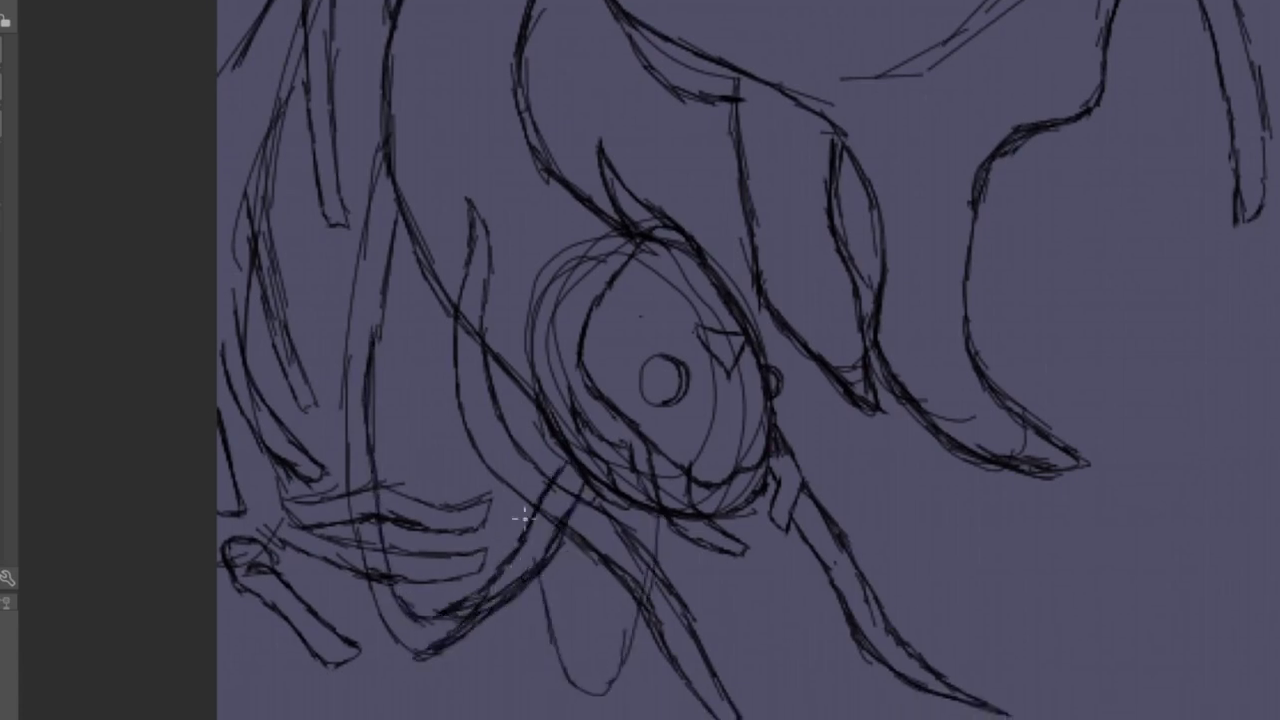
mouse_move(519, 366)
mouse_down()
mouse_move(597, 123)
mouse_move(543, 214)
mouse_move(564, 376)
mouse_move(547, 348)
mouse_up()
drag(585, 480, 580, 452)
scroll(629, 351, down, 5)
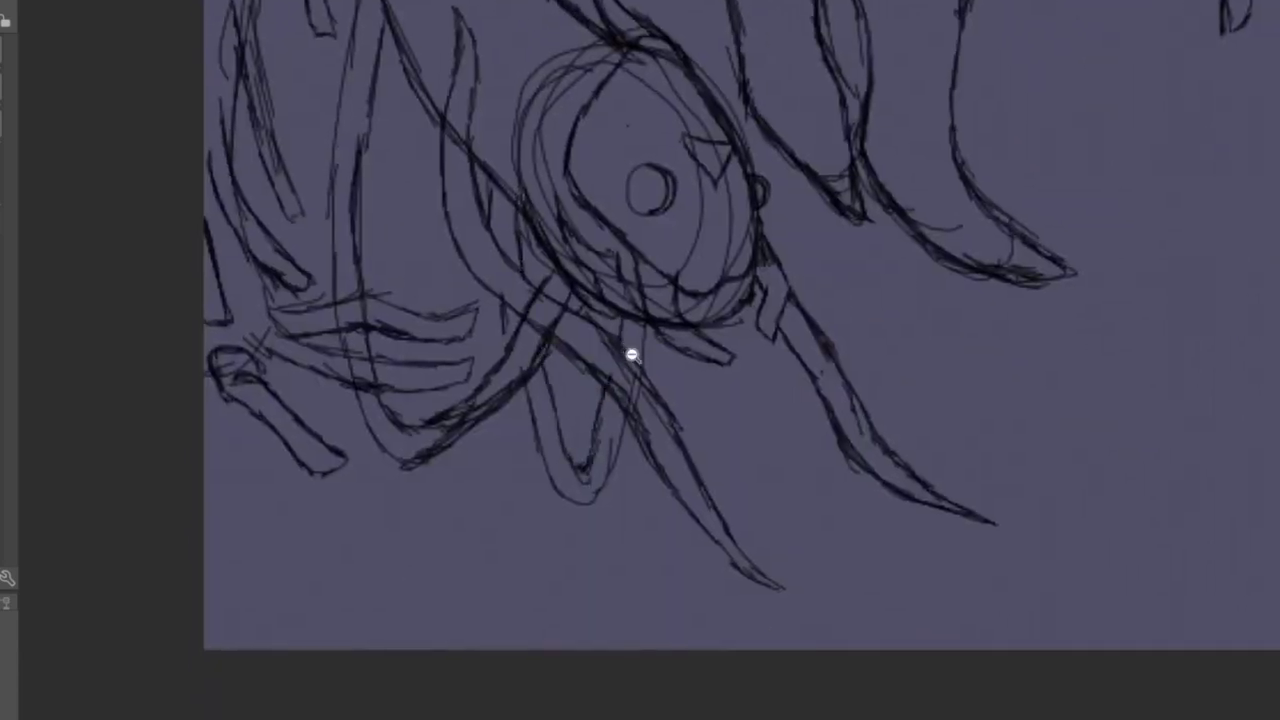
- Erase the large loop's rough bottom, redraw it with cleaner curved edges, and darken the smaller loop's outline
scroll(717, 292, up, 5)
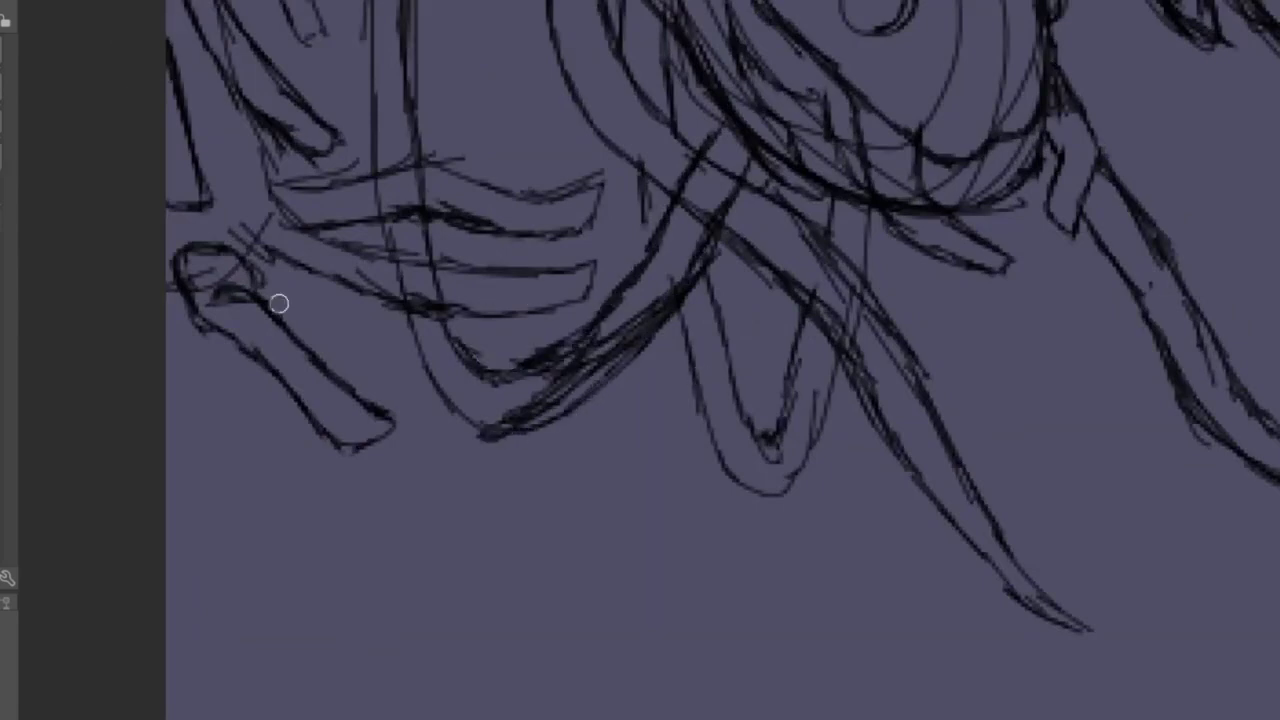
drag(625, 318, 513, 406)
scroll(640, 313, up, 2)
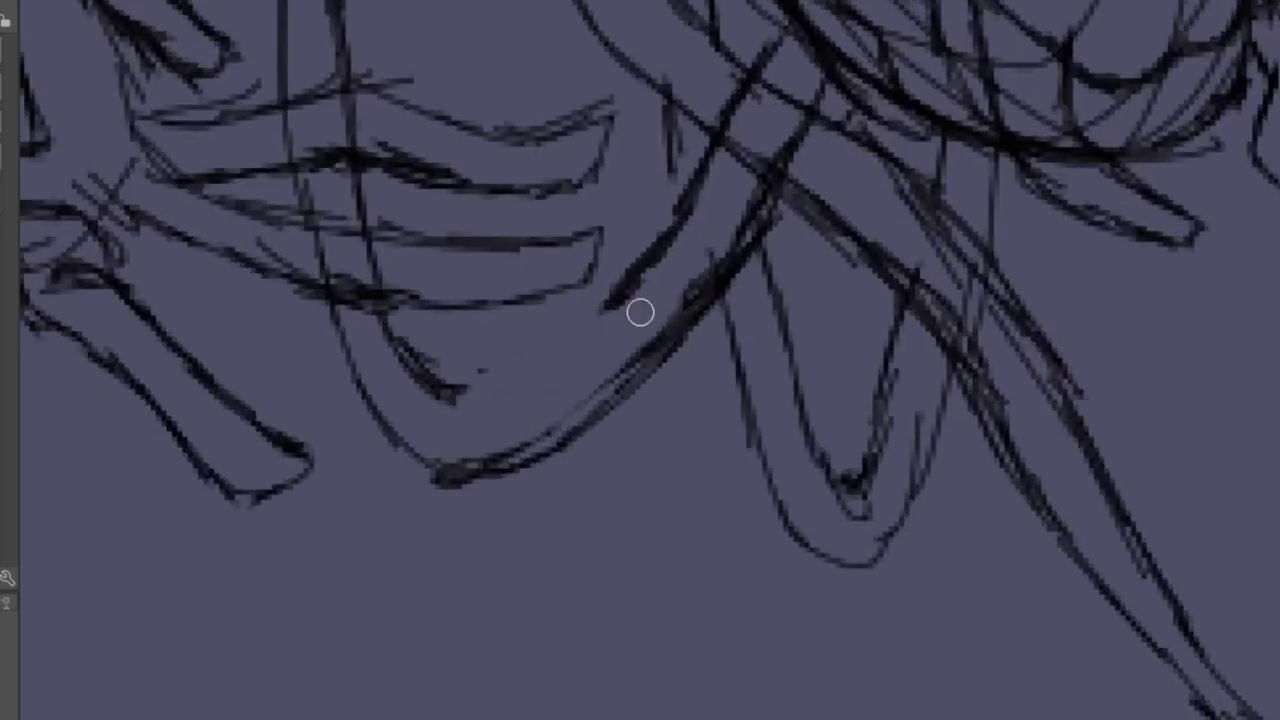
drag(680, 340, 470, 488)
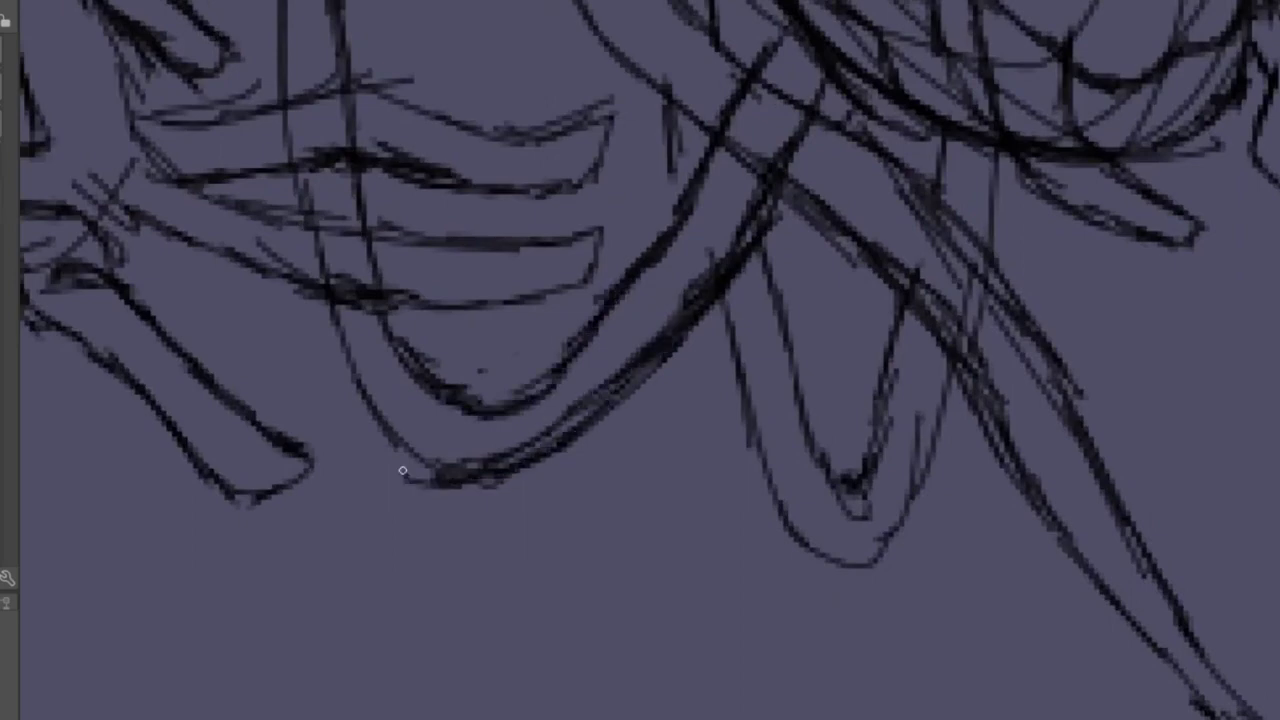
drag(920, 474, 640, 444)
scroll(608, 351, down, 4)
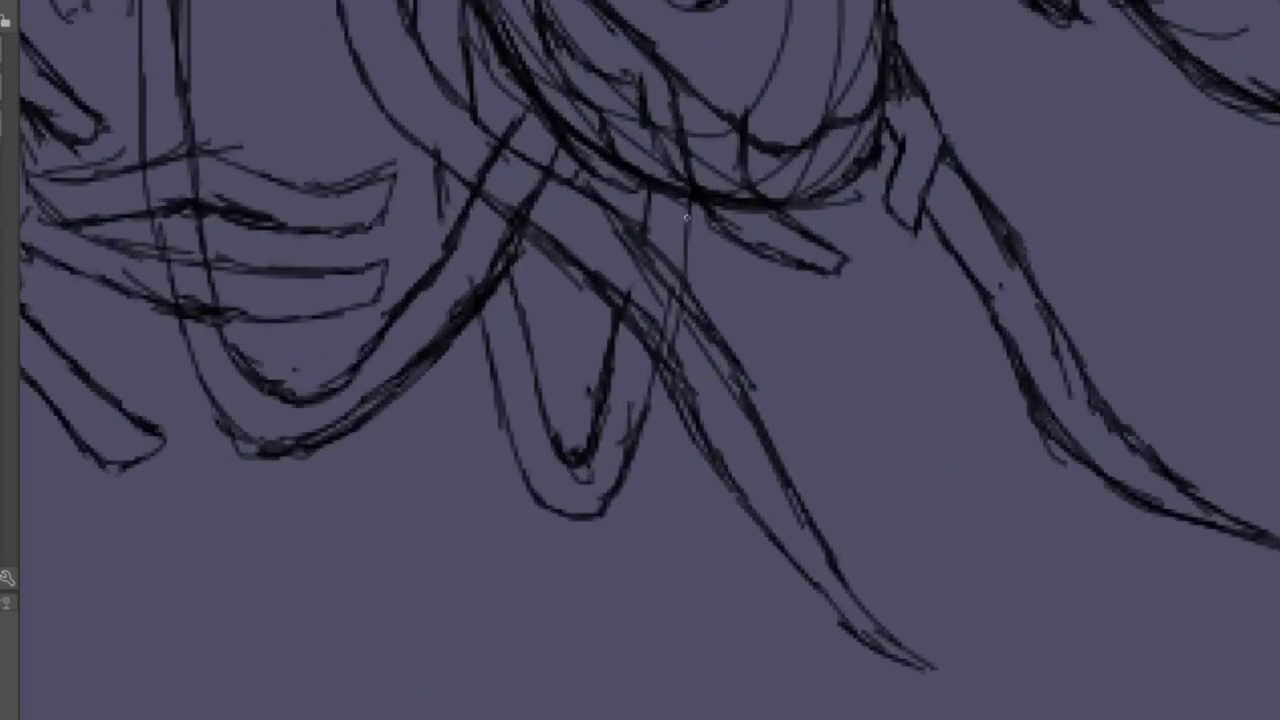
- Erase the loop lines that cross the inside of the left tusk so the tusk sits in front
scroll(691, 343, up, 5)
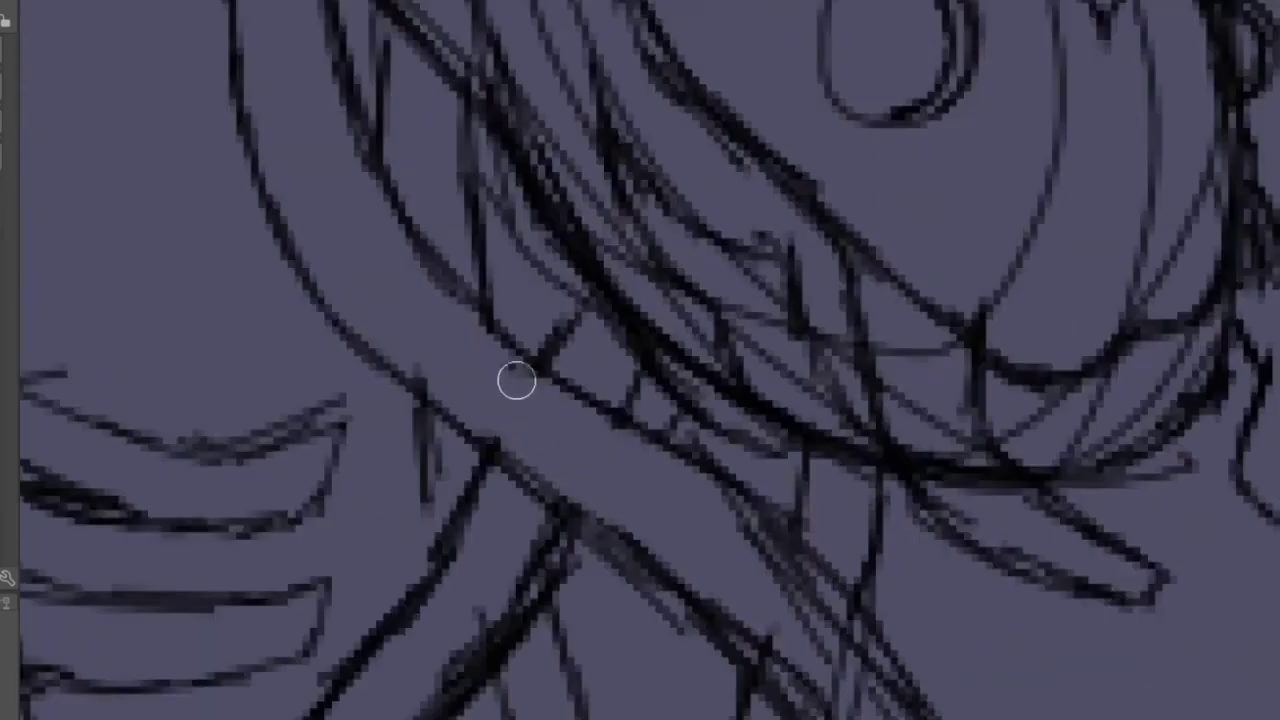
scroll(516, 380, down, 4)
scroll(523, 489, up, 4)
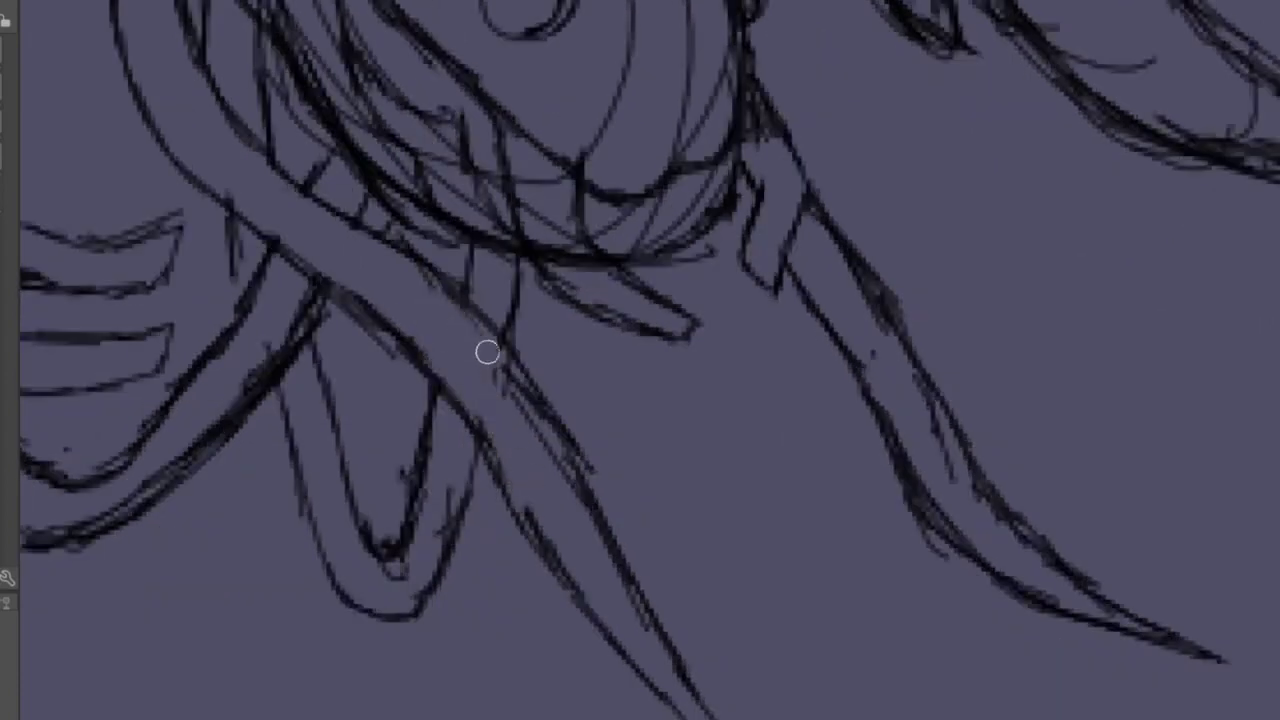
- Erase the stray sketch lines along the edges of the right tusk
scroll(487, 351, down, 3)
scroll(502, 552, up, 3)
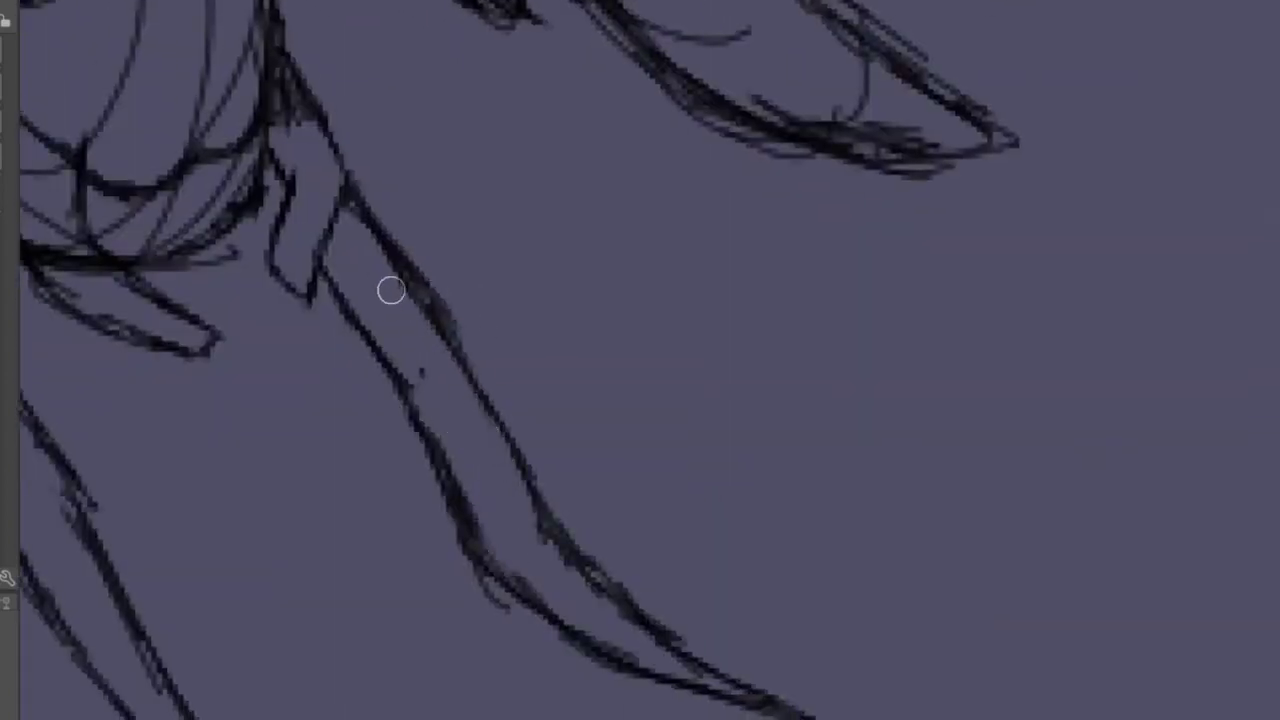
scroll(390, 290, down, 3)
scroll(468, 450, up, 3)
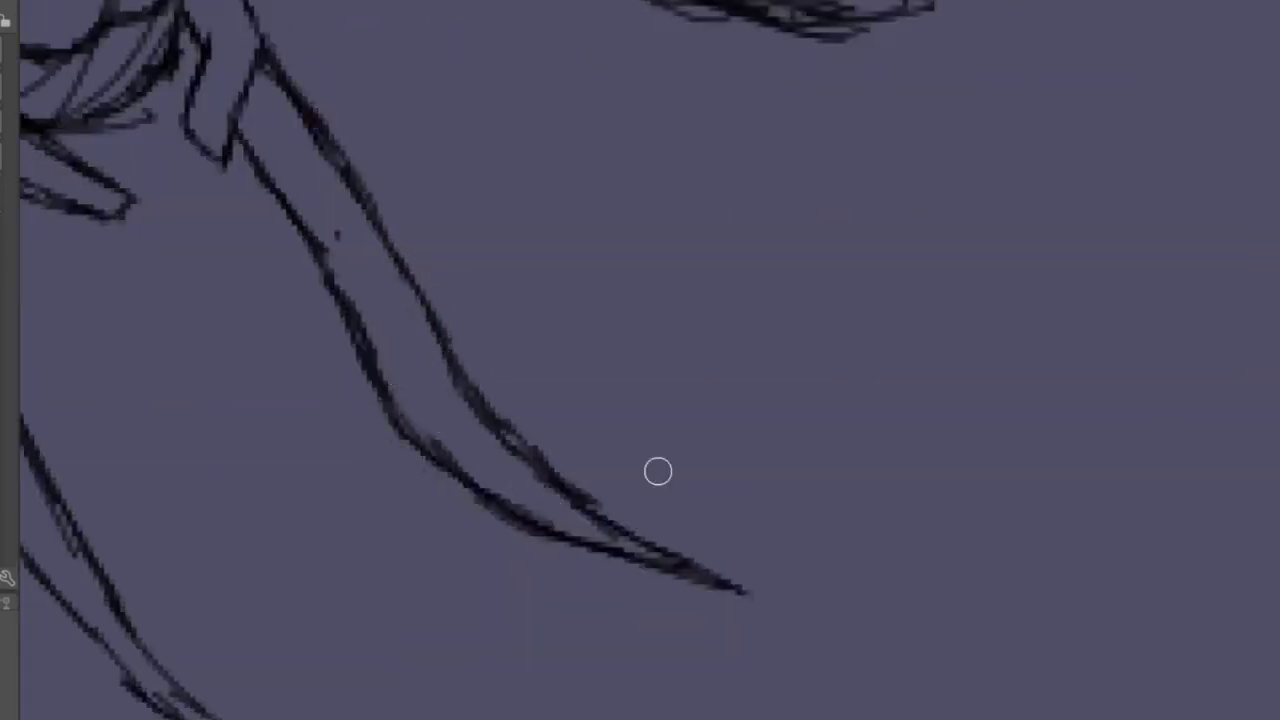
scroll(658, 471, down, 5)
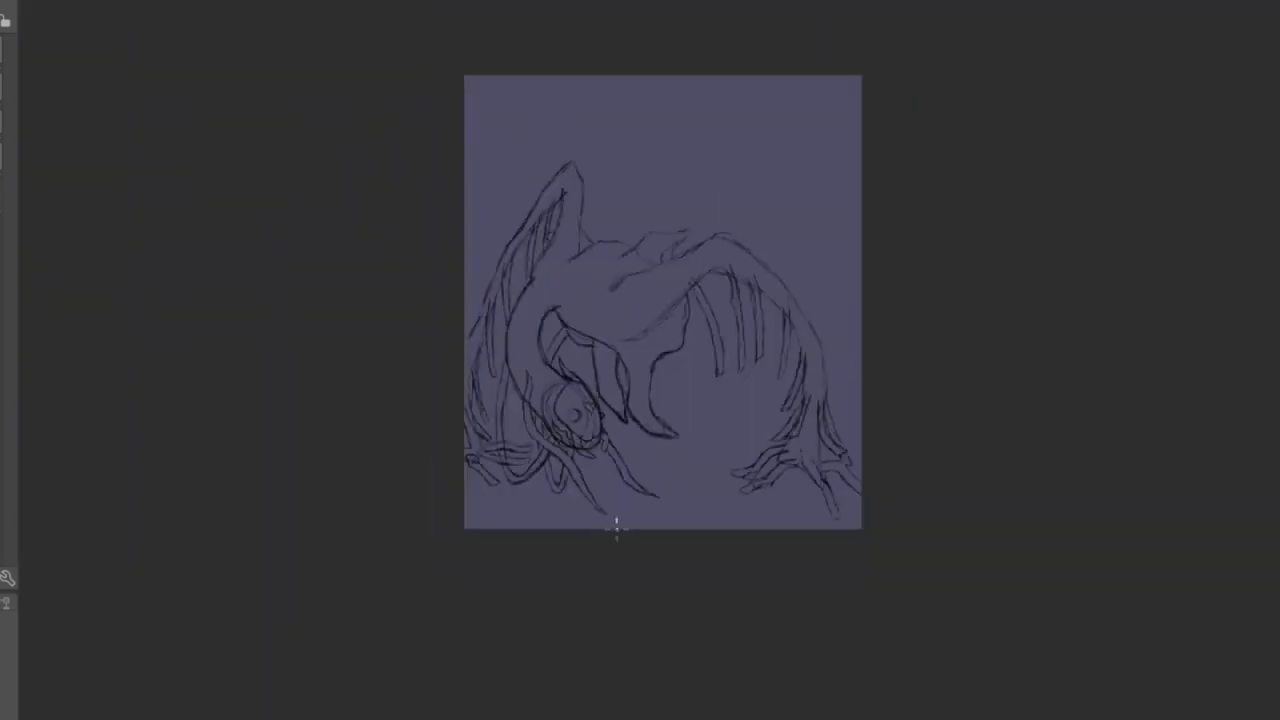
- Ink the lower part of the neck's inner edge in clean black line over the faded sketch, just above the head
scroll(630, 500, up, 4)
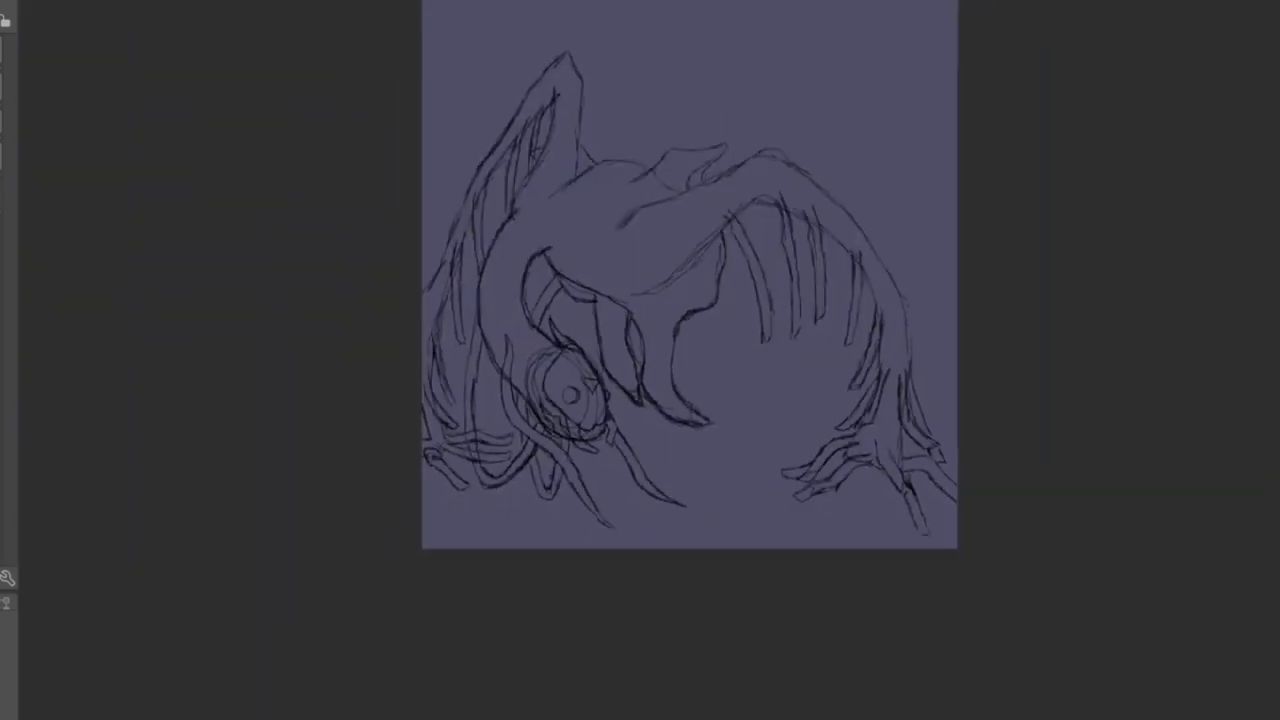
scroll(540, 237, up, 4)
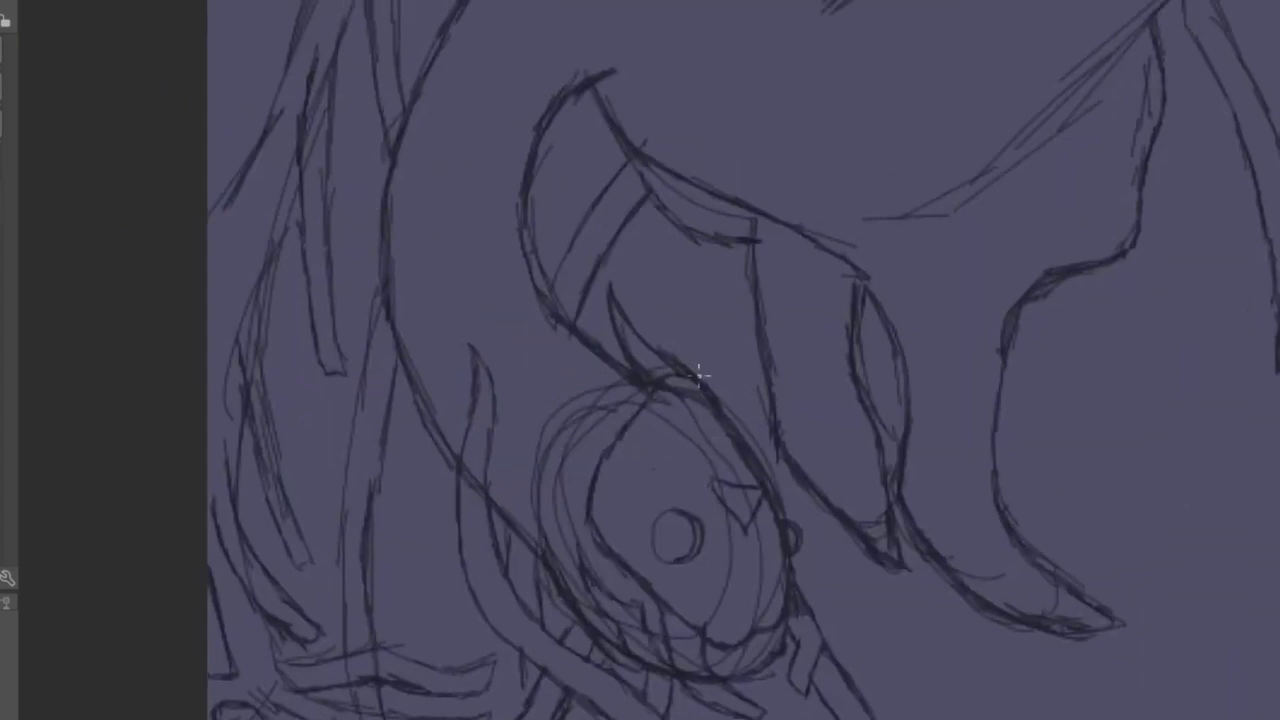
scroll(595, 168, up, 1)
scroll(685, 465, up, 1)
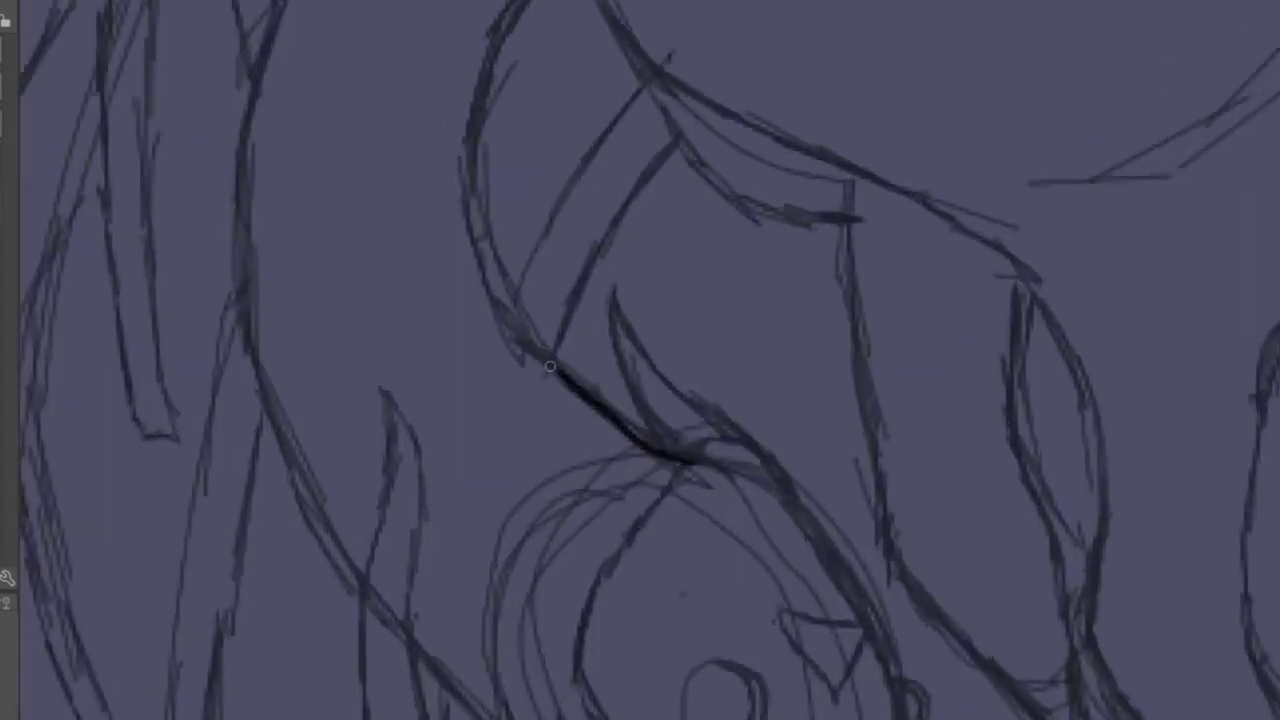
scroll(549, 367, up, 1)
mouse_move(437, 50)
mouse_down()
mouse_move(433, 217)
mouse_move(438, 127)
mouse_move(530, 342)
mouse_up()
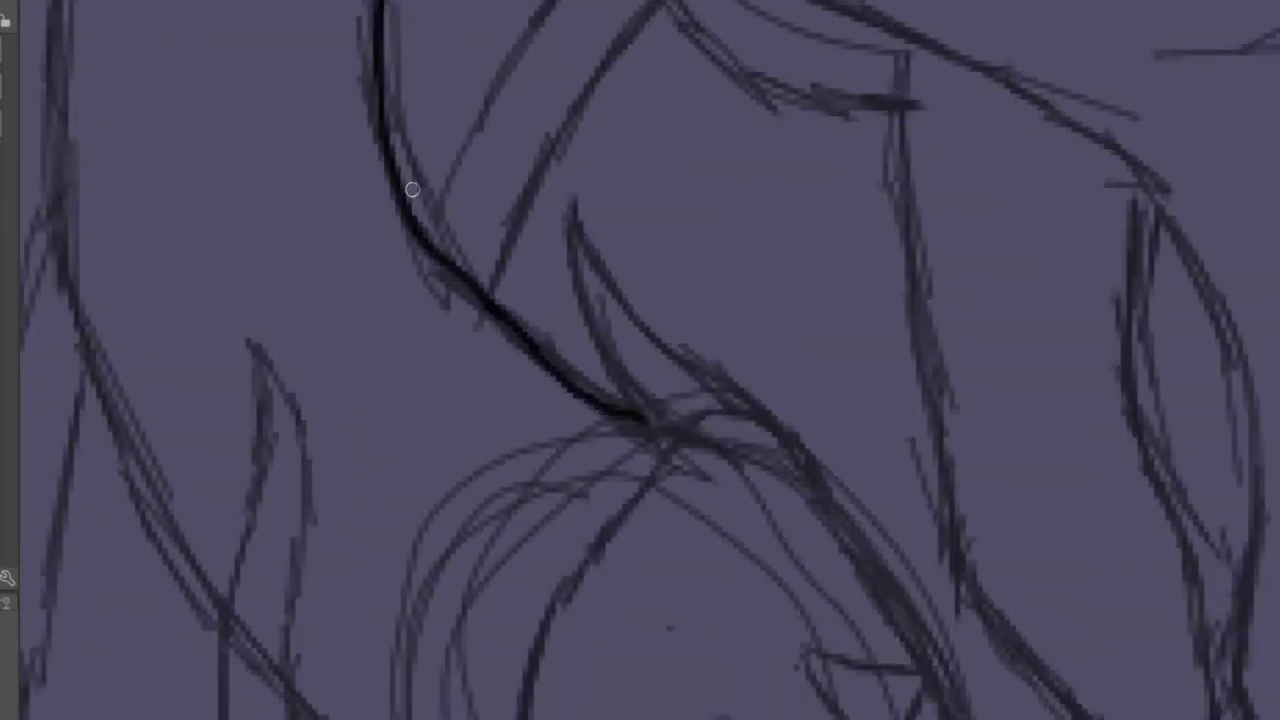
drag(412, 190, 381, 160)
- Continue inking the neck's inner edge up around the curve to where it meets the chest
scroll(570, 418, down, 5)
scroll(597, 320, up, 5)
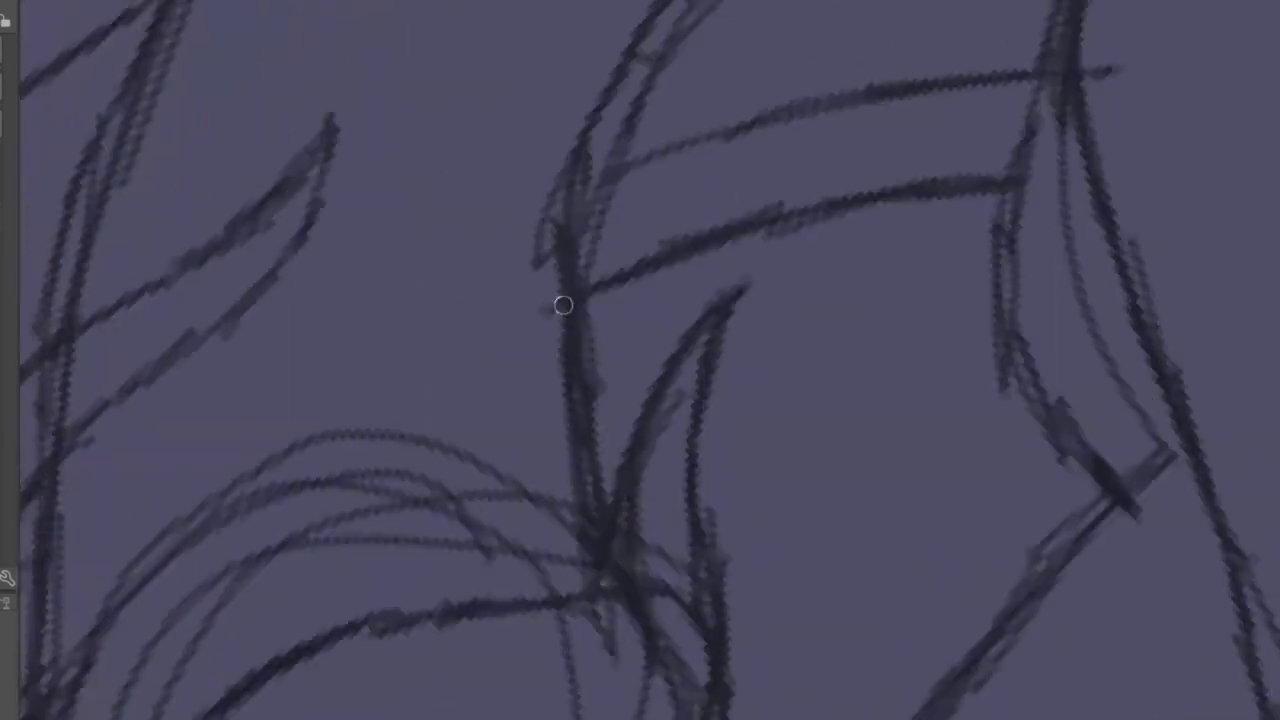
mouse_move(580, 170)
mouse_down()
mouse_move(558, 428)
mouse_move(569, 259)
mouse_move(580, 266)
mouse_move(598, 540)
mouse_up()
scroll(571, 341, down, 1)
scroll(581, 176, down, 1)
drag(523, 289, 620, 110)
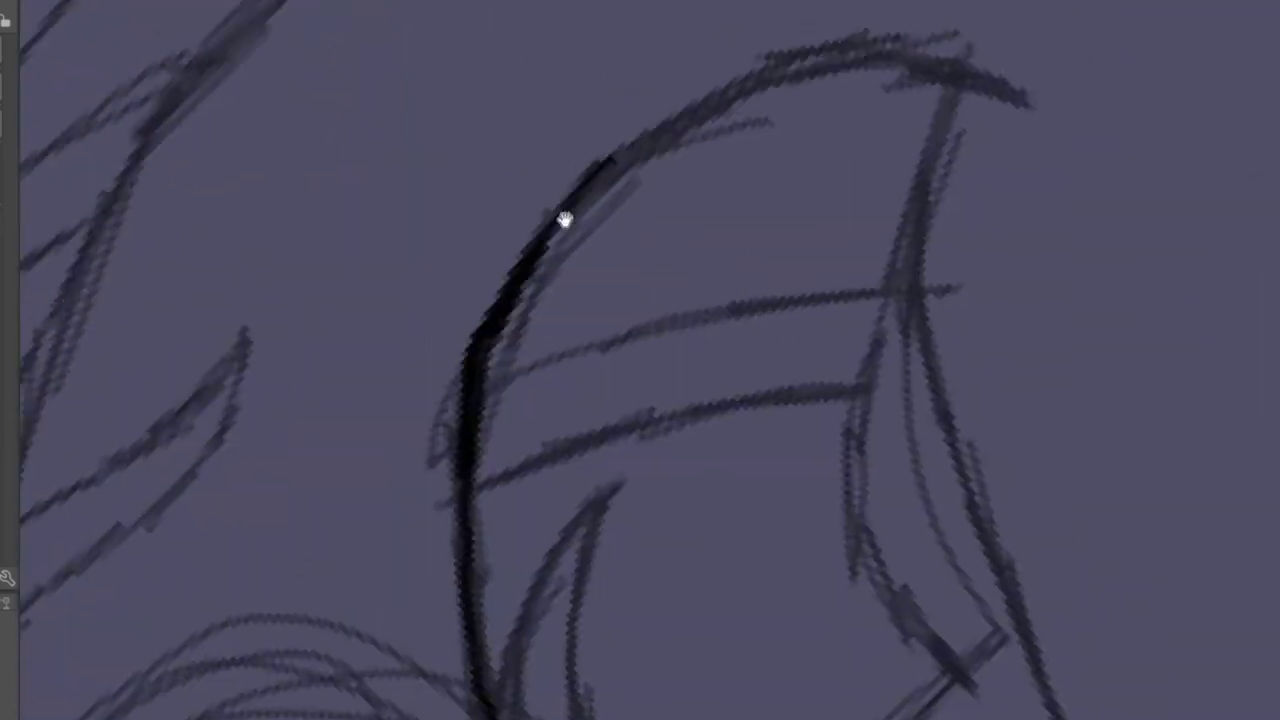
drag(751, 86, 623, 139)
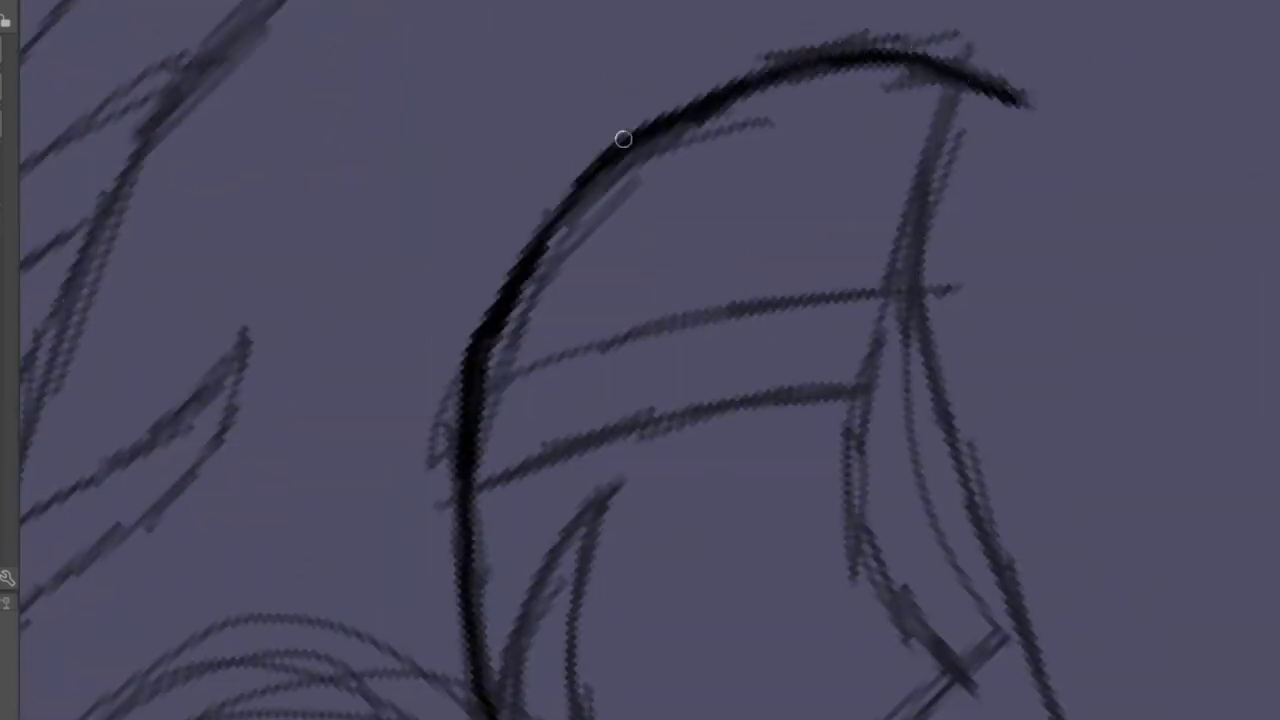
- Erase the excess thickness along the inked inner neck line
scroll(464, 183, up, 2)
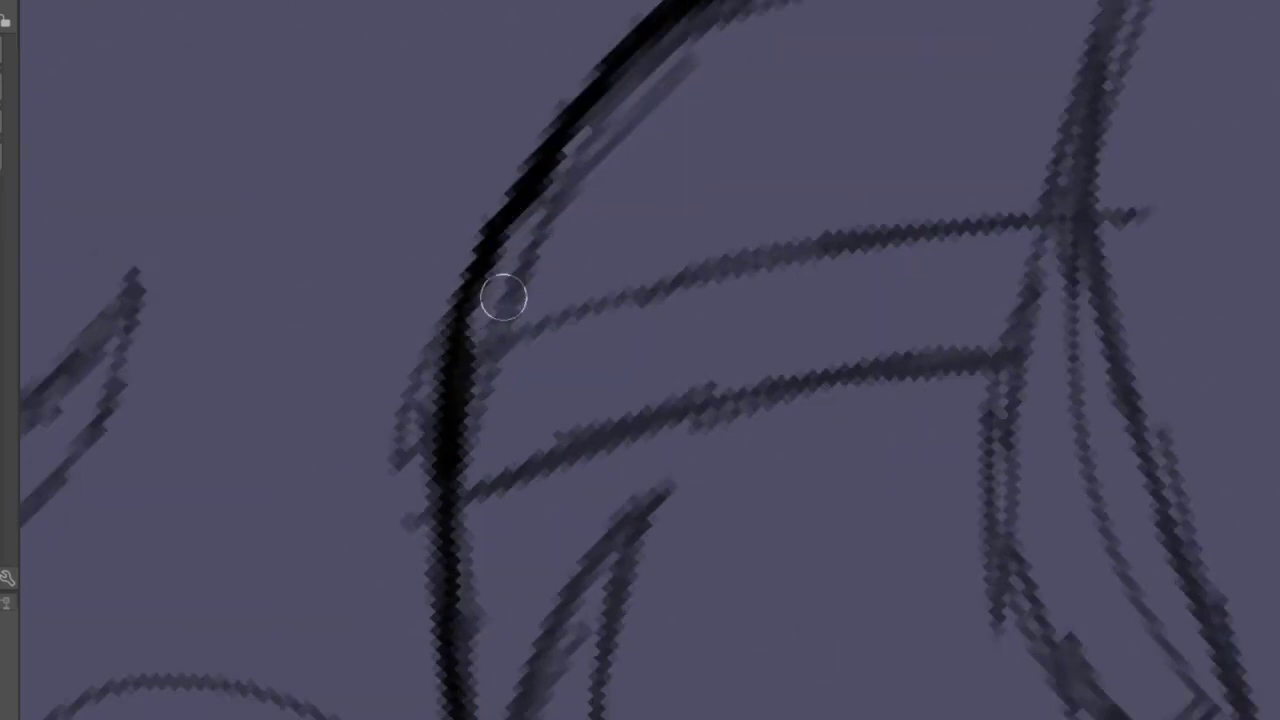
scroll(465, 143, down, 2)
scroll(465, 143, up, 1)
scroll(489, 454, down, 3)
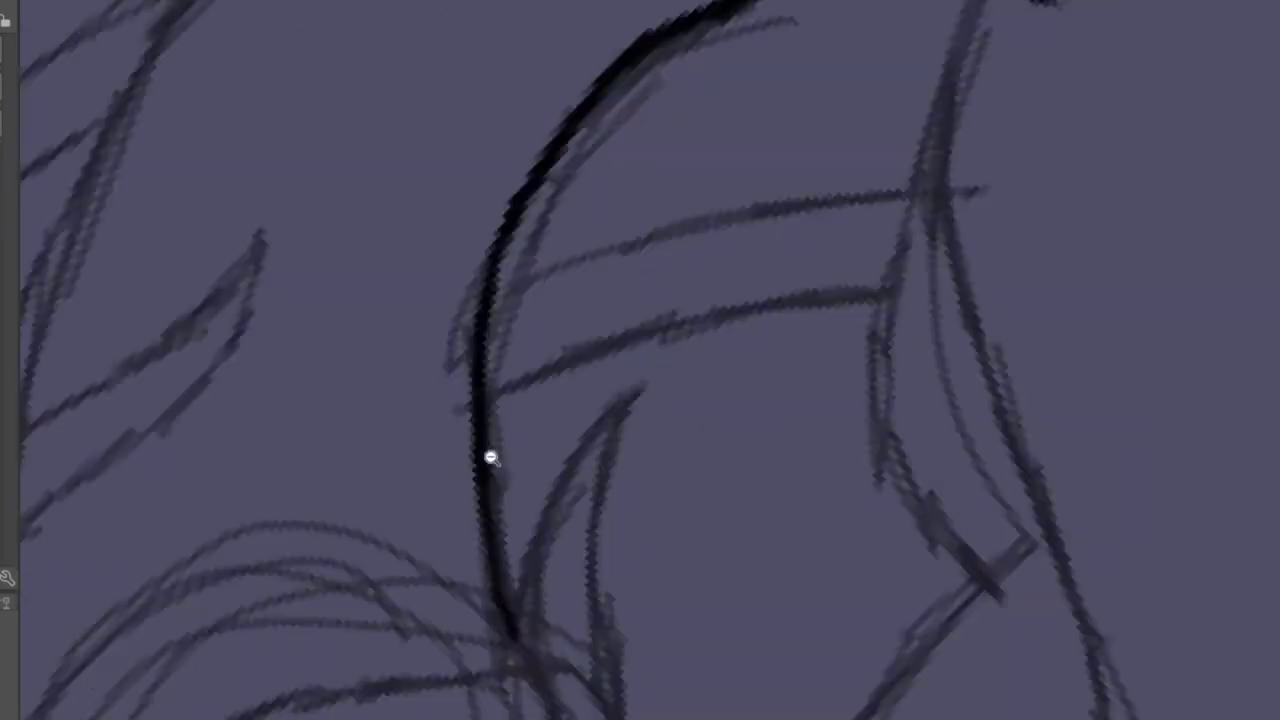
- Ink the neck's outer edge upward from beside the head, leaving a gap where the left tusk crosses it
scroll(494, 380, up, 1)
scroll(471, 423, down, 1)
scroll(512, 160, up, 2)
scroll(480, 431, up, 2)
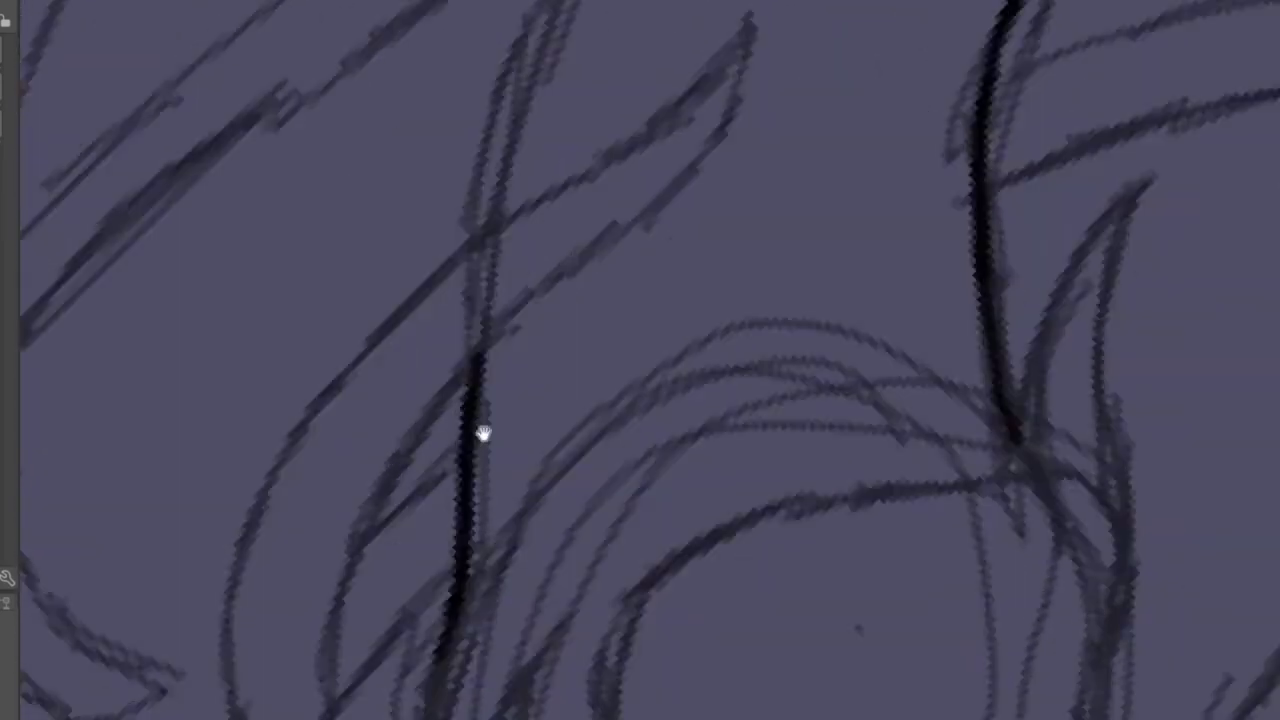
scroll(431, 414, up, 1)
scroll(414, 530, up, 1)
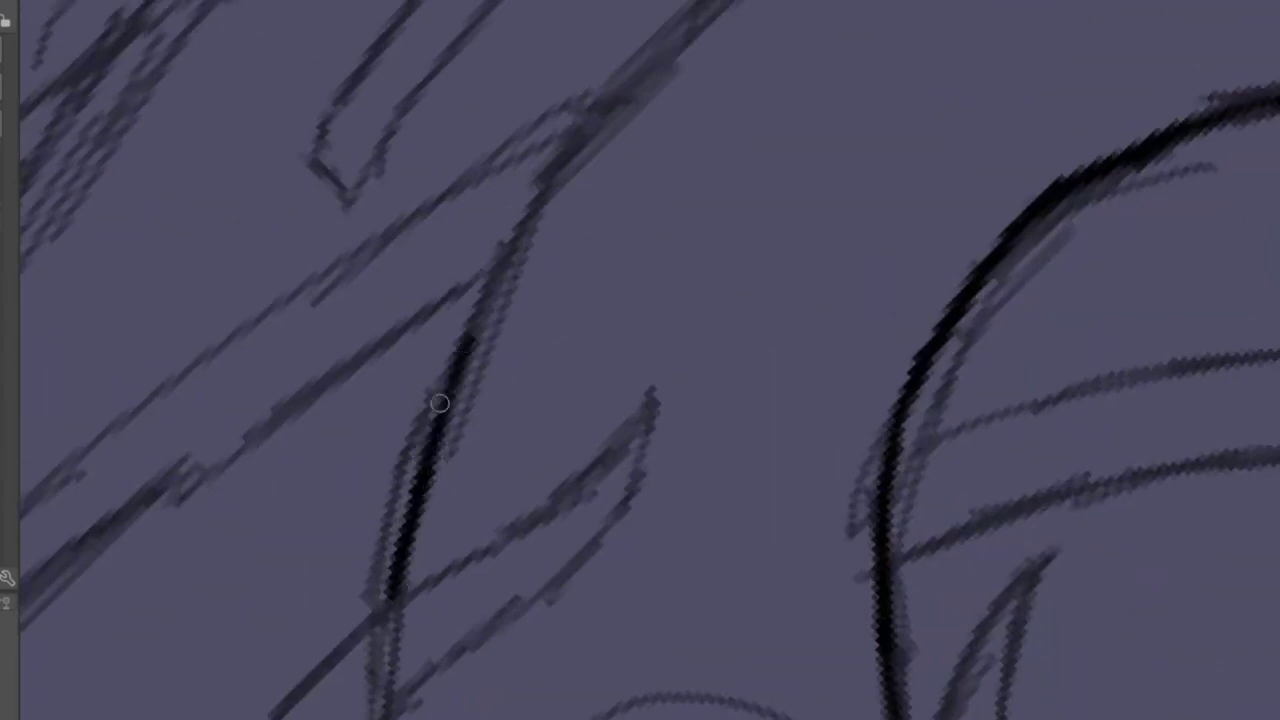
scroll(452, 388, up, 1)
scroll(464, 380, down, 2)
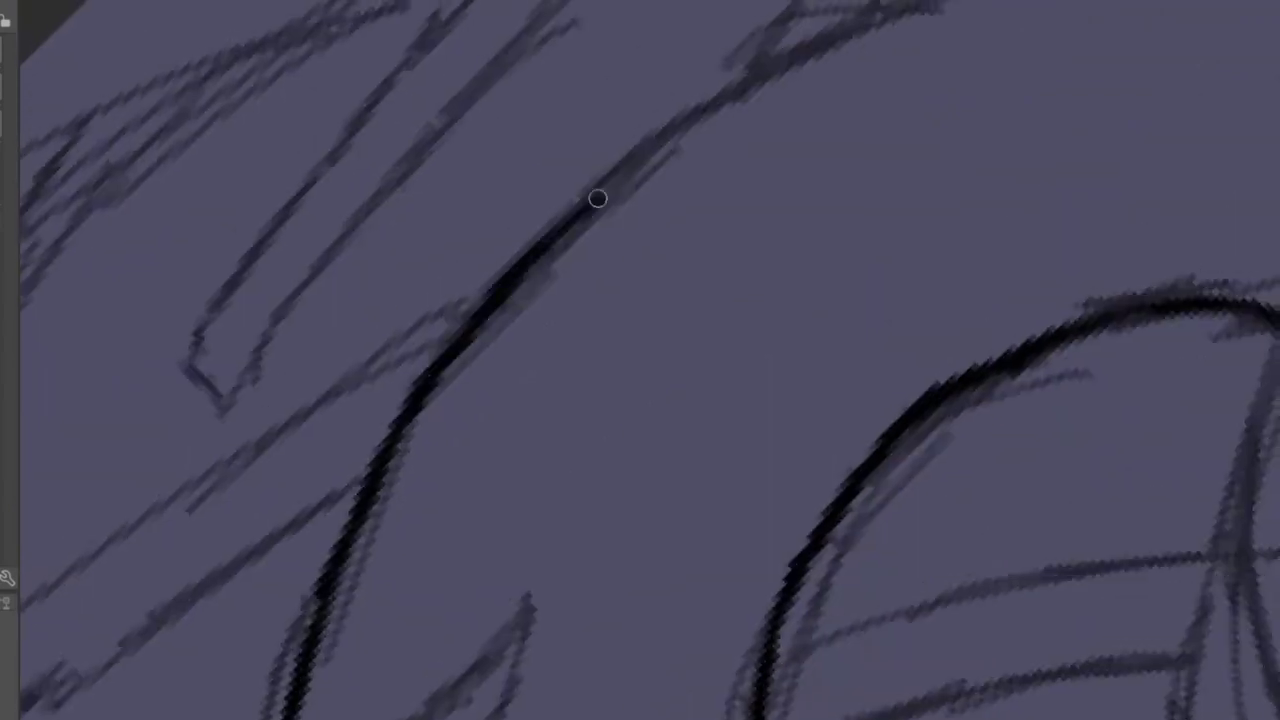
- Ink the upper bend of the neck's outer edge and join it smoothly to the line below
scroll(649, 171, up, 2)
mouse_move(398, 220)
mouse_down()
mouse_move(439, 405)
mouse_move(515, 544)
mouse_up()
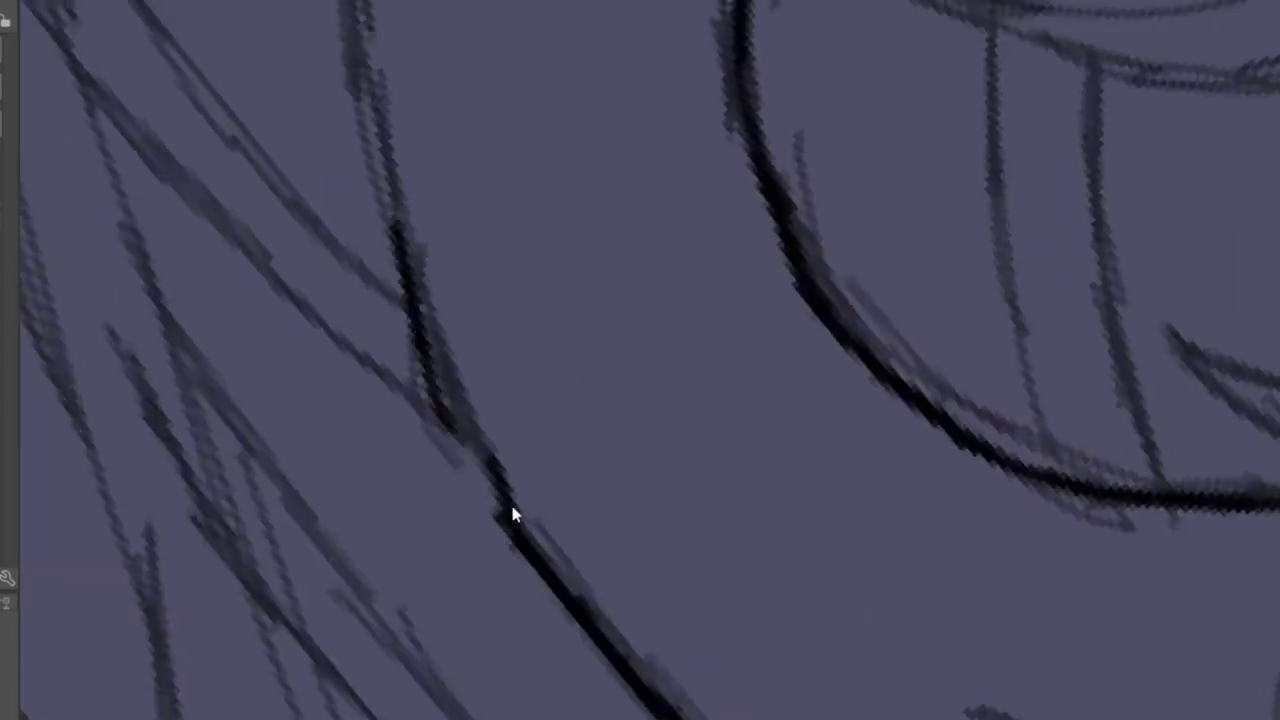
key(6)
key(6)
mouse_move(405, 195)
mouse_down()
mouse_move(420, 374)
mouse_move(450, 500)
mouse_move(432, 430)
mouse_up()
key(6)
scroll(524, 398, down, 3)
scroll(243, 431, up, 4)
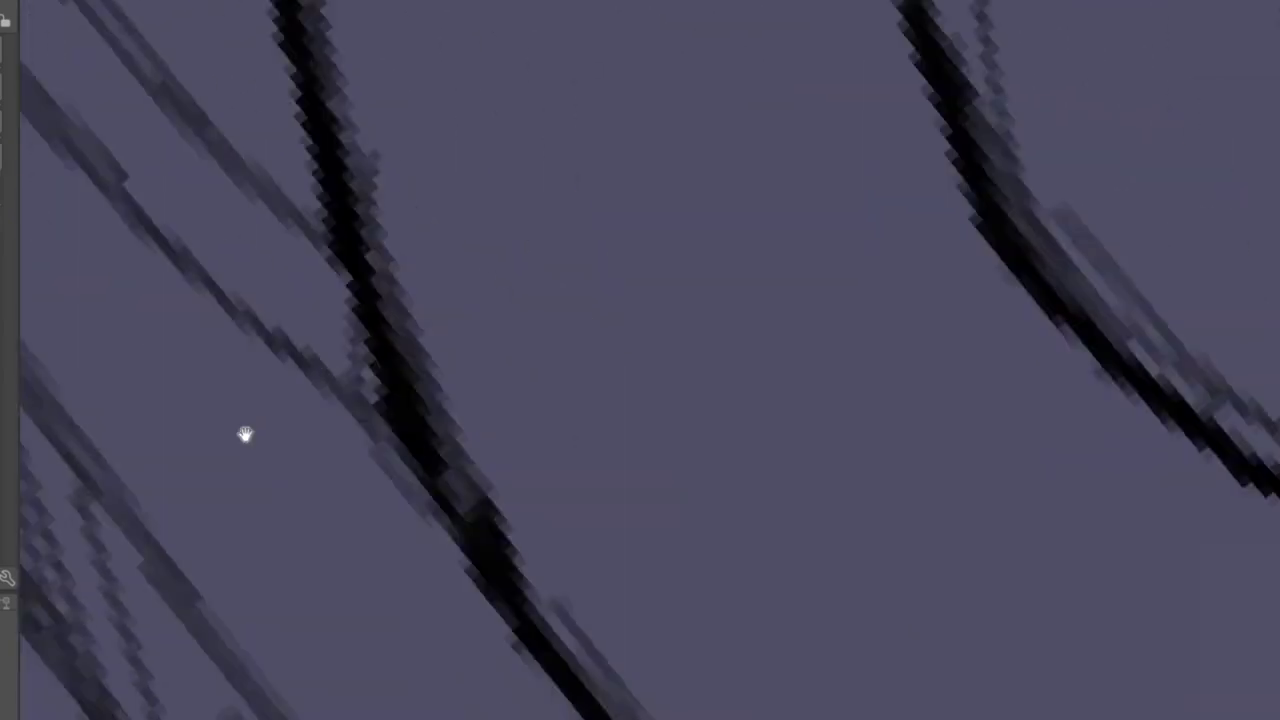
- Finish the neck's outer edge up to the shoulder and ink a short line at the base of the raised left arm
key(6)
key(6)
key(6)
key(6)
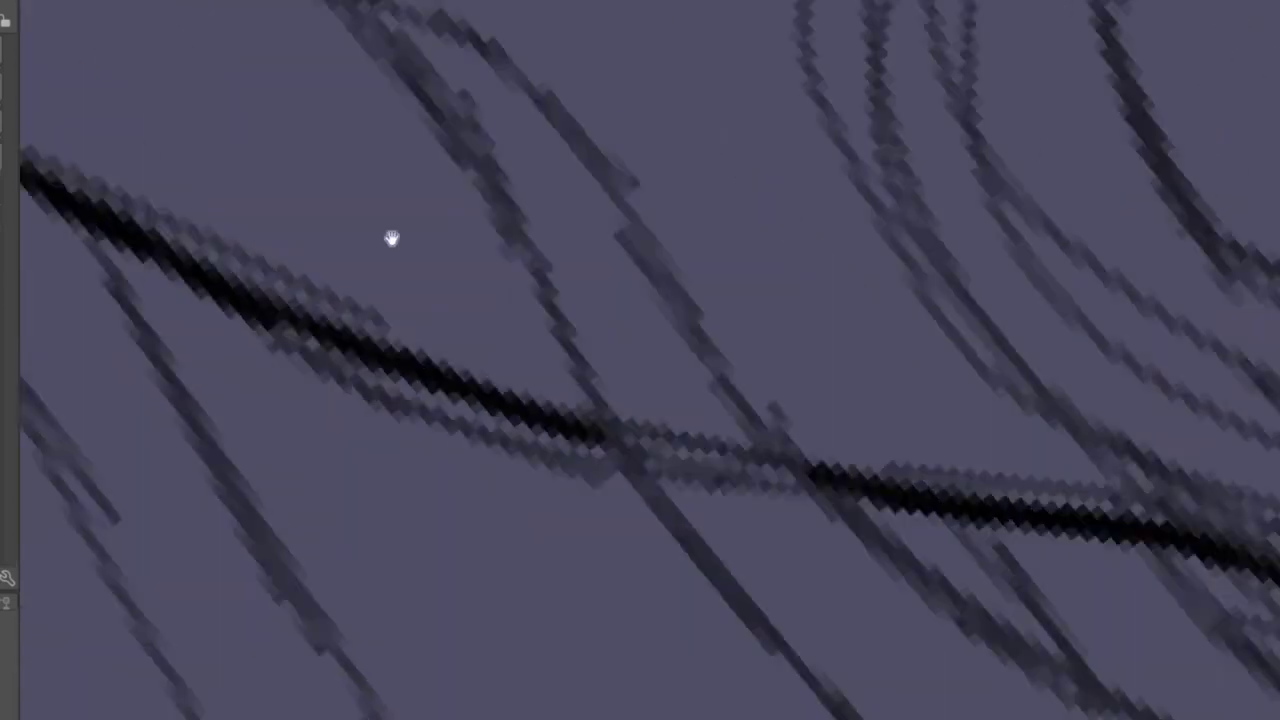
scroll(400, 349, down, 3)
scroll(393, 365, up, 4)
scroll(131, 283, down, 3)
scroll(180, 334, up, 4)
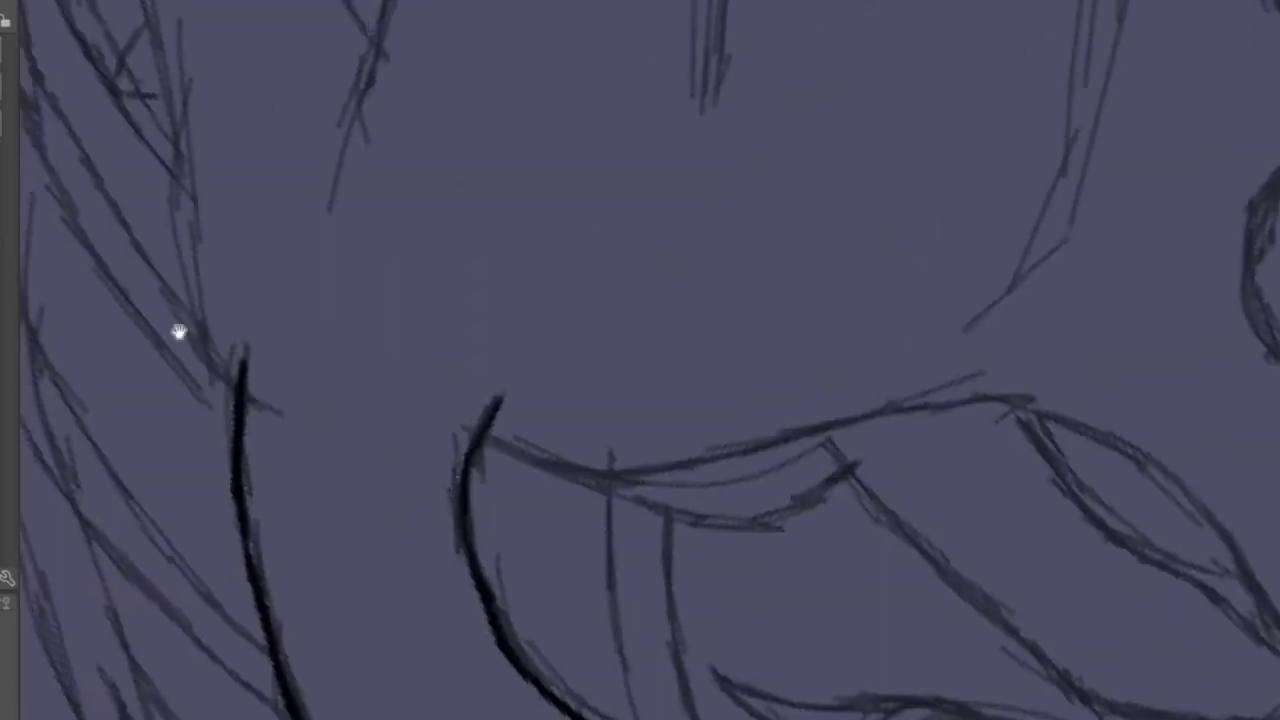
scroll(274, 388, down, 2)
scroll(274, 388, up, 3)
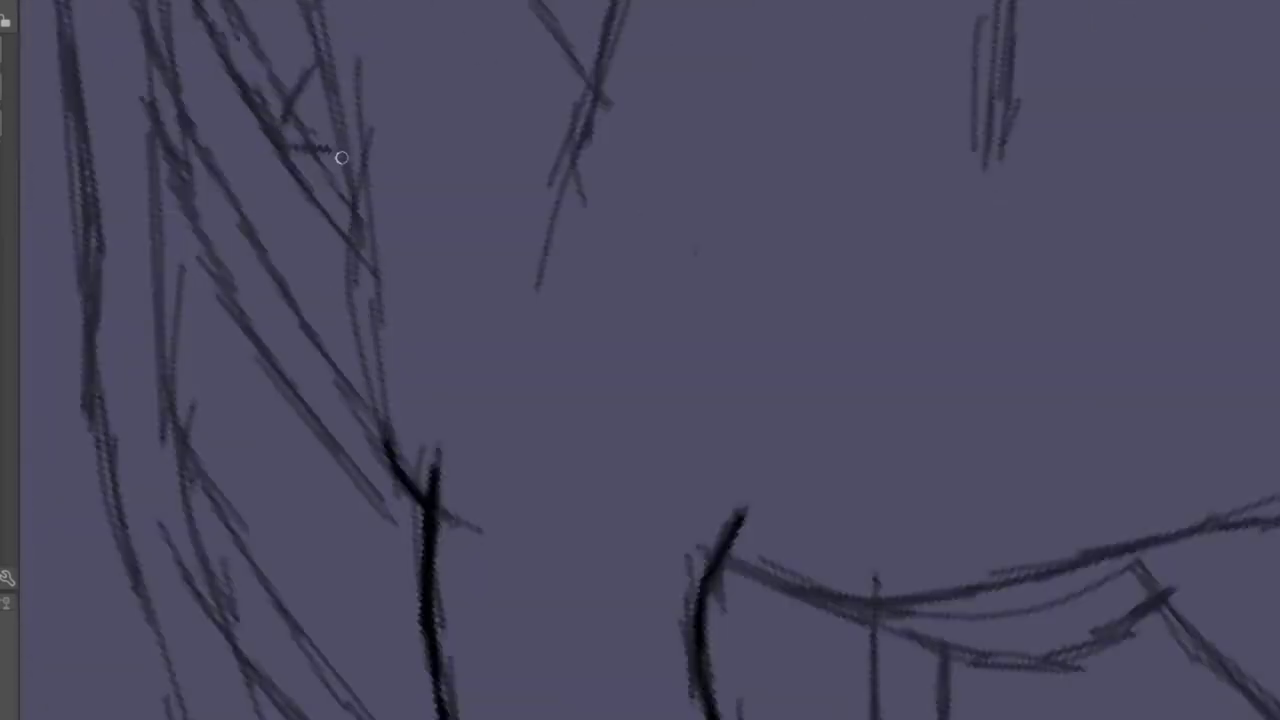
- Ink the lower inner edge of the raised left arm from the shoulder upward, redoing strokes until the curve follows the sketch
drag(369, 193, 372, 390)
key(ctrl+z)
key(ctrl+z)
mouse_move(429, 491)
mouse_down()
mouse_move(315, 100)
mouse_move(348, 91)
mouse_up()
key(ctrl+z)
drag(428, 505, 352, 148)
scroll(426, 194, down, 3)
scroll(426, 194, up, 3)
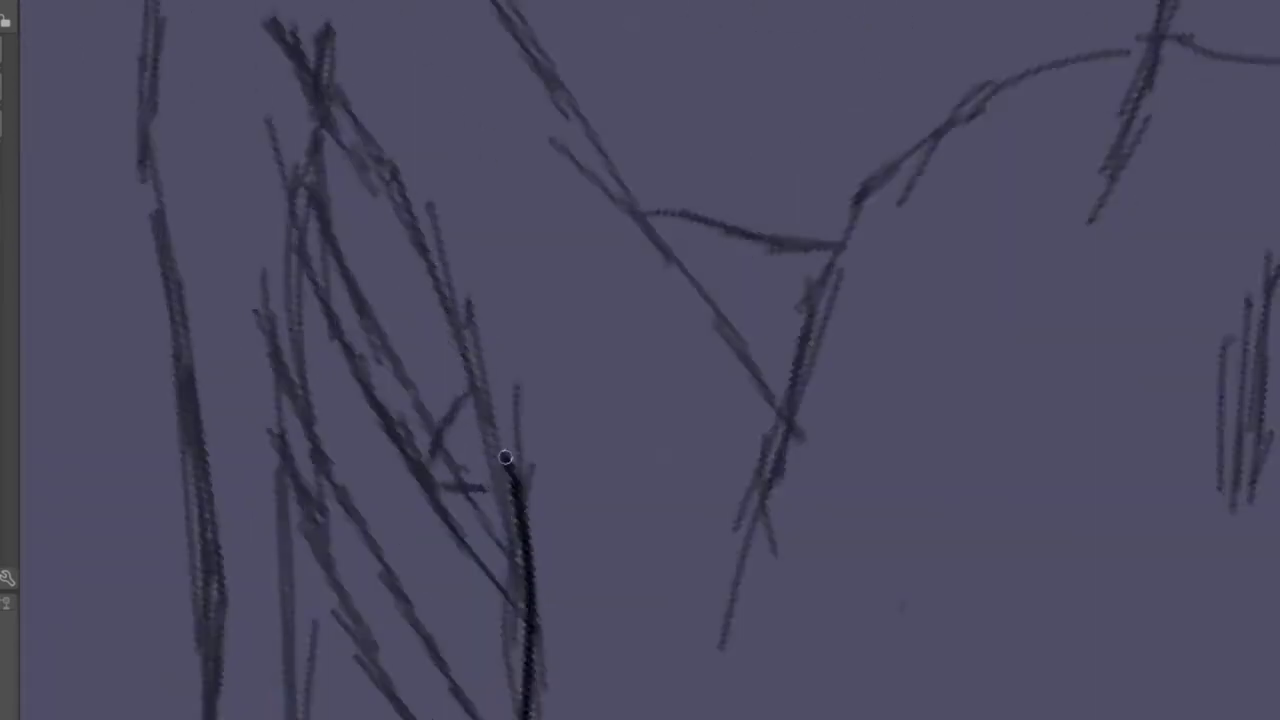
- Ink the upper inner edge of the raised left arm to its top corner and refine the line's thickness
scroll(461, 331, up, 2)
drag(362, 135, 486, 317)
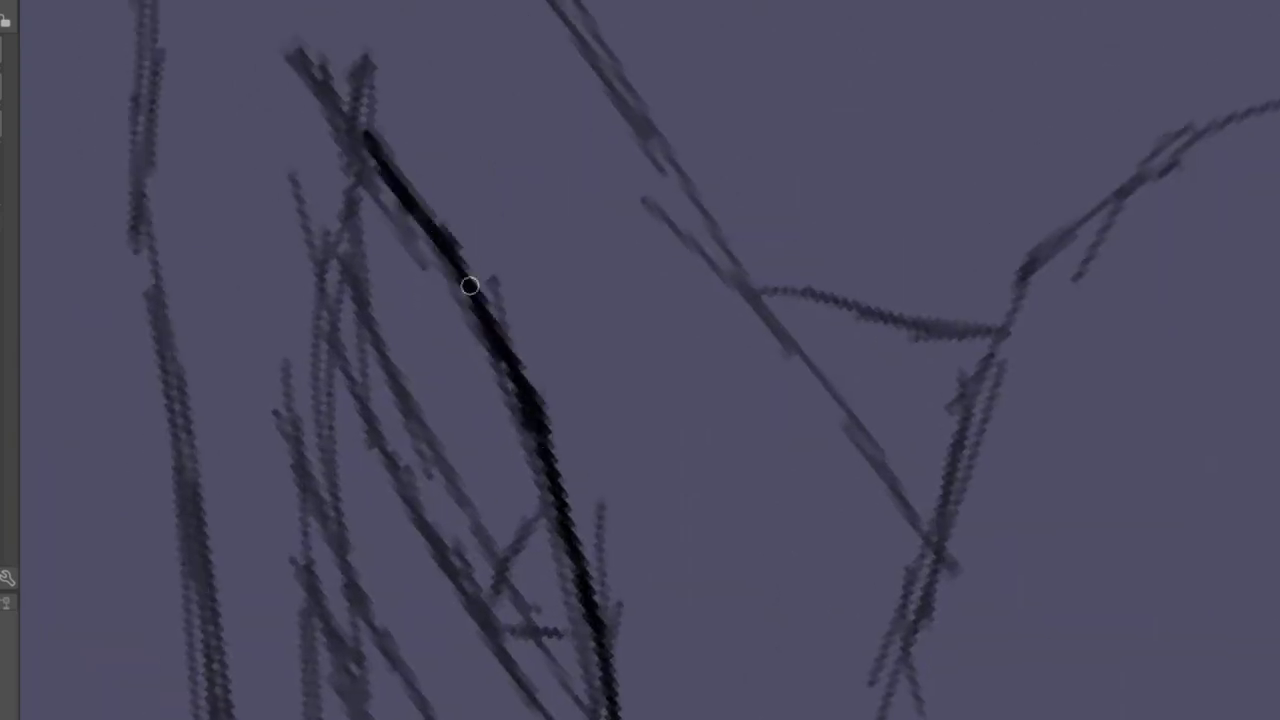
scroll(572, 474, up, 2)
scroll(431, 200, up, 2)
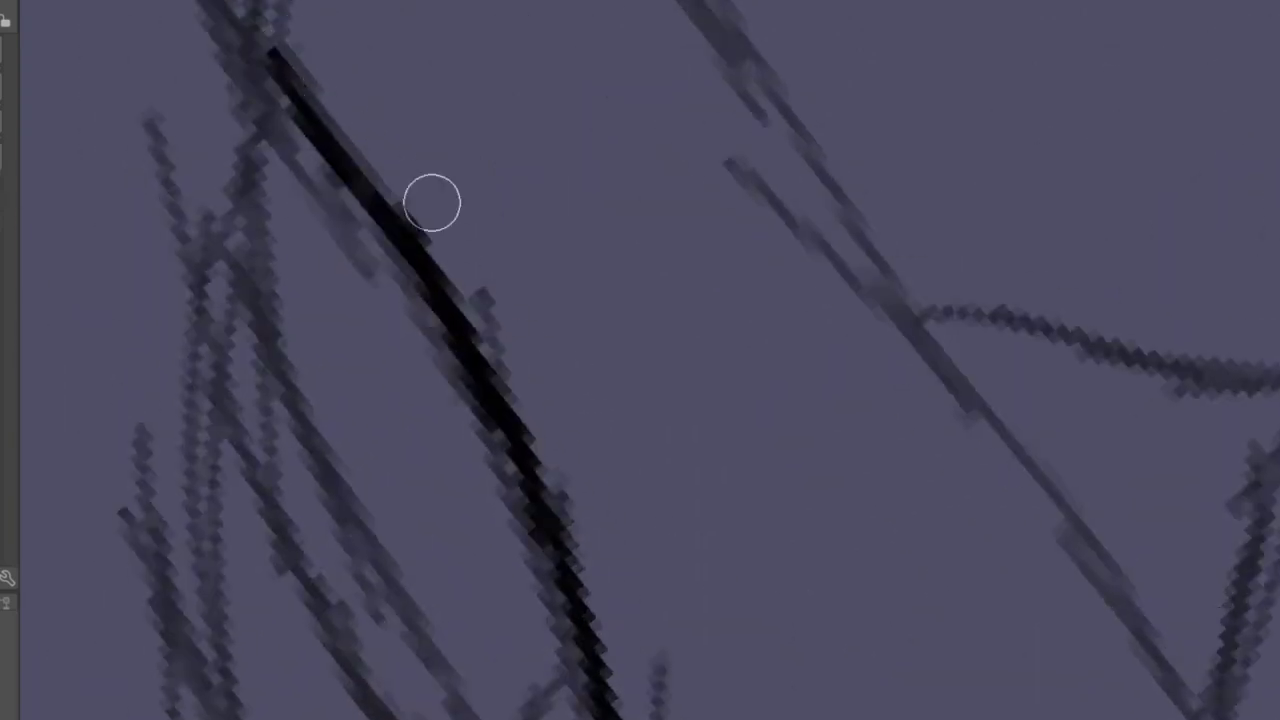
scroll(199, 277, down, 3)
drag(371, 138, 422, 225)
scroll(422, 225, down, 2)
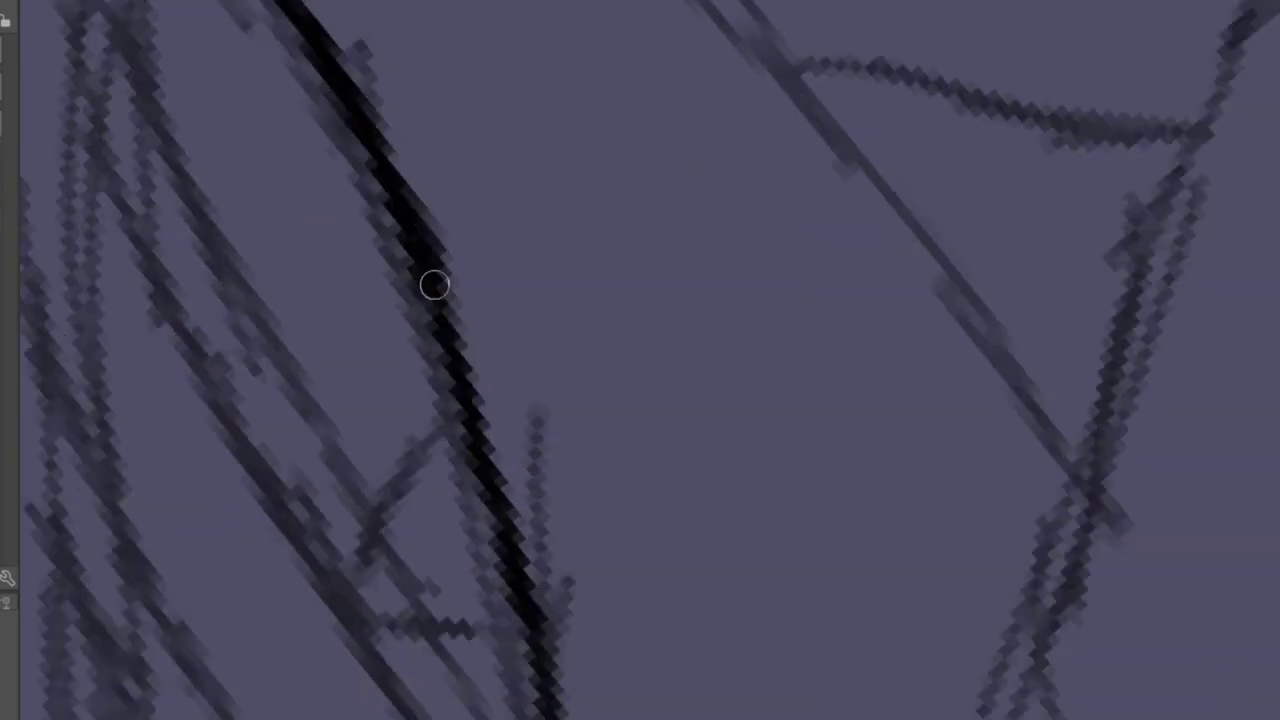
- Ink the top of the gap inside the raised left arm and the inner edge of its first hanging strip
scroll(171, 329, down, 4)
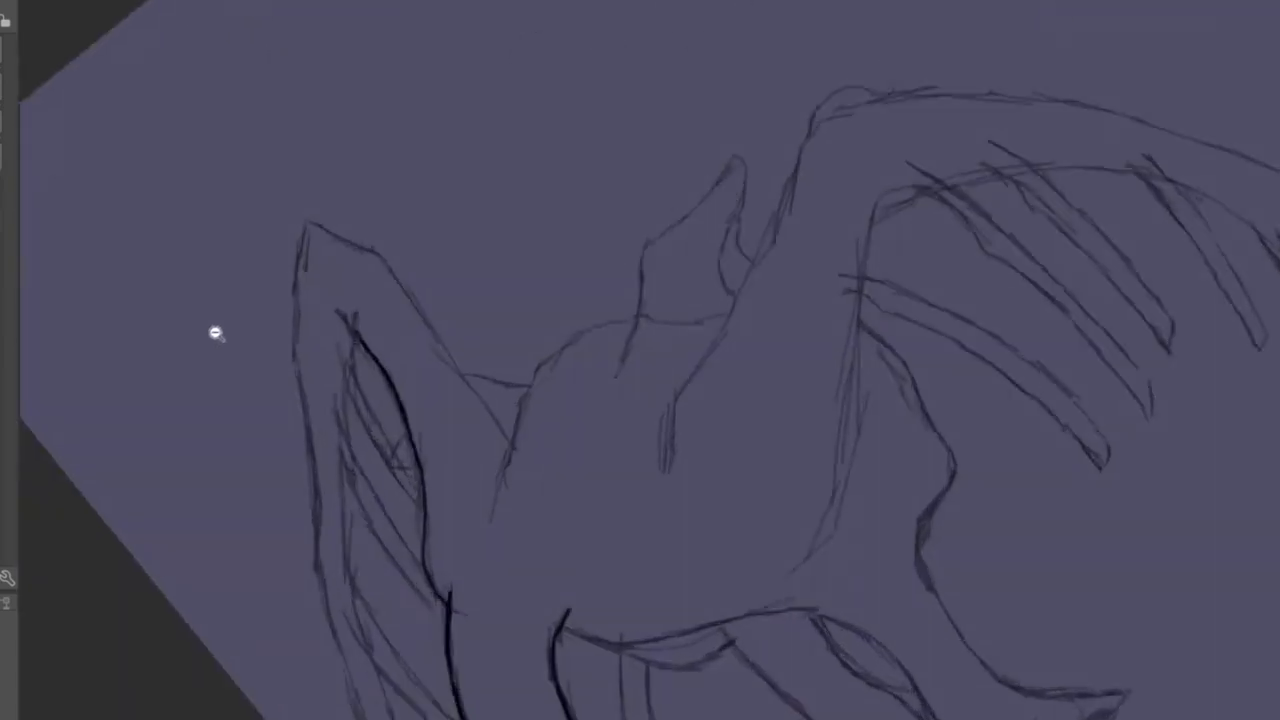
scroll(426, 354, up, 4)
mouse_move(426, 313)
mouse_down()
mouse_move(366, 120)
mouse_move(343, 220)
mouse_move(366, 223)
mouse_move(233, 54)
mouse_up()
mouse_move(426, 350)
mouse_down()
mouse_move(443, 380)
mouse_move(550, 367)
mouse_up()
scroll(695, 258, down, 3)
scroll(549, 451, up, 5)
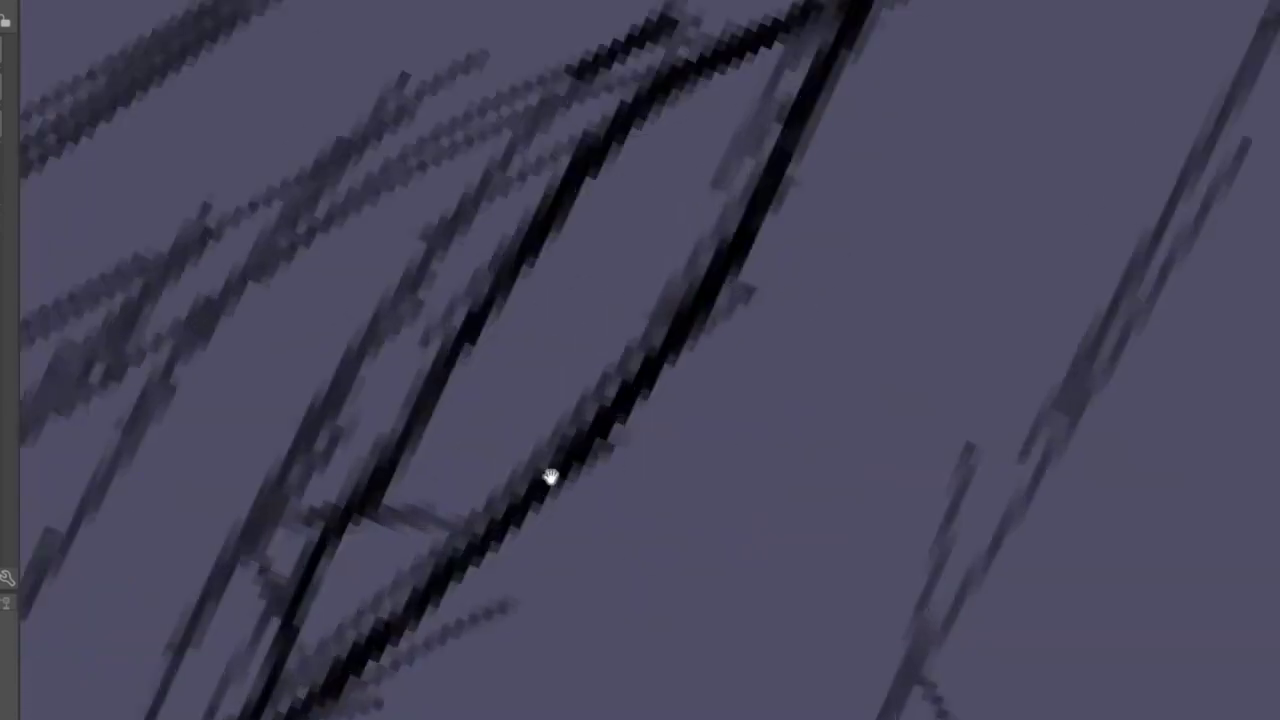
- Ink the outer edge of the first strip inside the raised left arm and thicken its upper bend
scroll(249, 677, down, 1)
mouse_move(670, 40)
mouse_down()
mouse_move(418, 260)
mouse_move(225, 643)
mouse_up()
scroll(415, 430, up, 2)
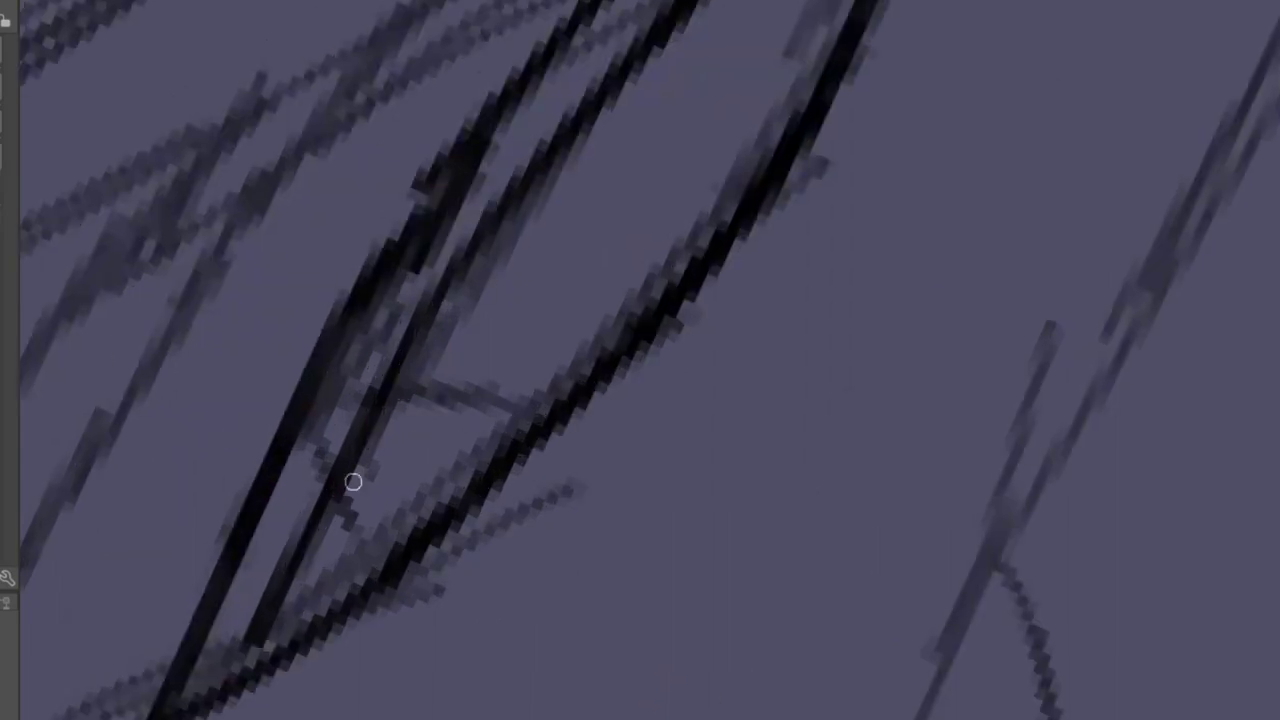
drag(480, 120, 396, 261)
drag(510, 95, 420, 200)
- Ink the arm's underside between the first two strips and the inner edge of the second strip
scroll(389, 266, down, 3)
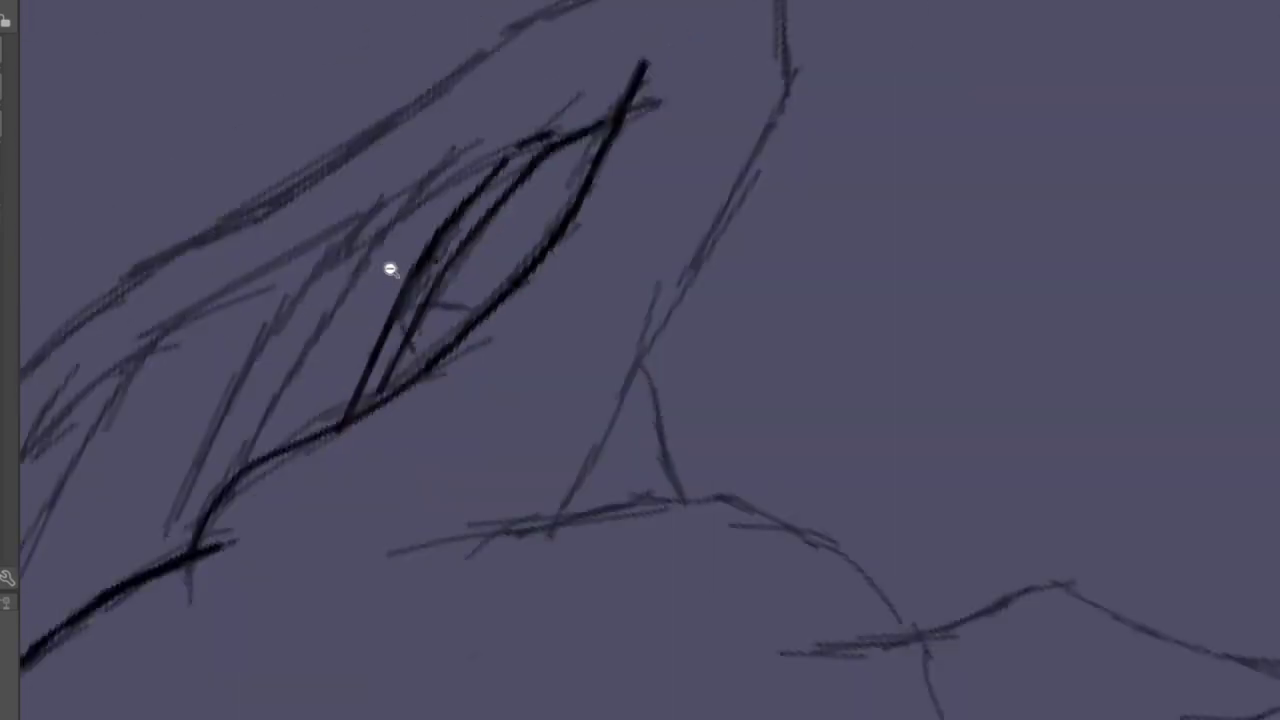
scroll(389, 266, up, 2)
scroll(380, 188, up, 1)
scroll(423, 177, down, 1)
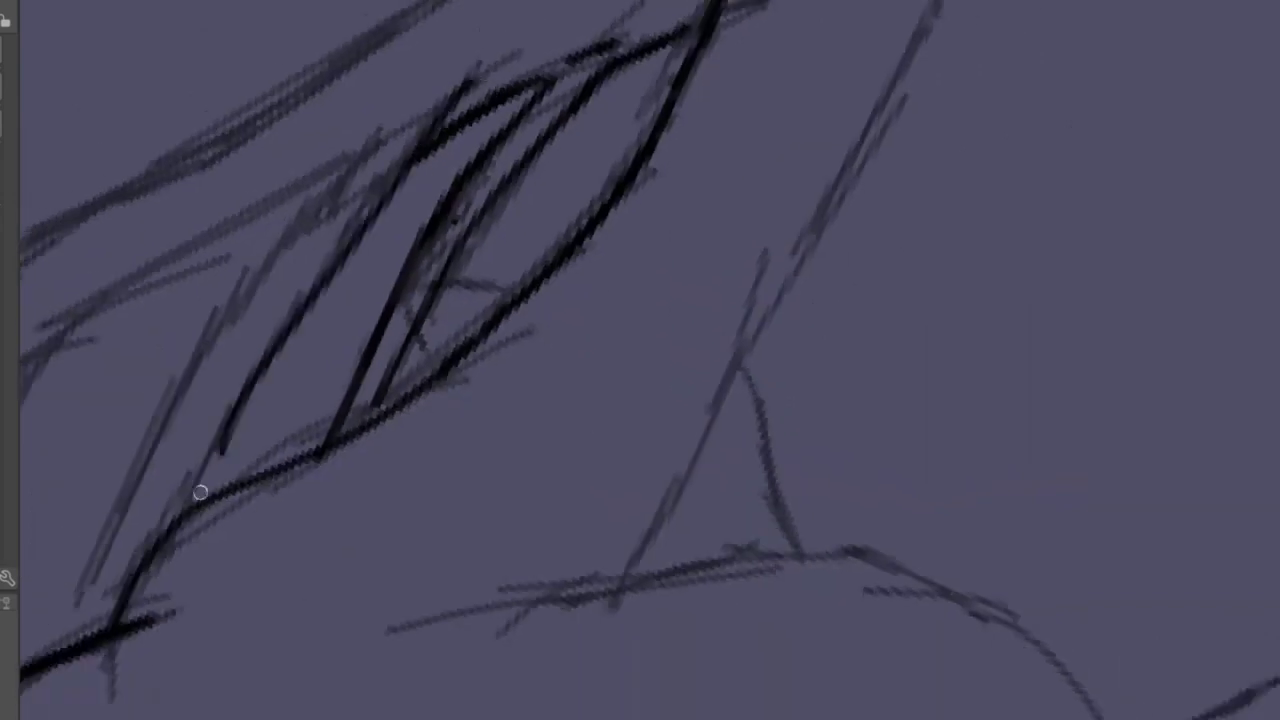
- Ink the outer edge and squared end of the second strip hanging from the raised left arm
scroll(200, 491, up, 3)
scroll(217, 471, down, 4)
scroll(192, 479, up, 3)
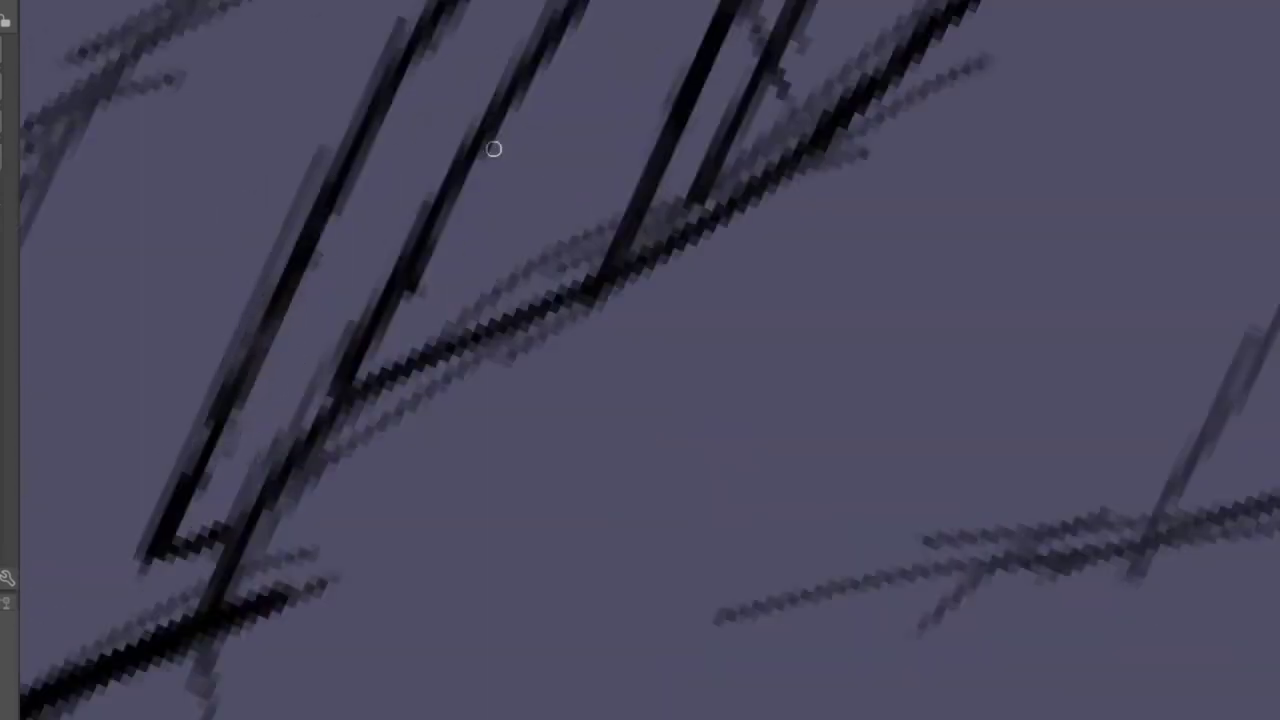
scroll(494, 149, down, 4)
scroll(343, 346, up, 2)
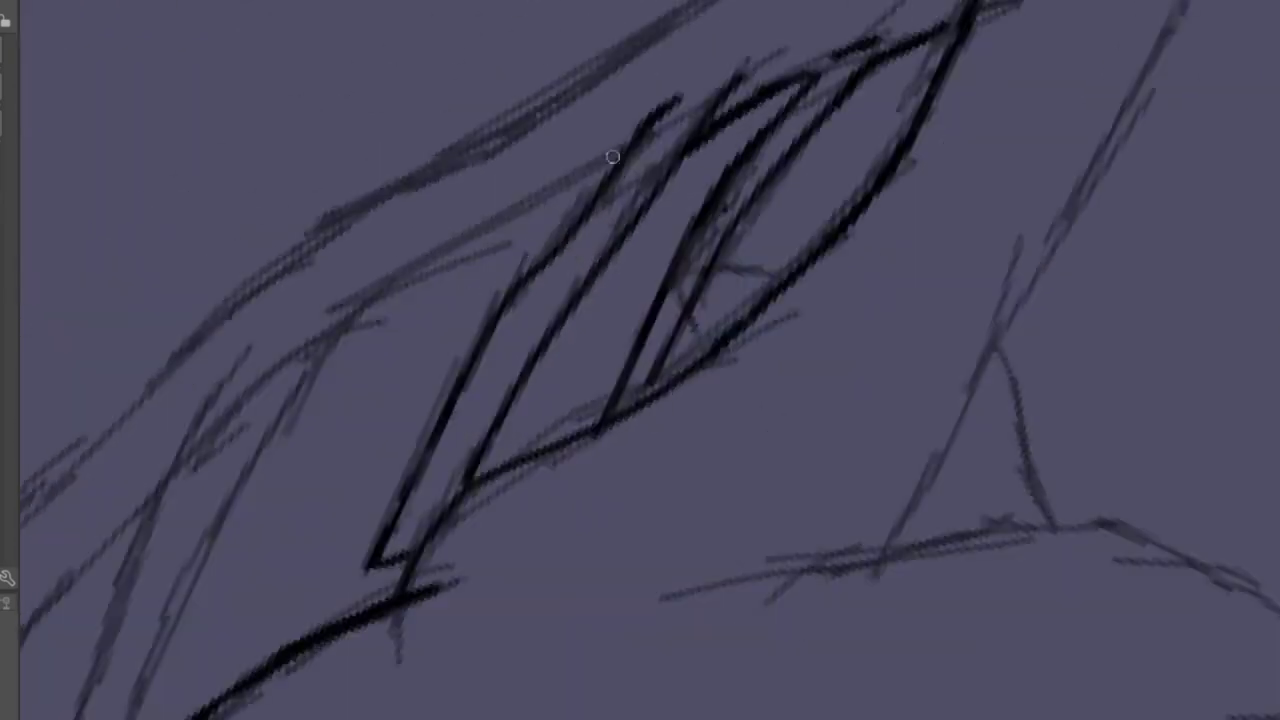
- Ink both edges of the third strip on the left arm and the arm's underside just beyond it
mouse_move(357, 306)
mouse_down()
mouse_move(423, 280)
mouse_move(491, 51)
mouse_move(279, 513)
mouse_up()
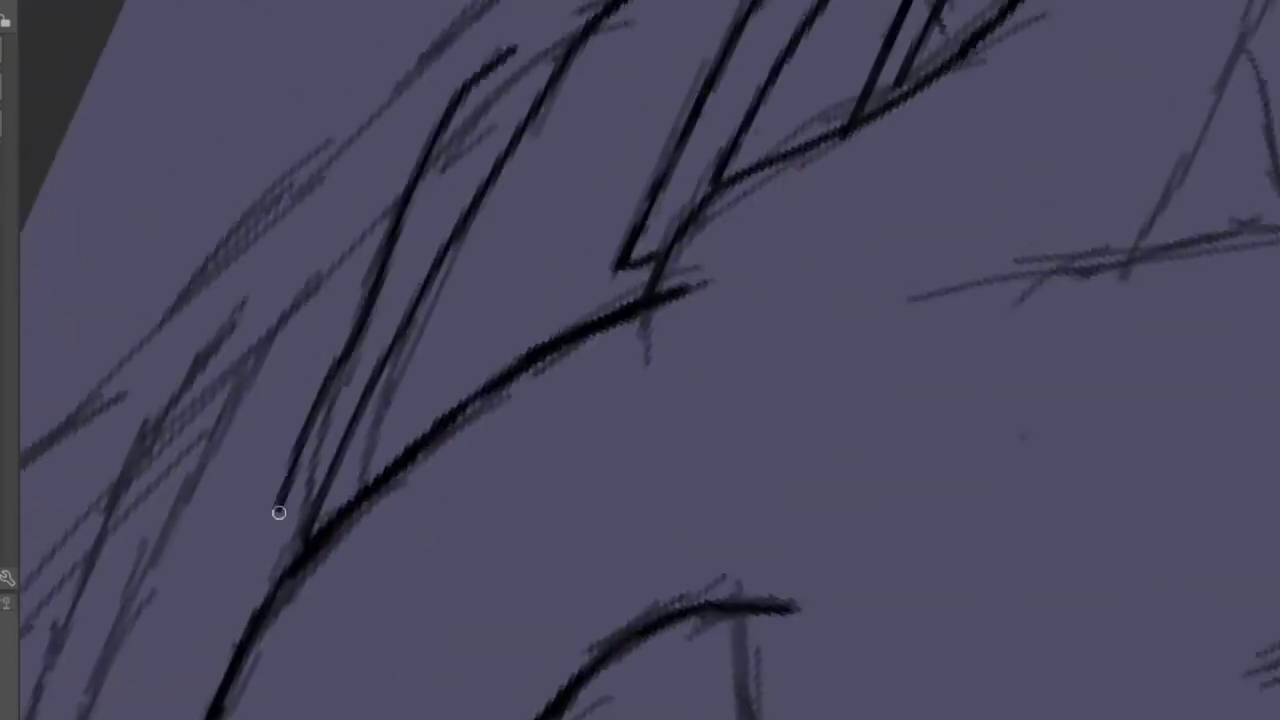
scroll(306, 571, down, 2)
scroll(354, 500, up, 4)
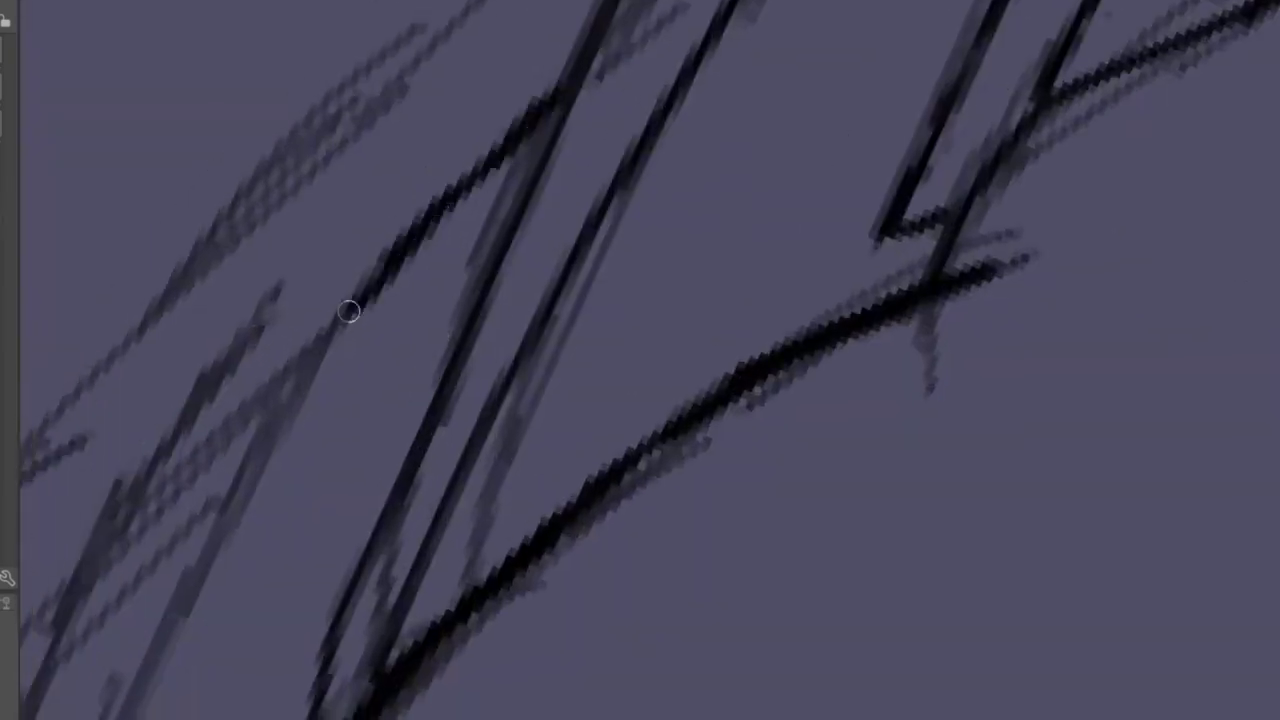
- Ink both long edges and the blunt end of the fourth strip hanging from the raised left arm
scroll(349, 311, down, 3)
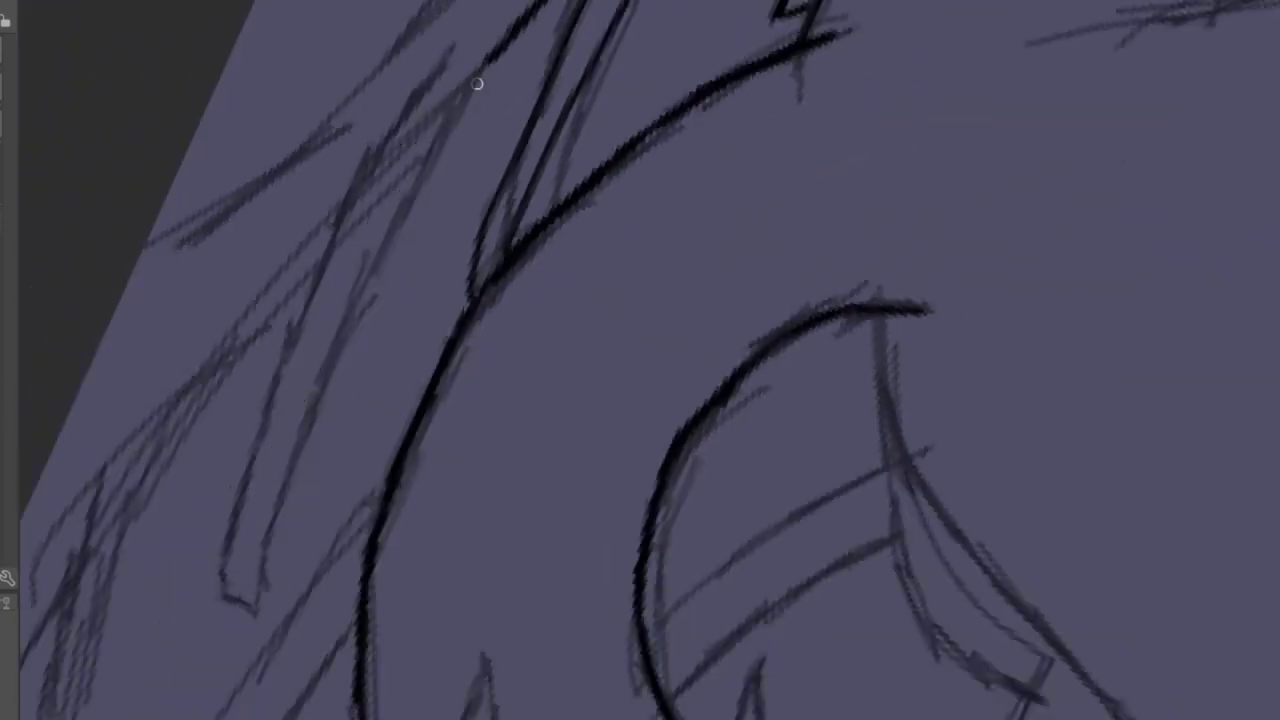
scroll(349, 403, up, 3)
scroll(430, 152, down, 3)
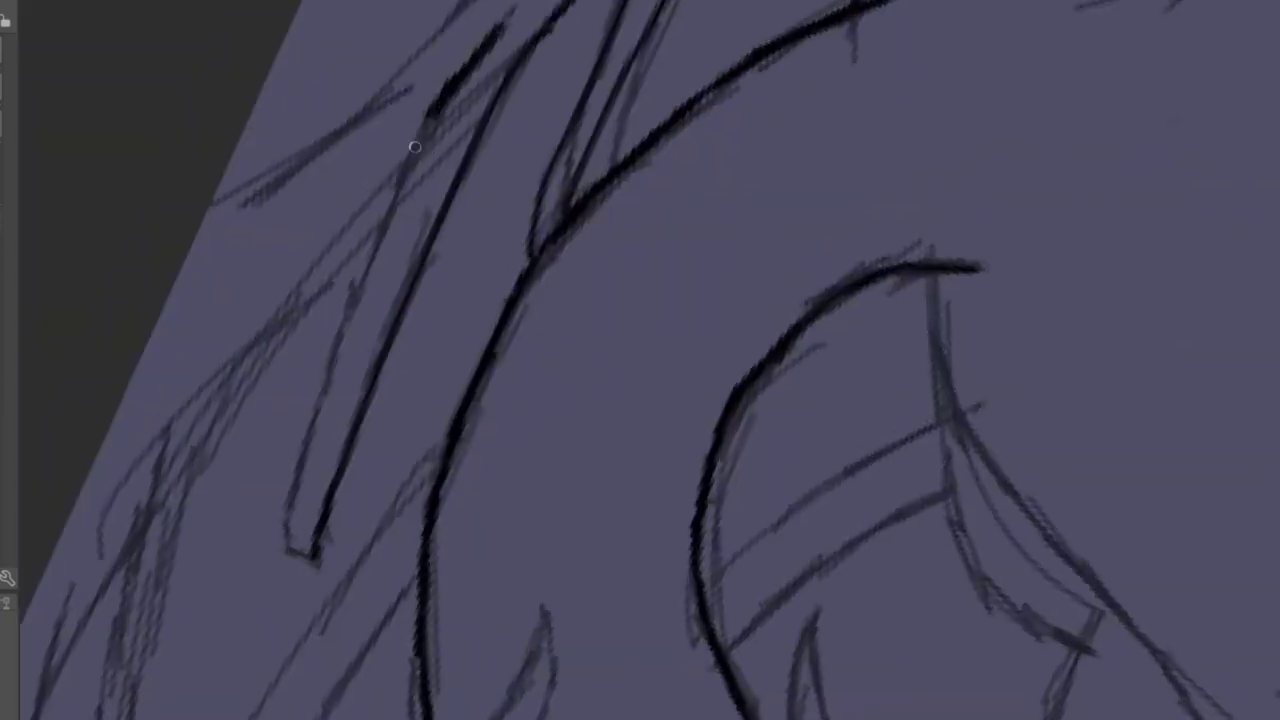
drag(305, 556, 306, 523)
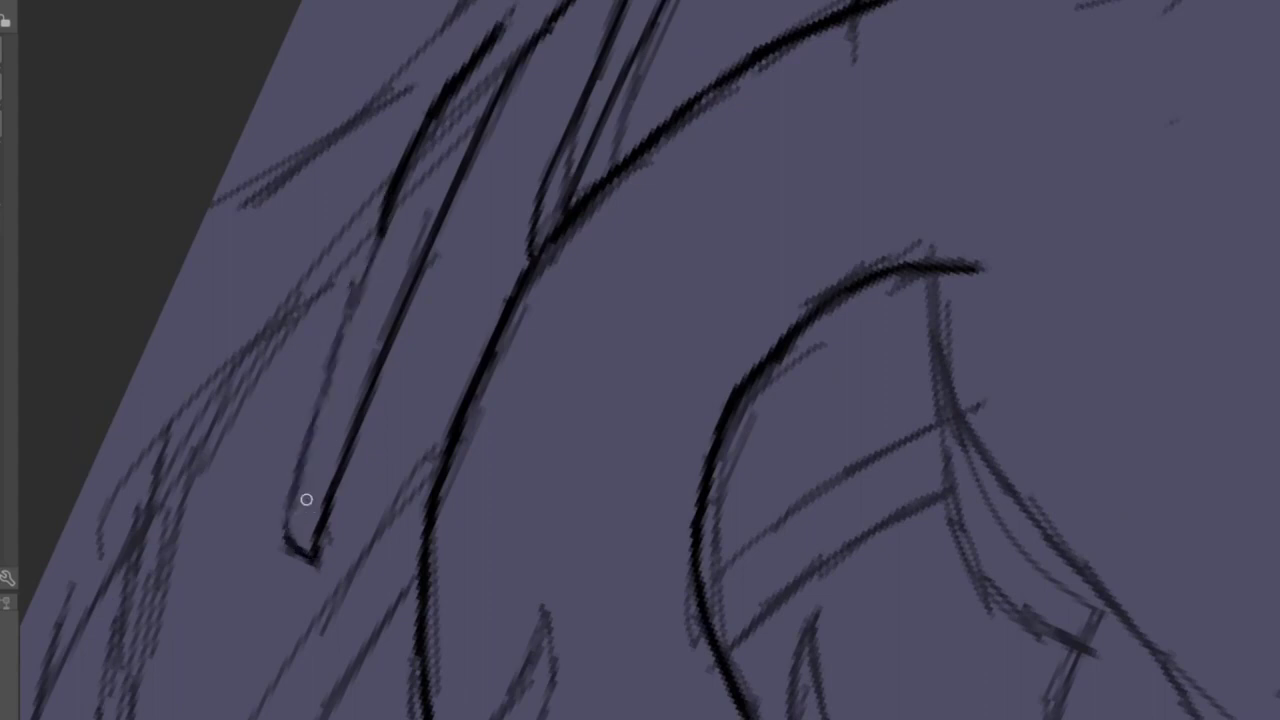
scroll(306, 500, up, 1)
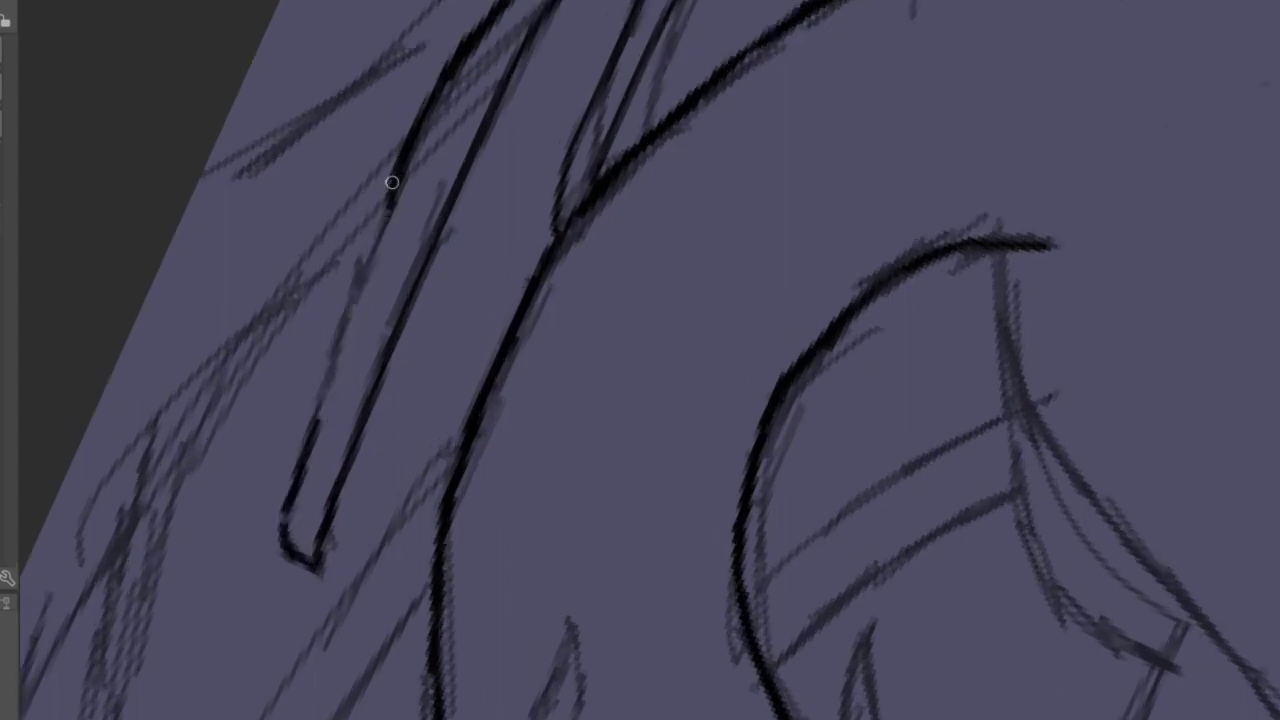
scroll(357, 451, down, 1)
drag(357, 451, 414, 313)
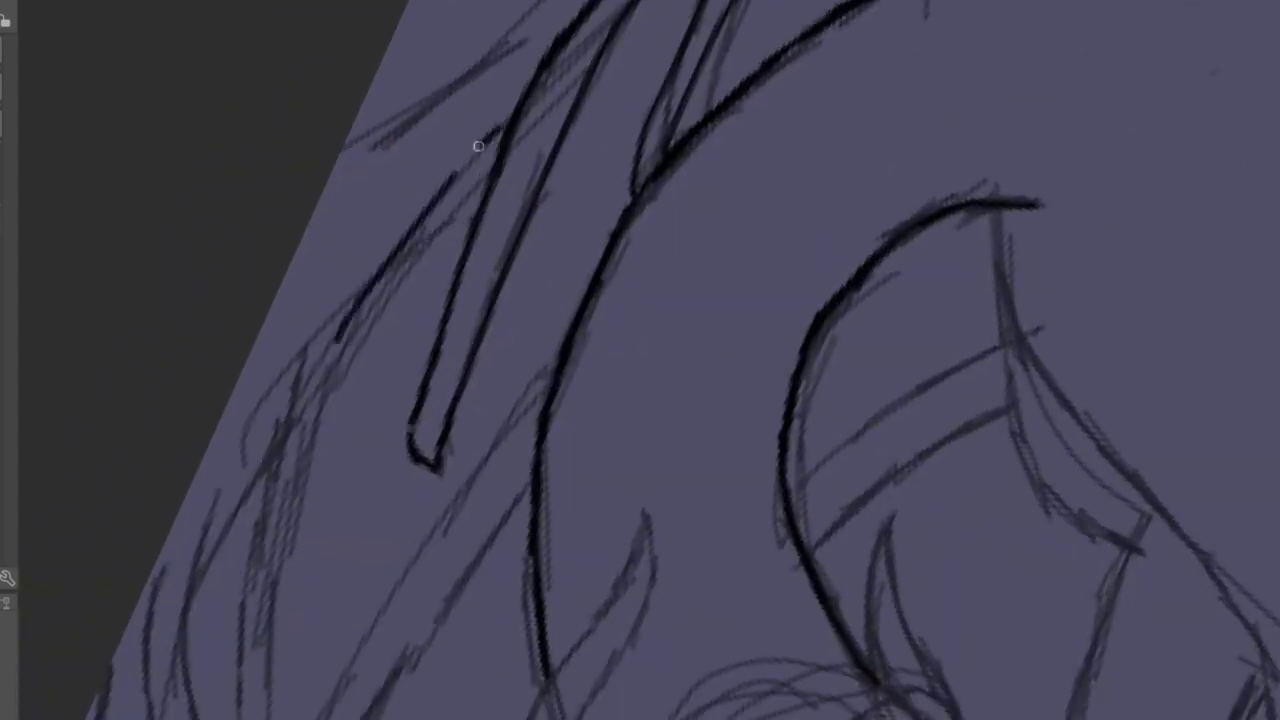
- Ink the left arm's underside beyond the fourth strip and outline the fifth strip with its slanted end
scroll(478, 146, down, 3)
drag(445, 155, 397, 331)
scroll(397, 331, down, 1)
drag(365, 495, 335, 472)
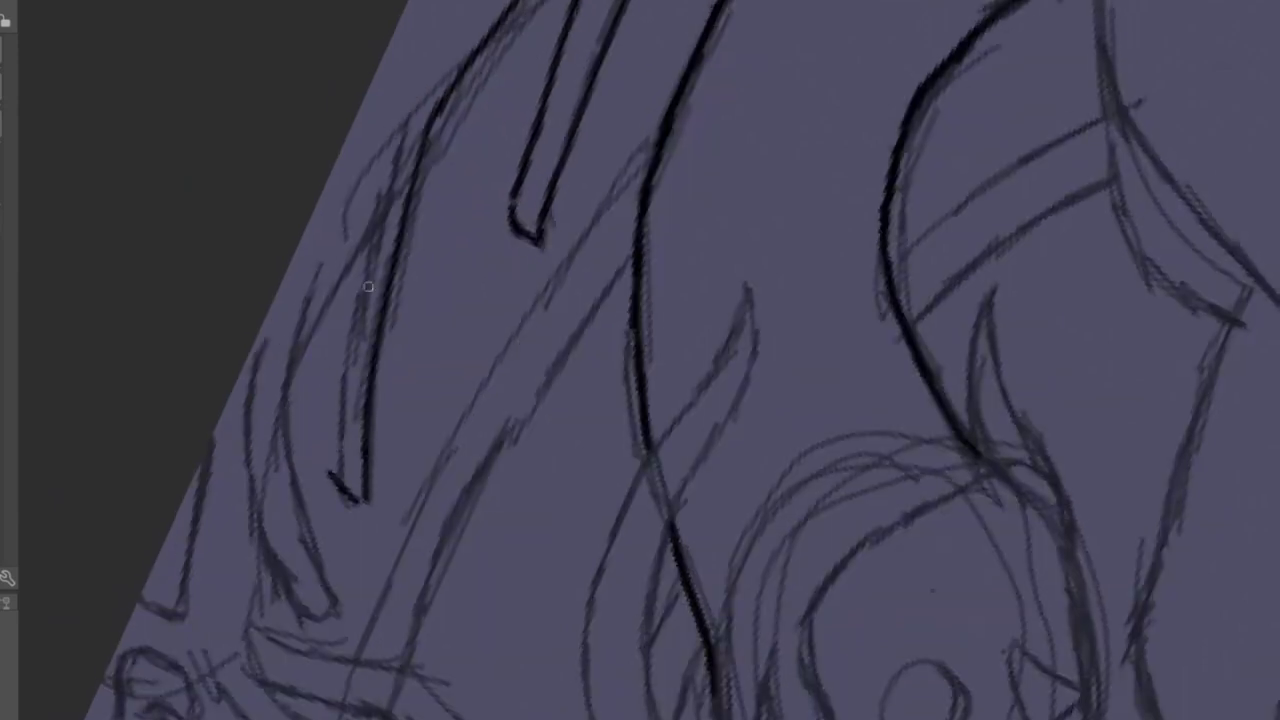
scroll(298, 461, down, 2)
drag(360, 148, 340, 466)
- Ink the sixth strip's outer edge and end, plus the short strip cut off by the canvas edge
scroll(300, 430, up, 1)
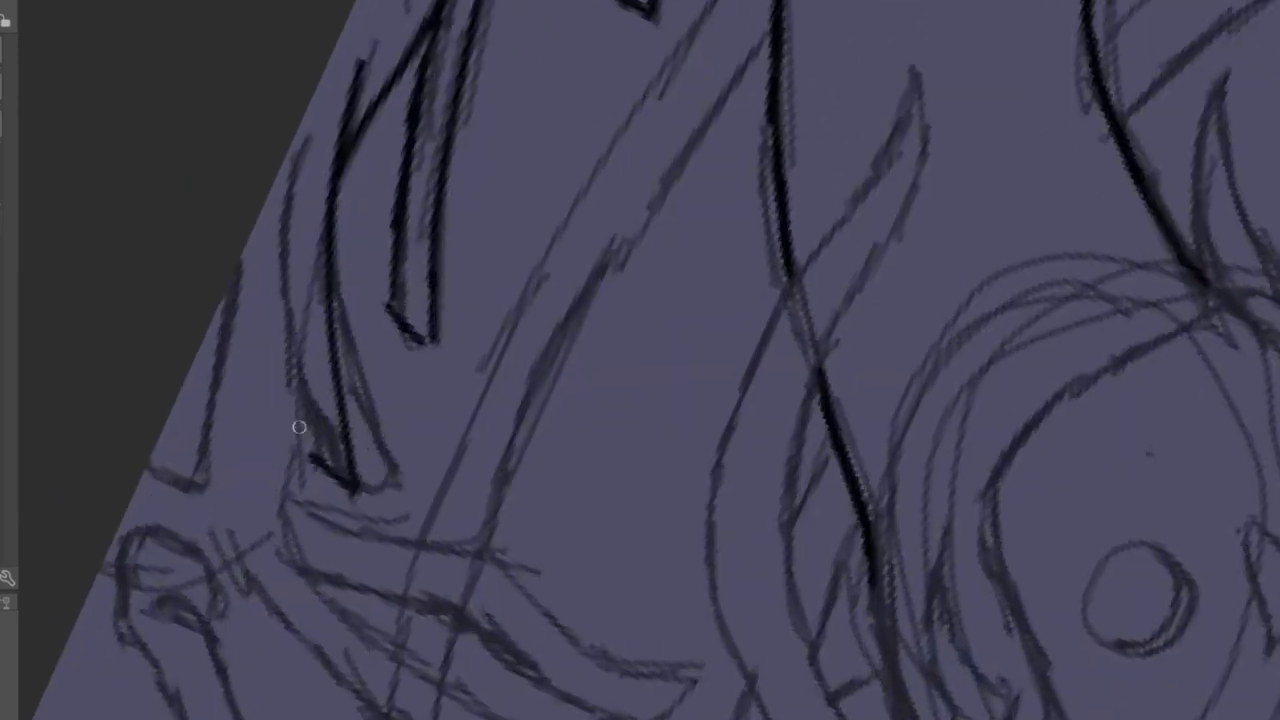
drag(290, 168, 303, 452)
scroll(254, 398, down, 1)
scroll(254, 398, down, 1)
drag(236, 314, 170, 471)
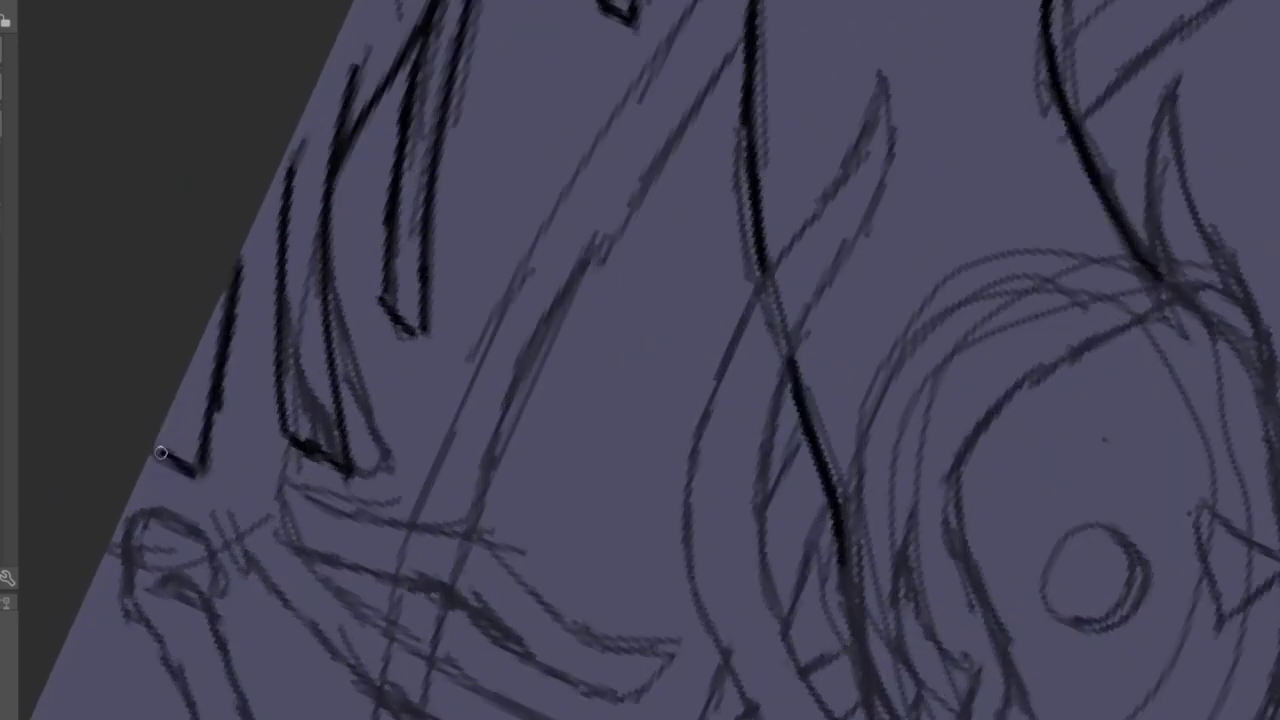
- Ink the curved line leading from the sixth strip's end down into the left hand
scroll(160, 453, up, 4)
drag(243, 386, 265, 188)
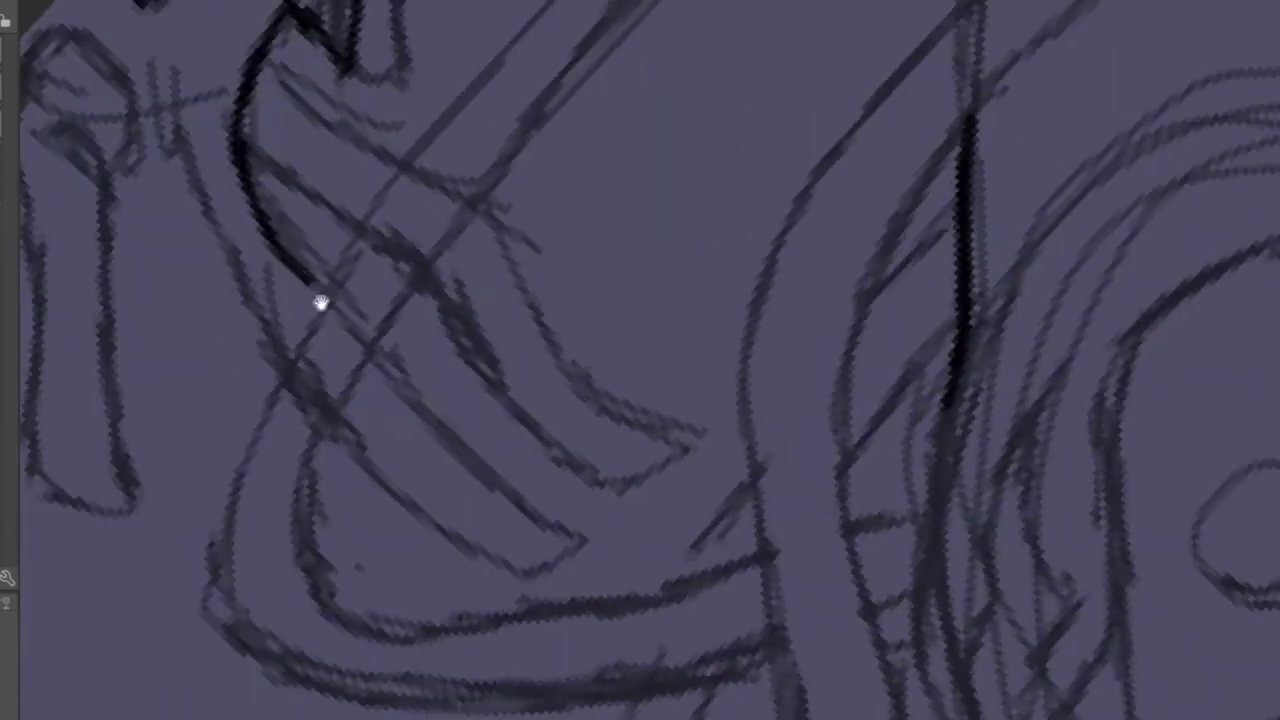
mouse_move(320, 302)
mouse_down()
mouse_move(292, 238)
mouse_move(348, 307)
mouse_move(318, 263)
mouse_up()
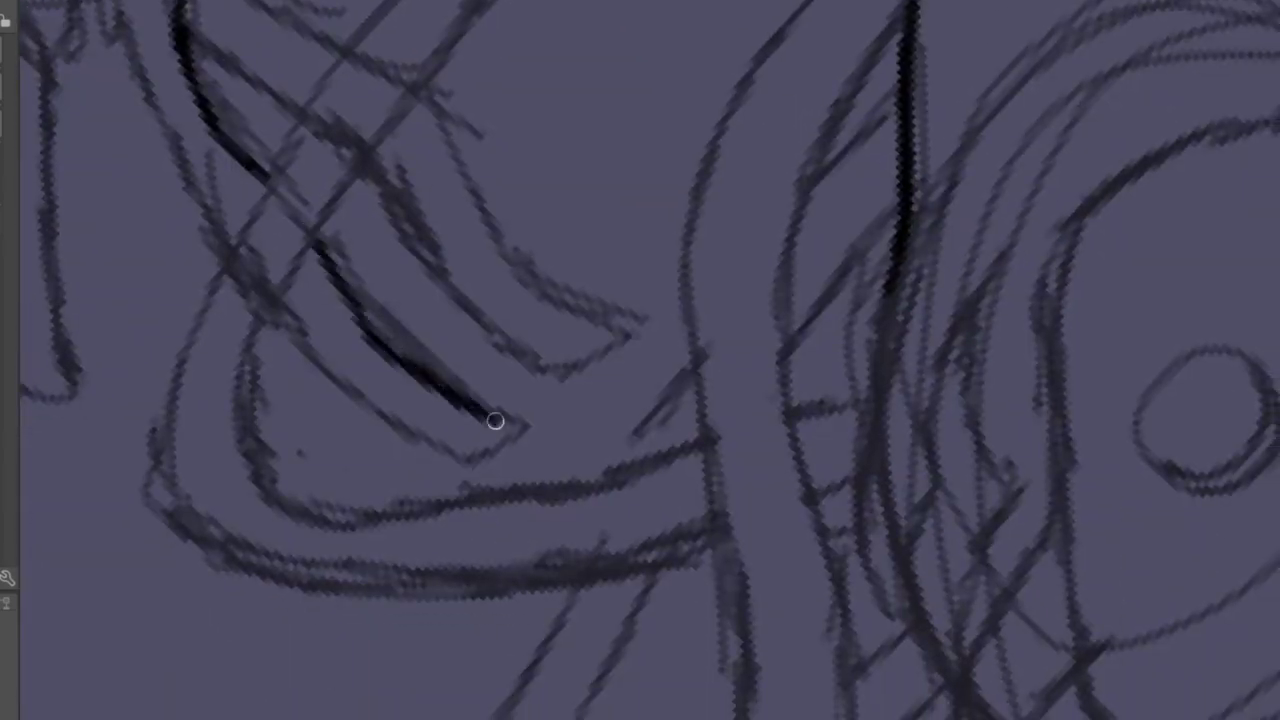
drag(312, 358, 437, 434)
scroll(437, 434, down, 2)
scroll(326, 284, up, 4)
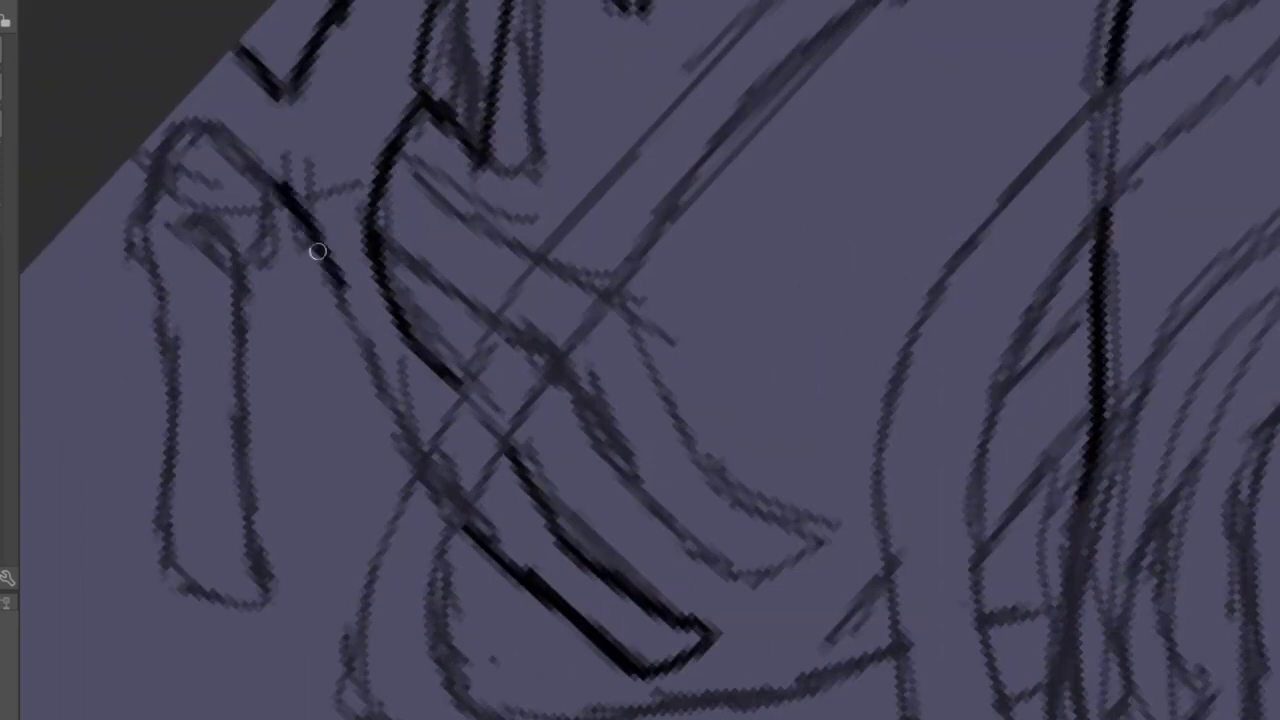
key(ctrl+z)
key(ctrl+z)
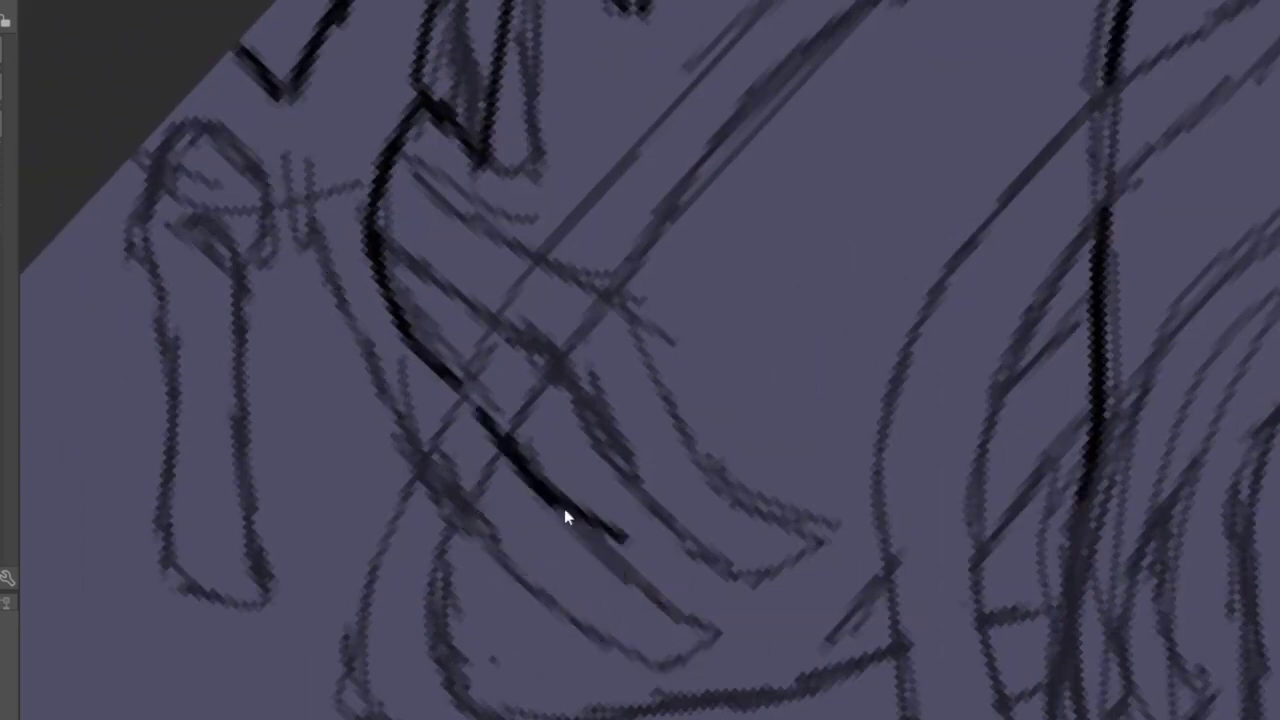
- Ink the left hand's long middle finger with a rounded tip and the outer edge of the finger beside it
drag(526, 469, 645, 628)
mouse_move(300, 192)
mouse_down()
mouse_move(366, 346)
mouse_move(456, 478)
mouse_up()
scroll(420, 374, up, 4)
scroll(429, 404, left, 1)
drag(372, 328, 318, 448)
scroll(335, 311, down, 4)
scroll(335, 311, down, 4)
scroll(335, 311, right, 1)
drag(322, 235, 363, 524)
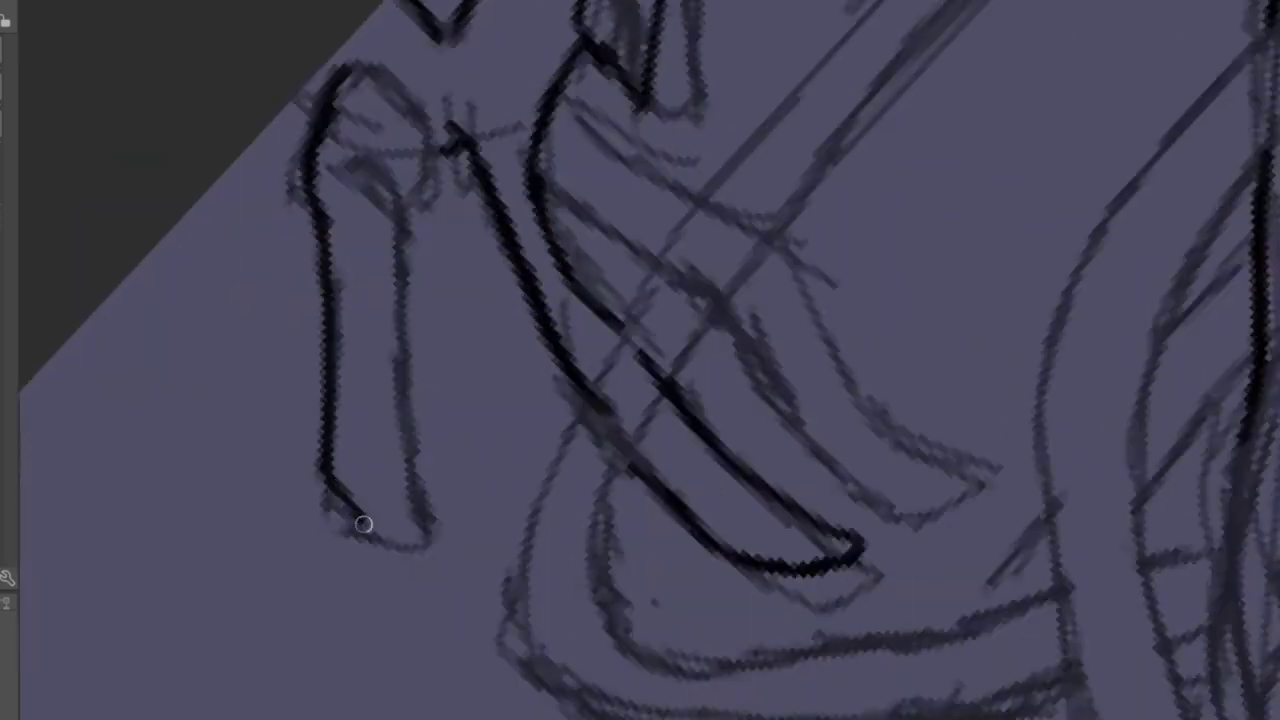
- Ink the rest of the left hand's outermost finger and the line joining it to the middle finger
scroll(419, 352, up, 4)
scroll(419, 352, left, 1)
mouse_move(393, 297)
mouse_down()
mouse_move(419, 352)
mouse_move(422, 249)
mouse_move(473, 294)
mouse_move(402, 293)
mouse_move(329, 259)
mouse_move(609, 314)
mouse_up()
- Ink both edges of the left hand's innermost finger, starting from the wrist and following its bend
scroll(329, 259, right, 1)
scroll(466, 234, right, 1)
scroll(609, 314, right, 2)
mouse_move(455, 245)
mouse_down()
mouse_move(531, 289)
mouse_move(576, 406)
mouse_move(494, 452)
mouse_up()
scroll(531, 289, down, 3)
scroll(330, 255, up, 2)
scroll(372, 268, up, 2)
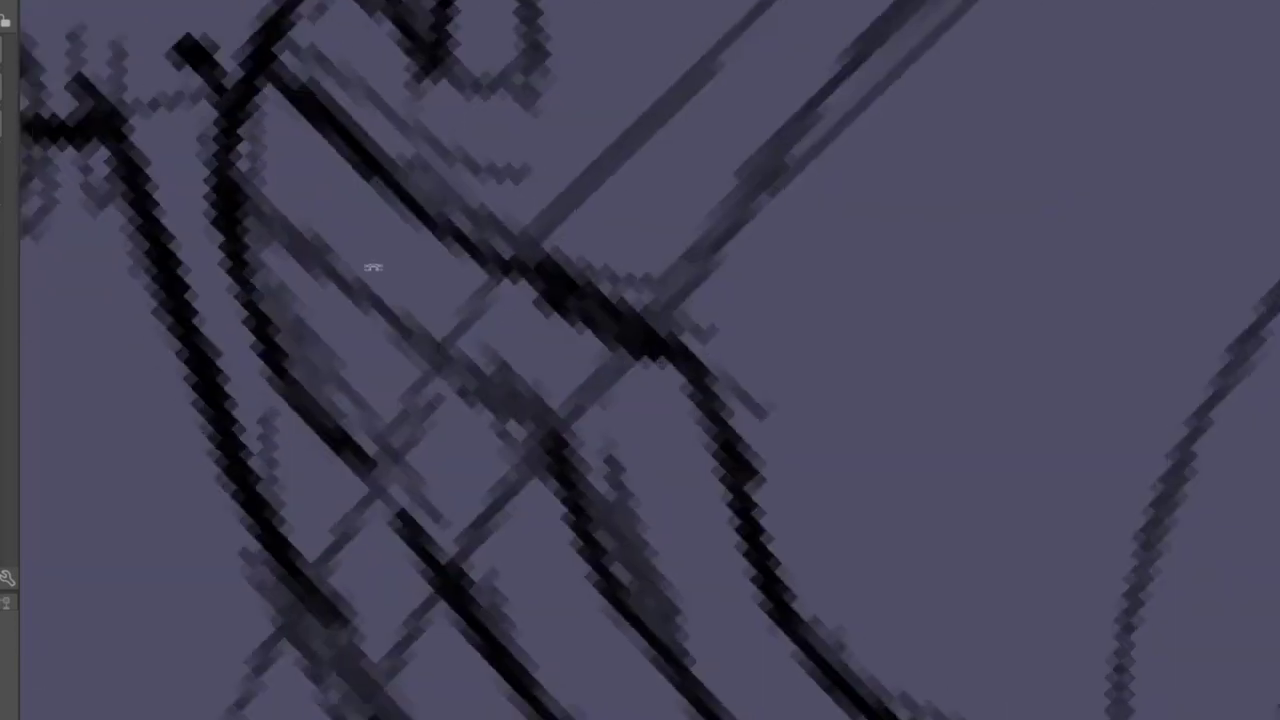
- Ink the long outer contour of the raised left arm down to the canvas edge
scroll(372, 268, down, 6)
scroll(531, 346, up, 3)
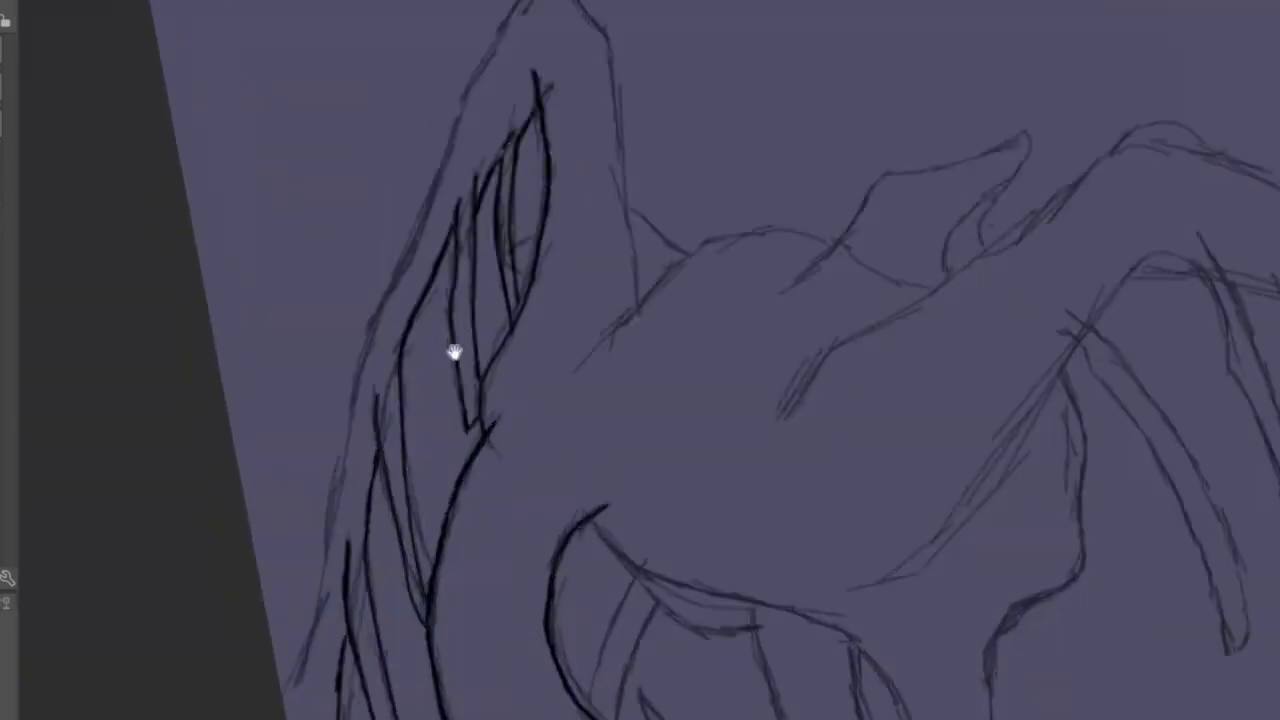
scroll(454, 352, up, 2)
scroll(383, 360, up, 3)
scroll(409, 443, down, 2)
drag(460, 72, 421, 307)
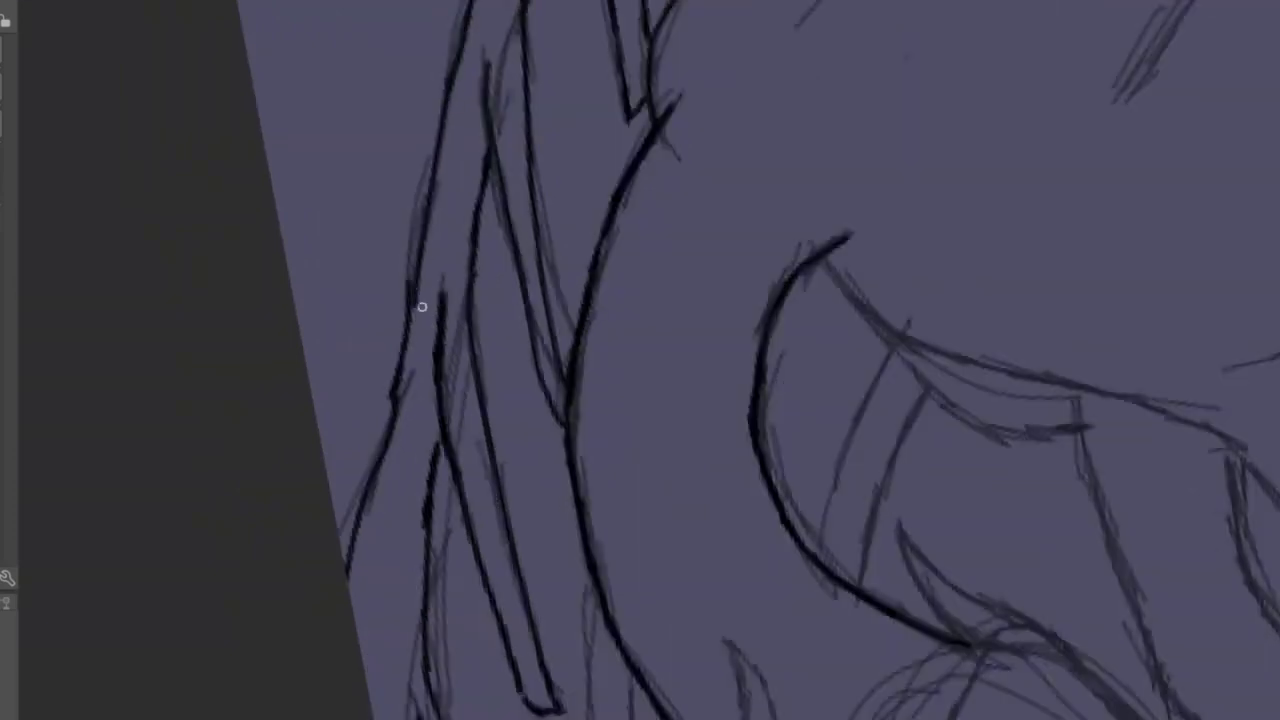
- Ink the long flap and leaf-shaped gap beside the head and the torso's wavy side below the right arm
scroll(421, 307, down, 3)
scroll(421, 307, up, 2)
mouse_move(540, 90)
mouse_down()
mouse_move(588, 146)
mouse_move(607, 202)
mouse_move(578, 169)
mouse_move(614, 323)
mouse_move(584, 329)
mouse_move(599, 346)
mouse_move(583, 343)
mouse_move(617, 406)
mouse_up()
scroll(621, 424, up, 2)
mouse_move(591, 517)
mouse_down()
mouse_move(609, 158)
mouse_move(662, 125)
mouse_move(537, 300)
mouse_up()
mouse_move(400, 133)
mouse_down()
mouse_move(455, 136)
mouse_move(537, 329)
mouse_move(608, 334)
mouse_move(560, 486)
mouse_move(598, 522)
mouse_up()
mouse_move(441, 337)
mouse_down()
mouse_move(484, 352)
mouse_move(623, 294)
mouse_up()
mouse_move(610, 80)
mouse_down()
mouse_move(483, 186)
mouse_move(365, 333)
mouse_move(426, 289)
mouse_move(514, 160)
mouse_up()
mouse_move(514, 160)
mouse_down()
mouse_move(450, 470)
mouse_move(555, 378)
mouse_up()
drag(555, 378, 537, 411)
mouse_move(614, 332)
mouse_down()
mouse_move(563, 337)
mouse_move(491, 434)
mouse_move(520, 294)
mouse_move(557, 275)
mouse_up()
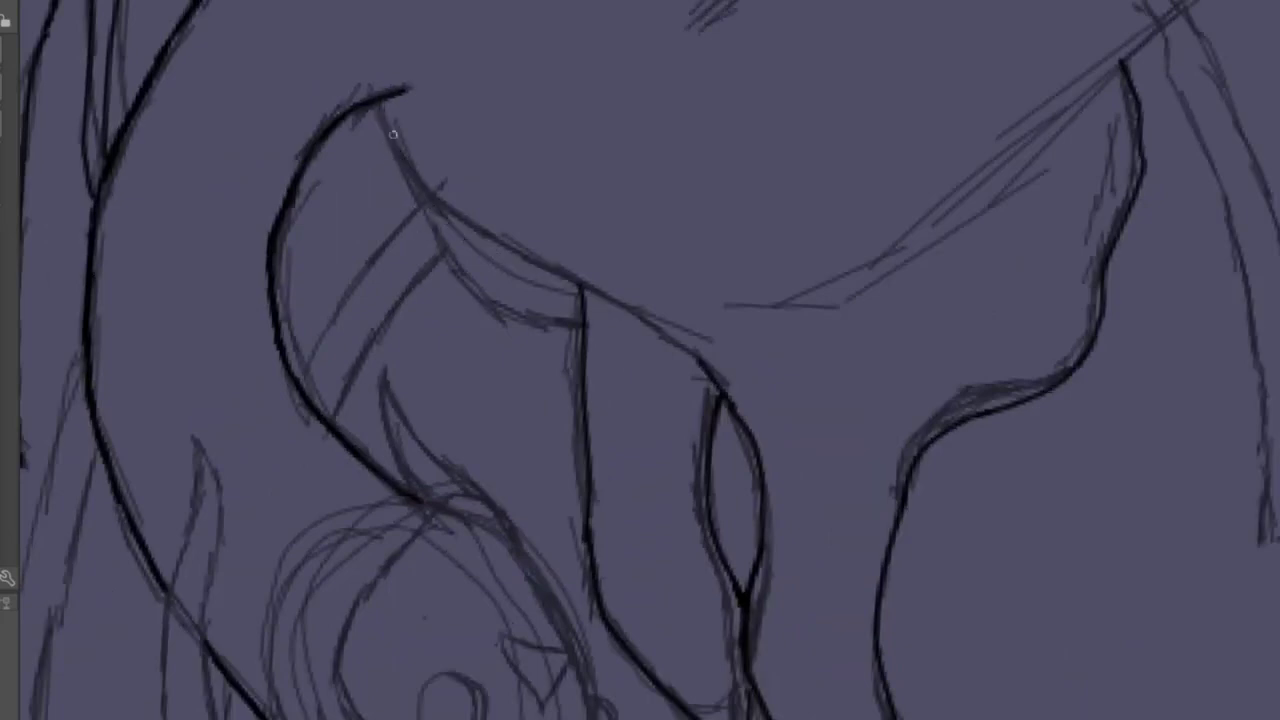
- Ink the line from the left armpit past the long flap's top to the leaf-shaped gap
mouse_move(393, 134)
mouse_down()
mouse_move(586, 320)
mouse_move(383, 88)
mouse_up()
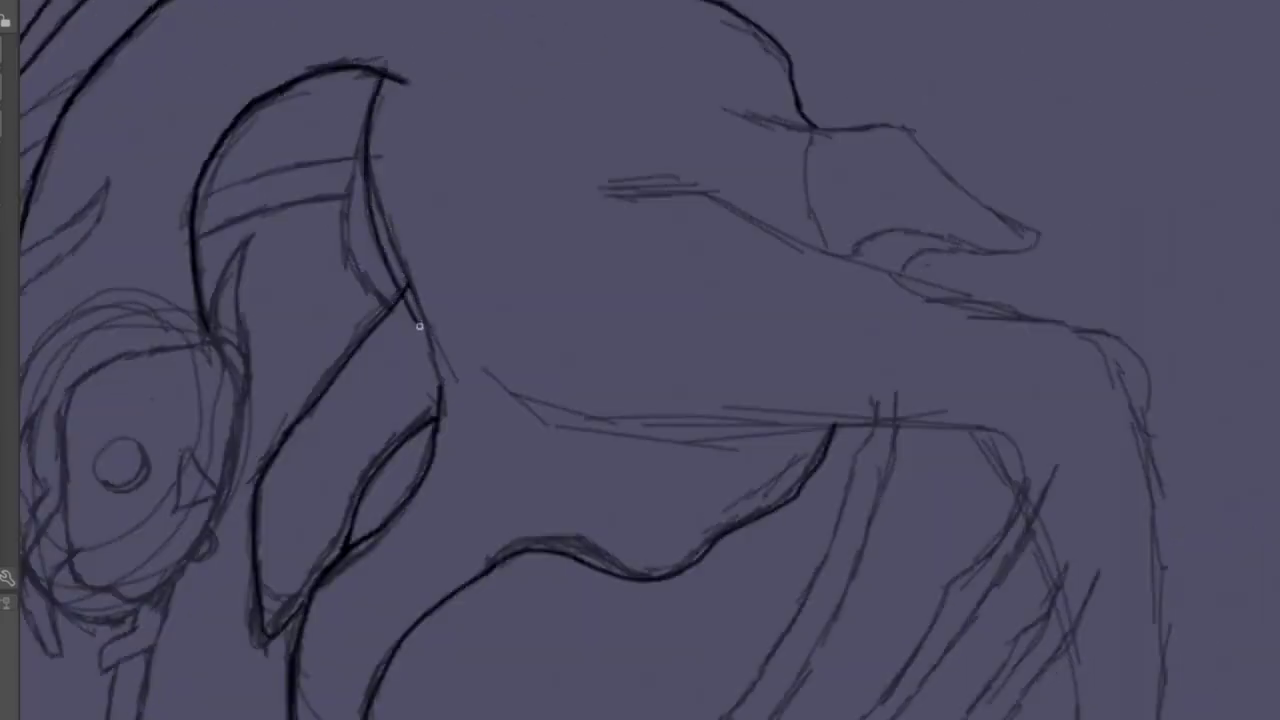
drag(419, 326, 440, 388)
drag(440, 388, 364, 110)
mouse_move(380, 293)
mouse_down()
mouse_move(449, 200)
mouse_move(587, 474)
mouse_up()
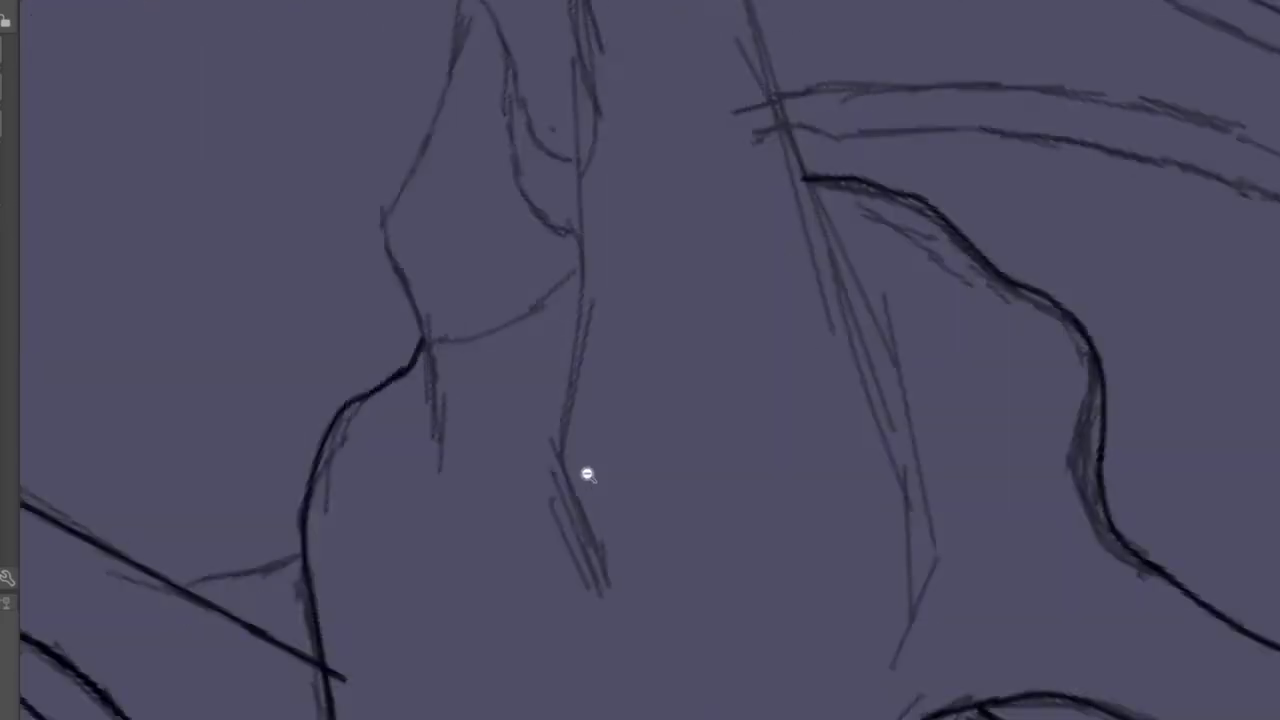
drag(614, 591, 563, 486)
- Ink the outer contour of the right forearm towards the wrist, undoing and redrawing the strokes that miss the sketch
mouse_move(549, 715)
mouse_down()
mouse_move(551, 423)
mouse_move(591, 209)
mouse_move(546, 262)
mouse_move(434, 509)
mouse_move(409, 423)
mouse_move(663, 129)
mouse_up()
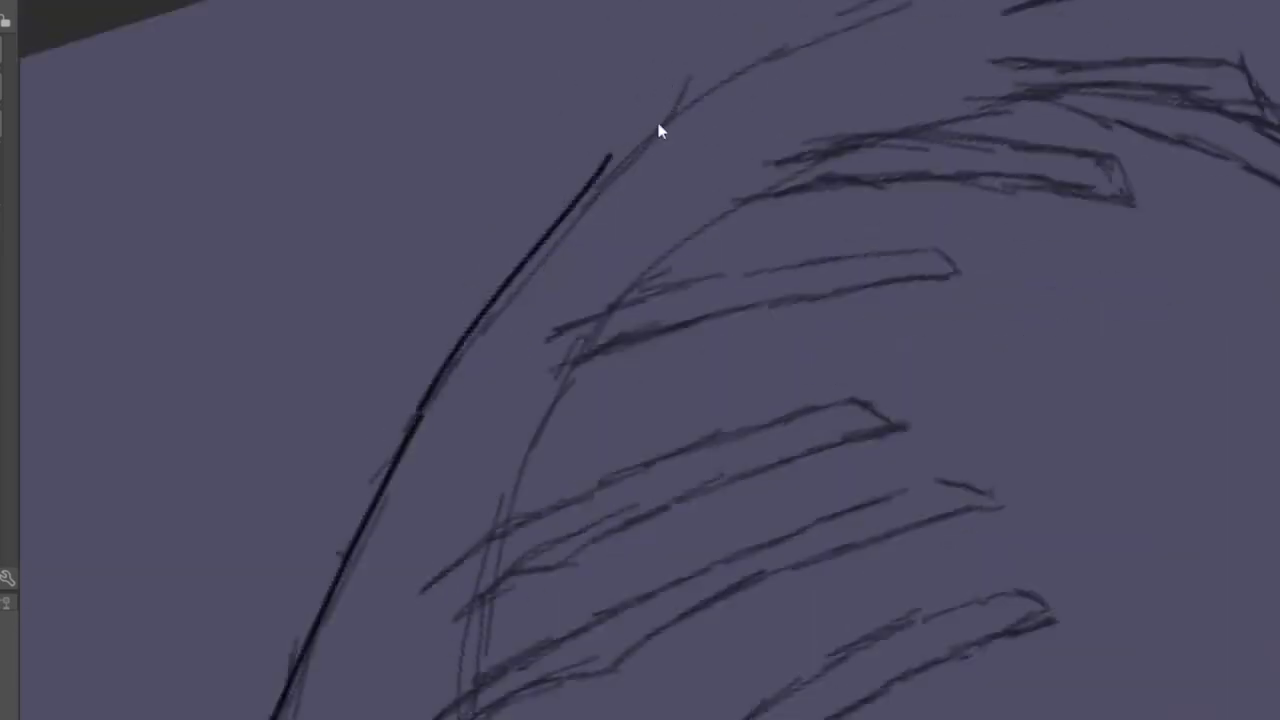
key(ctrl+z)
mouse_move(437, 413)
mouse_down()
mouse_move(714, 63)
mouse_move(580, 663)
mouse_move(440, 350)
mouse_up()
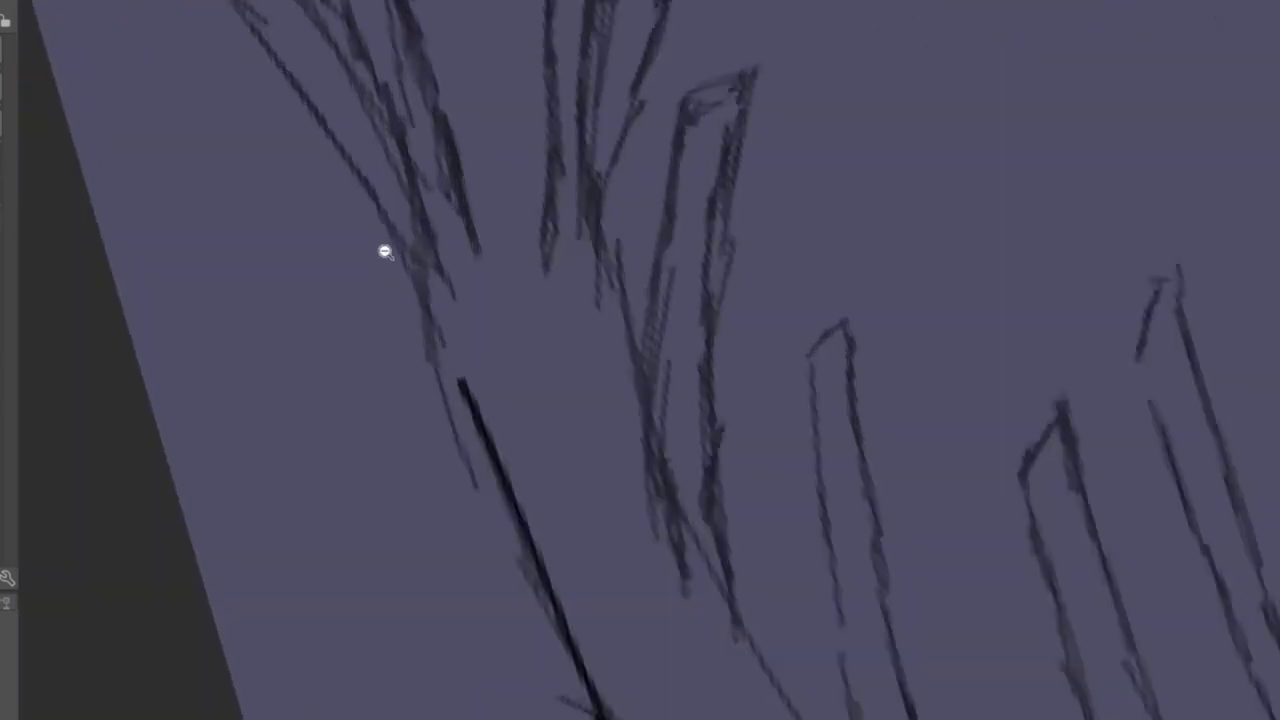
mouse_move(386, 251)
mouse_down()
mouse_move(509, 466)
mouse_move(466, 386)
mouse_move(478, 378)
mouse_up()
key(ctrl+z)
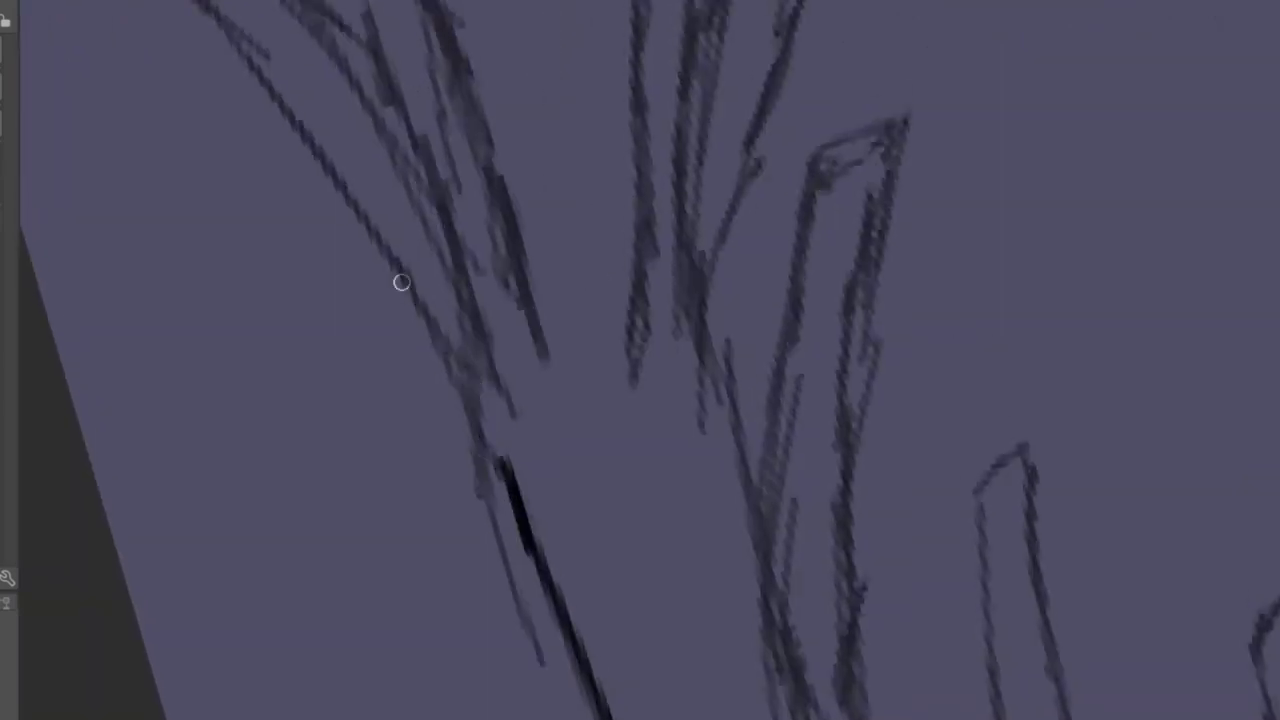
- Ink the right hand's outermost finger along its outer edge down to the pointed tip, and add its joint line
mouse_move(400, 280)
mouse_down()
mouse_move(474, 411)
mouse_move(600, 451)
mouse_move(693, 350)
mouse_move(368, 405)
mouse_up()
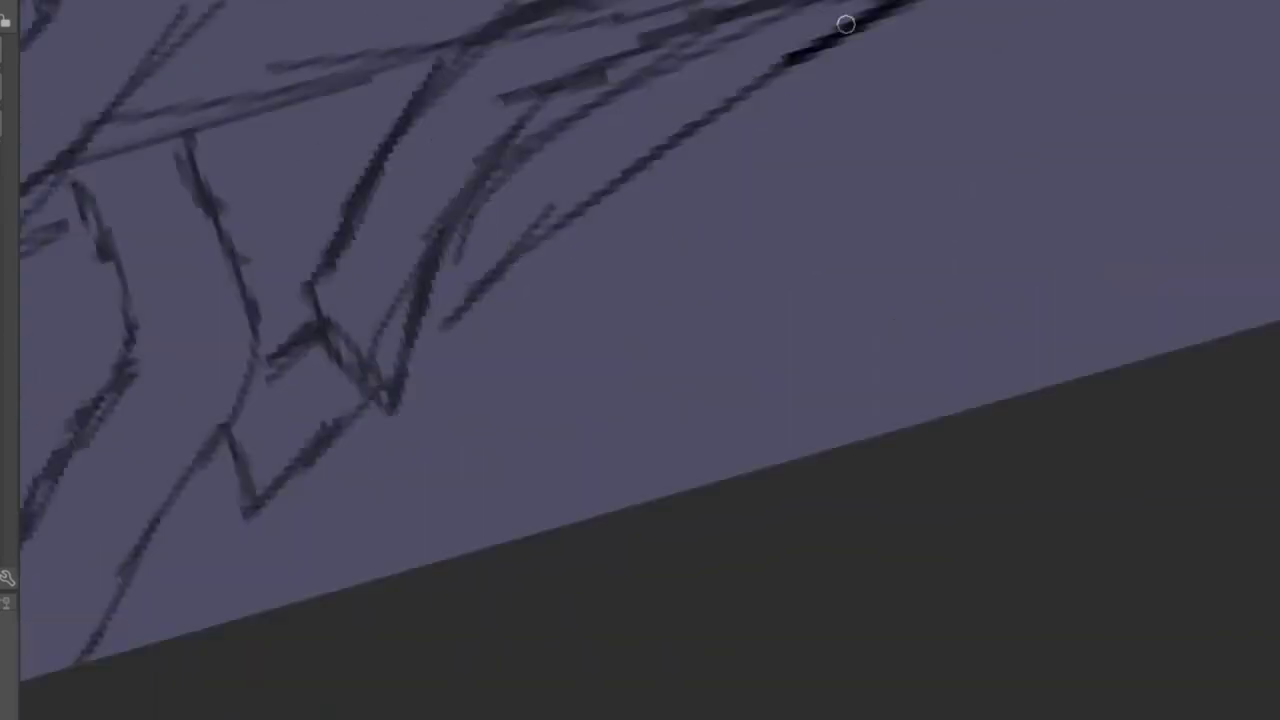
scroll(531, 306, up, 5)
drag(531, 306, 157, 400)
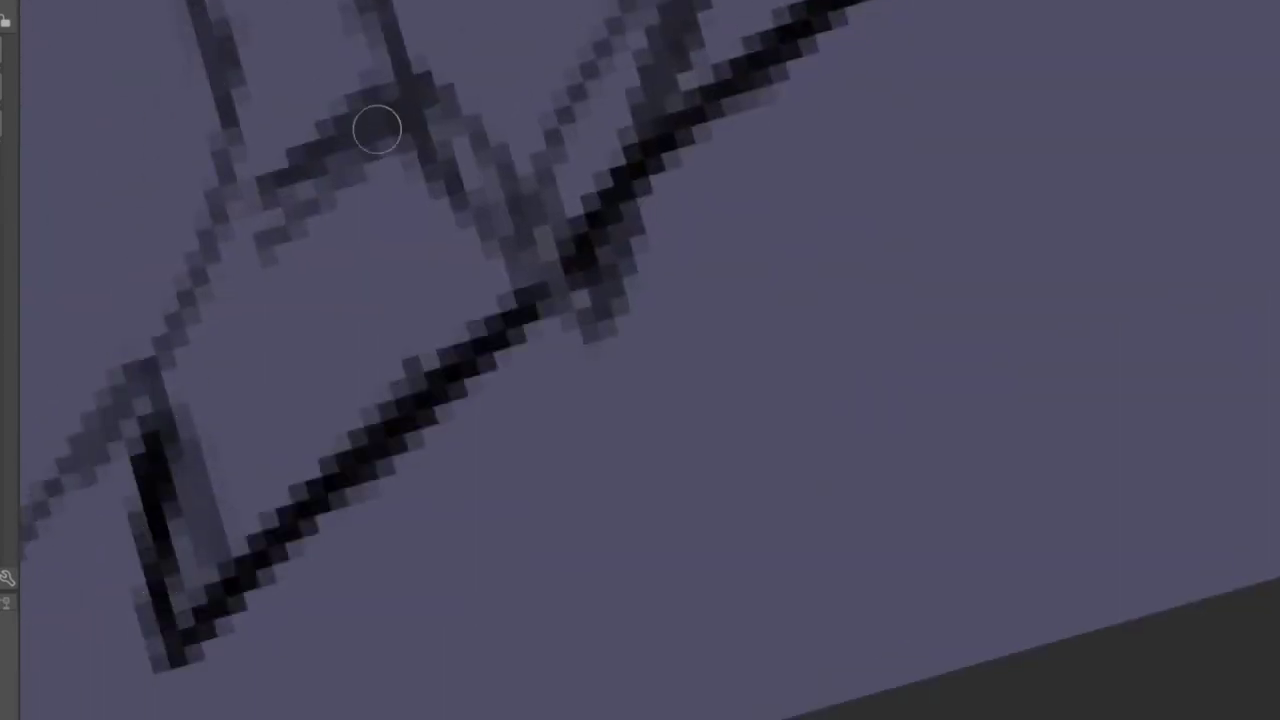
scroll(374, 129, down, 5)
scroll(638, 49, up, 1)
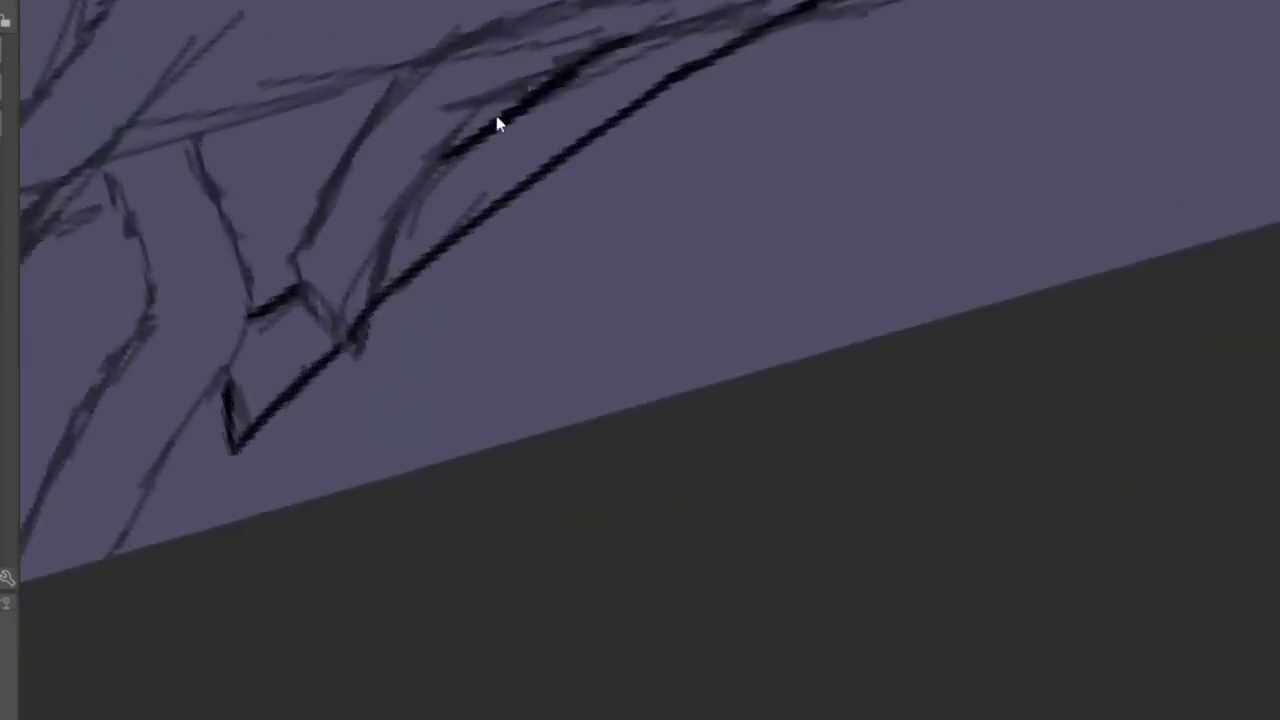
- Redraw the inner edge of the right hand's outermost finger and close its joint
scroll(497, 122, up, 1)
drag(677, 80, 430, 190)
key(ctrl+z)
mouse_move(750, 40)
mouse_down()
mouse_move(525, 96)
mouse_move(330, 400)
mouse_up()
drag(251, 331, 340, 405)
- Ink the long line running from the right wrist down past the outermost finger, redrawing it until it follows the sketch
scroll(343, 171, up, 1)
key(4)
key(4)
key(4)
drag(490, 65, 310, 395)
key(ctrl+z)
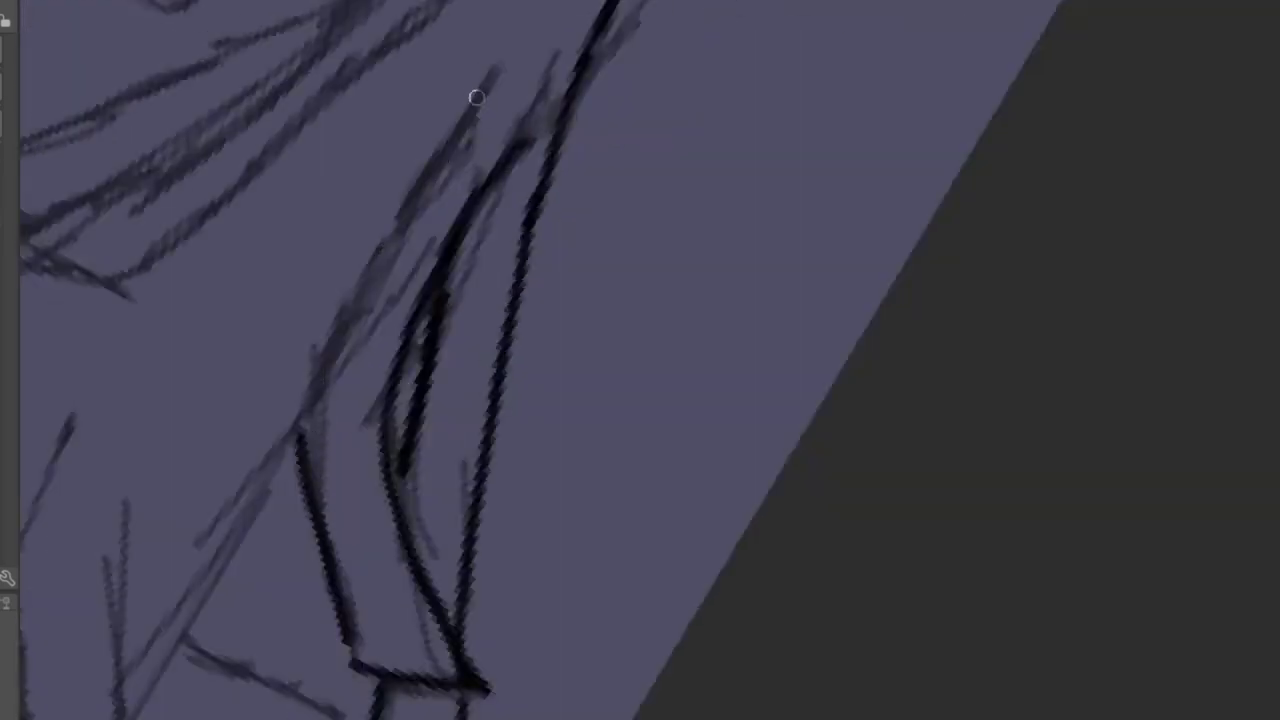
drag(476, 97, 318, 372)
key(ctrl+z)
scroll(351, 309, up, 2)
mouse_move(384, 264)
mouse_down()
mouse_move(262, 532)
mouse_move(283, 309)
mouse_move(251, 600)
mouse_up()
- Ink the outer edge, pointed tip and lower inner edge of the right hand's next long finger
scroll(286, 466, down, 2)
scroll(214, 614, down, 1)
scroll(265, 502, down, 2)
scroll(251, 600, up, 1)
drag(298, 640, 238, 548)
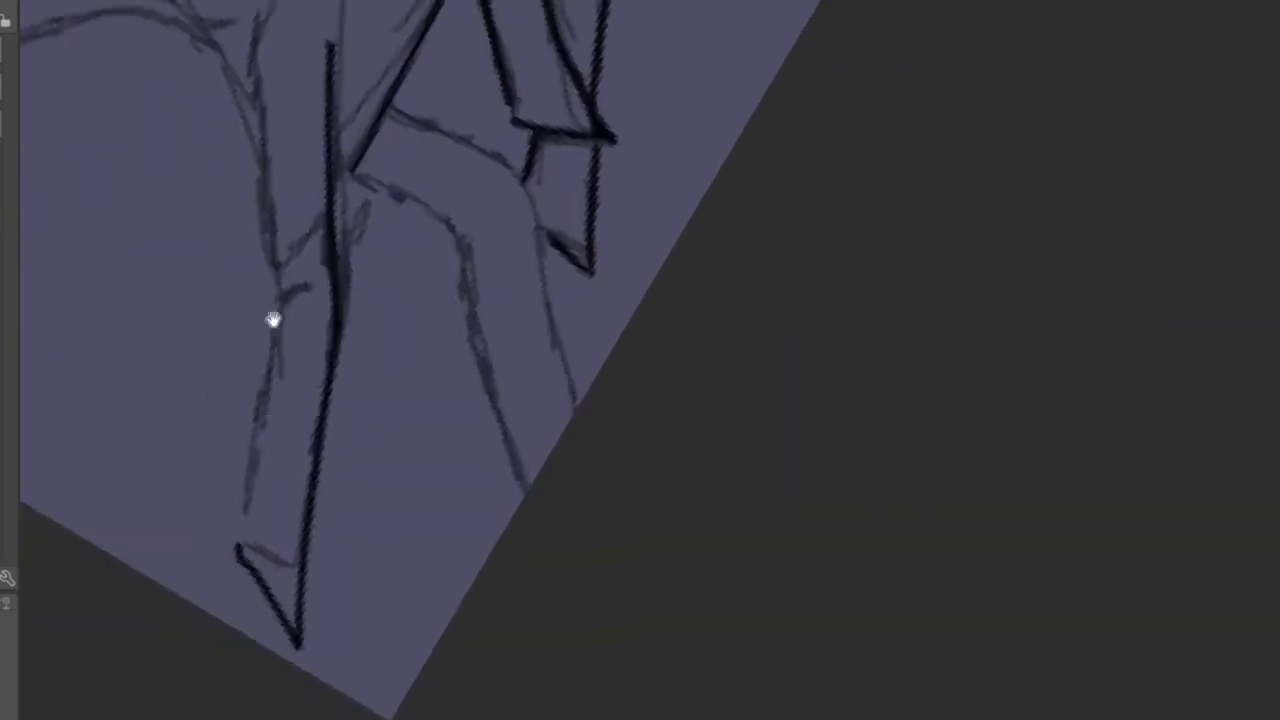
drag(272, 392, 243, 540)
- Ink the upper inner edge of the pointed finger and the short web line at its base
scroll(277, 209, up, 3)
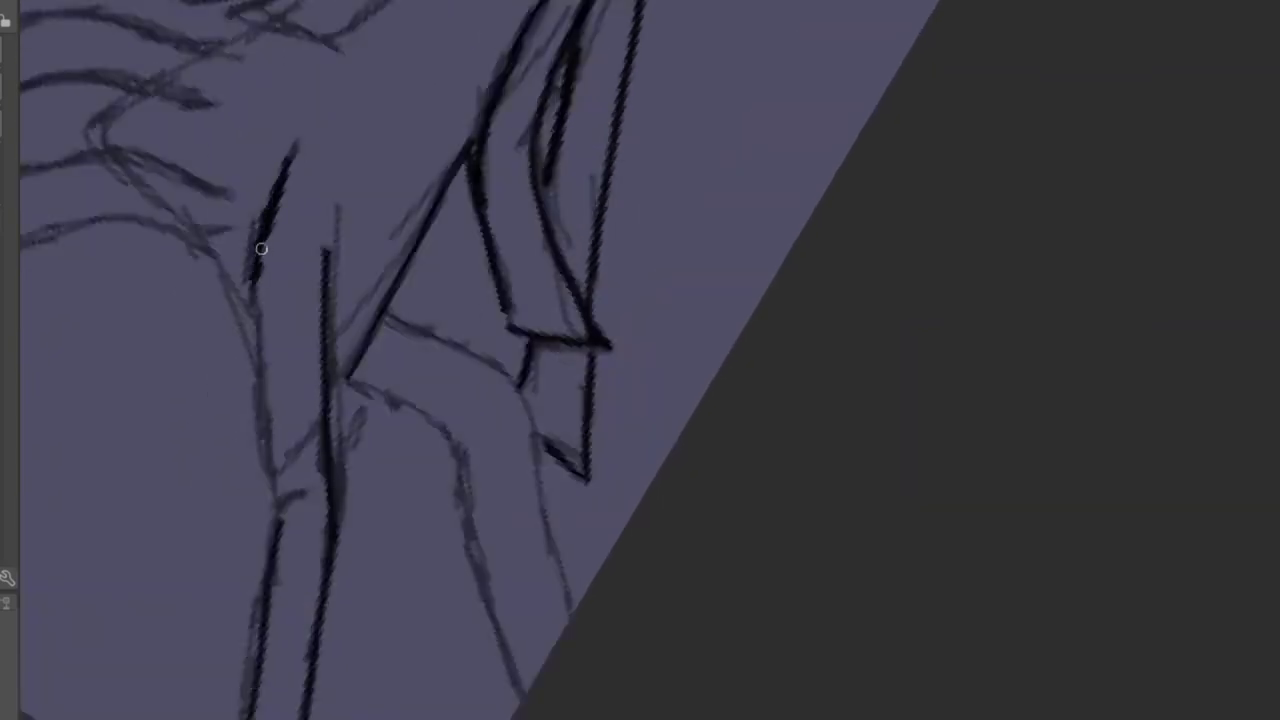
drag(261, 248, 254, 437)
scroll(298, 432, up, 2)
scroll(377, 432, down, 5)
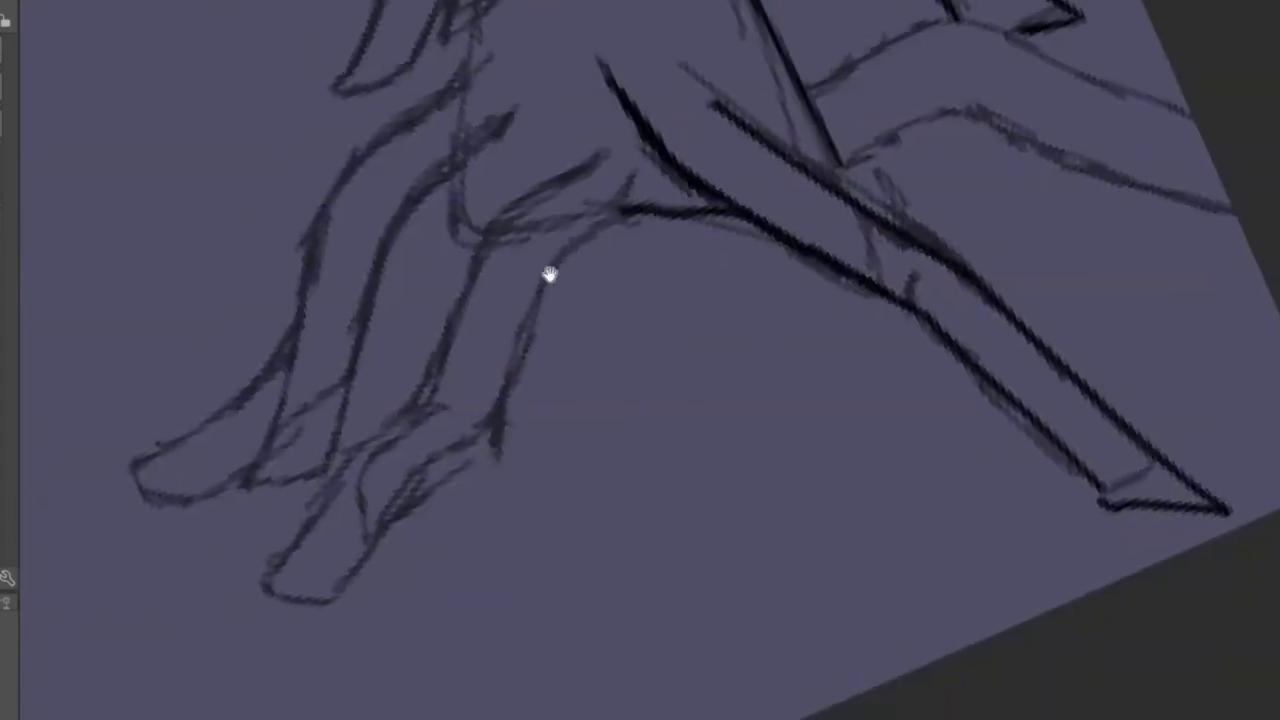
- Ink both edges of the right hand's next bent finger from its base past the knuckle
drag(612, 150, 449, 323)
scroll(449, 323, up, 4)
mouse_move(590, 236)
mouse_down()
mouse_move(351, 542)
mouse_move(534, 371)
mouse_move(654, 189)
mouse_up()
scroll(534, 371, down, 4)
scroll(500, 400, up, 4)
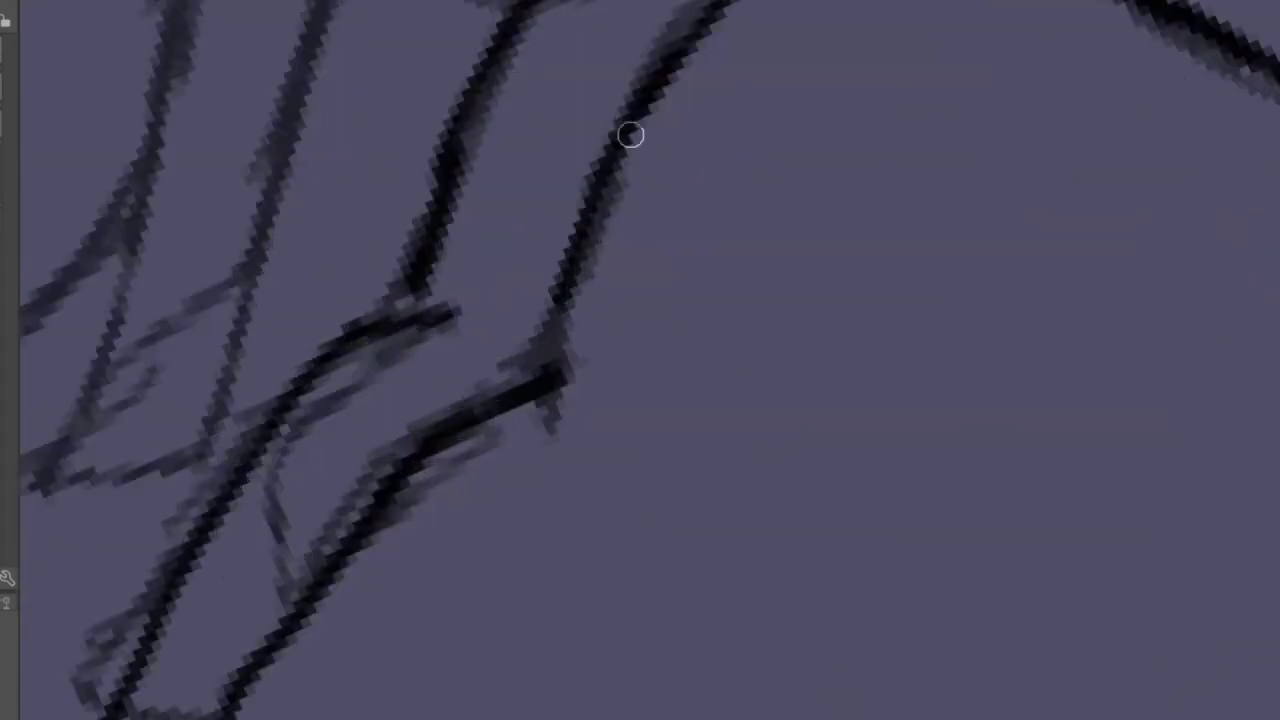
- Thicken the bent finger's outer edge and extend the finger to a longer, squared tip
drag(632, 131, 529, 363)
mouse_move(506, 284)
mouse_down()
mouse_move(440, 403)
mouse_move(468, 522)
mouse_up()
drag(630, 268, 490, 520)
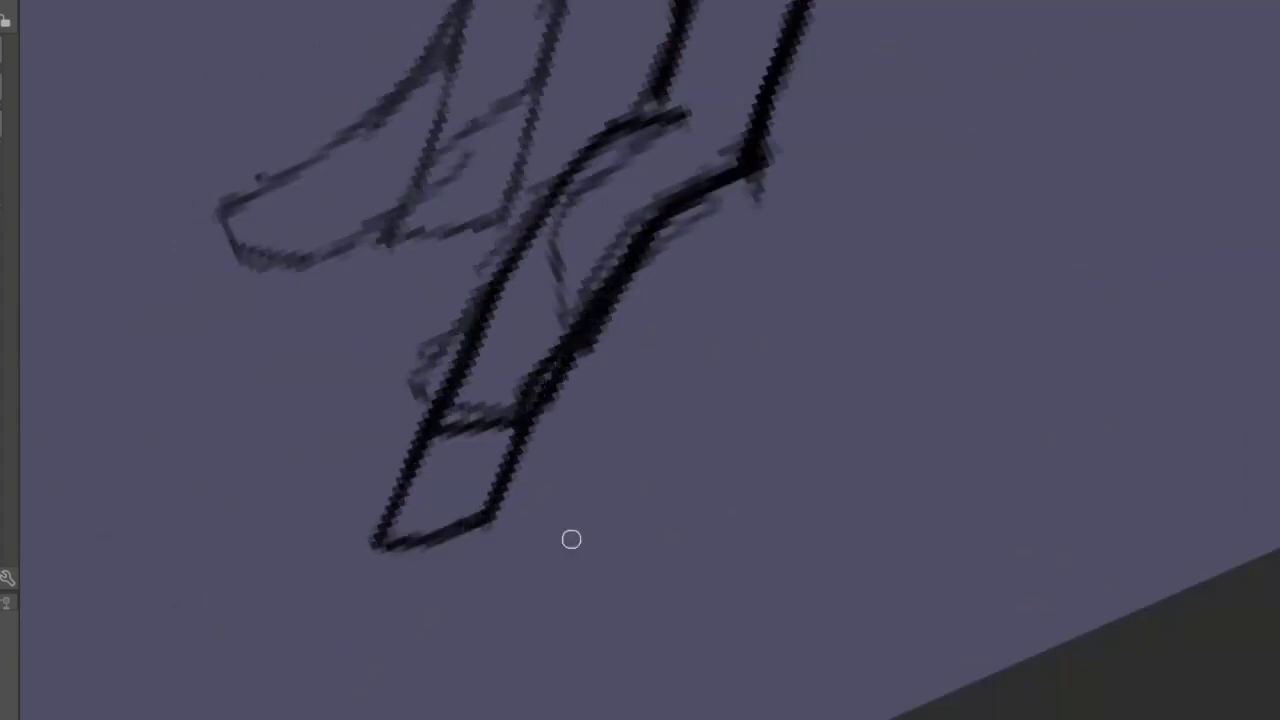
scroll(497, 428, right, 2)
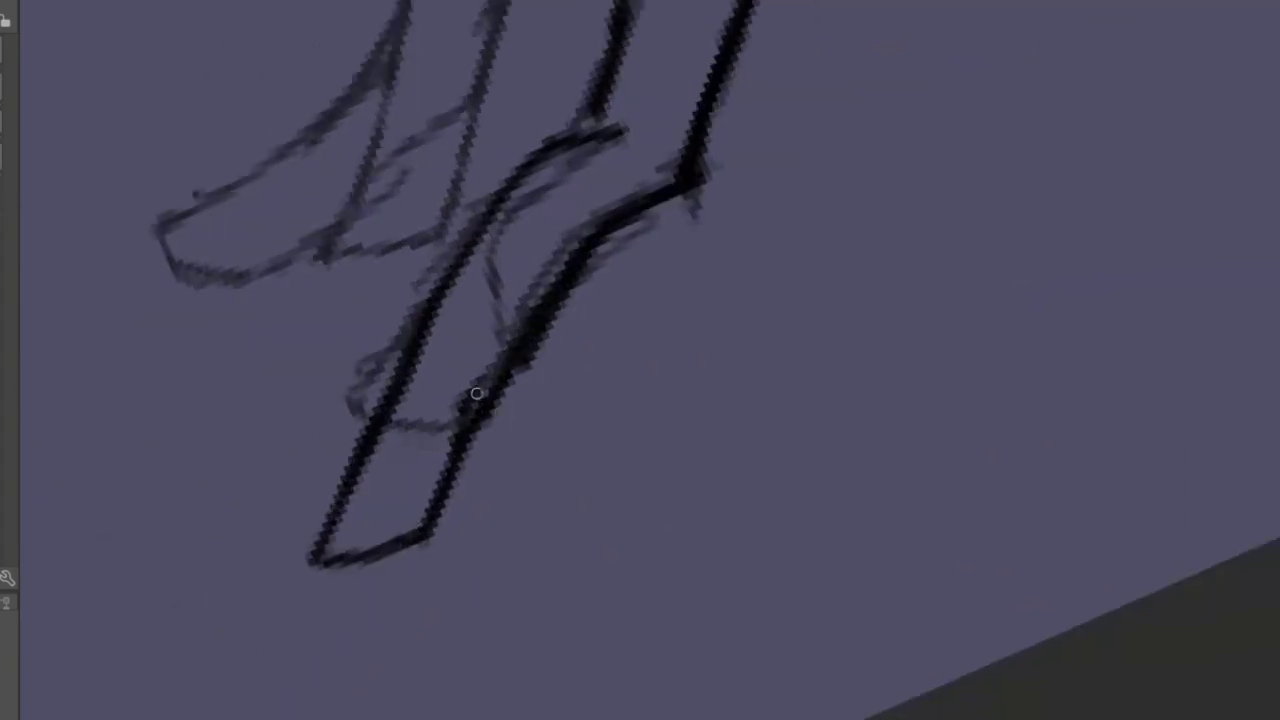
- Ink both edges and the rounded tip of the right hand's last finger, thickening its inner edge near the base
scroll(553, 328, down, 3)
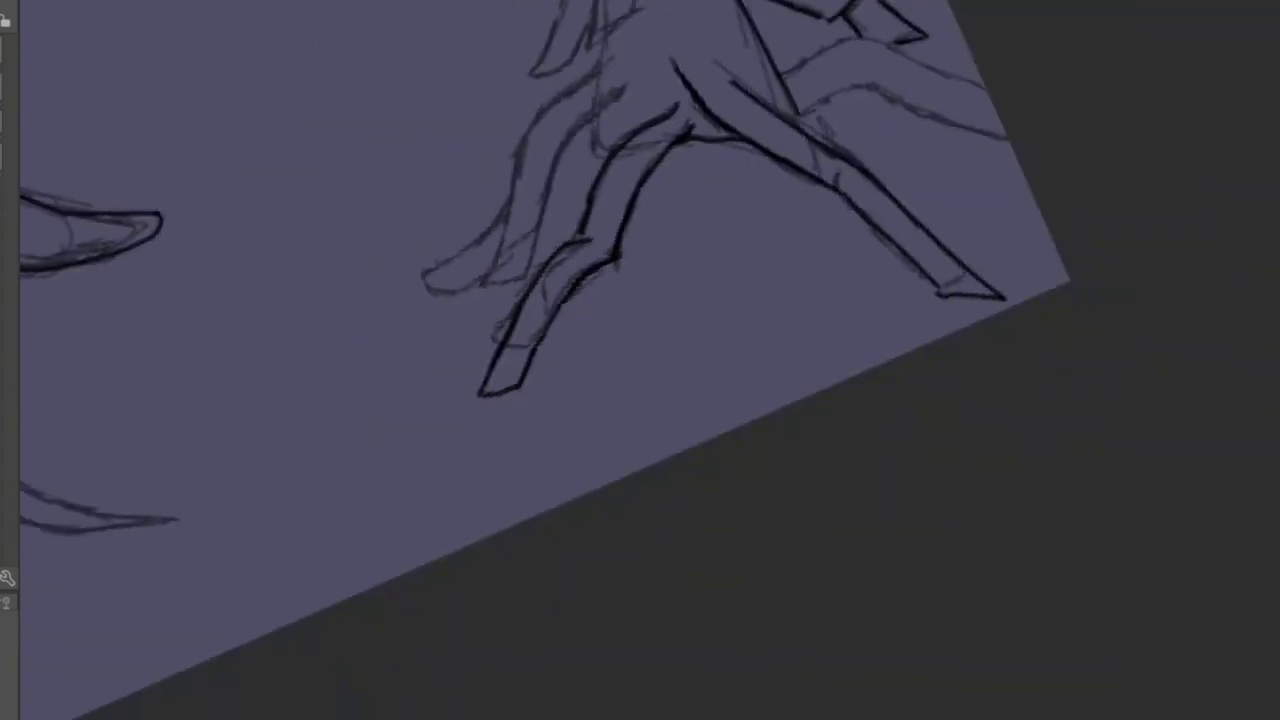
scroll(563, 158, up, 2)
drag(524, 136, 394, 398)
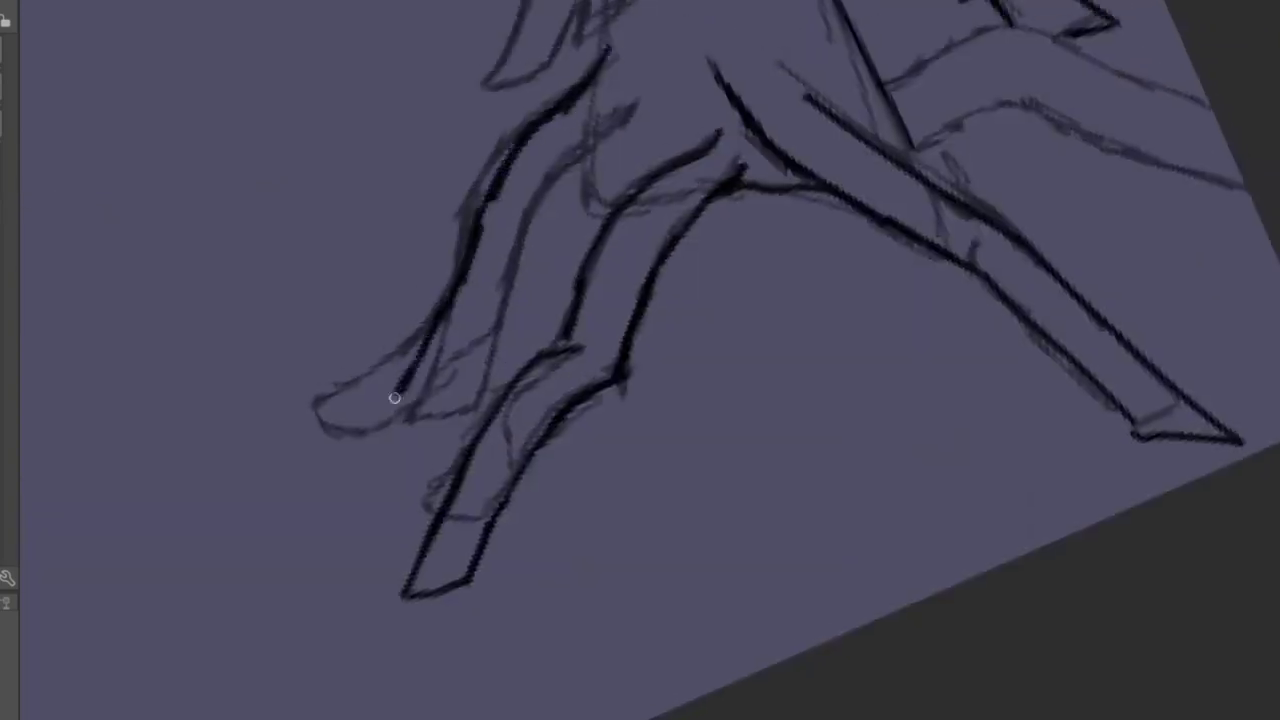
drag(552, 176, 428, 412)
drag(626, 78, 586, 129)
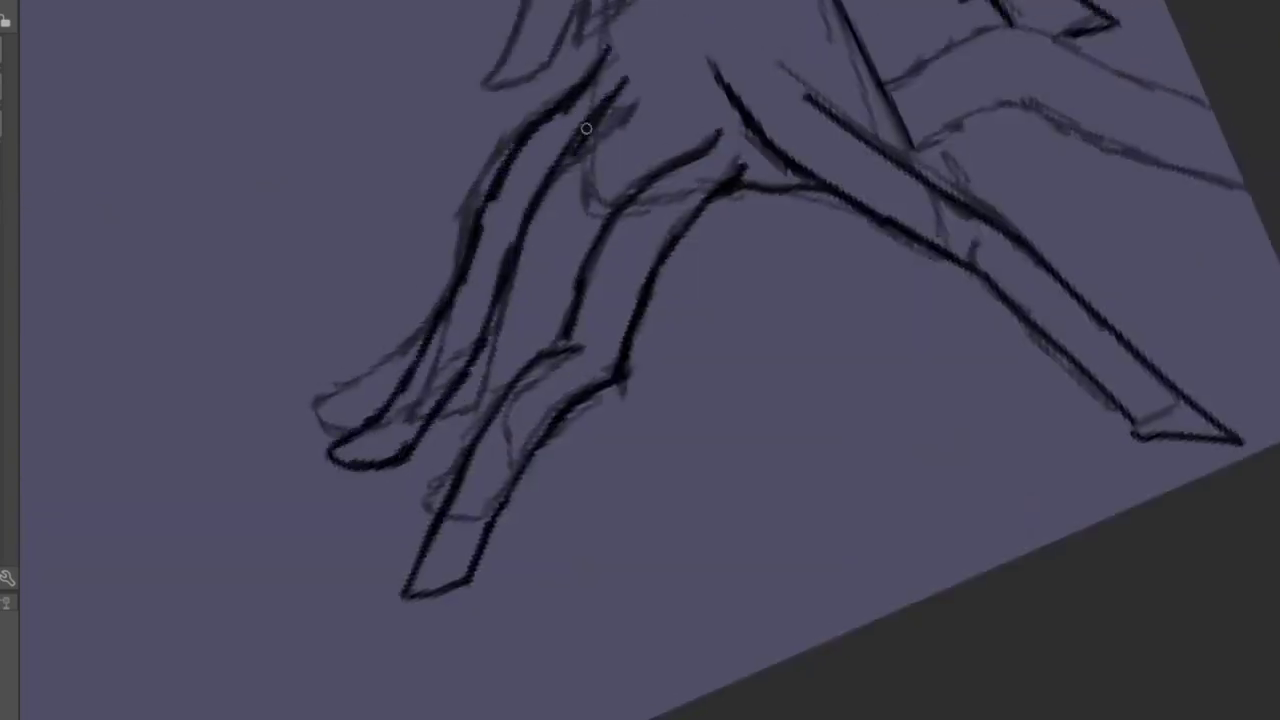
- Extend the right hand's last finger to a longer, blunt tip and erase the old tip line inside it
scroll(557, 289, up, 2)
mouse_move(557, 289)
mouse_down()
mouse_move(459, 346)
mouse_move(546, 367)
mouse_up()
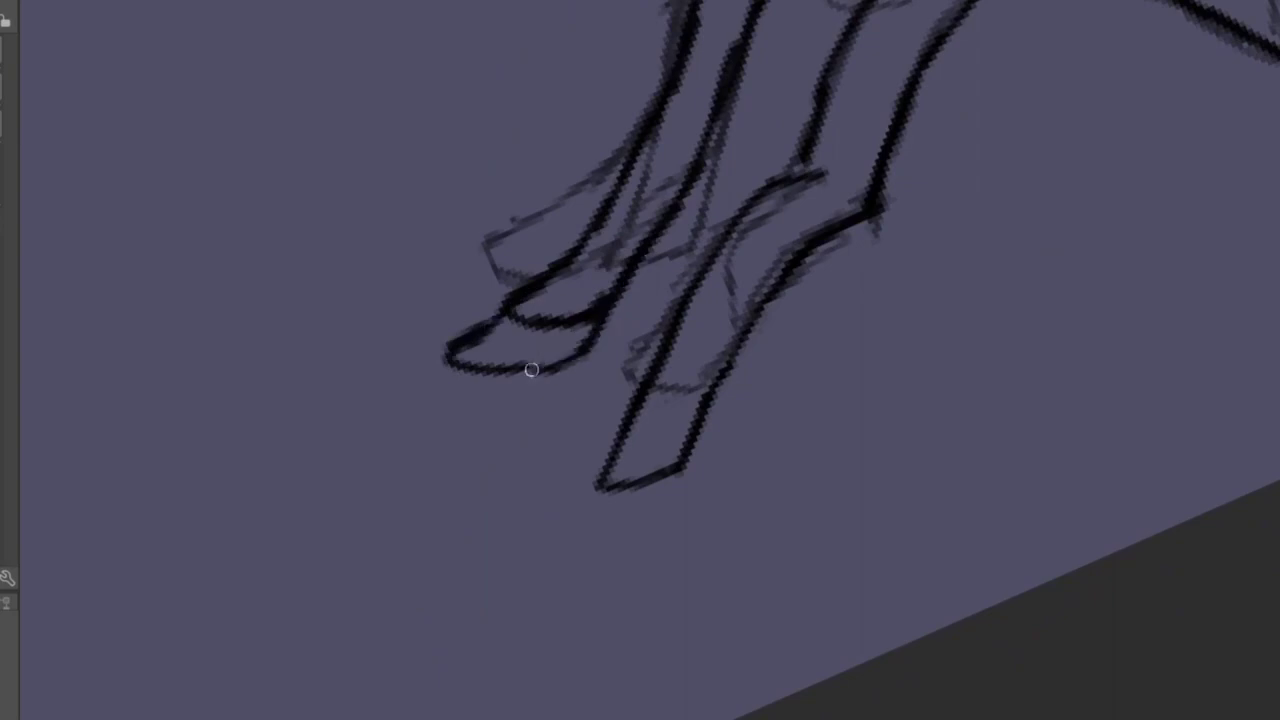
scroll(602, 307, up, 2)
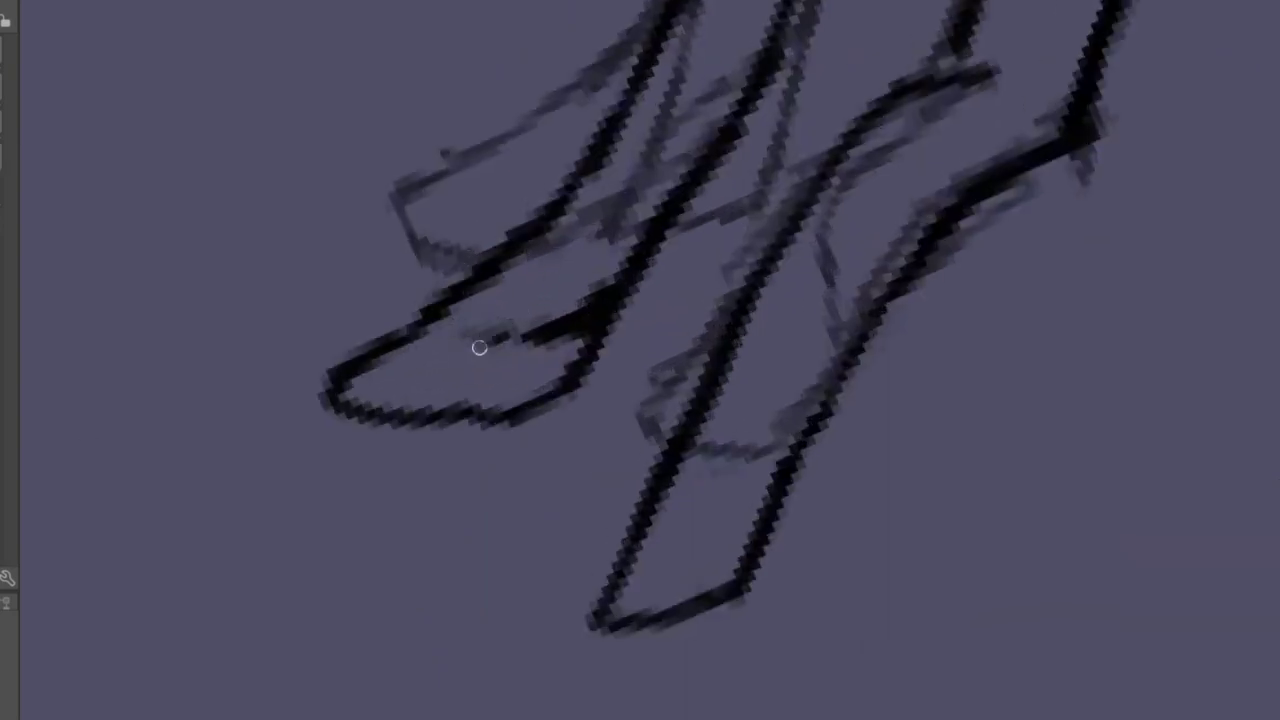
scroll(480, 446, up, 2)
scroll(497, 286, down, 2)
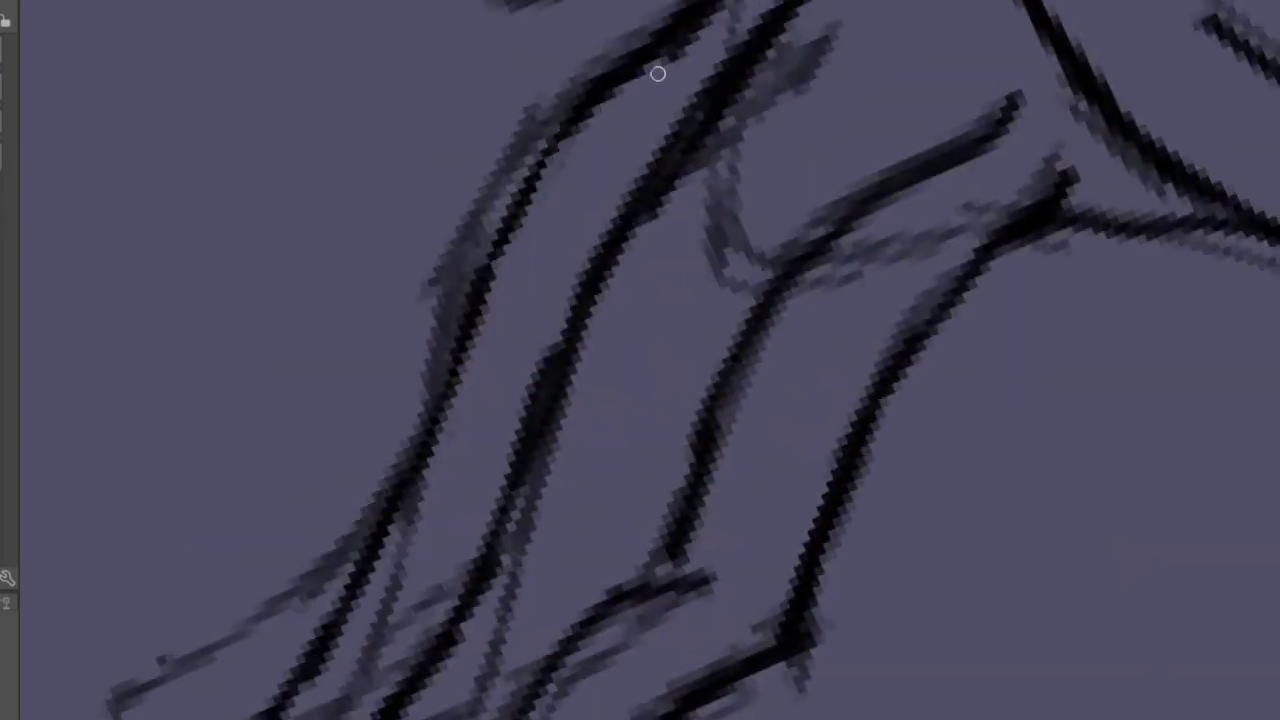
- Ink the curved web line joining the base of the last finger to the neighbouring bent finger
scroll(550, 360, down, 4)
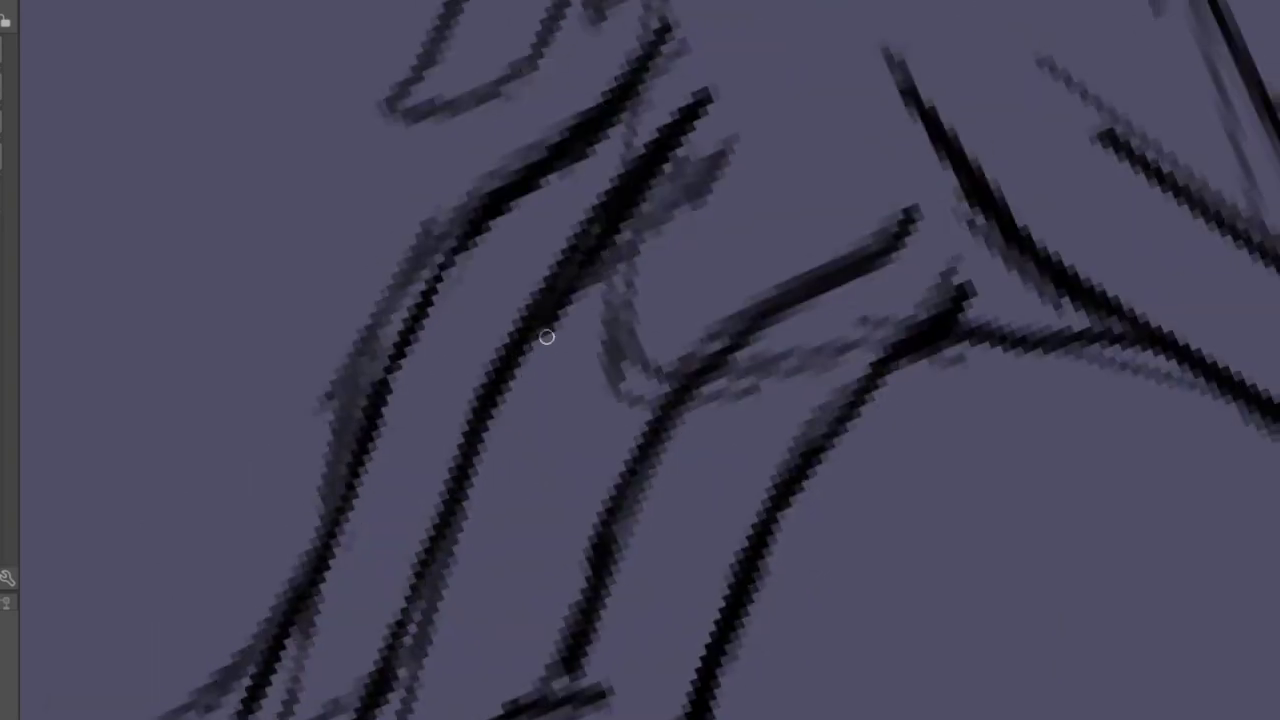
scroll(466, 401, up, 3)
scroll(523, 563, up, 2)
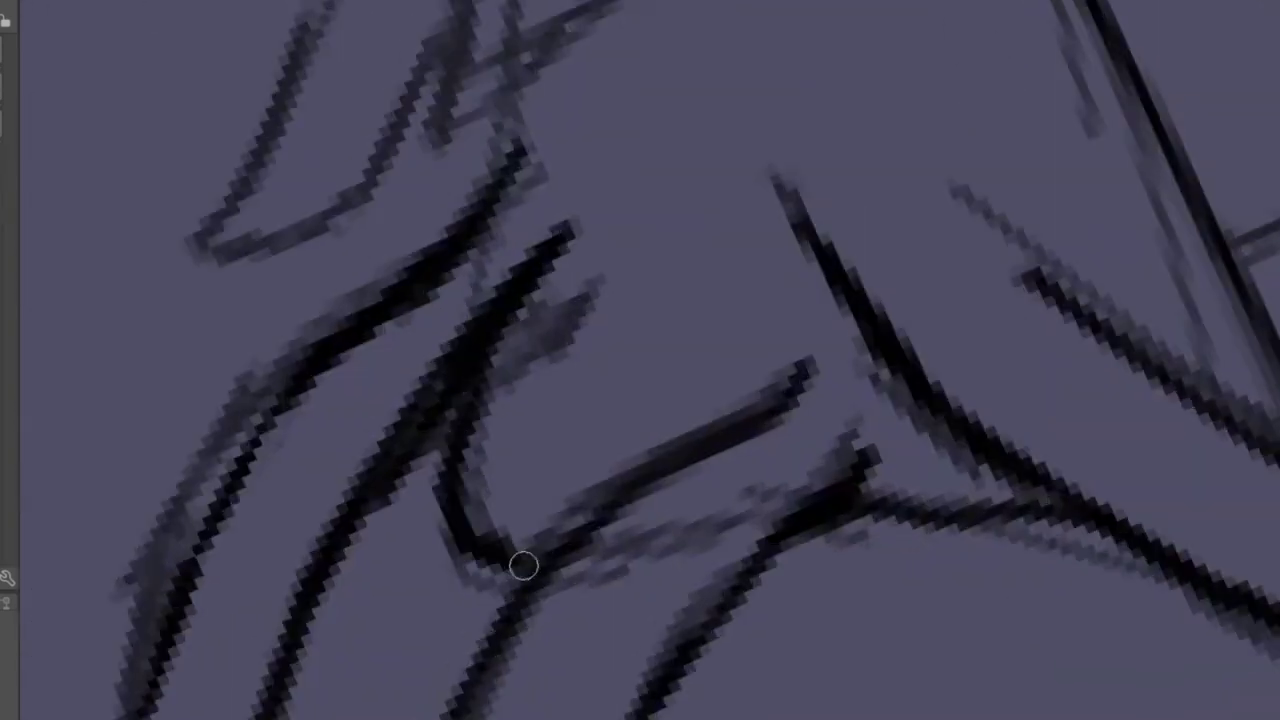
scroll(774, 591, down, 4)
drag(774, 591, 512, 575)
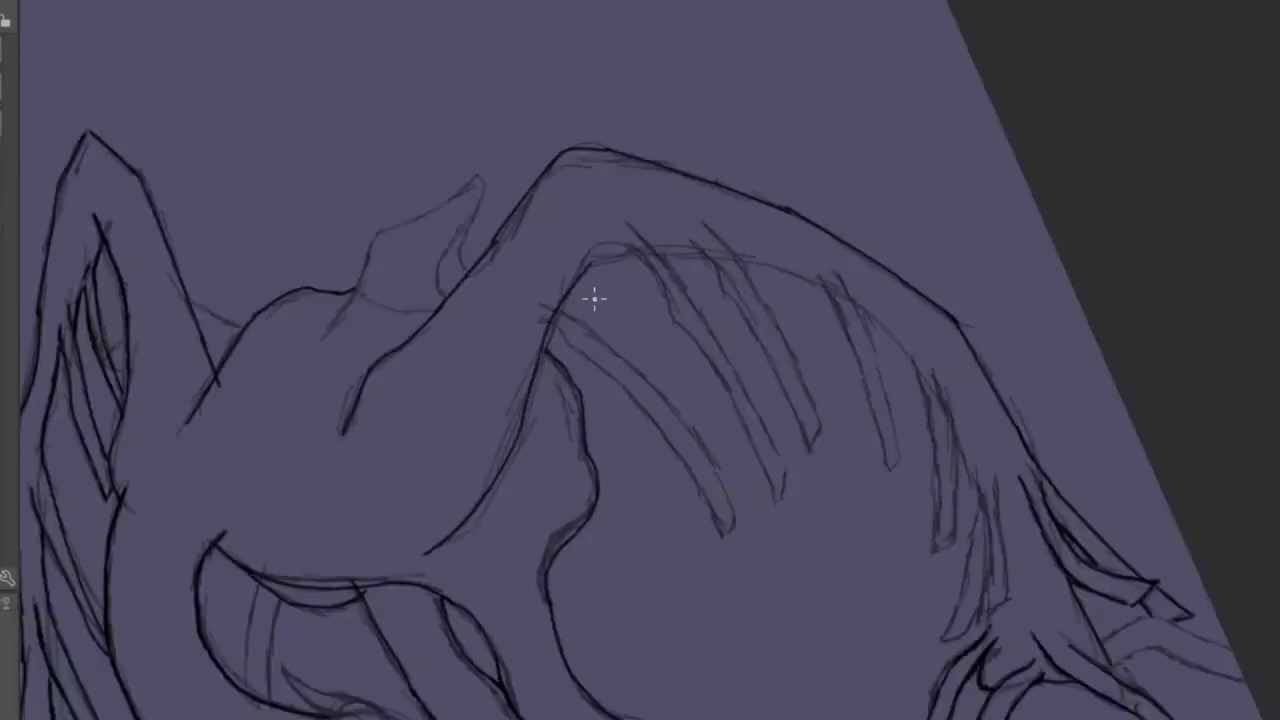
- Ink the right arm's inner edge up to its bend and the notched first edge of the hanging strip there
scroll(594, 297, up, 1)
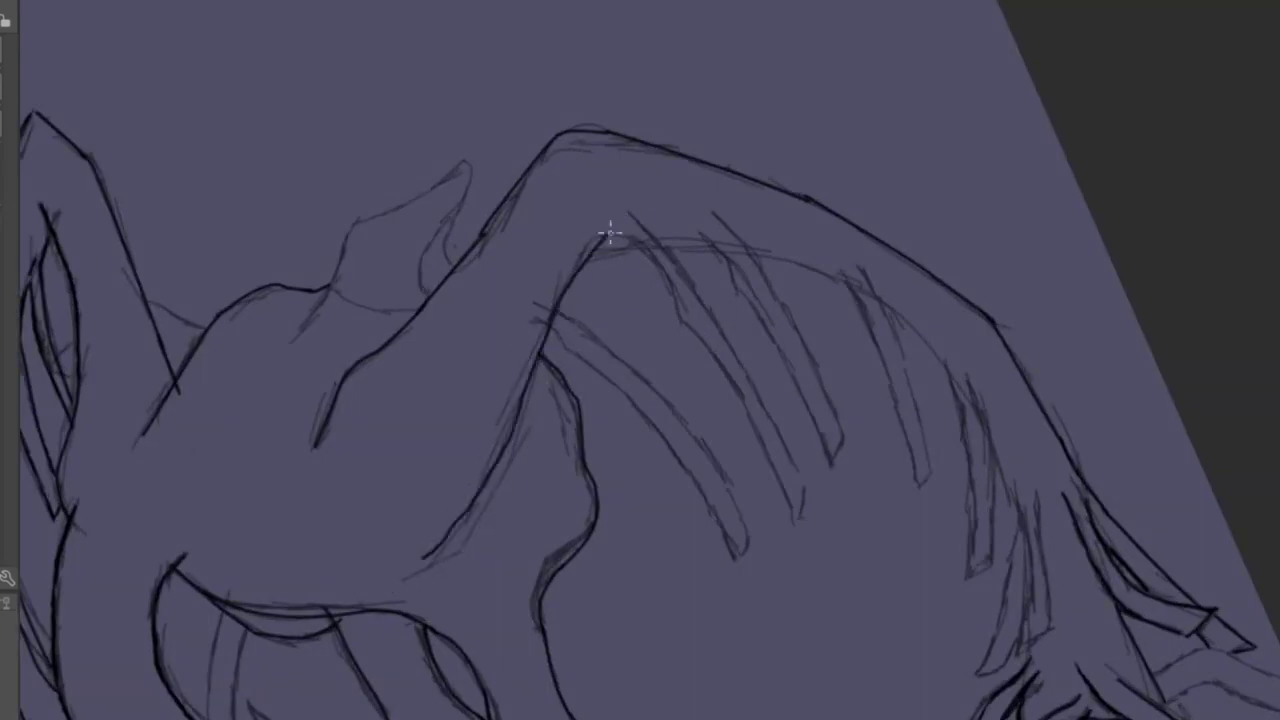
scroll(608, 234, up, 4)
drag(648, 326, 740, 175)
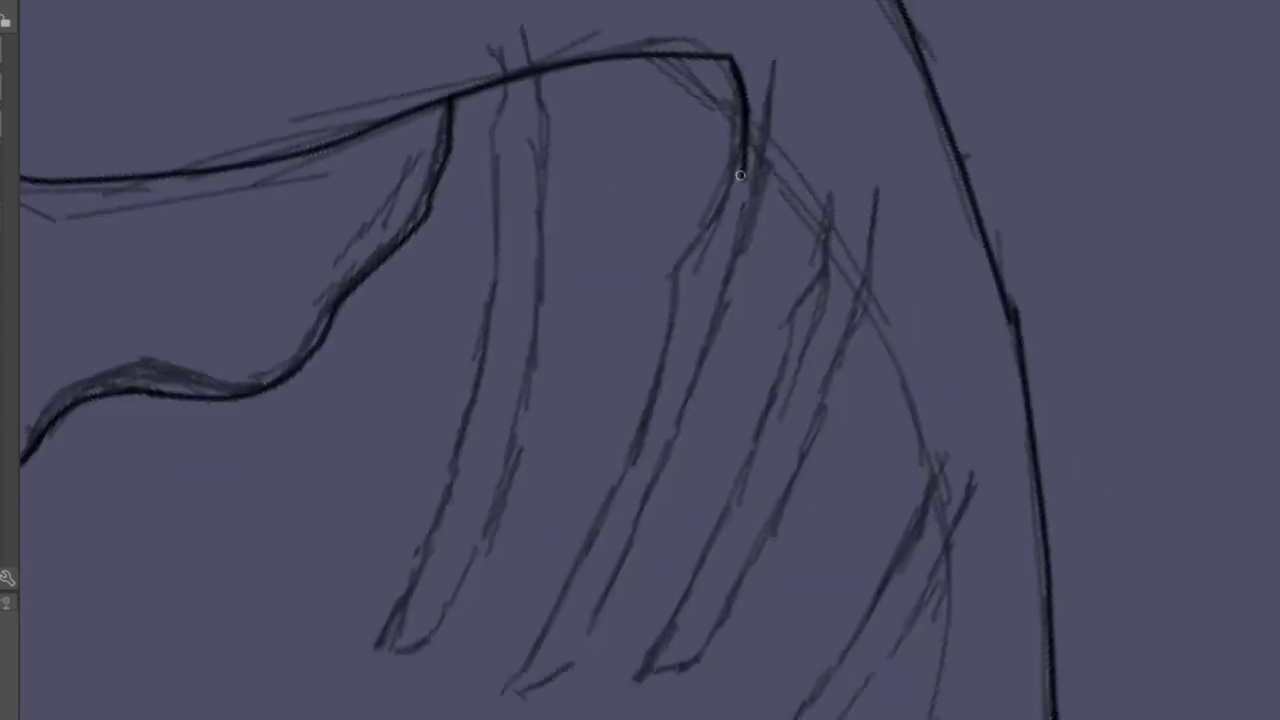
scroll(688, 241, down, 3)
drag(694, 100, 634, 440)
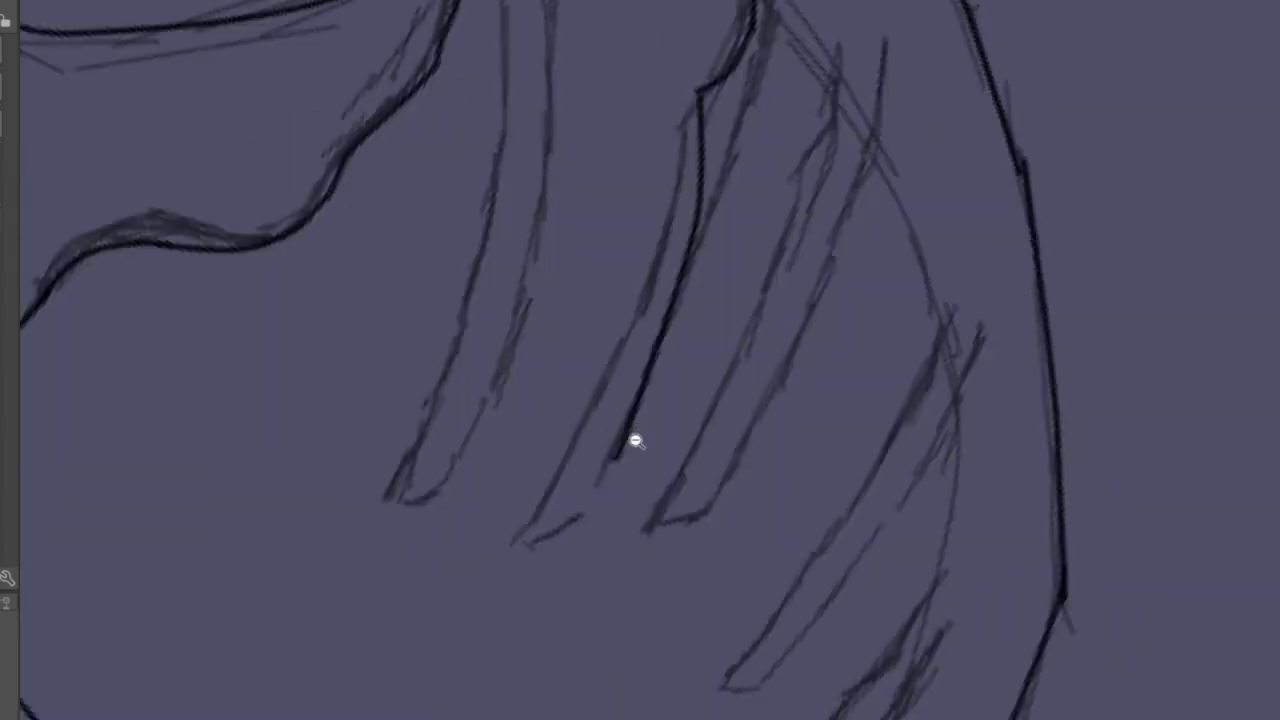
scroll(634, 440, up, 3)
- Finish the strip at the arm's bend with a slanted tip and a long second edge
scroll(506, 464, down, 3)
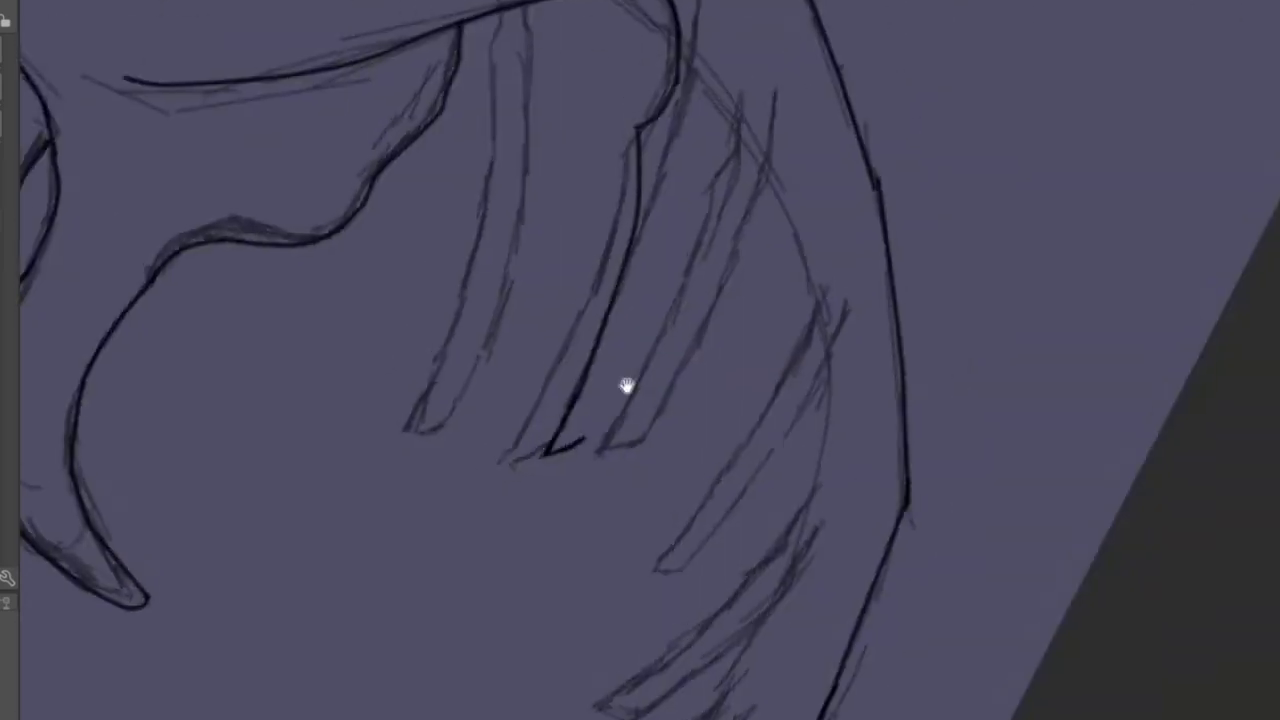
mouse_move(660, 62)
mouse_down()
mouse_move(650, 195)
mouse_move(605, 365)
mouse_up()
scroll(651, 189, up, 3)
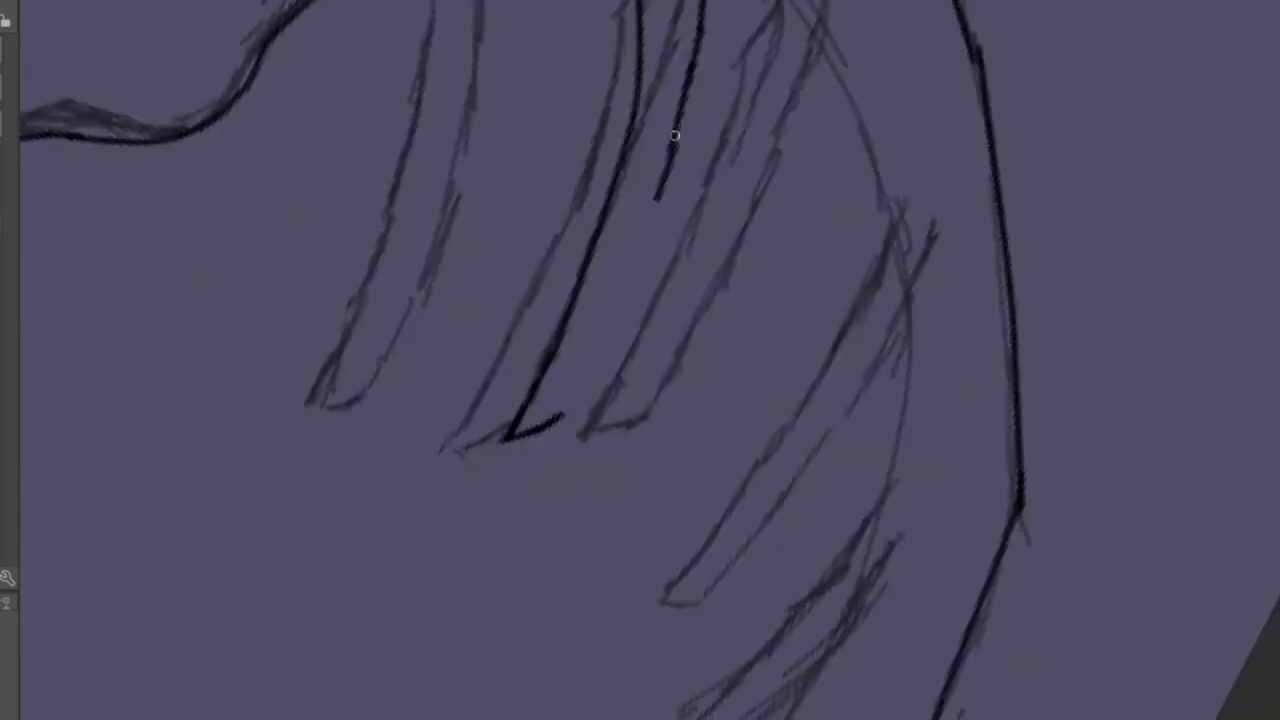
scroll(389, 223, down, 3)
scroll(480, 128, up, 1)
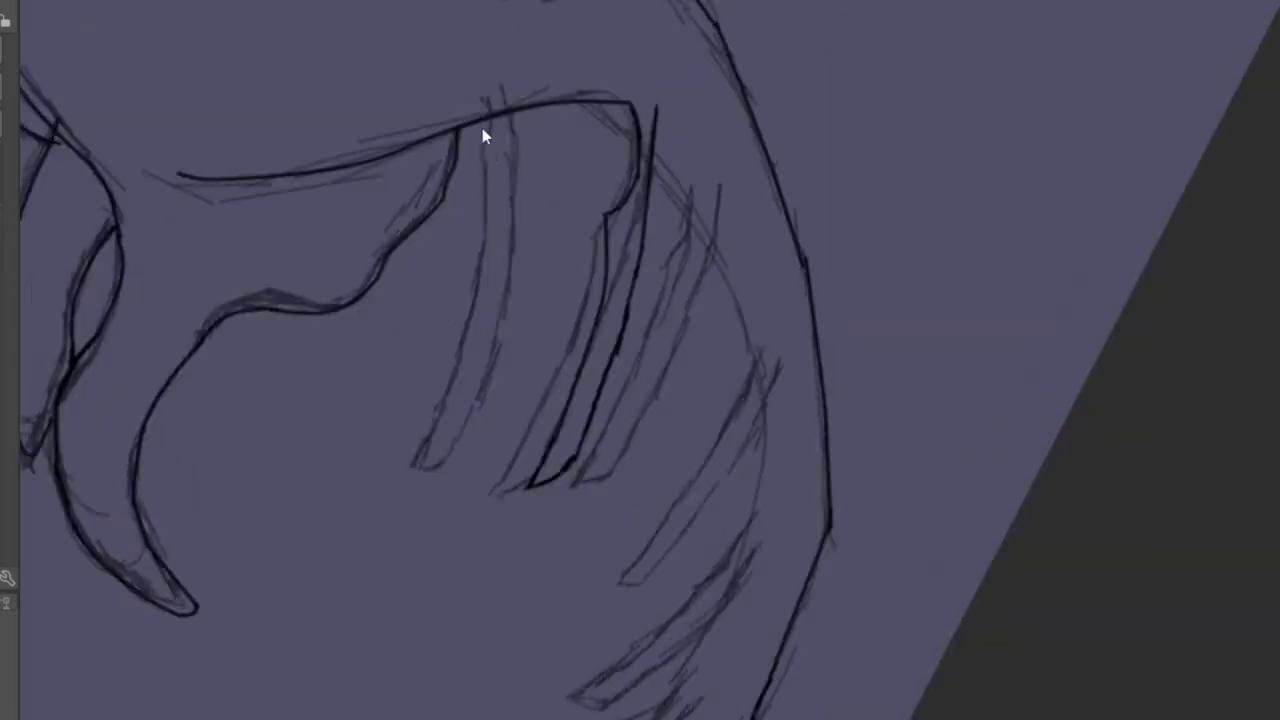
- Ink the notched first edge and slanted tip of the hanging strip nearest the creature's head
drag(480, 128, 484, 224)
scroll(486, 306, up, 1)
scroll(486, 306, up, 1)
mouse_move(505, 146)
mouse_down()
mouse_move(428, 387)
mouse_move(466, 440)
mouse_up()
scroll(466, 440, up, 1)
- Redo the second edge of the strip nearest the head, running it from the tip up across the arm line
mouse_move(420, 518)
mouse_down()
mouse_move(500, 277)
mouse_move(500, 143)
mouse_move(453, 425)
mouse_up()
key(ctrl+z)
key(ctrl+z)
scroll(467, 140, up, 3)
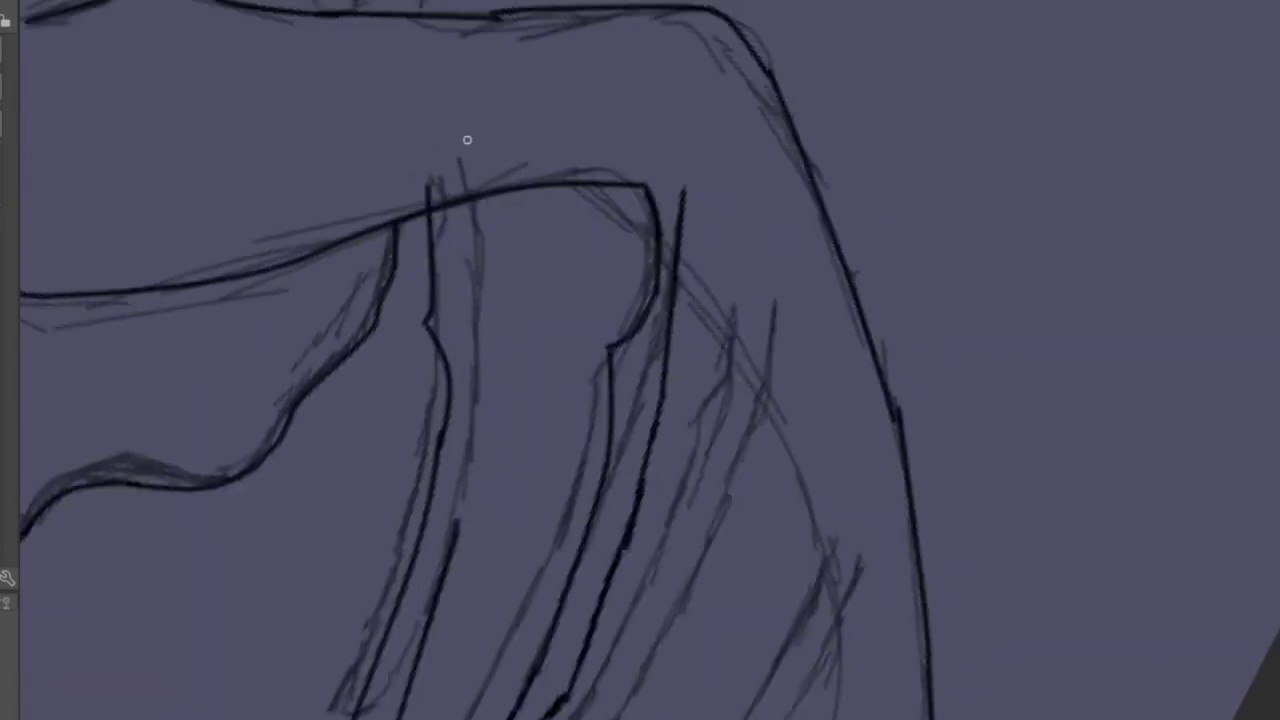
scroll(478, 333, down, 1)
key(ctrl+z)
scroll(460, 406, up, 2)
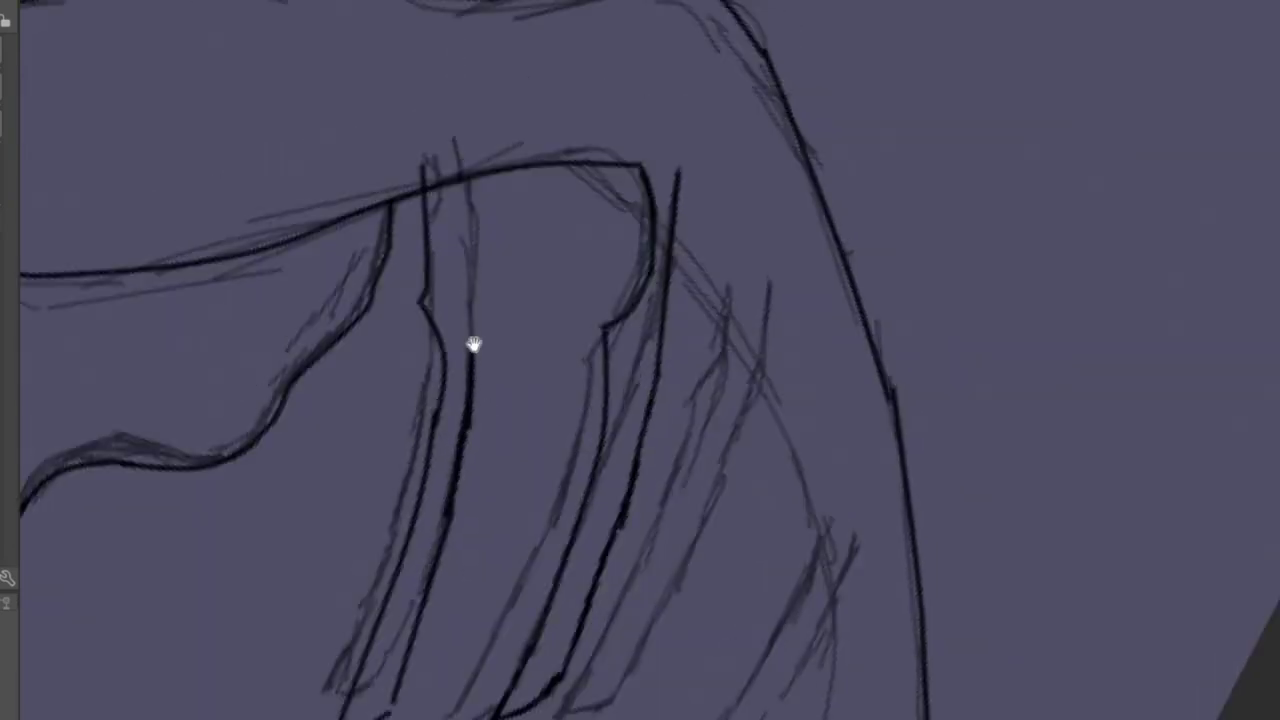
drag(466, 360, 460, 440)
- Ink the arm's underside past the second strip and both edges of the third, notched strip
scroll(486, 303, down, 6)
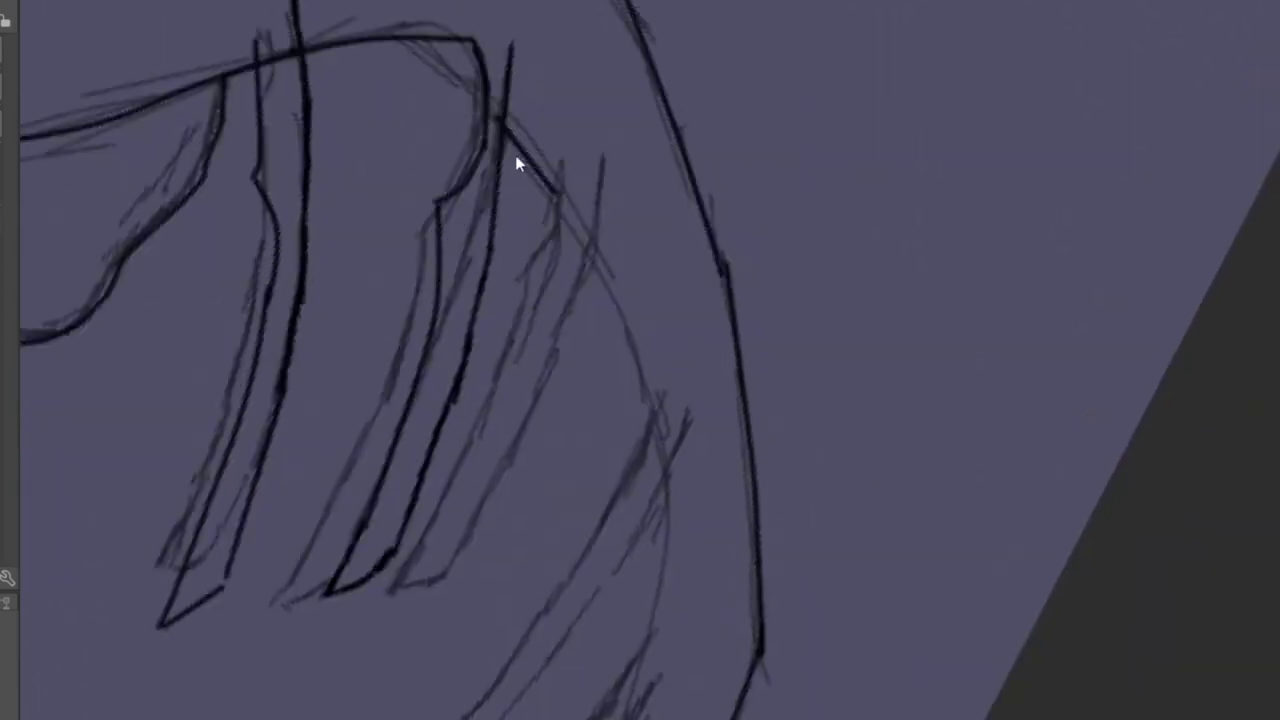
drag(574, 94, 489, 430)
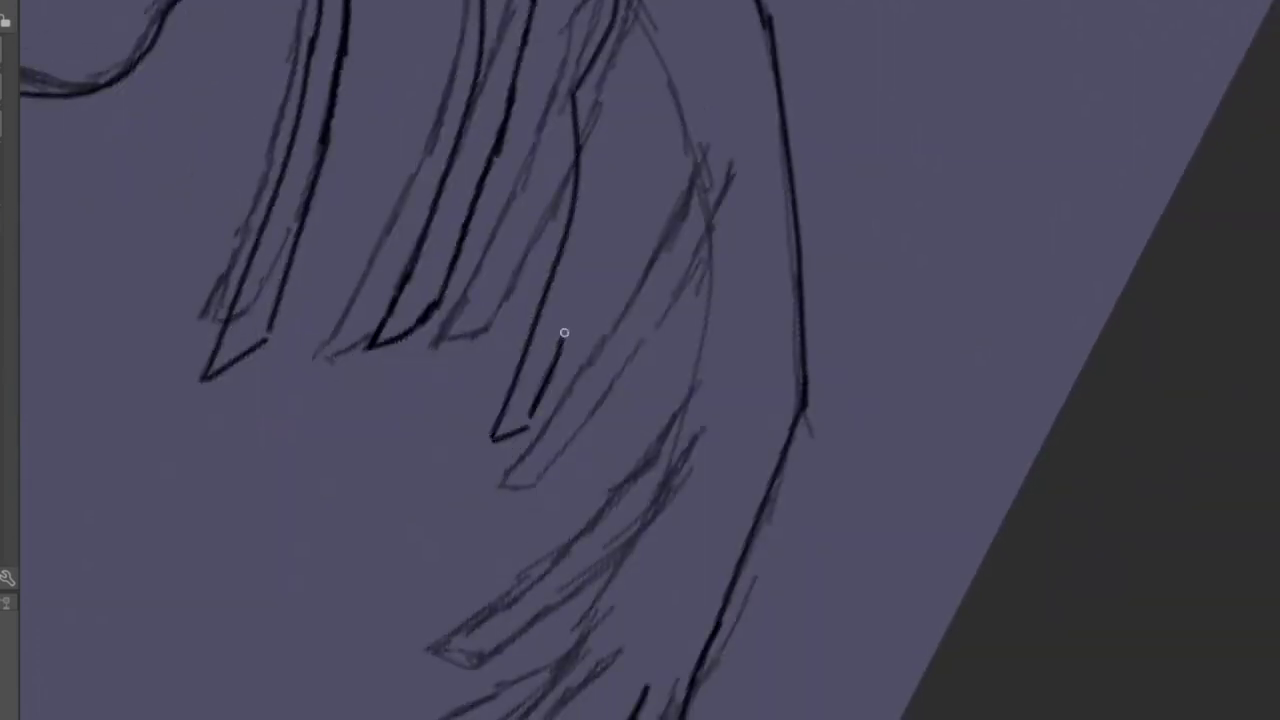
drag(564, 333, 515, 432)
drag(515, 432, 572, 256)
drag(572, 256, 521, 397)
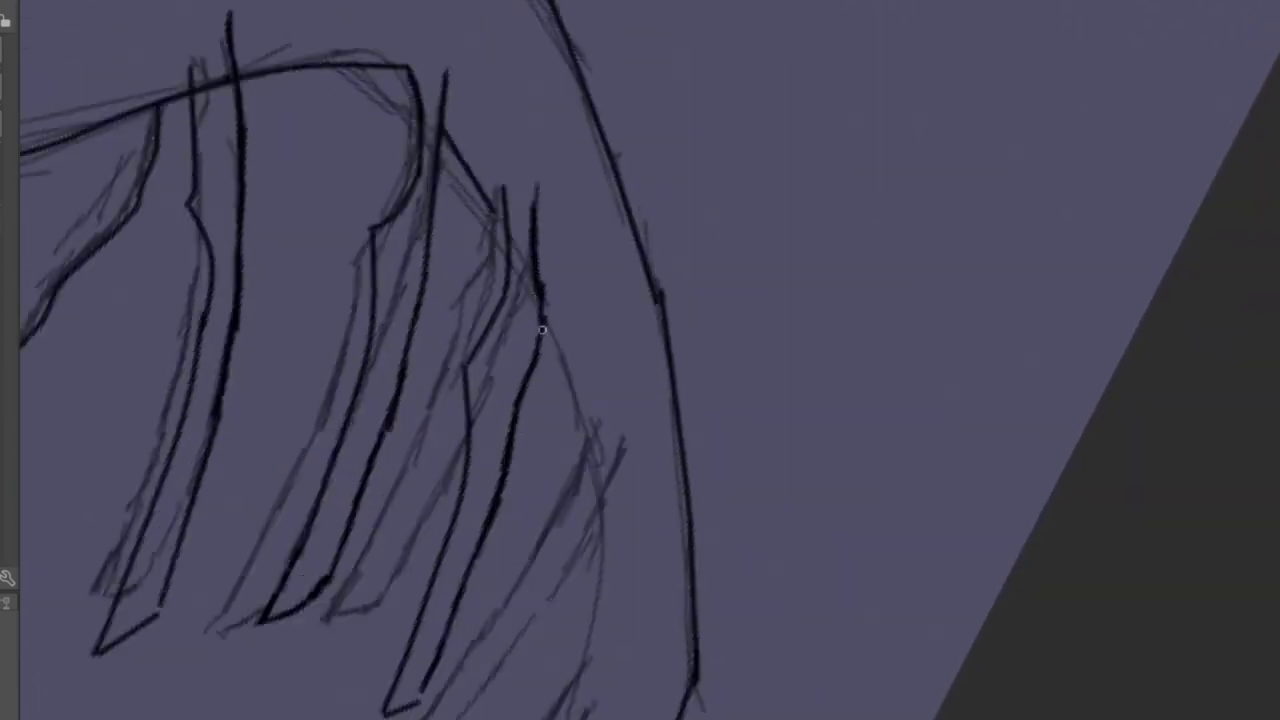
scroll(537, 241, down, 5)
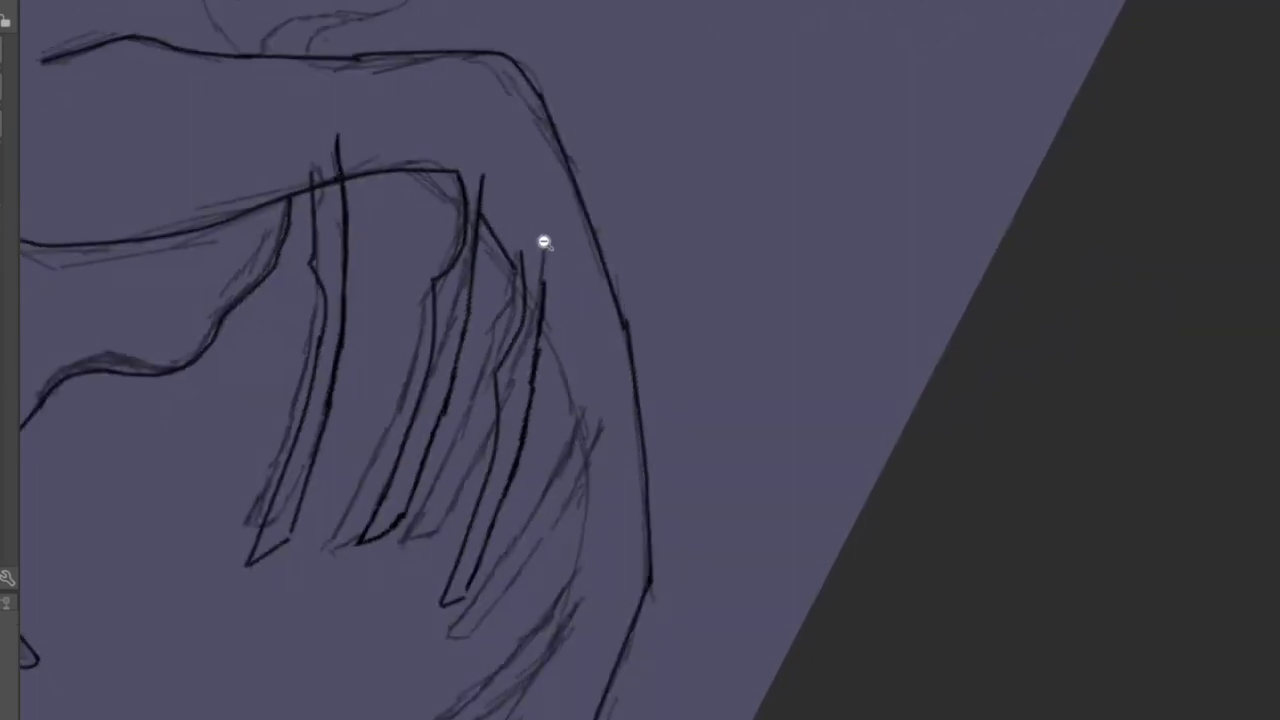
- Ink both edges and the short slanted tip of the fourth hanging strip along the forearm
mouse_move(540, 97)
mouse_down()
mouse_move(532, 213)
mouse_move(468, 280)
mouse_move(424, 390)
mouse_move(463, 352)
mouse_up()
mouse_move(461, 357)
mouse_down()
mouse_move(401, 437)
mouse_move(476, 290)
mouse_up()
mouse_move(476, 290)
mouse_down()
mouse_move(417, 406)
mouse_move(498, 154)
mouse_up()
drag(498, 154, 489, 200)
drag(456, 370, 490, 234)
mouse_move(490, 234)
mouse_down()
mouse_move(557, 178)
mouse_move(314, 471)
mouse_move(491, 286)
mouse_up()
key(ctrl+z)
- Ink the next forearm strip with its slanted tip and the outline of the narrow strip above the wrist
mouse_move(571, 120)
mouse_down()
mouse_move(410, 372)
mouse_move(268, 450)
mouse_move(313, 467)
mouse_up()
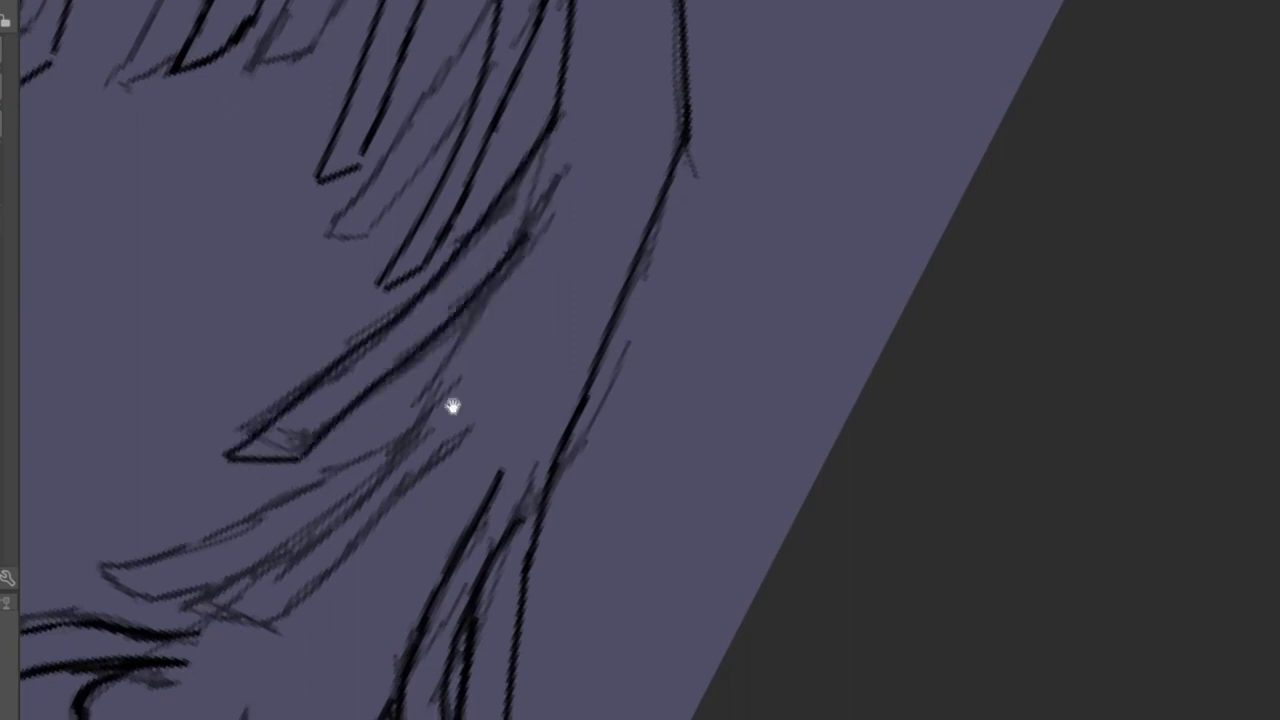
mouse_move(451, 409)
mouse_down()
mouse_move(538, 297)
mouse_move(543, 340)
mouse_move(546, 306)
mouse_move(493, 122)
mouse_move(505, 226)
mouse_up()
drag(456, 302, 384, 460)
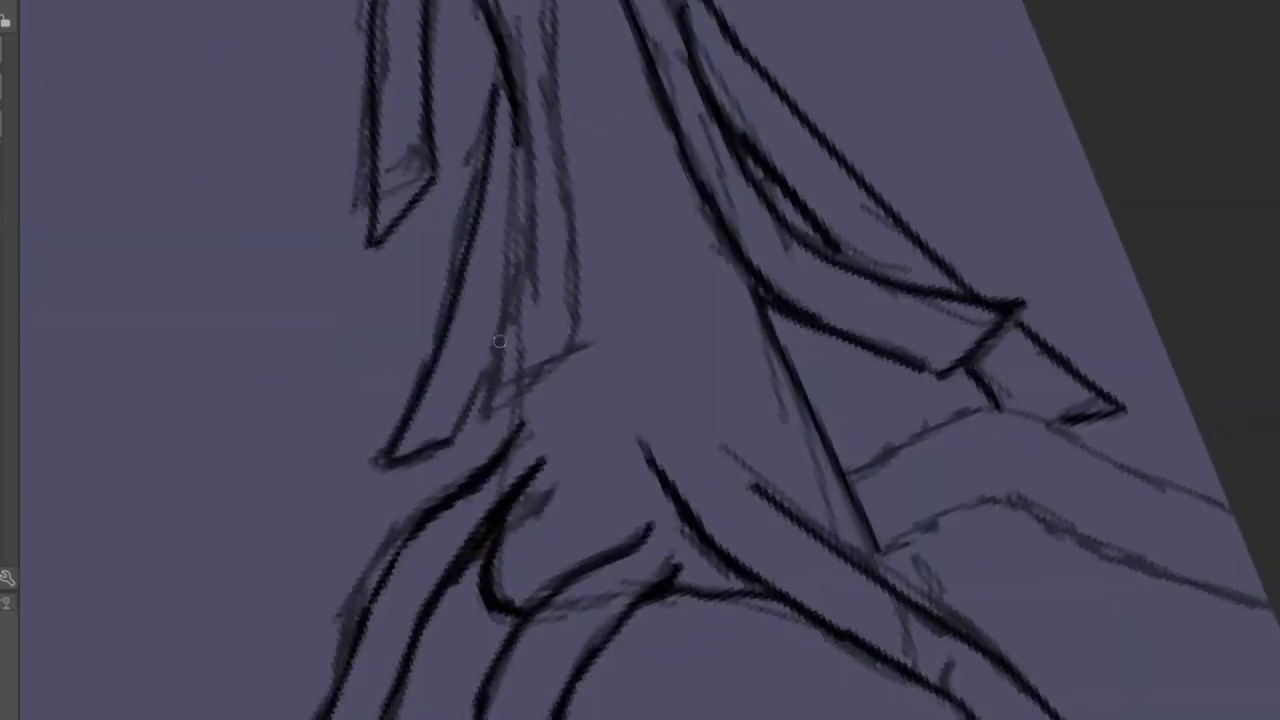
drag(505, 325, 440, 458)
- Ink both edges and the slanted tip of the last strip overlapping the wrist
drag(470, 205, 495, 437)
scroll(495, 437, down, 2)
drag(522, 130, 518, 307)
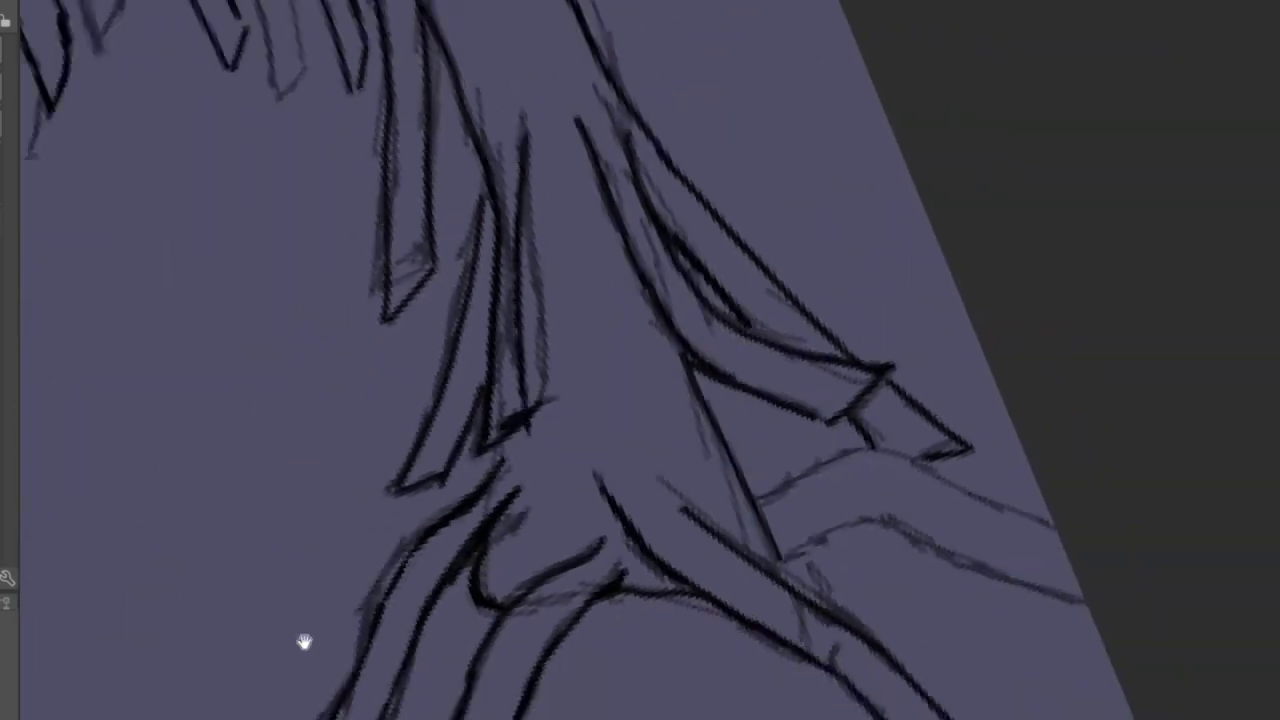
scroll(540, 410, up, 3)
scroll(515, 364, down, 3)
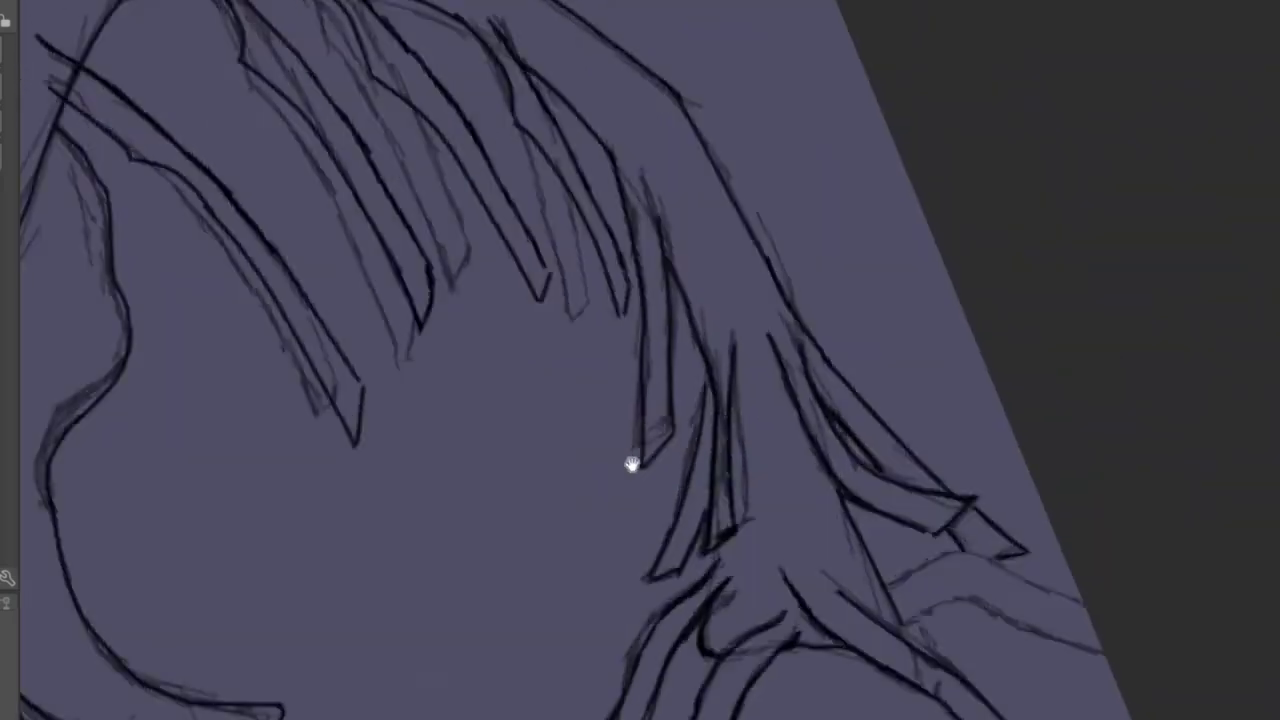
- Ink the hooked spike on the creature's back, from its base to the pointed tip and down to the arm
scroll(632, 460, up, 3)
scroll(517, 546, up, 1)
scroll(393, 426, up, 1)
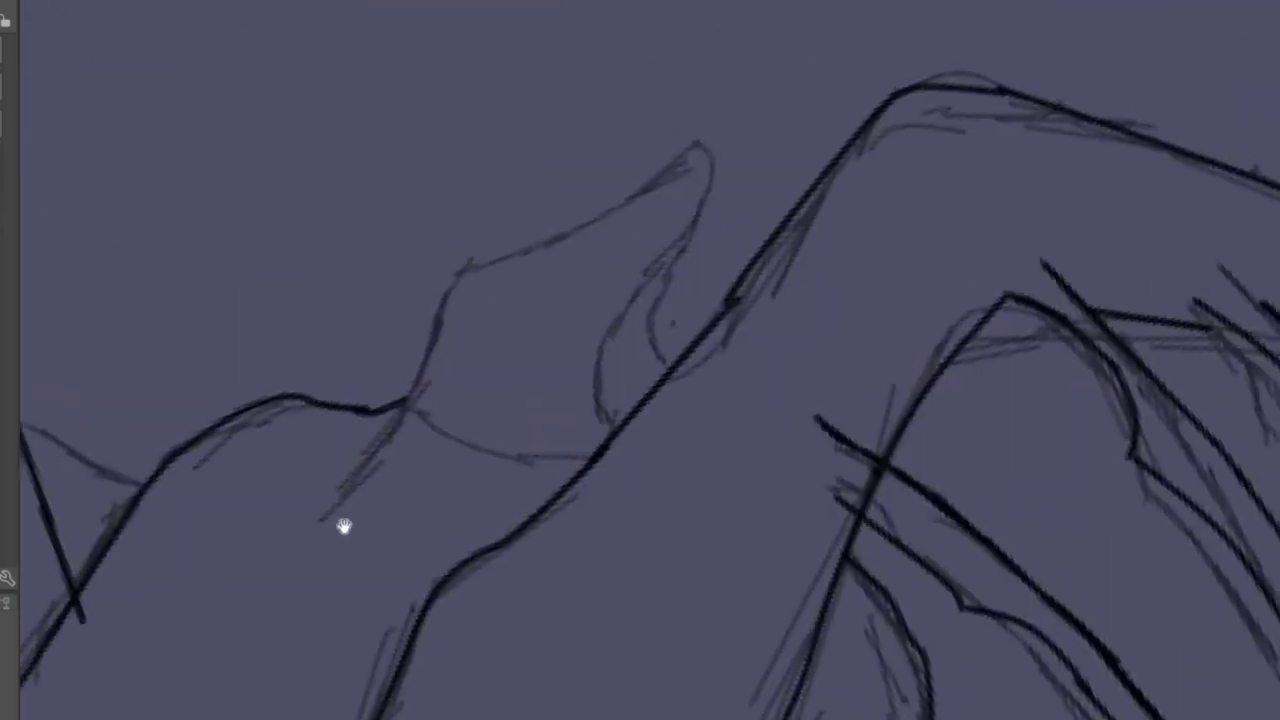
drag(330, 512, 425, 282)
mouse_move(425, 282)
mouse_down()
mouse_move(360, 329)
mouse_move(625, 182)
mouse_up()
drag(630, 252, 626, 207)
scroll(620, 348, down, 2)
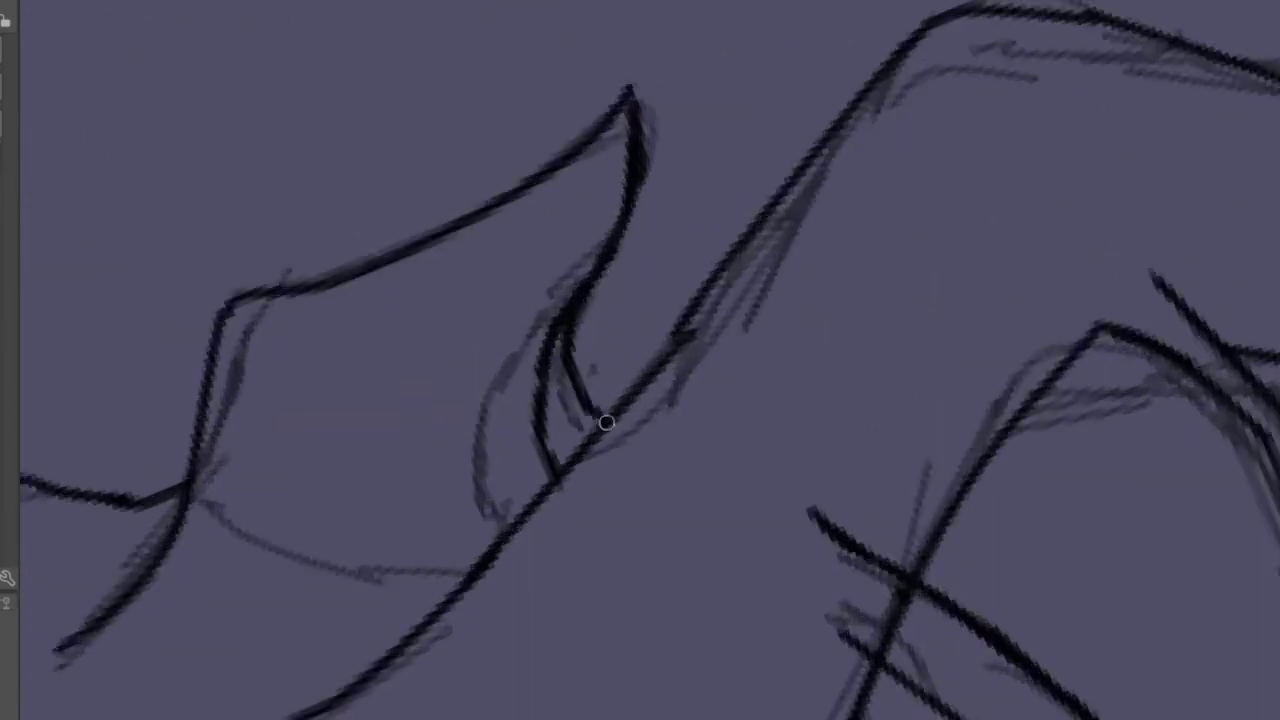
- Ink the short shoulder line behind the left arm and the small cross line between that arm's strips
scroll(603, 423, up, 4)
scroll(740, 389, down, 3)
scroll(657, 363, up, 2)
drag(640, 302, 593, 356)
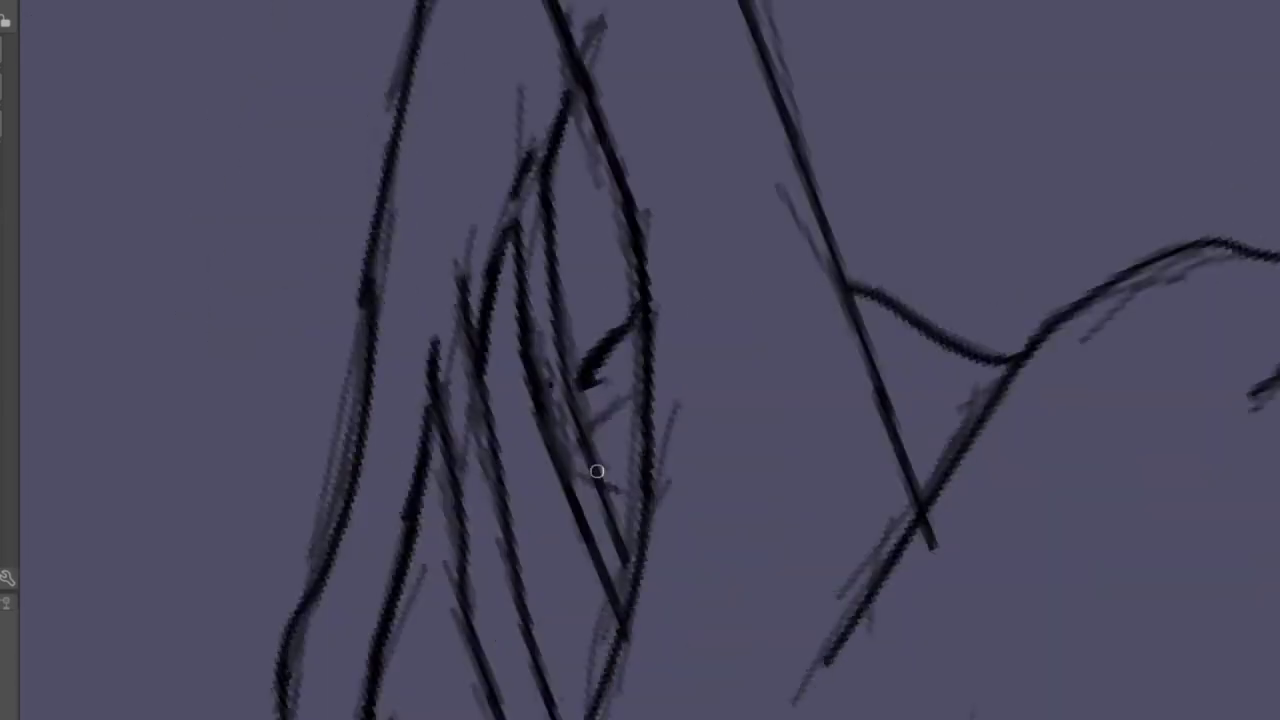
scroll(595, 465, down, 4)
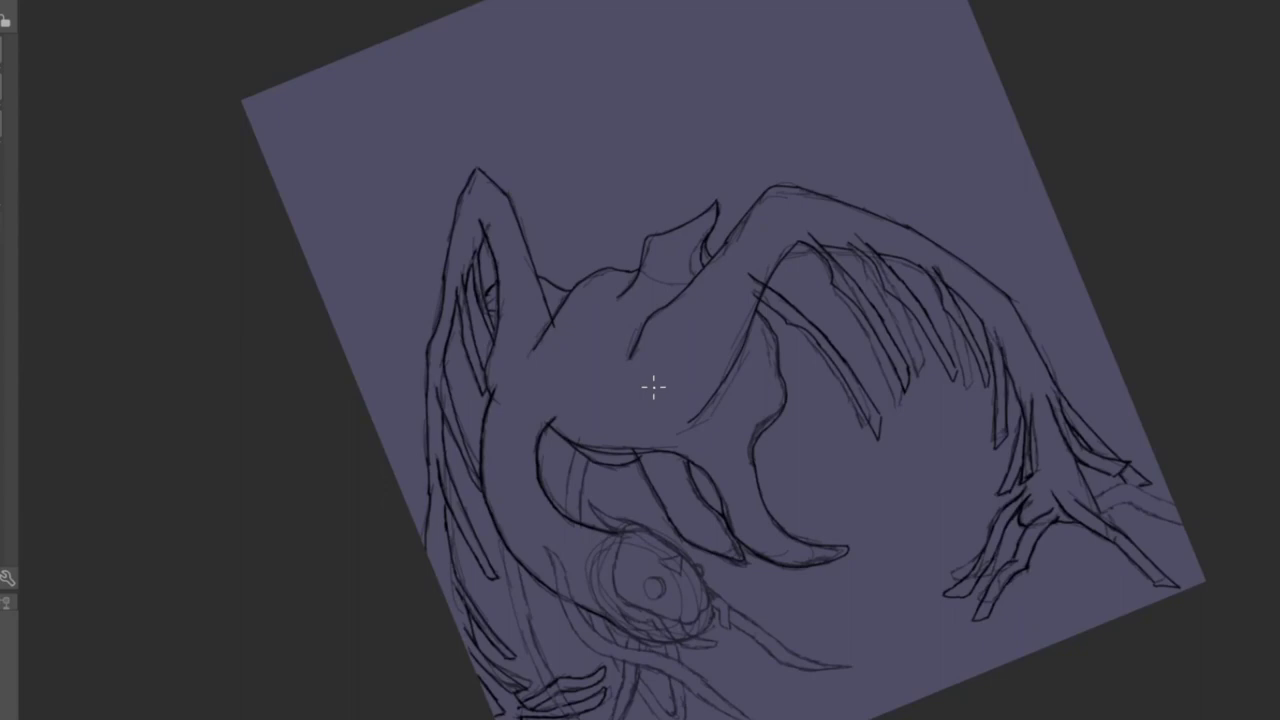
- Ink both edges of the wavy band running from the right wrist to the canvas edge
scroll(650, 390, up, 5)
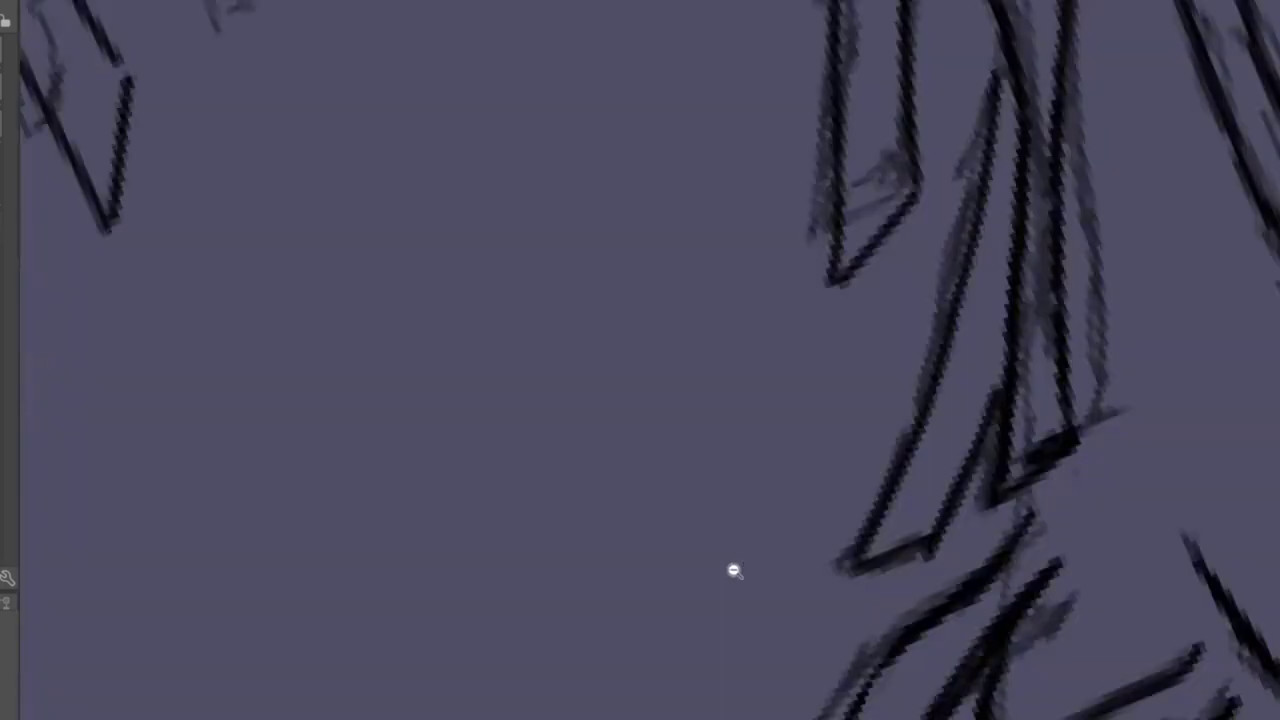
scroll(731, 569, down, 3)
drag(388, 432, 603, 366)
scroll(603, 366, right, 2)
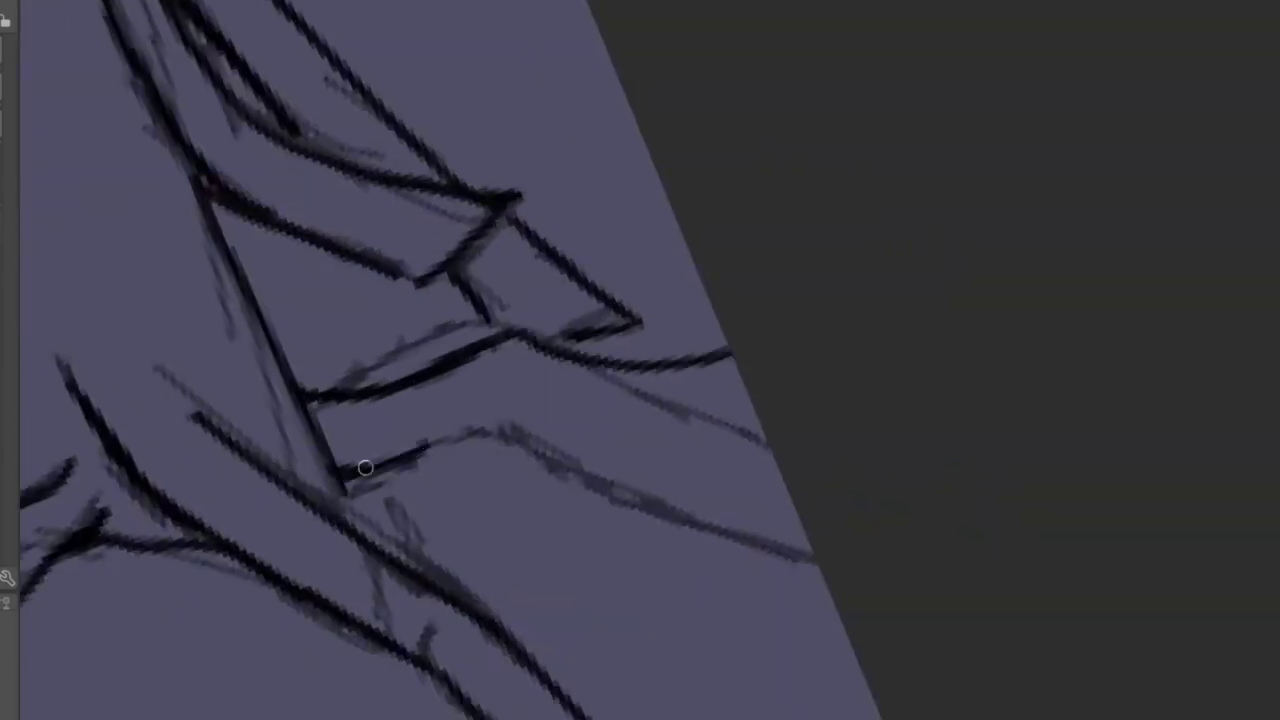
mouse_move(365, 467)
mouse_down()
mouse_move(516, 420)
mouse_move(757, 386)
mouse_up()
scroll(540, 529, down, 5)
- Ink the top and curved near side of the small round face beneath the creature's large head
scroll(551, 423, up, 6)
drag(481, 226, 455, 420)
scroll(523, 449, down, 3)
scroll(486, 91, up, 4)
mouse_move(486, 91)
mouse_down()
mouse_move(501, 277)
mouse_move(456, 273)
mouse_up()
scroll(456, 273, up, 2)
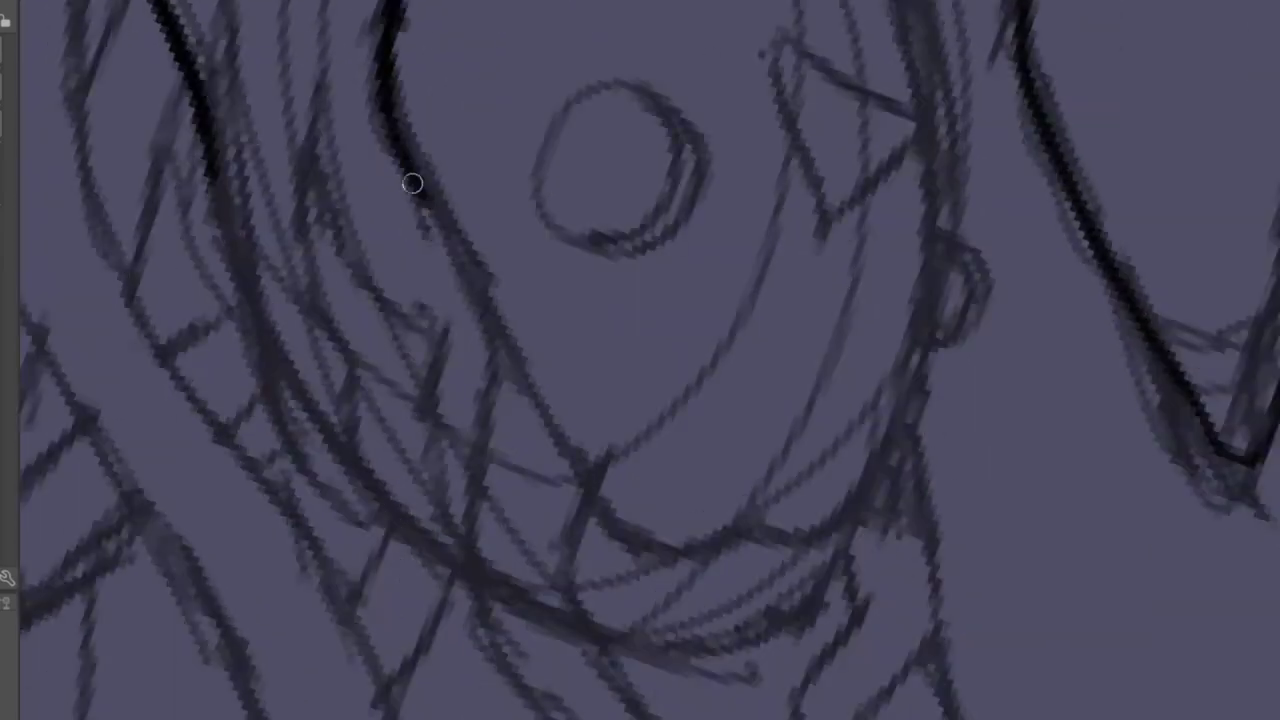
mouse_move(412, 183)
mouse_down()
mouse_move(464, 283)
mouse_move(486, 366)
mouse_up()
- Ink the long curved tusk hanging from the near side of the small face, with a rounded tip
scroll(486, 366, down, 3)
mouse_move(372, 232)
mouse_down()
mouse_move(473, 410)
mouse_move(564, 449)
mouse_move(594, 428)
mouse_up()
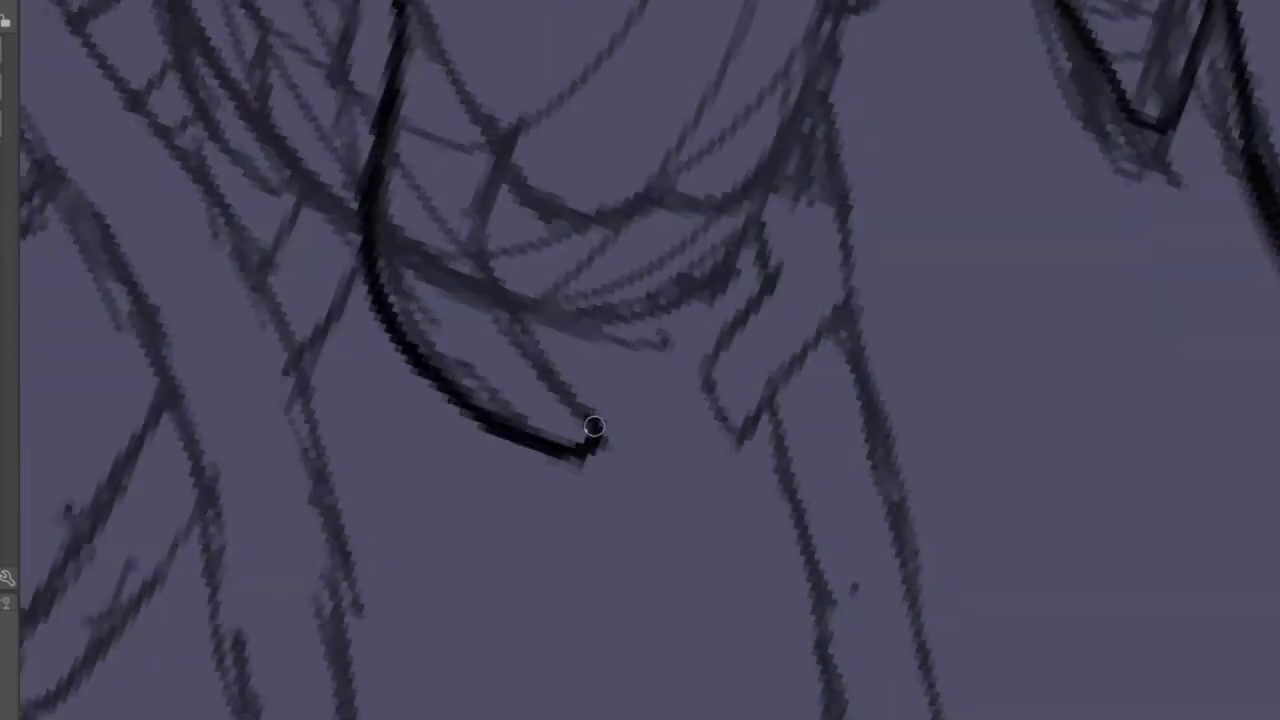
scroll(594, 428, down, 2)
drag(503, 340, 554, 266)
scroll(554, 266, up, 1)
- Ink the small face's wavy jaw line and the shorter tusk on its far side
mouse_move(390, 280)
mouse_down()
mouse_move(448, 313)
mouse_move(649, 339)
mouse_up()
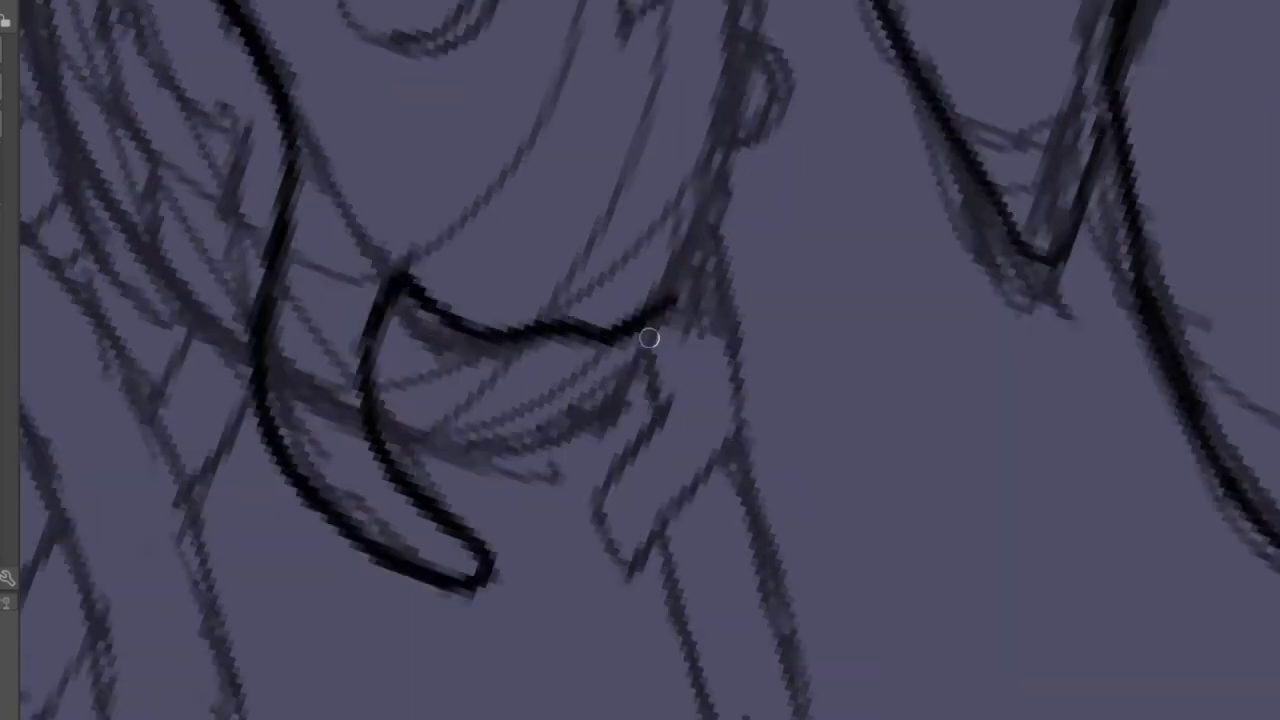
scroll(649, 339, down, 2)
mouse_move(586, 280)
mouse_down()
mouse_move(531, 377)
mouse_move(677, 220)
mouse_up()
scroll(677, 220, up, 2)
drag(615, 360, 594, 234)
drag(596, 150, 564, 281)
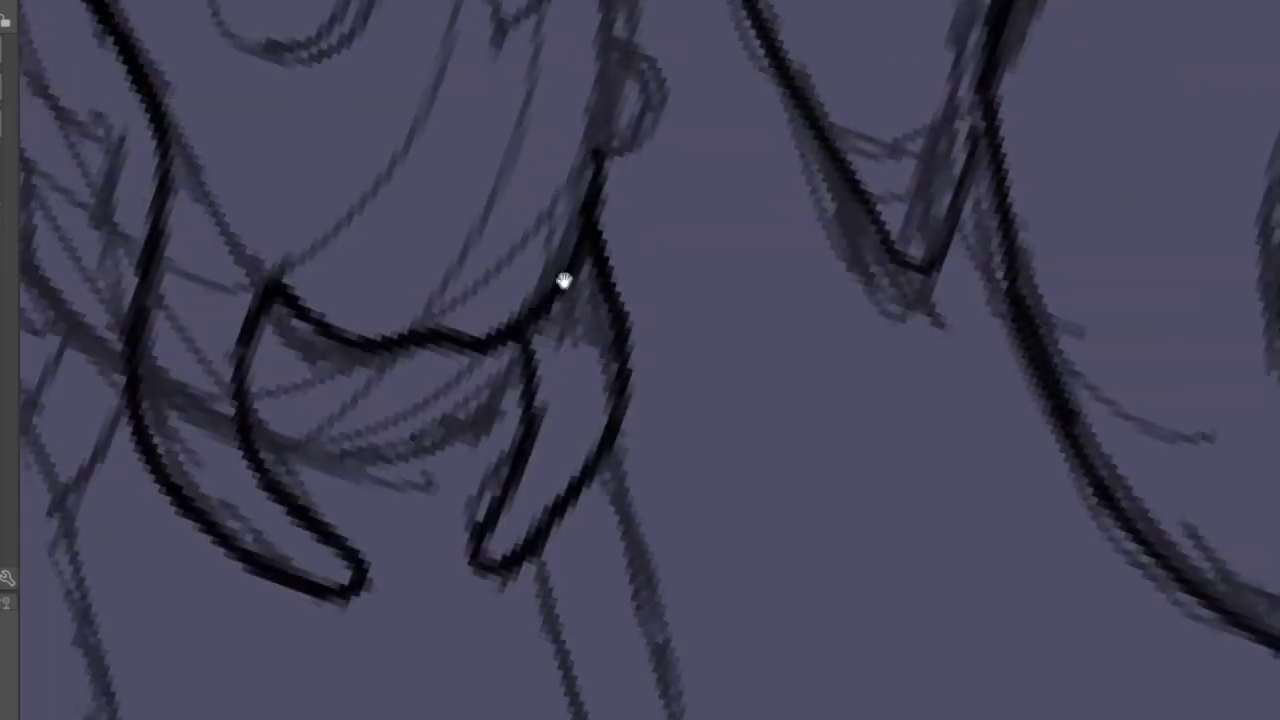
- Ink the small face's far side with its rounded bump, and outline its round eye
scroll(564, 281, down, 2)
scroll(506, 171, up, 2)
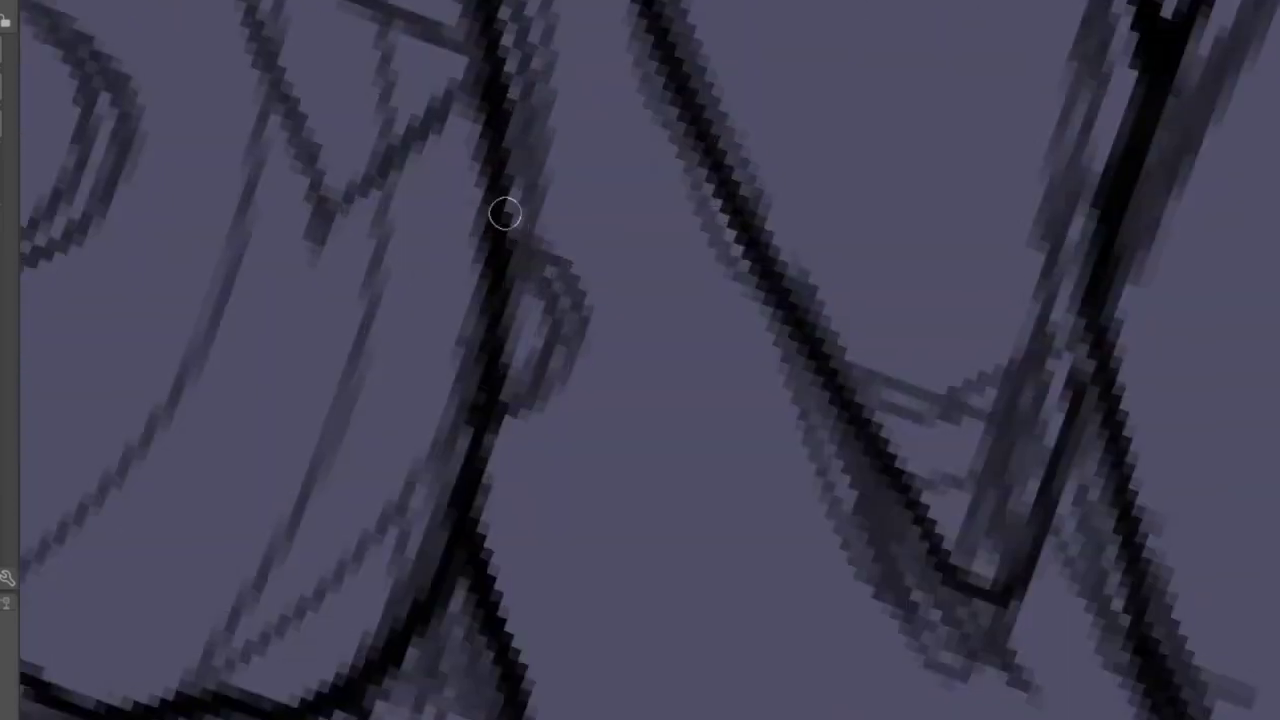
scroll(505, 213, down, 2)
scroll(391, 289, up, 2)
- Ink the triangular marking between the round eye and the far edge of the small face
mouse_move(391, 289)
mouse_down()
mouse_move(509, 403)
mouse_move(614, 317)
mouse_move(444, 232)
mouse_up()
scroll(516, 372, down, 2)
scroll(657, 320, up, 2)
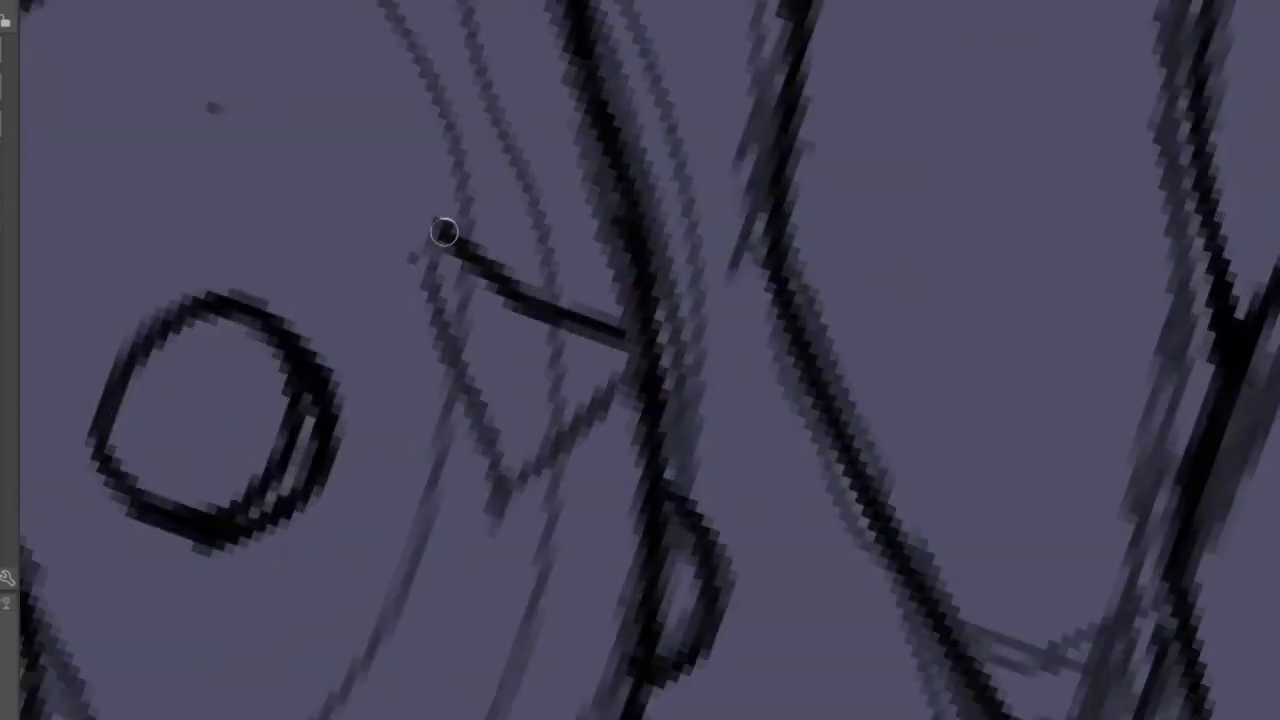
drag(481, 423, 628, 362)
scroll(452, 266, down, 2)
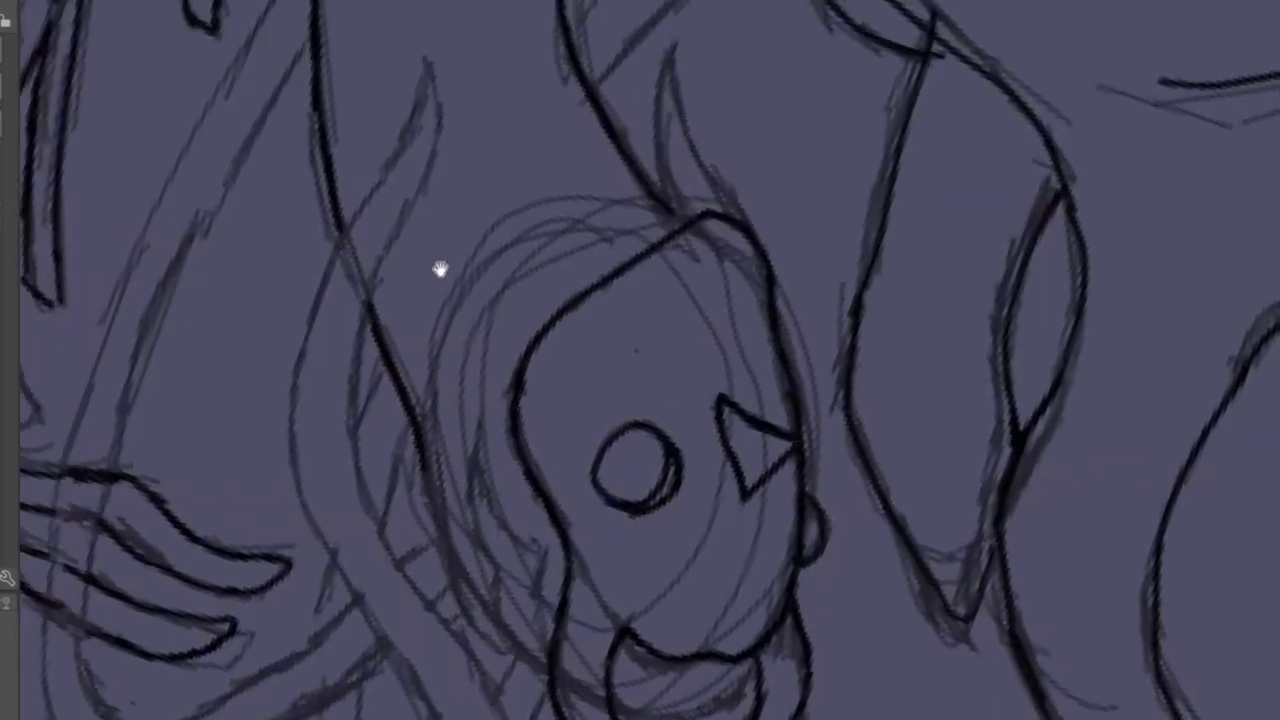
- Ink the inner edge of the long tendril beside the small face, from its crossing with the neck down to the tapered tip
scroll(437, 266, up, 2)
drag(500, 128, 505, 60)
scroll(477, 263, up, 1)
scroll(457, 463, down, 1)
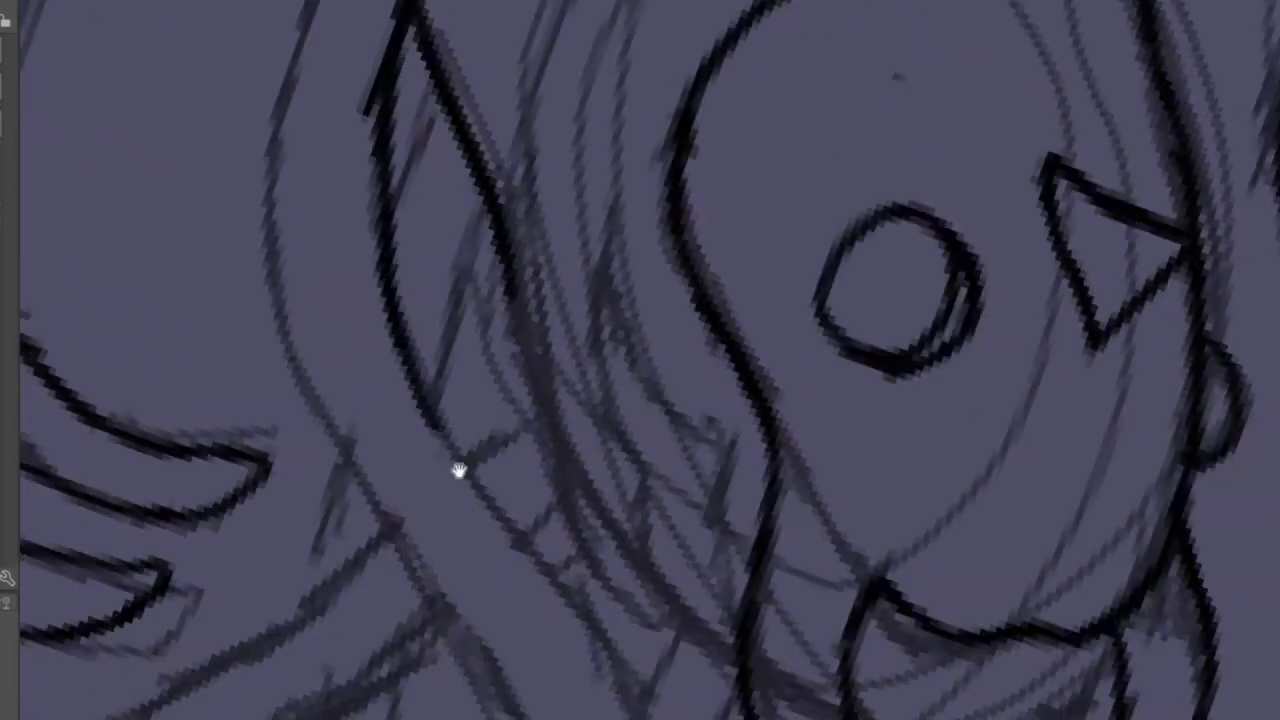
scroll(366, 286, down, 4)
scroll(316, 230, up, 1)
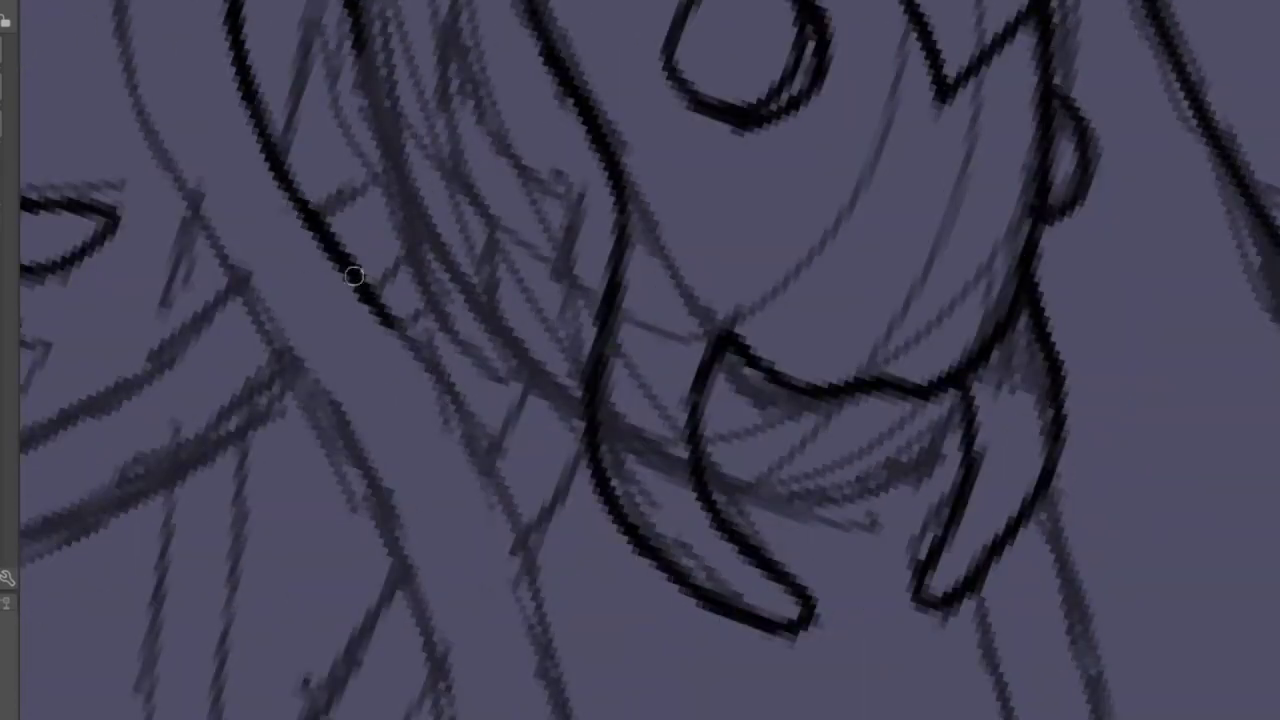
scroll(355, 265, down, 2)
drag(357, 257, 457, 557)
scroll(449, 486, up, 2)
scroll(449, 486, up, 1)
drag(392, 330, 479, 587)
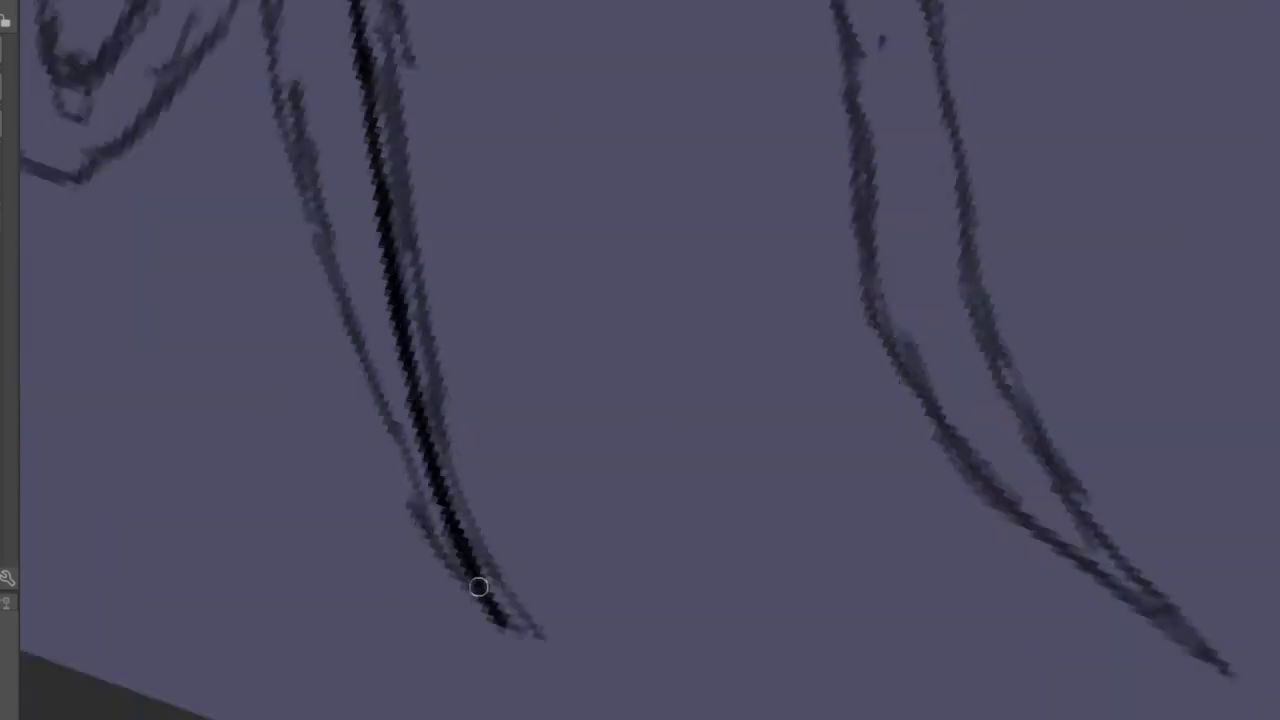
- Ink the outer edge of the near tendril from its tip up past the neck, completing its outline
scroll(337, 237, down, 2)
drag(313, 112, 410, 530)
scroll(371, 320, up, 1)
scroll(466, 541, up, 1)
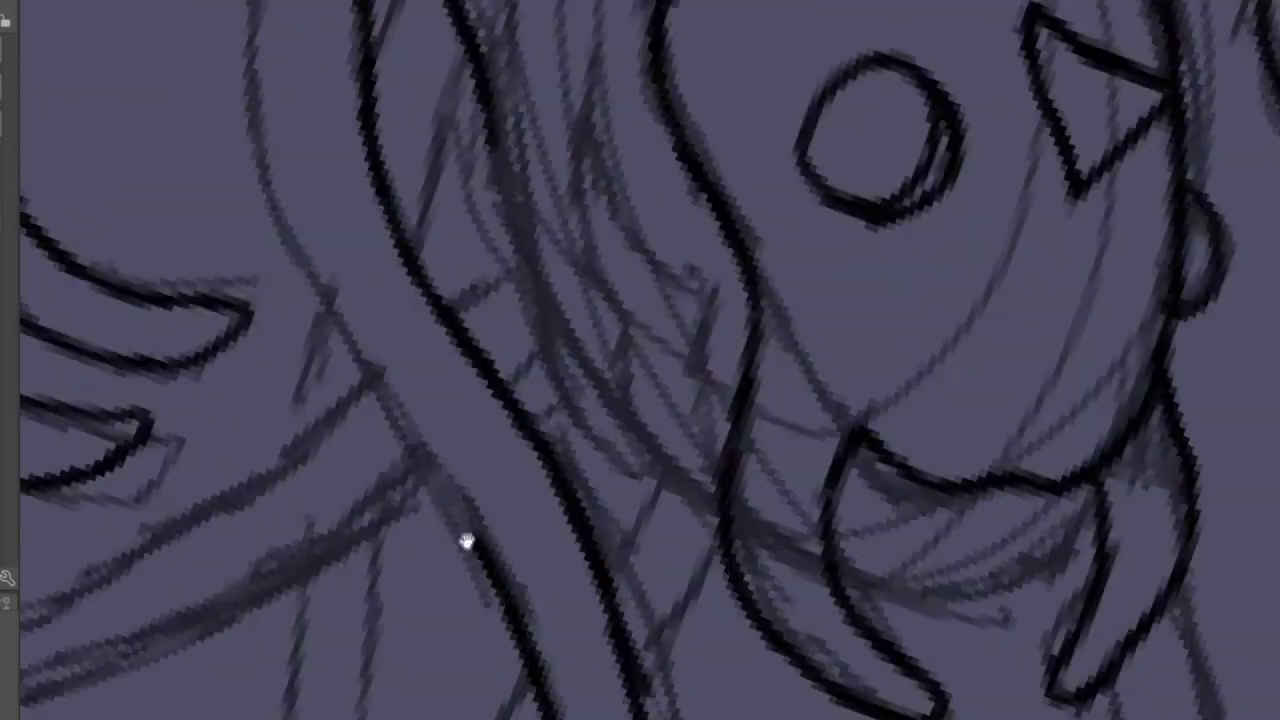
scroll(466, 541, down, 2)
mouse_move(245, 70)
mouse_down()
mouse_move(303, 277)
mouse_move(495, 568)
mouse_up()
scroll(343, 380, up, 3)
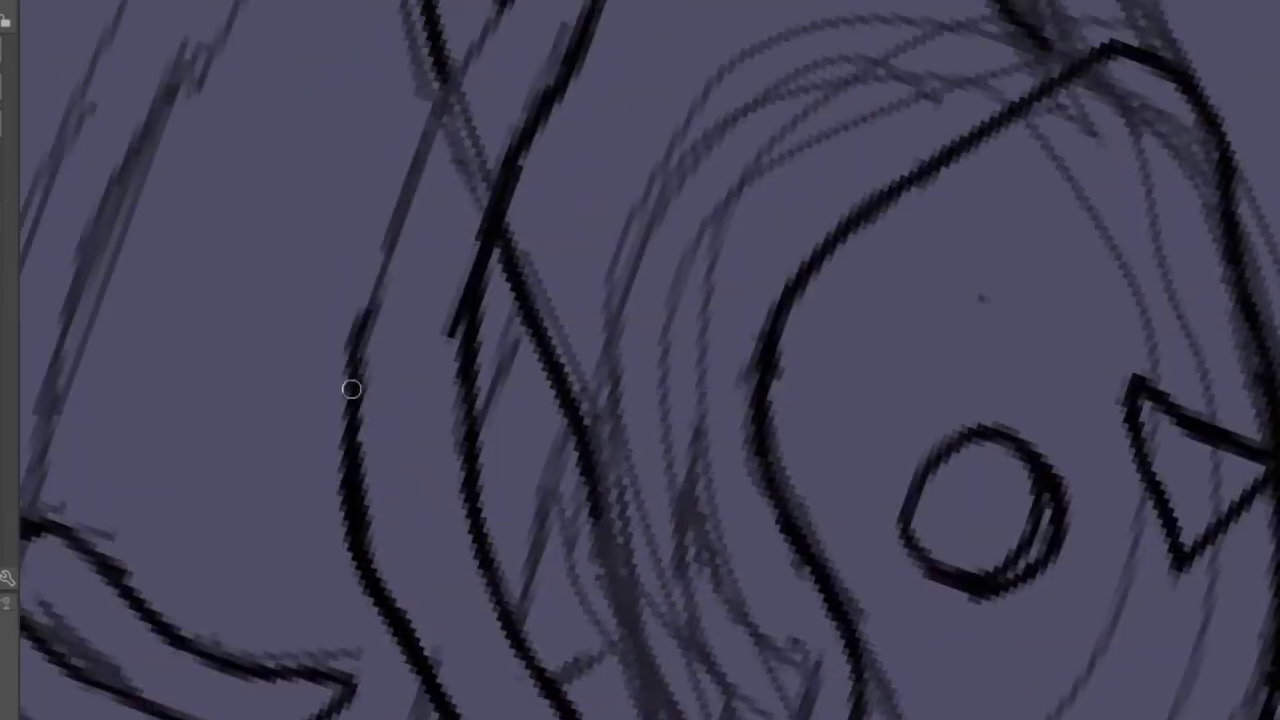
scroll(351, 389, down, 4)
scroll(658, 293, up, 3)
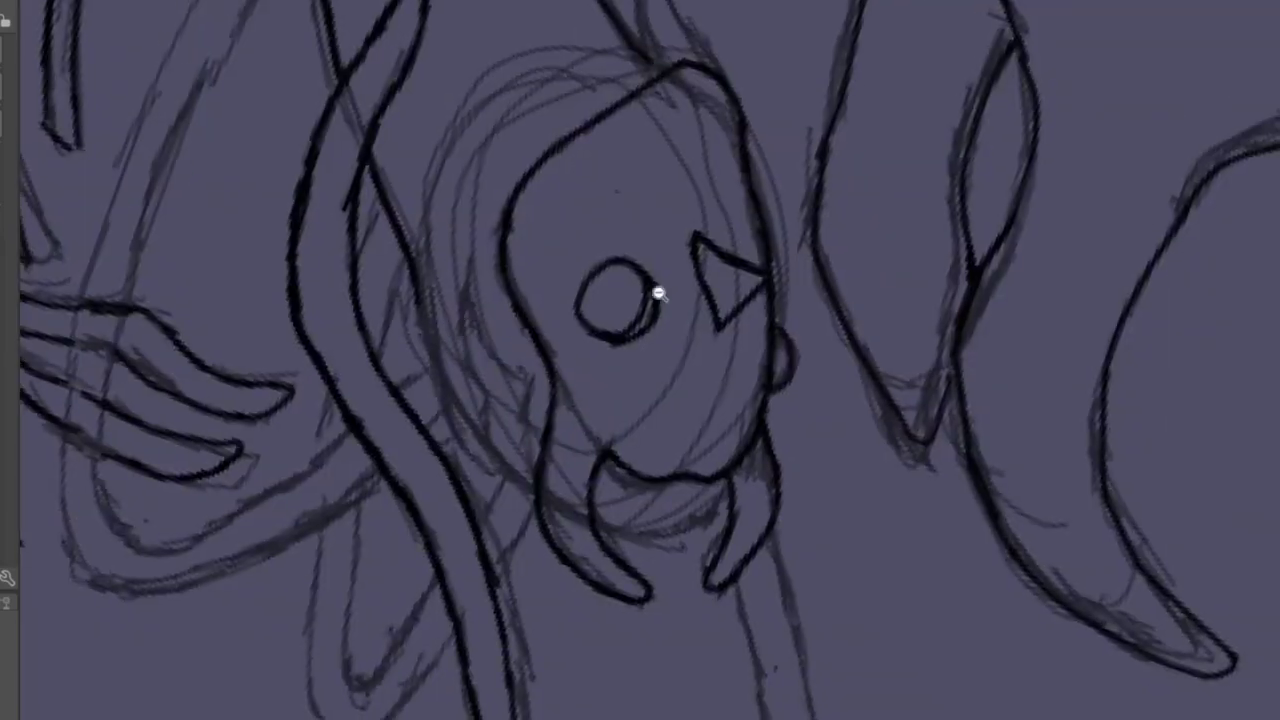
- Ink both edges of the far tendril, from its point above the small head to the tapered tip below the far tusk
scroll(610, 297, up, 2)
scroll(502, 264, down, 3)
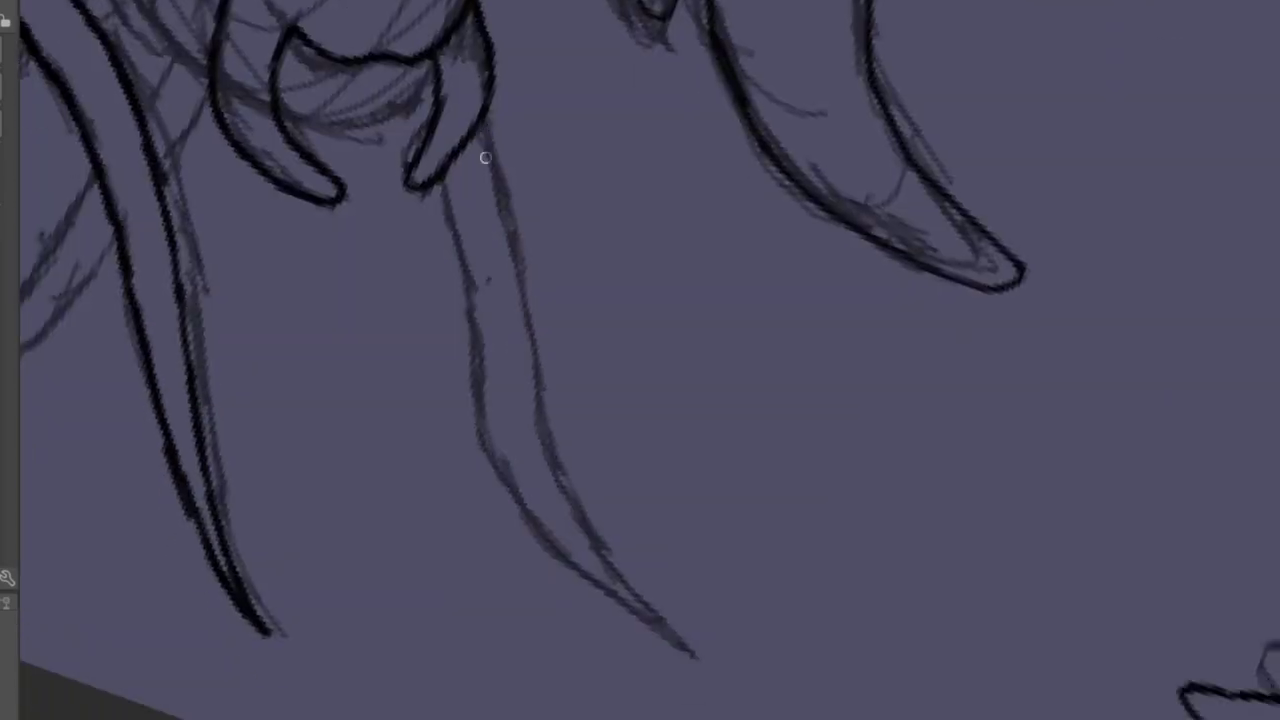
scroll(503, 180, down, 1)
drag(503, 180, 603, 560)
drag(534, 240, 523, 393)
drag(548, 476, 612, 585)
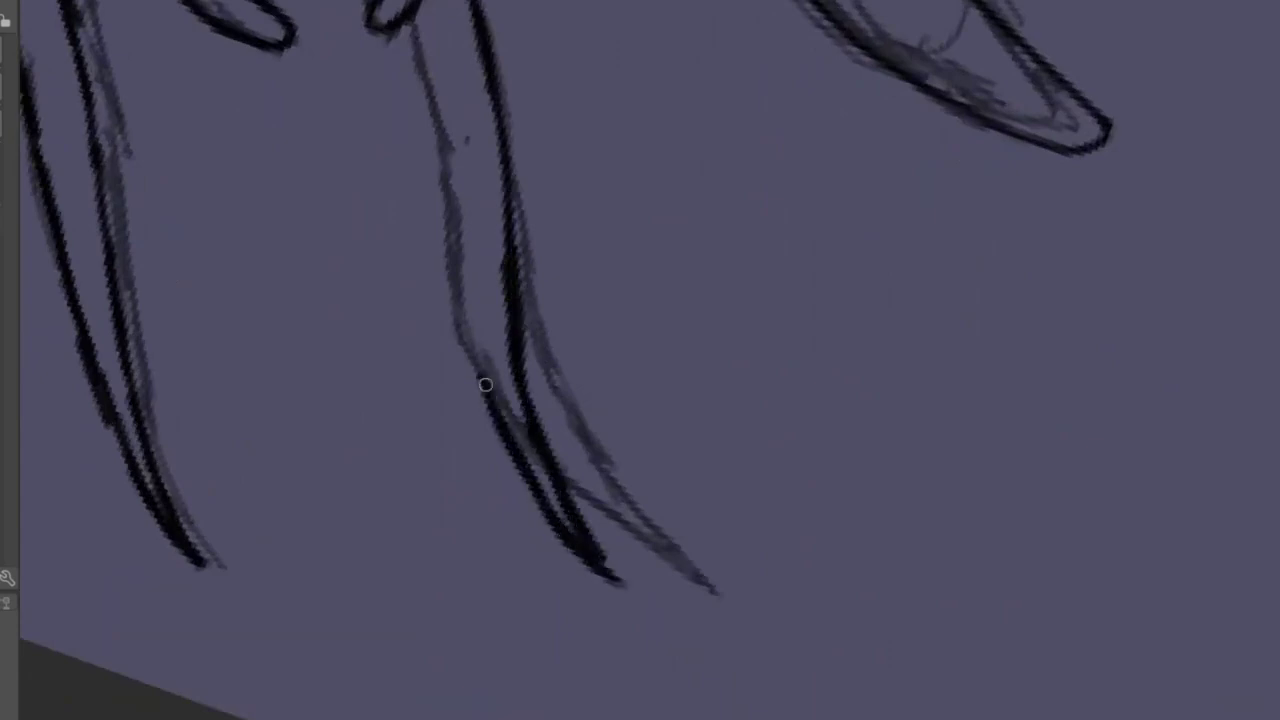
scroll(486, 380, up, 2)
mouse_move(512, 342)
mouse_down()
mouse_move(534, 505)
mouse_move(530, 472)
mouse_up()
scroll(523, 449, up, 2)
drag(501, 329, 487, 292)
scroll(494, 370, up, 2)
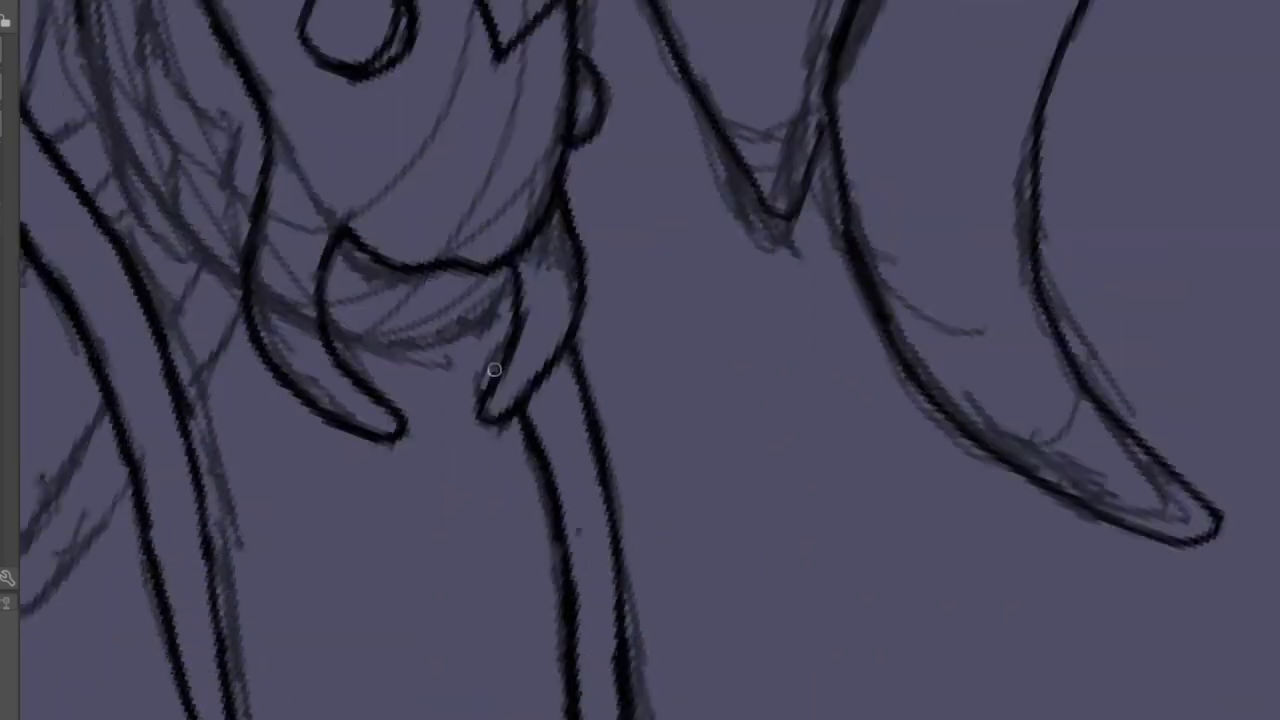
- Ink the curved chin between the small face's tusks and the jagged edge of the marking behind its jaw
scroll(494, 371, up, 6)
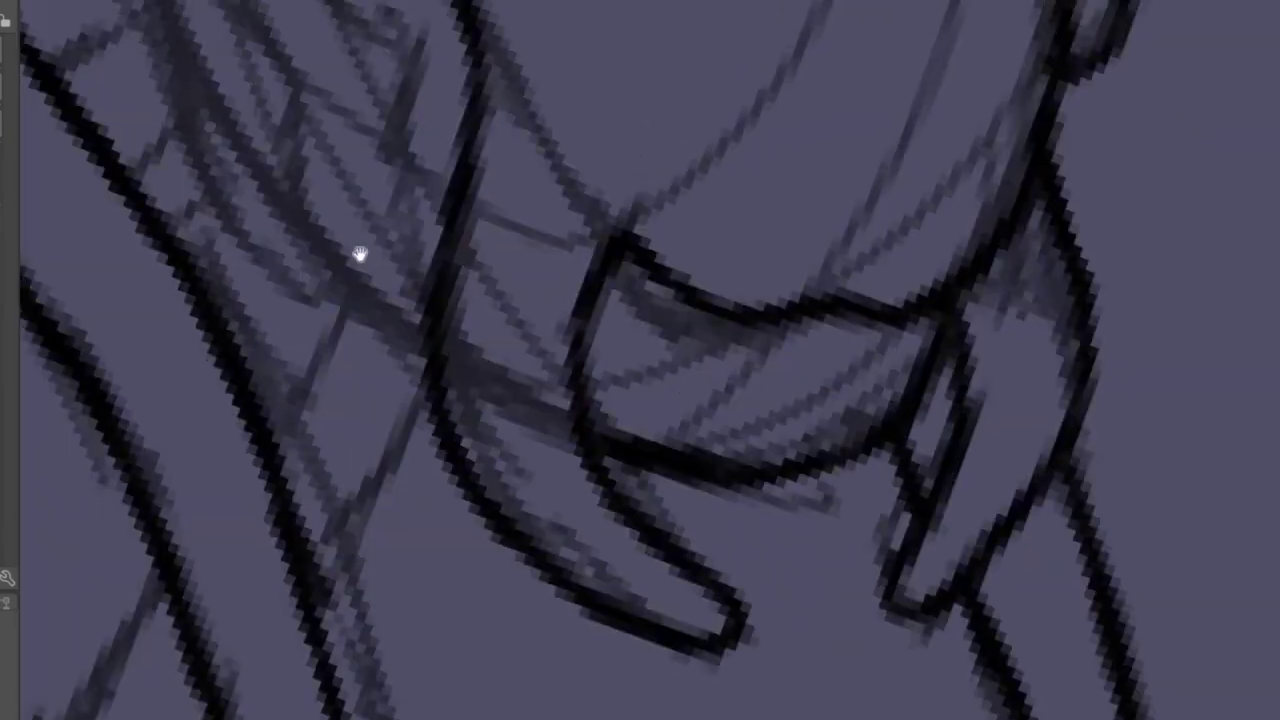
scroll(360, 254, down, 3)
drag(512, 490, 474, 297)
scroll(474, 297, down, 2)
drag(500, 446, 423, 186)
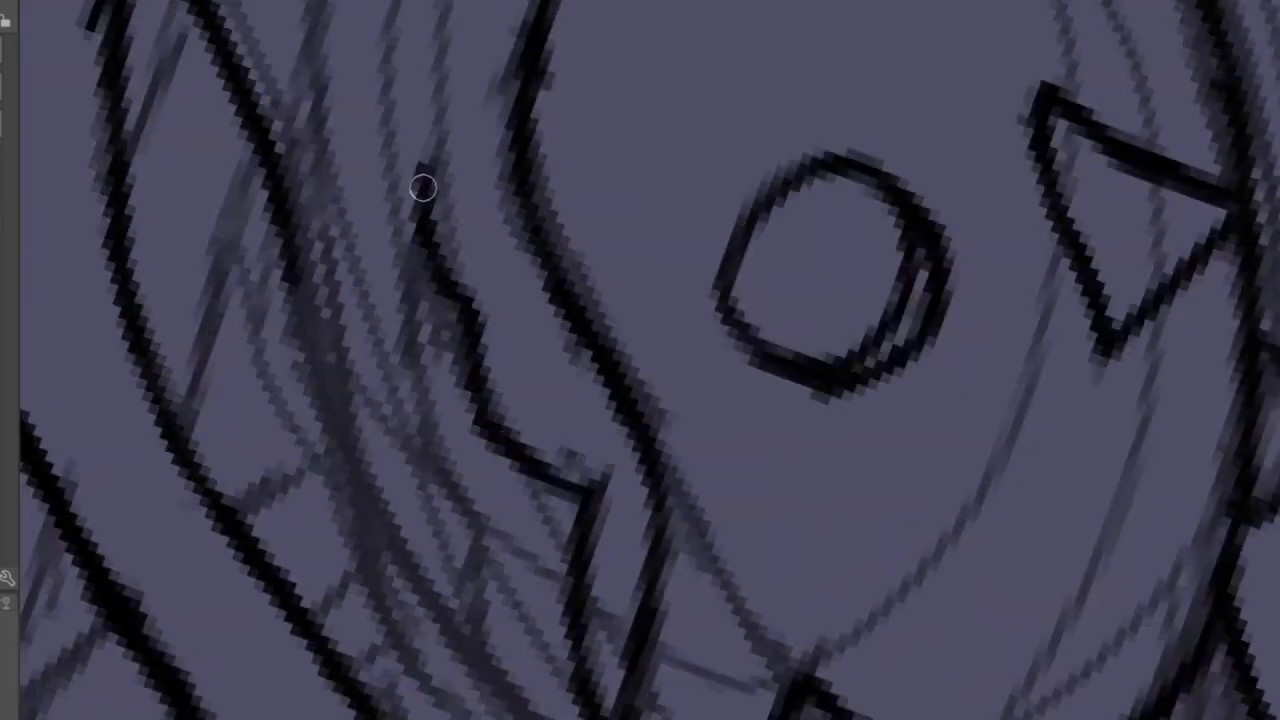
- Ink the second edge of the jagged marking and extend the neck line down to the base of the near tusk
scroll(415, 303, up, 3)
scroll(483, 423, down, 2)
mouse_move(415, 303)
mouse_down()
mouse_move(500, 455)
mouse_move(555, 500)
mouse_up()
scroll(346, 297, down, 2)
scroll(346, 297, up, 2)
drag(345, 190, 409, 409)
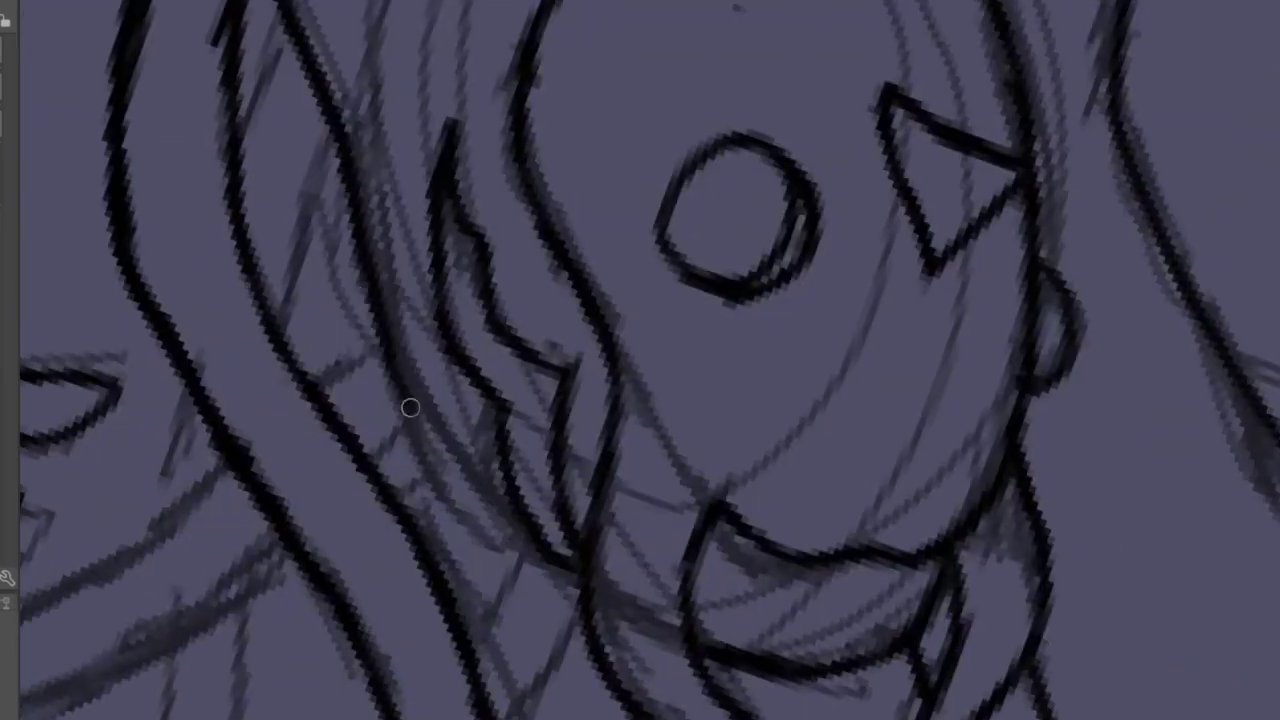
scroll(409, 409, up, 2)
drag(390, 365, 525, 500)
scroll(480, 477, down, 3)
scroll(477, 471, up, 4)
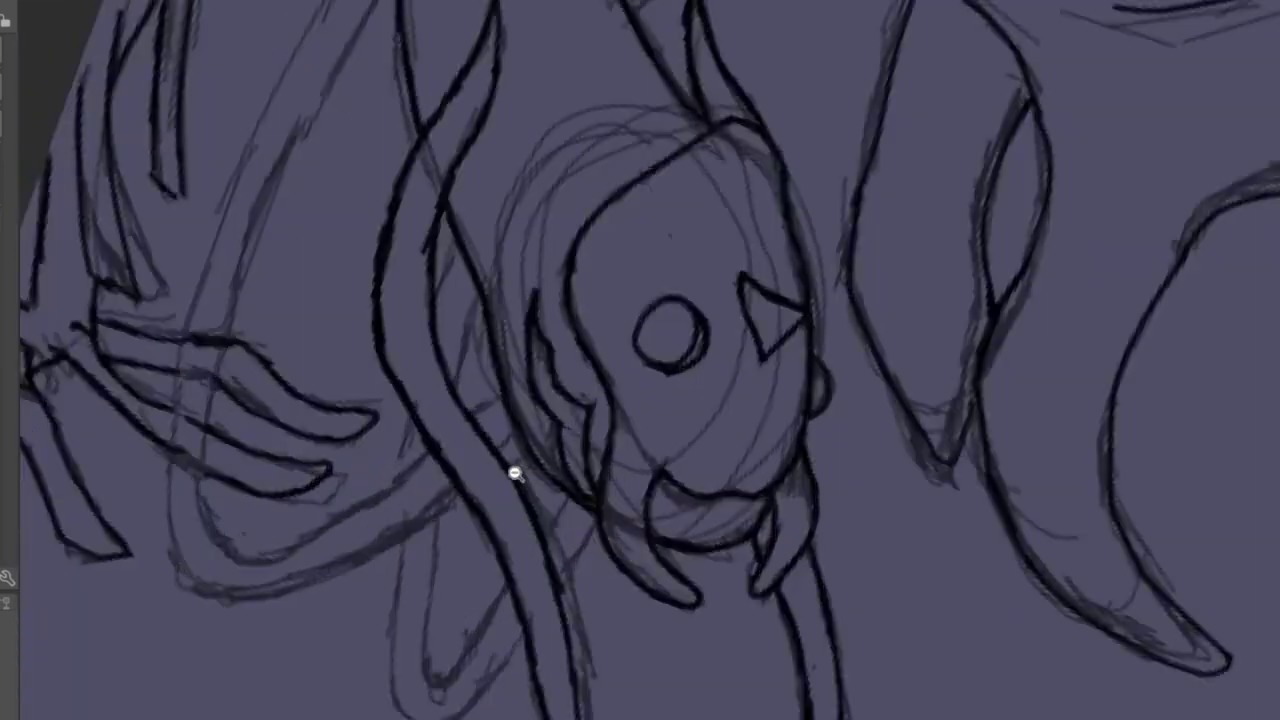
- Ink a short connecting line between the neck and the near tendril, and the inner edge of the large loop crossing the hand
drag(470, 398, 688, 285)
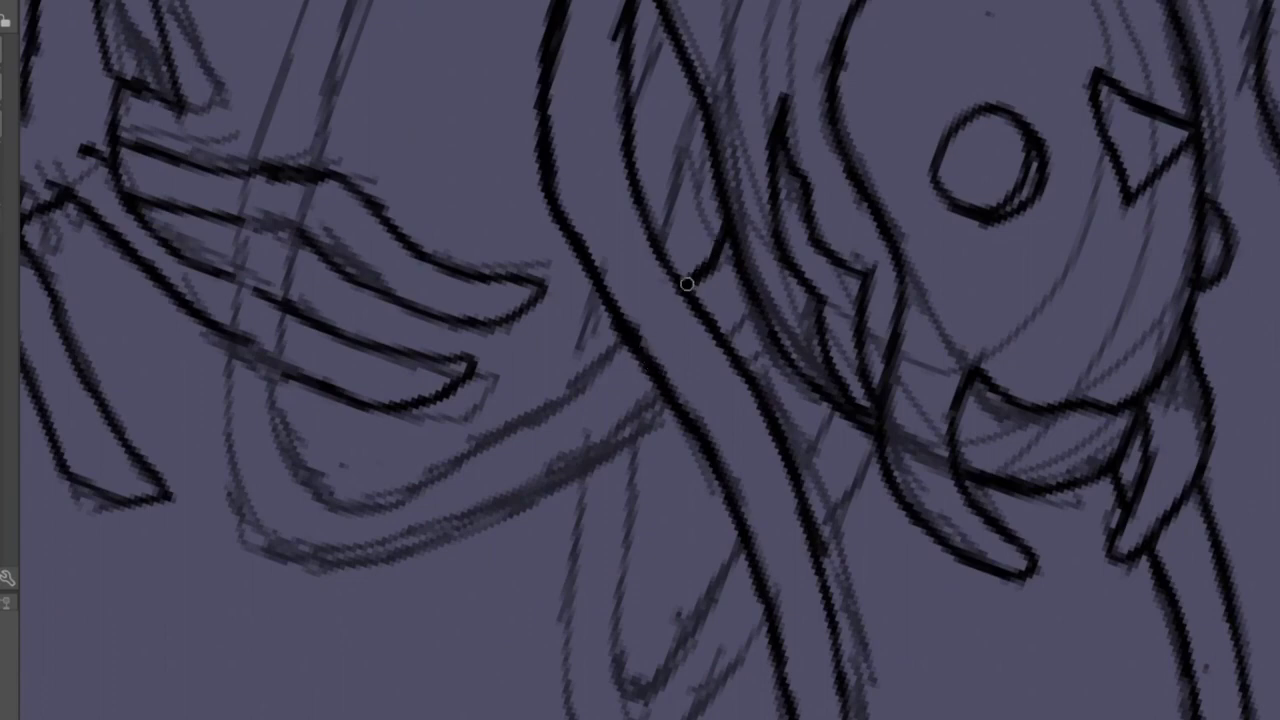
scroll(687, 284, down, 2)
mouse_move(720, 340)
mouse_down()
mouse_move(453, 324)
mouse_move(446, 312)
mouse_move(570, 137)
mouse_up()
scroll(477, 437, up, 3)
scroll(465, 355, down, 1)
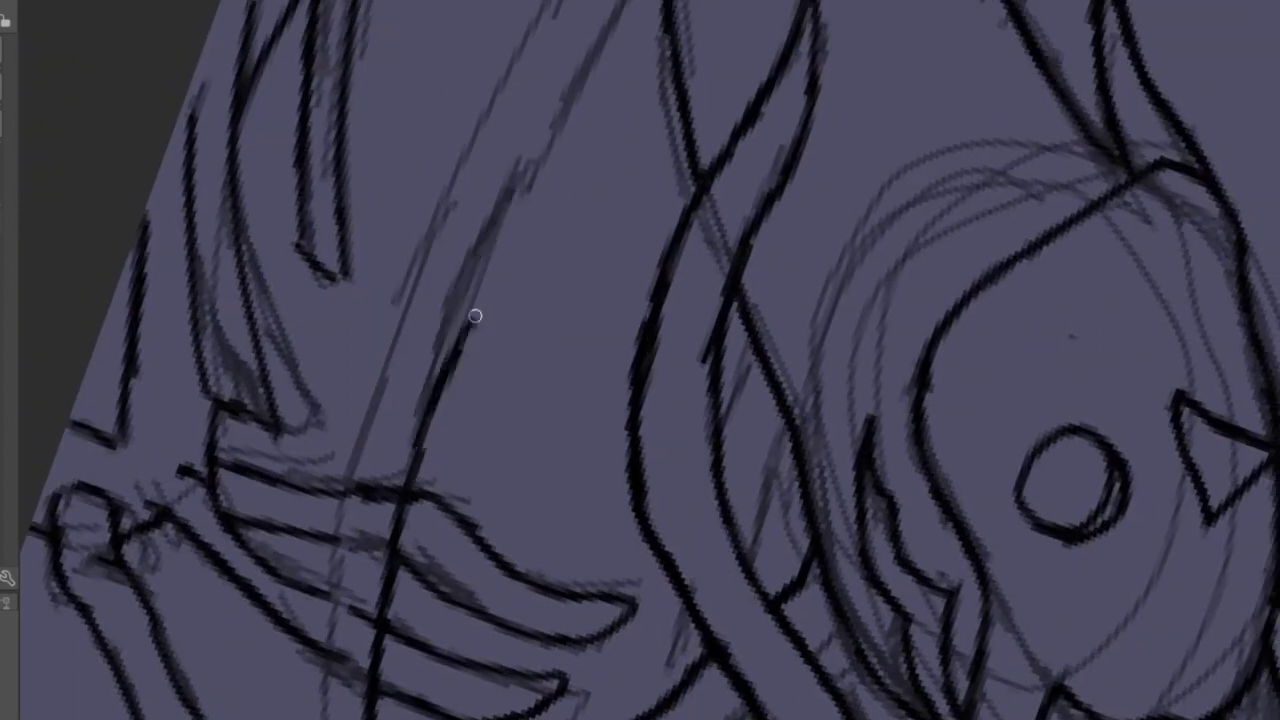
scroll(423, 417, up, 2)
drag(445, 385, 556, 240)
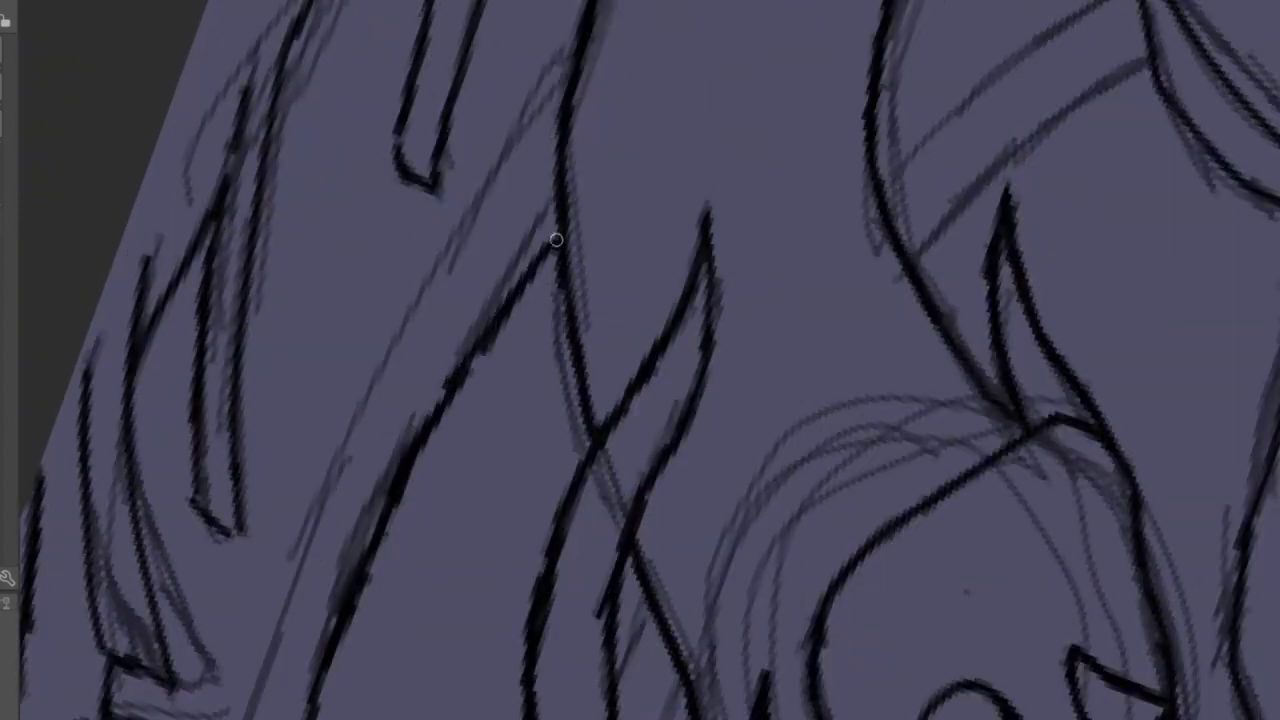
- Ink the large loop's outer edge from the neck down across the fingers and around the bend to the near tendril
drag(558, 170, 414, 286)
scroll(491, 137, up, 1)
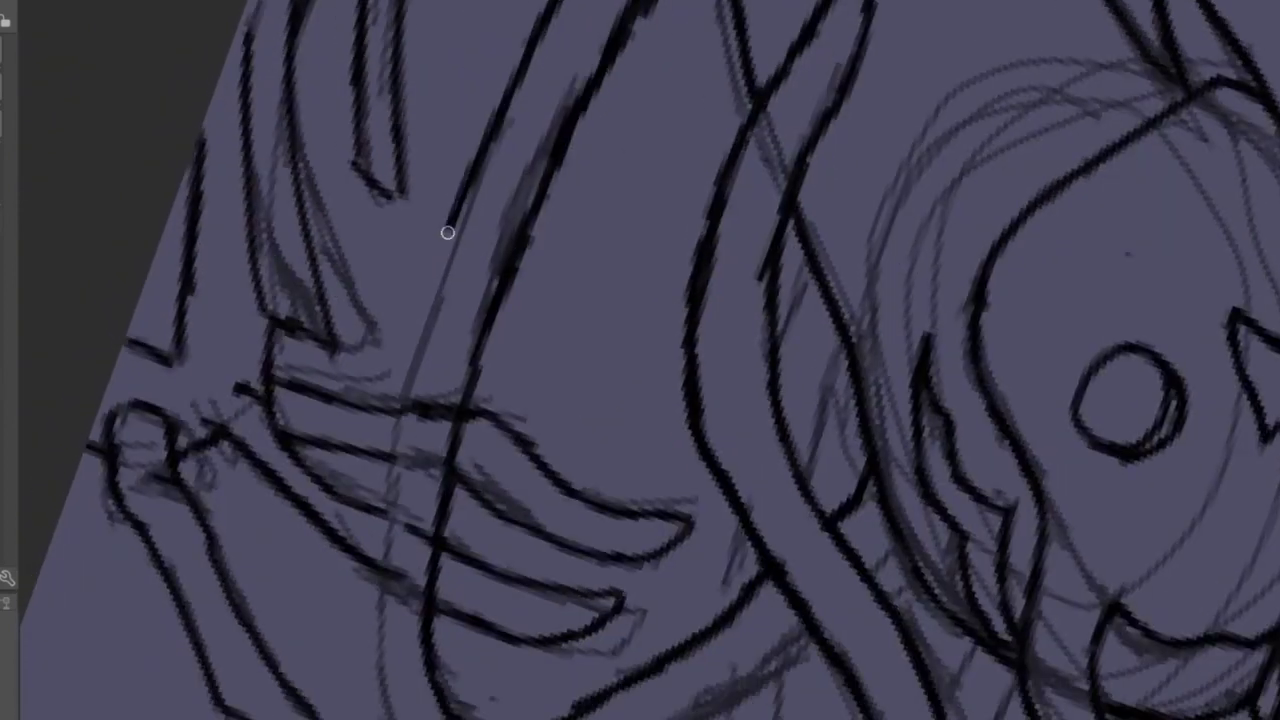
drag(446, 229, 397, 397)
scroll(397, 397, down, 1)
drag(432, 206, 388, 474)
scroll(388, 474, down, 1)
drag(377, 303, 491, 489)
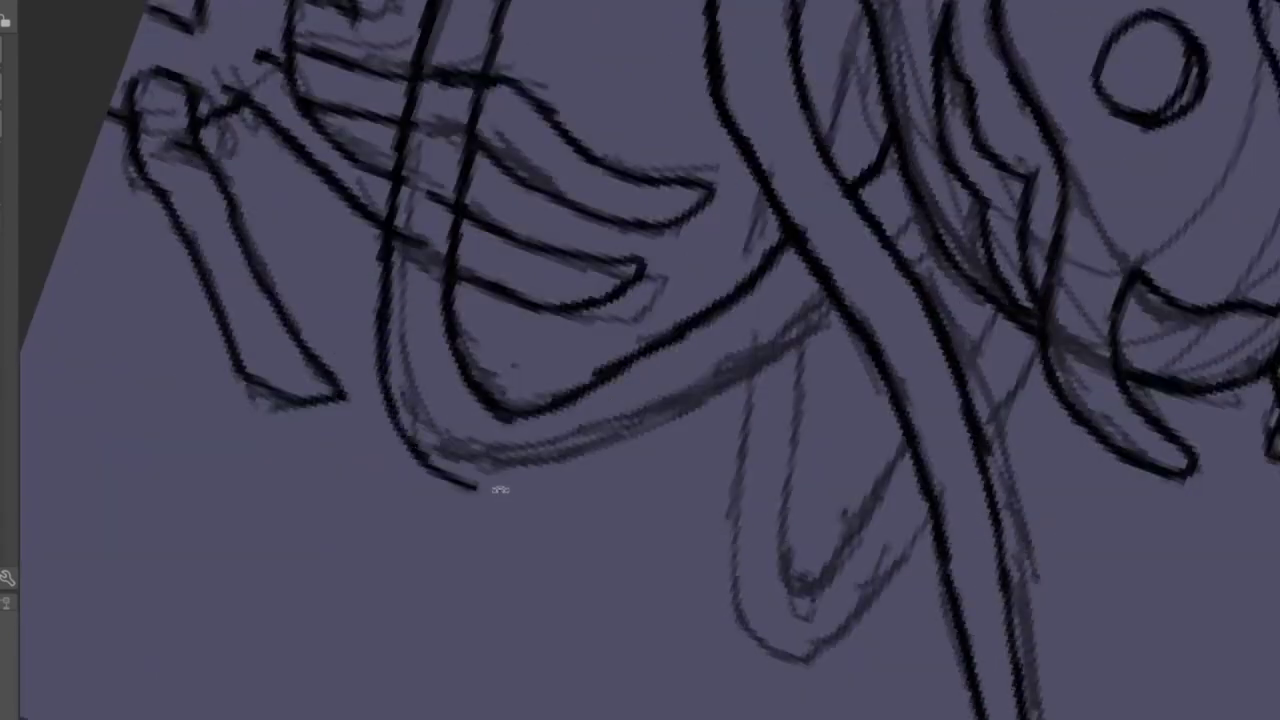
scroll(597, 559, up, 1)
mouse_move(790, 268)
mouse_down()
mouse_move(600, 480)
mouse_move(505, 560)
mouse_up()
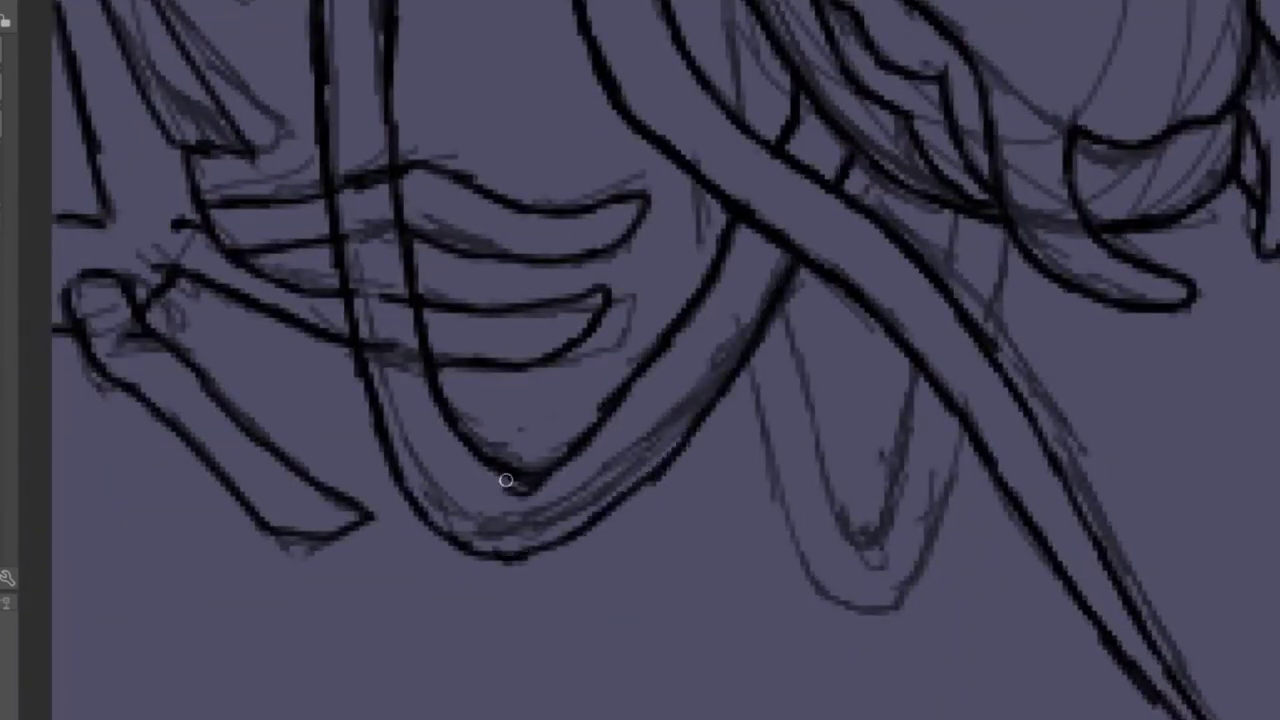
- Redraw the inner bend of the large loop as a lower, smoother curve and remove the previous line
drag(425, 365, 532, 487)
scroll(454, 411, up, 1)
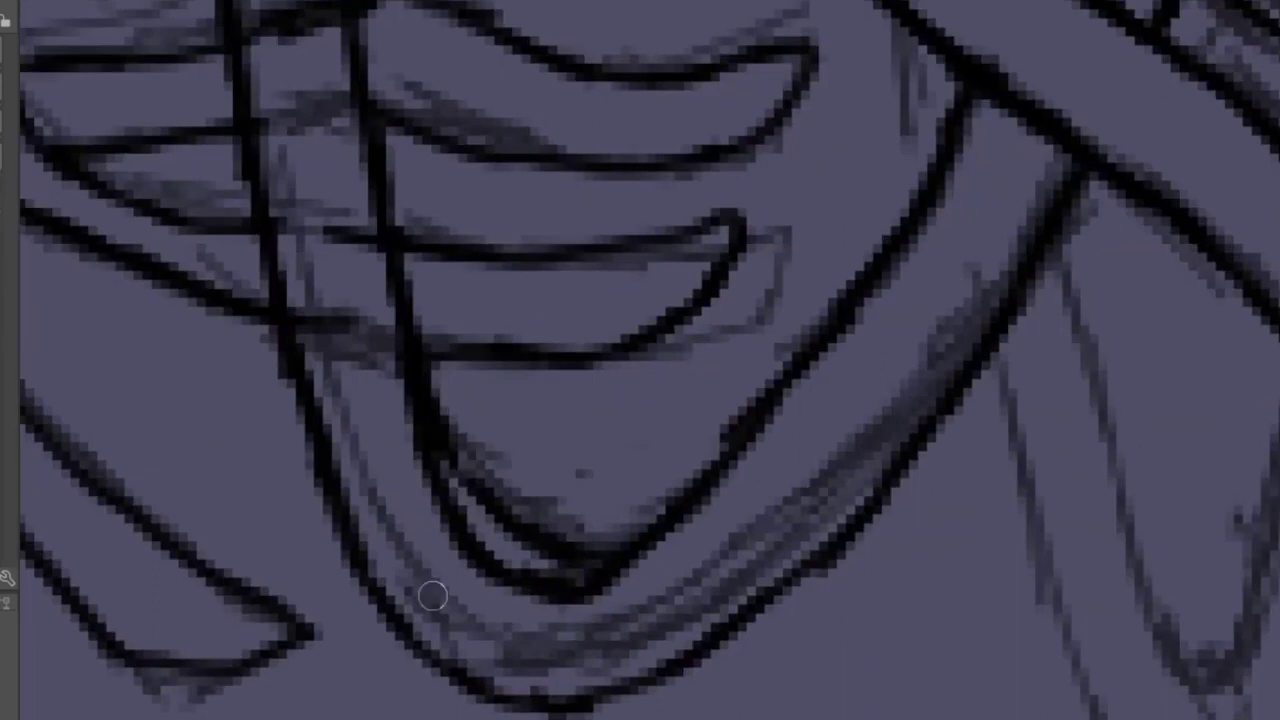
scroll(432, 596, down, 1)
scroll(480, 491, up, 1)
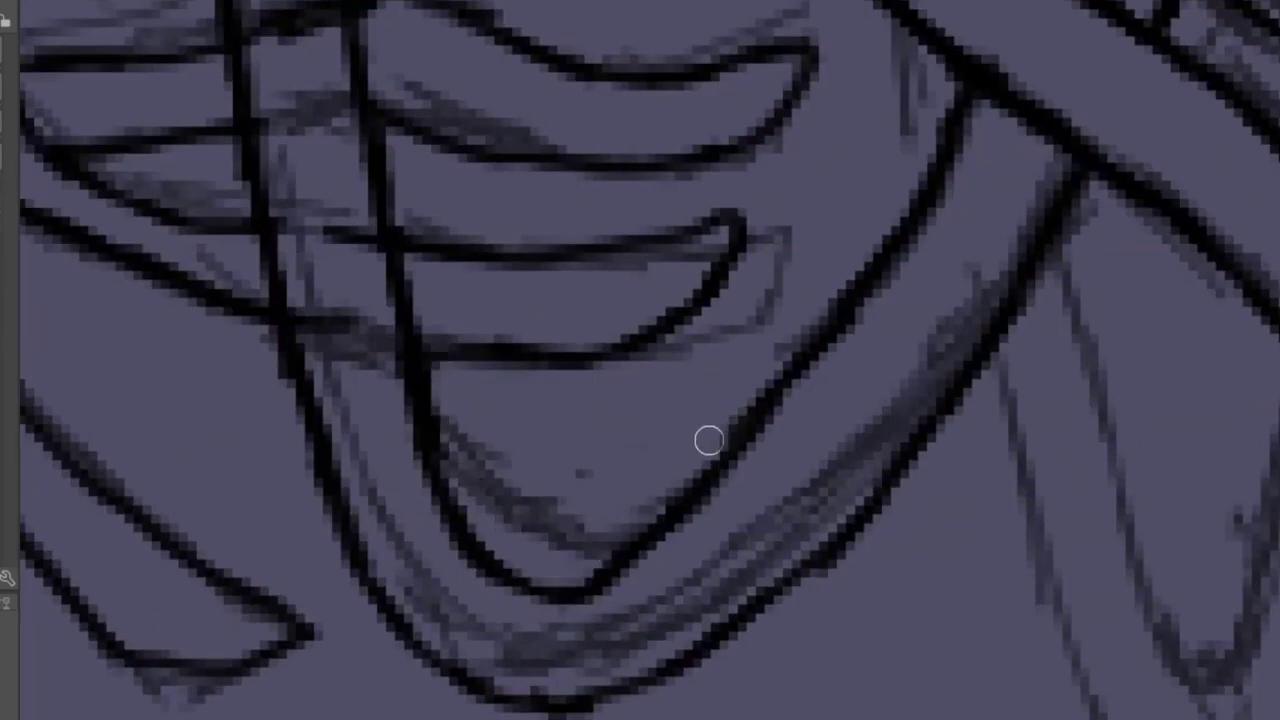
scroll(624, 537, down, 5)
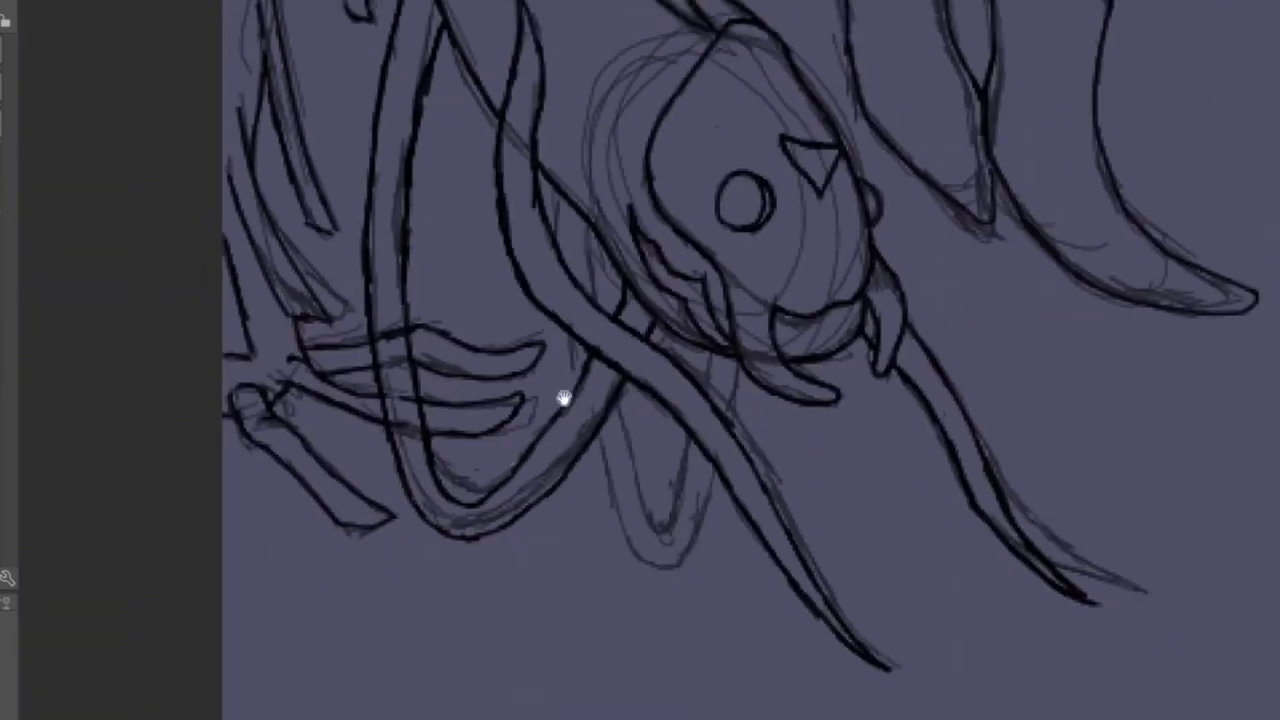
- Ink the inner and outer edges of the narrow U-shaped loop hanging below the near tendril
scroll(564, 398, up, 3)
mouse_move(650, 155)
mouse_down()
mouse_move(631, 266)
mouse_move(534, 506)
mouse_move(414, 304)
mouse_up()
scroll(631, 266, down, 1)
scroll(409, 271, up, 1)
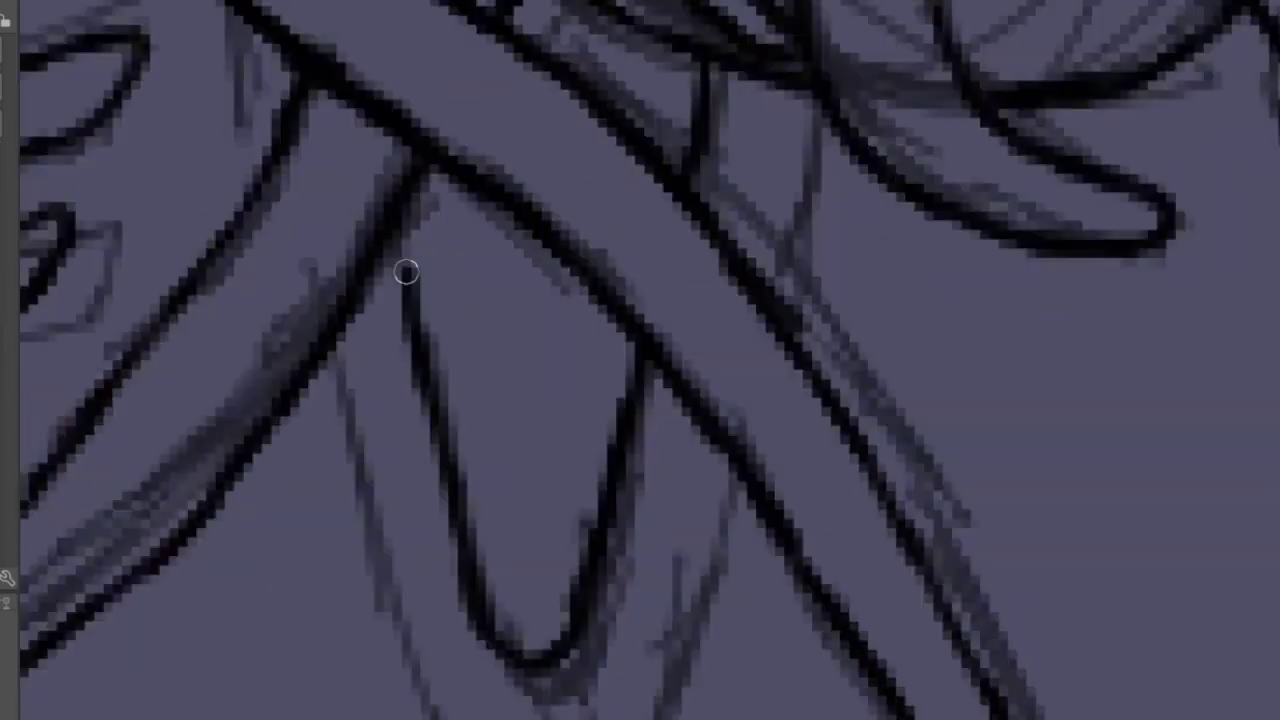
scroll(409, 271, up, 2)
drag(670, 110, 636, 334)
scroll(636, 334, down, 2)
drag(600, 271, 457, 386)
drag(300, 100, 409, 363)
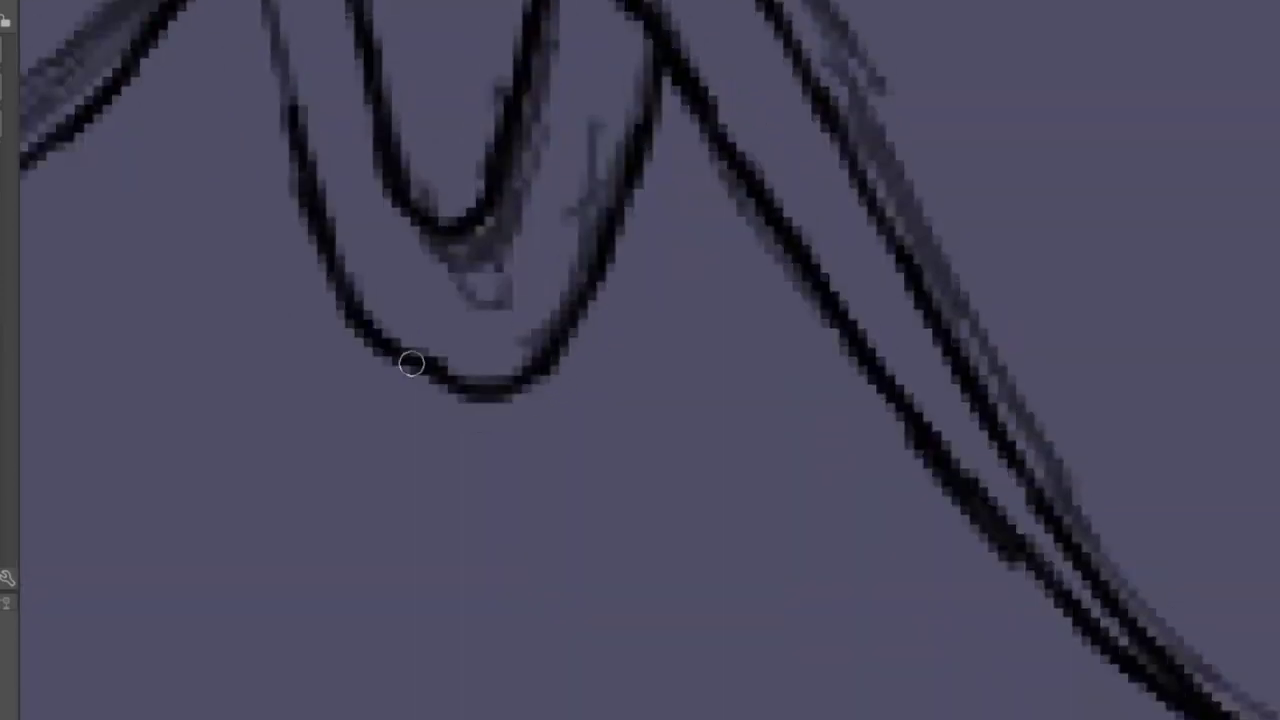
- Ink the remaining short loop segments visible between the neck and the near tendril, joining them to the surrounding outlines
scroll(409, 363, up, 2)
scroll(473, 331, up, 2)
drag(300, 150, 340, 350)
scroll(326, 217, up, 2)
scroll(326, 217, up, 1)
drag(275, 15, 302, 160)
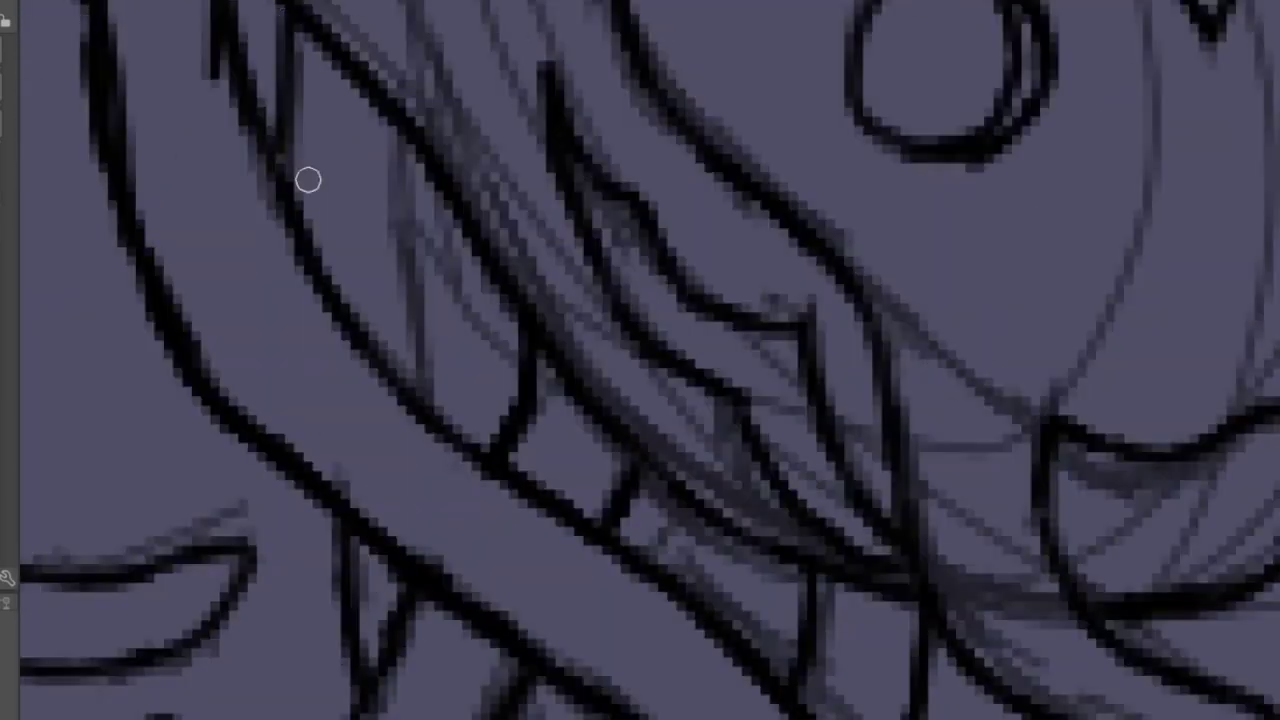
drag(408, 256, 427, 172)
scroll(357, 371, down, 3)
scroll(506, 129, up, 3)
- Ink the two edges of the slanted band crossing the opening between the neck's inner curve and the chest
drag(518, 72, 498, 170)
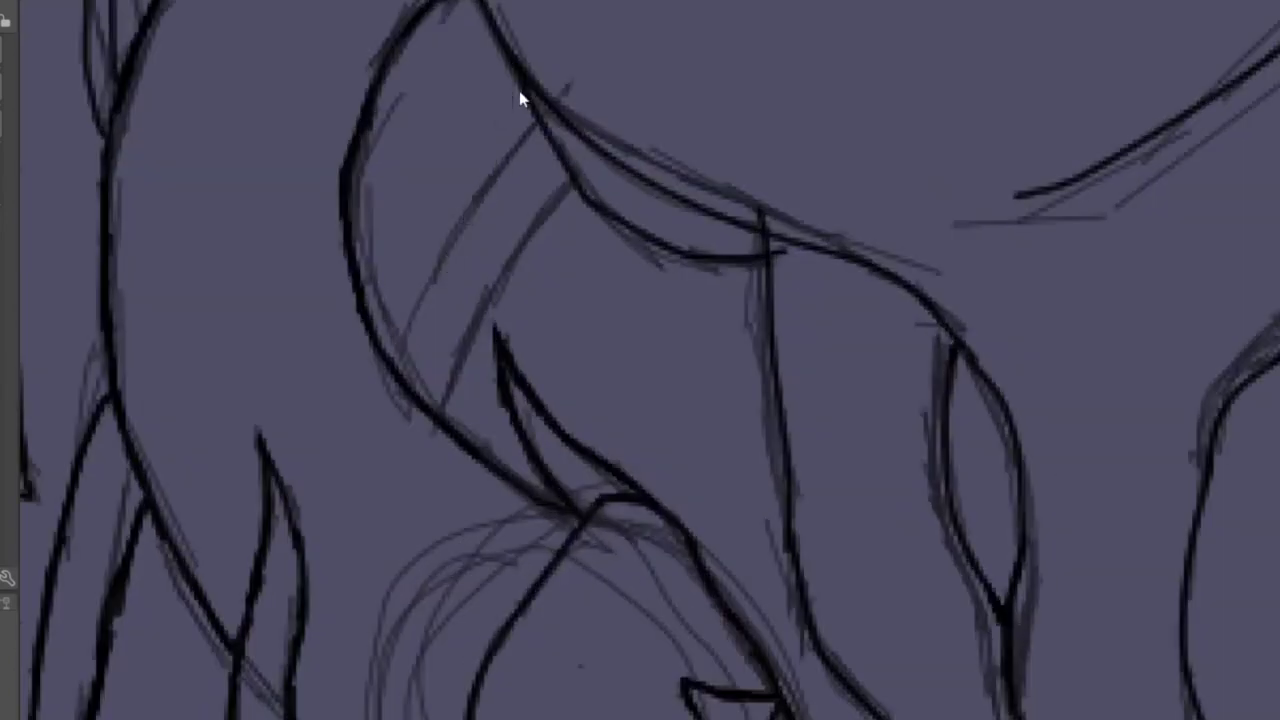
scroll(412, 420, down, 2)
scroll(465, 263, up, 1)
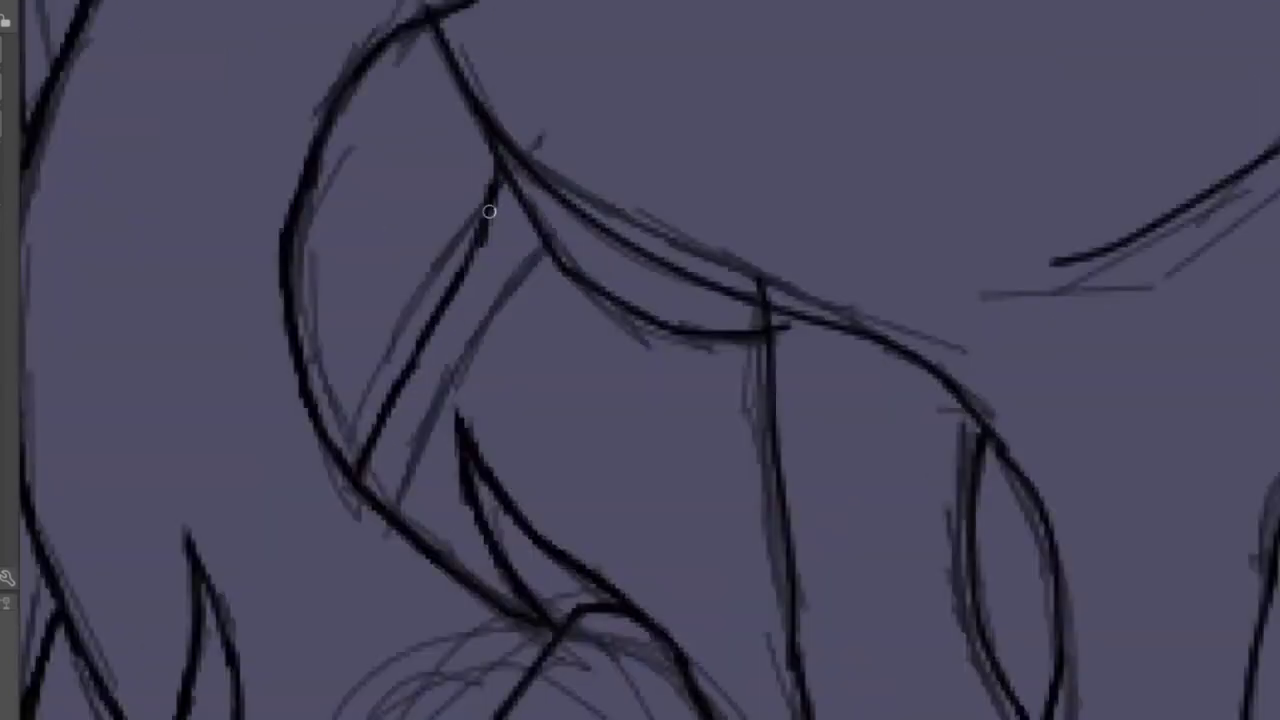
scroll(486, 209, down, 3)
scroll(436, 417, up, 3)
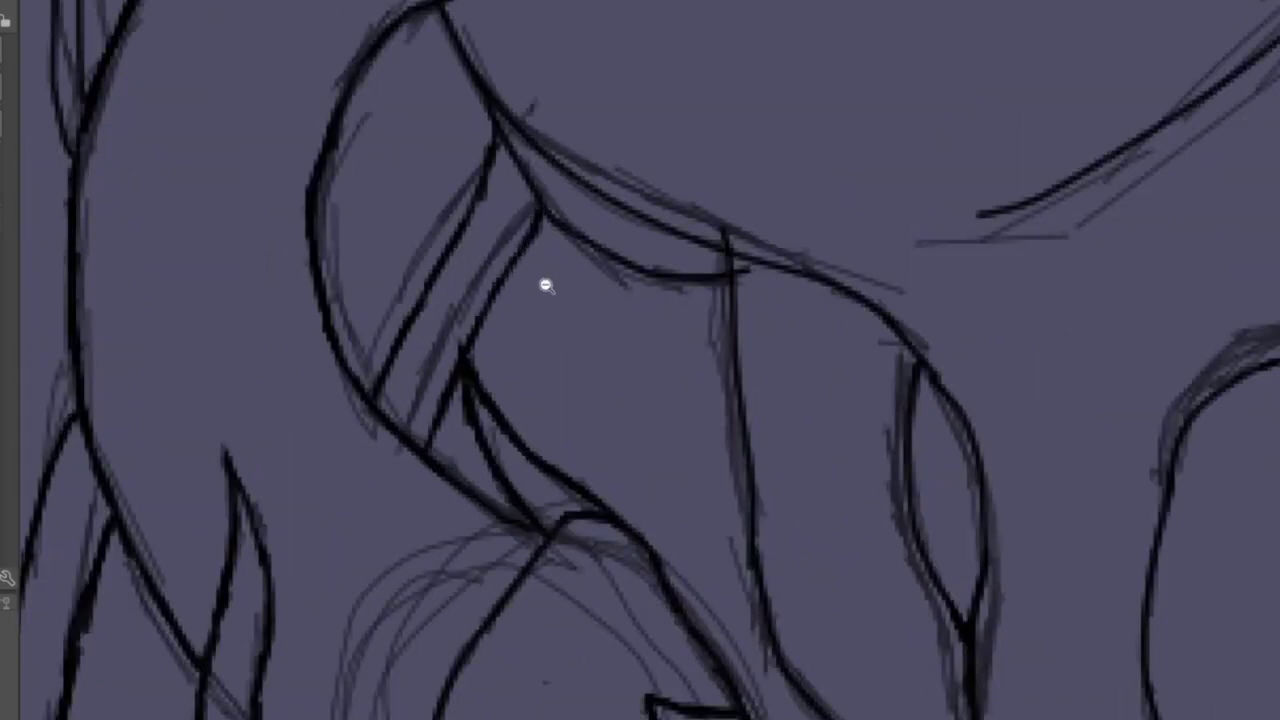
scroll(545, 286, down, 3)
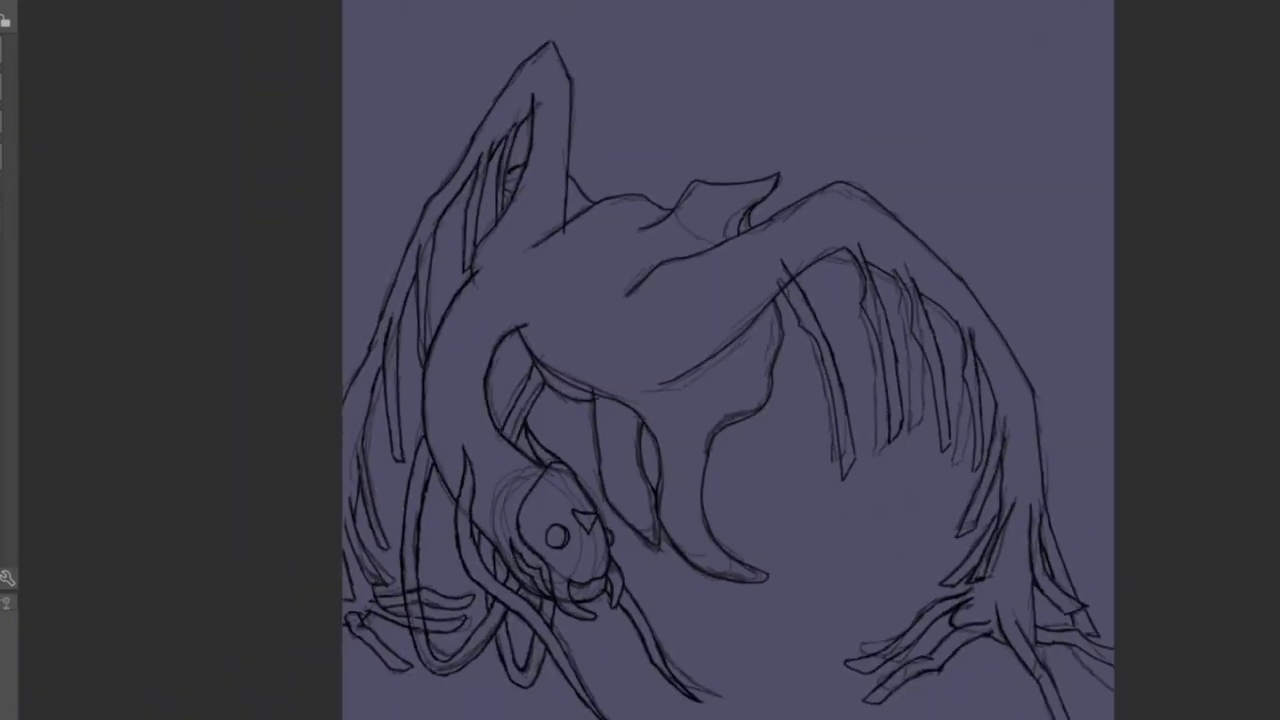
- Erase the finger lines overlapping the inside of the large loop and hide the rough sketch
scroll(381, 641, up, 3)
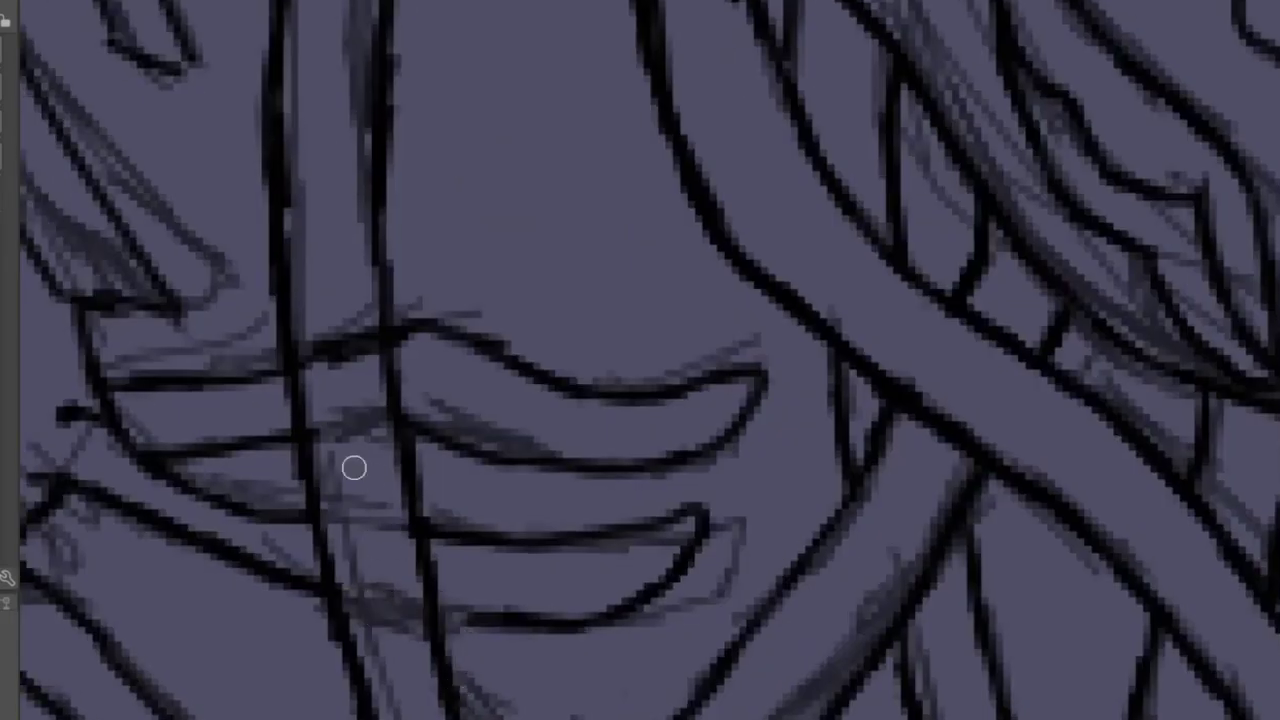
mouse_move(370, 347)
mouse_down()
mouse_move(300, 237)
mouse_move(474, 414)
mouse_move(411, 260)
mouse_up()
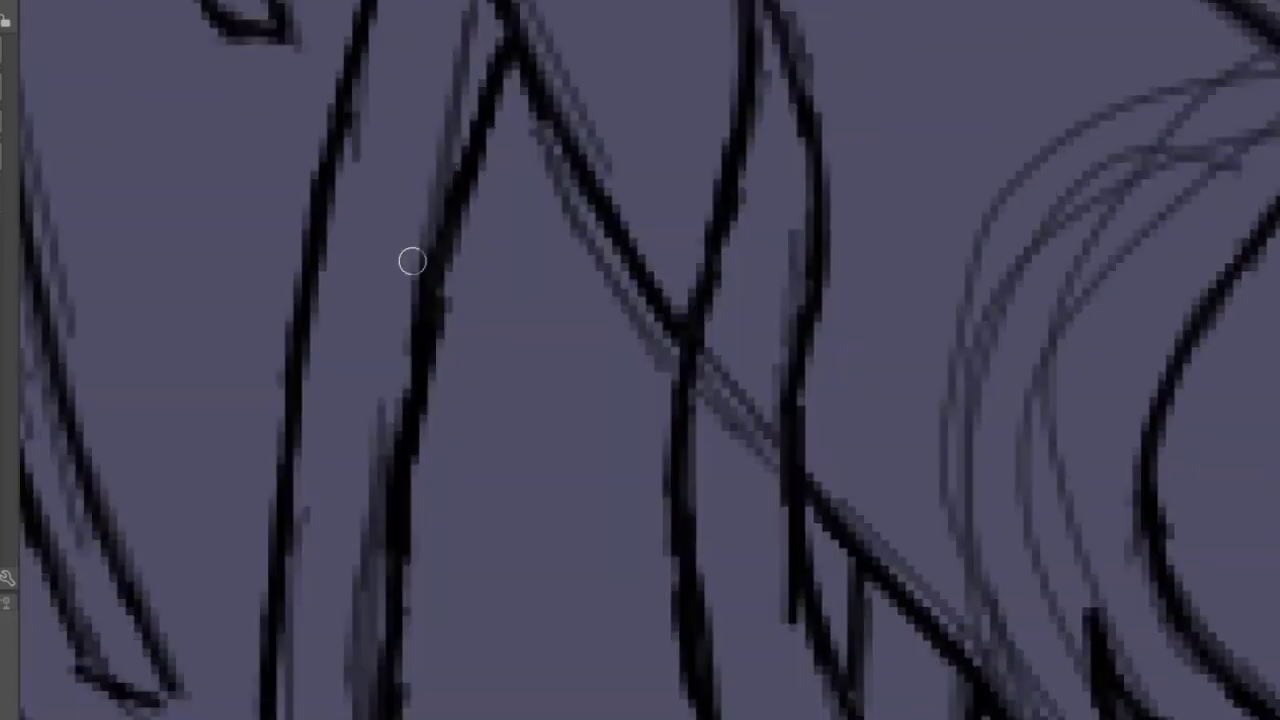
scroll(427, 502, down, 3)
scroll(278, 332, up, 3)
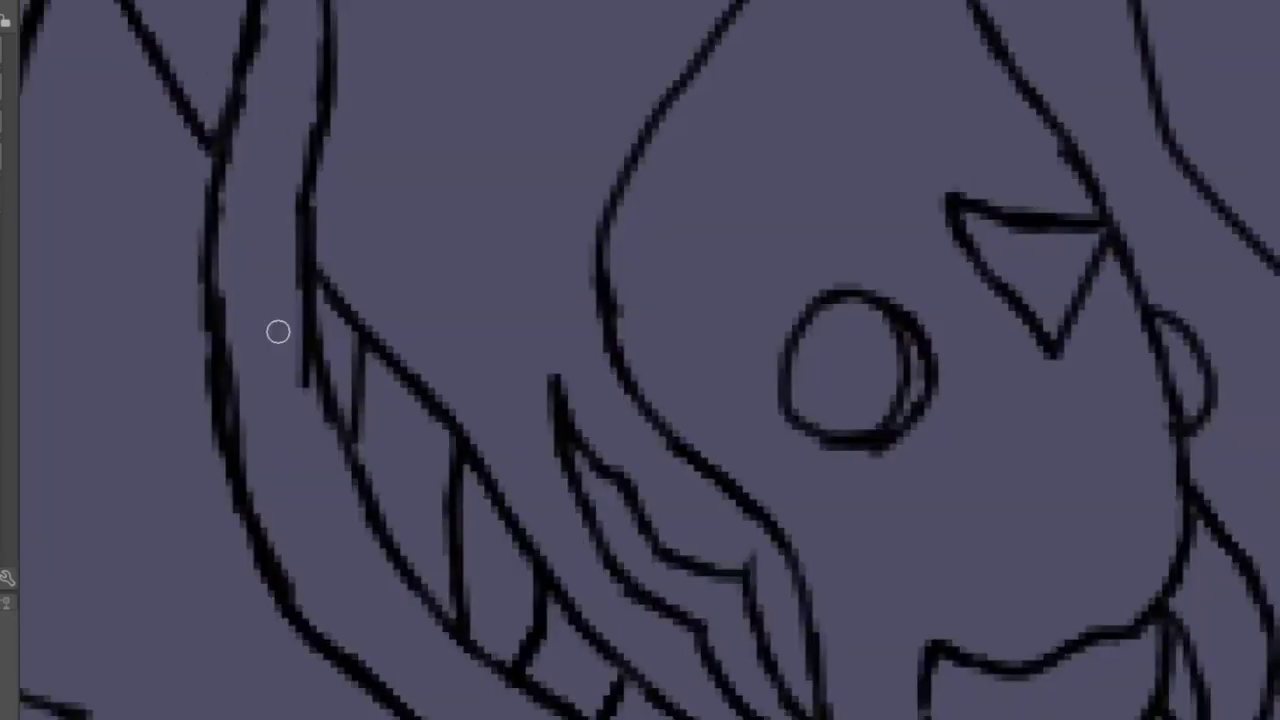
- Erase the stray line end on the near tendril and clean up the rough edges of the large loop above the hand
scroll(291, 211, down, 3)
scroll(294, 417, up, 5)
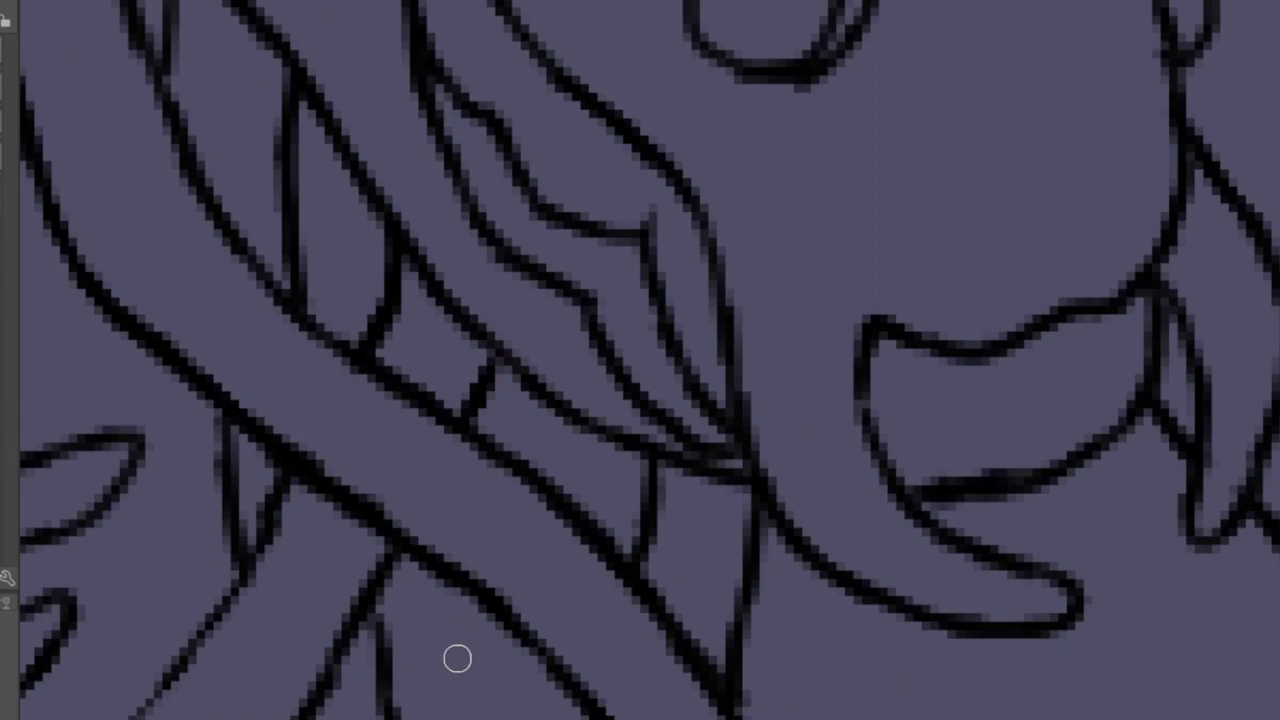
scroll(751, 463, down, 6)
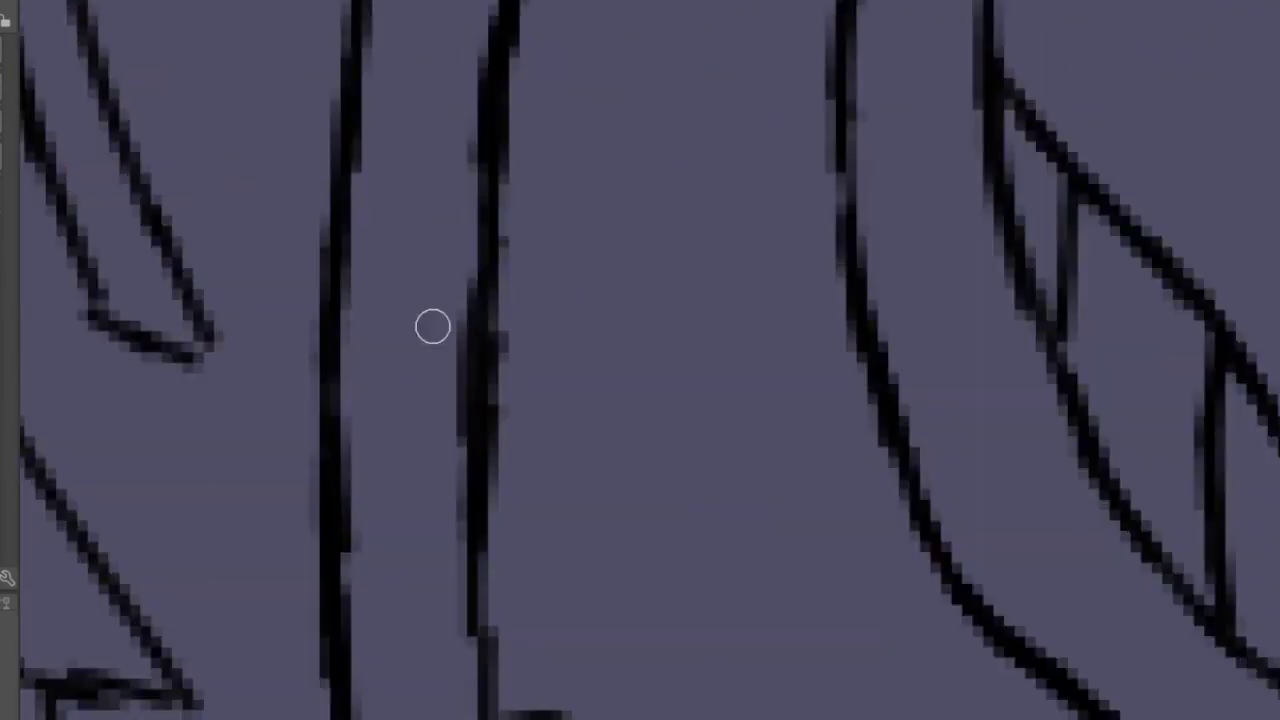
scroll(527, 423, up, 5)
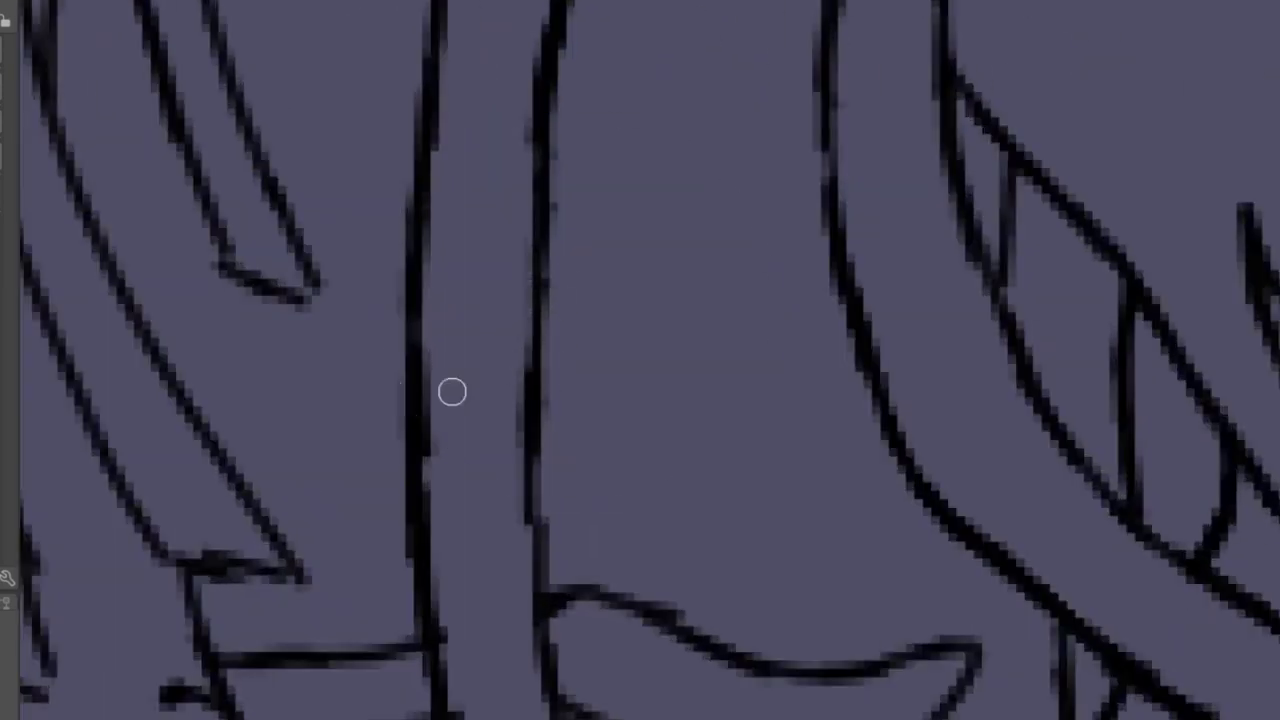
- Clean up the rough line edges along the large loop, the fingers behind it and the near tendril's crossing with the short segments
scroll(451, 391, down, 5)
scroll(457, 503, up, 6)
scroll(476, 542, down, 4)
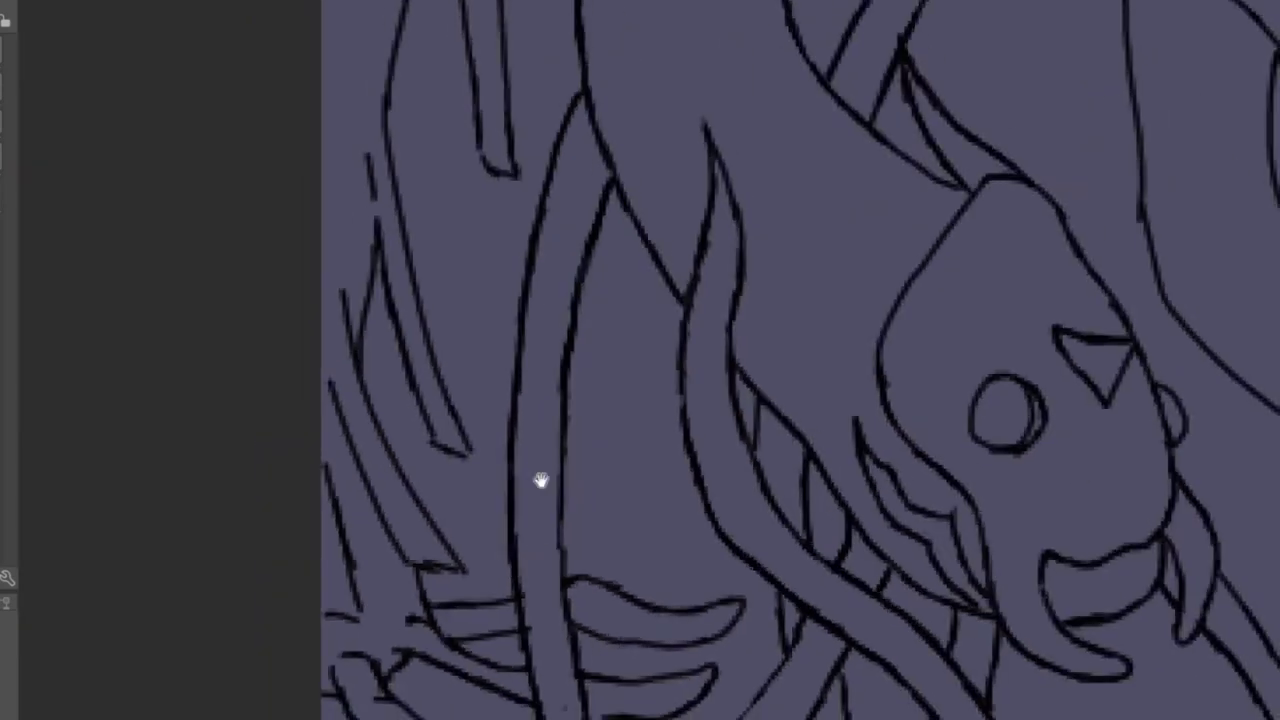
scroll(494, 529, up, 2)
scroll(550, 523, down, 4)
scroll(538, 551, down, 5)
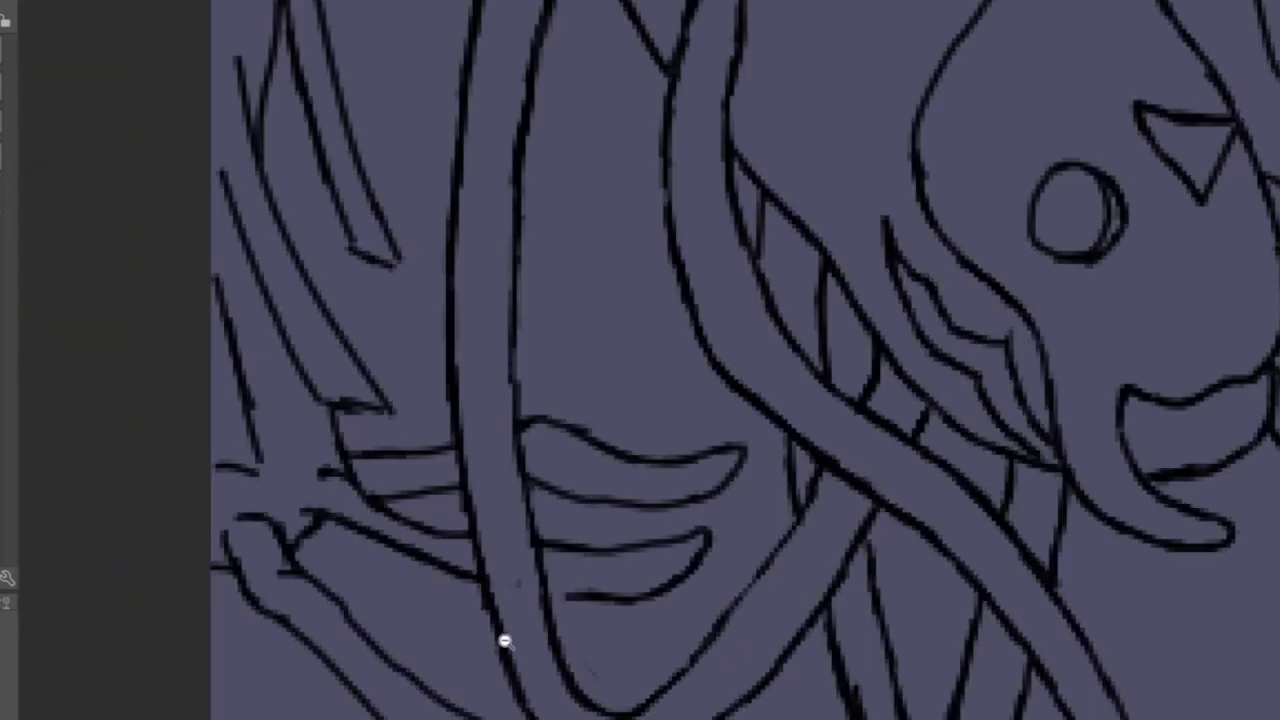
scroll(657, 609, up, 4)
scroll(660, 517, down, 3)
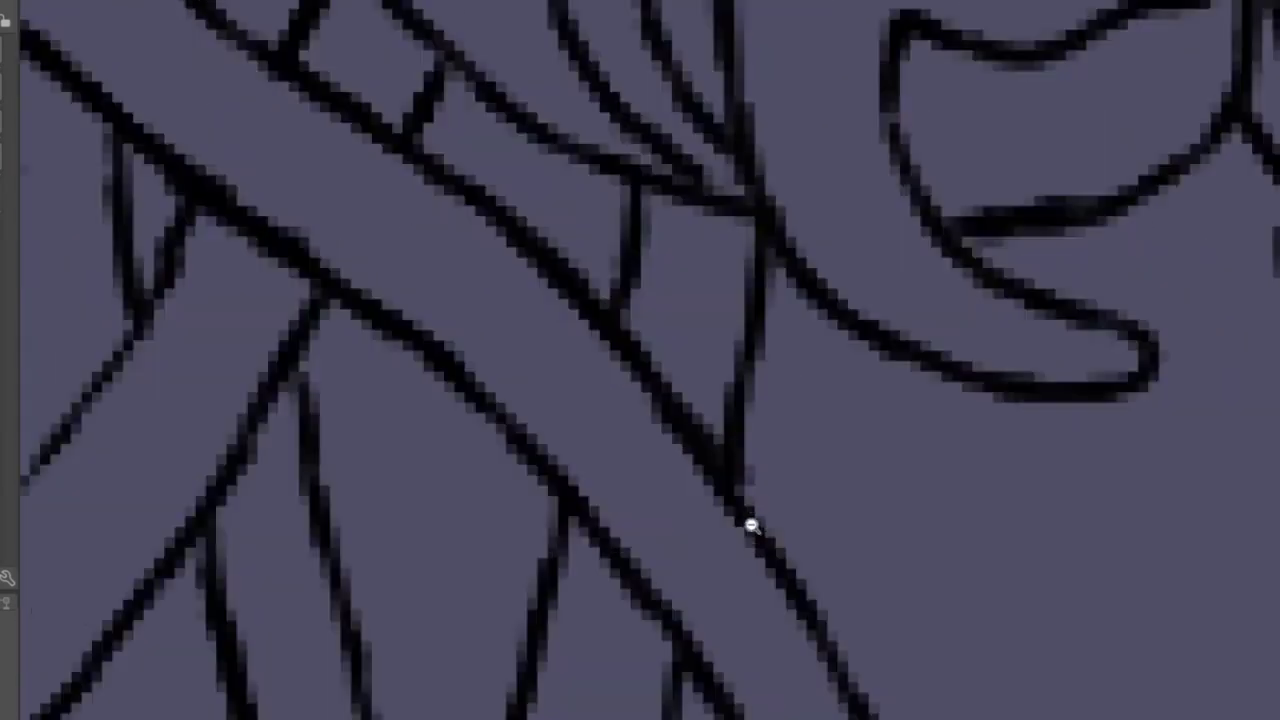
- Erase the thick, jagged spots along both tapering tendril tips to thin and smooth their outlines
scroll(729, 594, up, 5)
scroll(385, 540, down, 2)
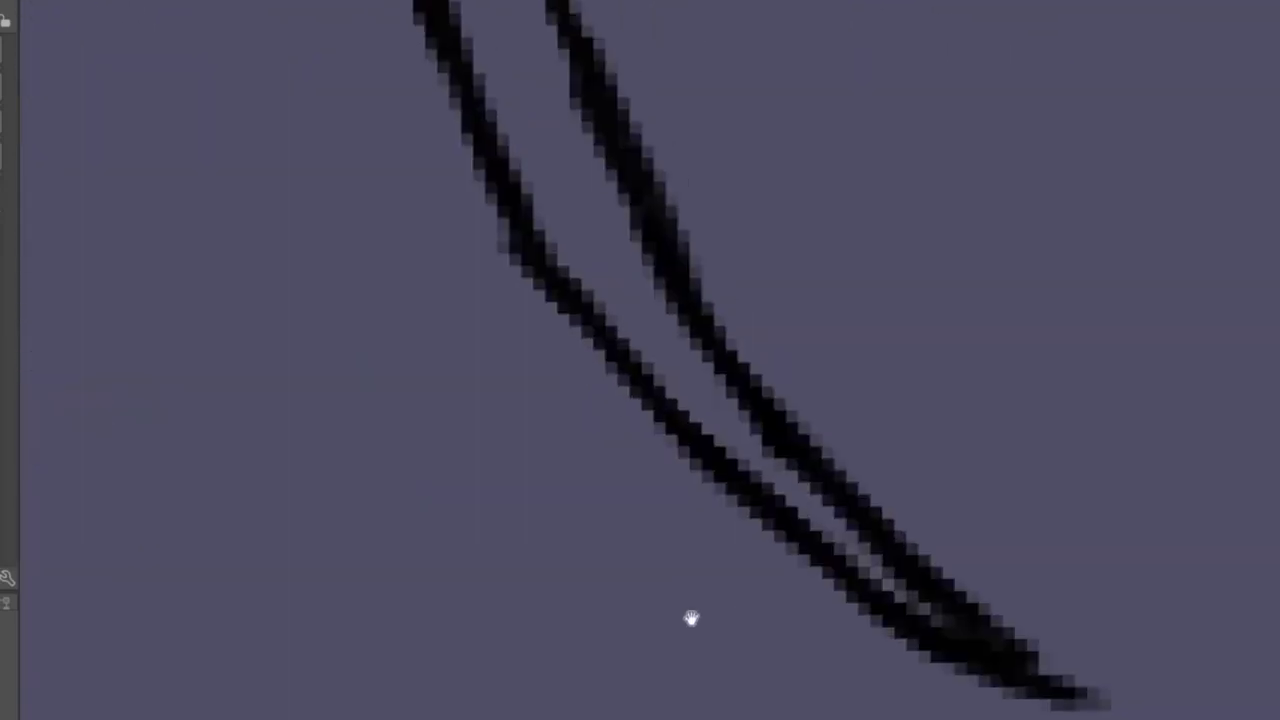
scroll(691, 614, up, 2)
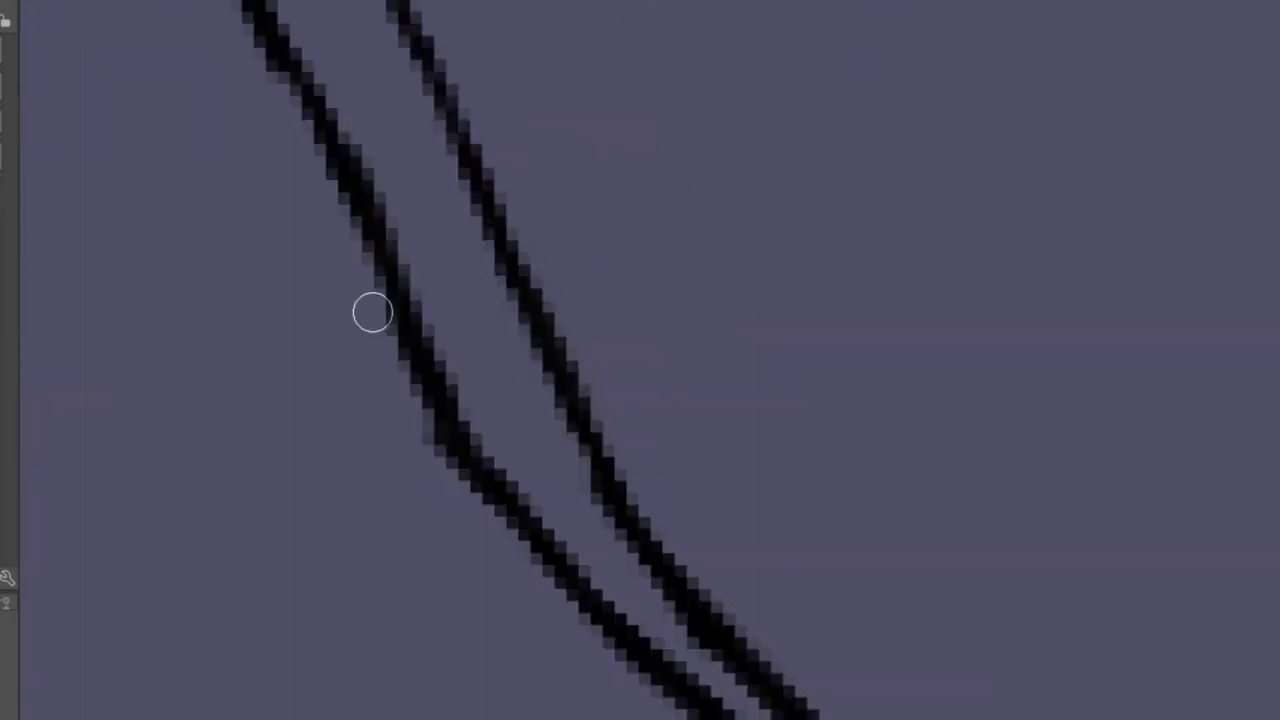
scroll(388, 197, down, 1)
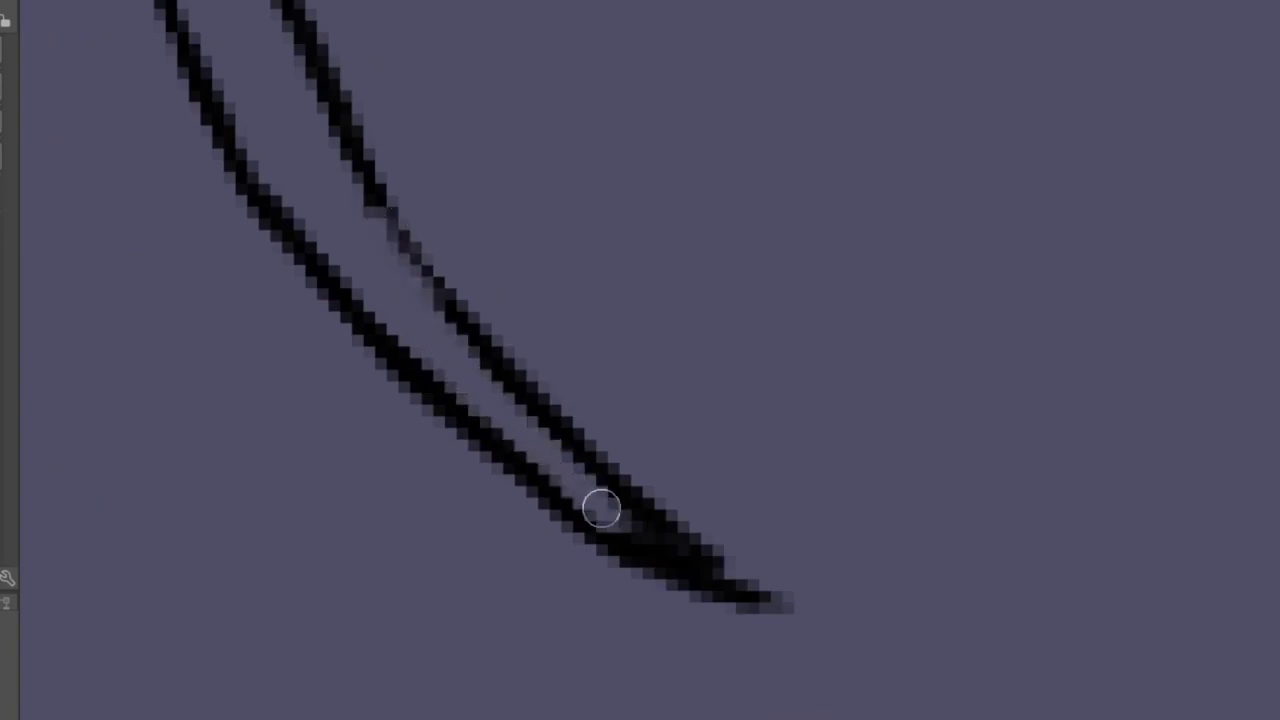
scroll(480, 345, up, 2)
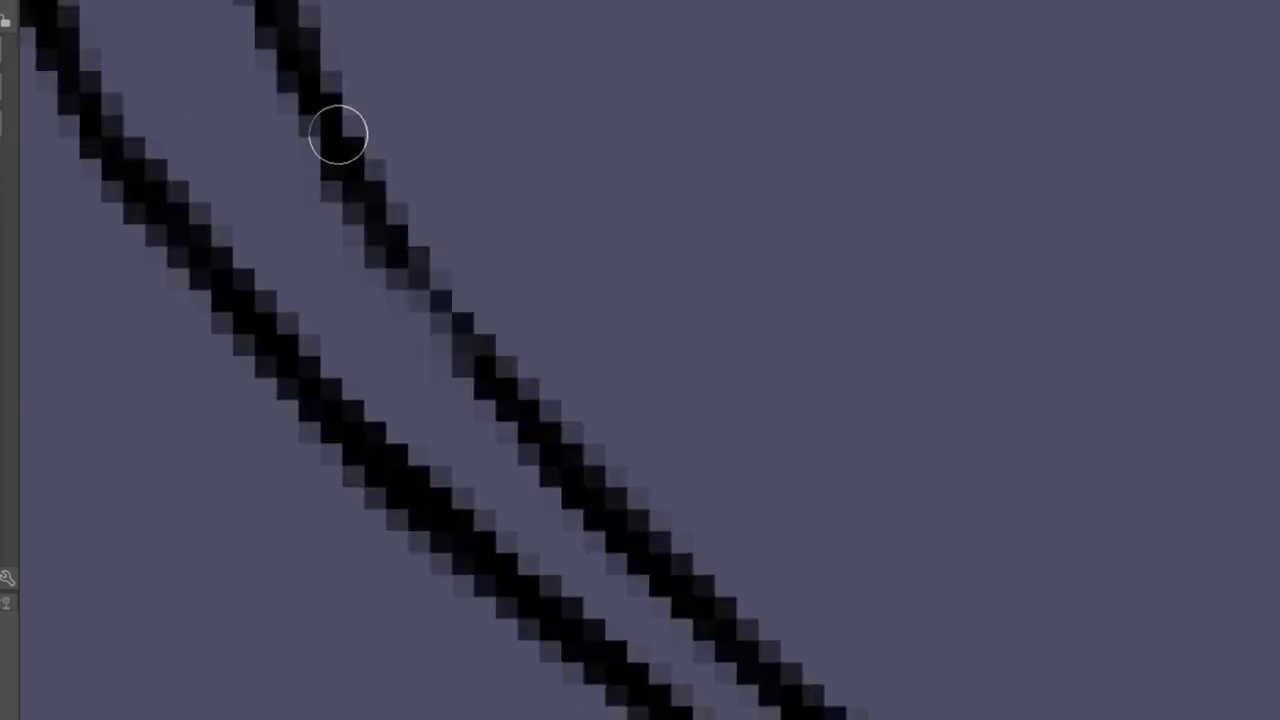
scroll(338, 134, down, 3)
- Clean up the outlines where the far tendril leaves the small tusk and along the pointed limbs beside the face
scroll(411, 374, up, 3)
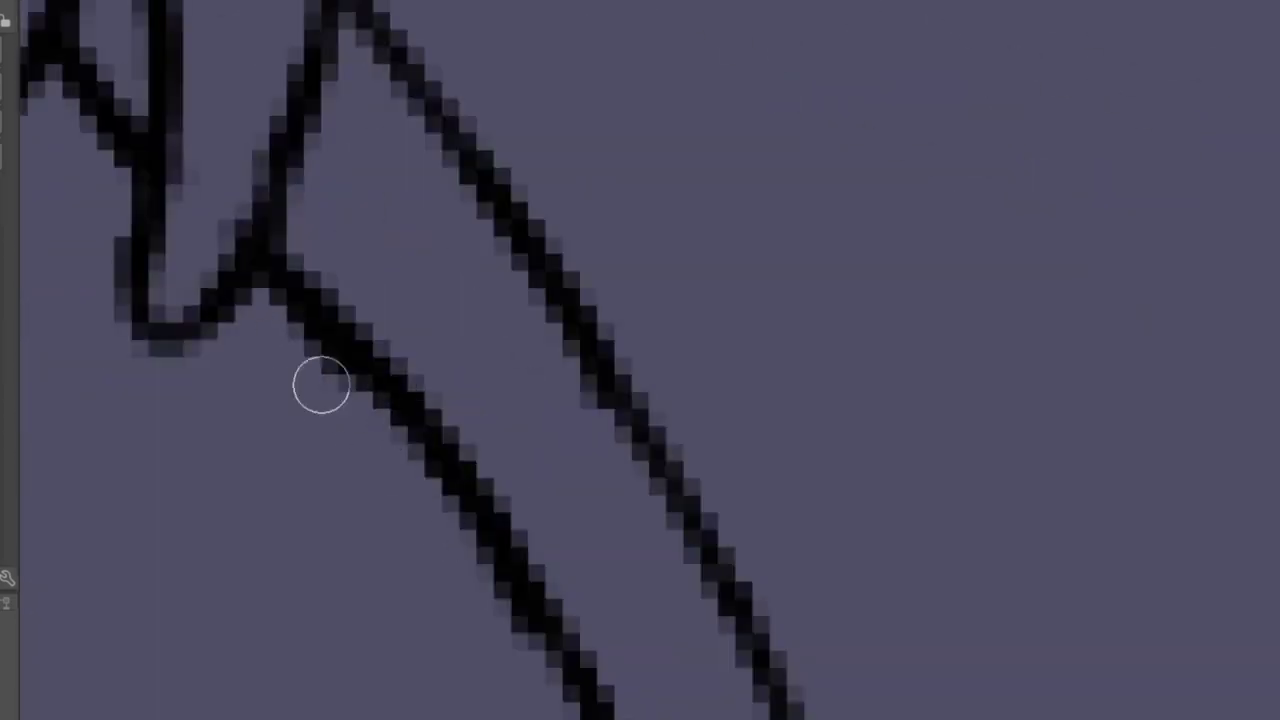
scroll(321, 385, down, 3)
scroll(521, 250, up, 3)
scroll(540, 345, down, 3)
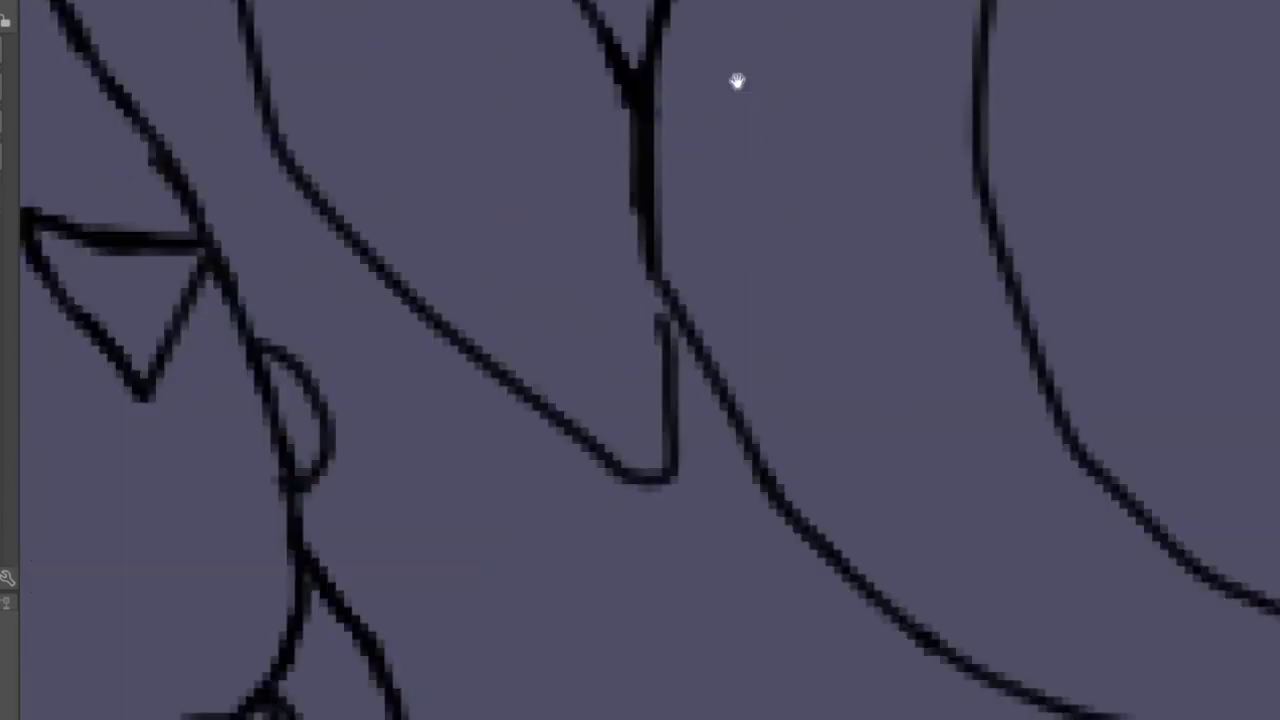
scroll(689, 423, down, 3)
- Erase the dark blotch at the strip end and tidy the lines around the wrist and fingers of the hand farthest from the head
scroll(654, 329, up, 3)
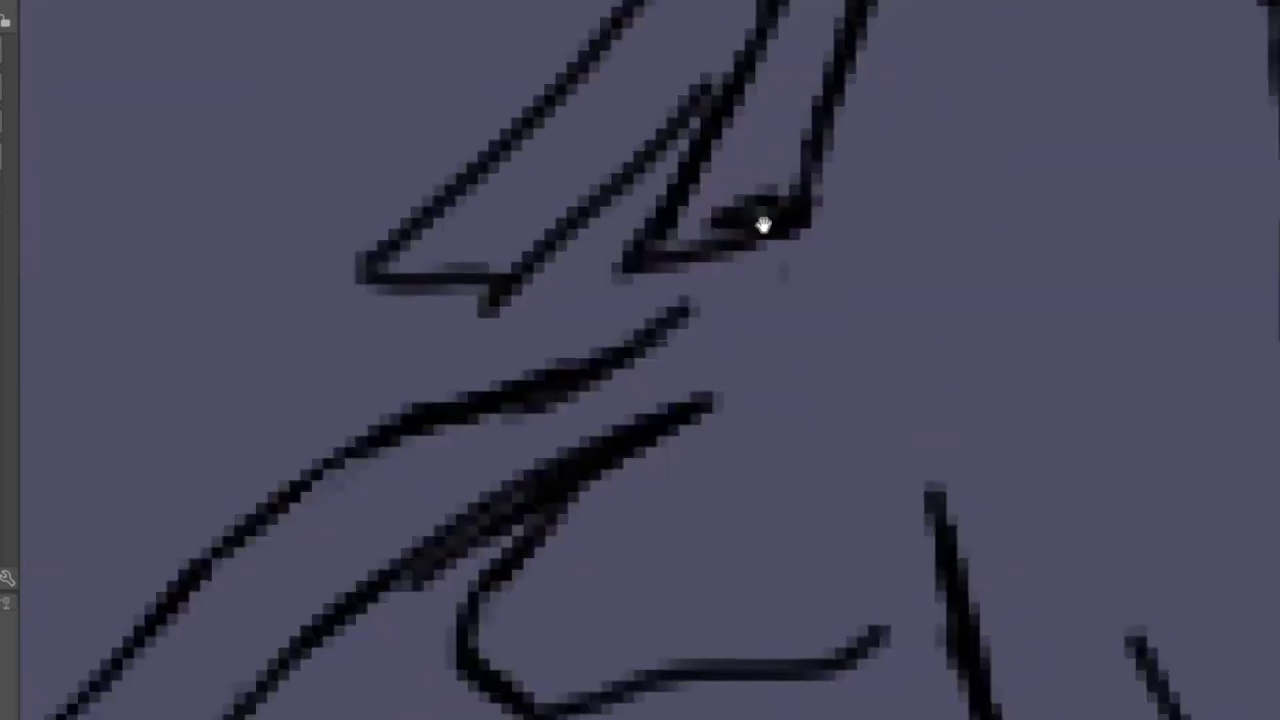
scroll(763, 220, down, 2)
scroll(842, 425, up, 4)
scroll(666, 274, down, 2)
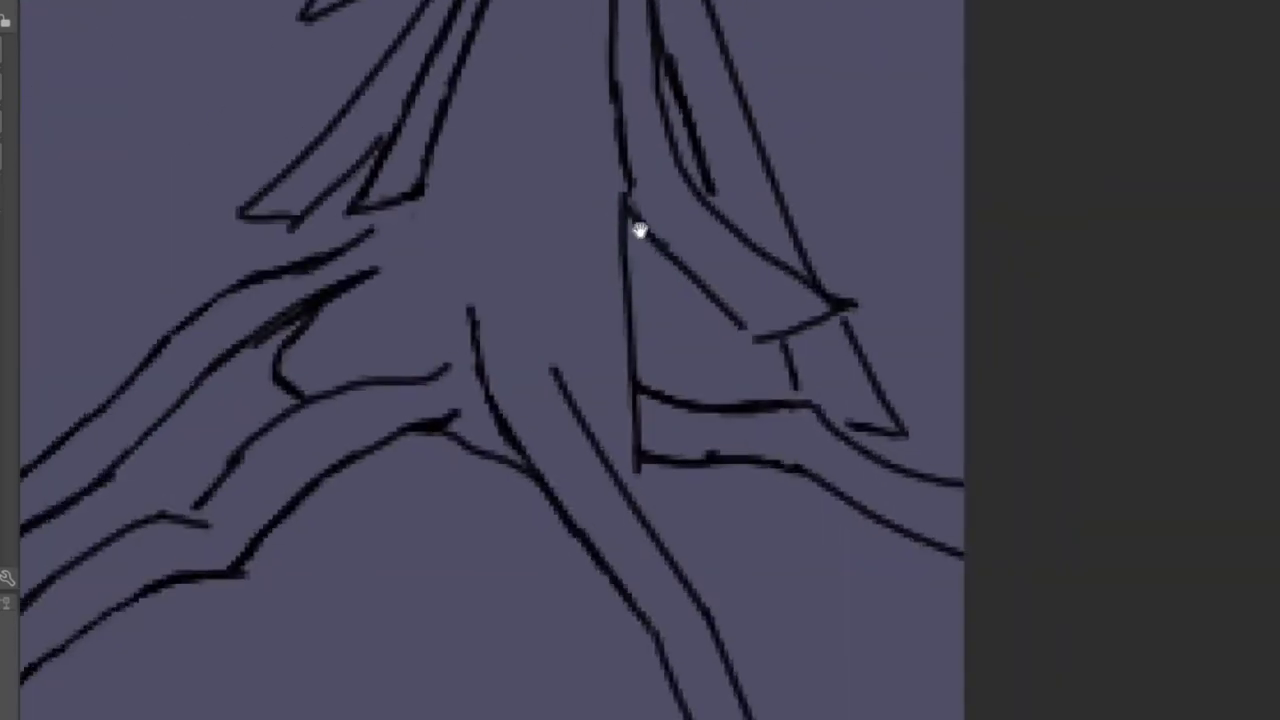
scroll(634, 223, up, 4)
scroll(583, 426, down, 3)
scroll(731, 320, up, 3)
scroll(706, 449, down, 3)
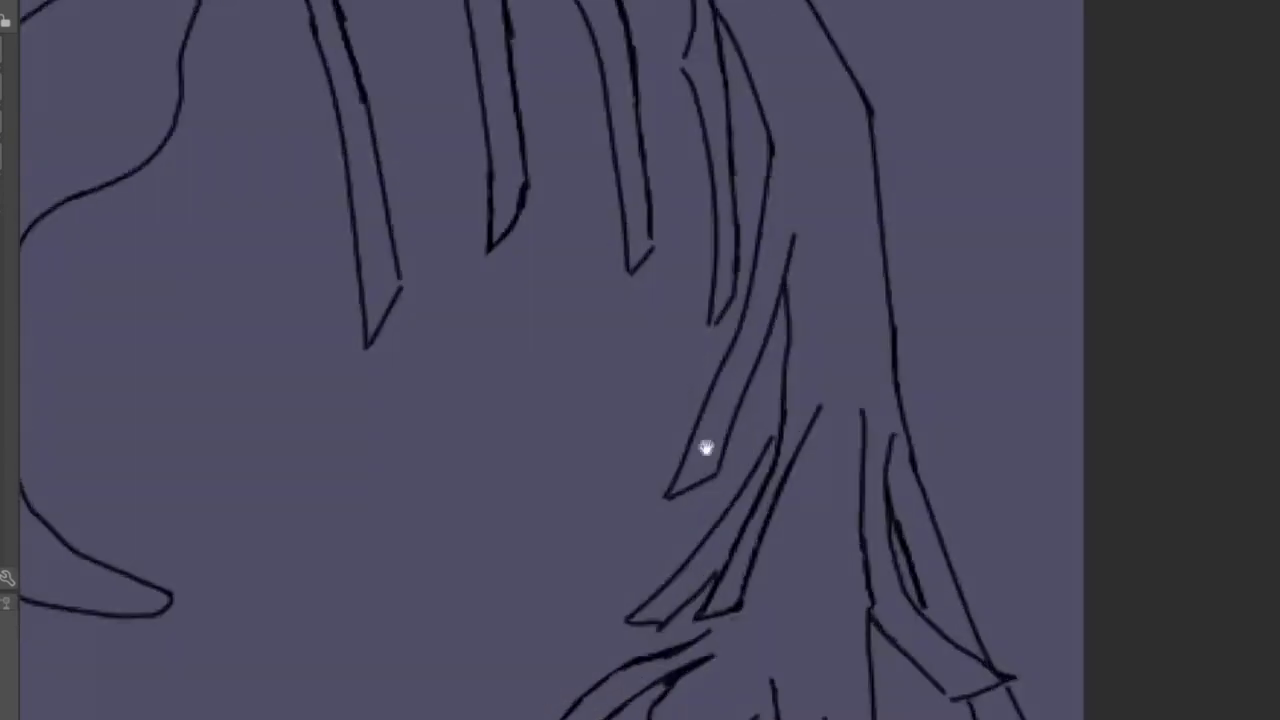
- Clean up the outlines of the hanging strips along the big arched arm up to the shoulder
scroll(591, 331, up, 3)
scroll(694, 677, down, 3)
scroll(611, 209, up, 3)
scroll(683, 449, down, 3)
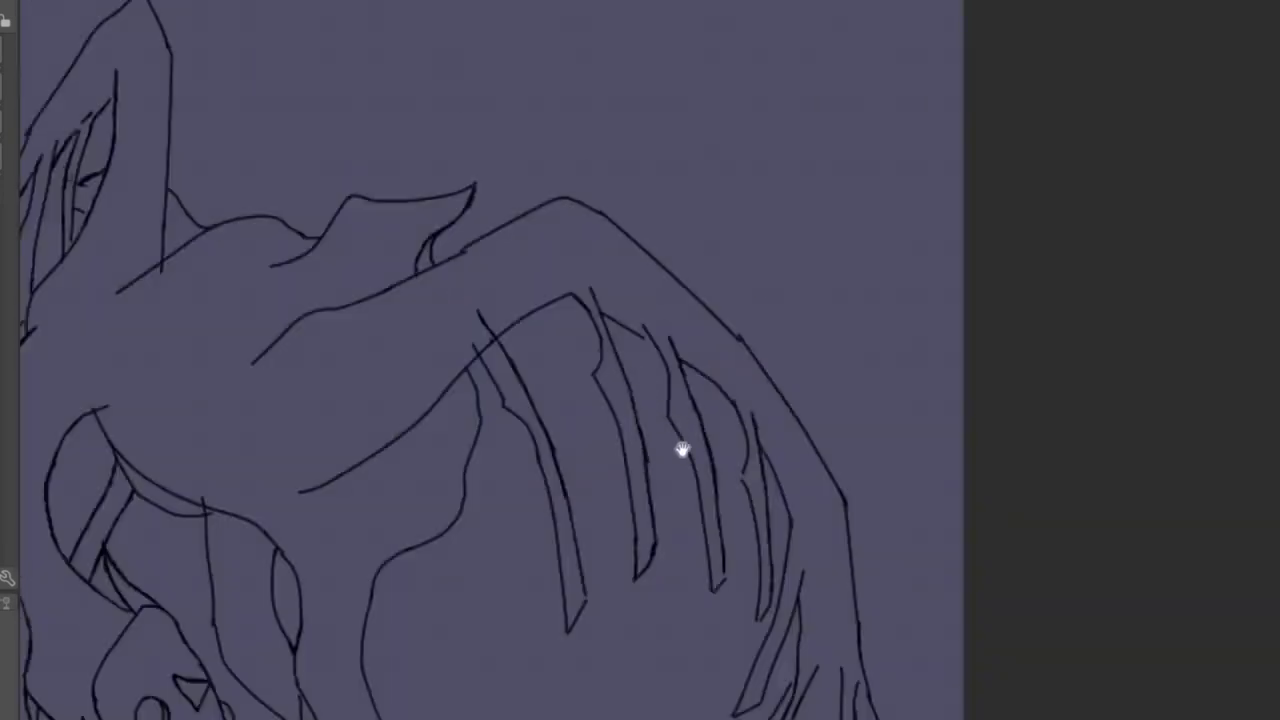
scroll(550, 400, up, 3)
scroll(446, 254, down, 3)
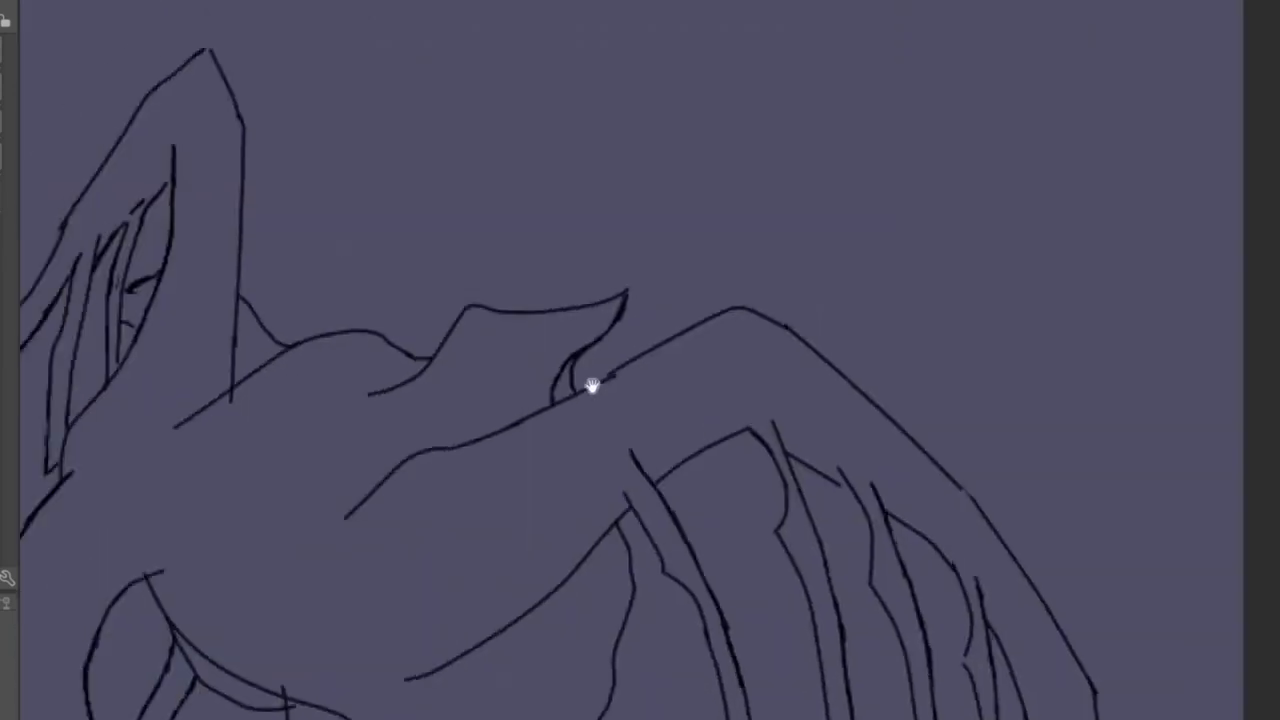
- Clean up the lines from the curved back spike to the raised arm, erasing stray marks between its upper strips
scroll(591, 380, up, 3)
scroll(677, 220, down, 1)
scroll(466, 451, down, 3)
scroll(657, 266, up, 3)
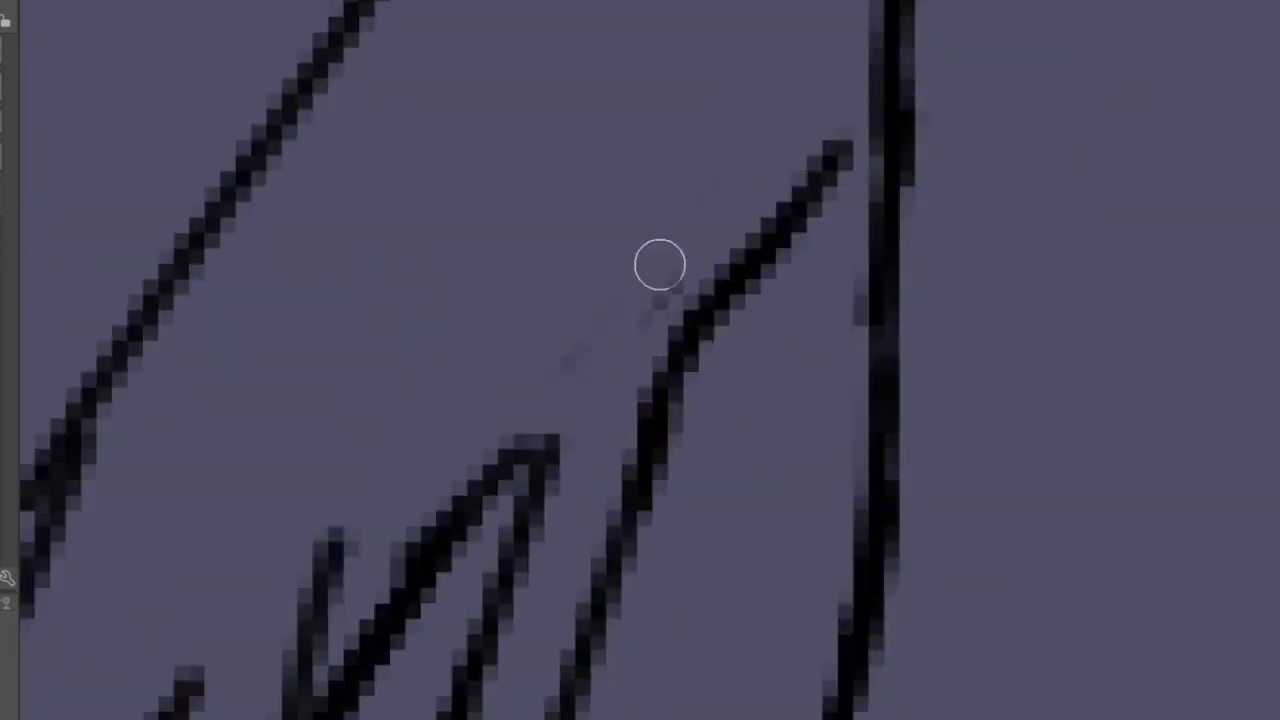
scroll(600, 166, down, 2)
scroll(692, 204, up, 2)
scroll(691, 300, down, 3)
scroll(317, 314, up, 5)
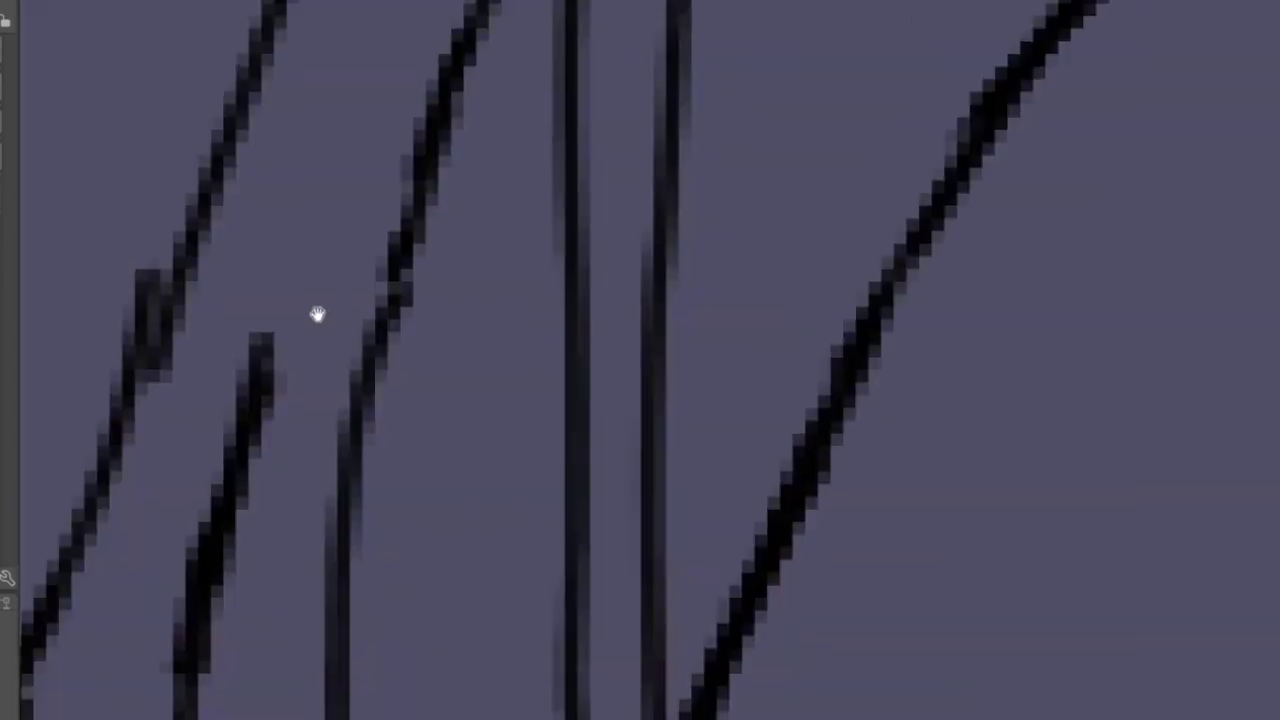
- Clean up the remaining strip outlines down the raised arm and around the gap beside its elbow
scroll(598, 315, down, 5)
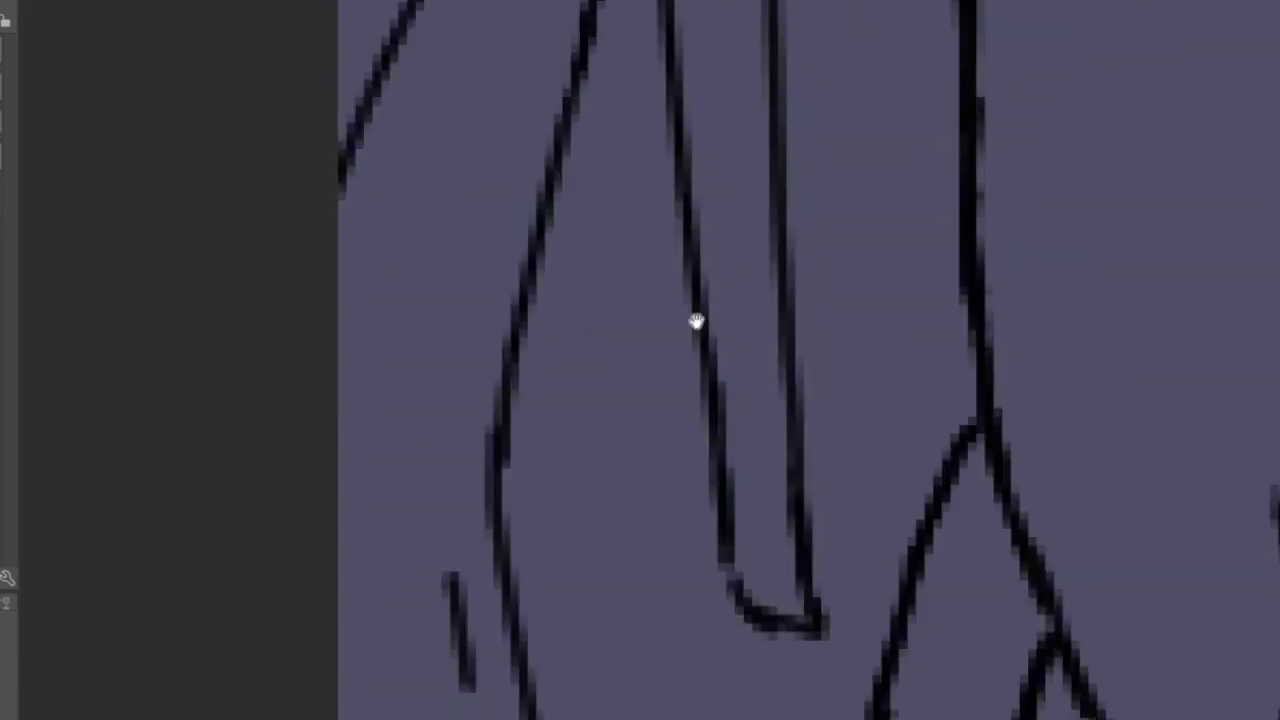
scroll(680, 469, up, 5)
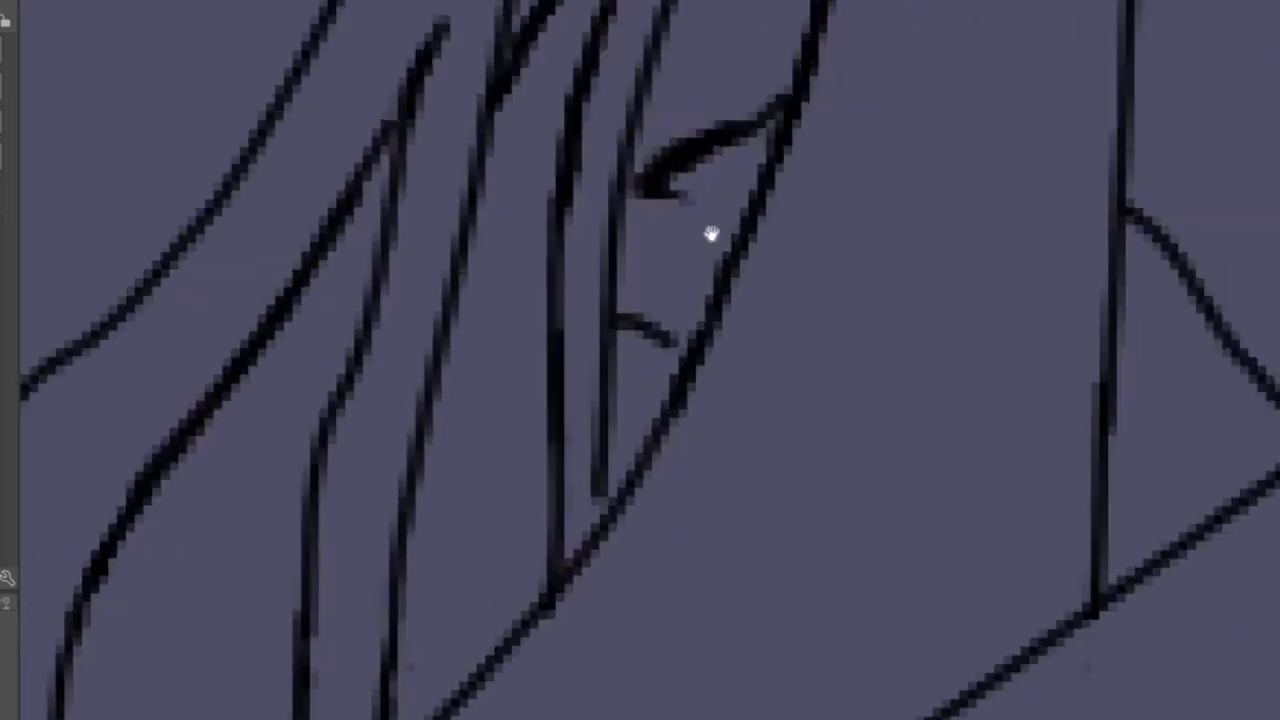
scroll(722, 194, down, 5)
scroll(674, 343, up, 3)
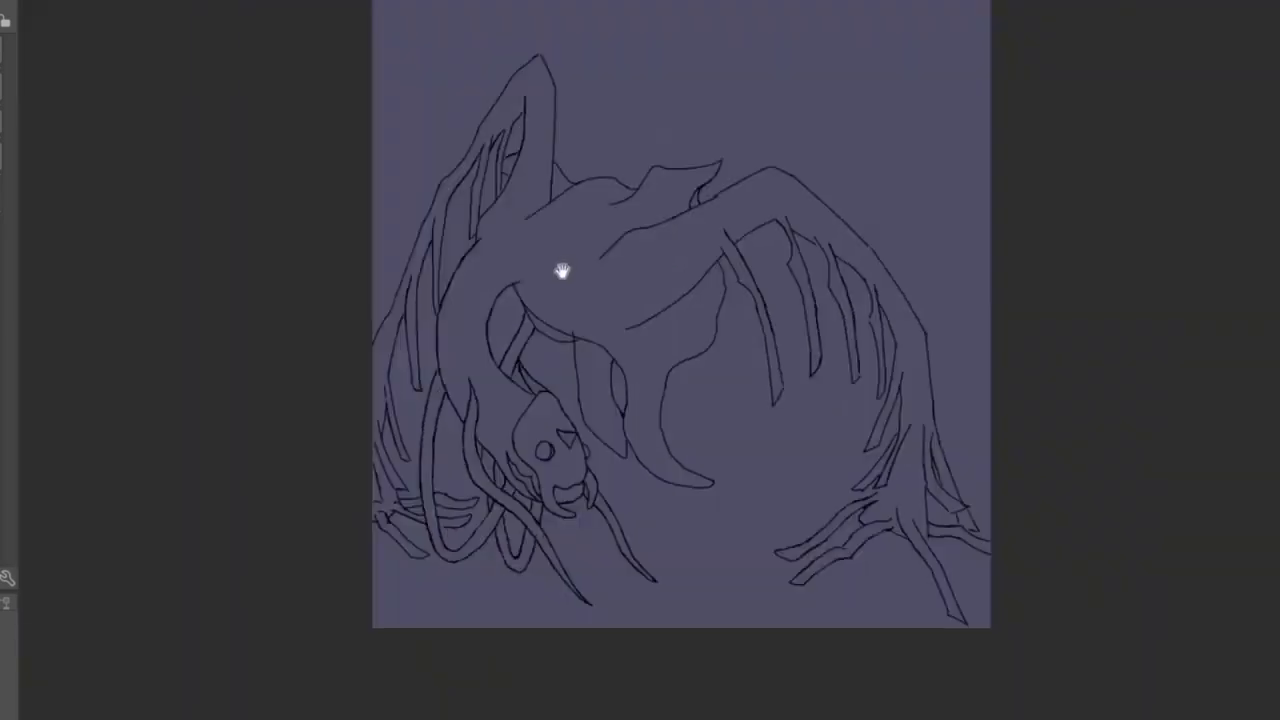
- Select the interiors of the face, its tusks and both tendrils, fill them with pink, and clear the selection
scroll(837, 620, up, 2)
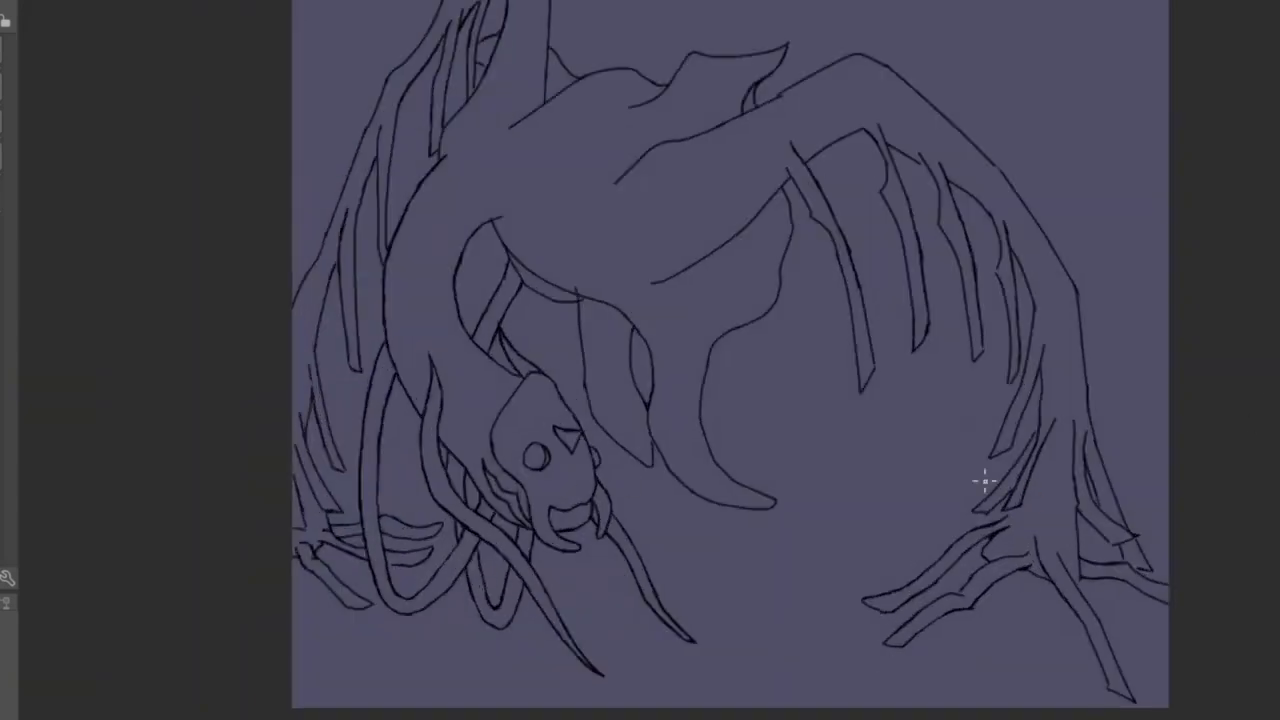
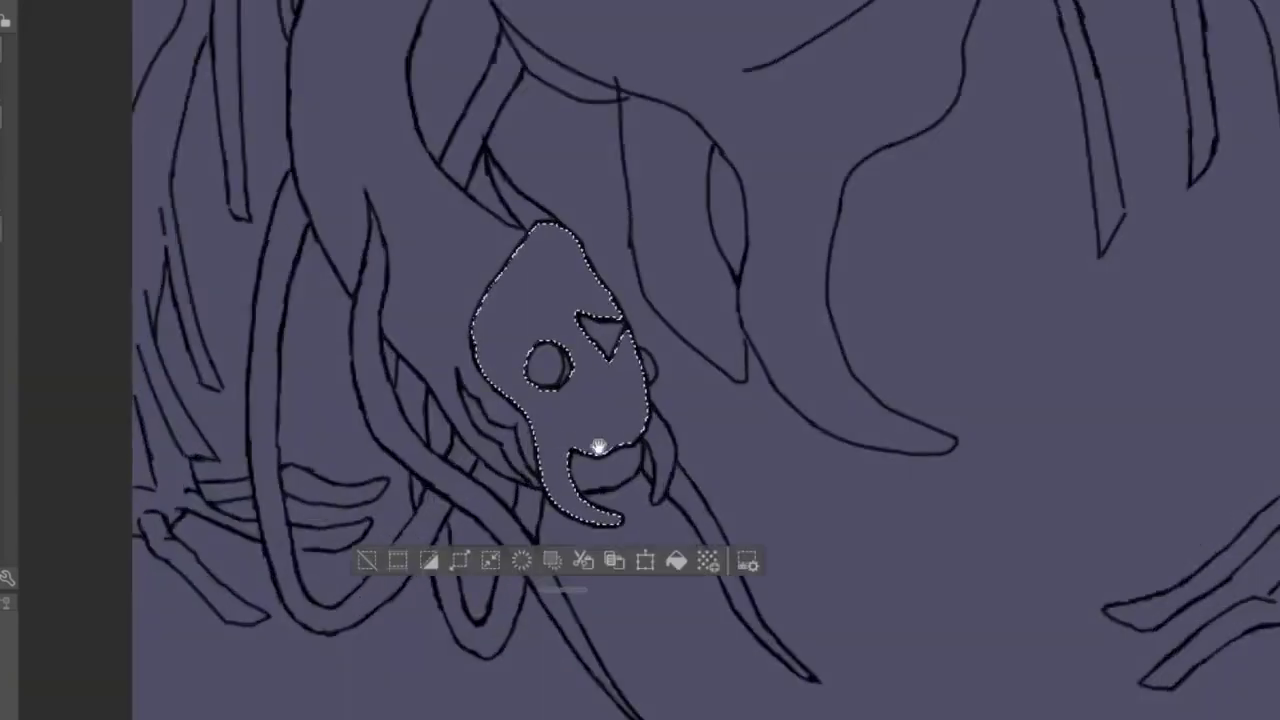
scroll(586, 449, up, 2)
scroll(571, 371, down, 3)
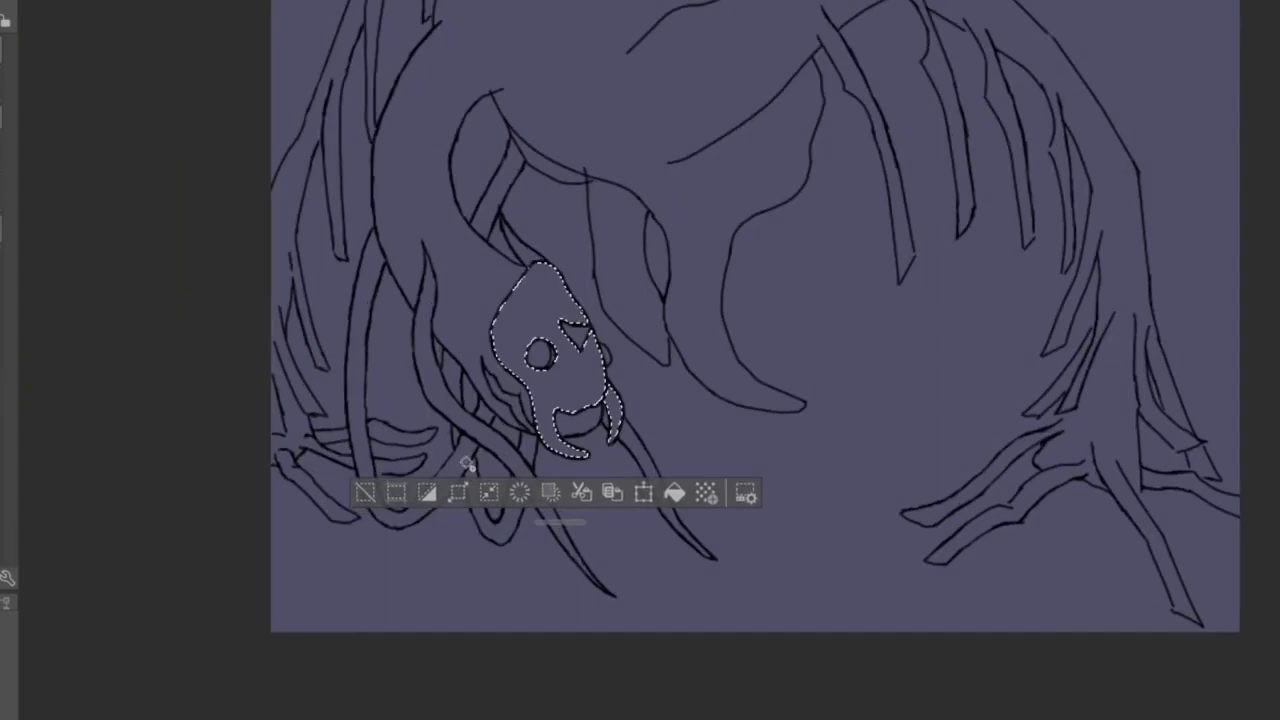
scroll(467, 462, up, 1)
scroll(642, 441, up, 3)
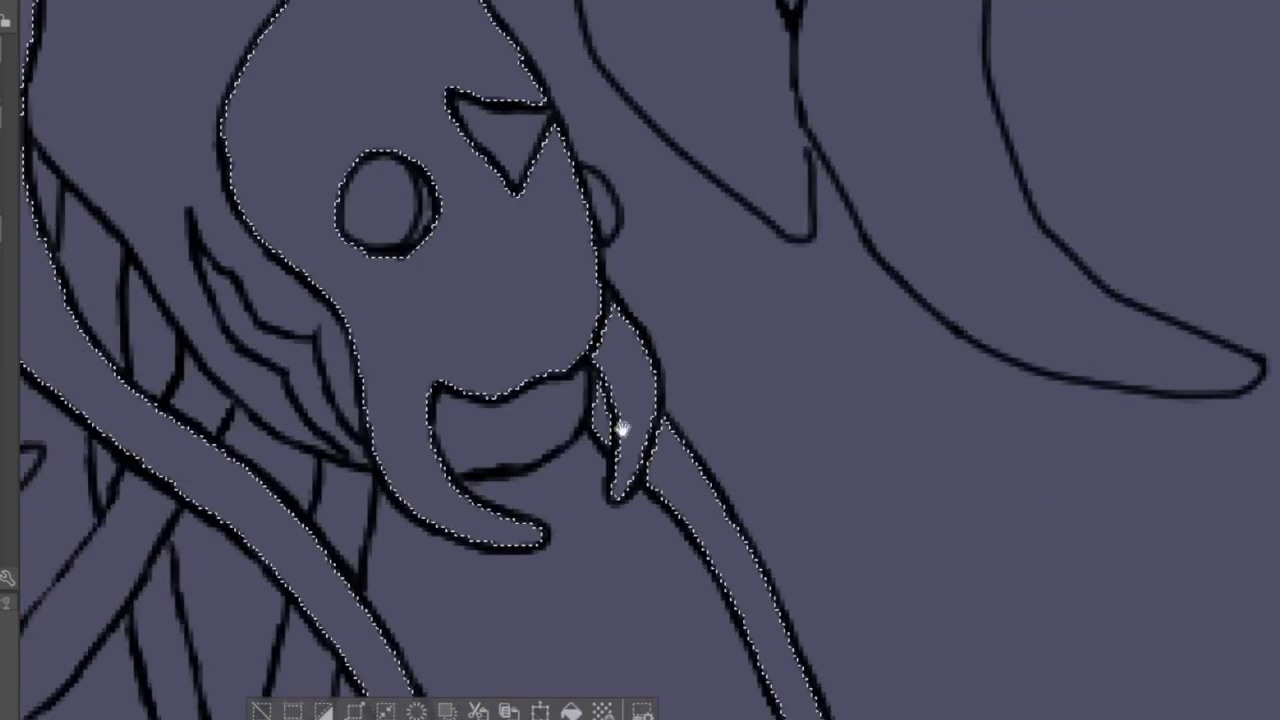
scroll(620, 423, down, 2)
scroll(443, 357, up, 5)
scroll(601, 226, down, 4)
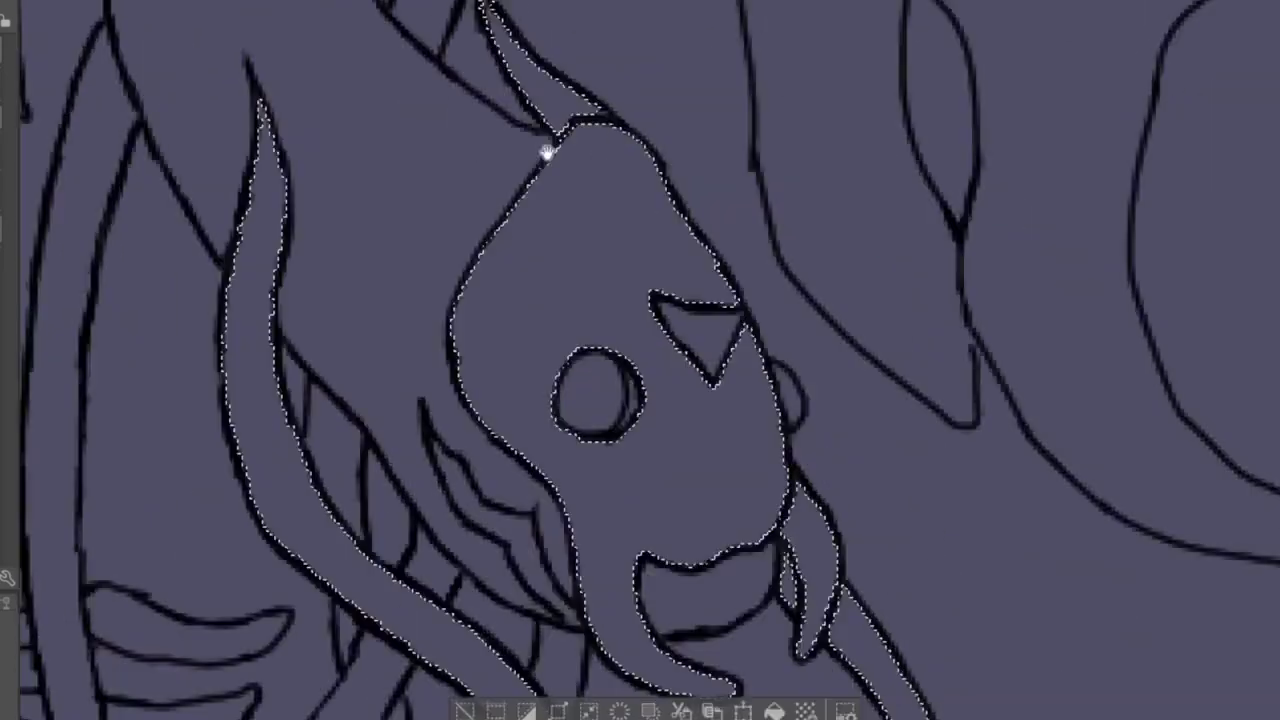
scroll(534, 449, up, 6)
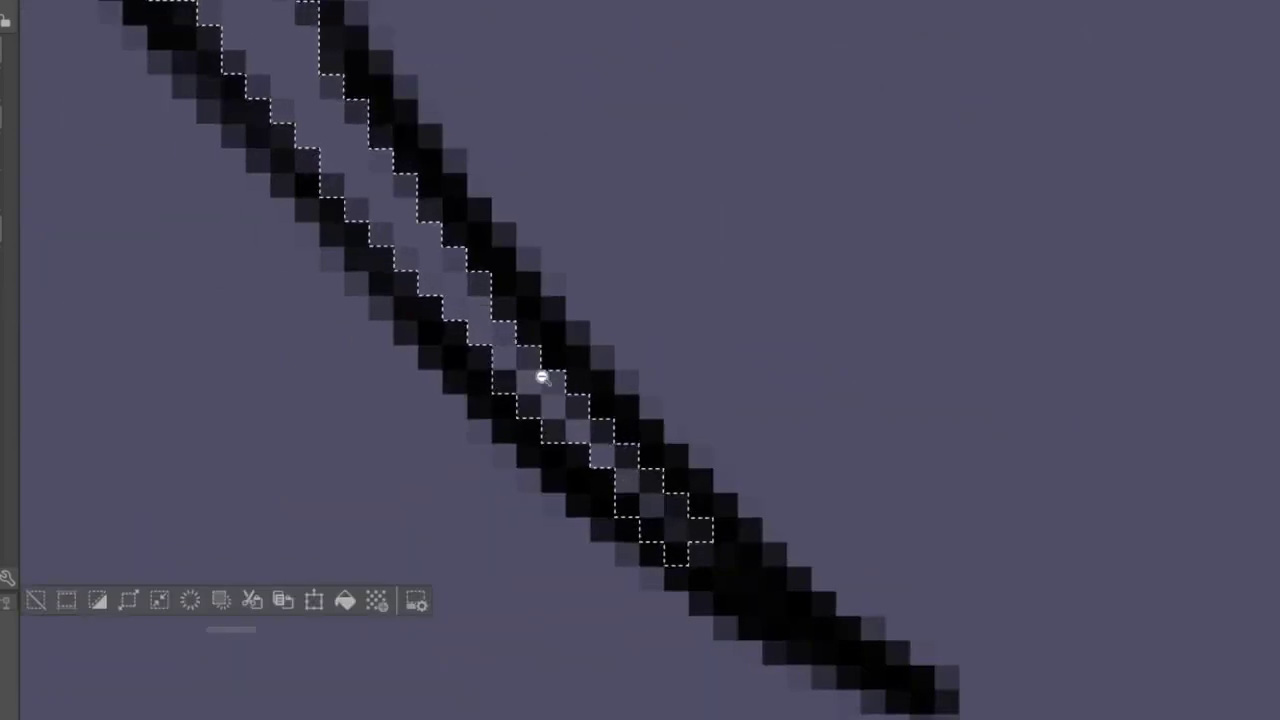
scroll(541, 377, down, 6)
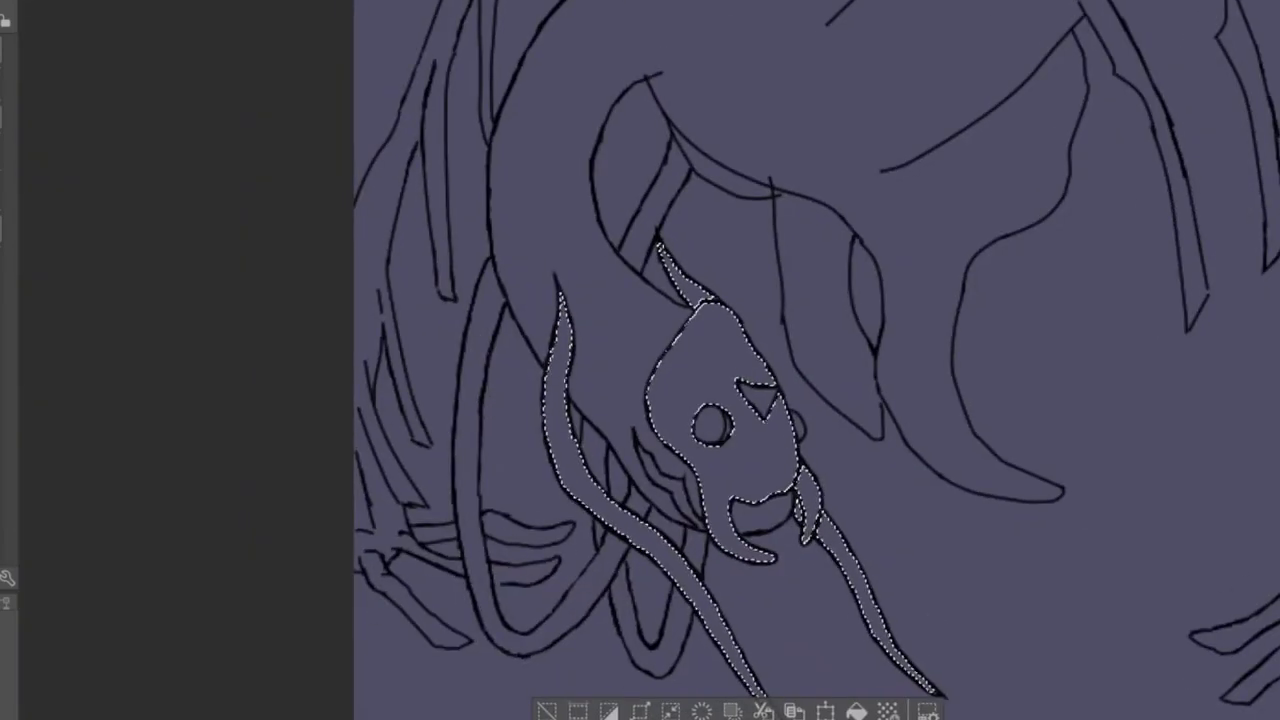
key(alt+Delete)
key(ctrl+d)
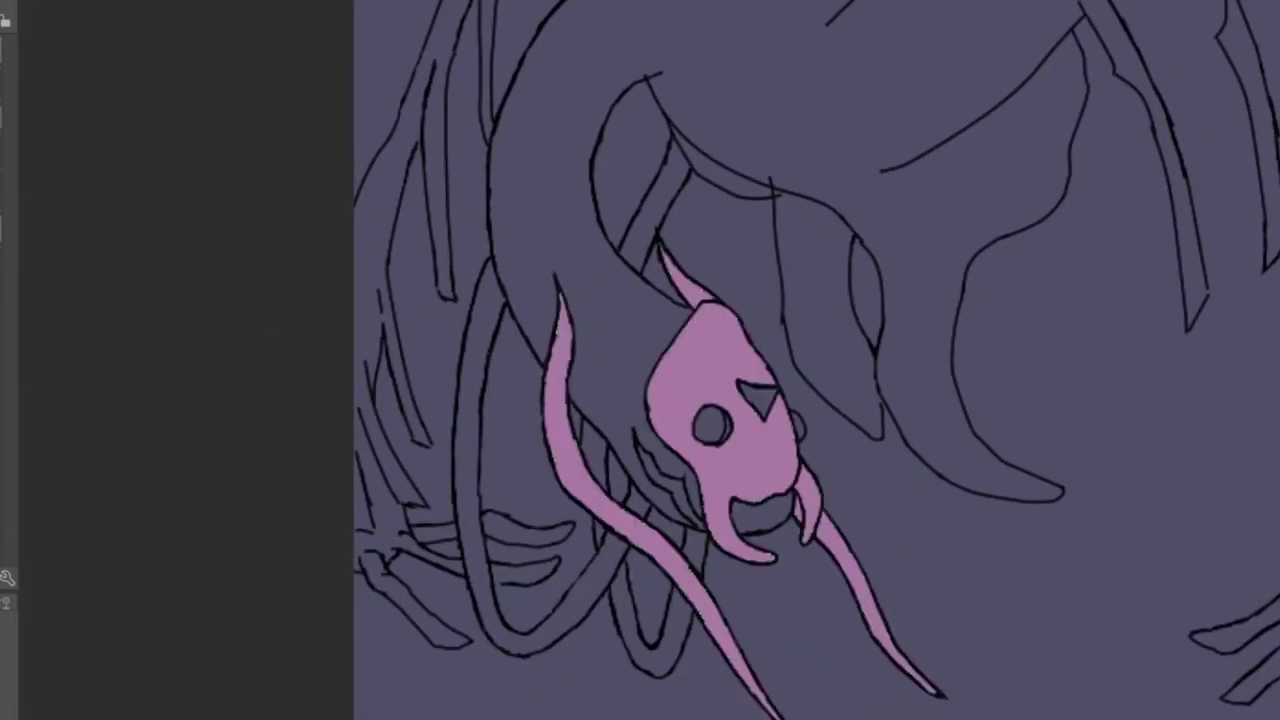
- Select the body, limbs, hands, hanging strips, loops and mouth, fill them with dark purple-black, and clear the selection
scroll(566, 274, down, 5)
click(600, 449)
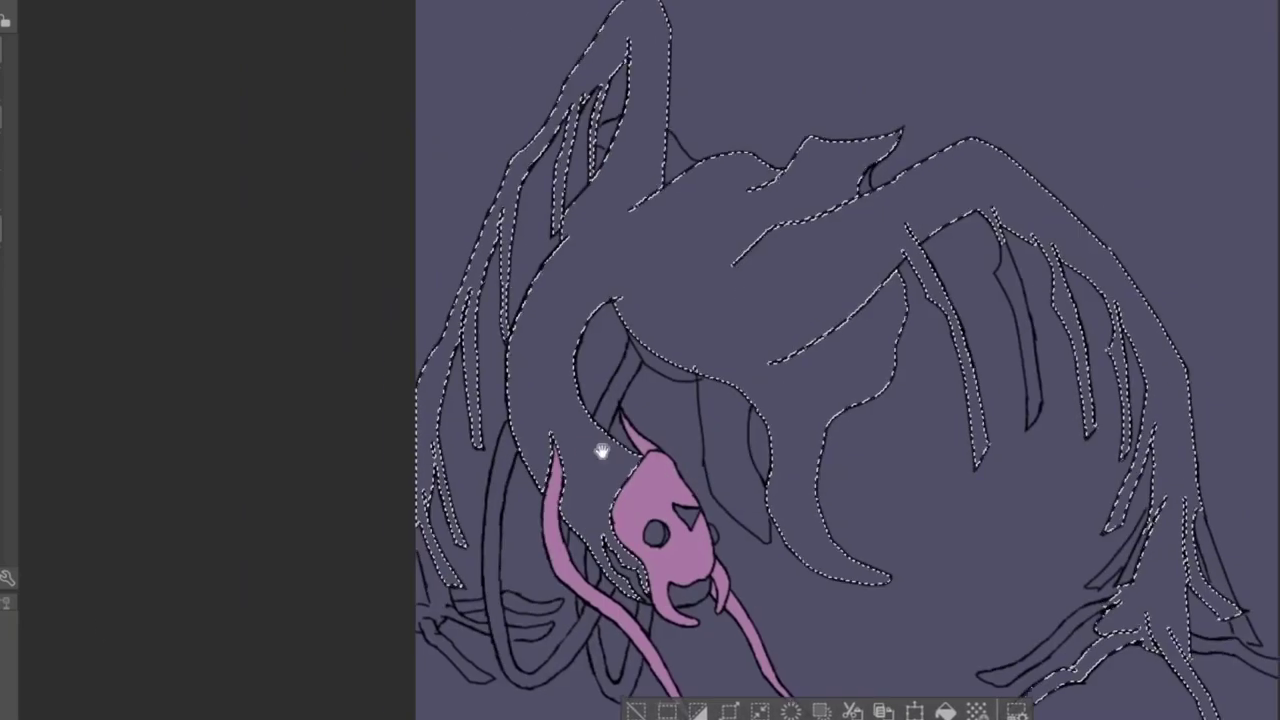
scroll(672, 540, up, 5)
scroll(672, 540, up, 3)
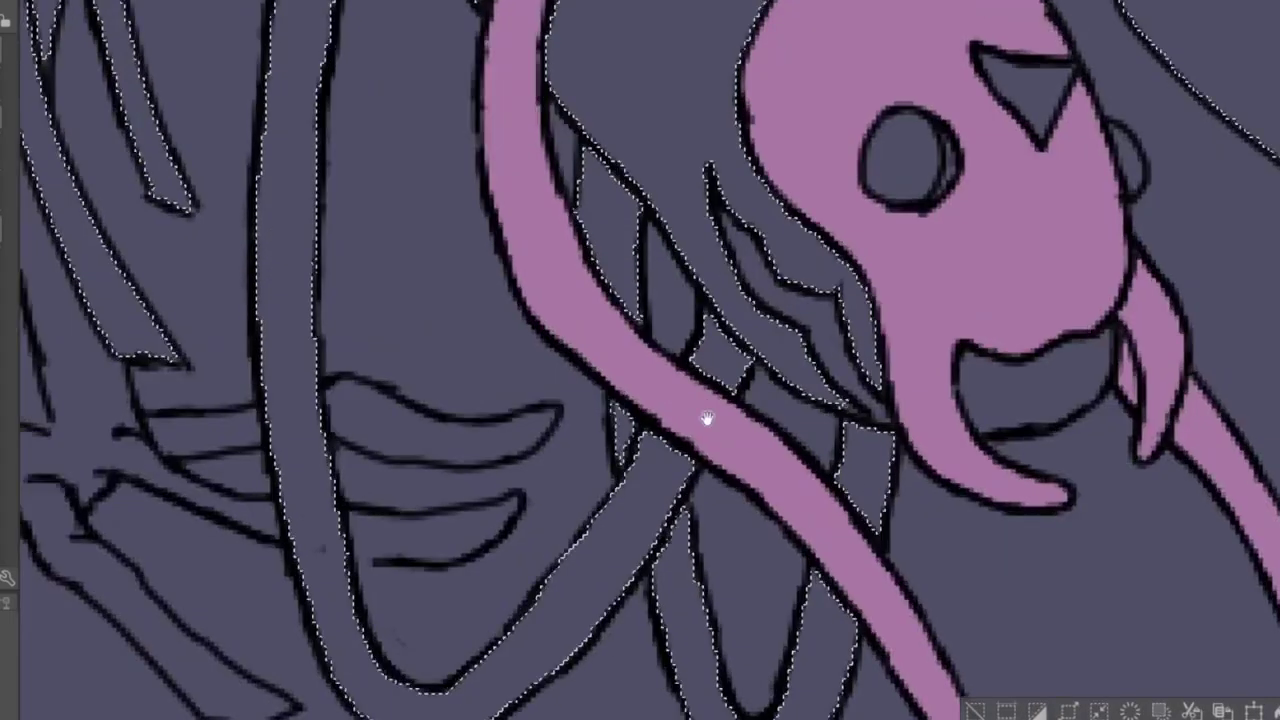
scroll(706, 420, down, 3)
scroll(441, 385, up, 1)
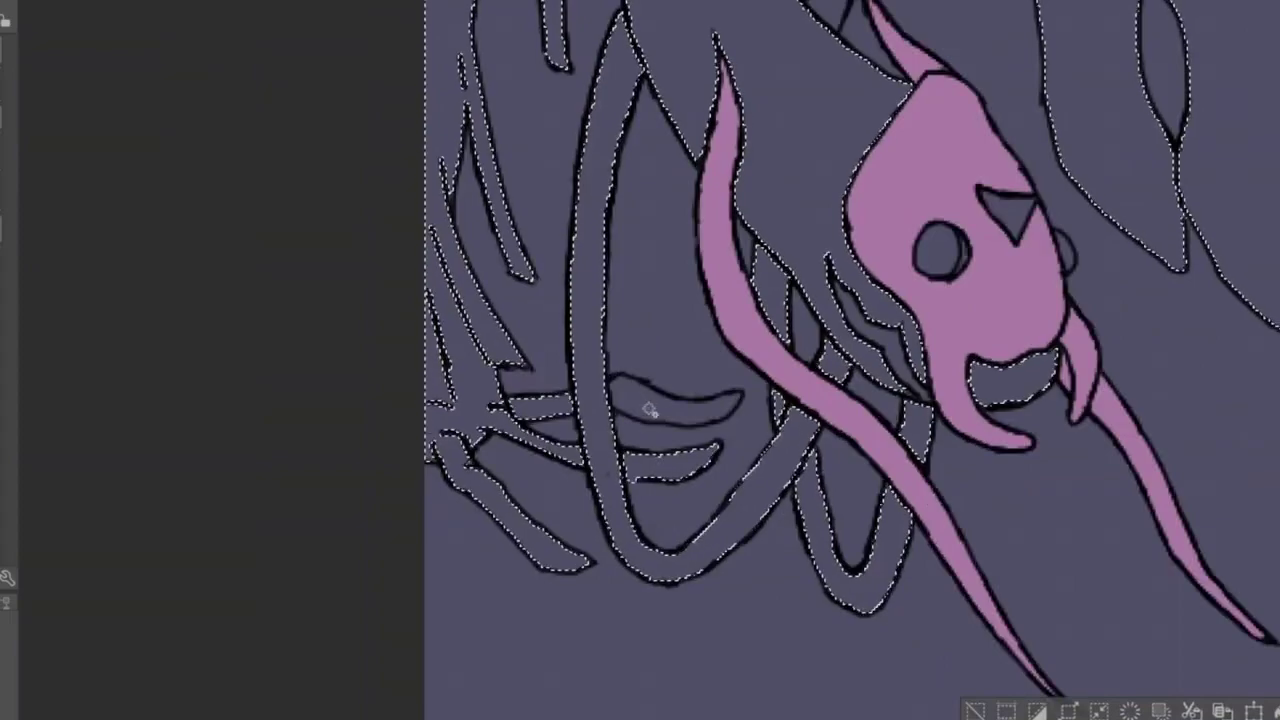
scroll(651, 409, down, 3)
scroll(615, 310, up, 3)
scroll(615, 310, down, 4)
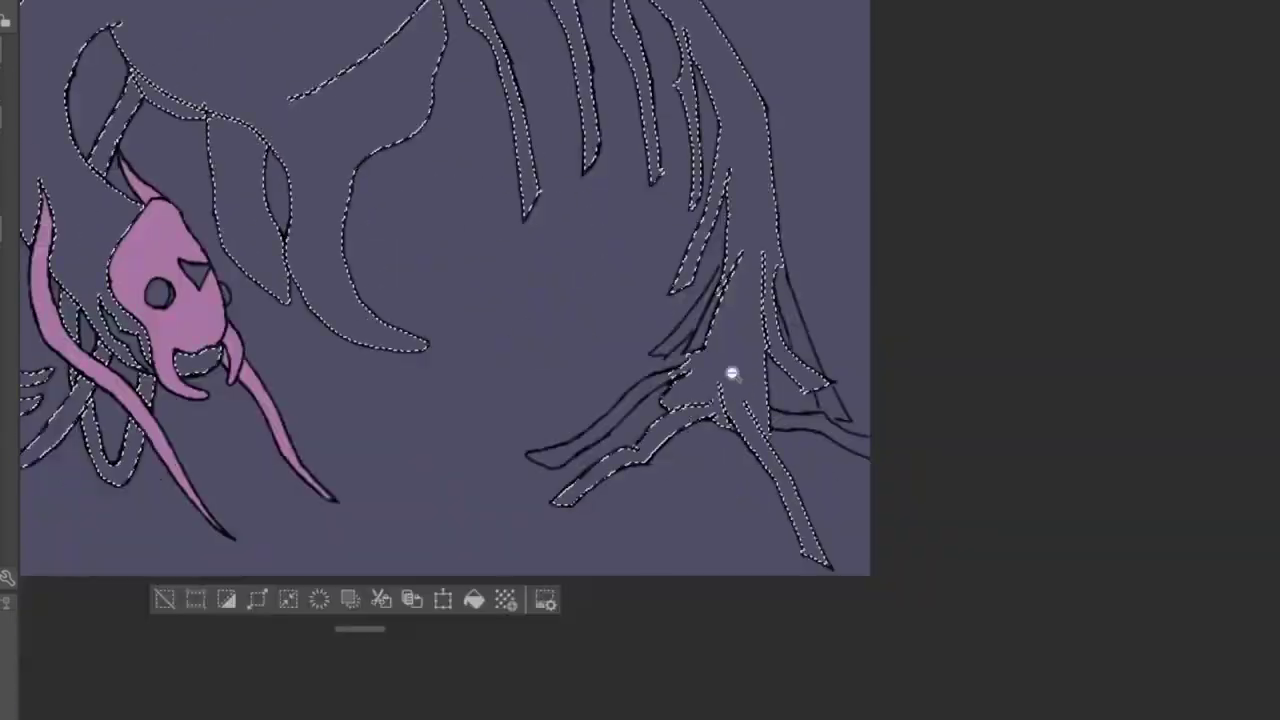
scroll(483, 337, up, 4)
scroll(482, 336, down, 4)
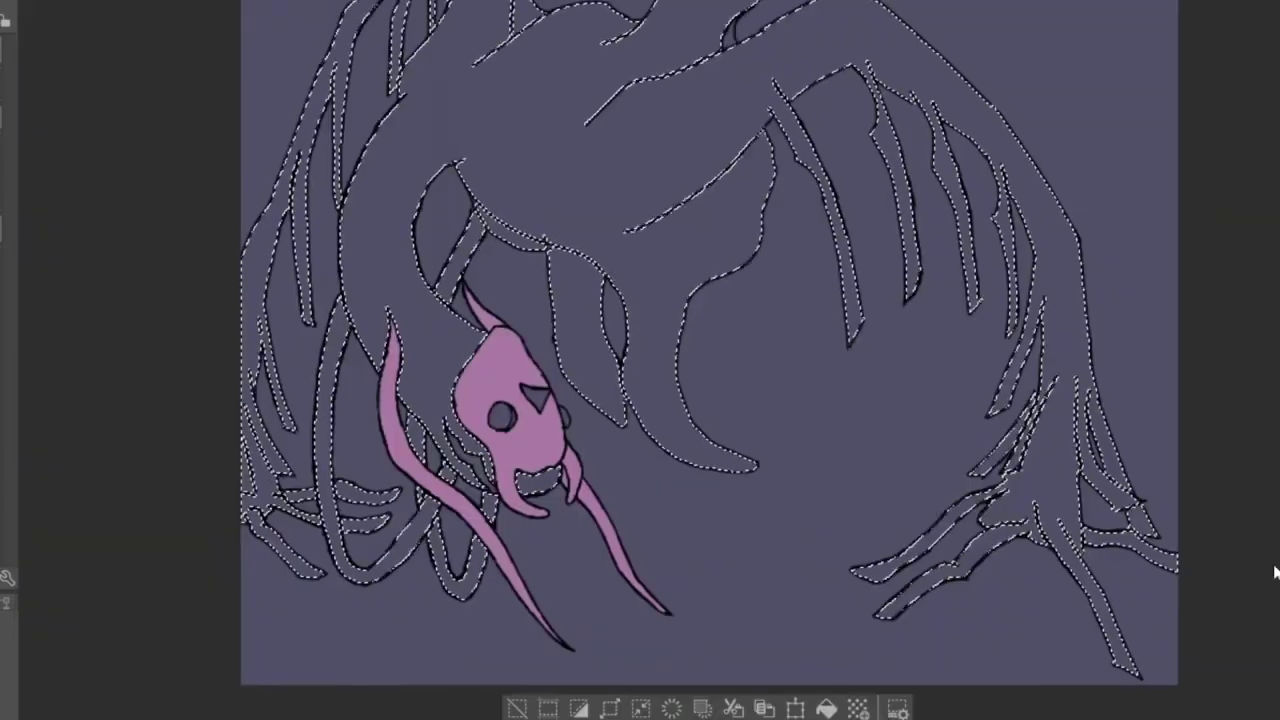
click(826, 708)
key(ctrl+d)
scroll(555, 615, down, 3)
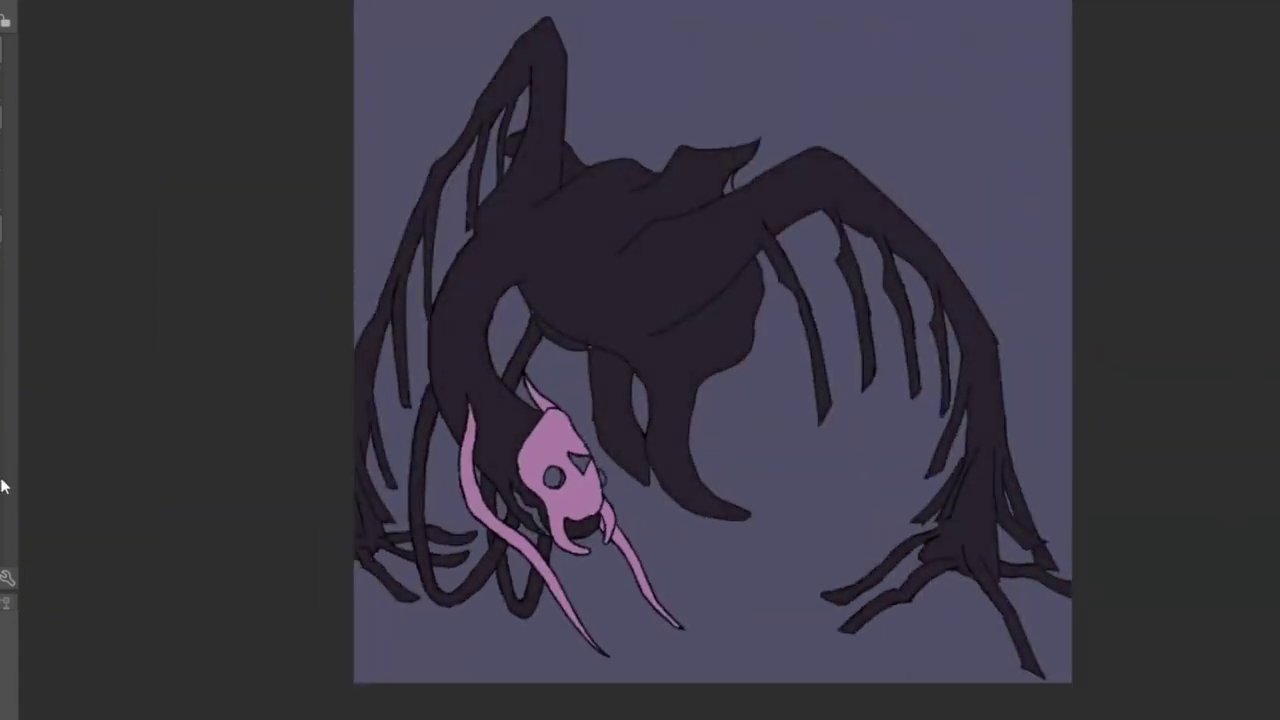
scroll(698, 375, up, 4)
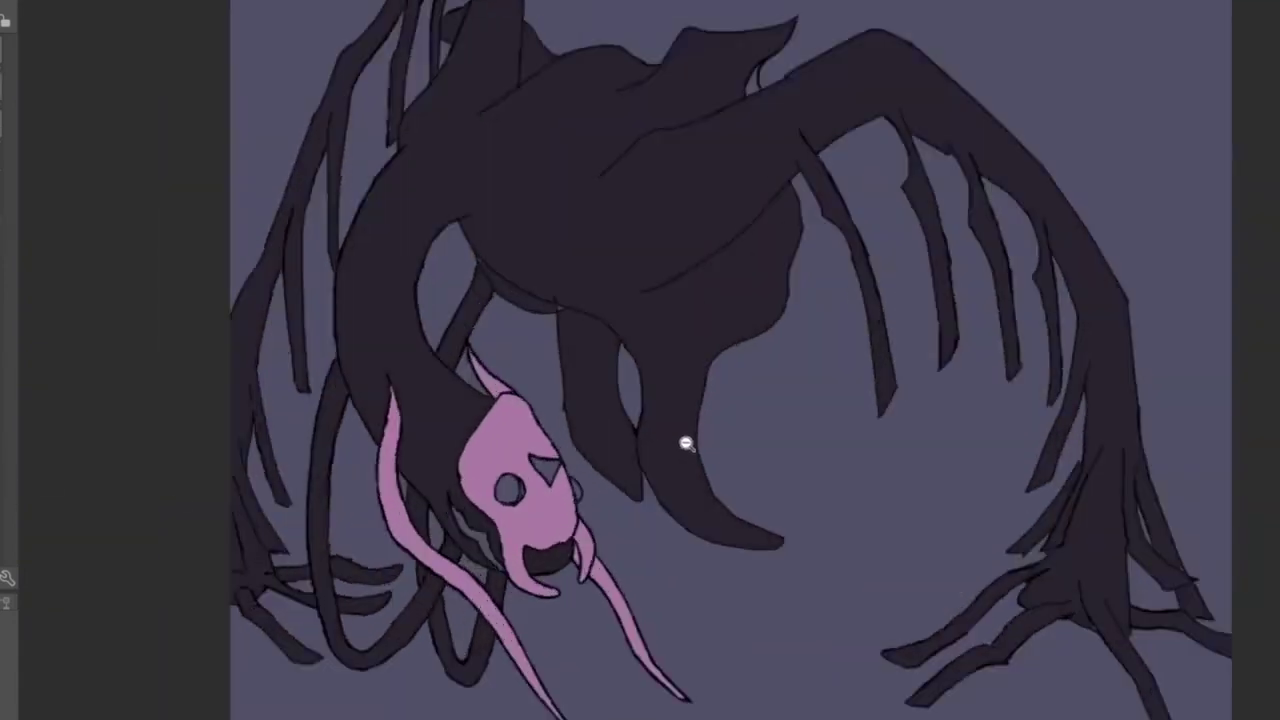
scroll(475, 570, up, 2)
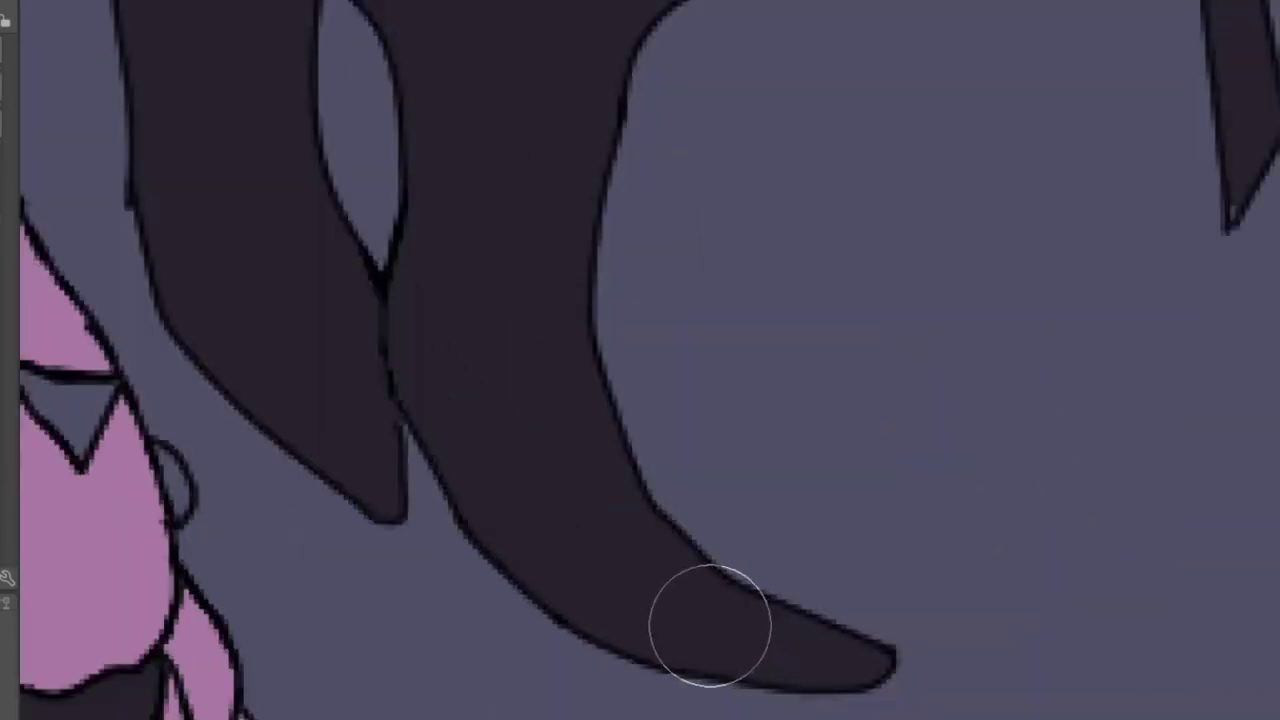
- Paint purple and pink sections over the two tapered limbs hanging beneath the creature's dark body
mouse_move(795, 622)
mouse_down()
mouse_move(600, 600)
mouse_move(520, 520)
mouse_up()
drag(385, 480, 230, 300)
mouse_move(583, 465)
mouse_down()
mouse_move(462, 321)
mouse_move(517, 324)
mouse_move(234, 137)
mouse_up()
scroll(234, 246, down, 1)
scroll(234, 246, down, 2)
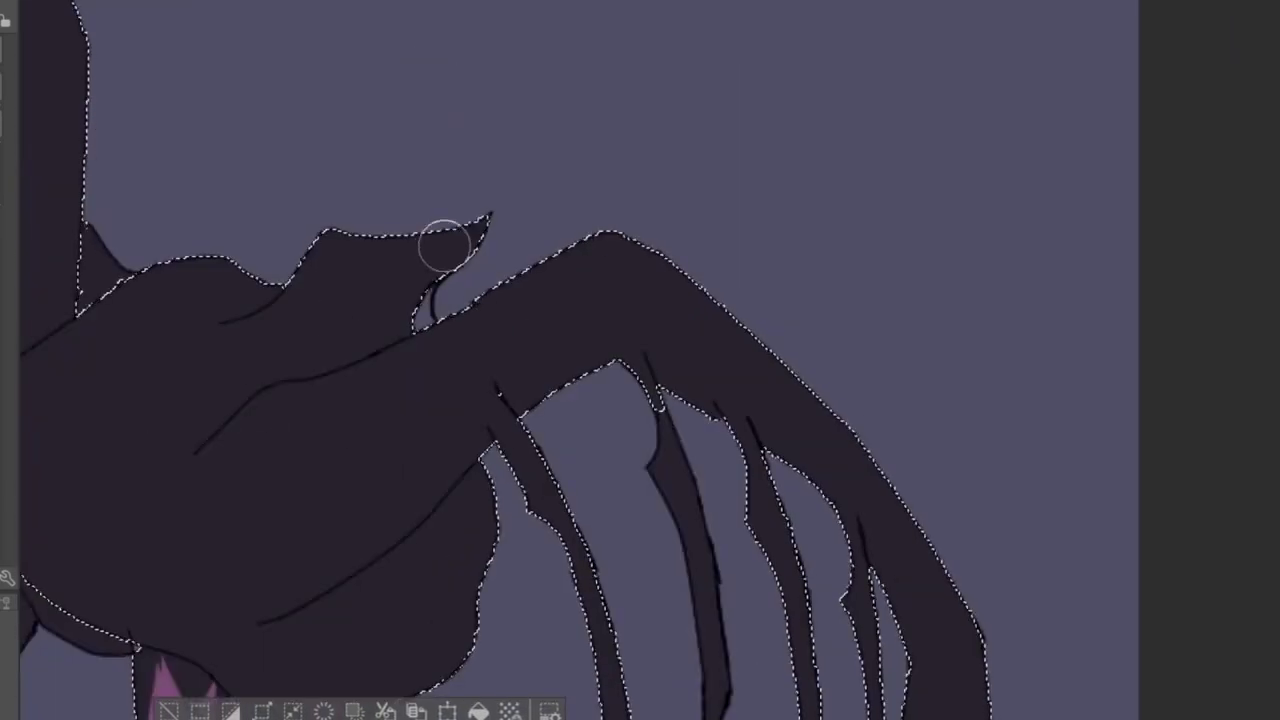
- Paint the selected tips of the right wing's hanging spikes and hand claws dark magenta
scroll(355, 253, up, 2)
scroll(443, 429, down, 2)
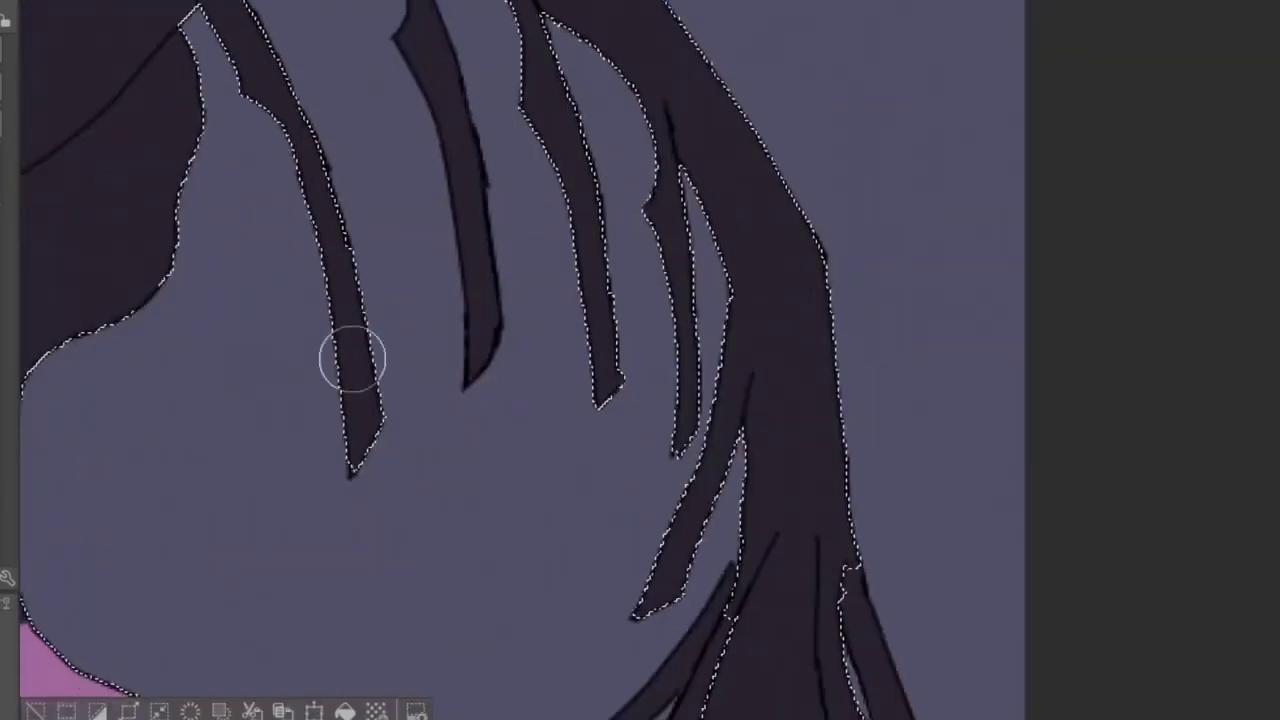
drag(349, 357, 365, 445)
drag(680, 270, 673, 323)
scroll(457, 583, down, 3)
scroll(630, 350, up, 3)
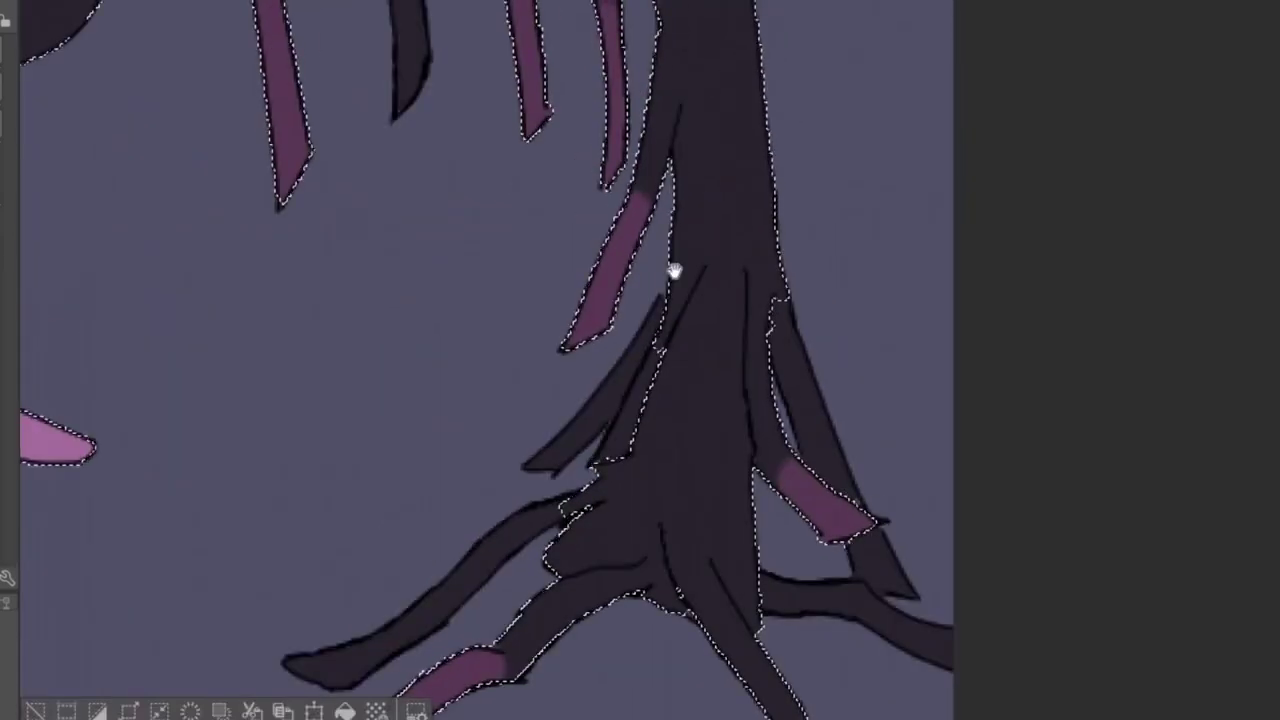
- Paint the selected tips of the left wing's spikes and claws dark magenta
scroll(823, 491, down, 3)
scroll(486, 429, up, 3)
drag(491, 243, 557, 400)
drag(429, 400, 529, 543)
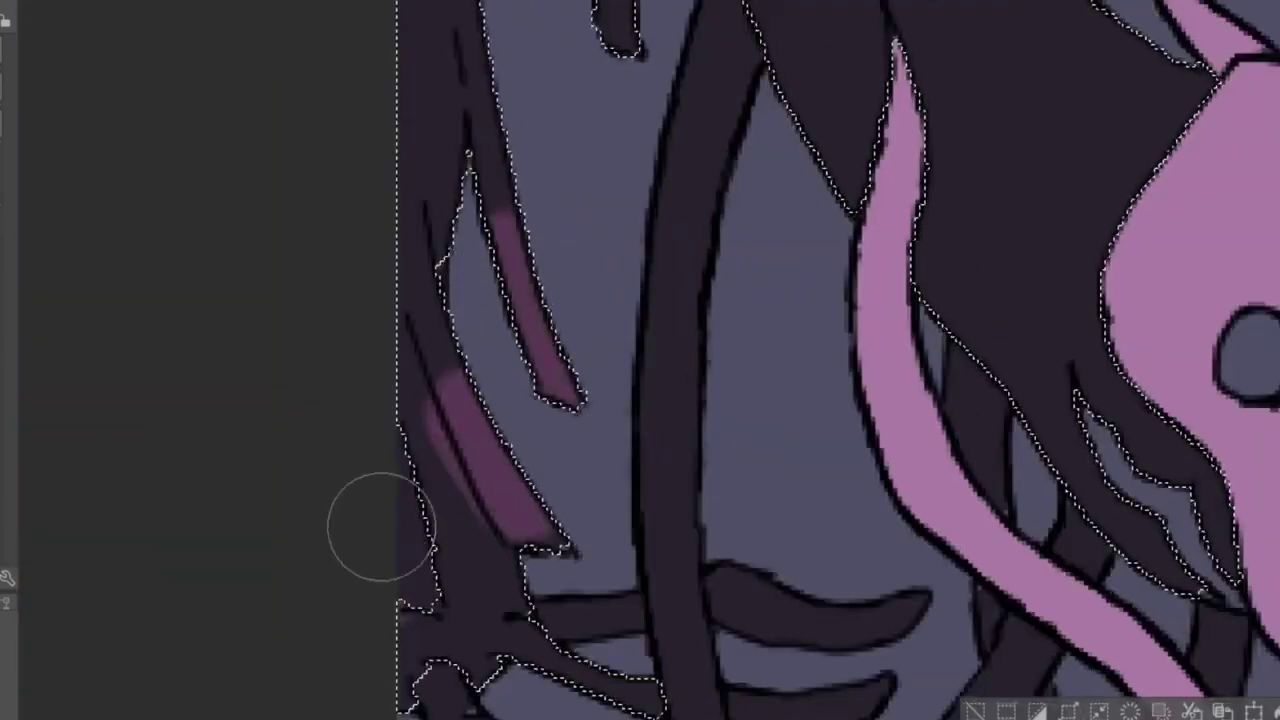
drag(643, 715, 548, 545)
scroll(548, 545, down, 4)
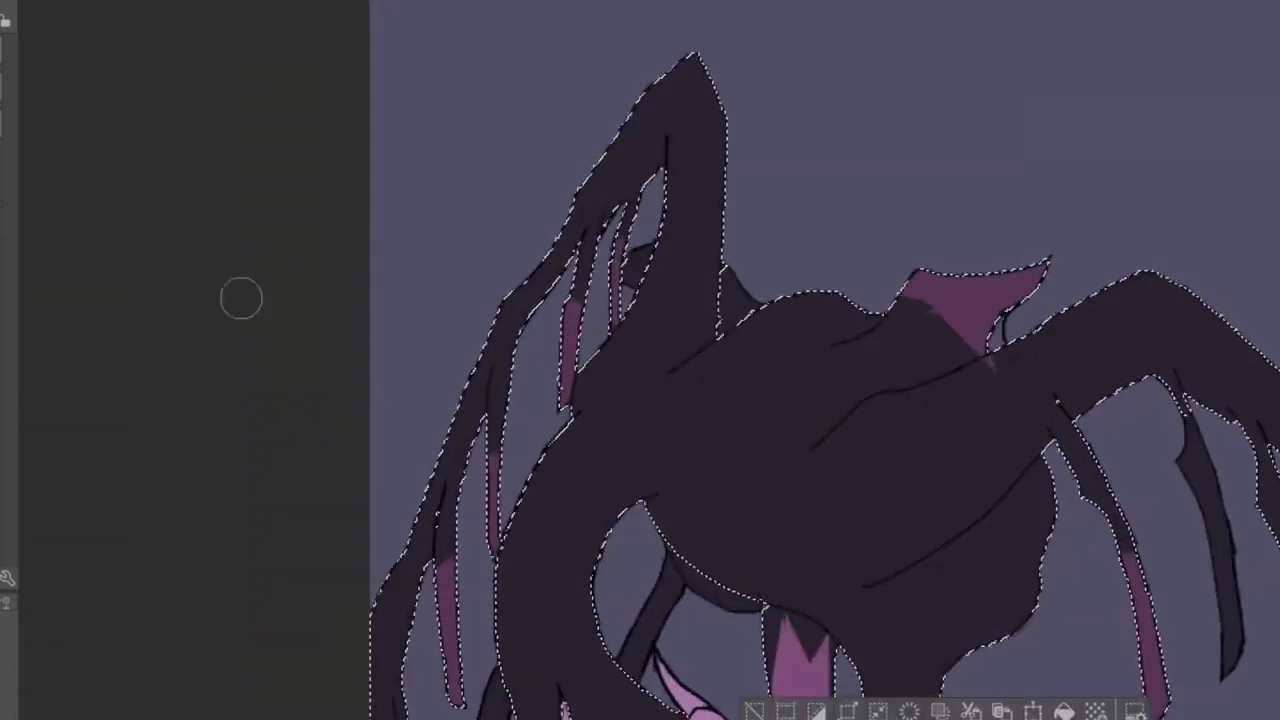
- Clear the selection and select the still unpainted dark claw and spike areas on both wings
key(ctrl+d)
drag(655, 497, 429, 586)
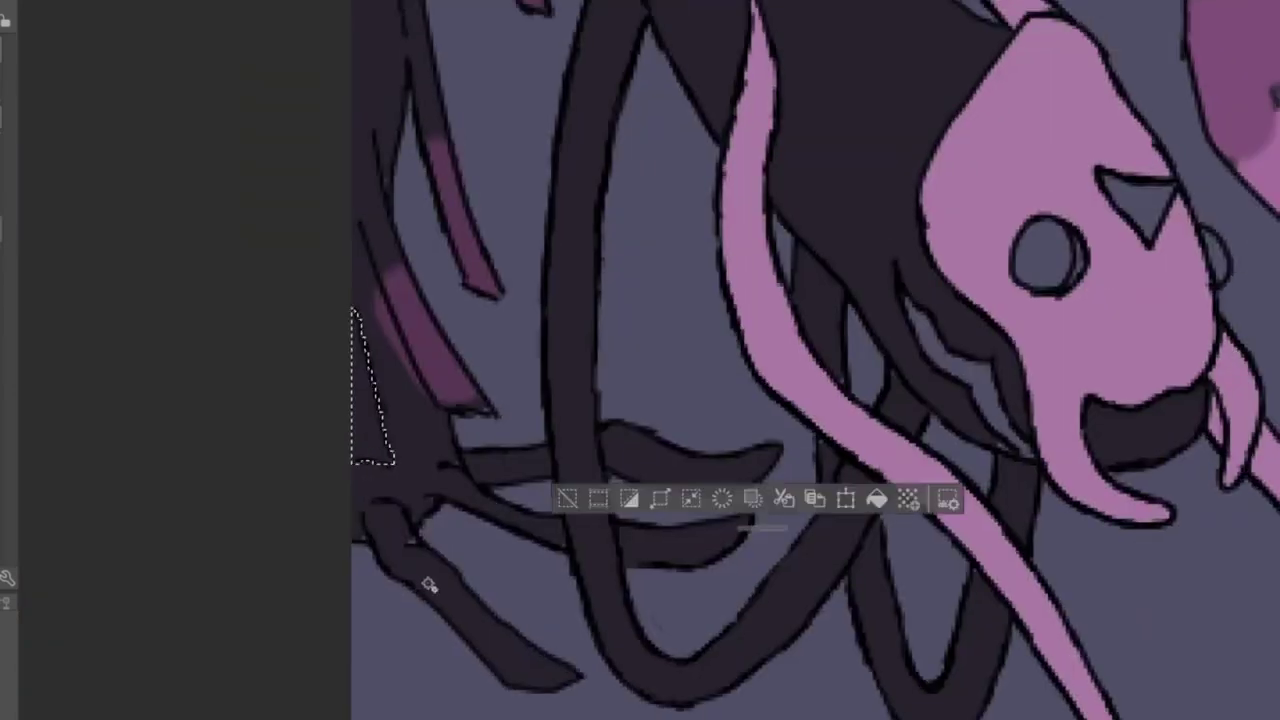
drag(674, 554, 663, 509)
scroll(707, 420, up, 1)
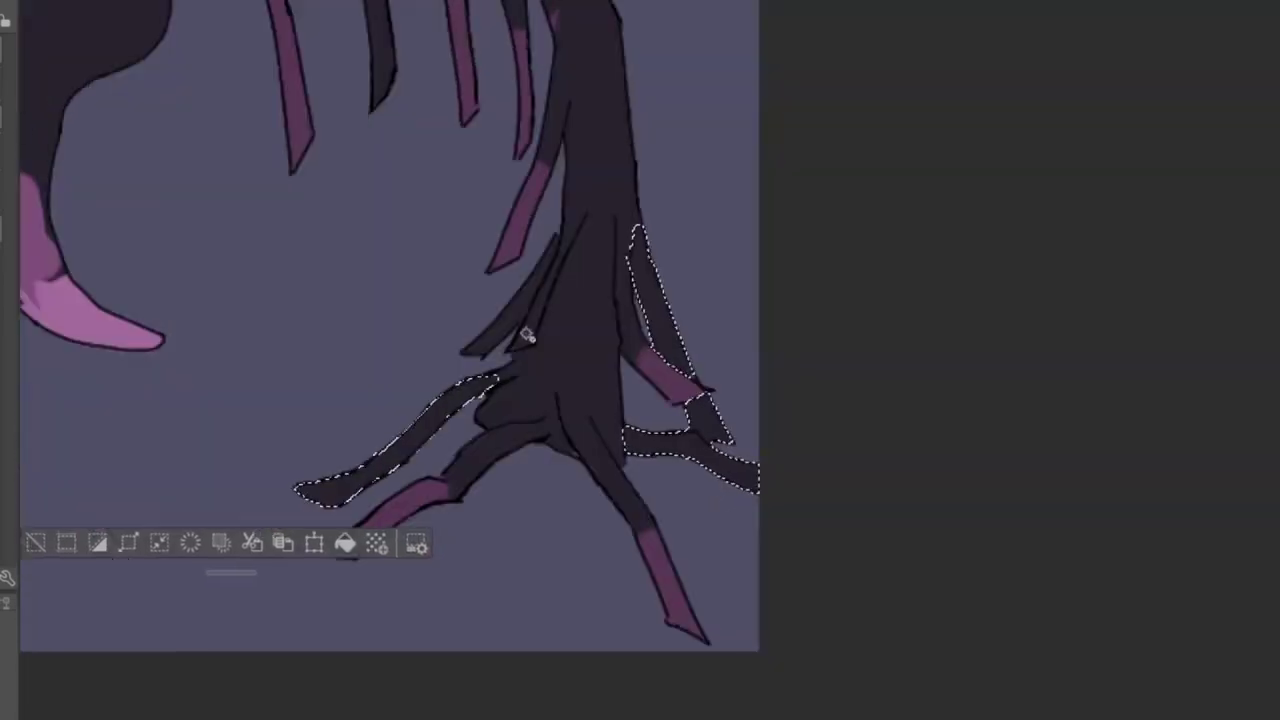
drag(527, 336, 680, 560)
drag(538, 328, 385, 381)
- Paint dark magenta tips on the newly selected claws and spikes
scroll(623, 306, down, 5)
scroll(723, 257, up, 5)
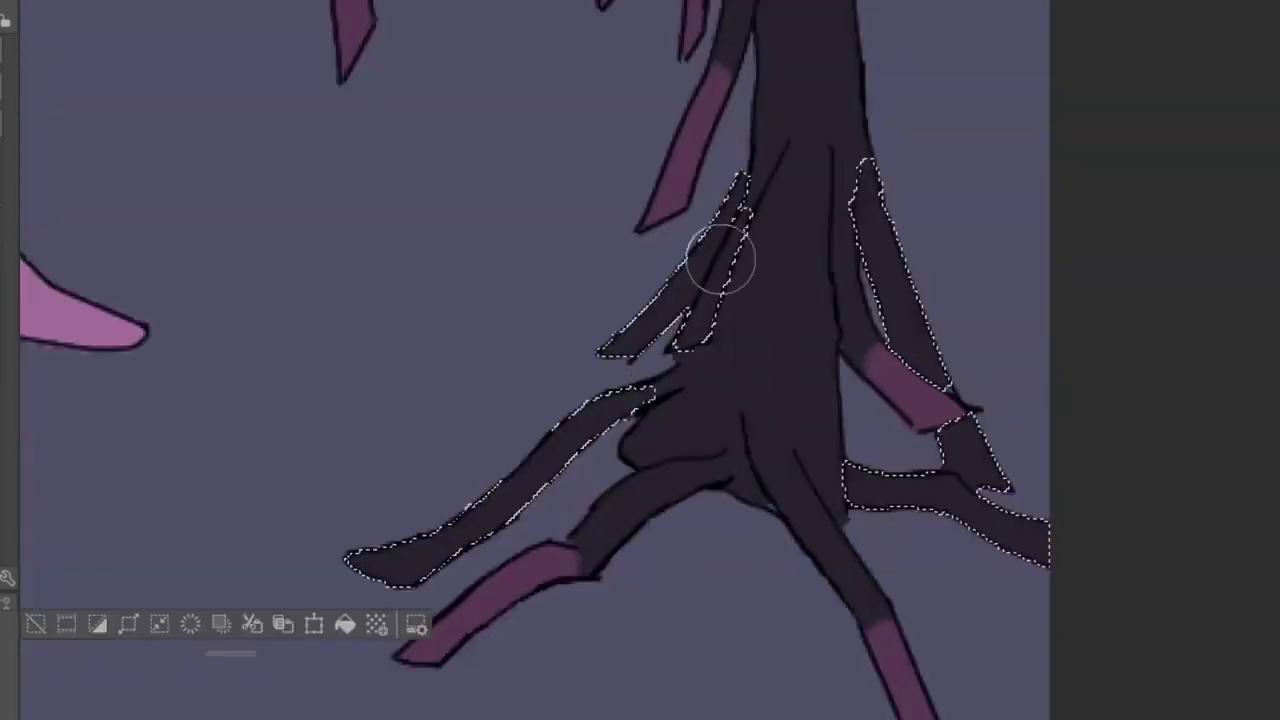
drag(1076, 575, 728, 575)
scroll(729, 576, down, 5)
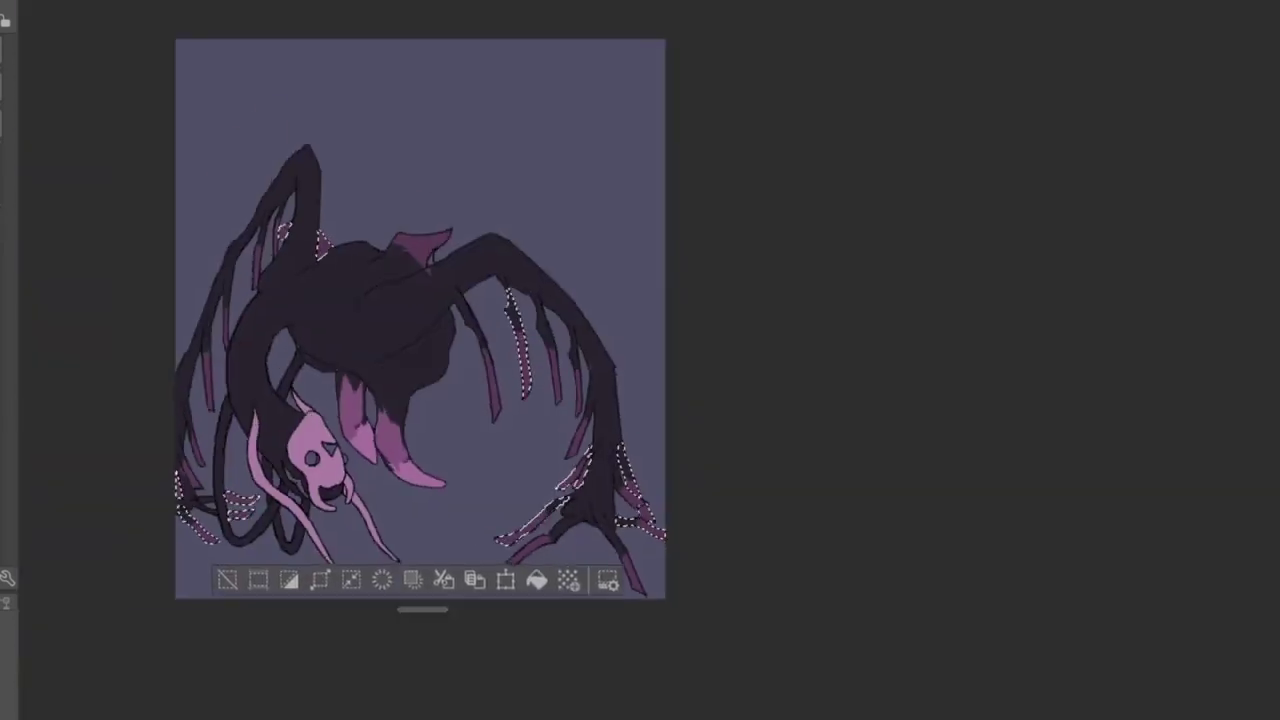
- Blend the right hanging limb's colours into a gradient from the pink tip through purple to the dark body
scroll(423, 320, up, 6)
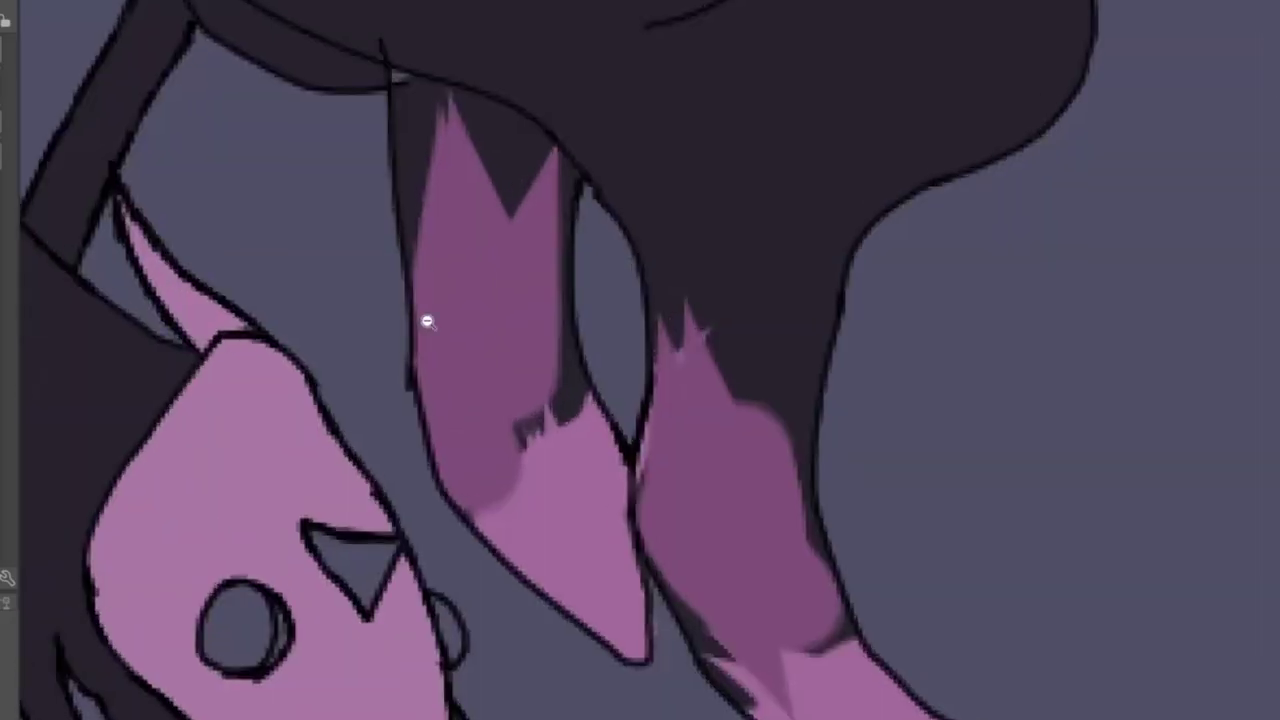
mouse_move(423, 320)
mouse_down()
mouse_move(555, 628)
mouse_move(730, 668)
mouse_up()
drag(630, 685, 537, 620)
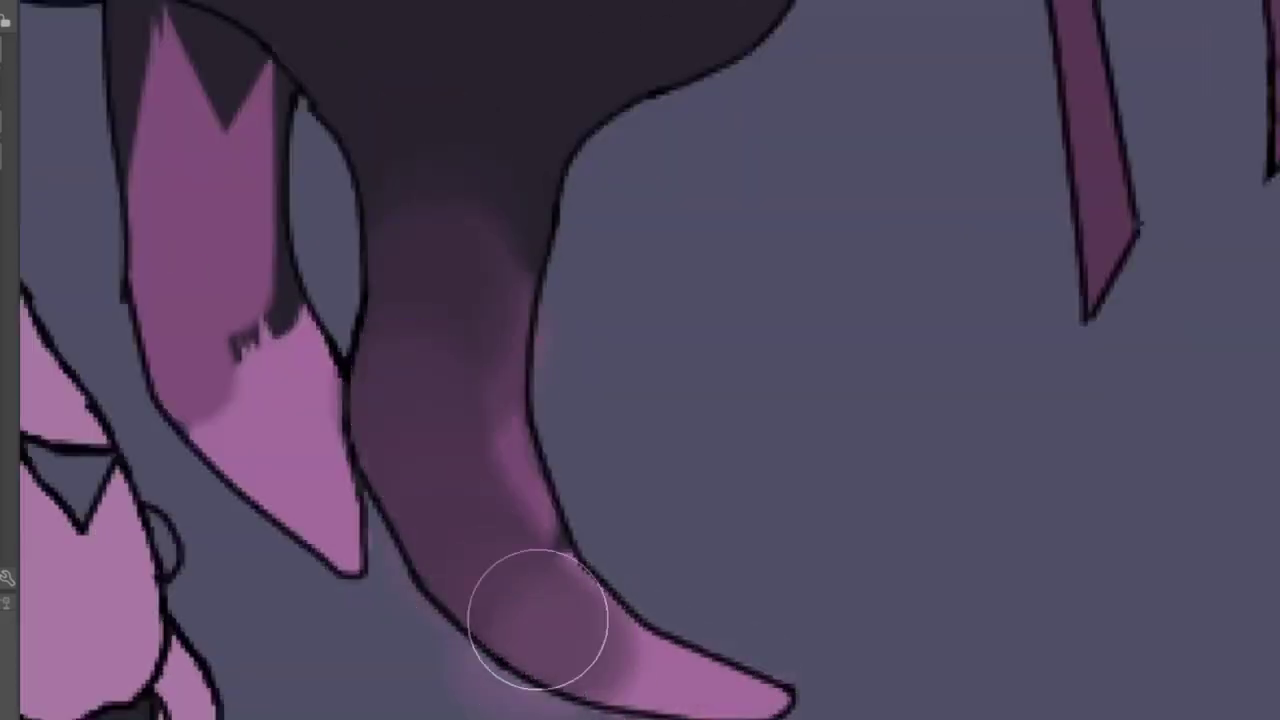
scroll(698, 376, up, 2)
mouse_move(594, 686)
mouse_down()
mouse_move(522, 549)
mouse_move(449, 557)
mouse_up()
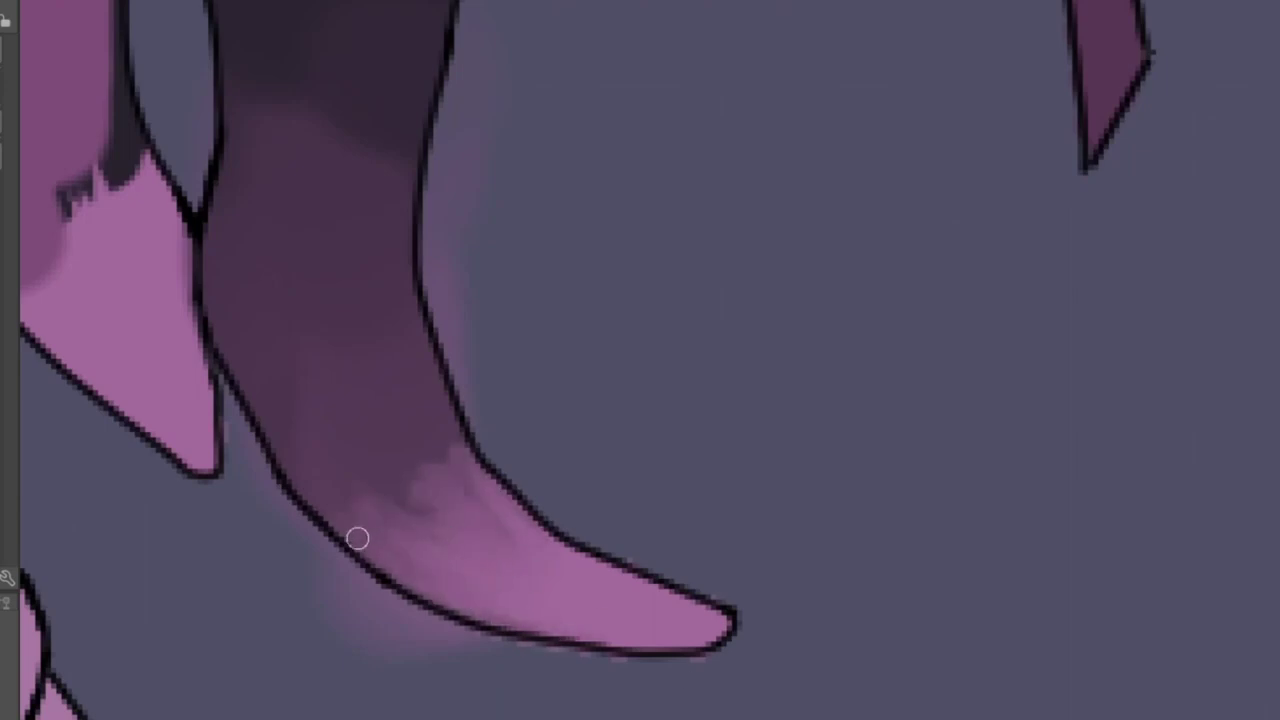
scroll(391, 520, up, 2)
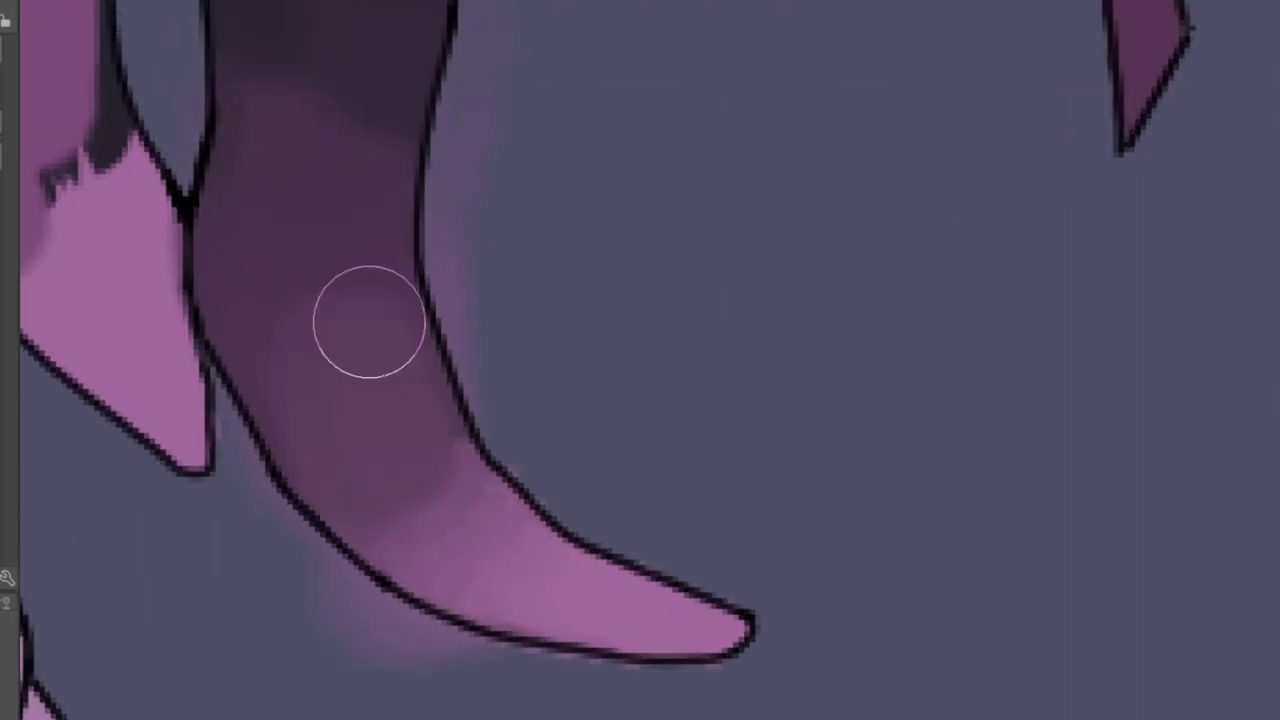
scroll(369, 322, down, 2)
scroll(431, 334, up, 1)
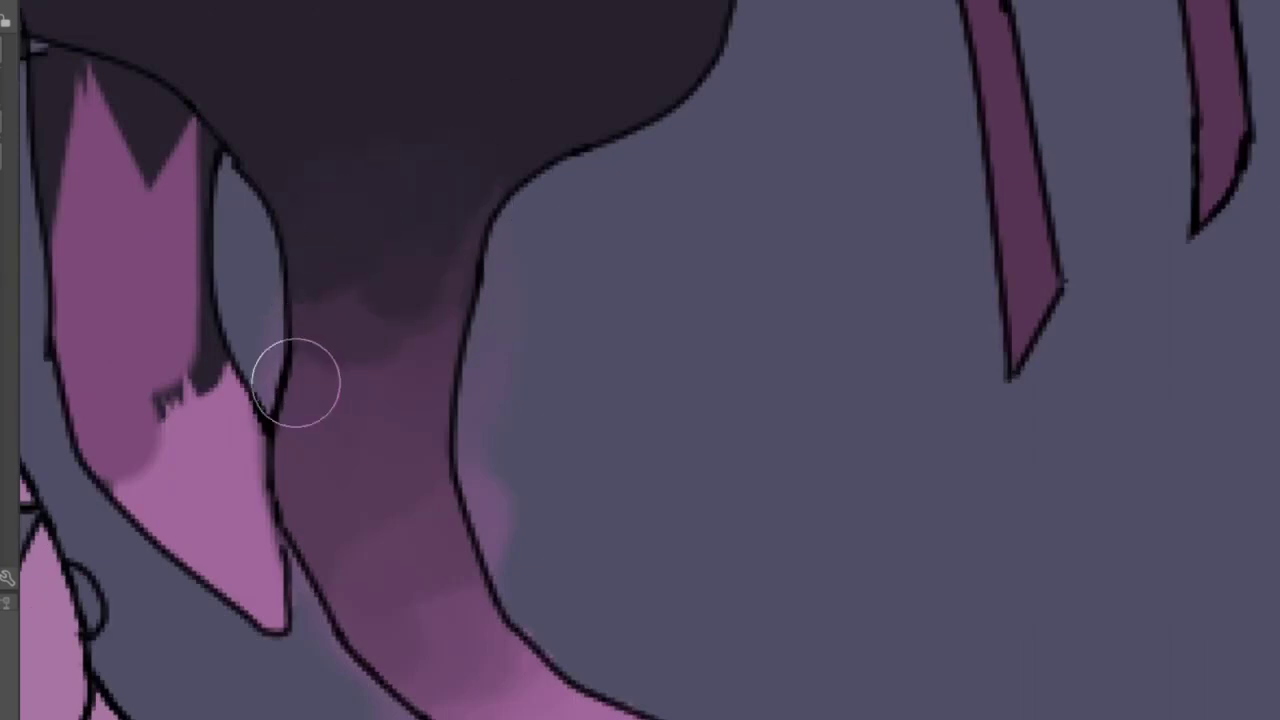
scroll(296, 383, down, 1)
scroll(430, 284, down, 2)
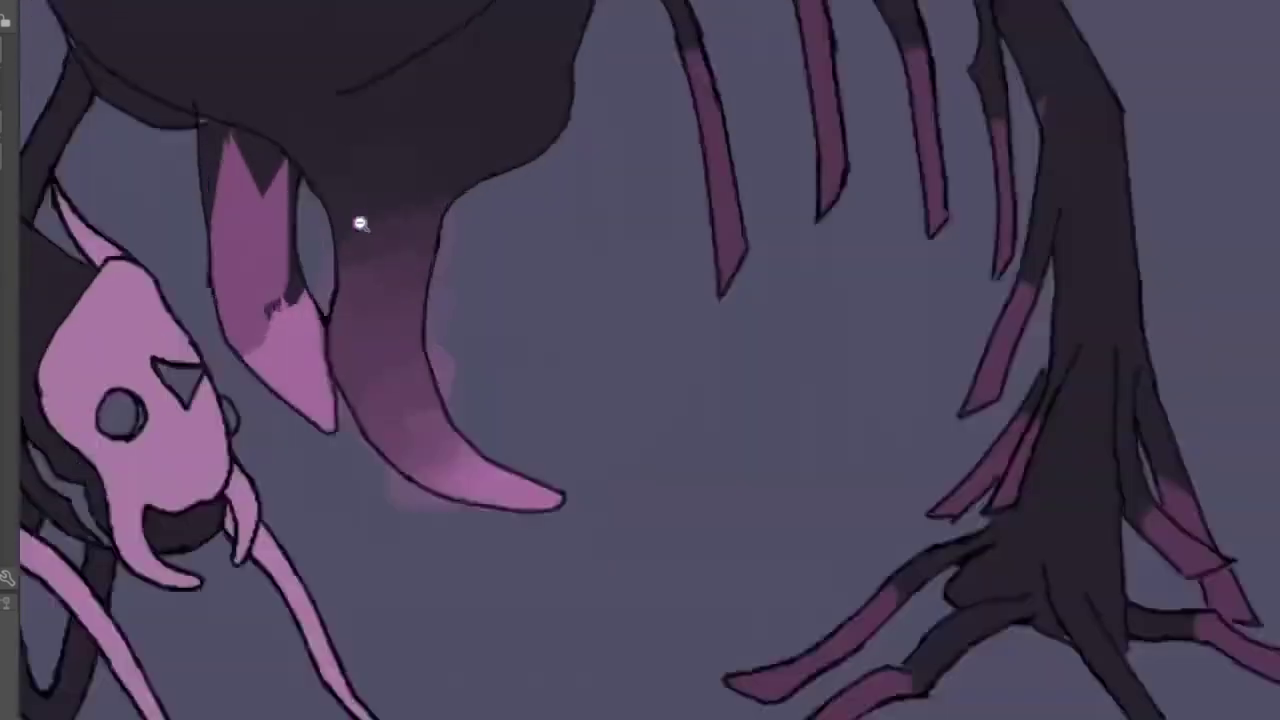
- Blend the left hanging limb's pink and purple patches smoothly up into the dark body colour
scroll(369, 380, up, 3)
mouse_move(369, 380)
mouse_down()
mouse_move(360, 190)
mouse_move(299, 73)
mouse_move(271, 254)
mouse_move(327, 284)
mouse_move(423, 442)
mouse_move(282, 227)
mouse_move(311, 115)
mouse_move(286, 94)
mouse_up()
scroll(286, 94, down, 2)
scroll(355, 300, up, 2)
scroll(406, 283, down, 2)
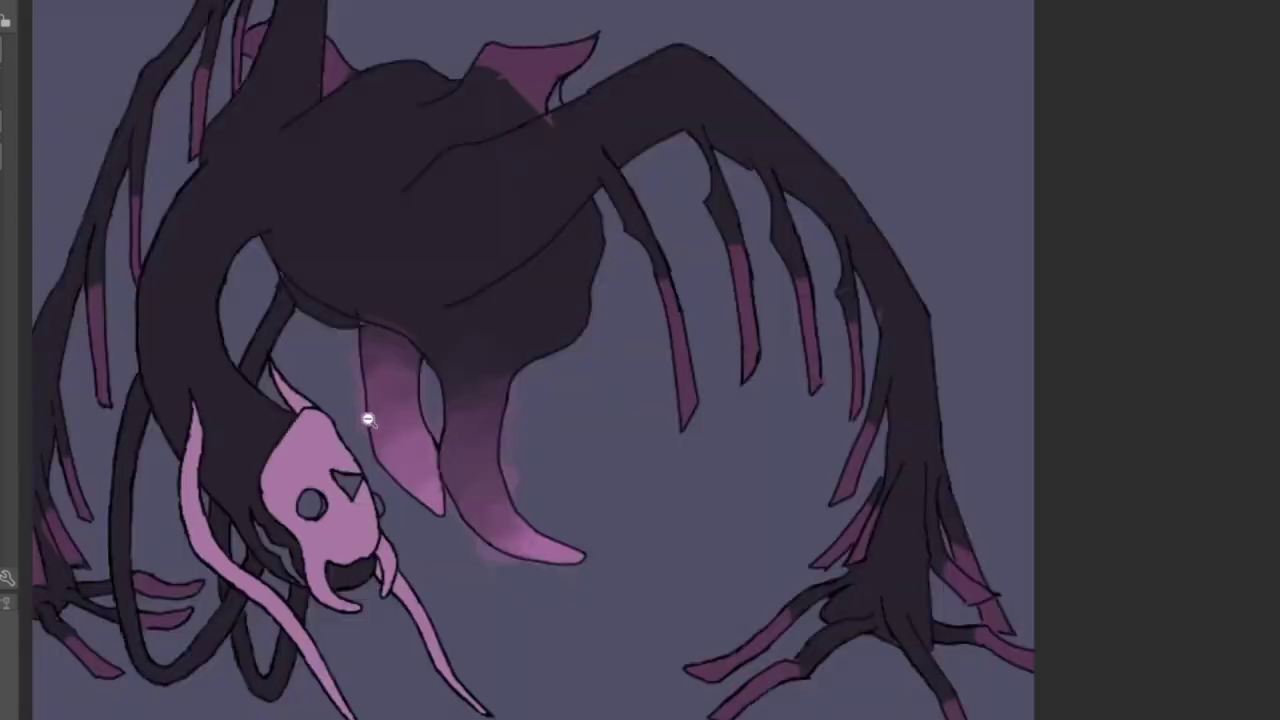
- Soften the hard edges between magenta and dark colour on the right wing's hanging spikes
scroll(457, 429, up, 2)
drag(457, 429, 431, 233)
scroll(431, 233, down, 2)
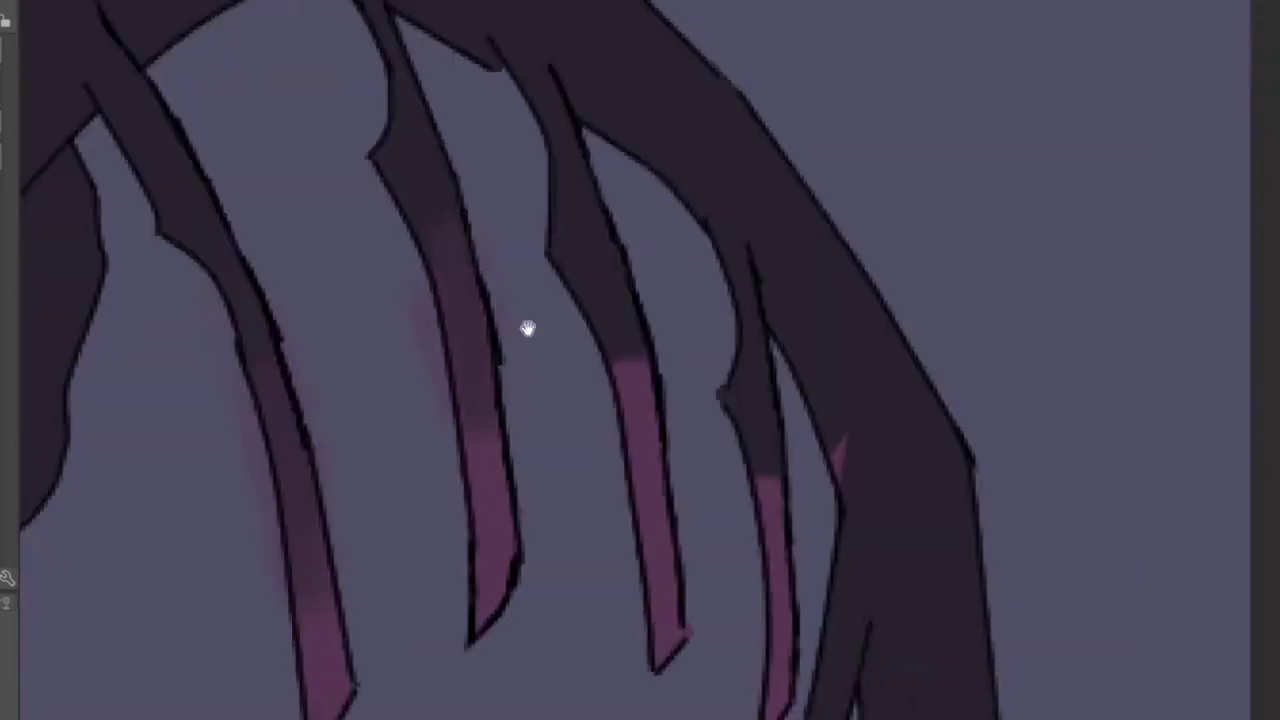
scroll(528, 329, up, 2)
drag(471, 349, 451, 320)
drag(495, 510, 480, 429)
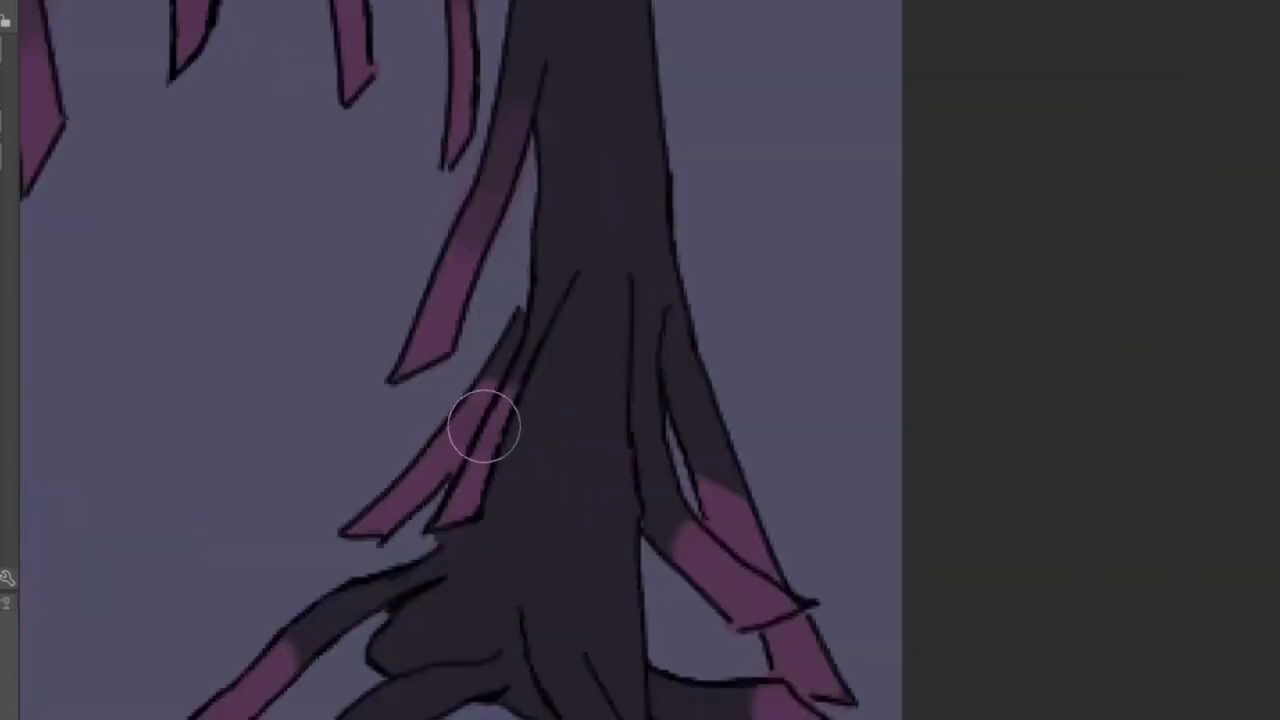
- Blend the magenta tips of the right hand's claws into the dark colour of the arm
scroll(591, 417, down, 2)
drag(591, 417, 491, 500)
scroll(559, 603, up, 2)
scroll(559, 603, left, 3)
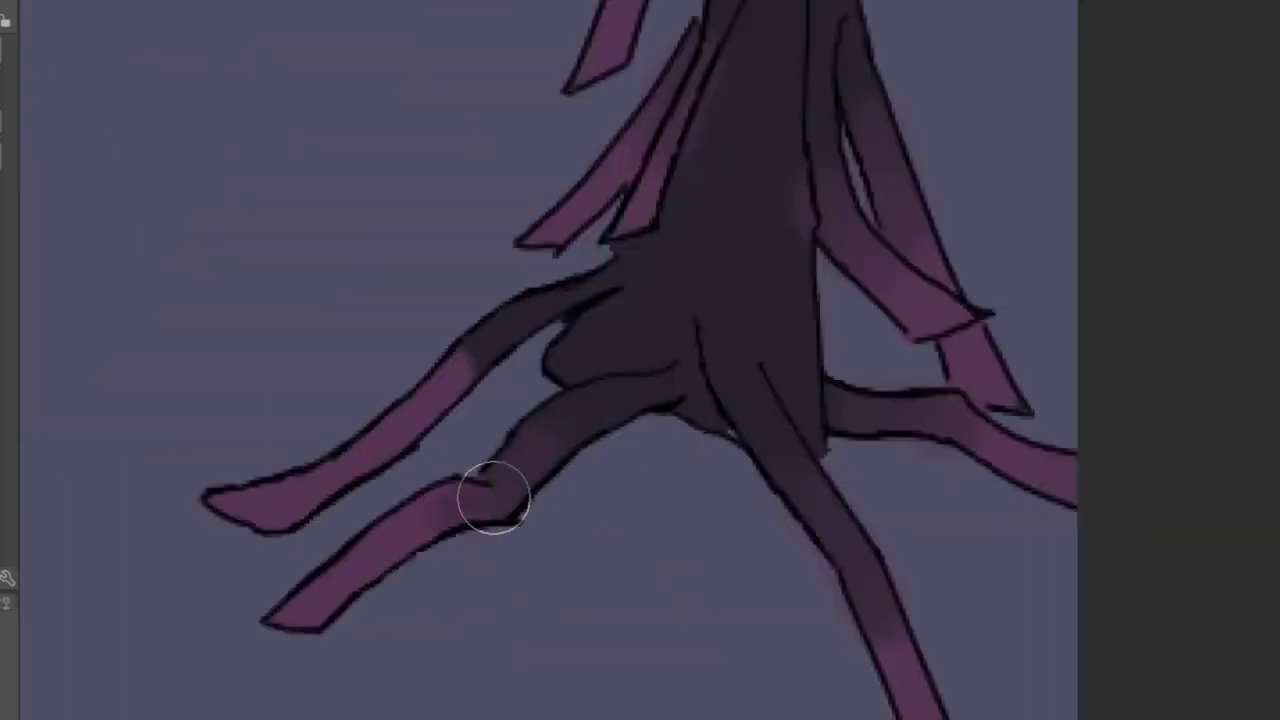
- Blend the magenta tips of the left wing's claws and spikes into their dark bases
scroll(495, 391, down, 3)
scroll(586, 357, up, 3)
scroll(643, 563, down, 2)
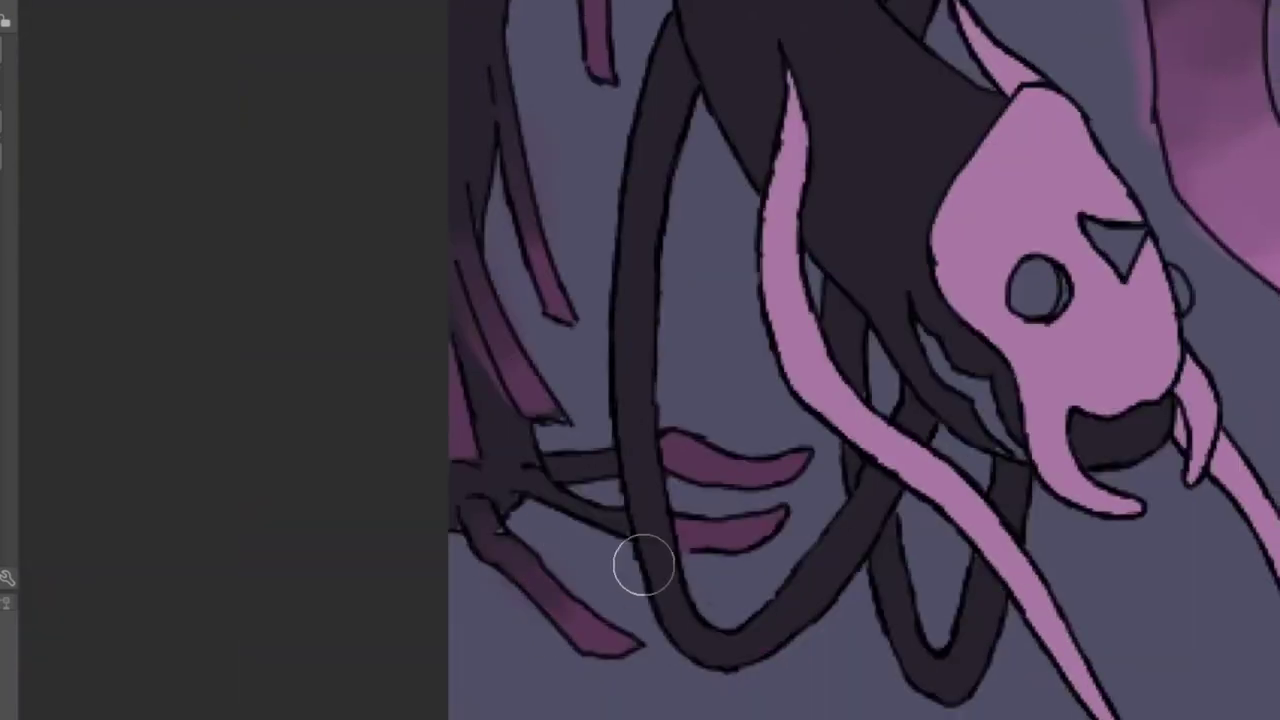
scroll(641, 630, up, 3)
scroll(641, 630, down, 2)
scroll(597, 646, up, 1)
scroll(723, 463, up, 1)
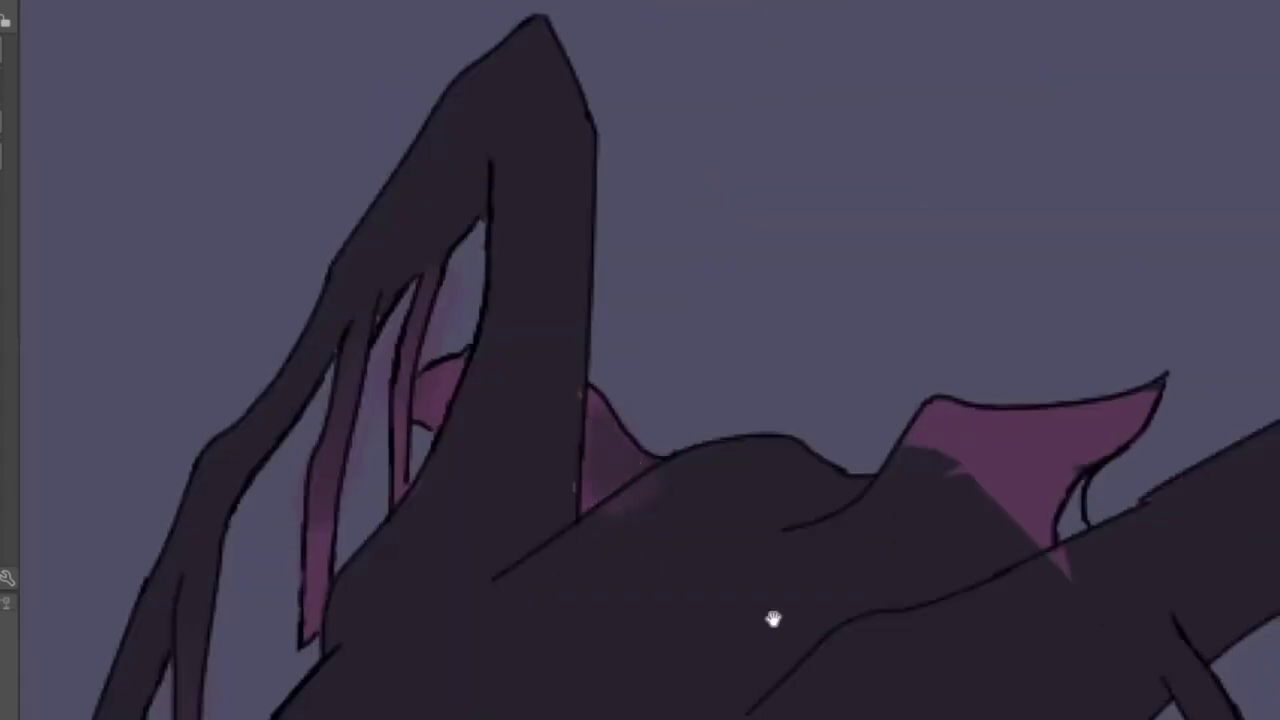
- Blend the magenta of the back fins gradually down into the dark body
scroll(774, 617, up, 2)
drag(600, 339, 559, 328)
scroll(643, 444, down, 3)
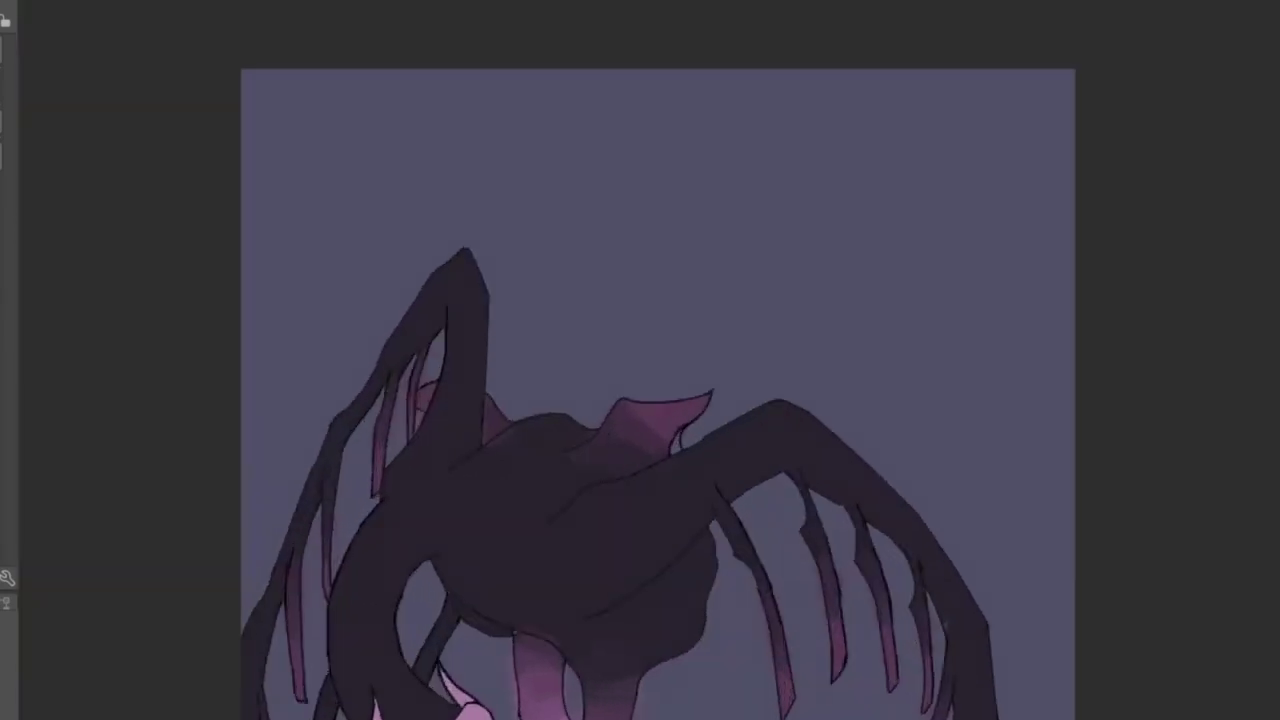
scroll(464, 420, up, 3)
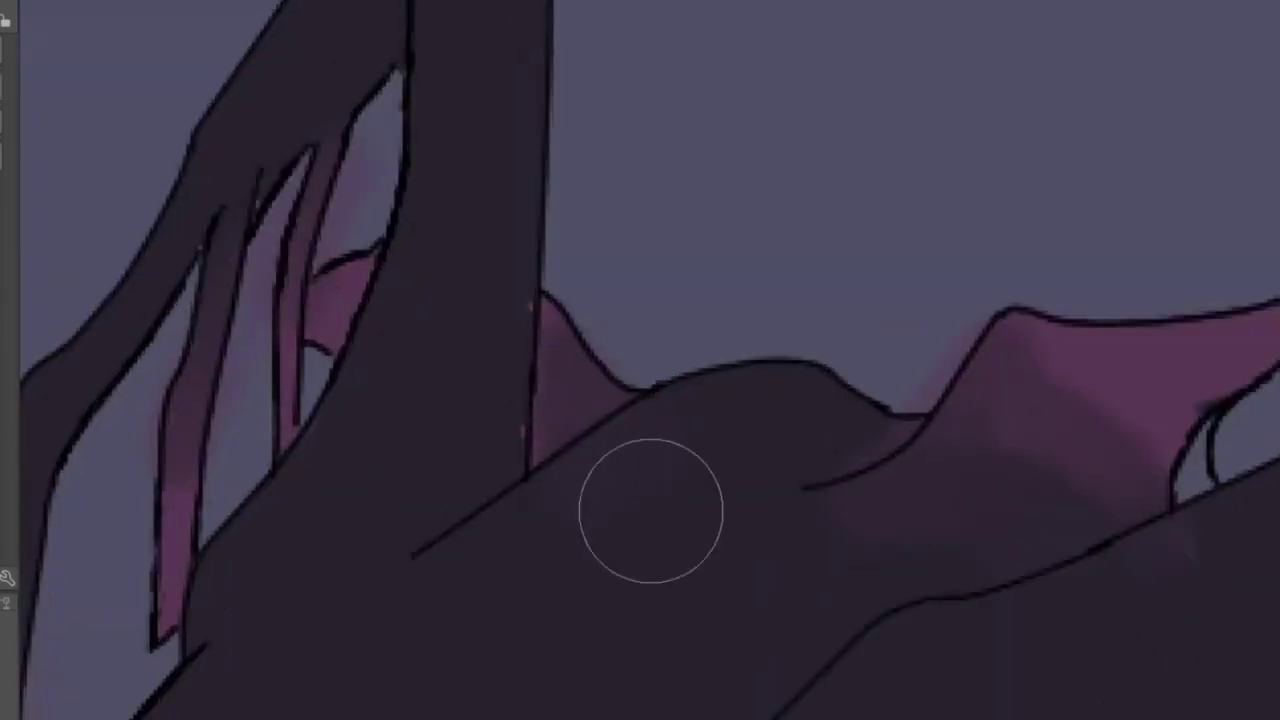
scroll(737, 277, down, 4)
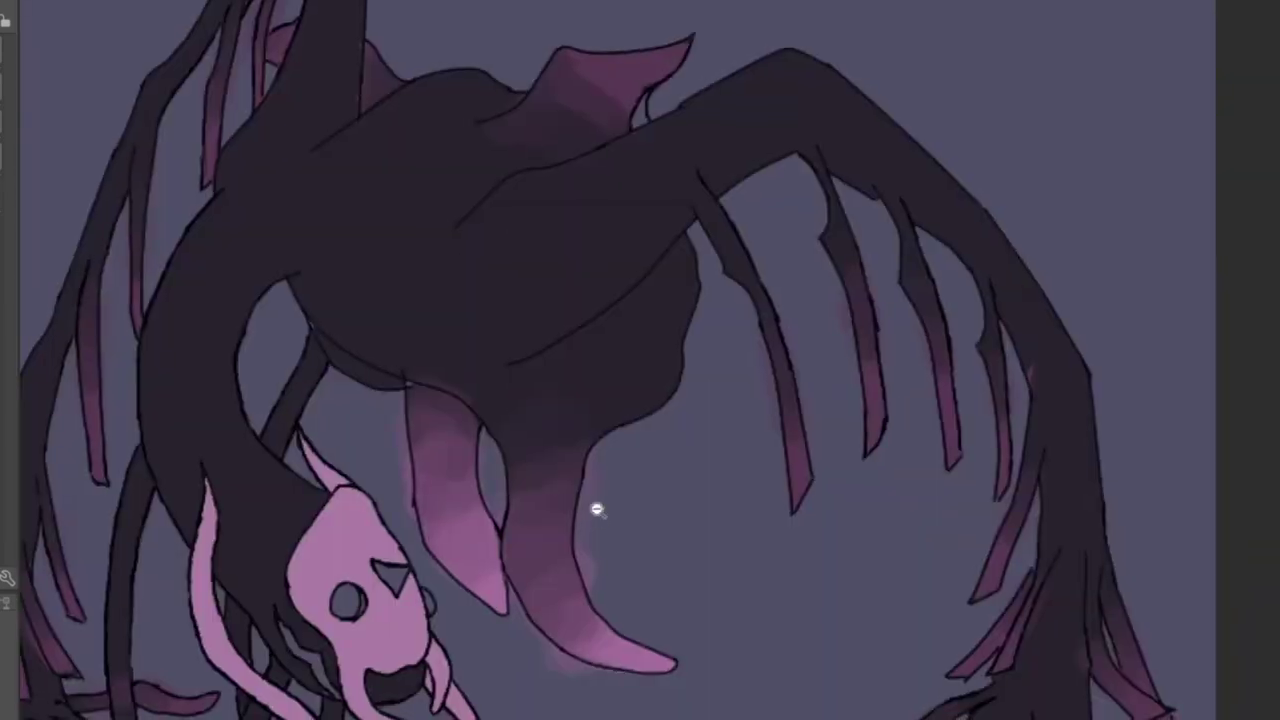
- Erase the purple spill outside the outlines of the right hanging limb and the right hand's outstretched claws
scroll(597, 509, up, 3)
scroll(610, 549, down, 3)
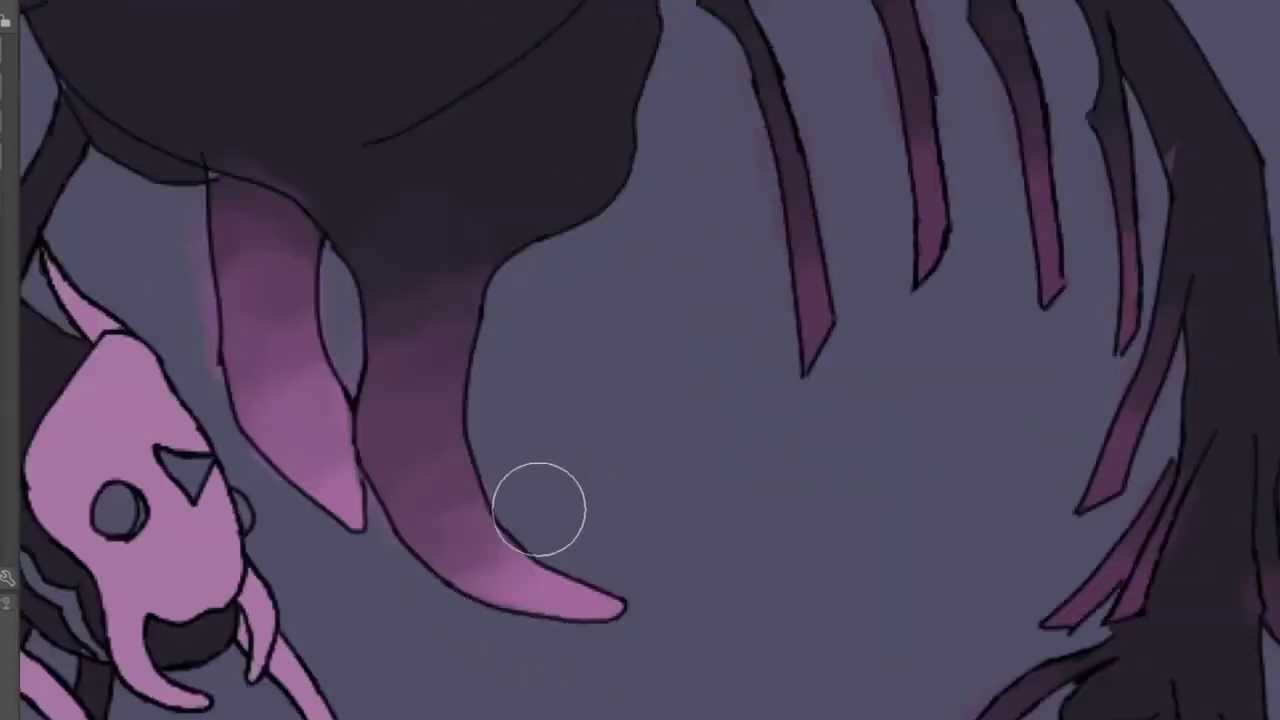
scroll(470, 478, right, 3)
scroll(517, 378, down, 2)
scroll(423, 280, down, 4)
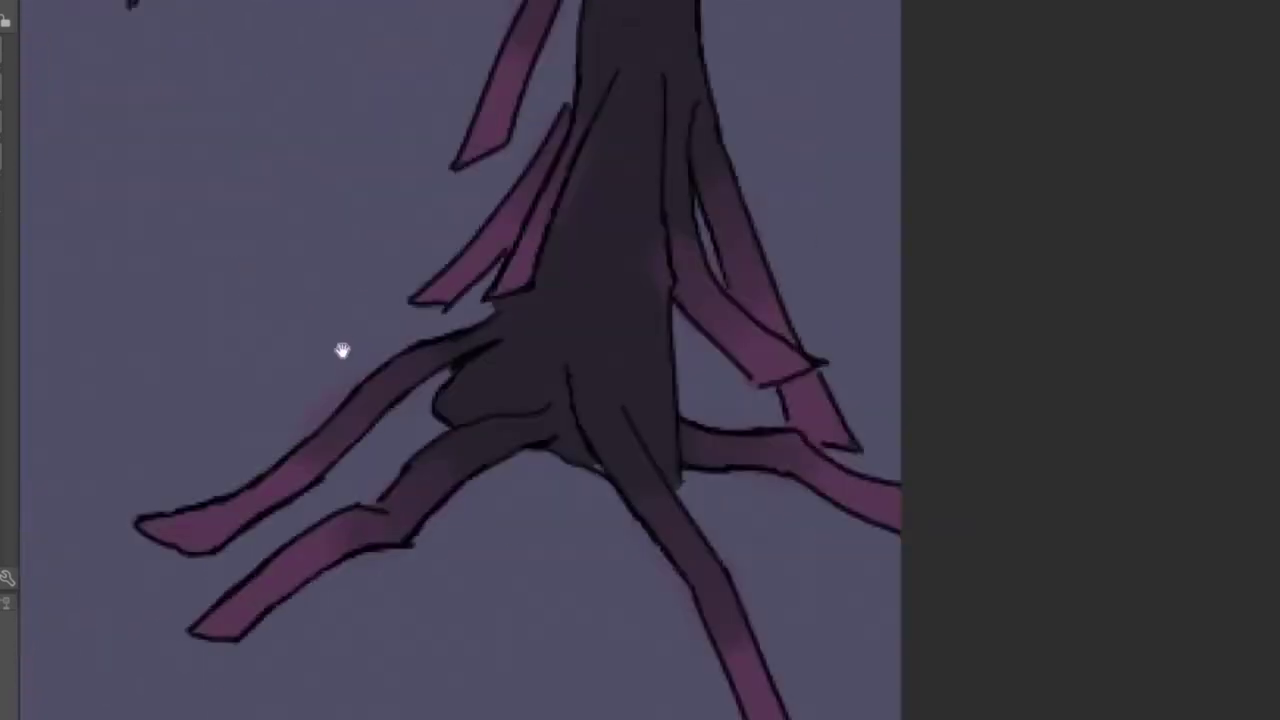
scroll(343, 351, up, 4)
scroll(151, 69, down, 3)
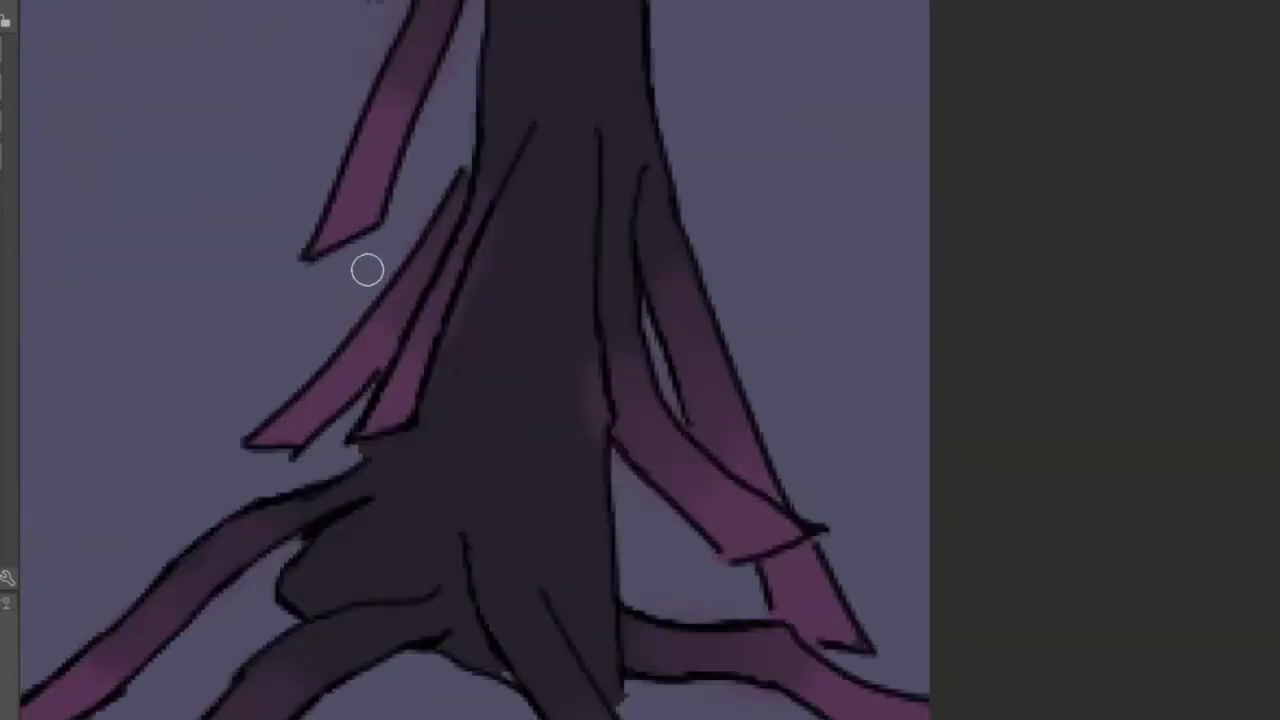
- Clean up stray magenta around the right hand's lower claws and on the adjoining dark arm
scroll(466, 449, up, 5)
scroll(556, 363, down, 3)
scroll(446, 491, right, 3)
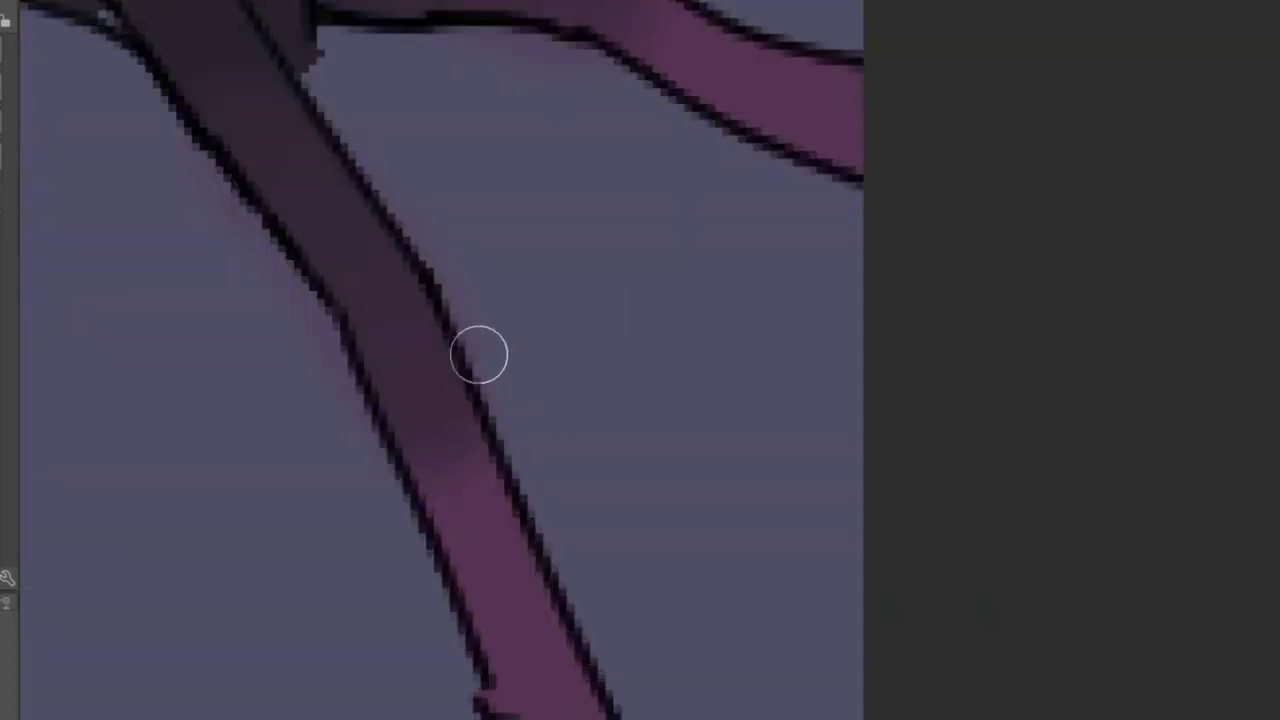
scroll(180, 157, down, 3)
scroll(306, 263, up, 4)
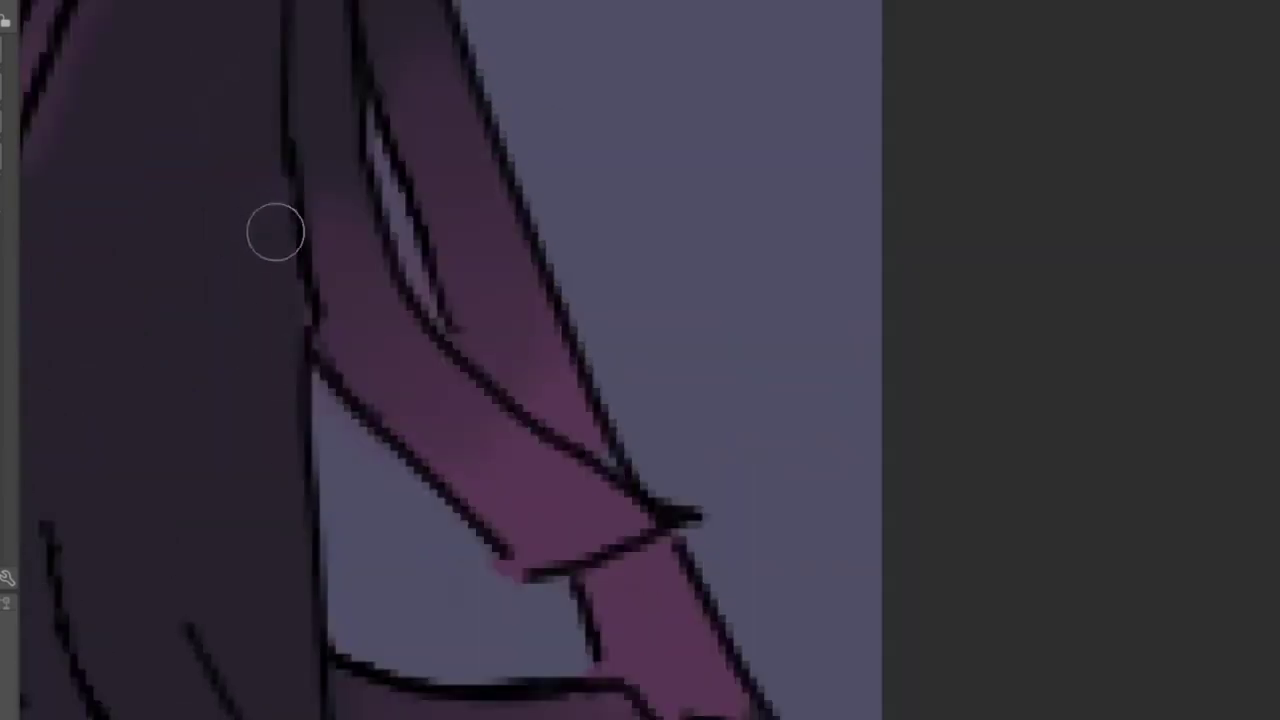
scroll(420, 280, down, 3)
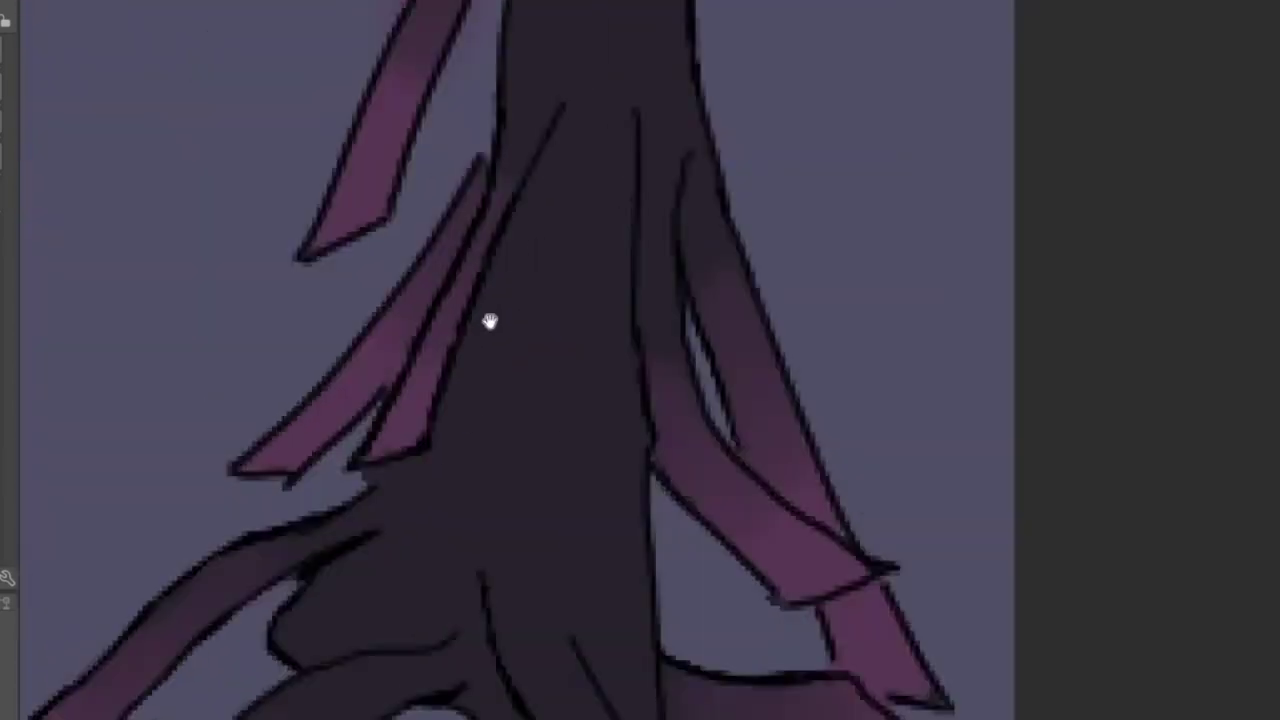
- Erase the magenta spill around the outlines of the right wing's hanging spikes
scroll(489, 320, up, 2)
scroll(334, 414, down, 2)
scroll(416, 301, up, 3)
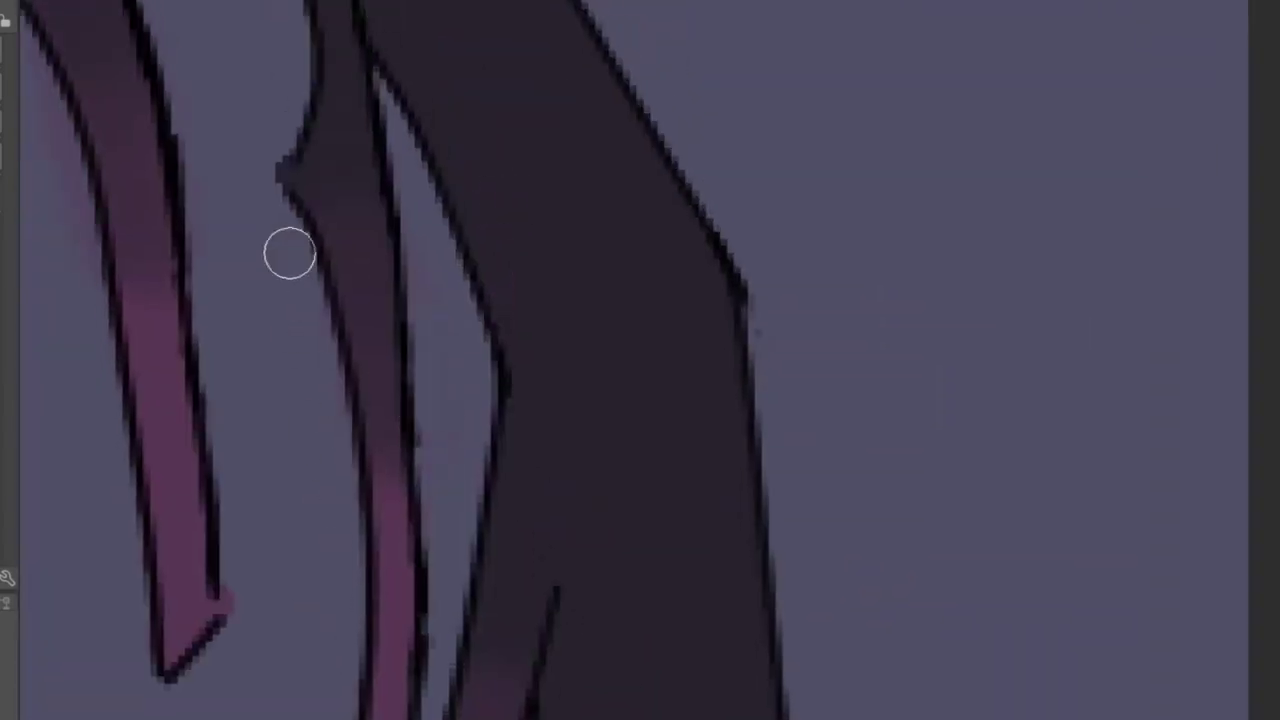
scroll(290, 254, up, 5)
scroll(300, 286, left, 5)
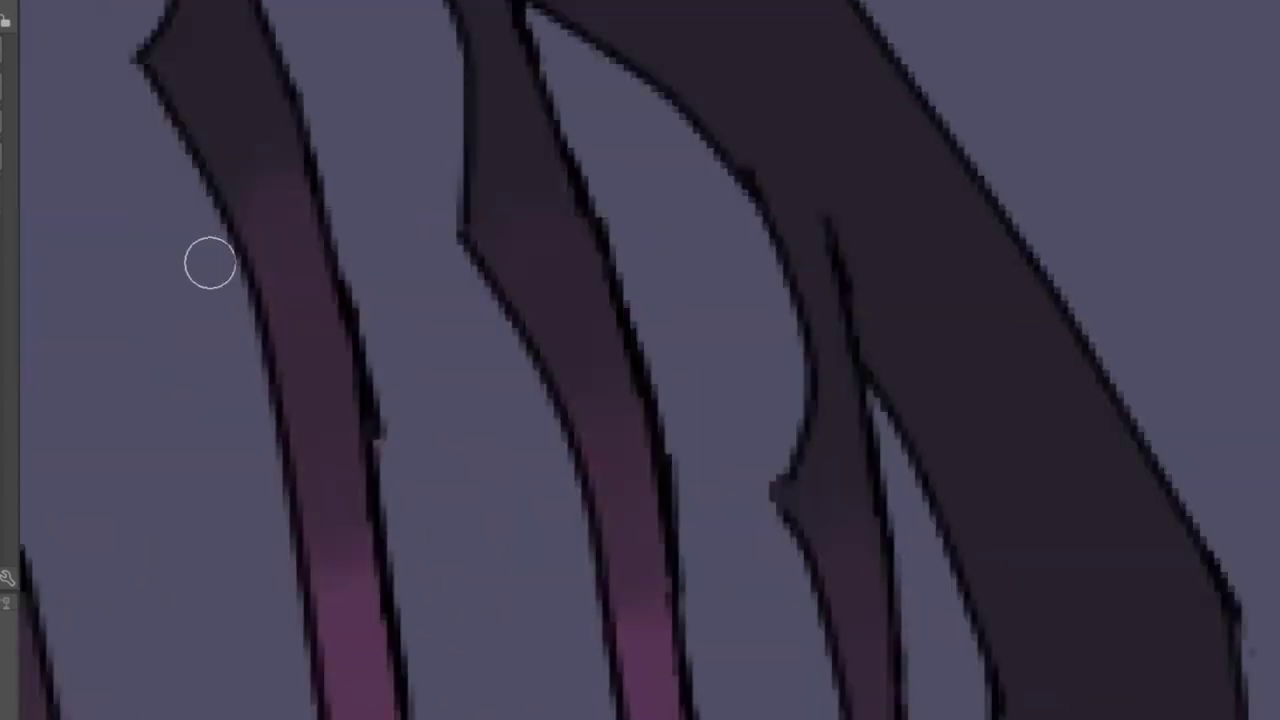
- Remove the purple spill along the outer edge of the left hanging limb and above it on the body
scroll(210, 263, down, 3)
scroll(418, 225, up, 3)
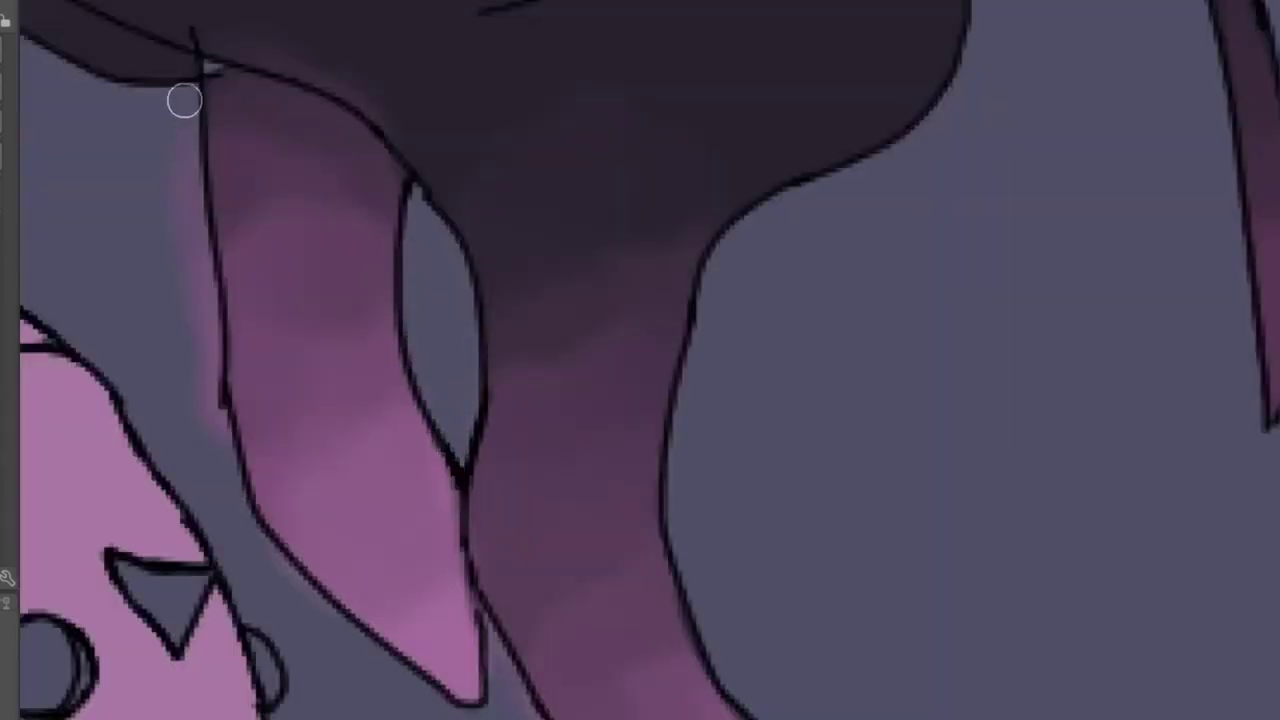
scroll(270, 590, down, 3)
scroll(363, 423, up, 3)
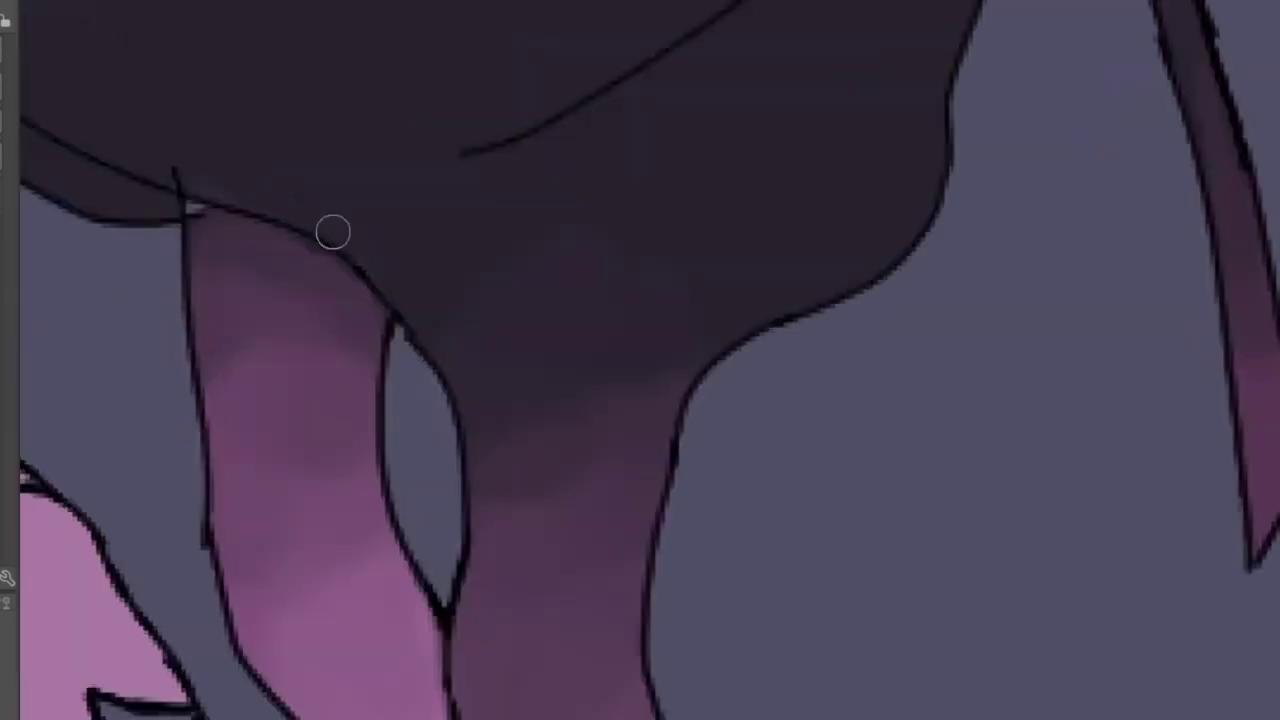
- Erase the purple spill outside the outlines of the back fins along the body's upper edge
scroll(333, 232, down, 3)
scroll(357, 304, up, 3)
scroll(700, 329, up, 3)
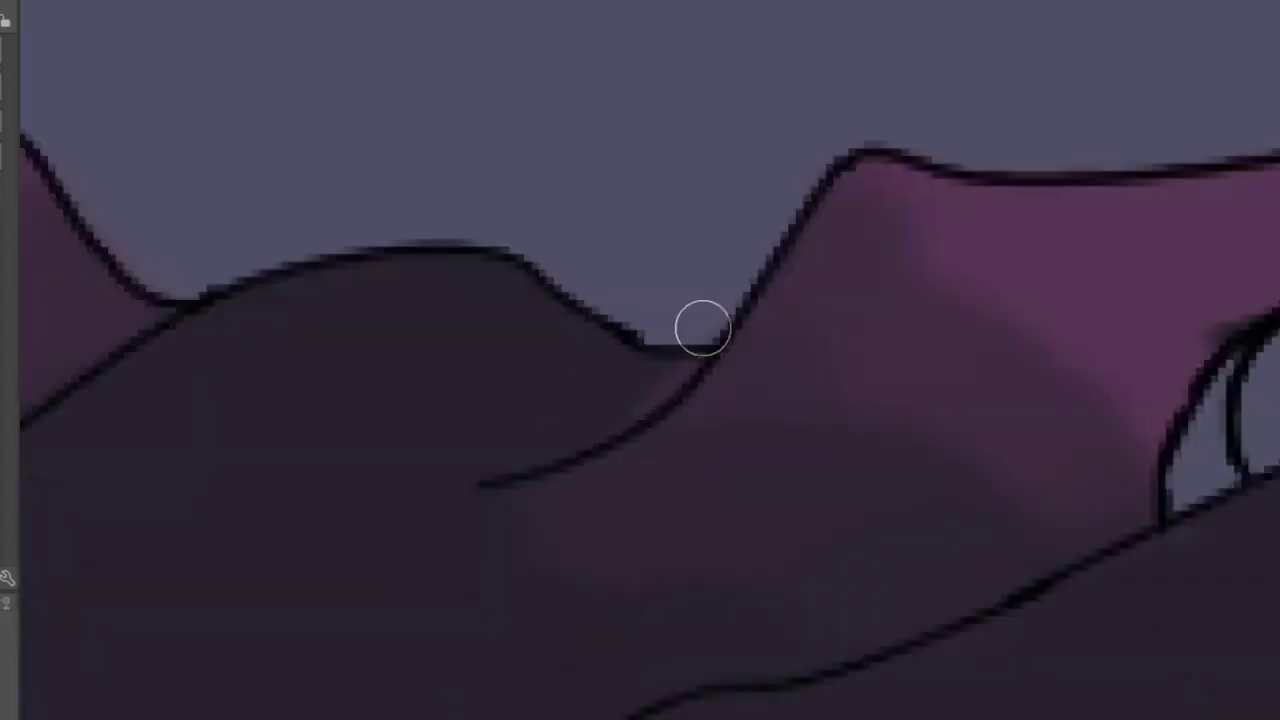
scroll(469, 449, down, 3)
scroll(429, 277, up, 3)
scroll(386, 332, down, 3)
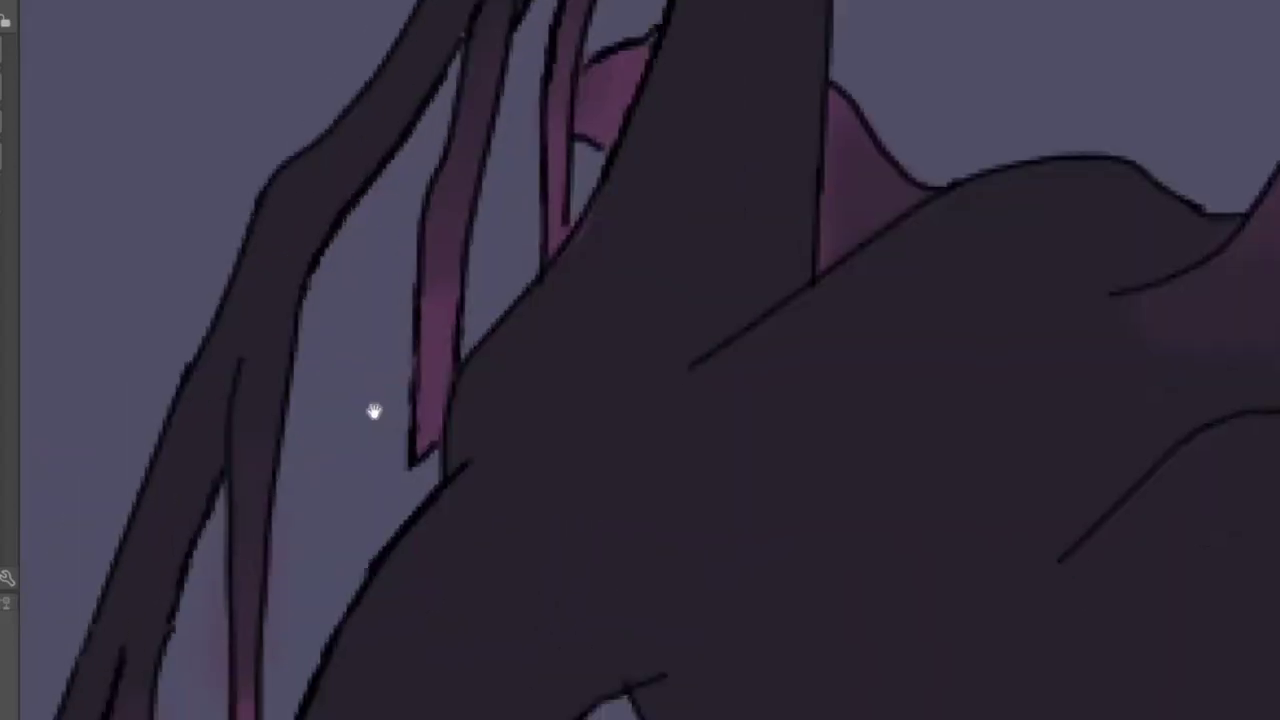
- Remove the magenta spill around the outlines of the left wing's hanging spikes
scroll(374, 409, up, 2)
scroll(340, 451, up, 2)
scroll(183, 303, down, 2)
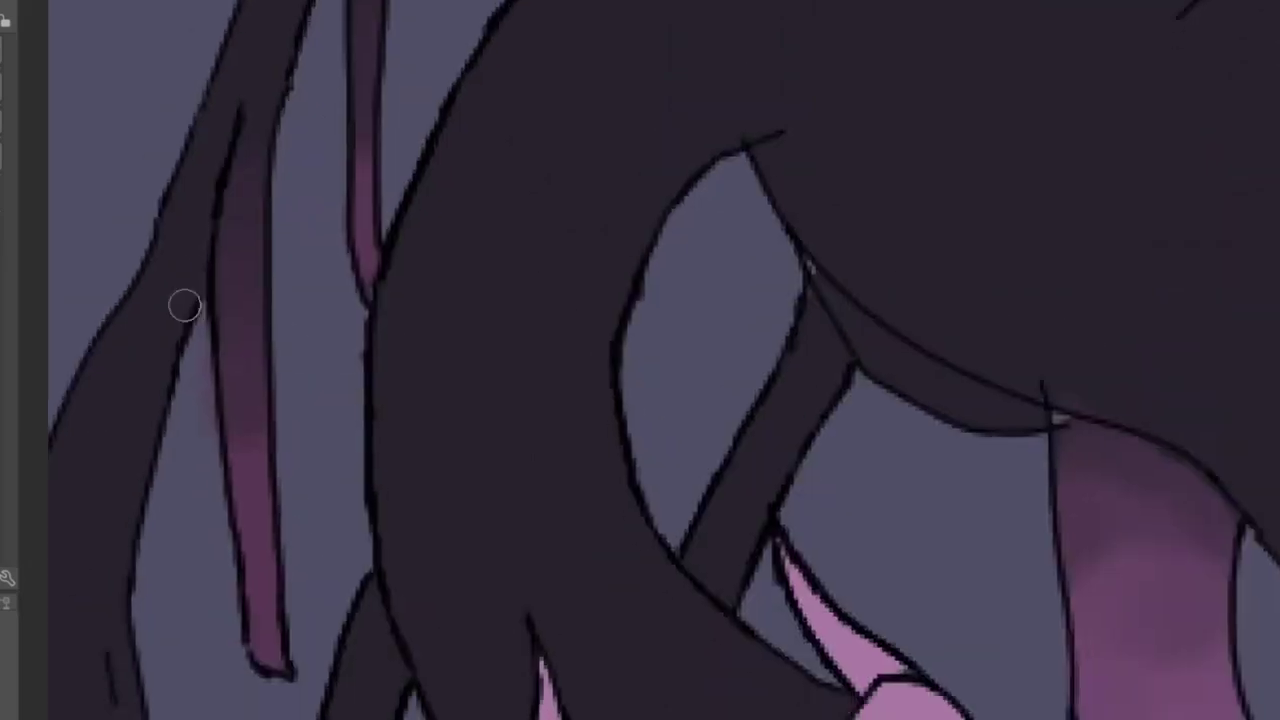
scroll(214, 383, down, 2)
scroll(236, 512, up, 2)
- Clean up the purple spill around the left hand's claws and on the dark loop crossing them
scroll(236, 512, left, 1)
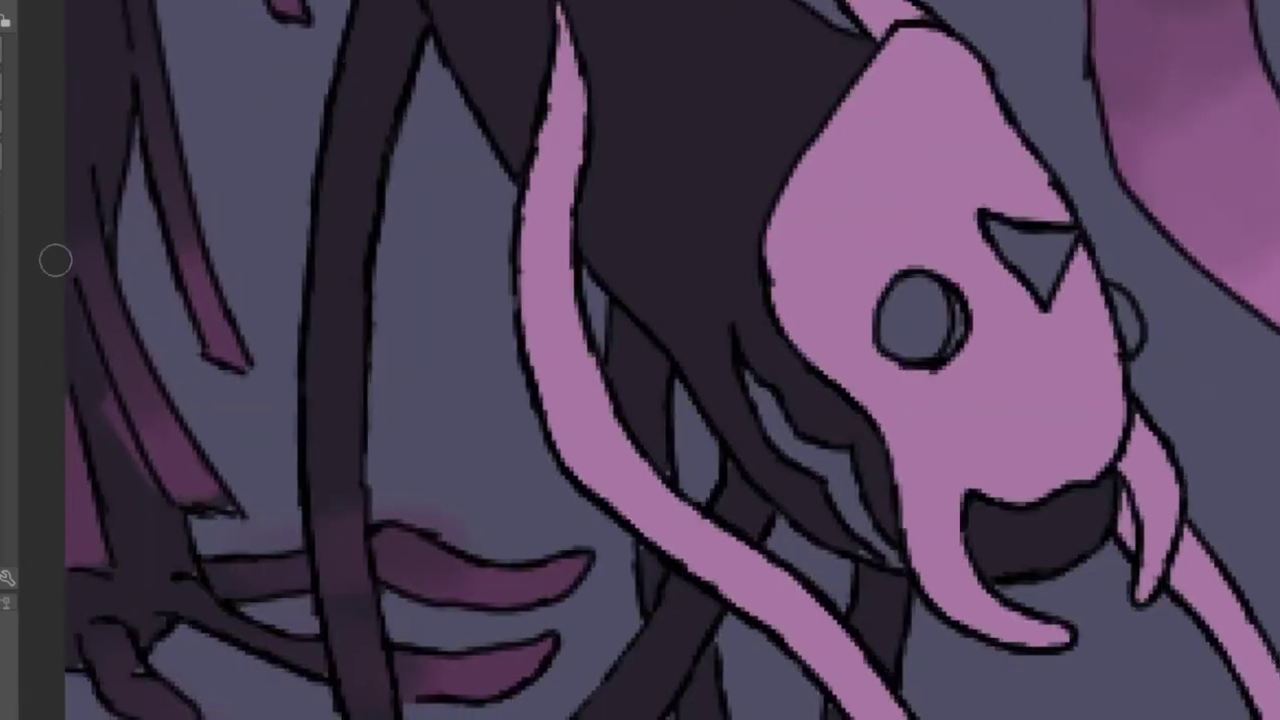
scroll(245, 549, down, 1)
scroll(304, 556, up, 1)
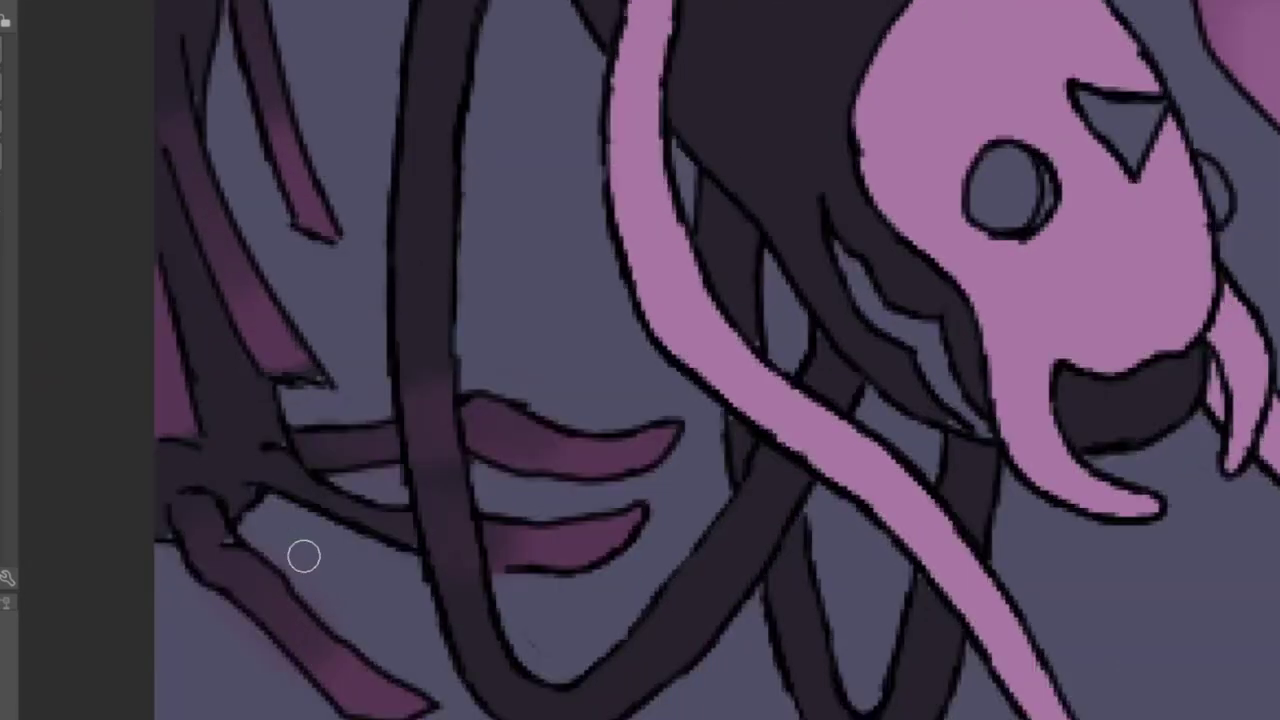
scroll(357, 481, down, 6)
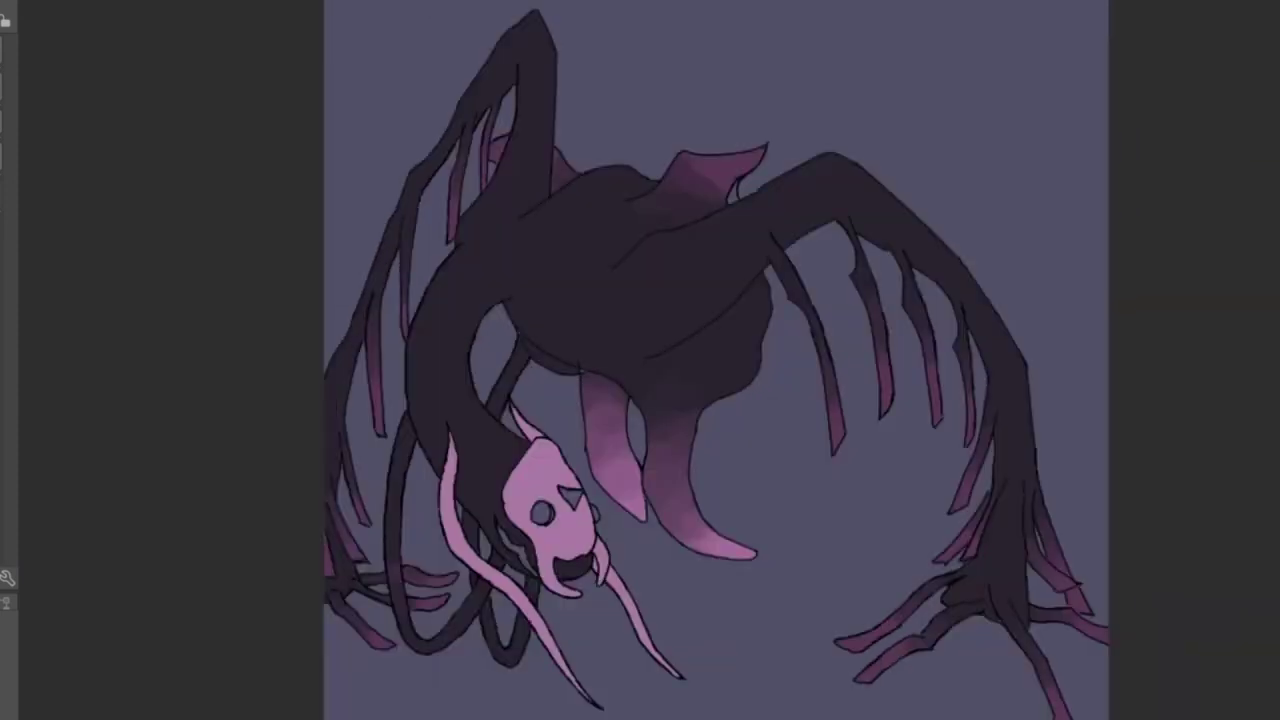
- Select the tips of both hands' claws and the lower wing spikes and fill them with crimson
scroll(441, 566, up, 3)
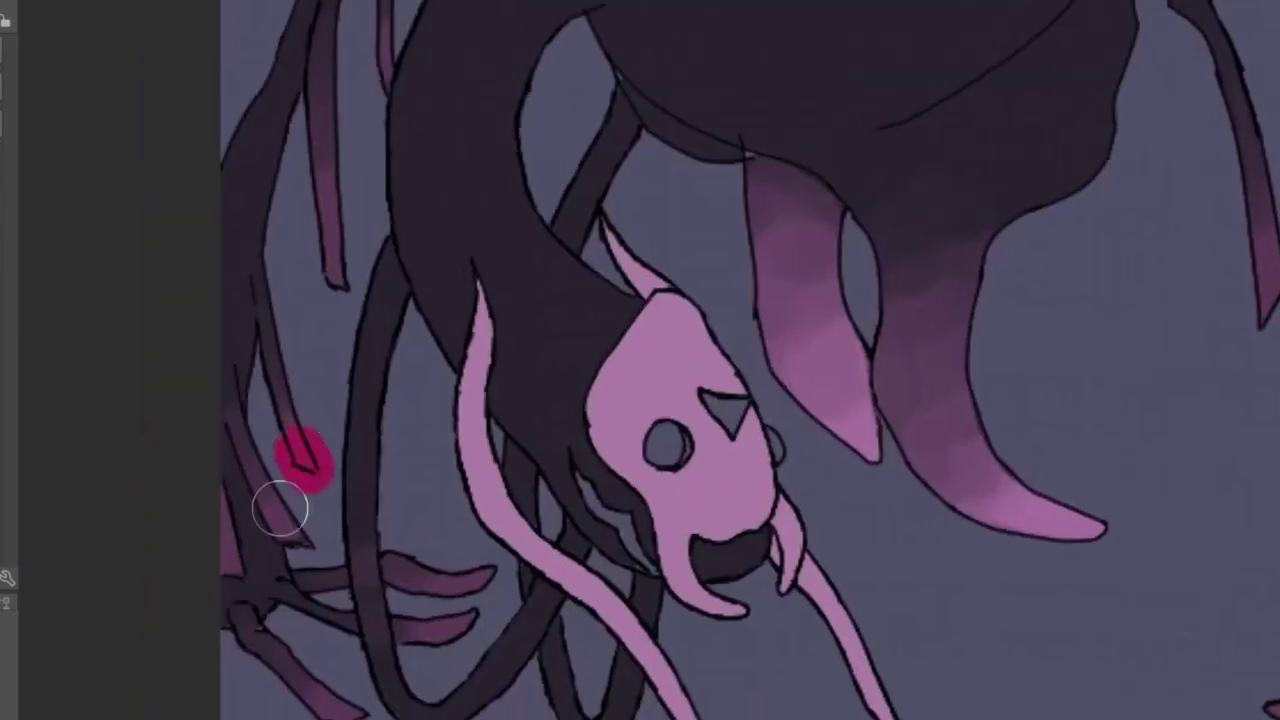
drag(656, 379, 433, 441)
scroll(543, 529, down, 4)
scroll(643, 514, up, 3)
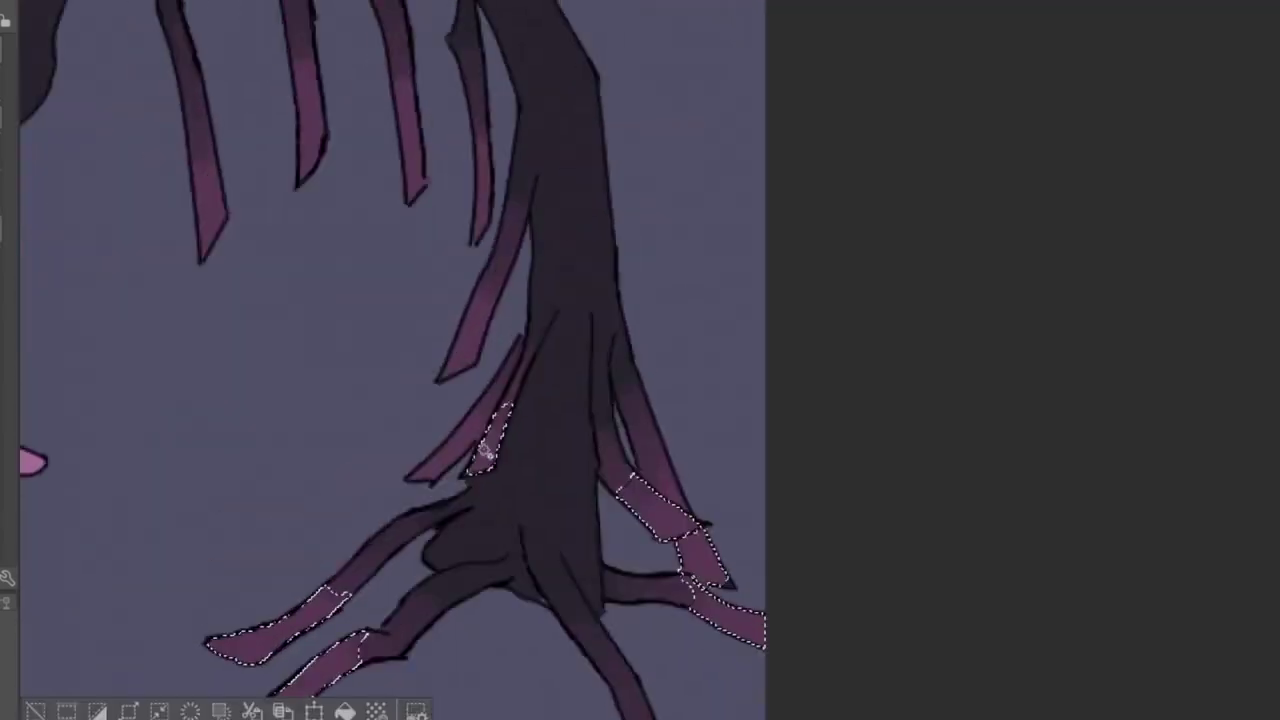
scroll(302, 604, down, 2)
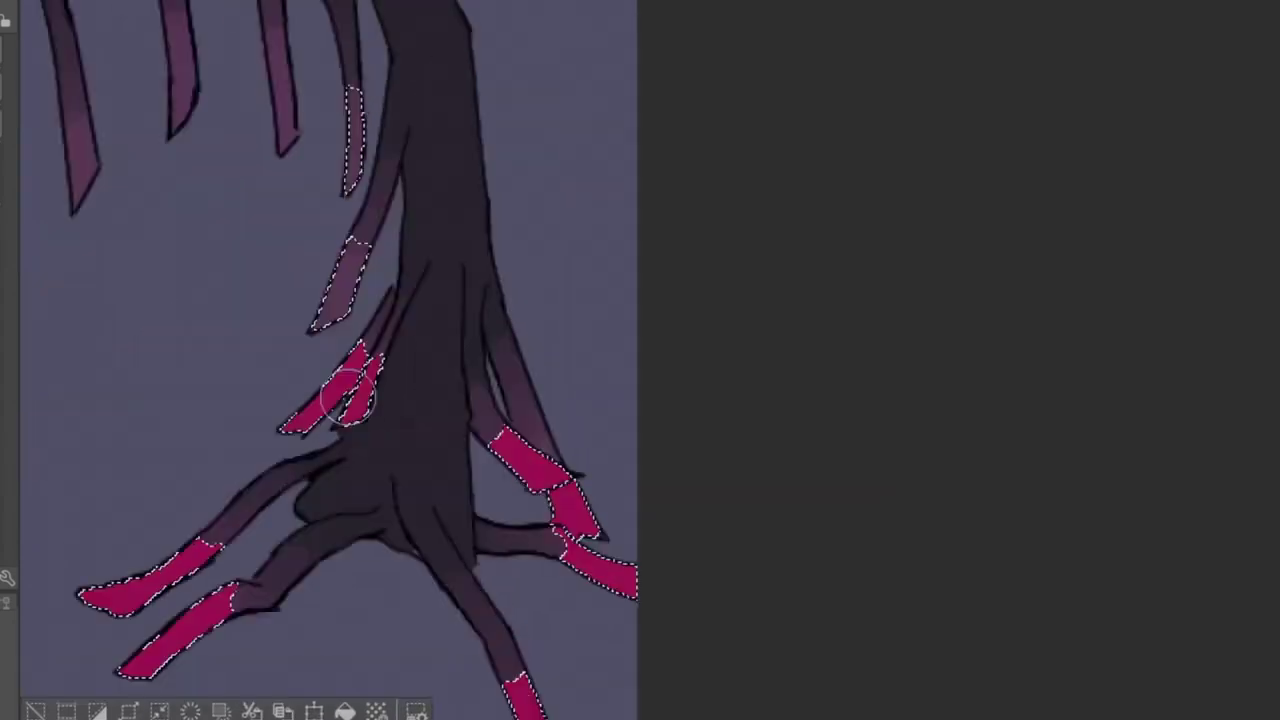
scroll(463, 549, down, 2)
scroll(234, 371, up, 4)
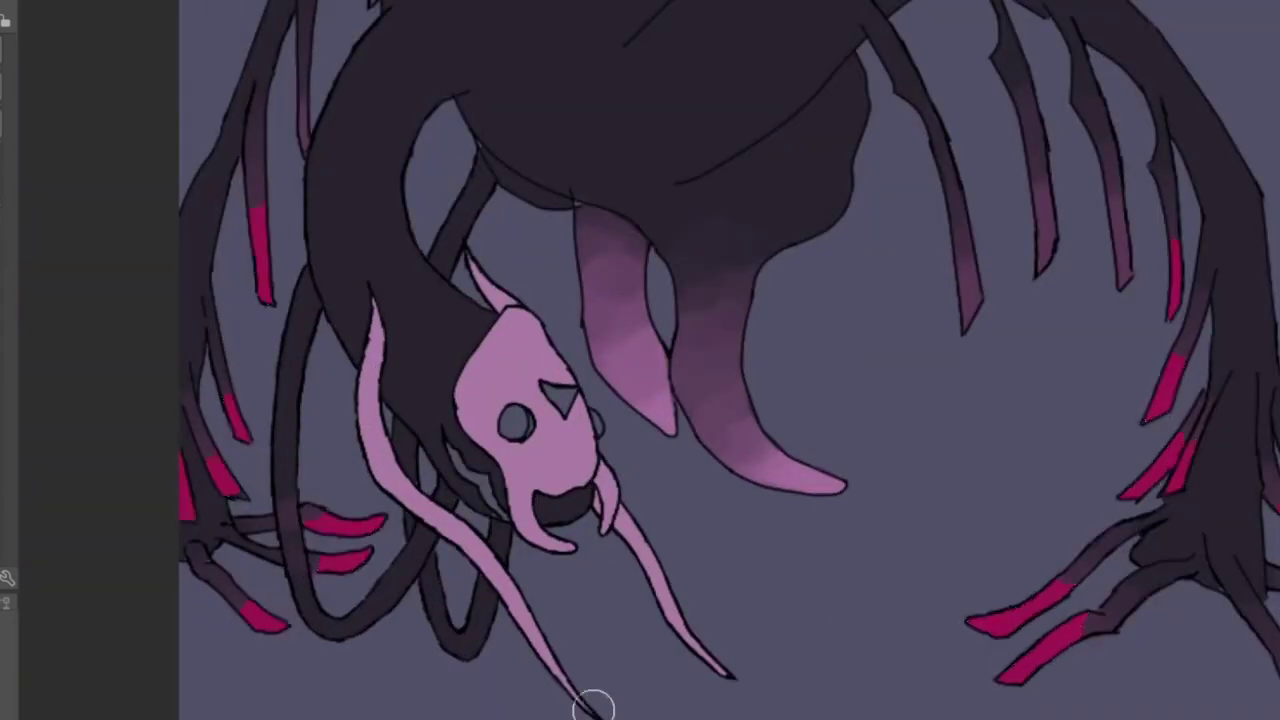
- Blend the crimson tips of the left hand's claws and nearby spikes softly into the dark purple
scroll(343, 400, up, 3)
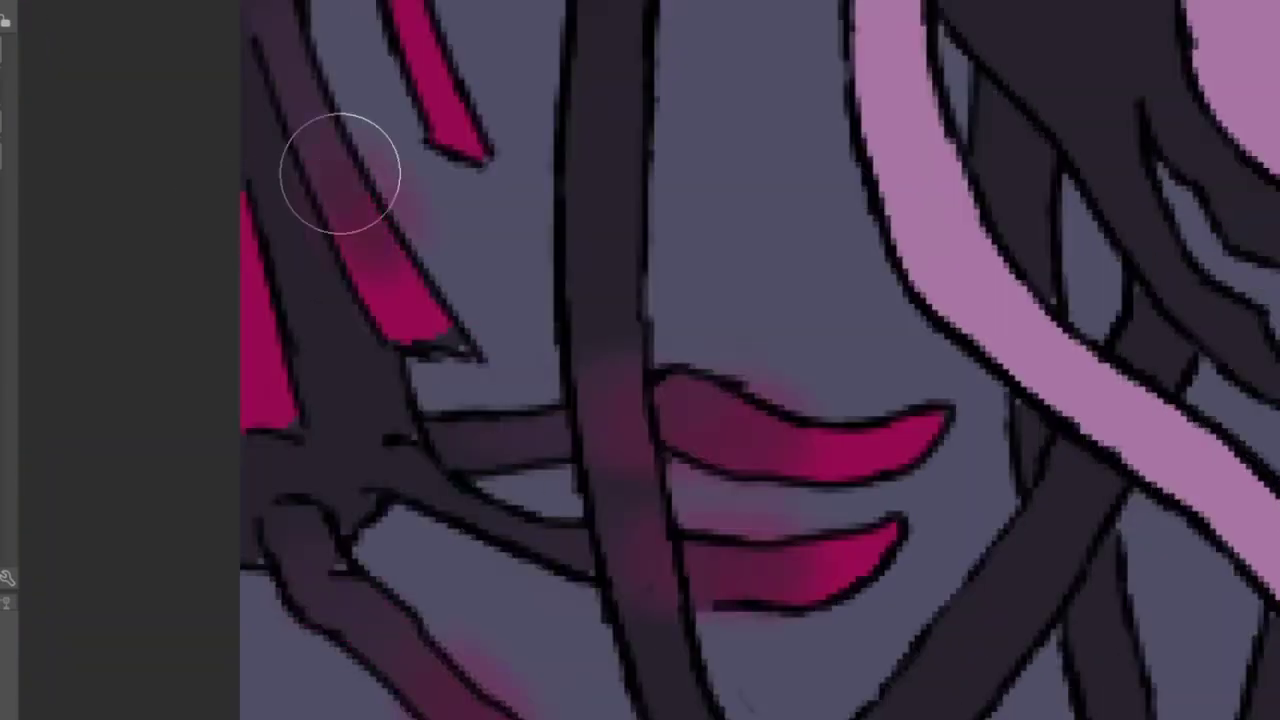
scroll(432, 216, down, 3)
scroll(432, 216, down, 2)
- Blend the crimson tips of the right hand's claws and lower spikes into their darker bases
scroll(480, 394, up, 5)
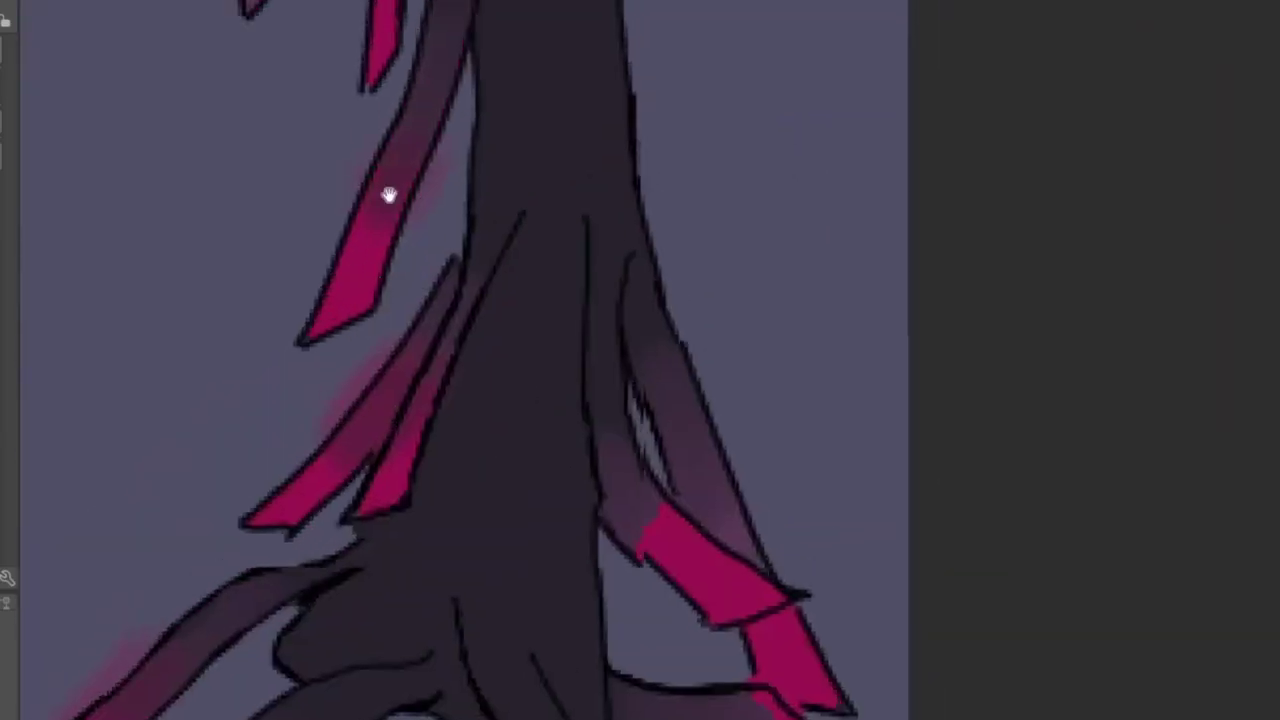
drag(718, 565, 478, 405)
scroll(576, 486, down, 4)
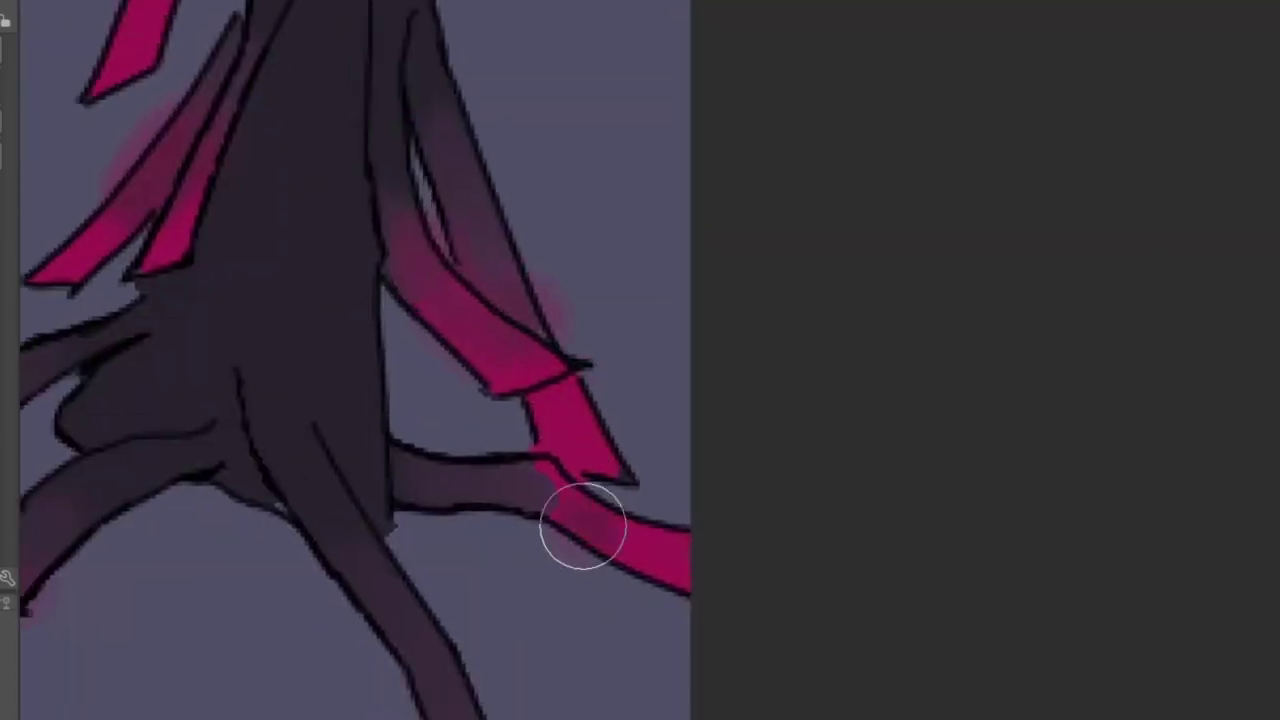
scroll(483, 349, up, 5)
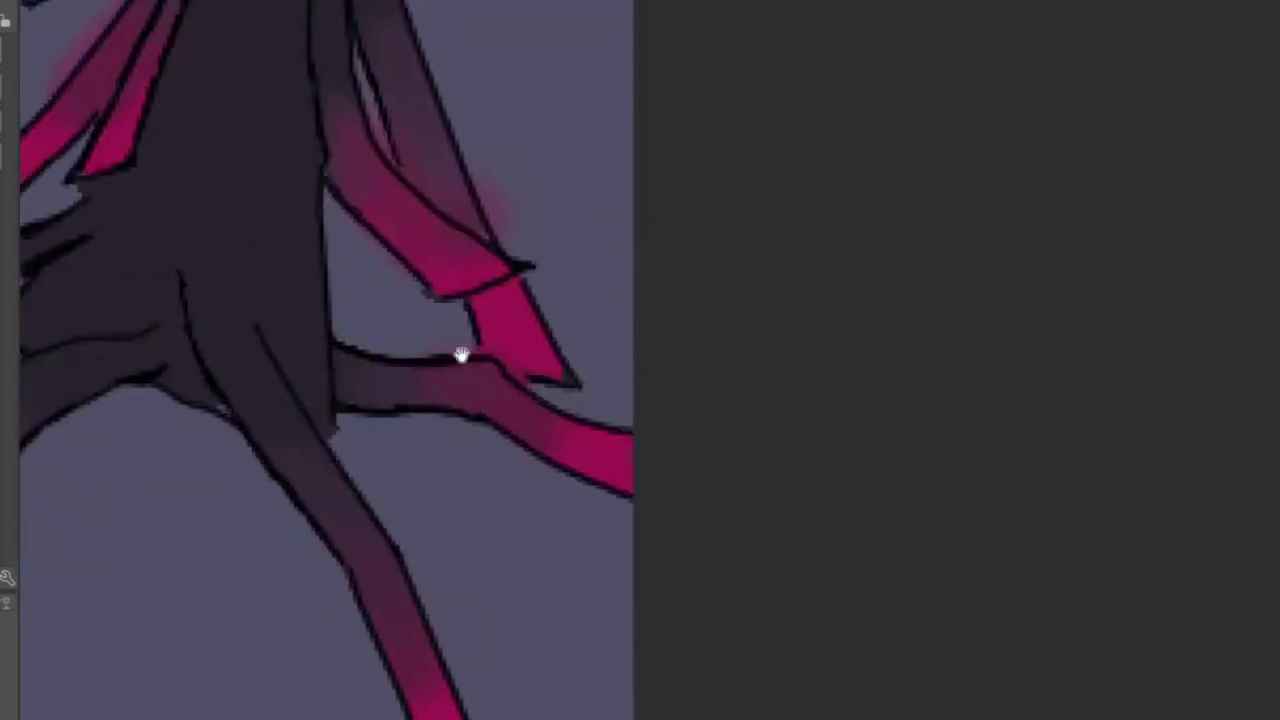
- Erase the crimson spill outside the outlines of the right hand's claws and neighbouring spikes
scroll(371, 545, left, 4)
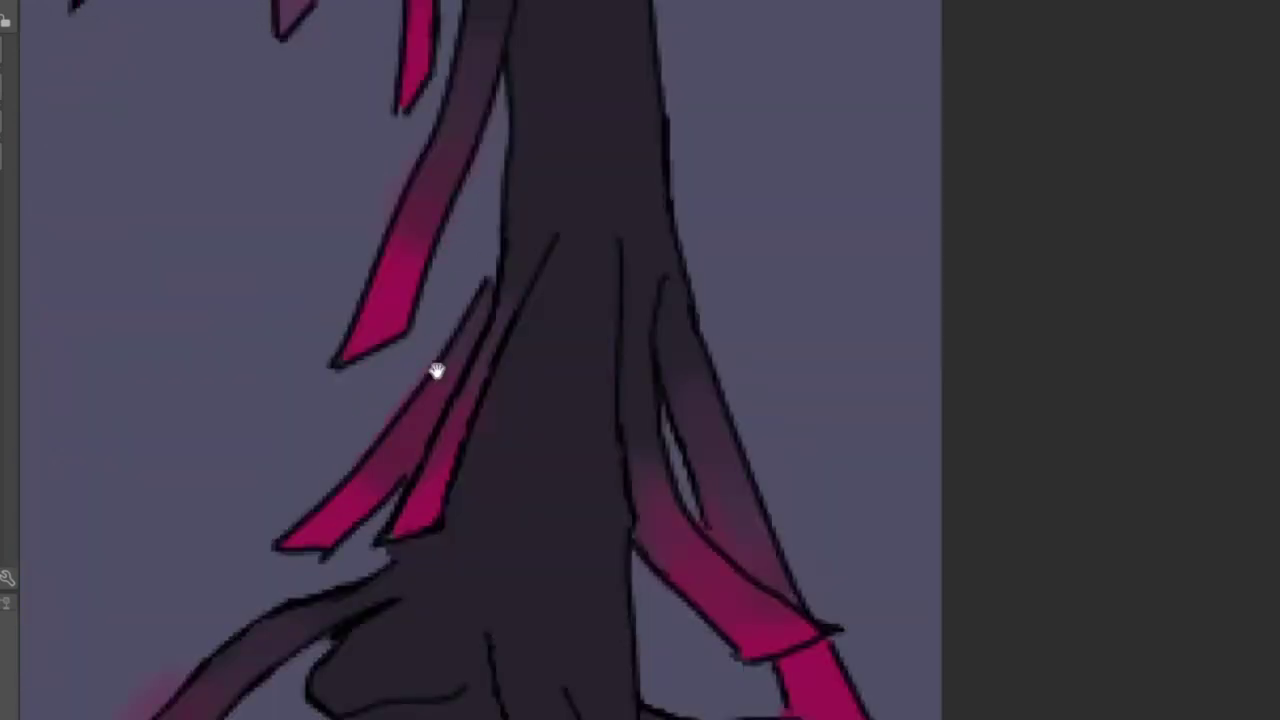
scroll(437, 371, down, 4)
scroll(437, 371, left, 4)
scroll(451, 417, right, 6)
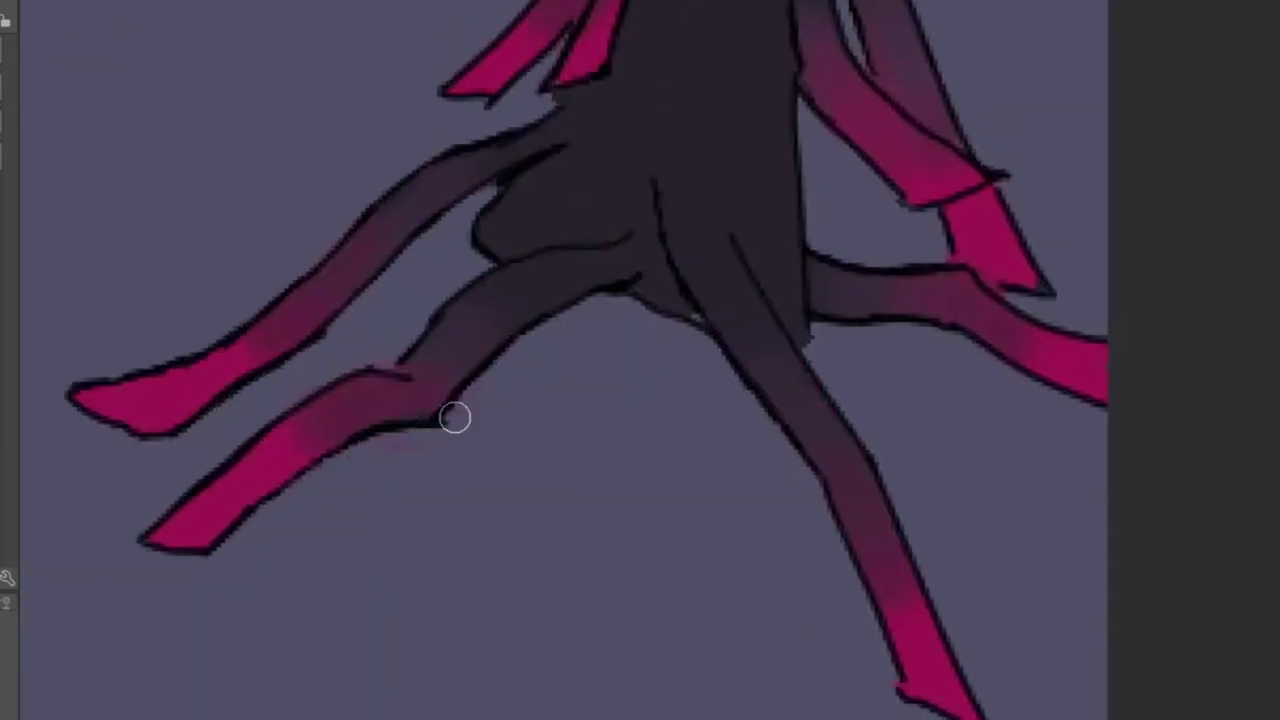
scroll(529, 460, down, 2)
scroll(514, 340, left, 4)
scroll(514, 340, up, 8)
- Erase the crimson spill around the left hand's claws, the dark loop and the left wing's spikes
scroll(460, 121, down, 5)
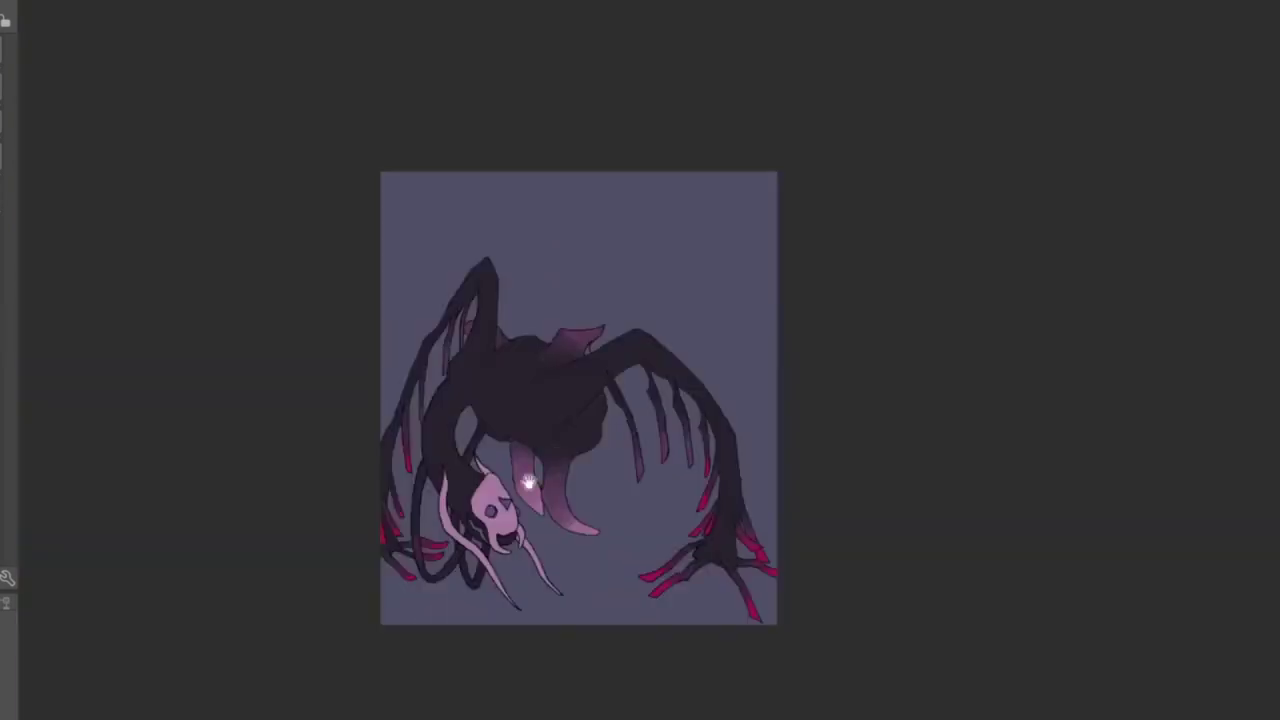
scroll(640, 509, up, 5)
scroll(634, 486, down, 3)
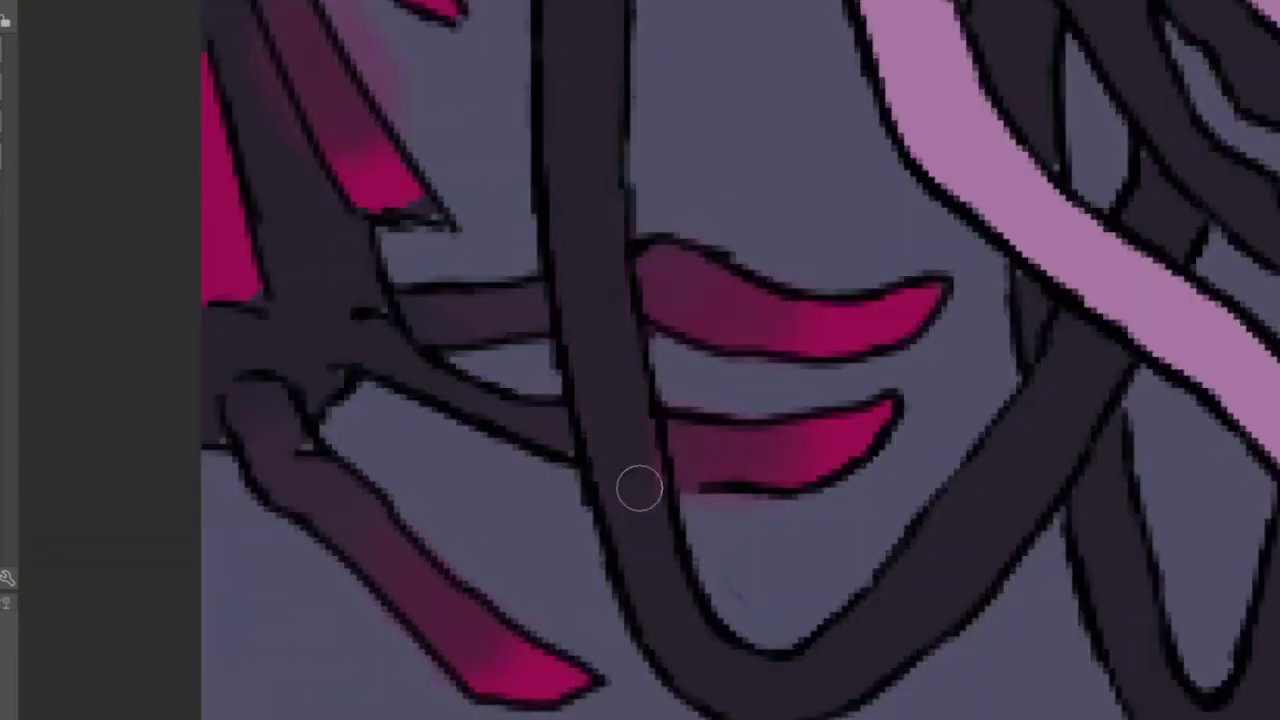
scroll(640, 489, left, 3)
scroll(506, 534, up, 6)
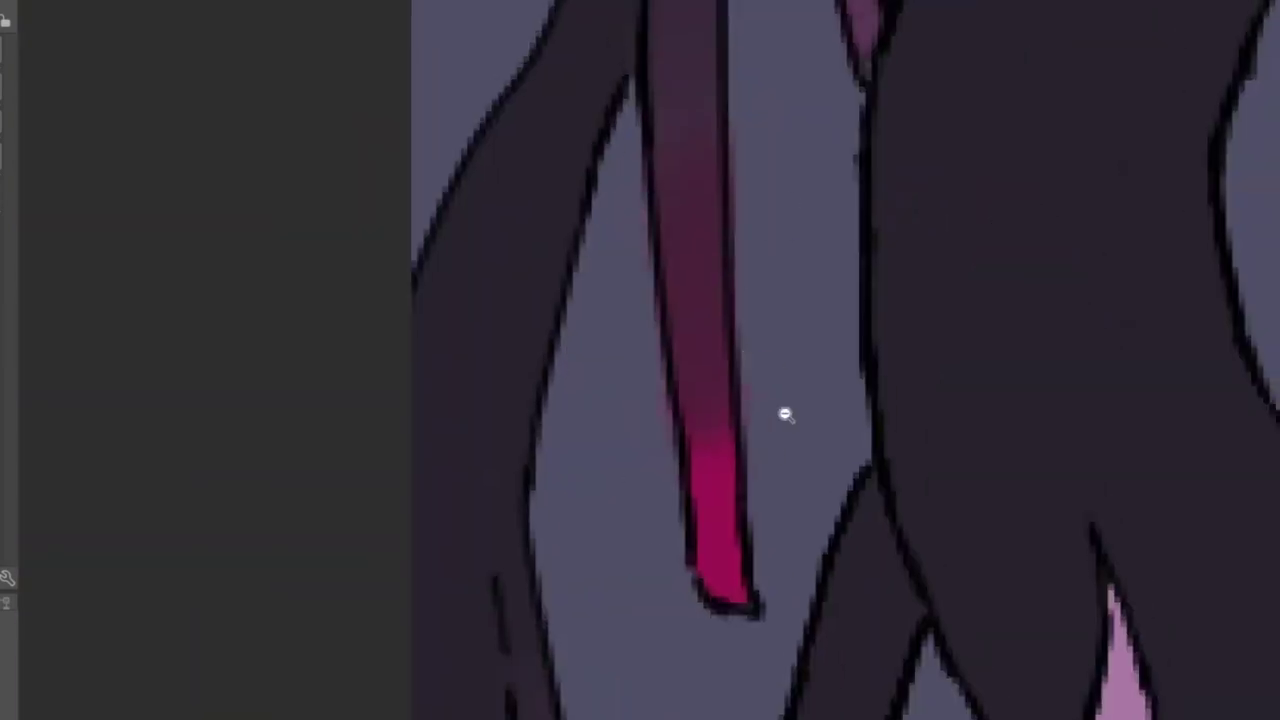
scroll(785, 414, down, 5)
- Paint dark purple bands across the upper half of the long horn on the left of the head
scroll(703, 529, up, 7)
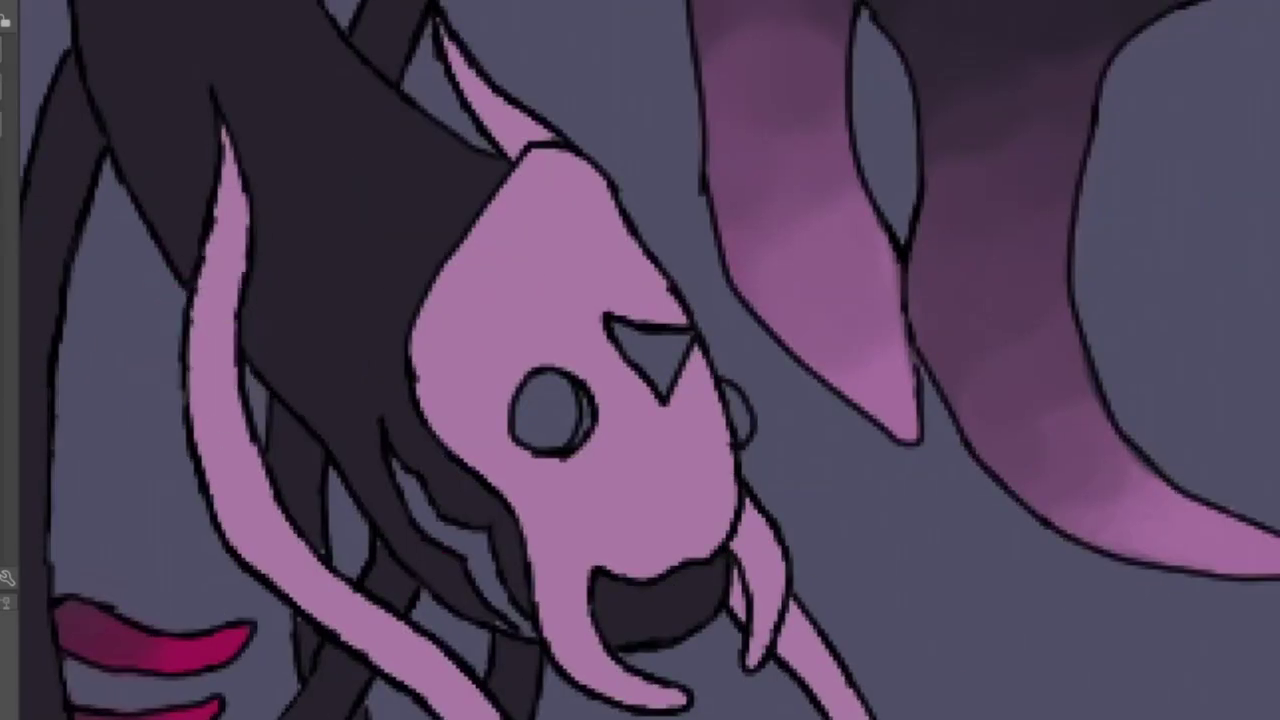
scroll(146, 224, up, 3)
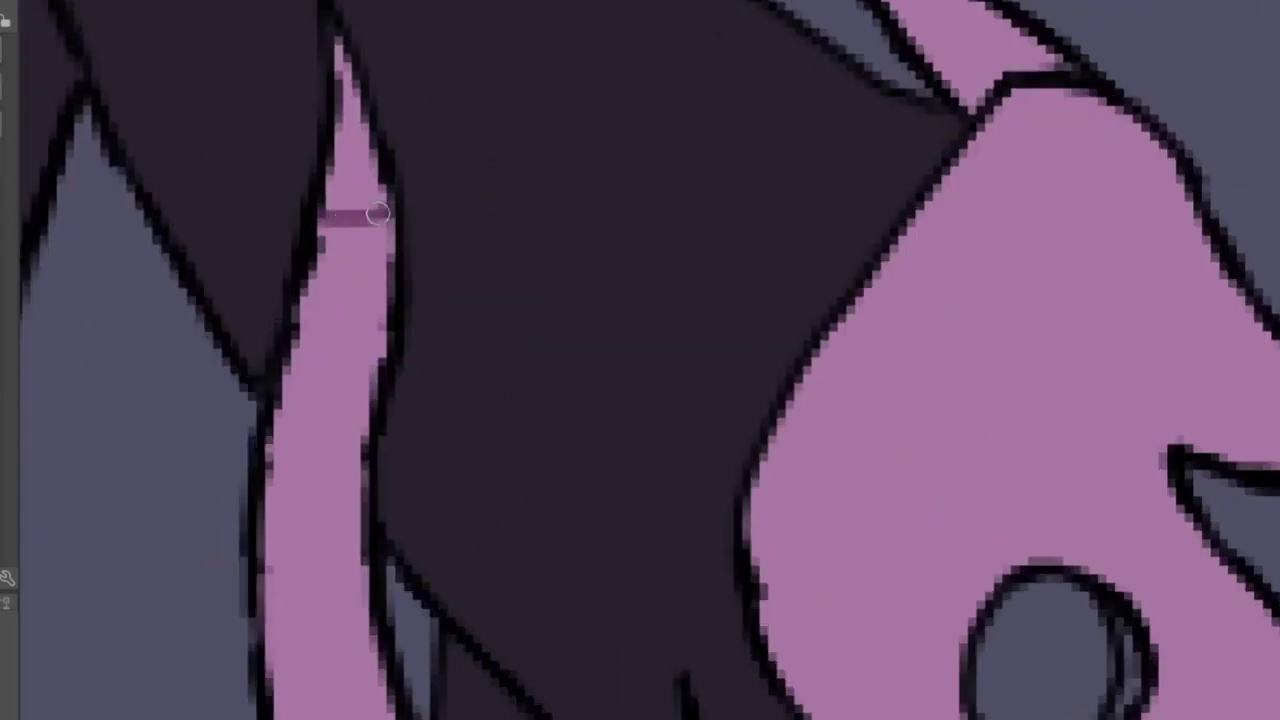
scroll(324, 263, down, 3)
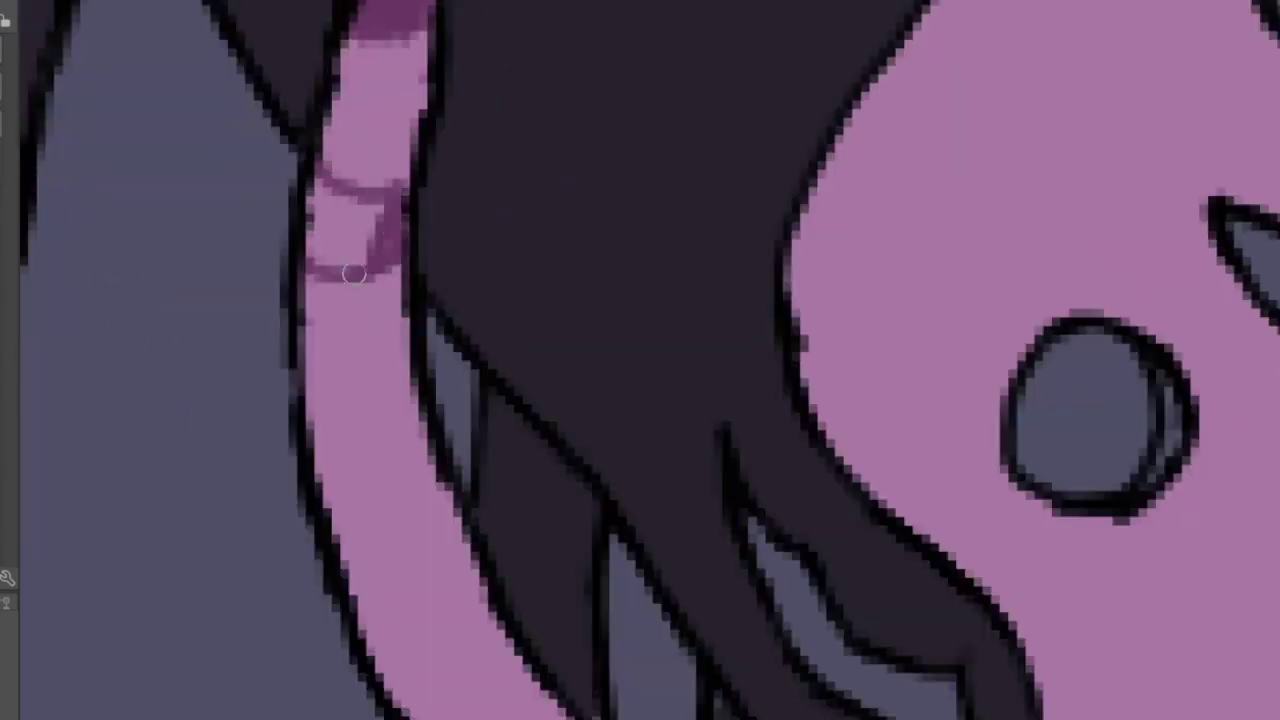
scroll(366, 243, down, 3)
drag(298, 335, 407, 302)
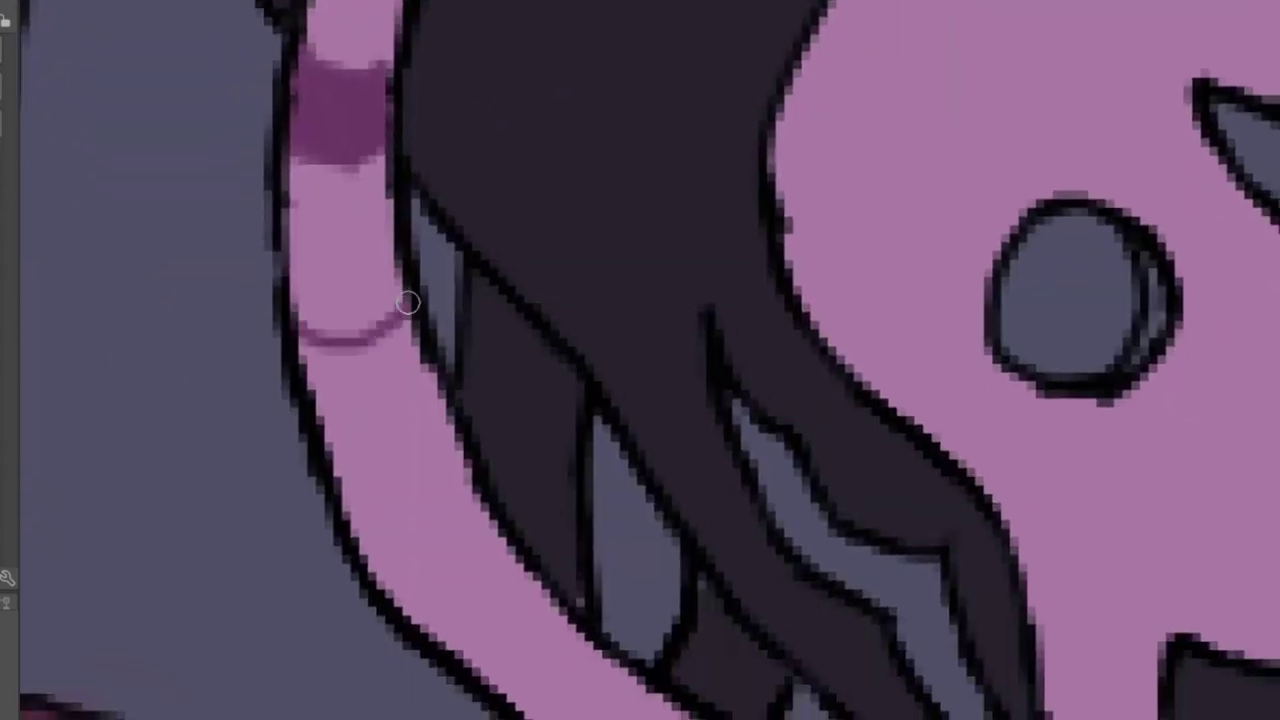
mouse_move(307, 354)
mouse_down()
mouse_move(359, 368)
mouse_move(323, 356)
mouse_move(358, 453)
mouse_move(395, 400)
mouse_up()
scroll(329, 423, down, 5)
mouse_move(360, 523)
mouse_down()
mouse_move(378, 421)
mouse_move(342, 424)
mouse_up()
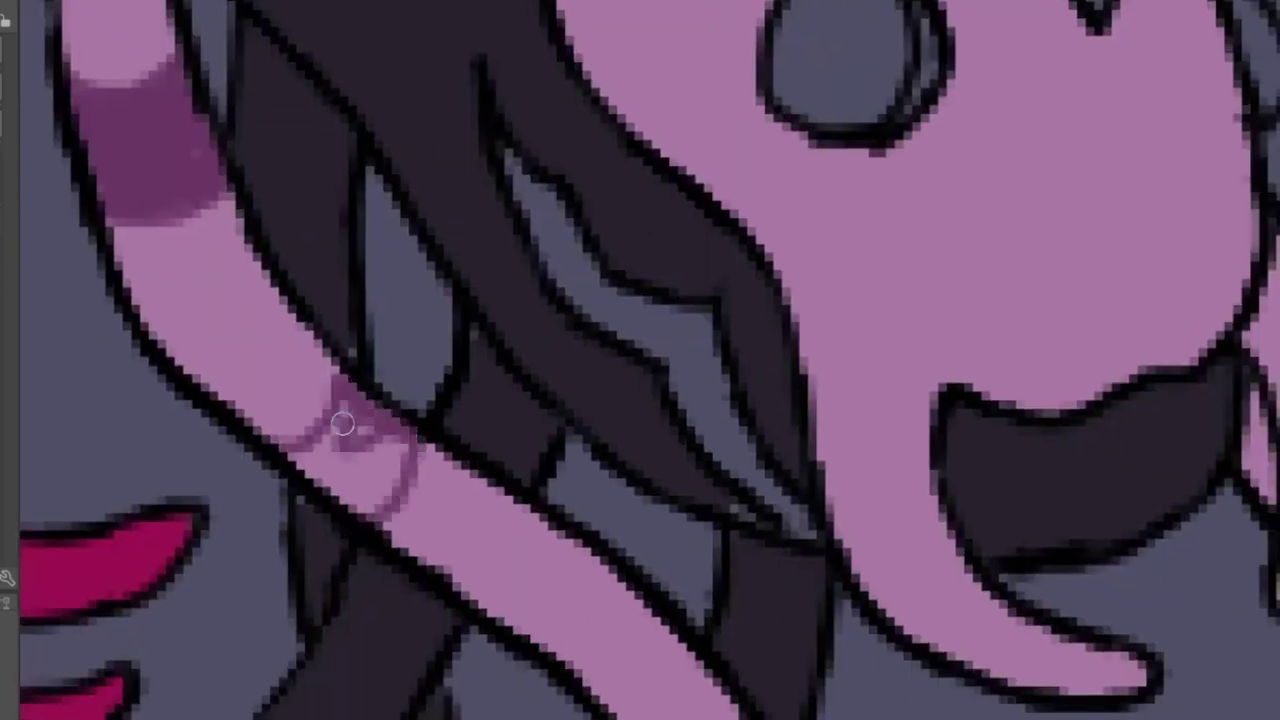
- Continue the left horn's stripes down to its tip with brighter magenta-purple bands that get narrower
scroll(340, 460, down, 4)
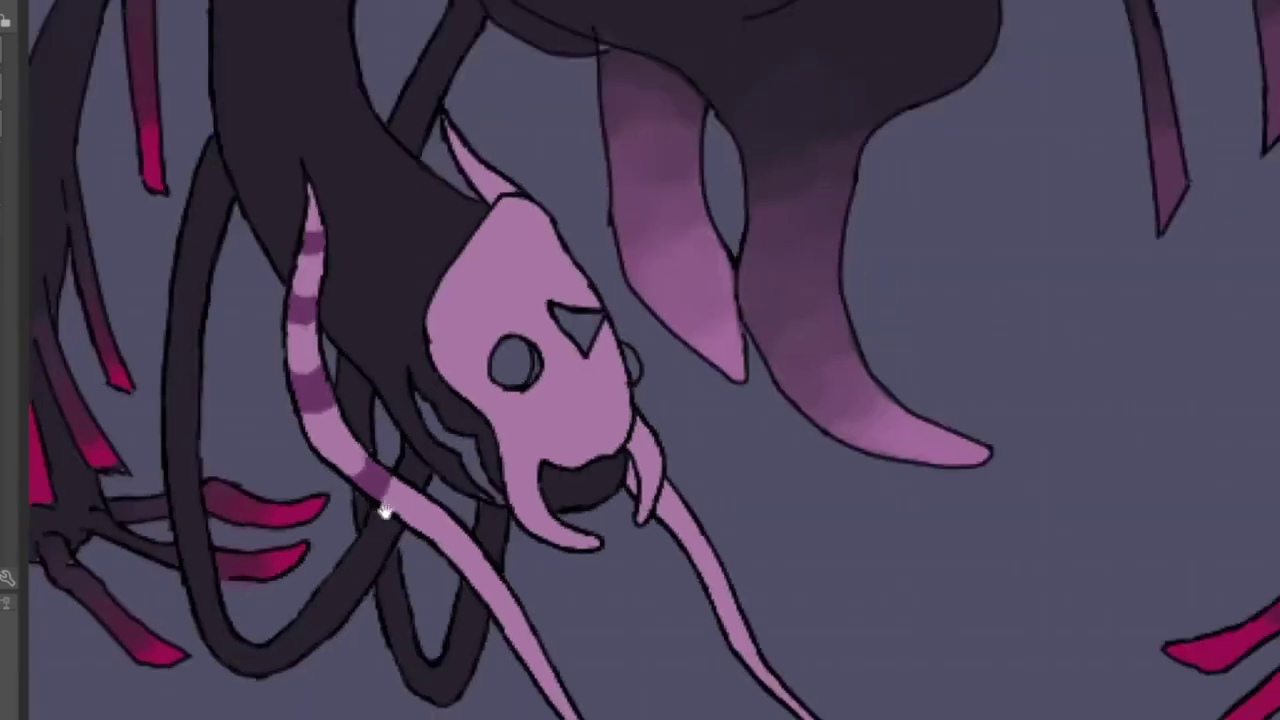
scroll(385, 512, up, 5)
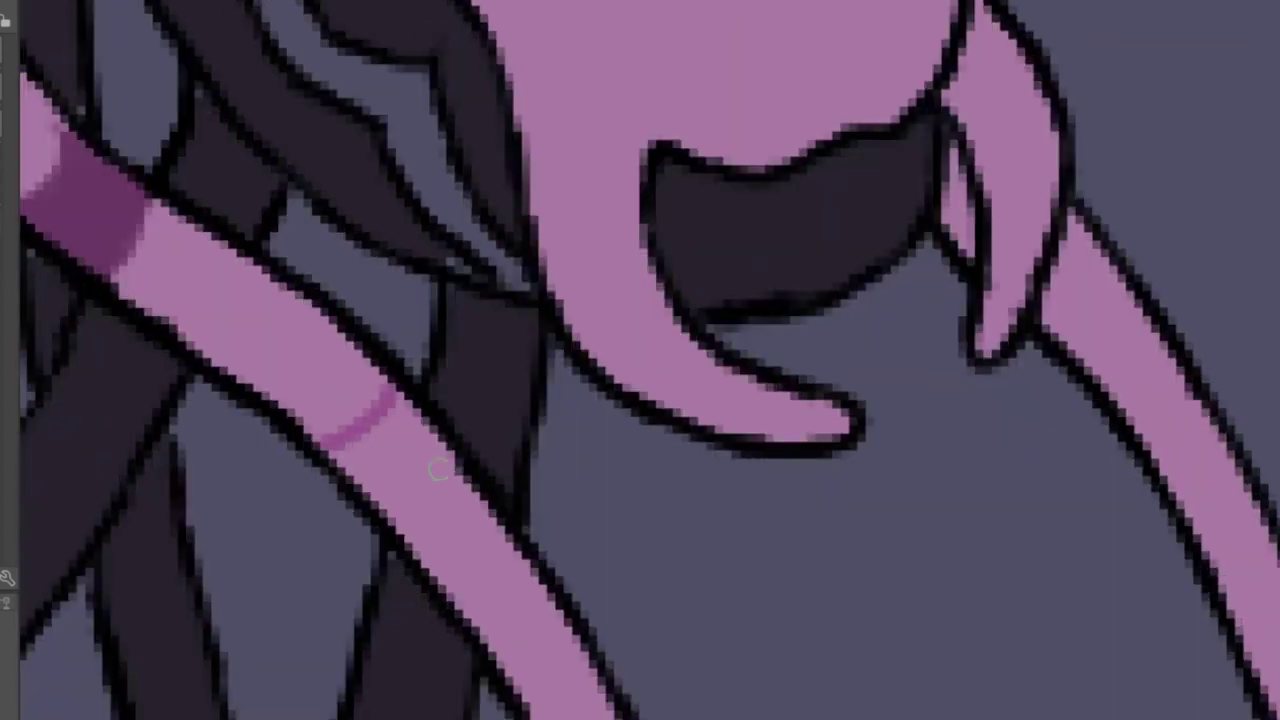
mouse_move(383, 486)
mouse_down()
mouse_move(429, 514)
mouse_move(404, 464)
mouse_move(449, 466)
mouse_move(330, 352)
mouse_up()
drag(385, 455, 426, 496)
scroll(483, 571, down, 3)
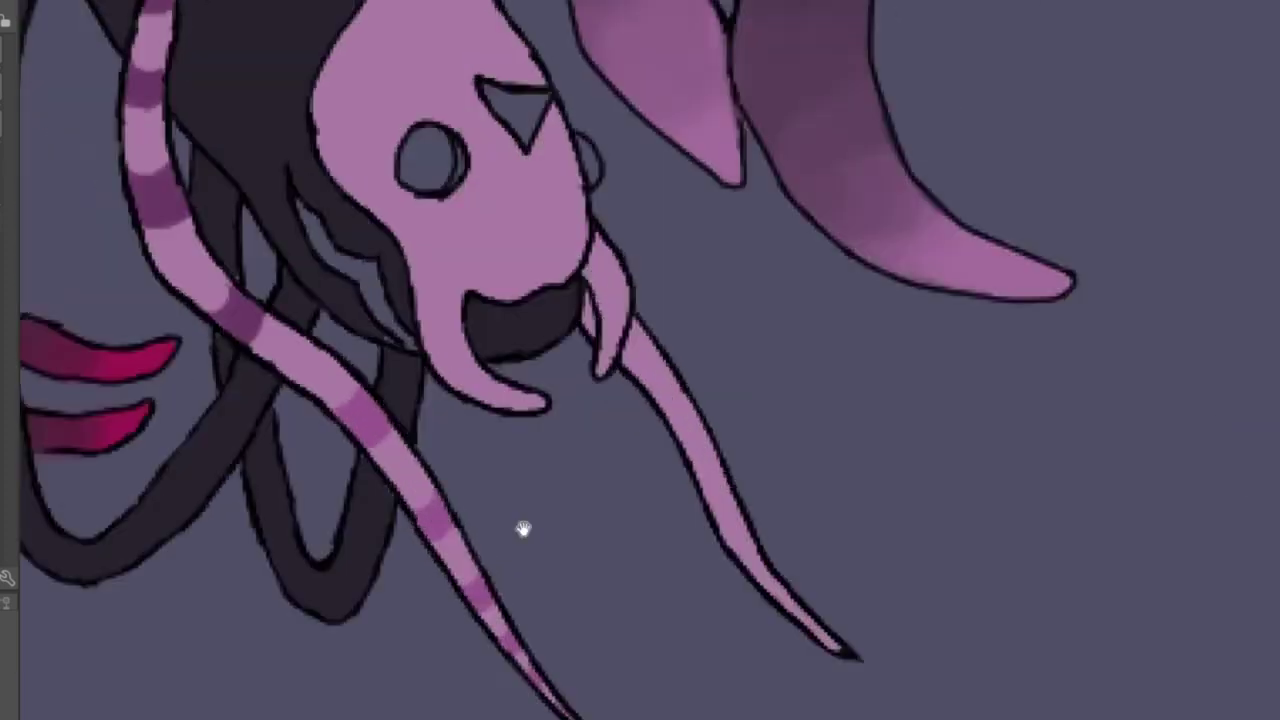
- Paint matching magenta-purple bands across the long horn on the right of the head
scroll(689, 417, up, 3)
drag(630, 381, 662, 363)
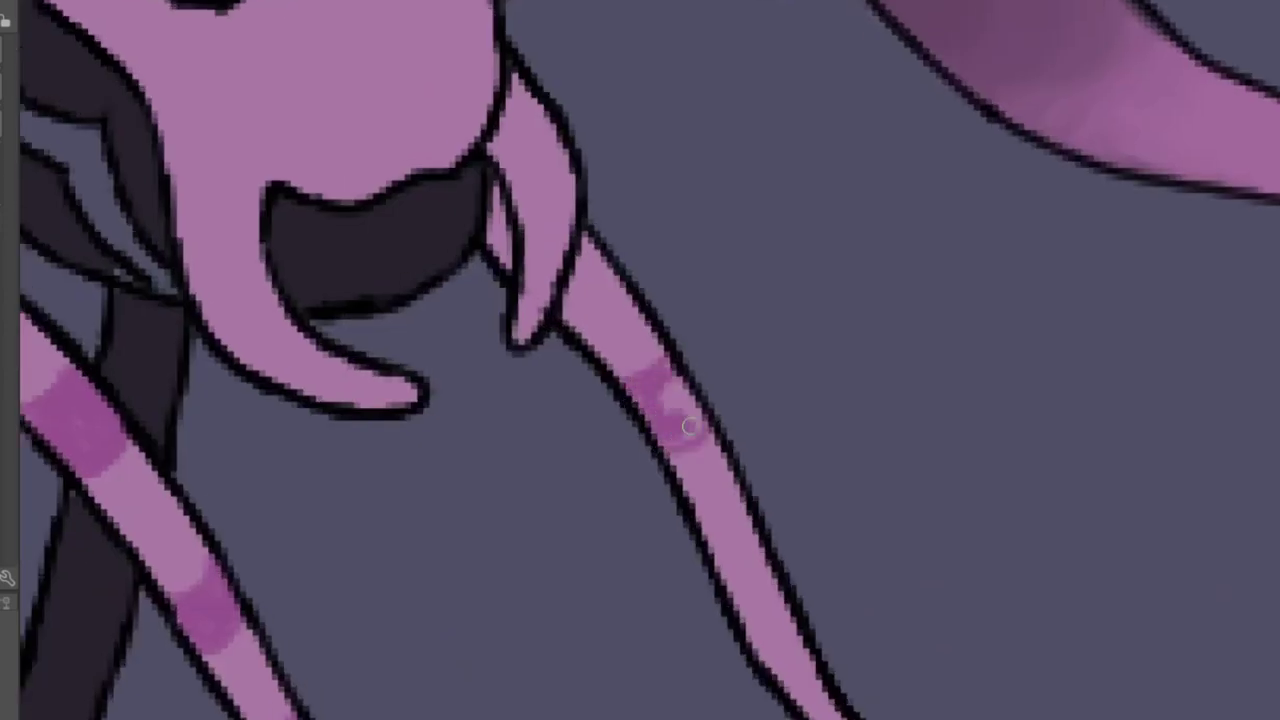
drag(674, 441, 604, 271)
mouse_move(642, 373)
mouse_down()
mouse_move(676, 352)
mouse_move(700, 415)
mouse_up()
drag(741, 481, 691, 376)
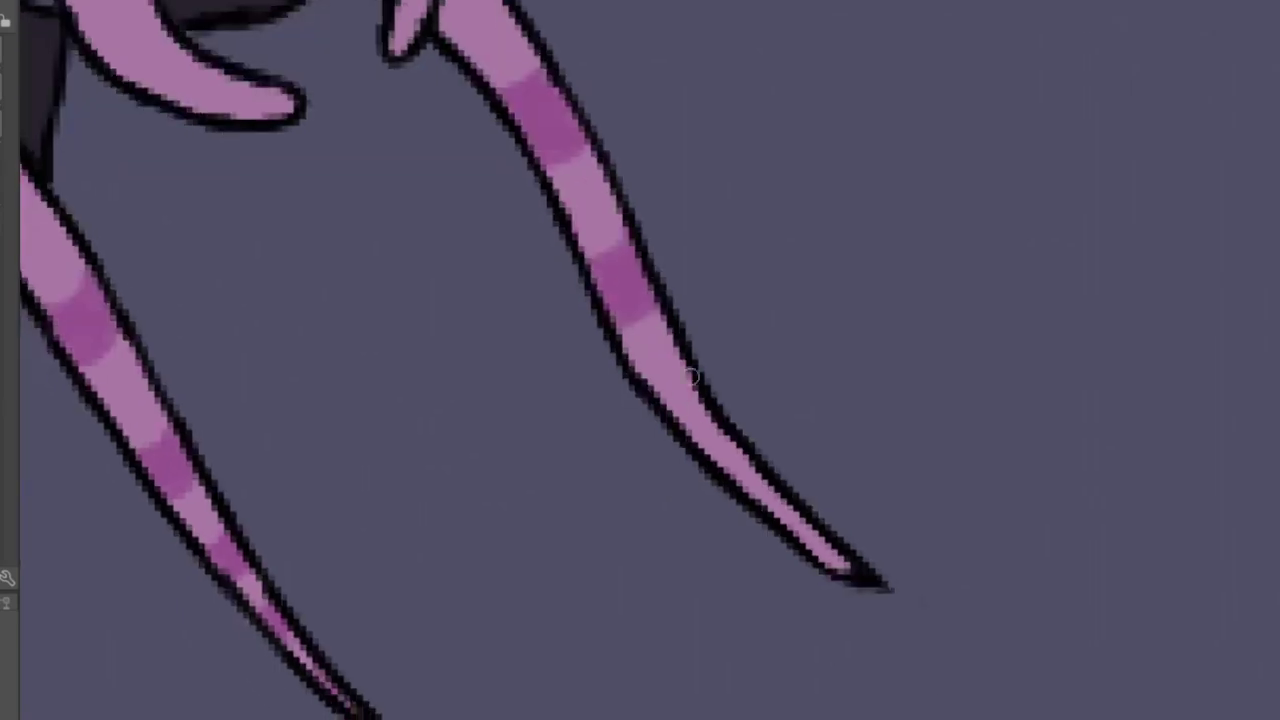
drag(706, 421, 666, 378)
- Try a glowing coral-red spot over the middle of the left horn
drag(203, 178, 423, 423)
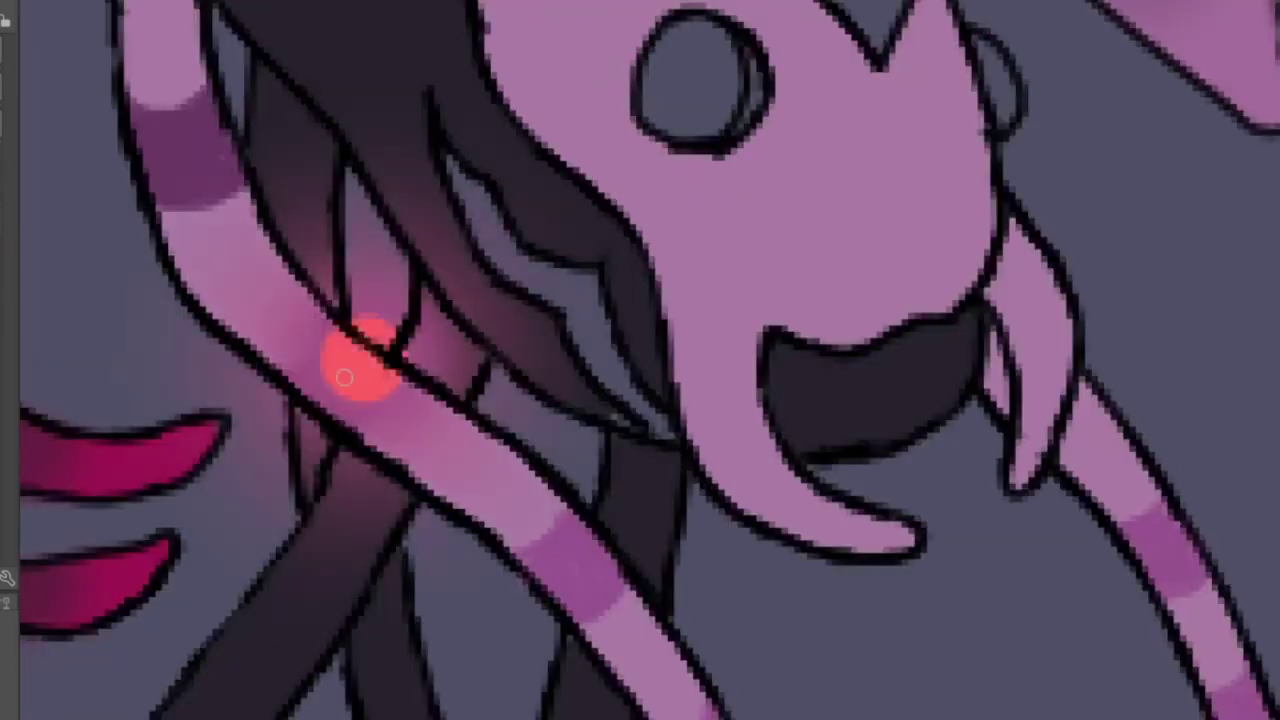
scroll(423, 423, up, 3)
mouse_move(927, 411)
mouse_down()
mouse_move(377, 391)
mouse_move(408, 420)
mouse_up()
- Paint dark purple bands across the small horn behind the head, including its base
scroll(458, 488, up, 3)
scroll(408, 420, down, 3)
scroll(366, 357, up, 3)
mouse_move(528, 271)
mouse_down()
mouse_move(366, 357)
mouse_move(600, 343)
mouse_up()
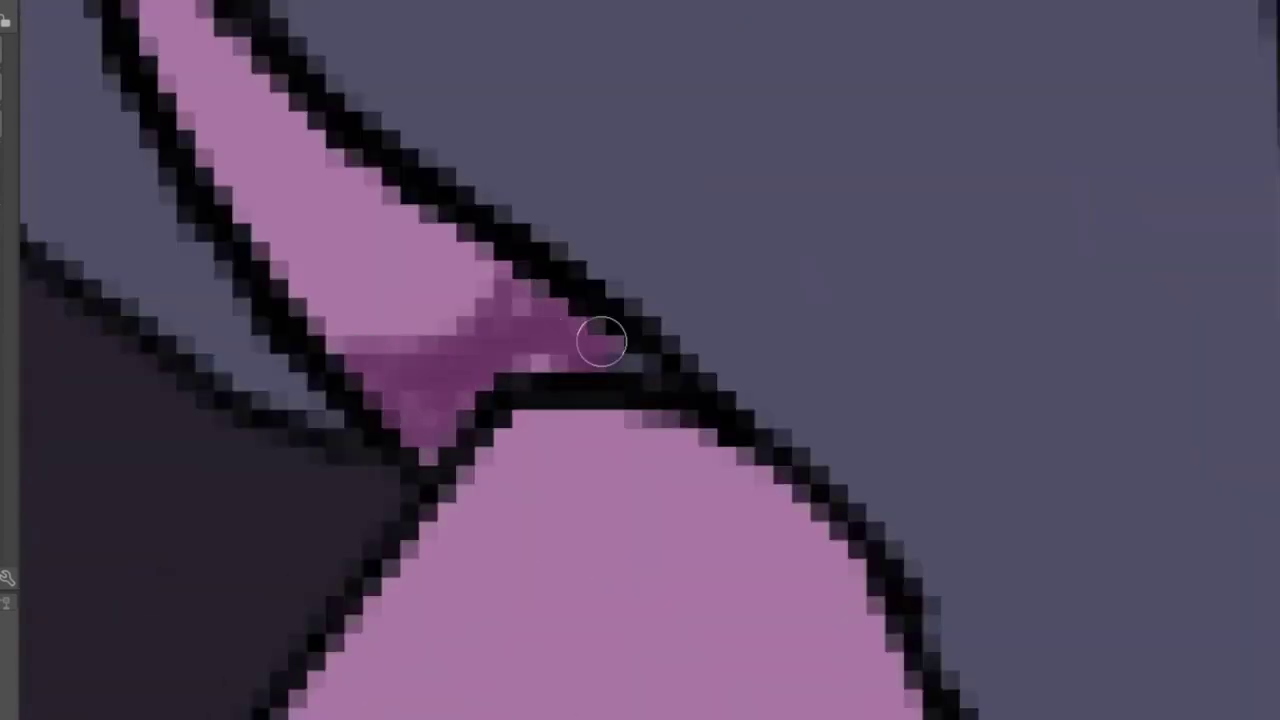
scroll(496, 398, up, 2)
scroll(496, 398, down, 4)
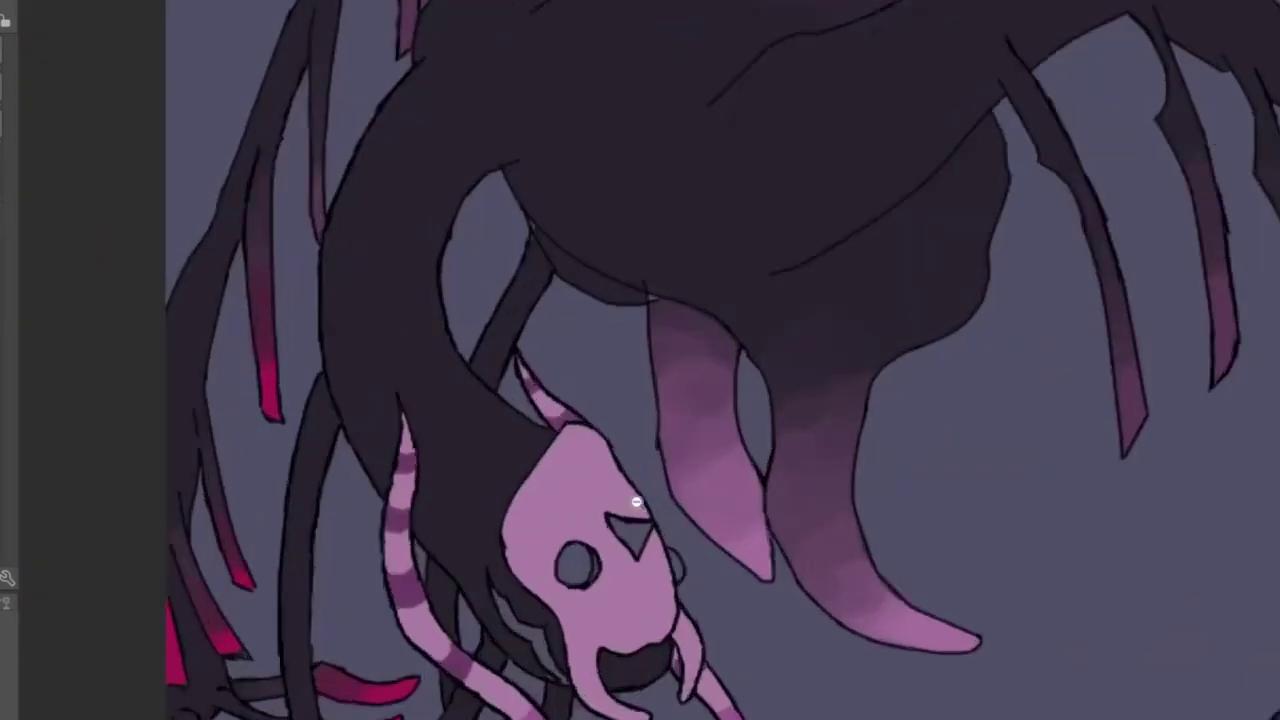
- Colour the triangular forehead marking and the narrow inner rim of the round eye socket dark purple
scroll(636, 502, up, 4)
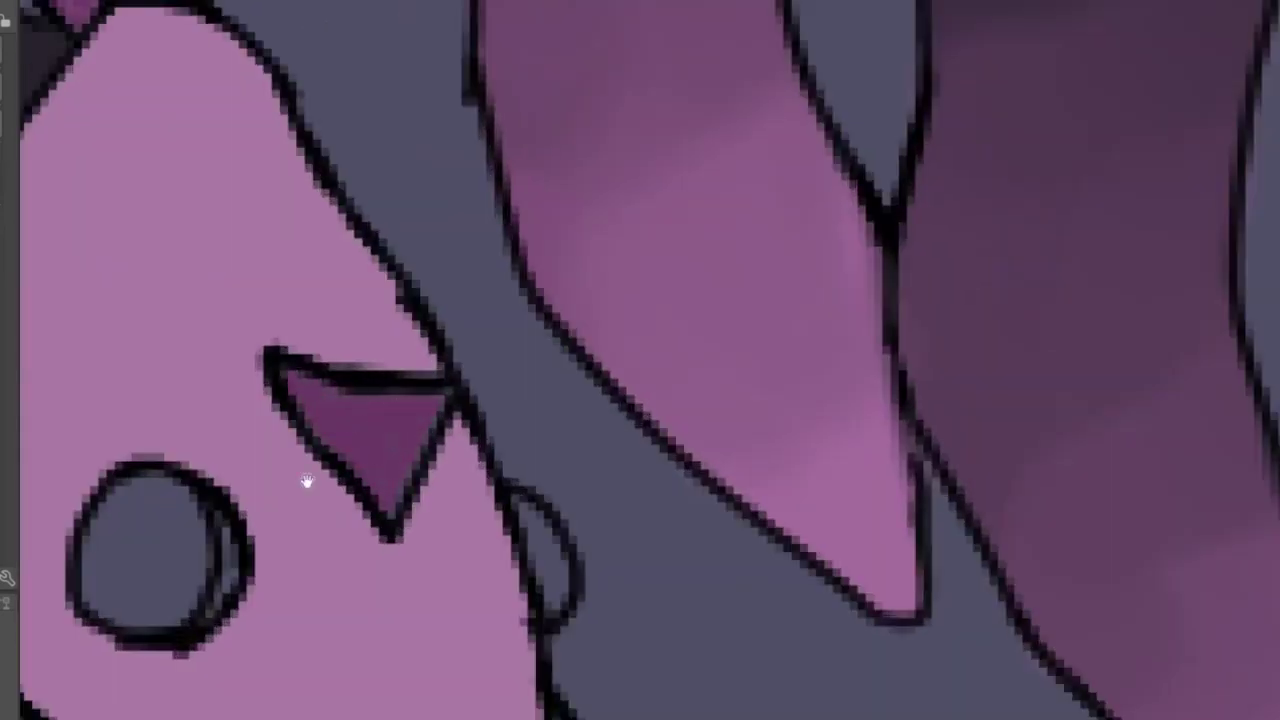
scroll(307, 482, up, 2)
scroll(500, 420, left, 3)
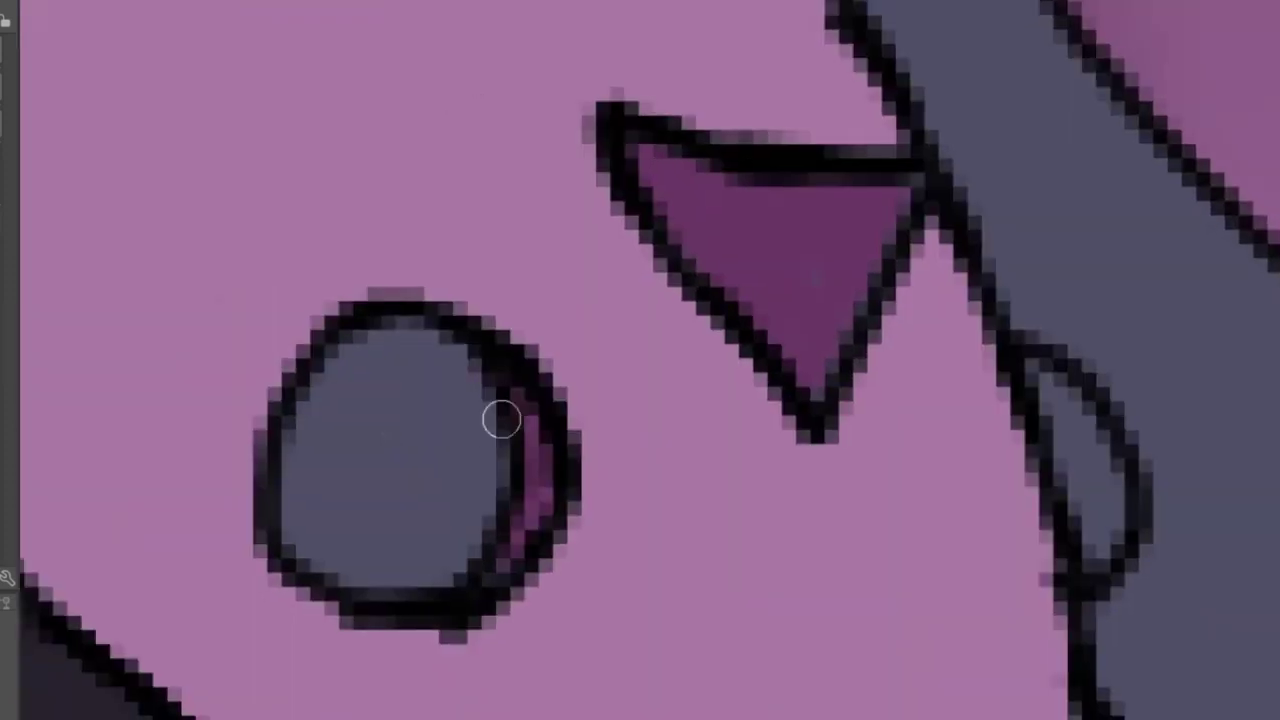
- Draw a black eyelid line across the lower part of the round eye and darken the eye's upper inner edge
drag(515, 423, 290, 423)
key(ctrl+z)
drag(505, 515, 357, 499)
drag(270, 490, 451, 377)
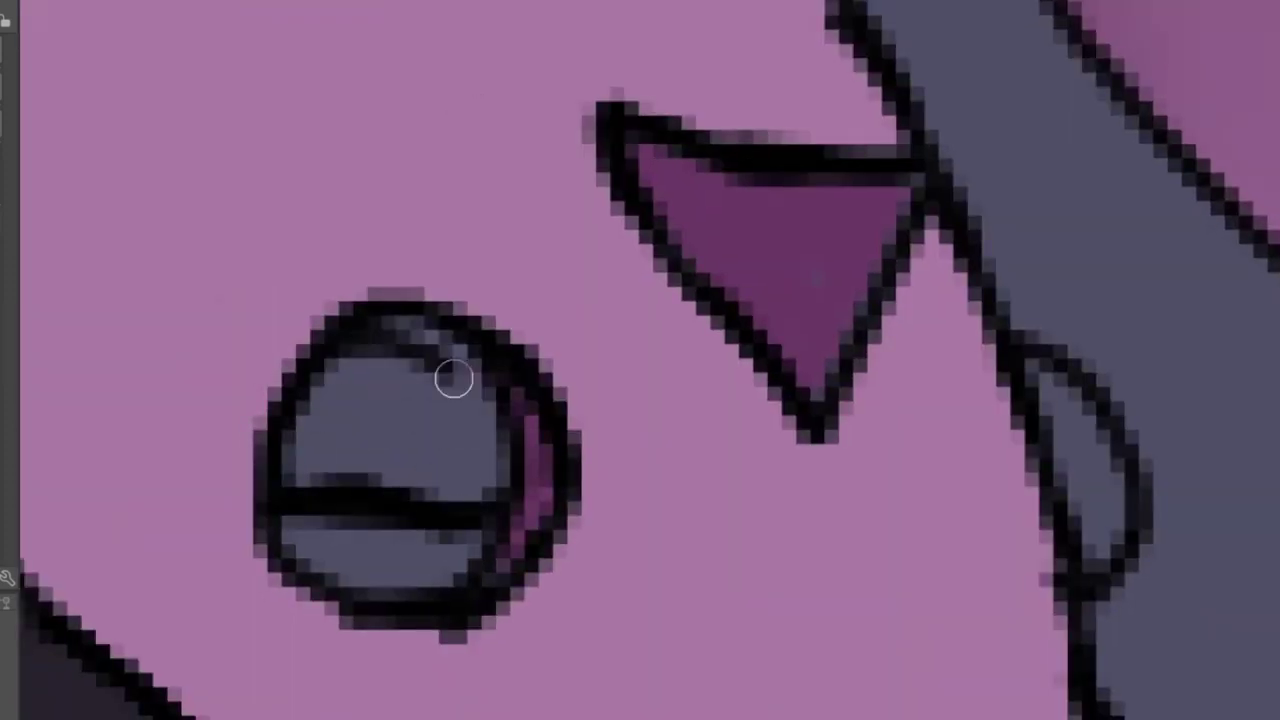
- Fill the eye area above the eyelid line and the small far eye with bright red
scroll(451, 377, down, 2)
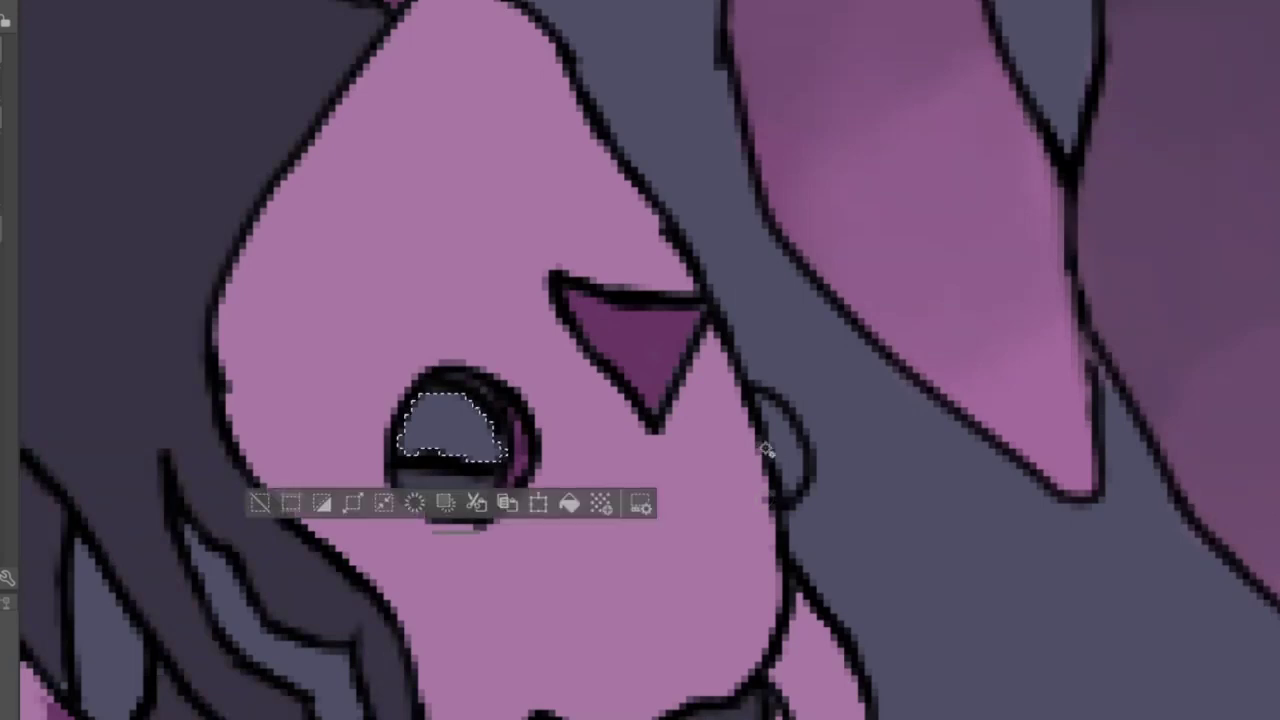
scroll(397, 490, down, 5)
scroll(397, 490, up, 8)
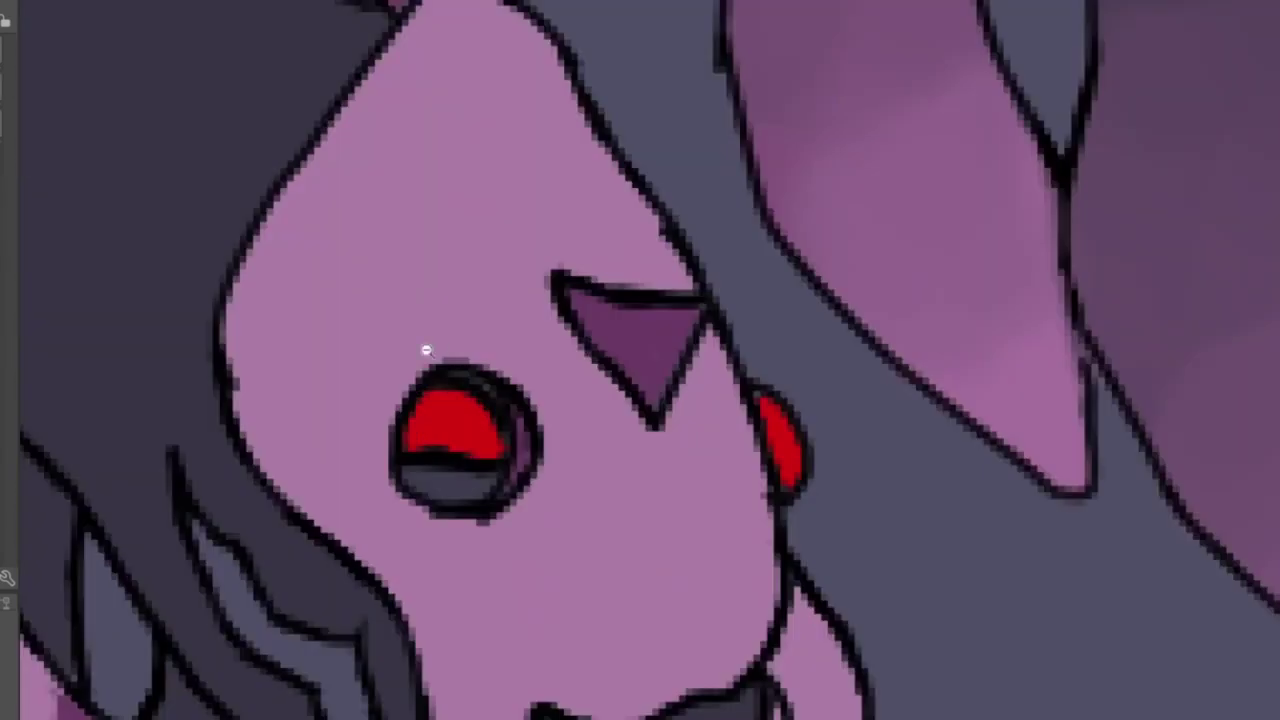
scroll(603, 548, down, 8)
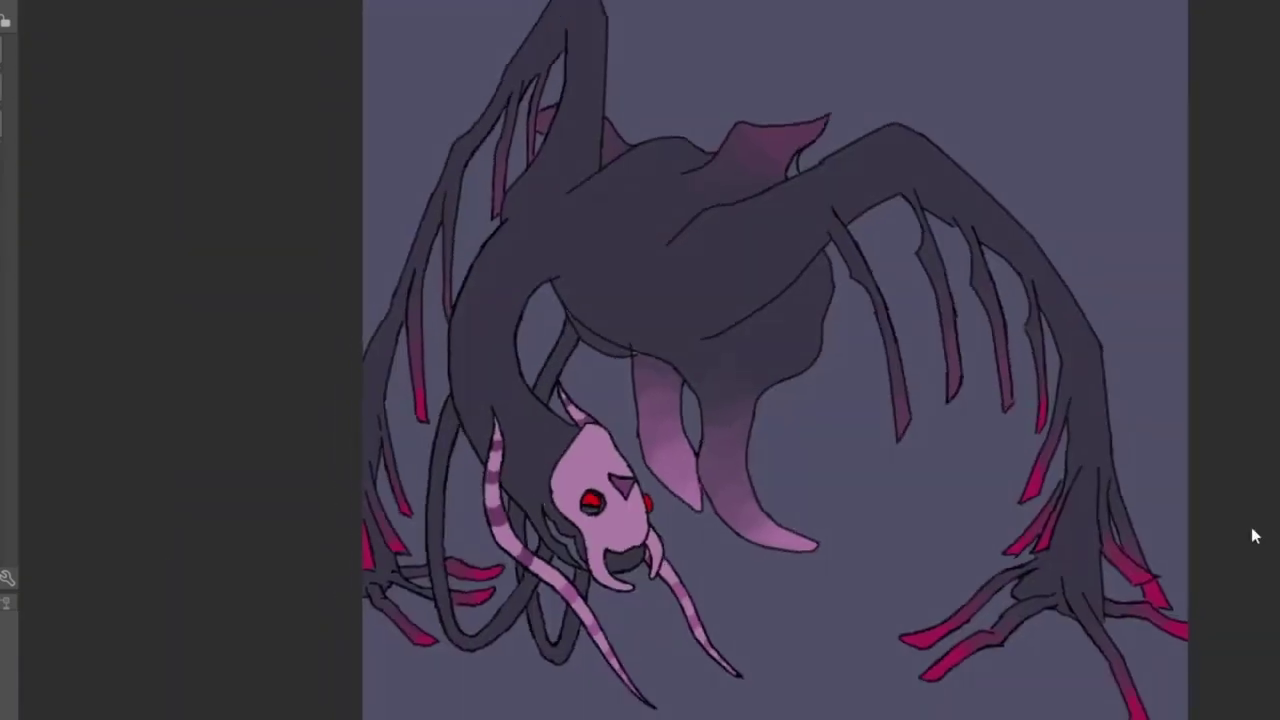
- Fill a black shadow on the neck directly behind the head, from the small horn down to the back of the face
scroll(651, 360, down, 3)
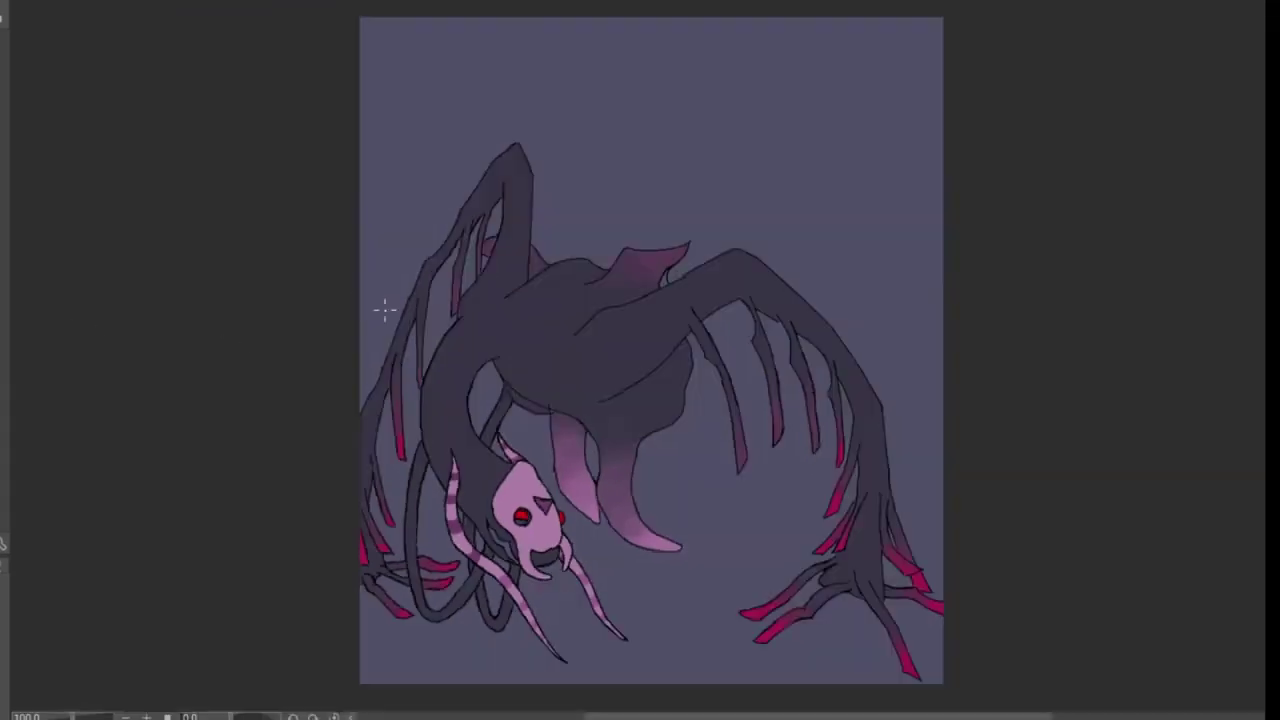
scroll(540, 350, up, 3)
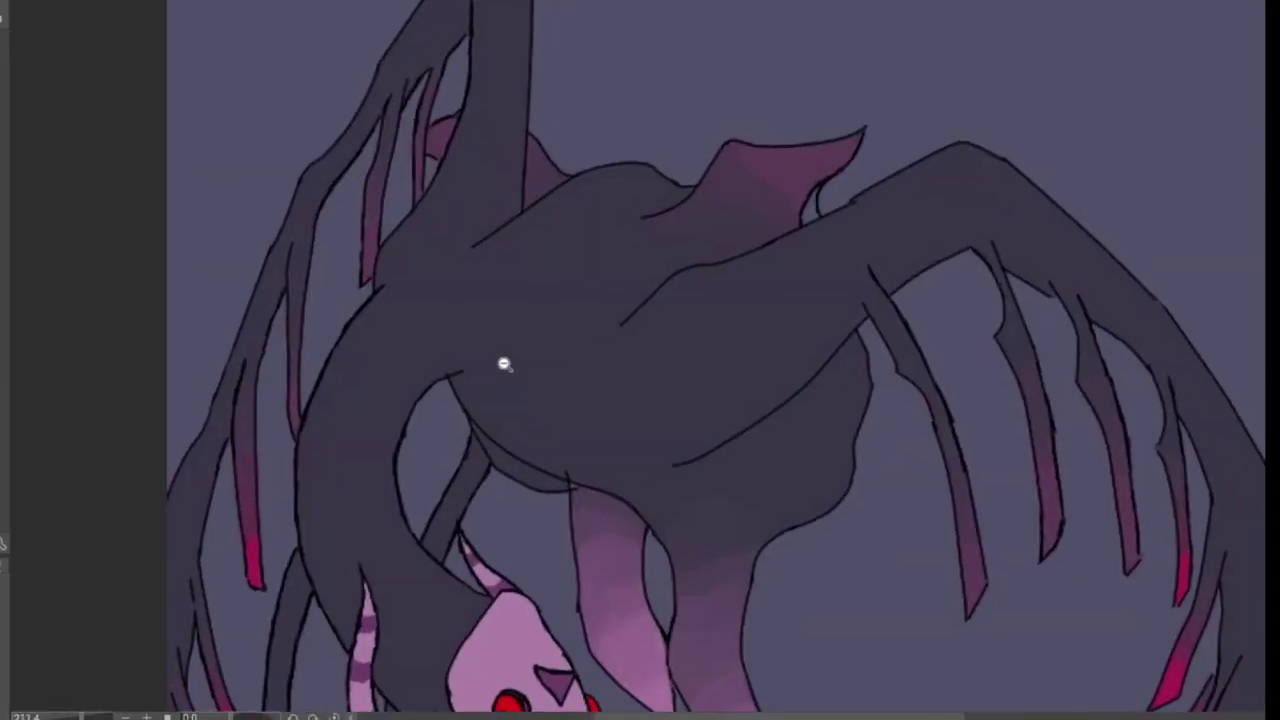
scroll(503, 364, down, 4)
scroll(611, 470, up, 2)
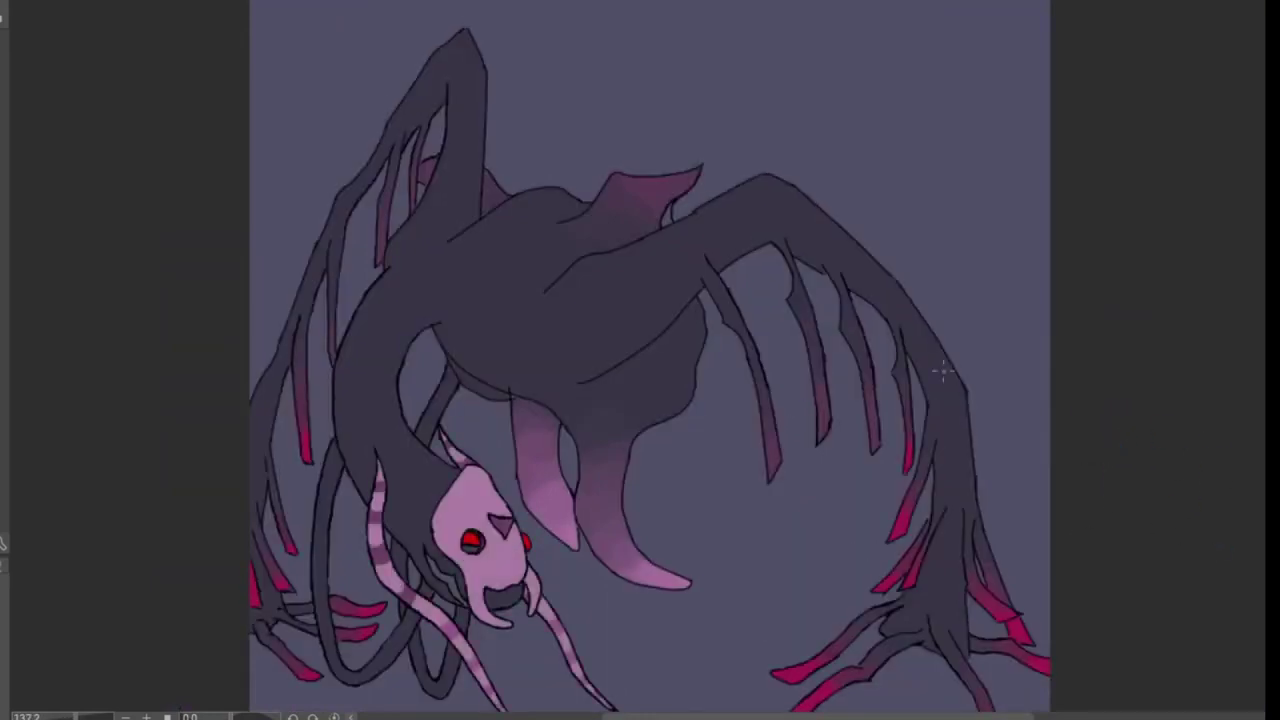
scroll(436, 513, up, 3)
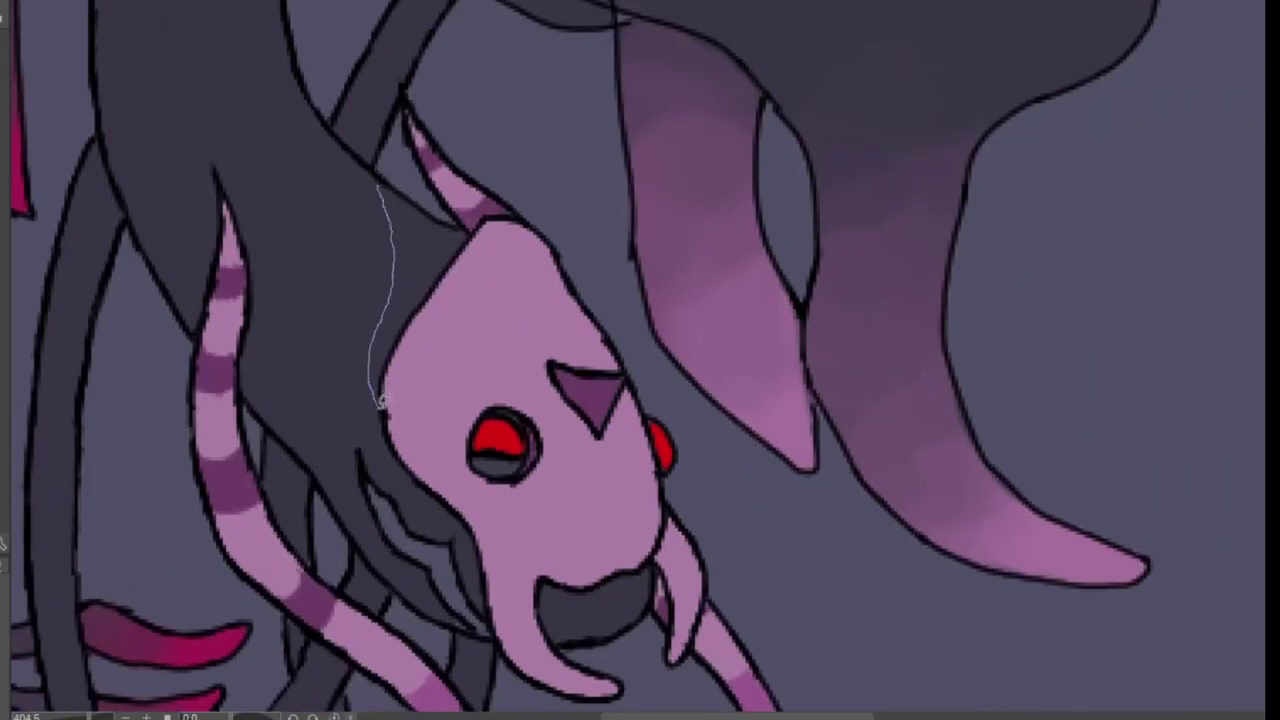
drag(381, 400, 380, 402)
drag(362, 170, 383, 243)
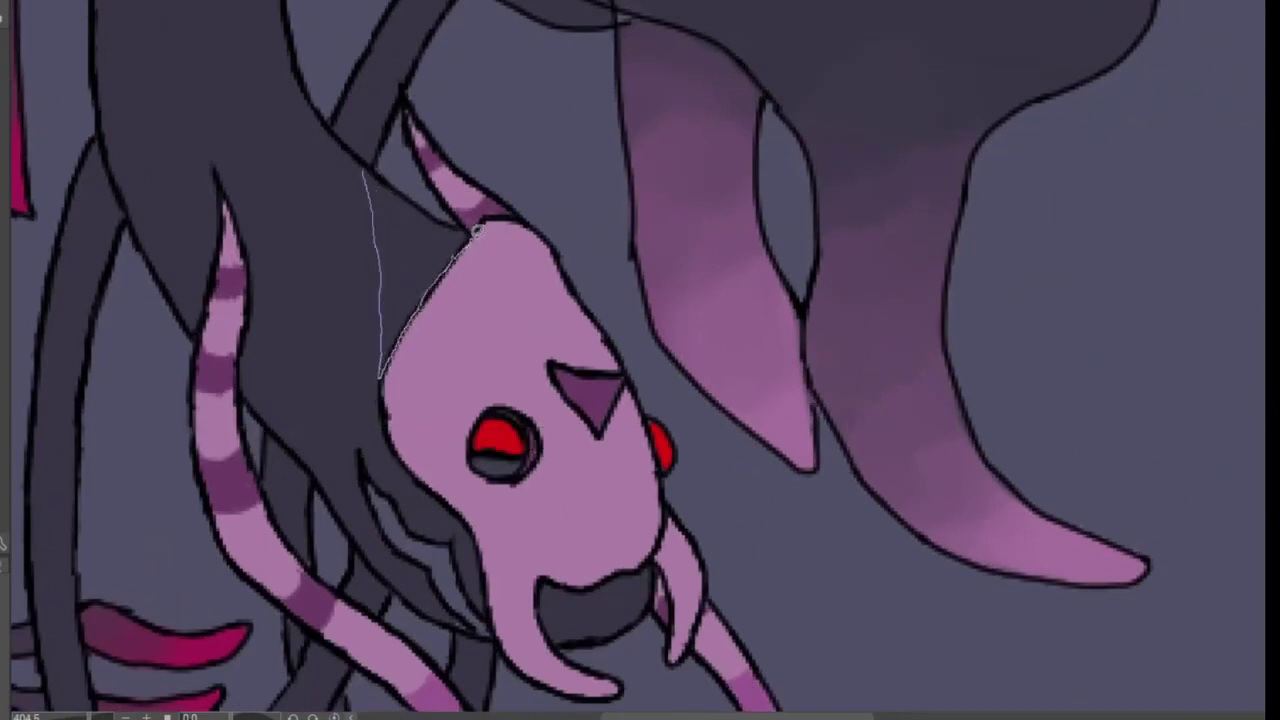
drag(476, 230, 476, 232)
click(527, 411)
key(ctrl+d)
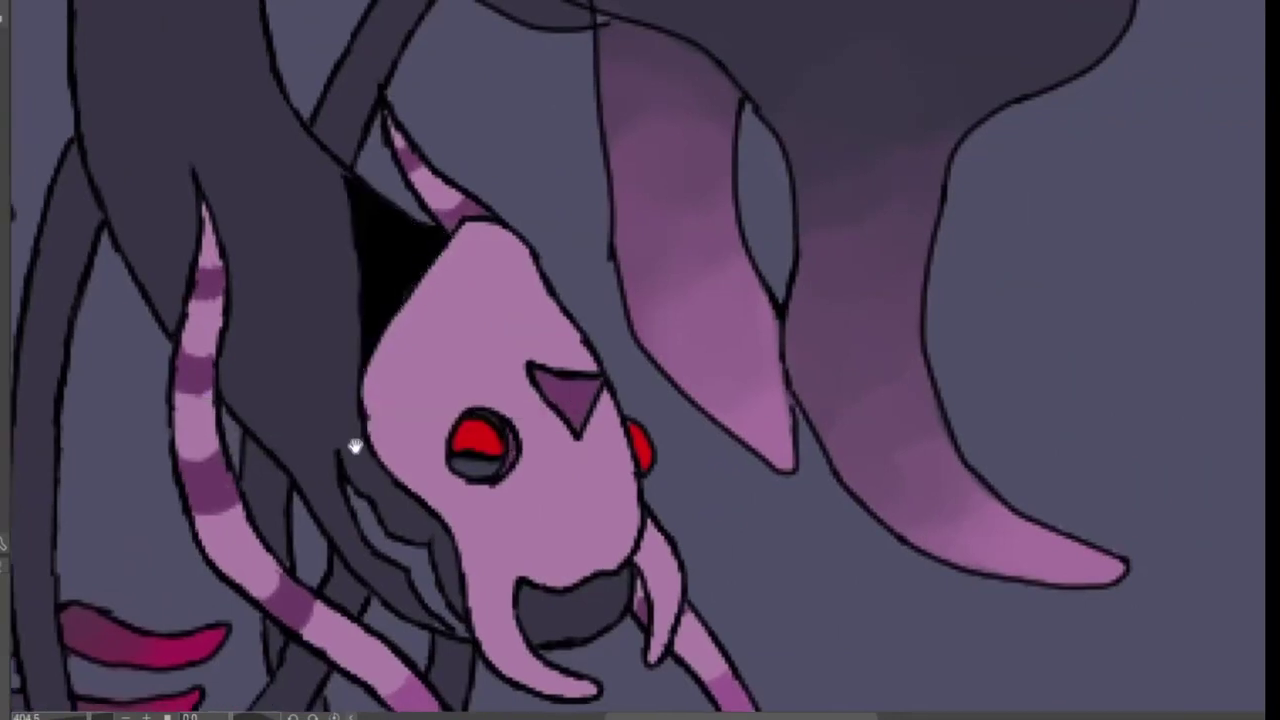
- Fill black shadows inside the mouth beside the near mandible and along the neck behind the jaw
scroll(349, 449, up, 2)
scroll(449, 423, down, 2)
drag(449, 423, 322, 285)
scroll(322, 285, up, 2)
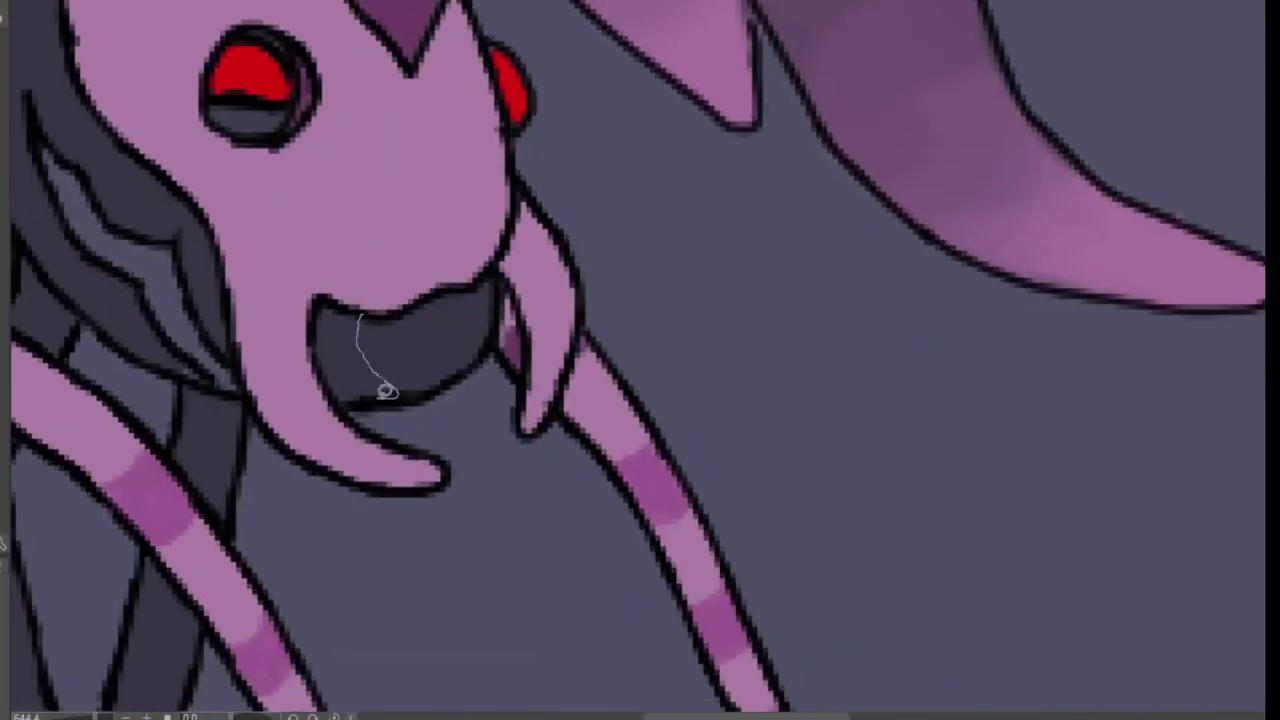
drag(318, 333, 358, 316)
click(463, 437)
key(ctrl+d)
drag(110, 160, 318, 292)
click(306, 449)
key(ctrl+d)
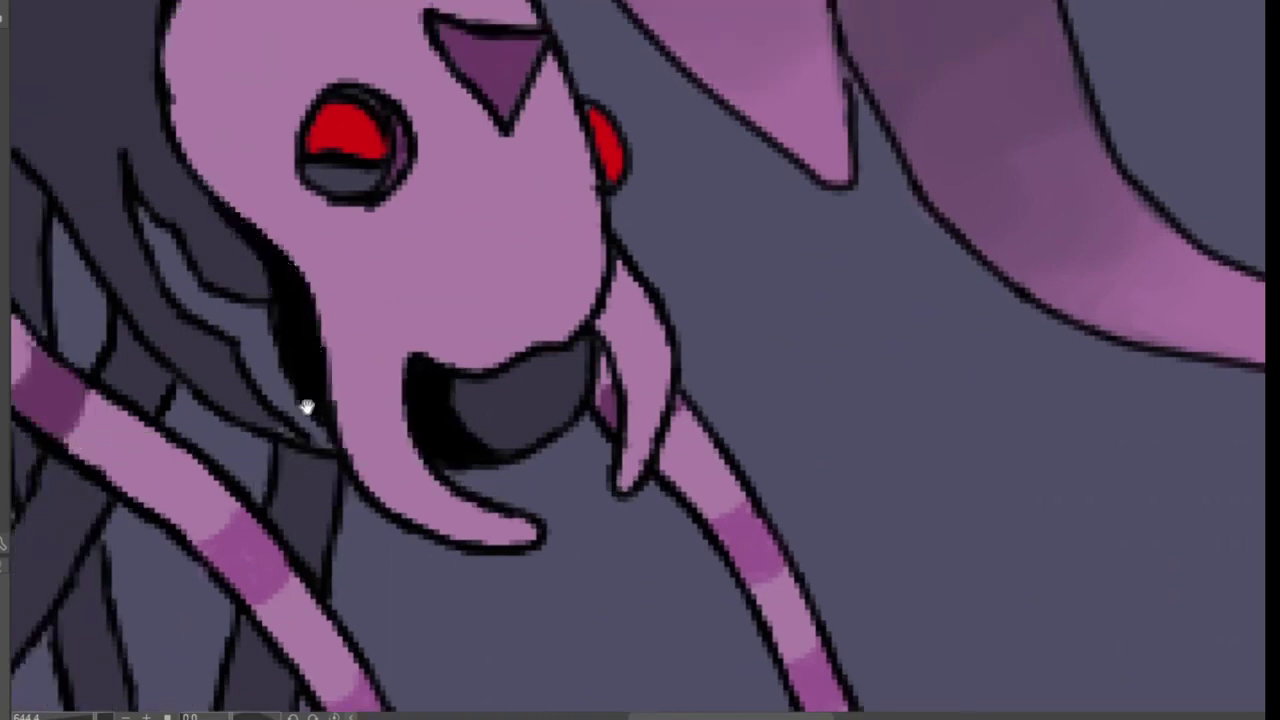
- Add black shadows in the far corner of the mouth and along the inner edge of the far mandible
scroll(306, 409, down, 3)
scroll(367, 376, up, 3)
drag(366, 376, 363, 350)
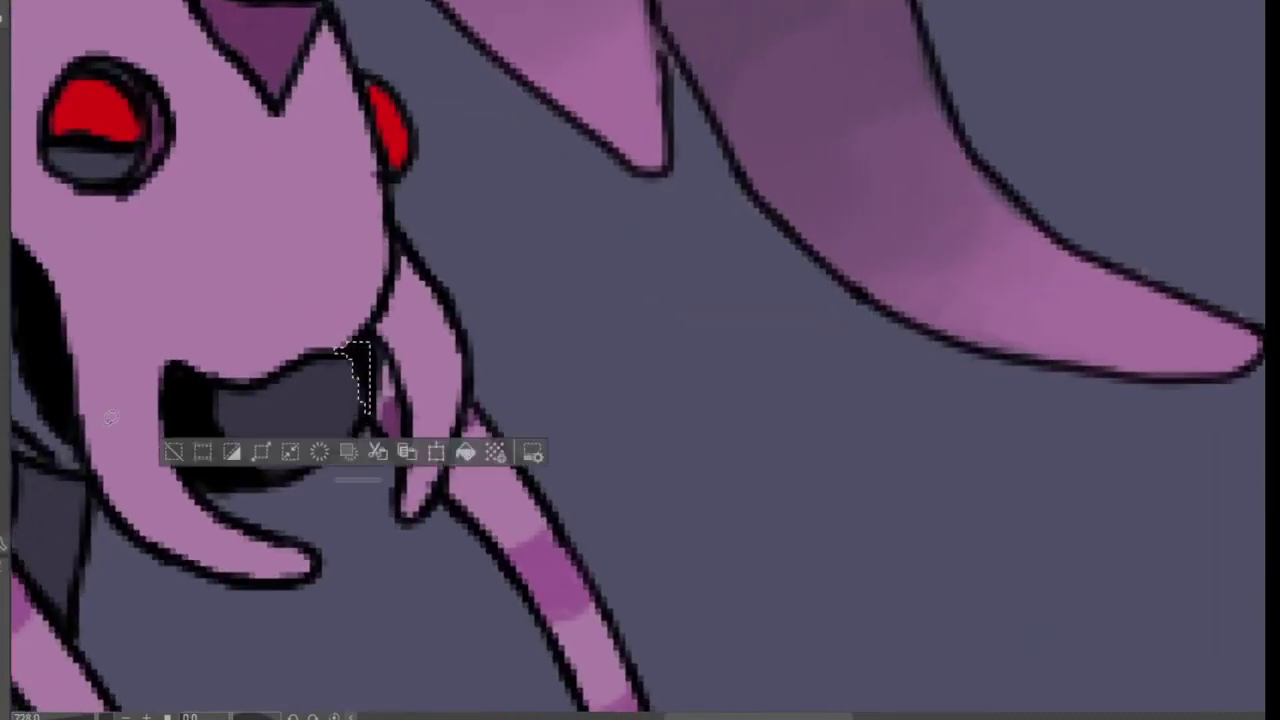
key(ctrl+d)
scroll(147, 340, down, 2)
scroll(368, 403, up, 3)
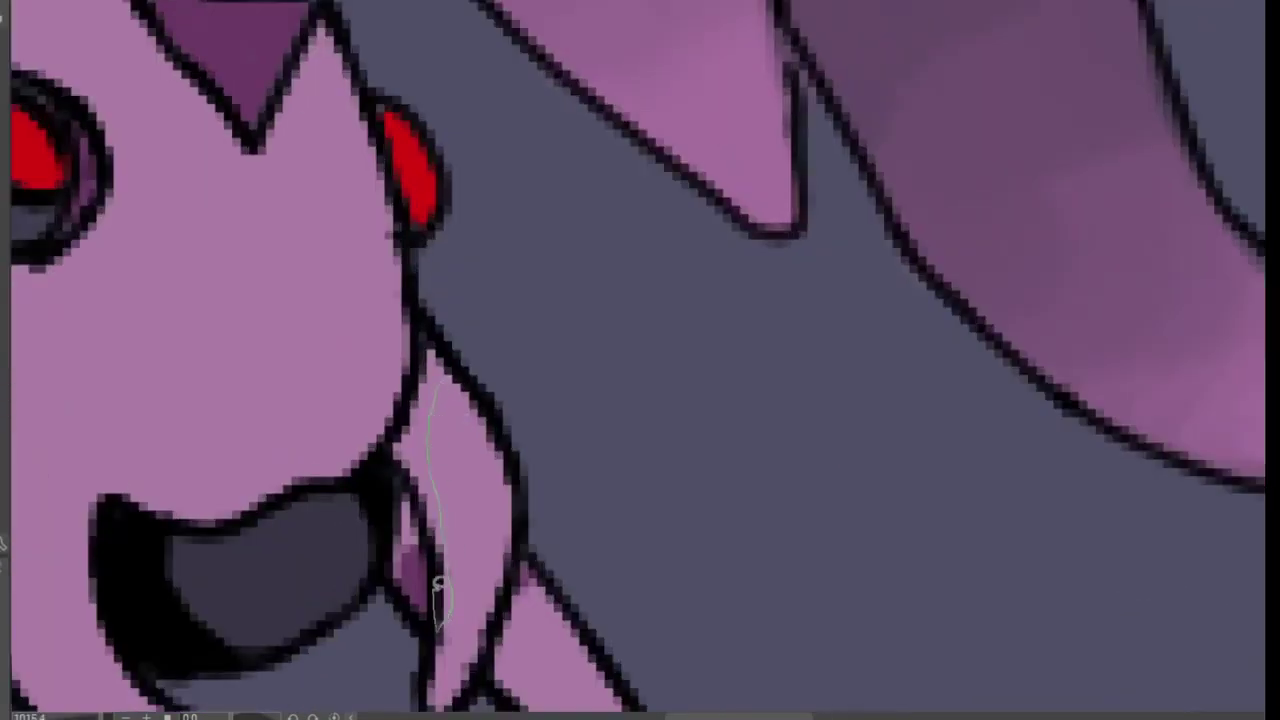
drag(420, 388, 418, 392)
scroll(440, 480, down, 3)
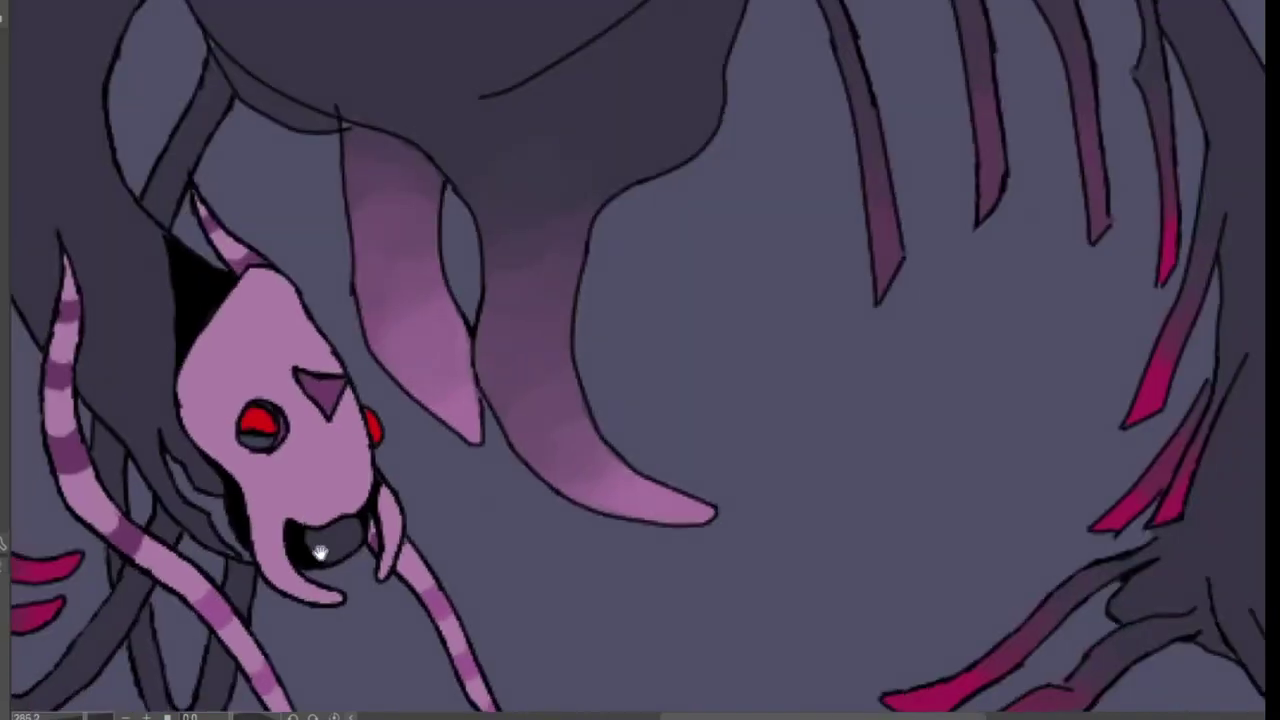
- Shade black the base of the far horn behind the mandible and the small gap beside the mouth
scroll(480, 386, up, 3)
drag(478, 470, 450, 445)
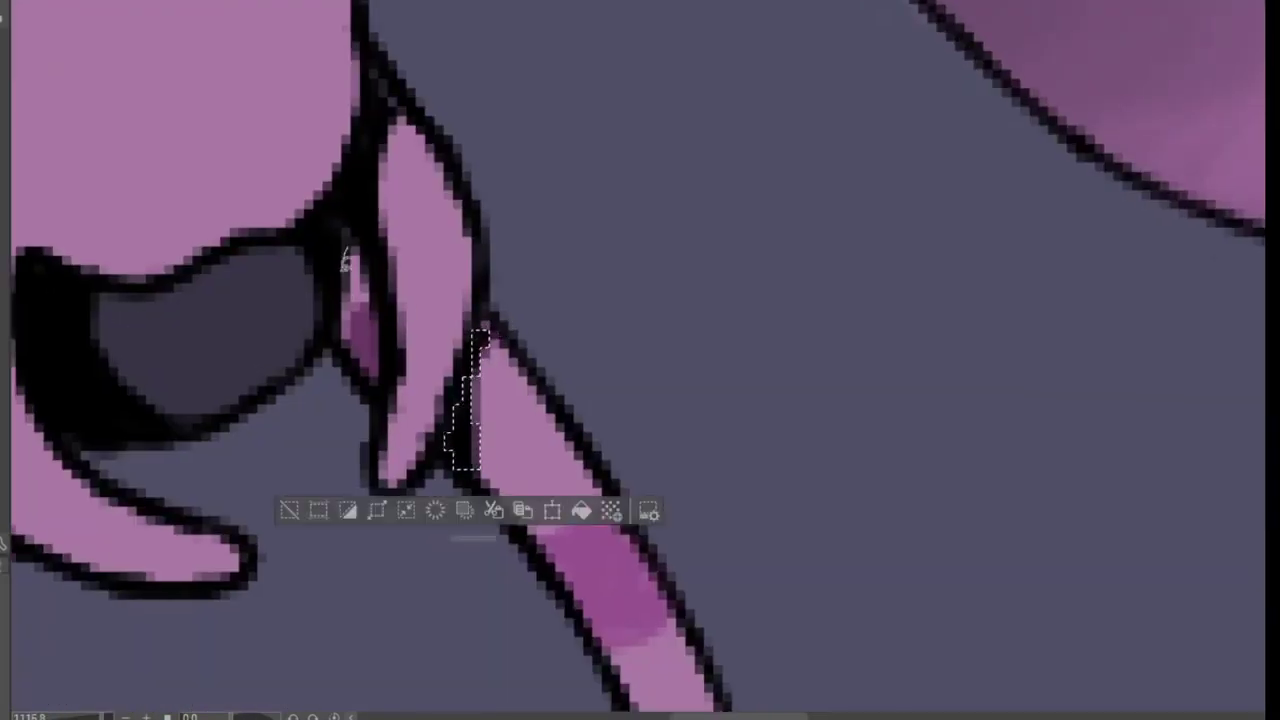
scroll(388, 302, down, 3)
key(ctrl+d)
scroll(300, 400, down, 3)
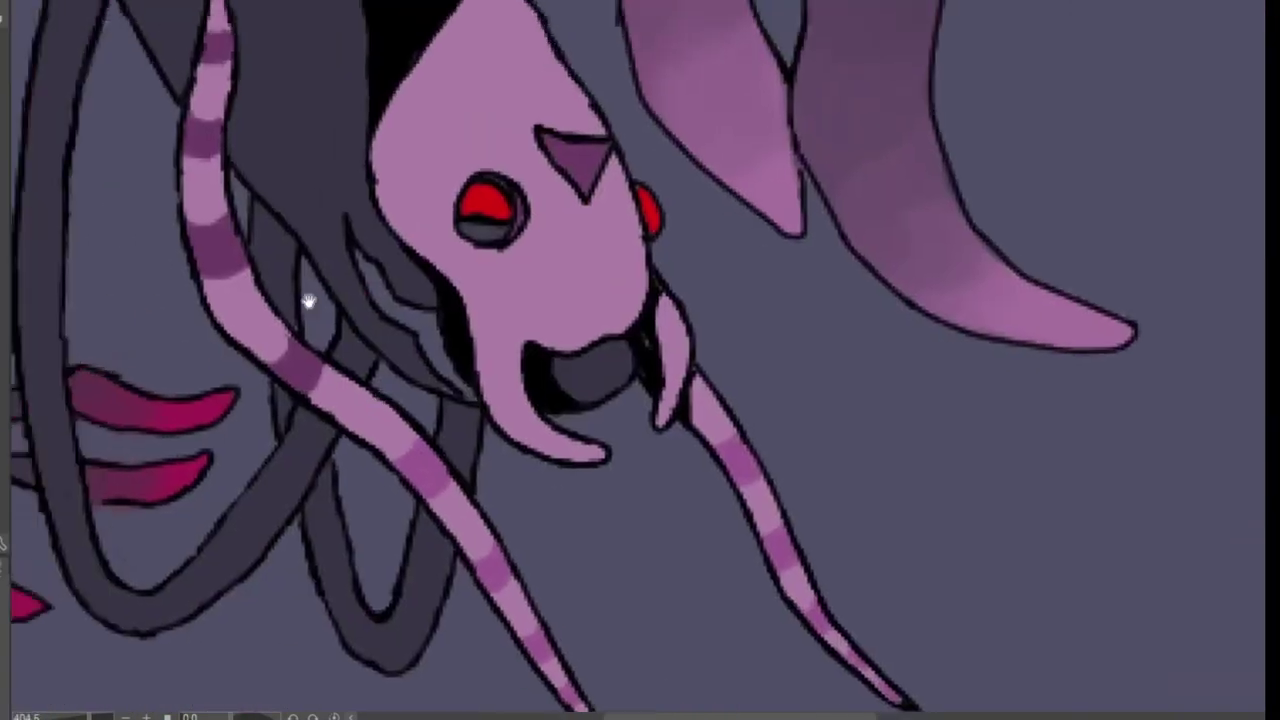
- Add a narrow black shadow on the neck along the inner side of the long striped near horn
scroll(306, 294, up, 4)
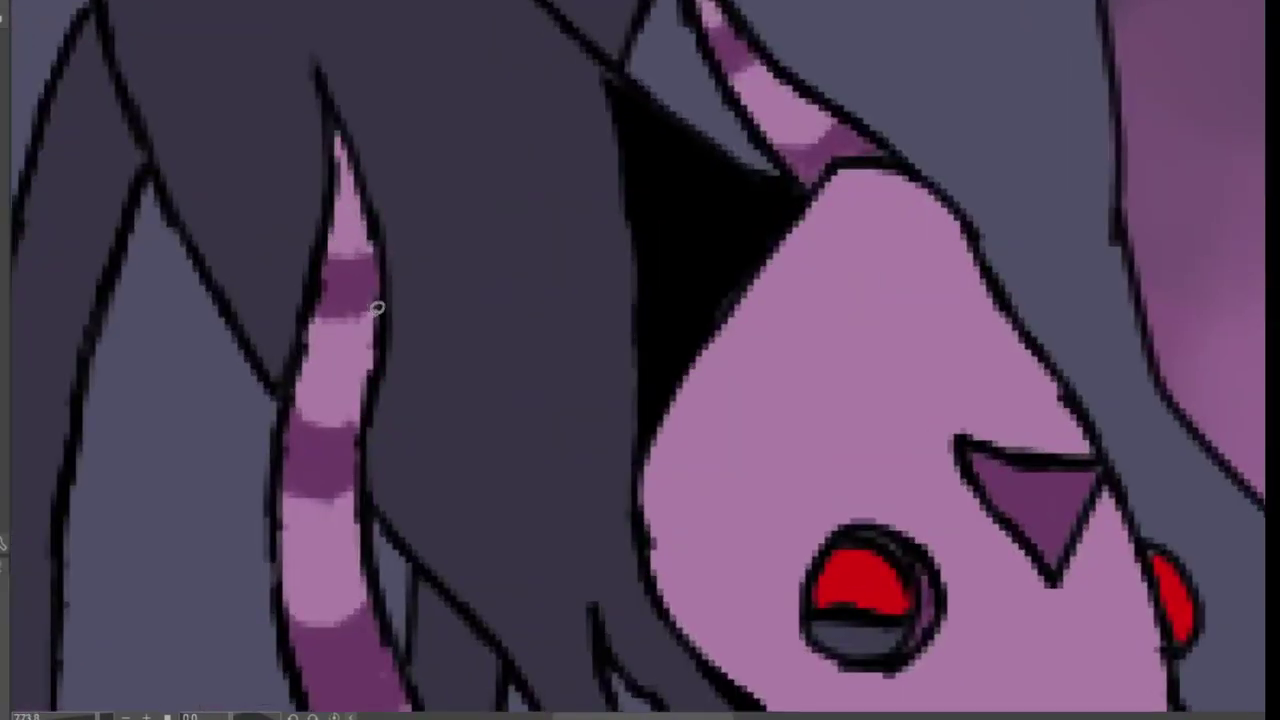
drag(376, 308, 353, 244)
drag(368, 397, 368, 400)
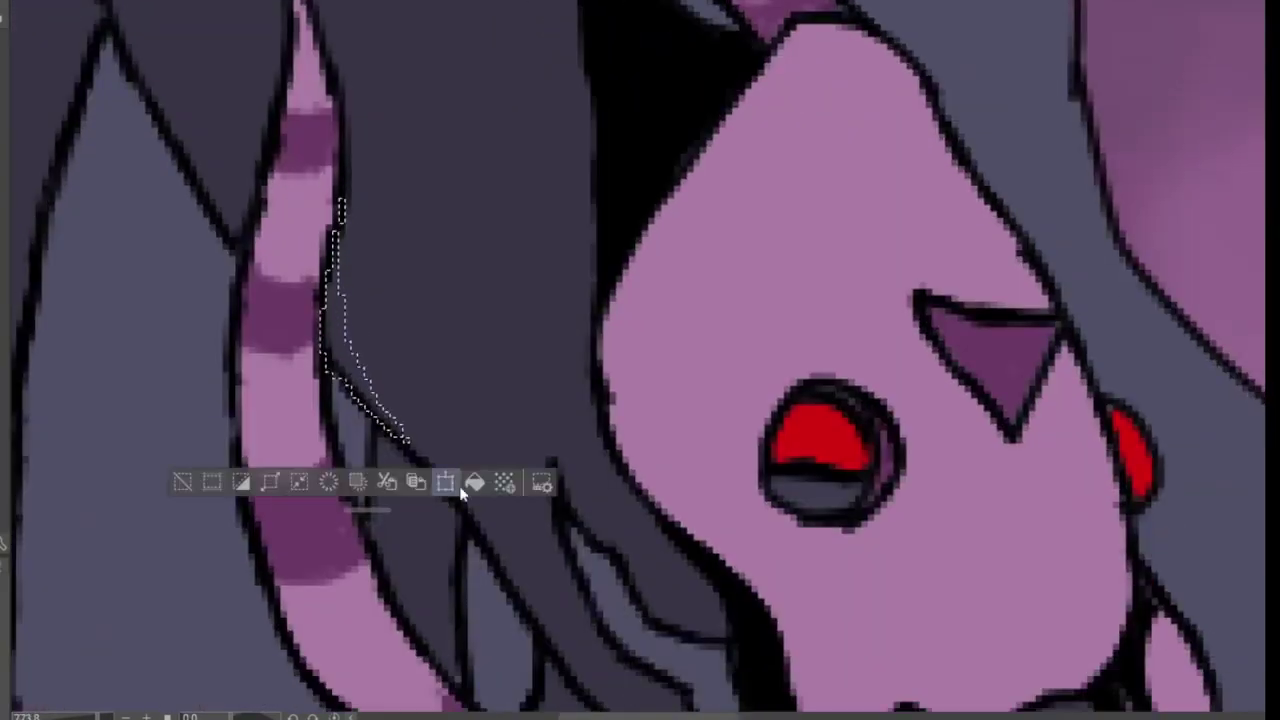
key(ctrl+d)
scroll(337, 400, down, 1)
- Fill black shadows on the crossing tendril where it emerges beneath the neck and below the near horn
scroll(391, 400, down, 3)
scroll(388, 378, up, 2)
scroll(388, 378, up, 2)
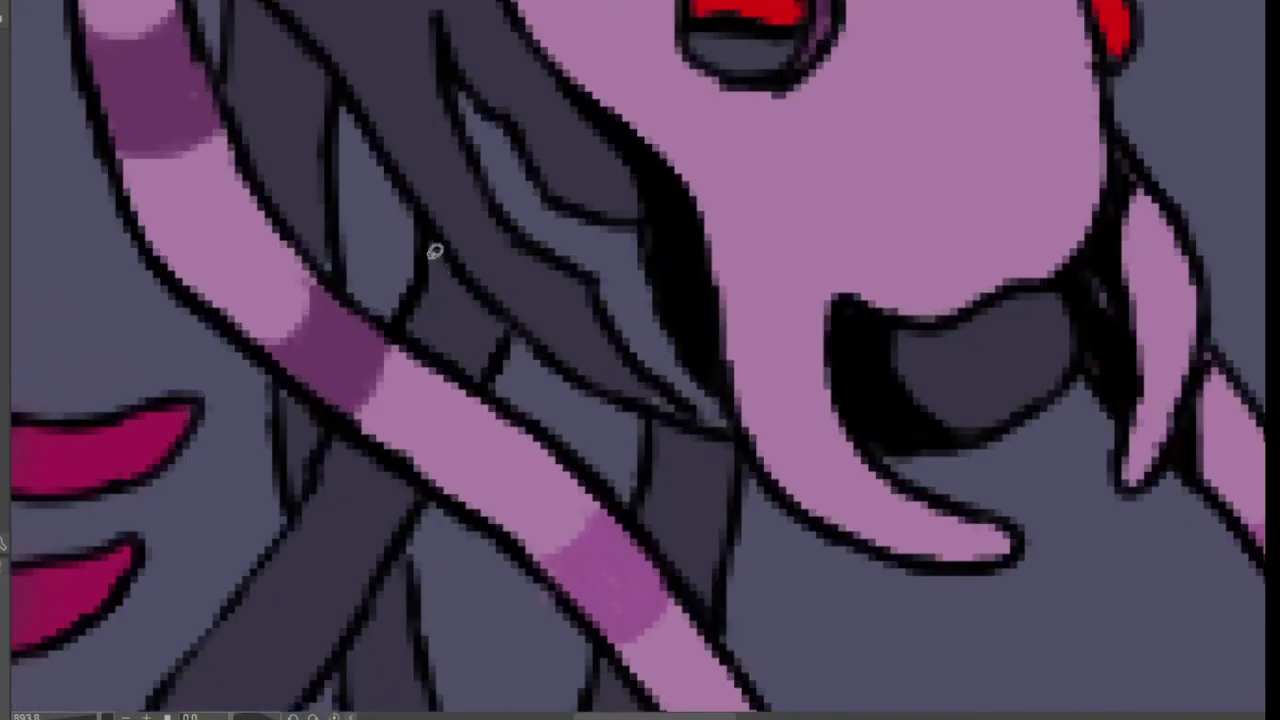
drag(432, 272, 426, 252)
key(ctrl+d)
scroll(329, 206, down, 2)
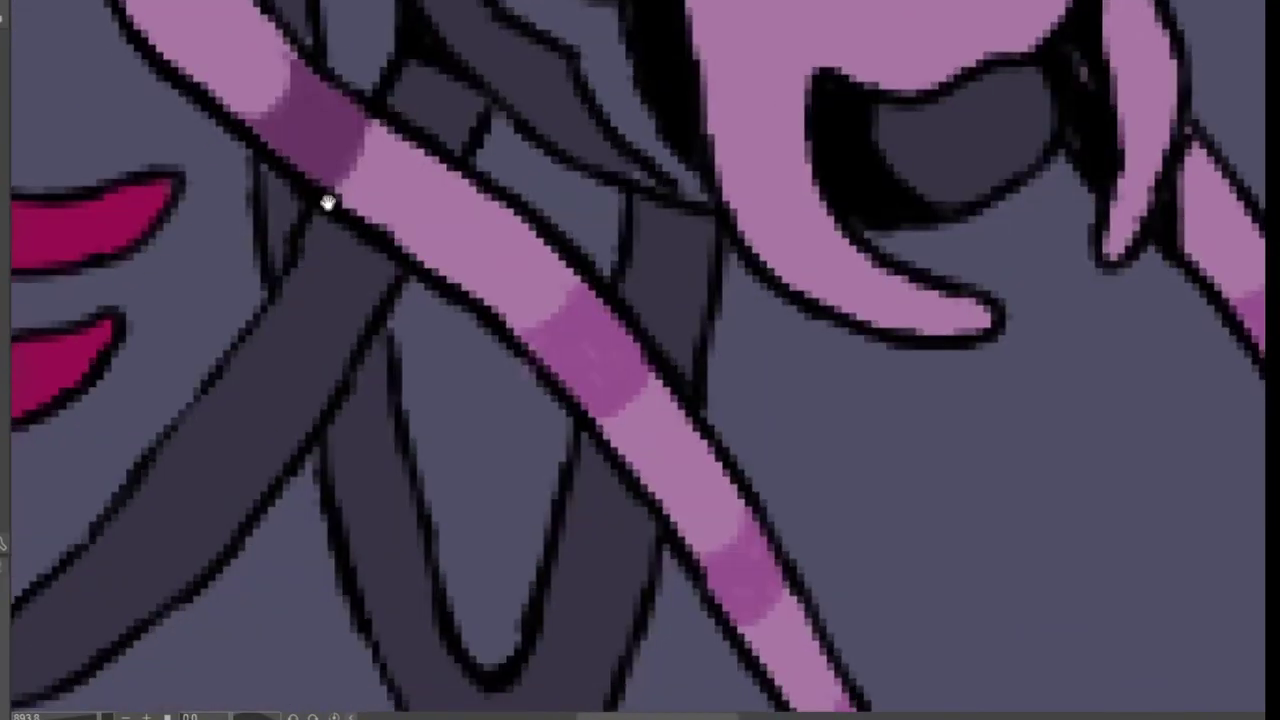
mouse_move(320, 202)
mouse_down()
mouse_move(367, 288)
mouse_move(400, 282)
mouse_up()
key(ctrl+d)
key(ctrl+d)
scroll(288, 308, down, 3)
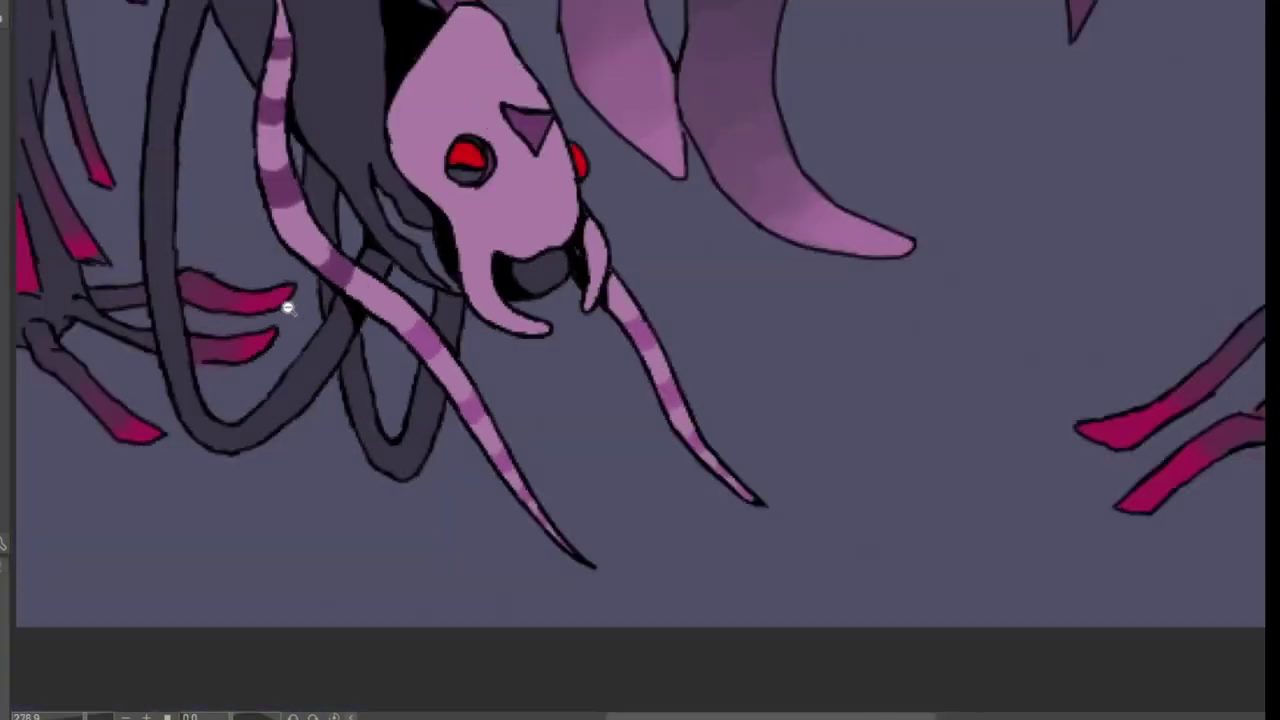
- Shade the tendril behind the near horn black along the horn's upper edge and beneath the neck outline
scroll(319, 193, up, 5)
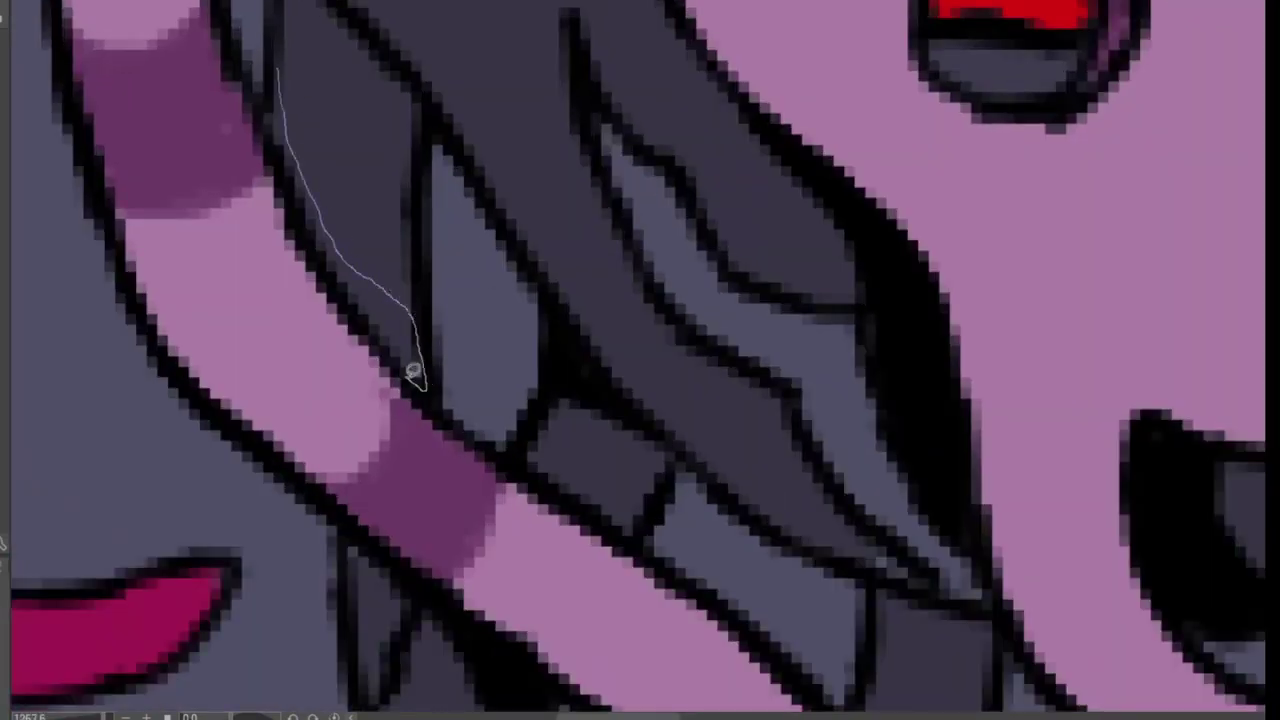
drag(280, 140, 279, 100)
key(ctrl+d)
scroll(293, 190, down, 2)
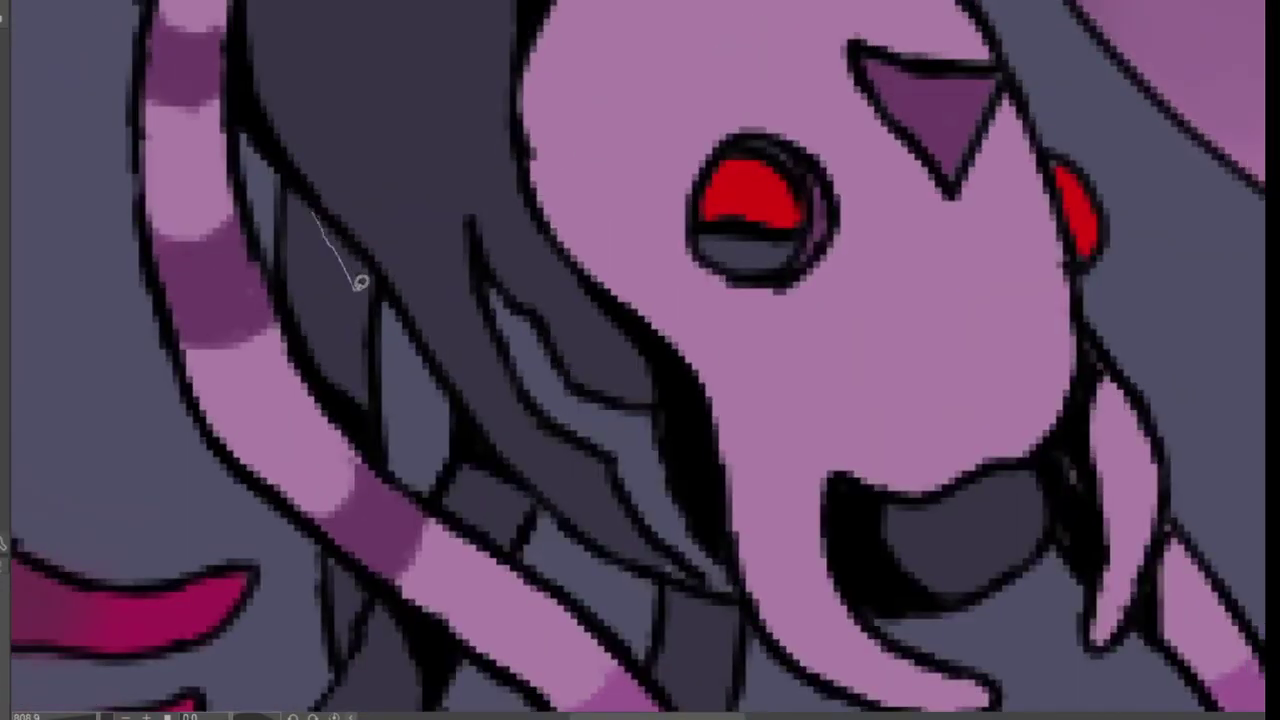
drag(360, 283, 366, 295)
key(ctrl+d)
- Shade the tendril under the jaw black beneath the neck tip and along both edges of the crossing horn
scroll(440, 410, up, 2)
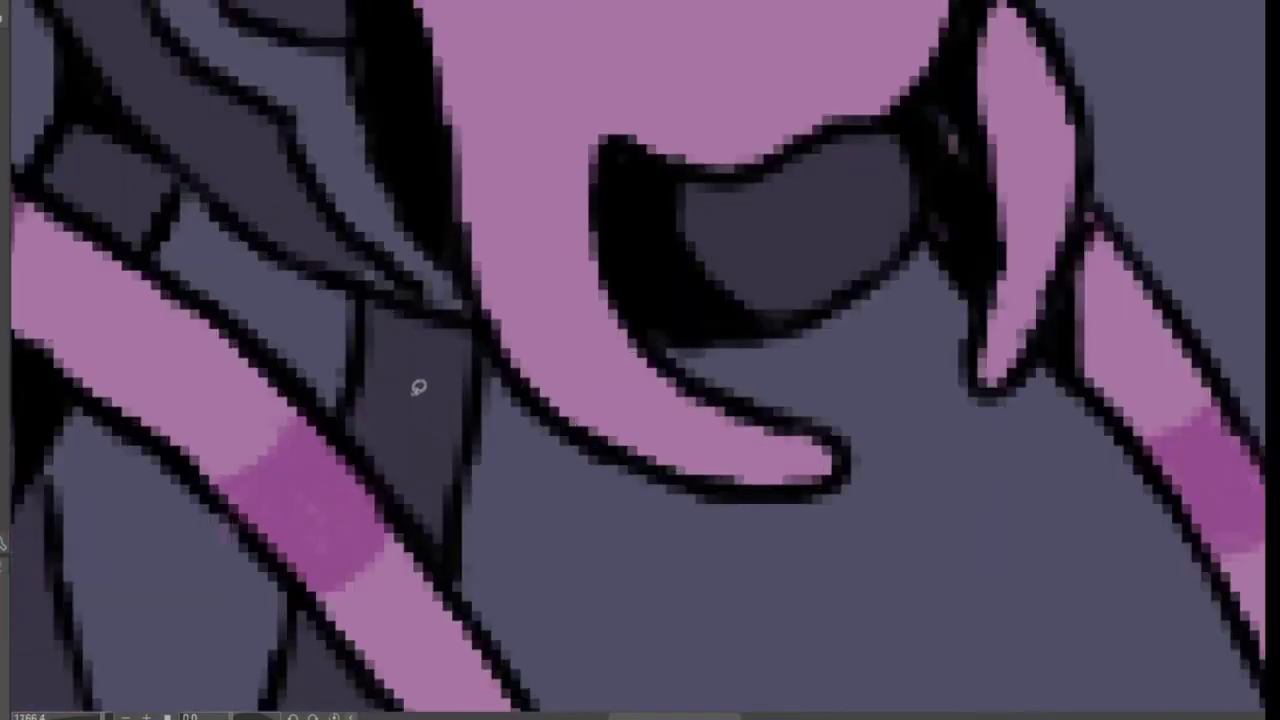
scroll(415, 410, down, 2)
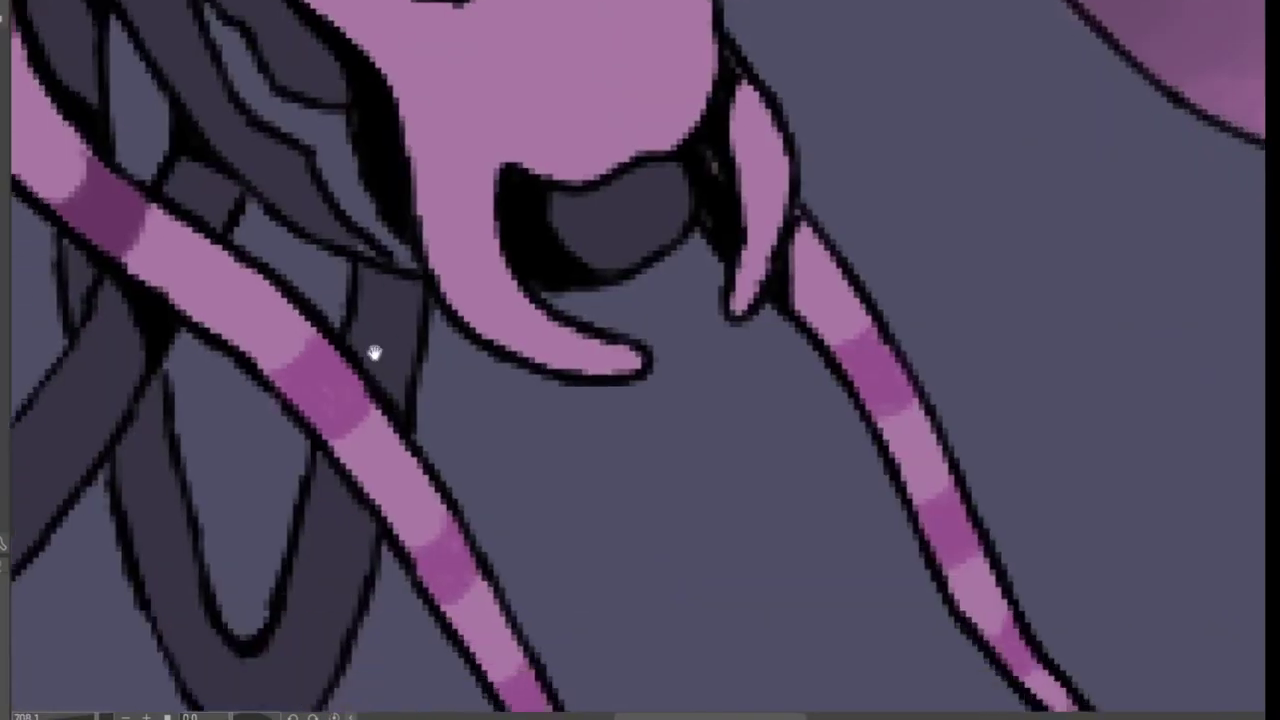
scroll(371, 351, up, 2)
drag(344, 238, 404, 270)
drag(430, 228, 375, 228)
key(ctrl+d)
mouse_move(282, 555)
mouse_down()
mouse_move(317, 250)
mouse_move(340, 240)
mouse_up()
scroll(314, 497, down, 5)
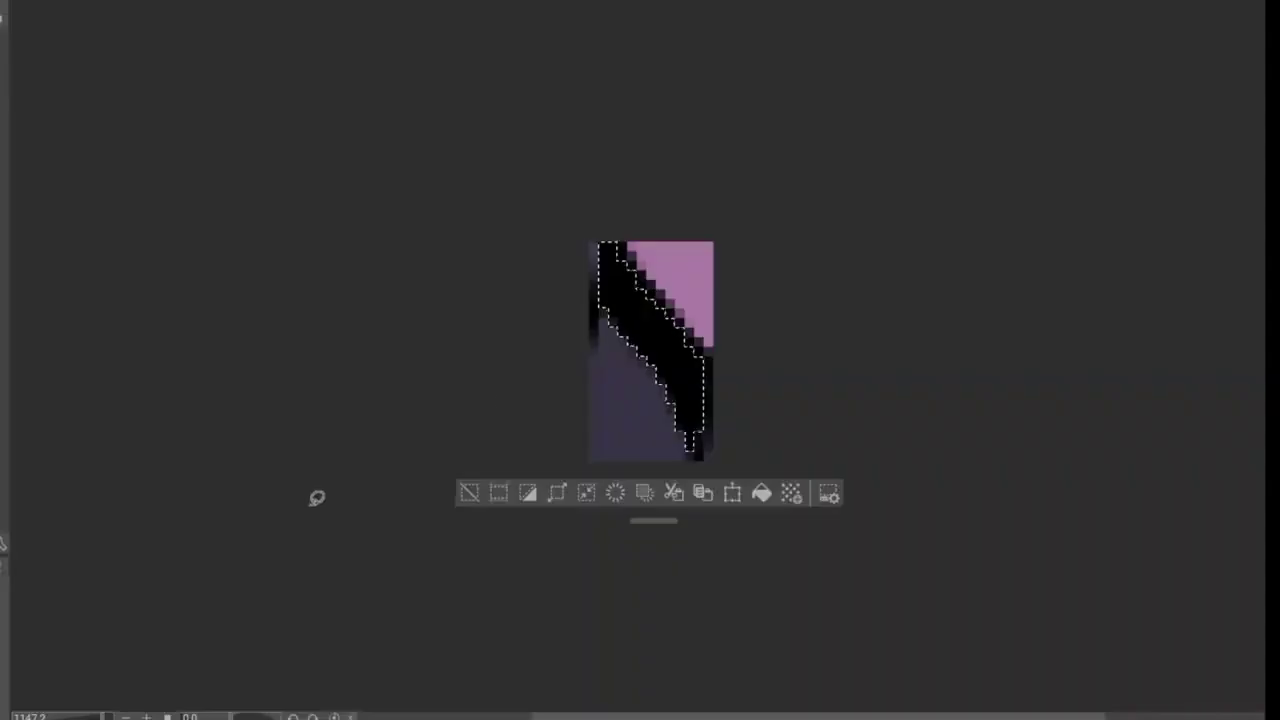
scroll(455, 457, up, 5)
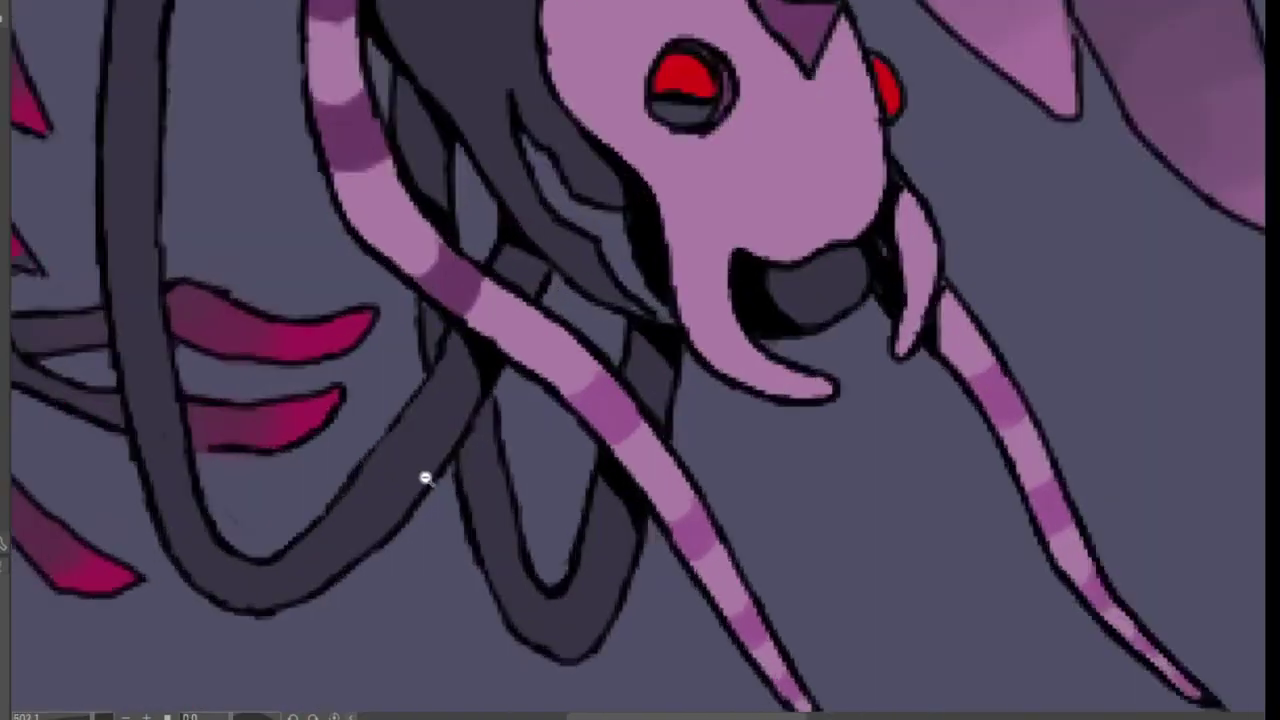
- Fill black shadows on the rear tendril below the horn's dark band and where the two tendrils cross
mouse_move(424, 185)
mouse_down()
mouse_move(445, 240)
mouse_move(433, 296)
mouse_up()
key(ctrl+d)
scroll(550, 365, up, 1)
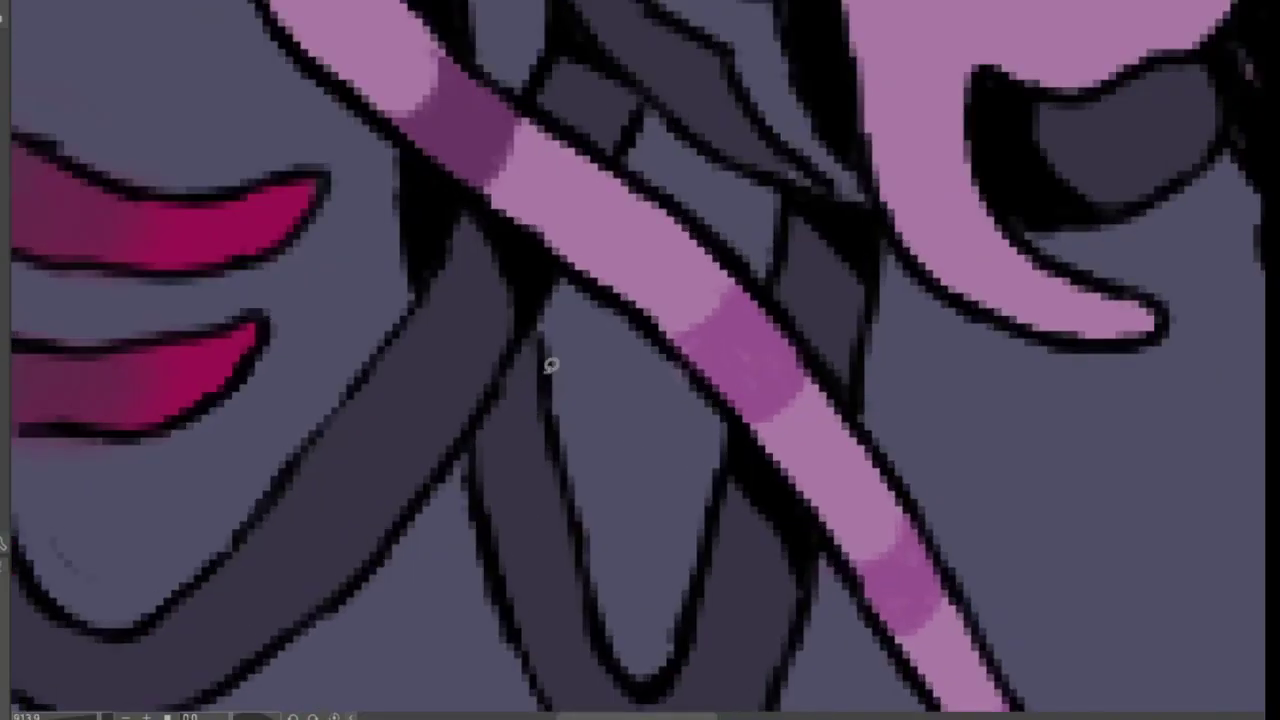
drag(528, 328, 530, 335)
key(ctrl+d)
scroll(651, 491, down, 3)
- Add a black shadow to the top of the outer looped tendril where it emerges from behind the neck
scroll(531, 434, up, 6)
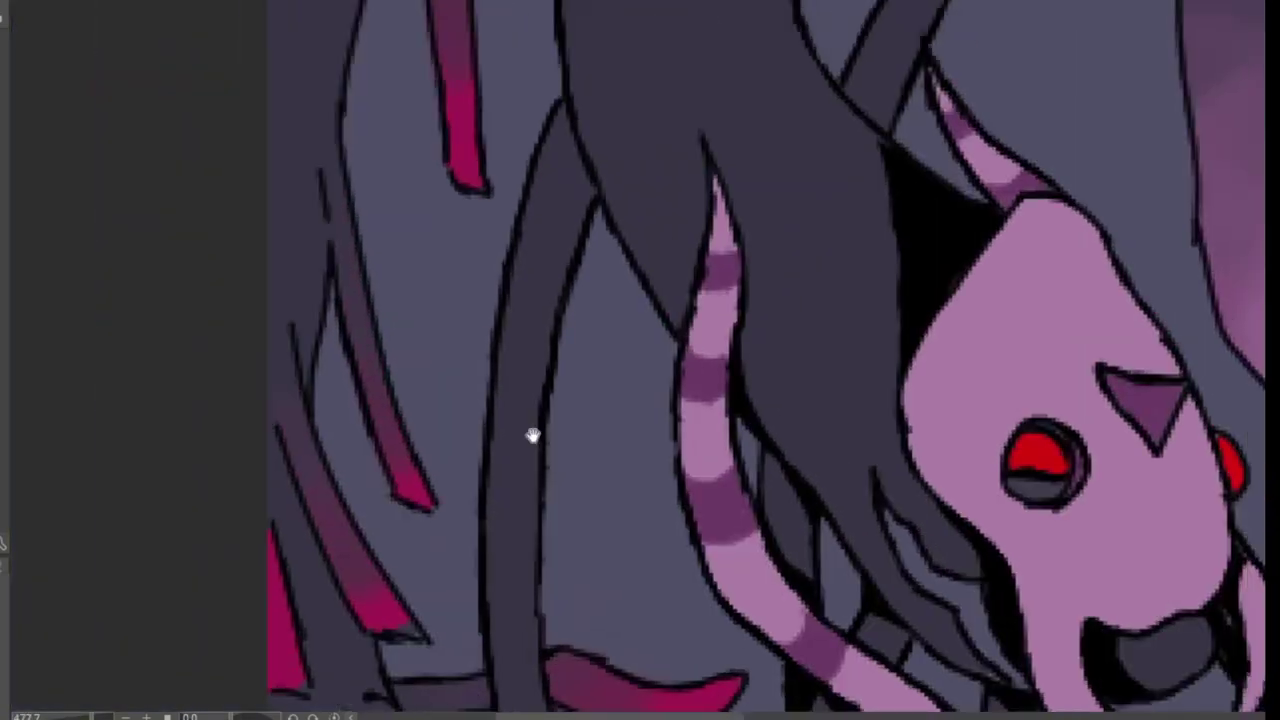
mouse_move(497, 202)
mouse_down()
mouse_move(497, 298)
mouse_move(549, 322)
mouse_up()
key(ctrl+d)
- Shade black both ends of the tendril segment behind the neck, at the neck edge and beneath the body
scroll(506, 509, down, 2)
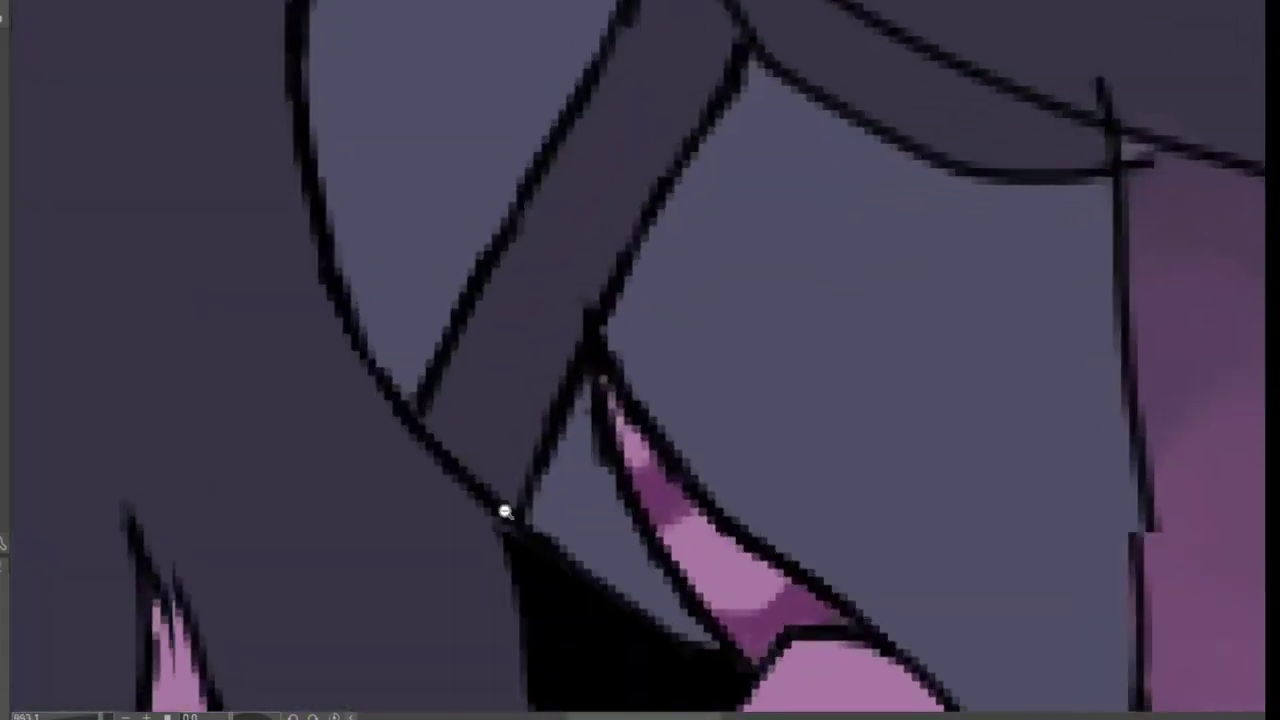
scroll(423, 314, up, 3)
drag(385, 412, 375, 395)
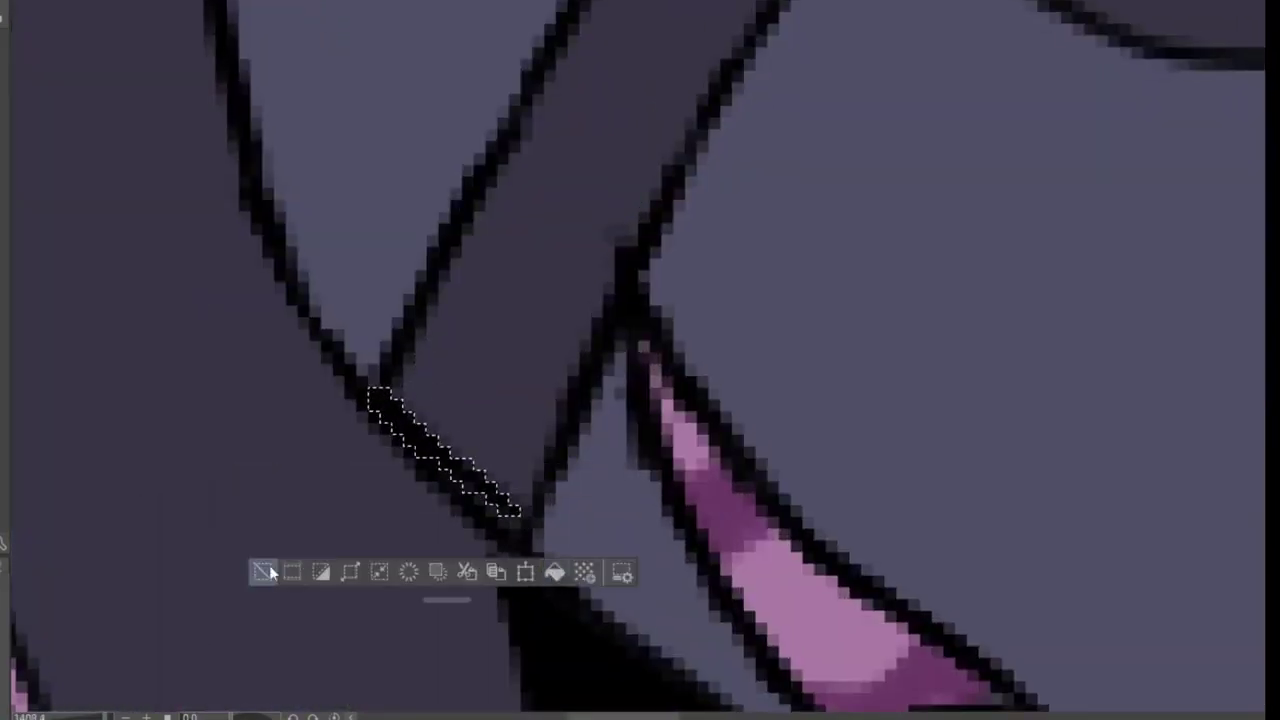
key(ctrl+d)
scroll(546, 380, down, 2)
scroll(546, 380, up, 2)
mouse_move(425, 248)
mouse_down()
mouse_move(500, 500)
mouse_move(457, 275)
mouse_up()
key(ctrl+d)
scroll(549, 506, down, 2)
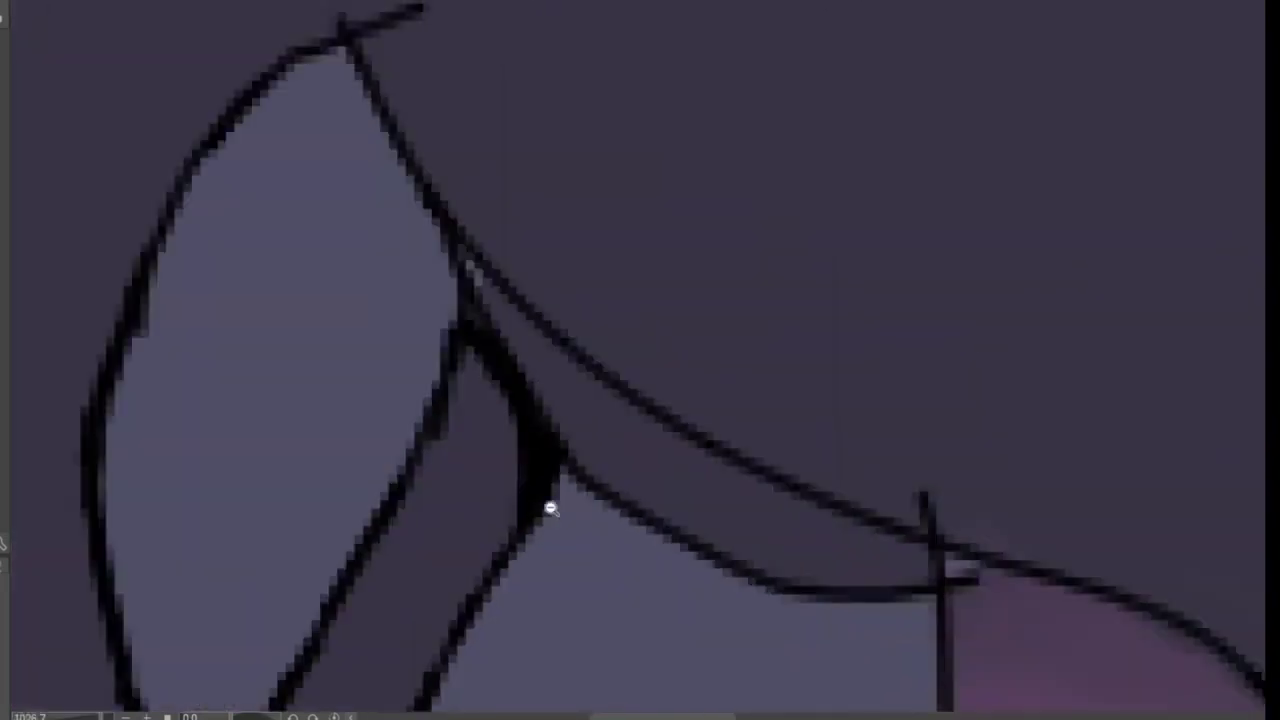
- Fill a curved black shadow across the top of the near pink tail fin, beneath the body outline
scroll(574, 403, up, 3)
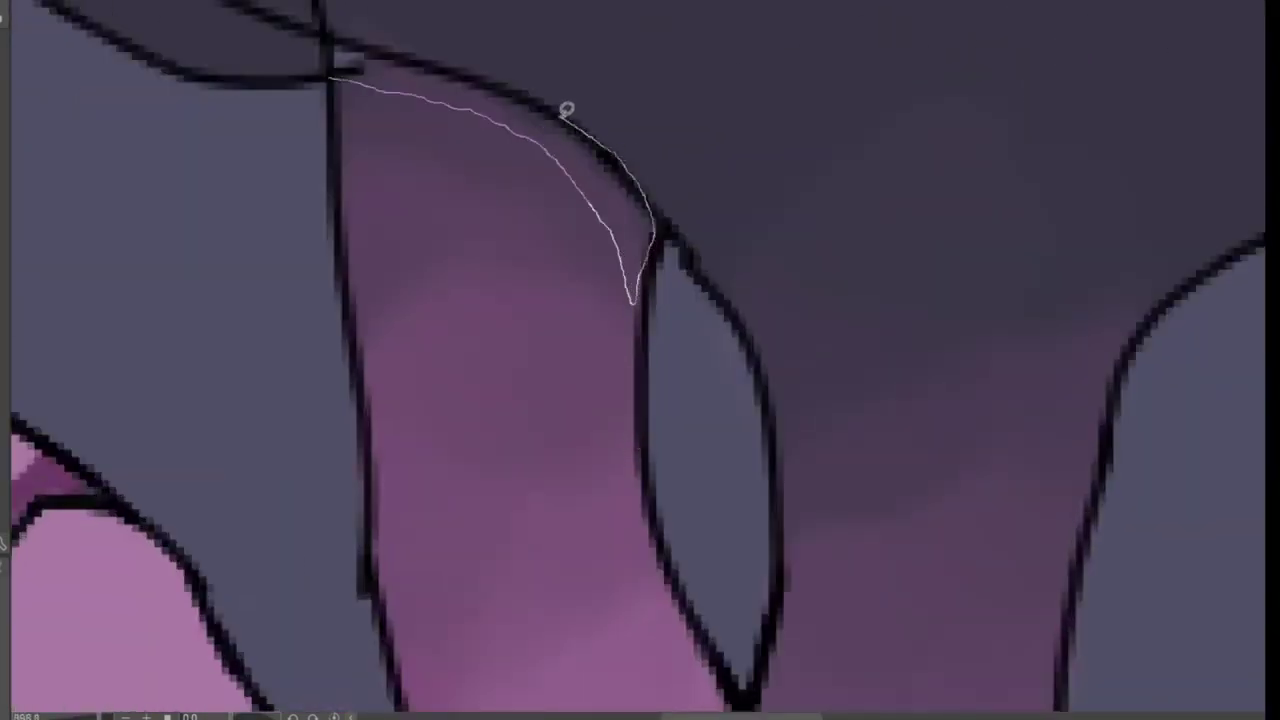
drag(383, 43, 335, 75)
key(alt+BackSpace)
key(ctrl+d)
scroll(306, 309, down, 2)
- Fill a black shadow along the near pink tail fin's edge where it meets the longer fin
scroll(486, 300, up, 3)
drag(475, 135, 495, 245)
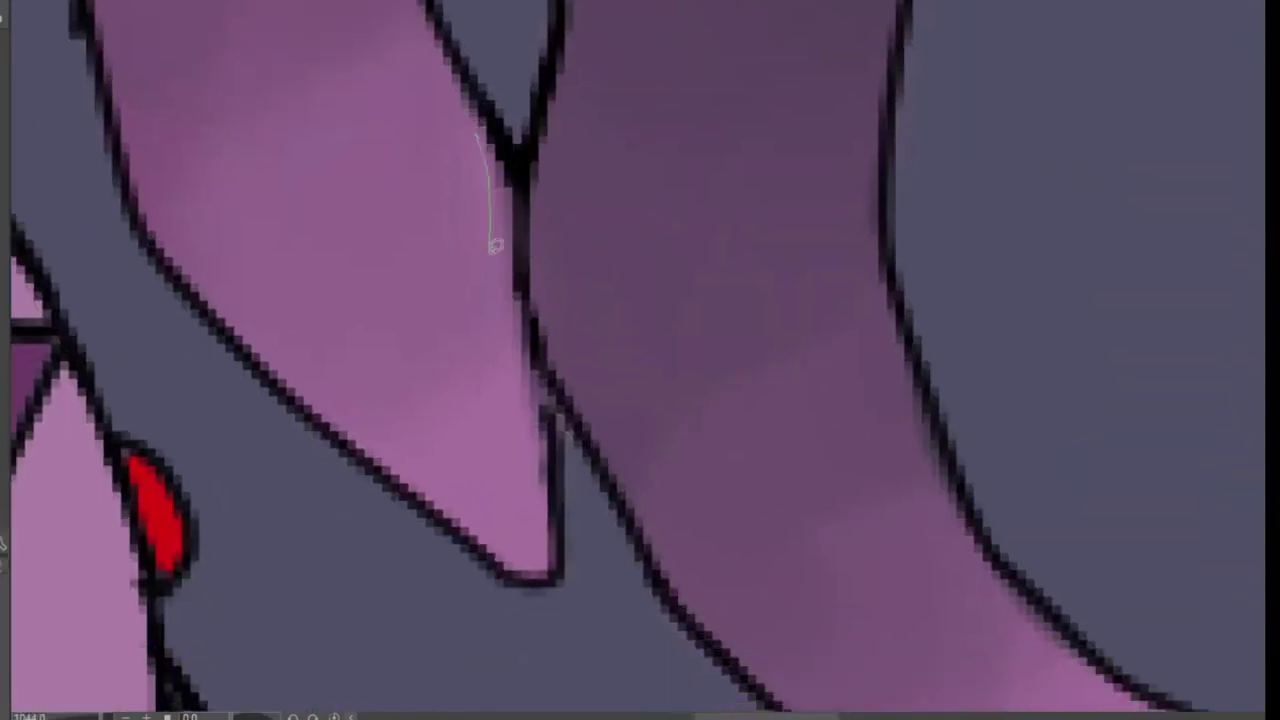
drag(481, 107, 483, 110)
key(alt+BackSpace)
key(ctrl+d)
scroll(363, 509, down, 3)
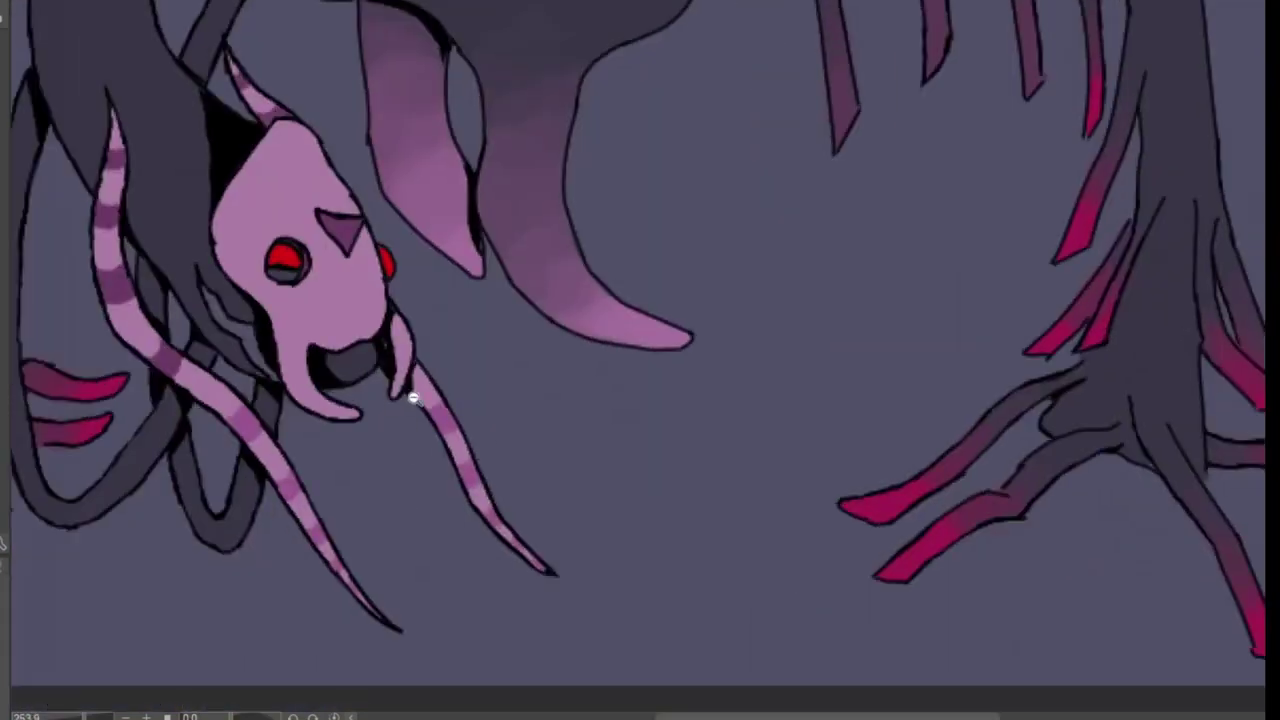
- Shade black the end of the rear foot's upper finger where it passes behind the looped tendril
scroll(400, 491, up, 4)
scroll(368, 323, down, 3)
scroll(371, 391, up, 2)
drag(434, 223, 491, 274)
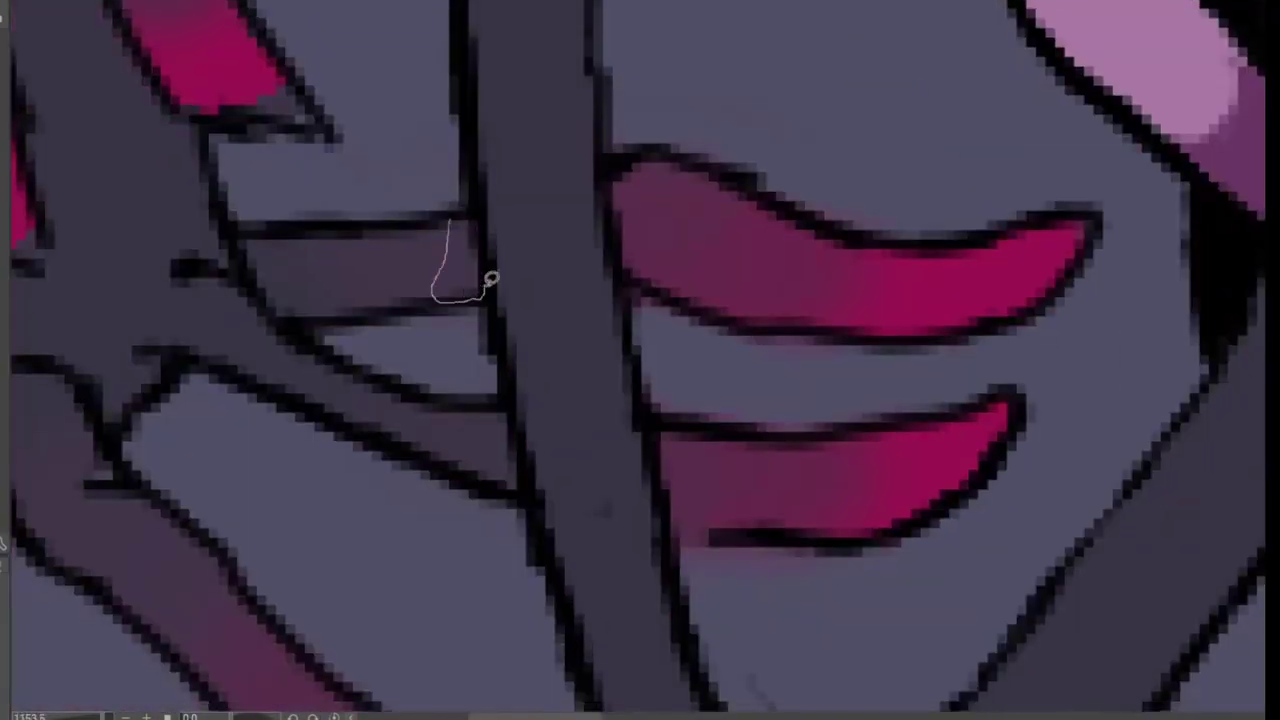
key(alt+BackSpace)
key(ctrl+d)
- Shade black the end of the rear foot's middle finger where it passes behind the looped tendril
scroll(466, 274, up, 3)
key(alt+BackSpace)
mouse_move(461, 344)
mouse_down()
mouse_move(420, 409)
mouse_move(500, 356)
mouse_up()
key(ctrl+d)
scroll(271, 409, down, 3)
- Fill black shadows in the crook between the rear foot's middle and lowest fingers and beside the foot at the canvas edge
scroll(334, 380, up, 4)
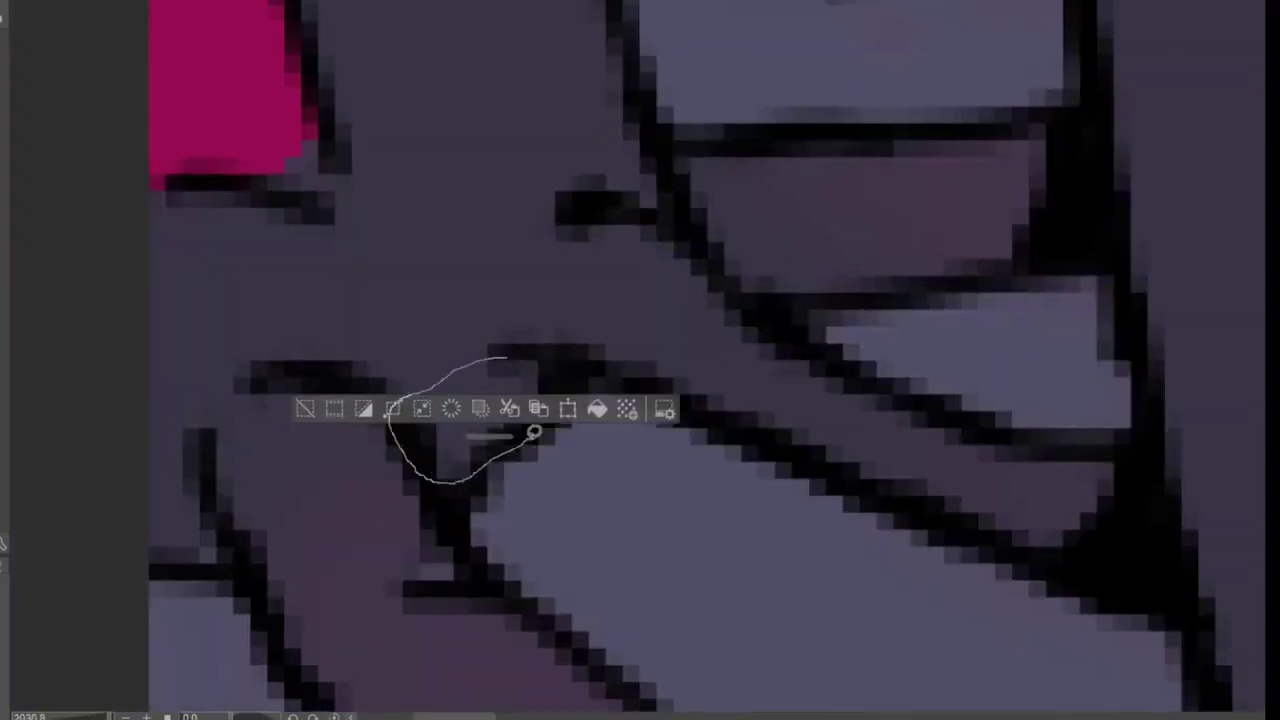
drag(534, 432, 503, 358)
key(alt+BackSpace)
key(ctrl+d)
mouse_move(148, 512)
mouse_down()
mouse_move(175, 555)
mouse_move(150, 514)
mouse_up()
key(alt+BackSpace)
key(ctrl+d)
- Fill a black wedge-shaped shadow where the upper finger joins the rear foot
scroll(503, 413, up, 3)
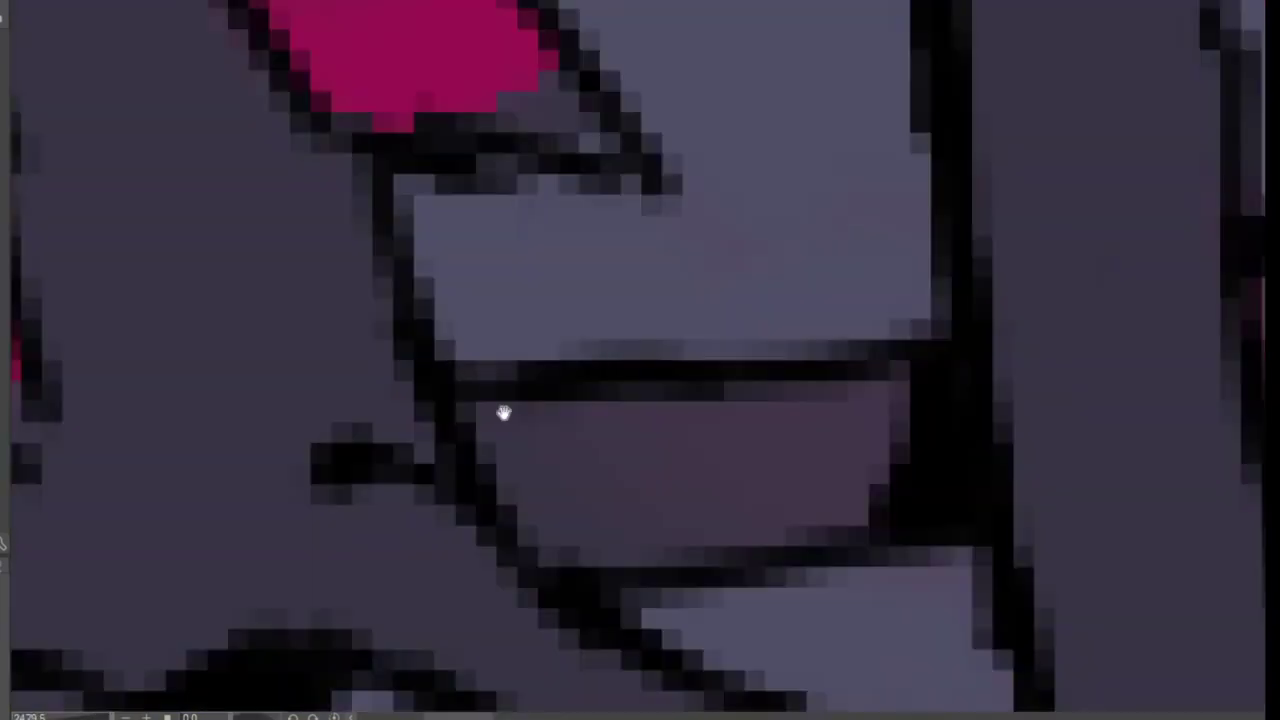
scroll(503, 413, down, 3)
mouse_move(409, 340)
mouse_down()
mouse_move(453, 435)
mouse_move(400, 345)
mouse_up()
key(alt+BackSpace)
key(ctrl+d)
- Fill the small notch at the base of the rear foot's lowest finger with black
scroll(274, 509, down, 2)
scroll(405, 160, up, 4)
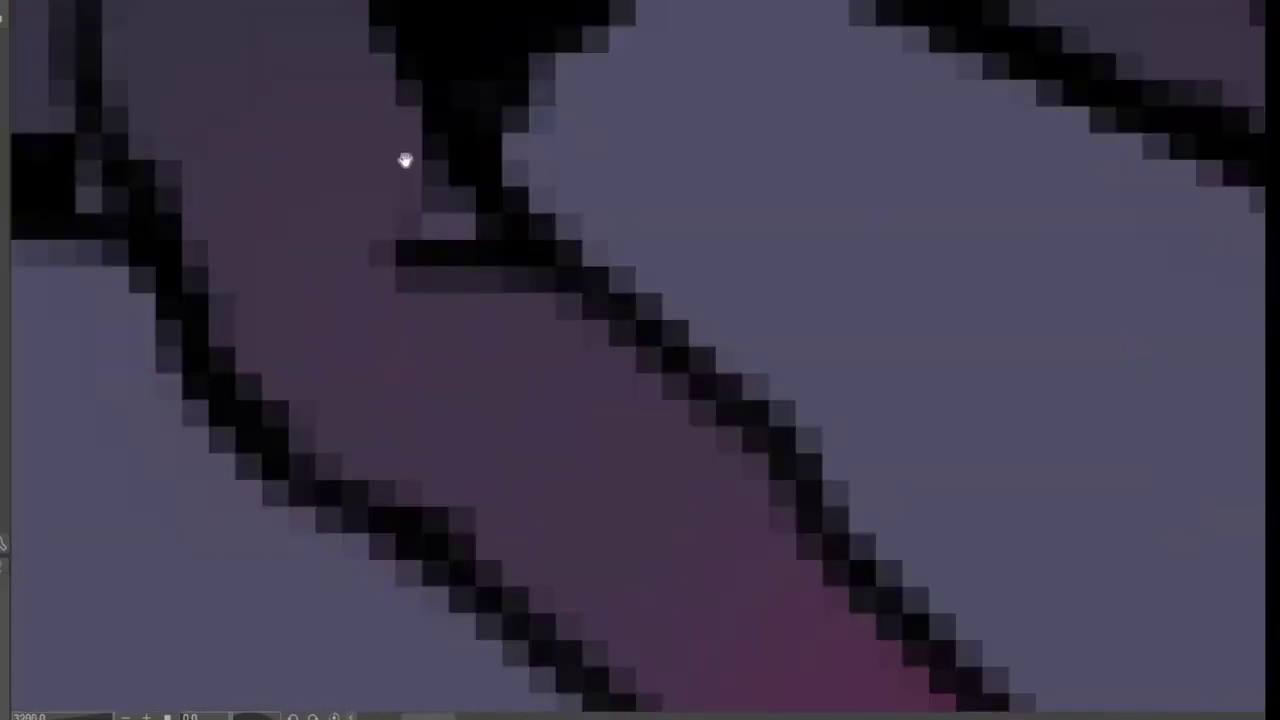
drag(432, 84, 425, 76)
key(alt+BackSpace)
key(ctrl+d)
- Fill a narrow black shadow along the underside of the rear foot's middle finger
scroll(400, 297, down, 3)
scroll(566, 429, up, 4)
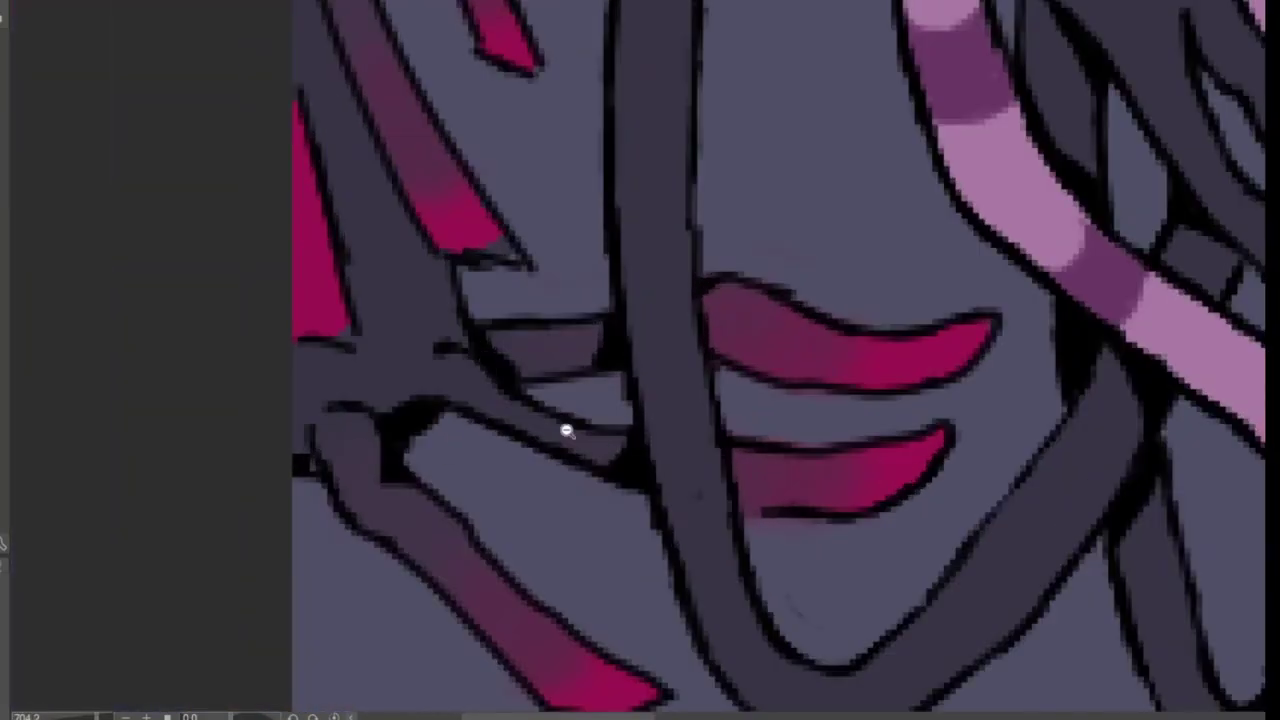
scroll(437, 195, down, 3)
scroll(206, 320, up, 3)
drag(215, 338, 304, 344)
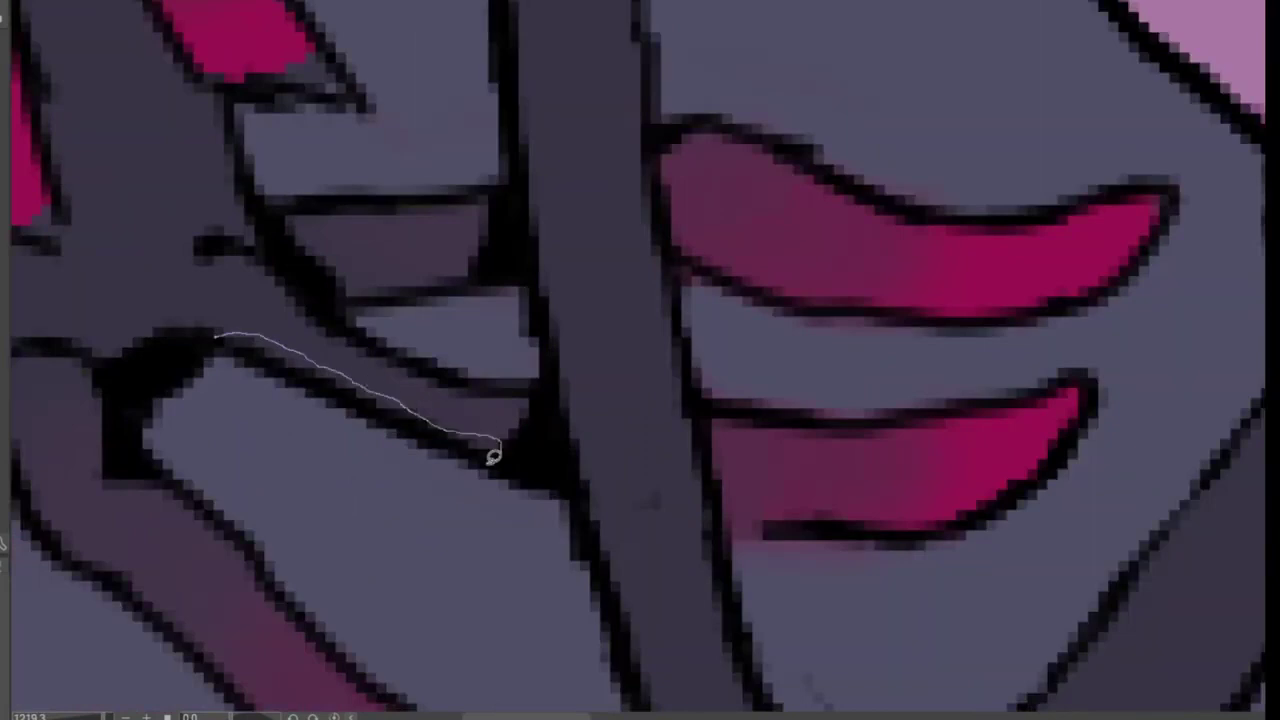
drag(493, 455, 225, 340)
key(alt+BackSpace)
key(ctrl+d)
- Fill a narrow black shadow along the underside of the rear foot's upper finger, up to the tendril
scroll(236, 522, down, 3)
scroll(330, 400, up, 4)
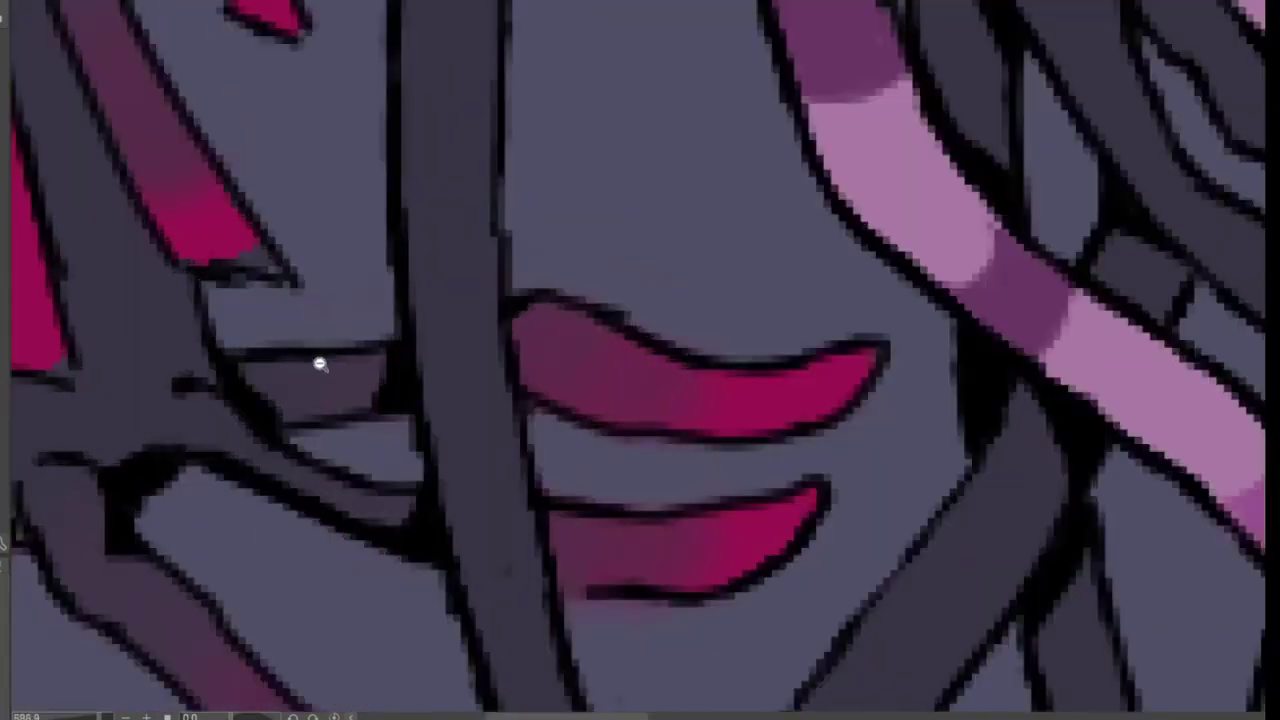
mouse_move(257, 432)
mouse_down()
mouse_move(423, 429)
mouse_move(297, 411)
mouse_move(257, 430)
mouse_up()
click(451, 489)
key(ctrl+d)
scroll(297, 349, down, 3)
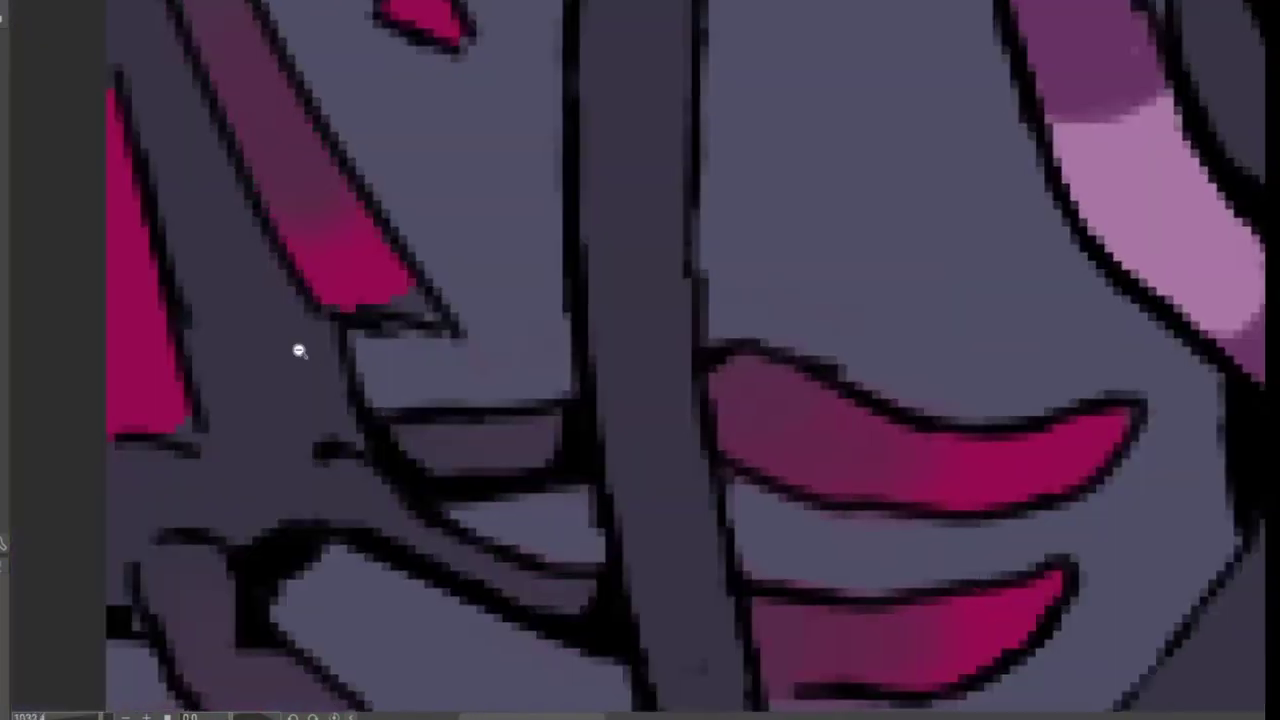
- Fill a black shadow beneath the crimson strand tip at the canvas edge, above the rear foot
scroll(297, 349, up, 3)
drag(318, 372, 361, 438)
drag(297, 390, 316, 375)
key(alt+BackSpace)
click(106, 523)
- Fill a black shadow in the fork where the rear wing's lowest strands split from the arm
drag(440, 250, 278, 438)
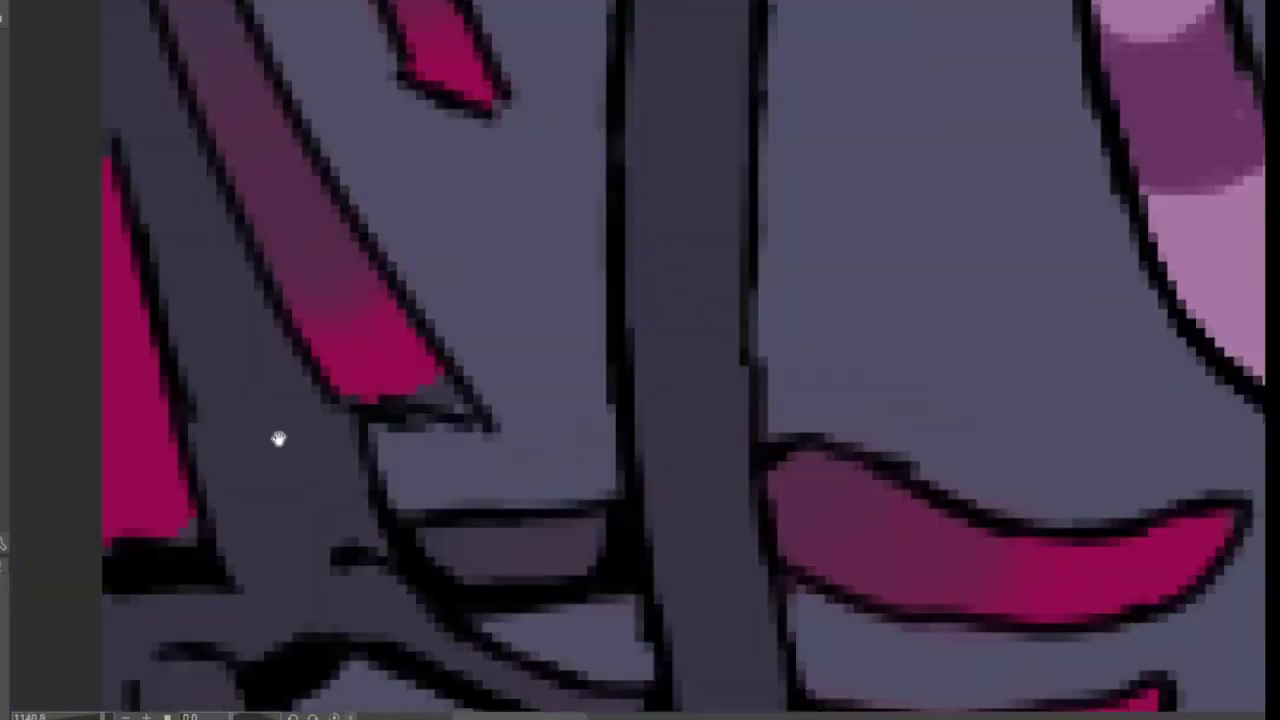
drag(375, 432, 300, 340)
scroll(300, 400, down, 3)
scroll(300, 400, up, 3)
mouse_move(360, 215)
mouse_down()
mouse_move(277, 363)
mouse_move(345, 300)
mouse_up()
click(429, 614)
key(ctrl+d)
scroll(381, 418, down, 3)
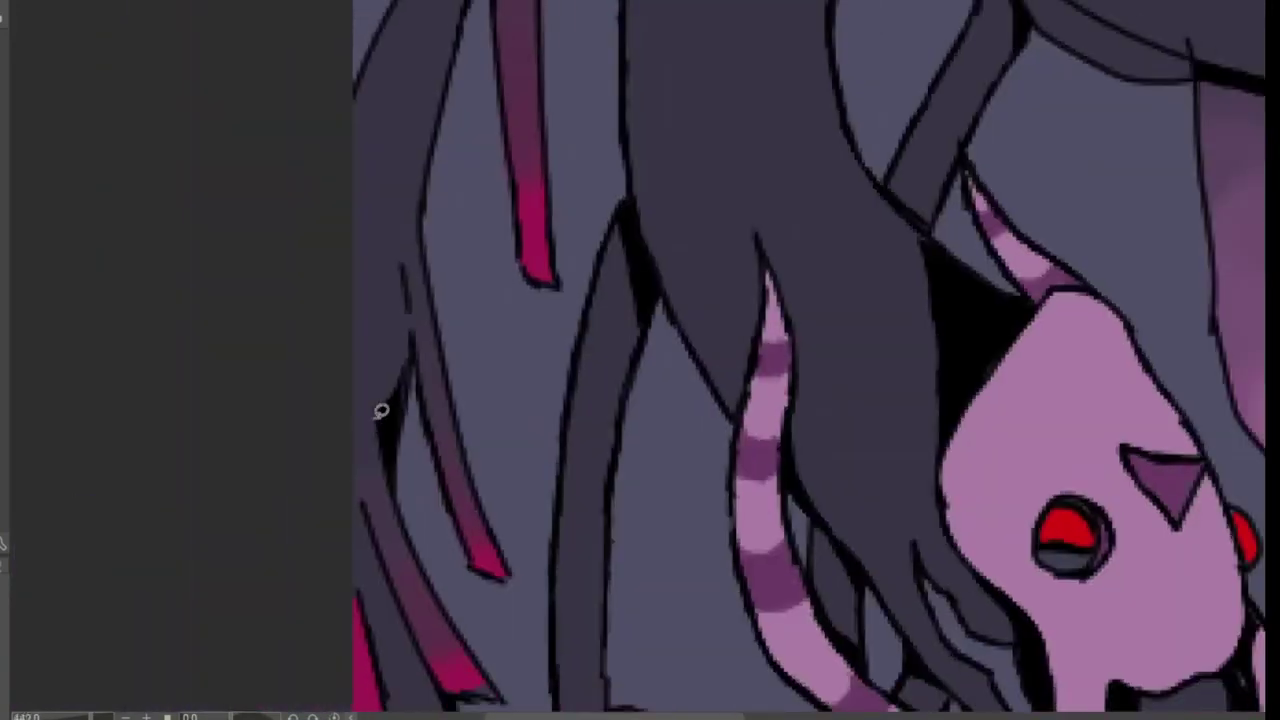
- Extend the black shading around the fork of the rear wing's lowest strands
scroll(381, 411, up, 3)
drag(357, 273, 357, 300)
key(ctrl+d)
scroll(500, 251, down, 3)
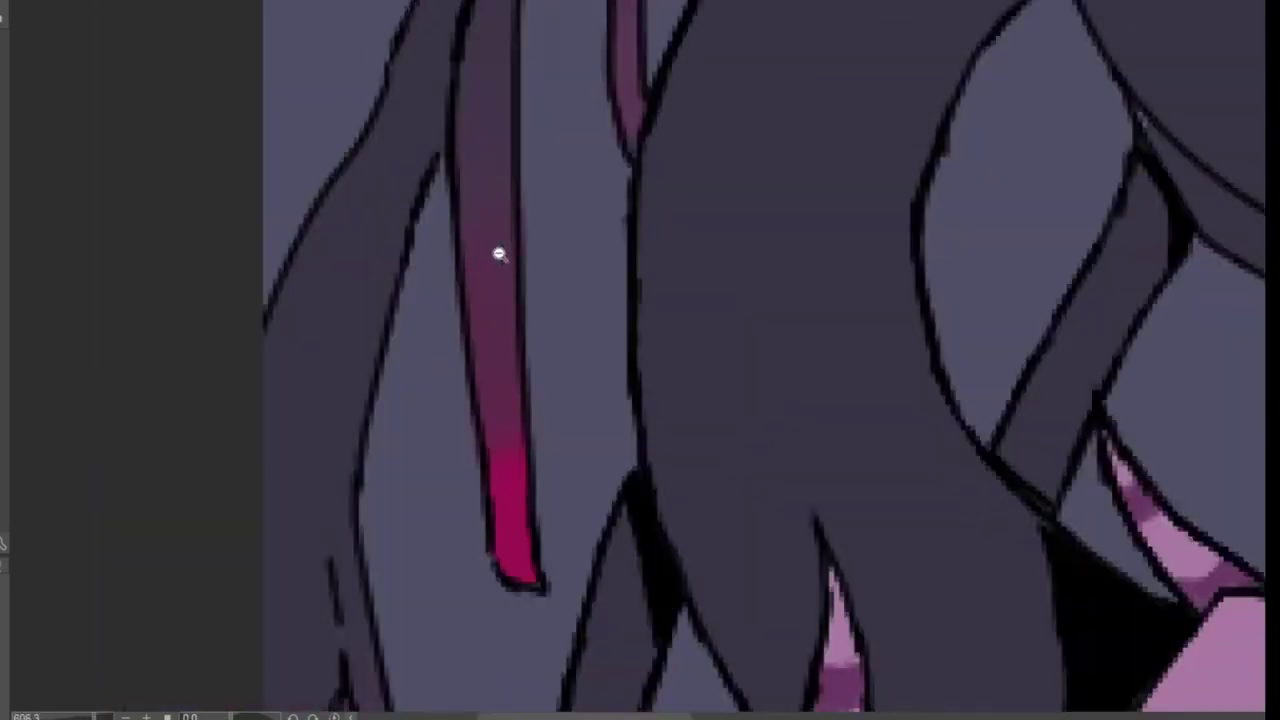
- Fill a thin black shadow where the long crimson strand branches off the rear wing's arm
scroll(500, 251, up, 3)
mouse_move(493, 35)
mouse_down()
mouse_move(440, 210)
mouse_move(440, 300)
mouse_up()
key(ctrl+d)
scroll(529, 314, up, 3)
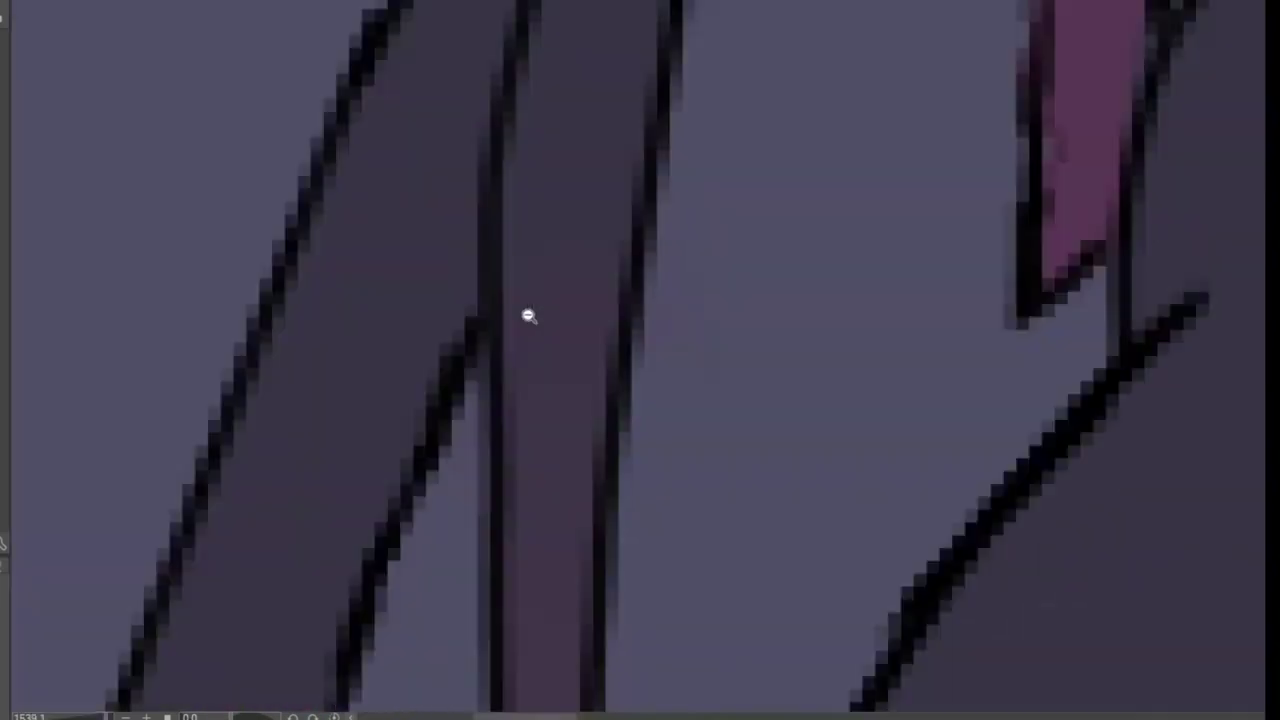
drag(500, 71, 390, 525)
click(555, 575)
key(ctrl+d)
scroll(486, 514, down, 3)
- Fill black shadows in the two forks between the hanging strands of the rear wing's upper arm
scroll(580, 189, up, 3)
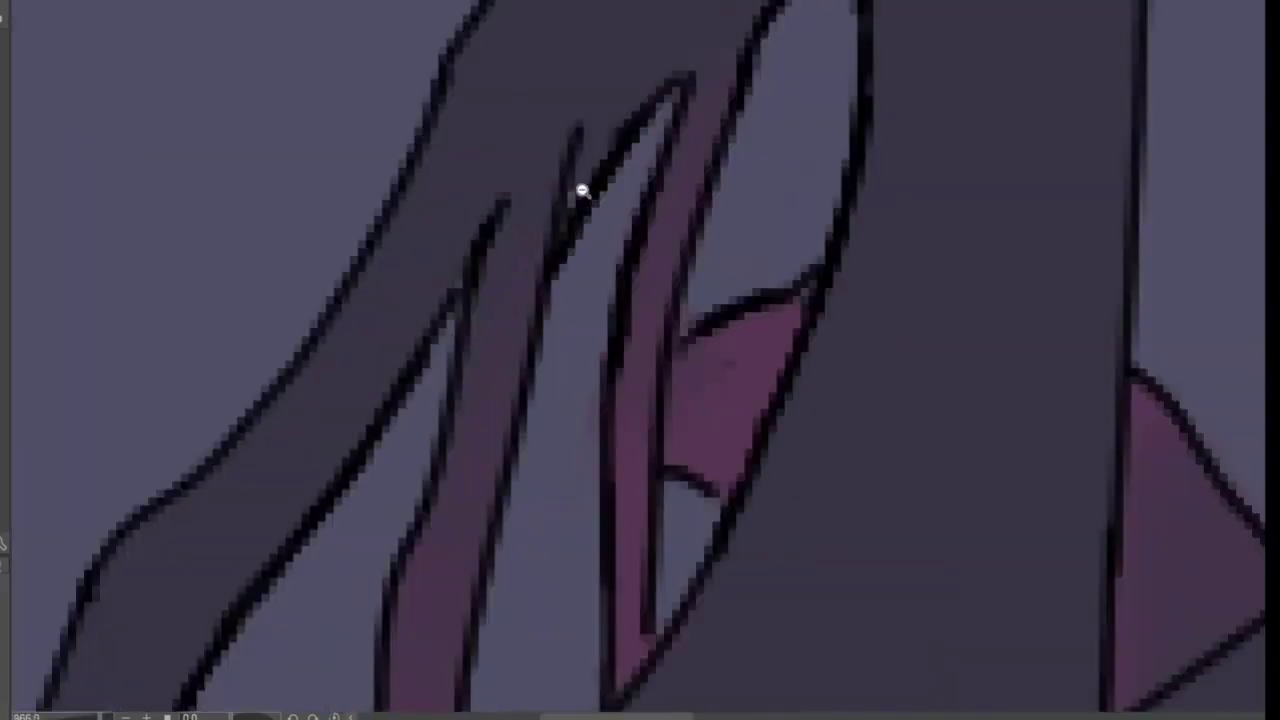
drag(545, 207, 447, 380)
click(607, 411)
key(ctrl+d)
scroll(313, 432, down, 3)
mouse_move(300, 486)
mouse_down()
mouse_move(360, 403)
mouse_move(340, 470)
mouse_up()
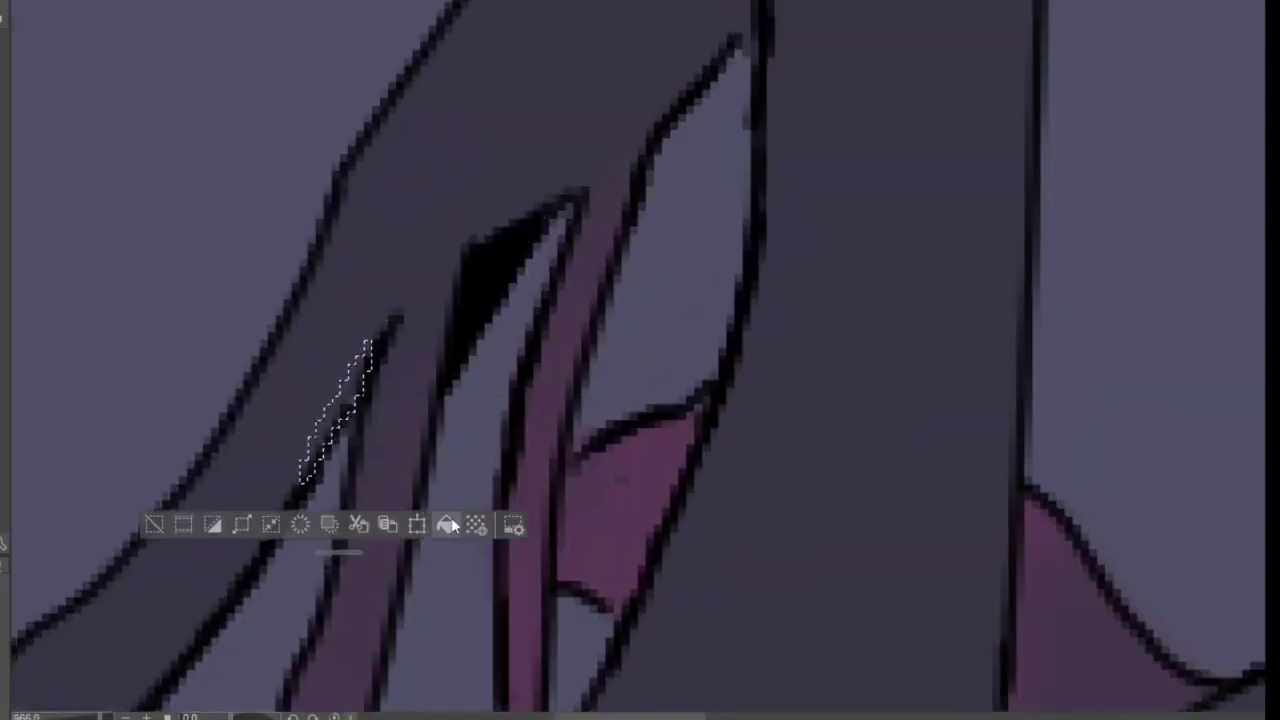
key(ctrl+d)
- Fill a curved black shadow on the small pink fin between the rear wing's strand and its raised arm
scroll(563, 354, down, 2)
scroll(563, 354, up, 5)
mouse_move(541, 108)
mouse_down()
mouse_move(508, 234)
mouse_move(514, 320)
mouse_up()
drag(592, 457, 525, 281)
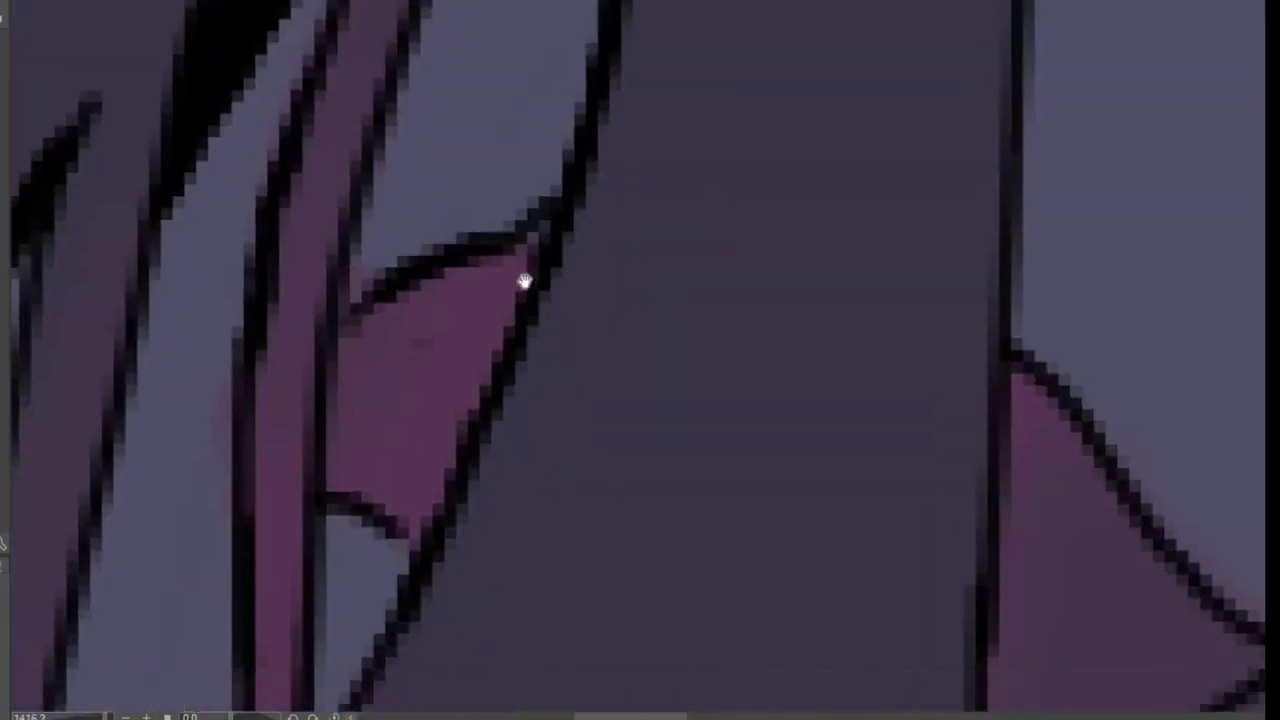
drag(480, 353, 500, 258)
drag(343, 325, 548, 222)
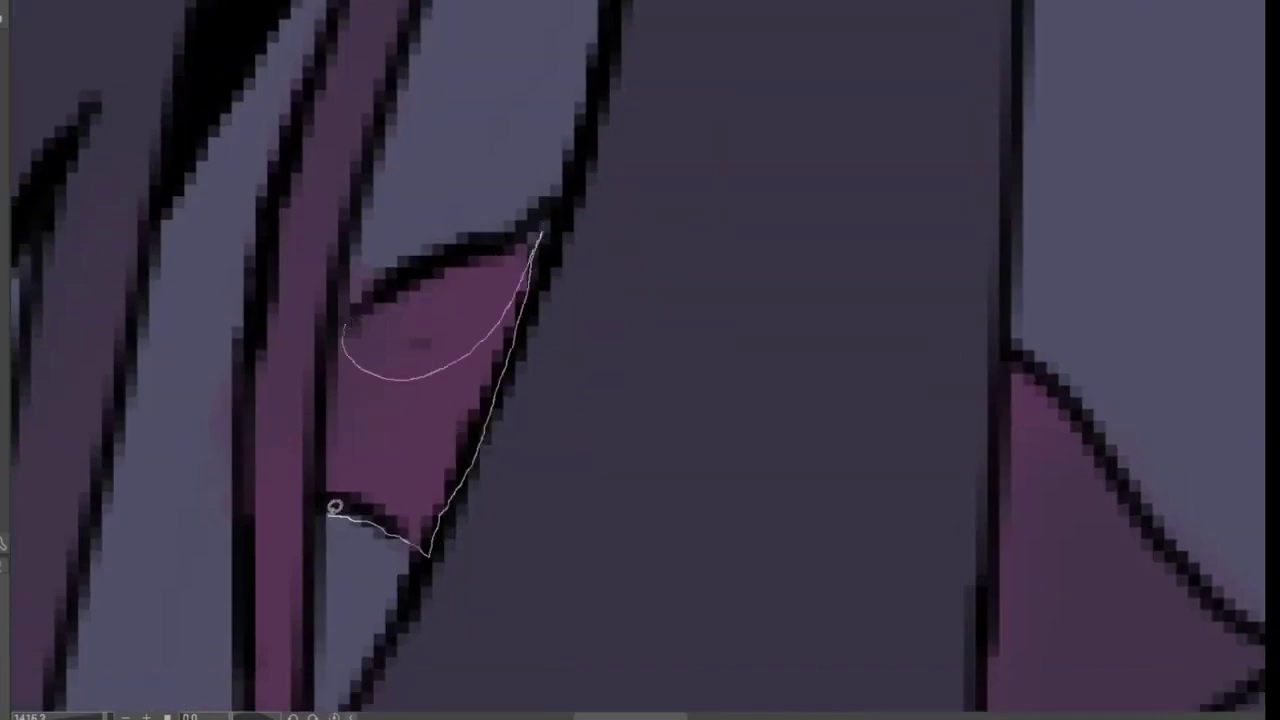
drag(335, 507, 343, 330)
key(ctrl+d)
scroll(329, 300, down, 3)
- Fill a curved black shadow on the pink fin segment emerging from the other side of the raised arm
scroll(389, 194, up, 5)
drag(395, 168, 469, 437)
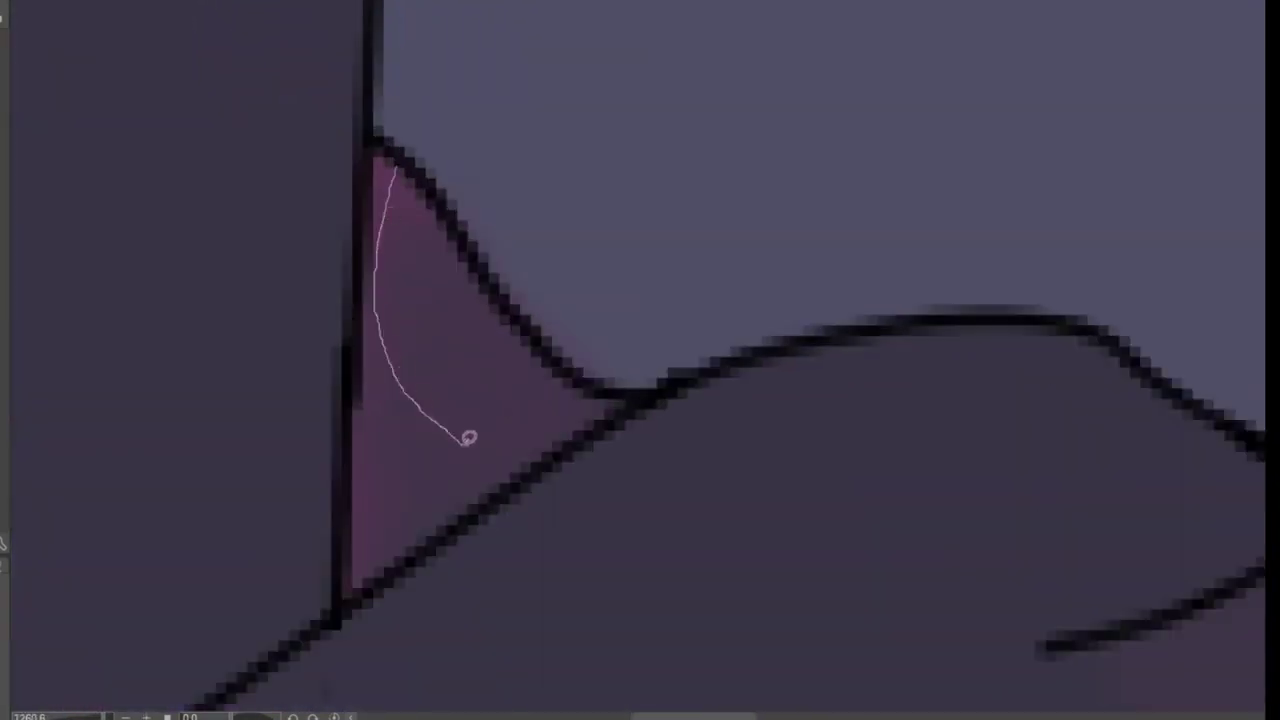
drag(366, 168, 366, 170)
click(234, 666)
- Extend the black shadow down along the shoulder line at the base of the raised rear arm
scroll(389, 237, down, 3)
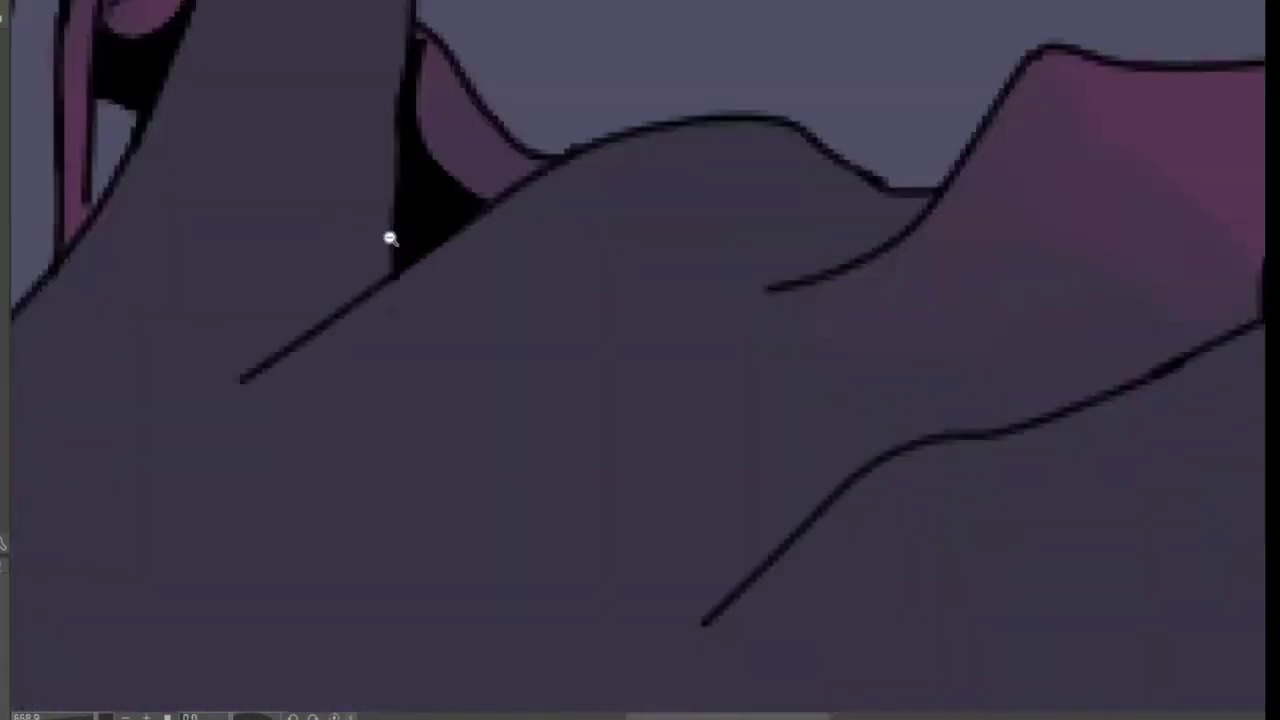
drag(395, 100, 243, 372)
key(ctrl+d)
scroll(340, 420, down, 3)
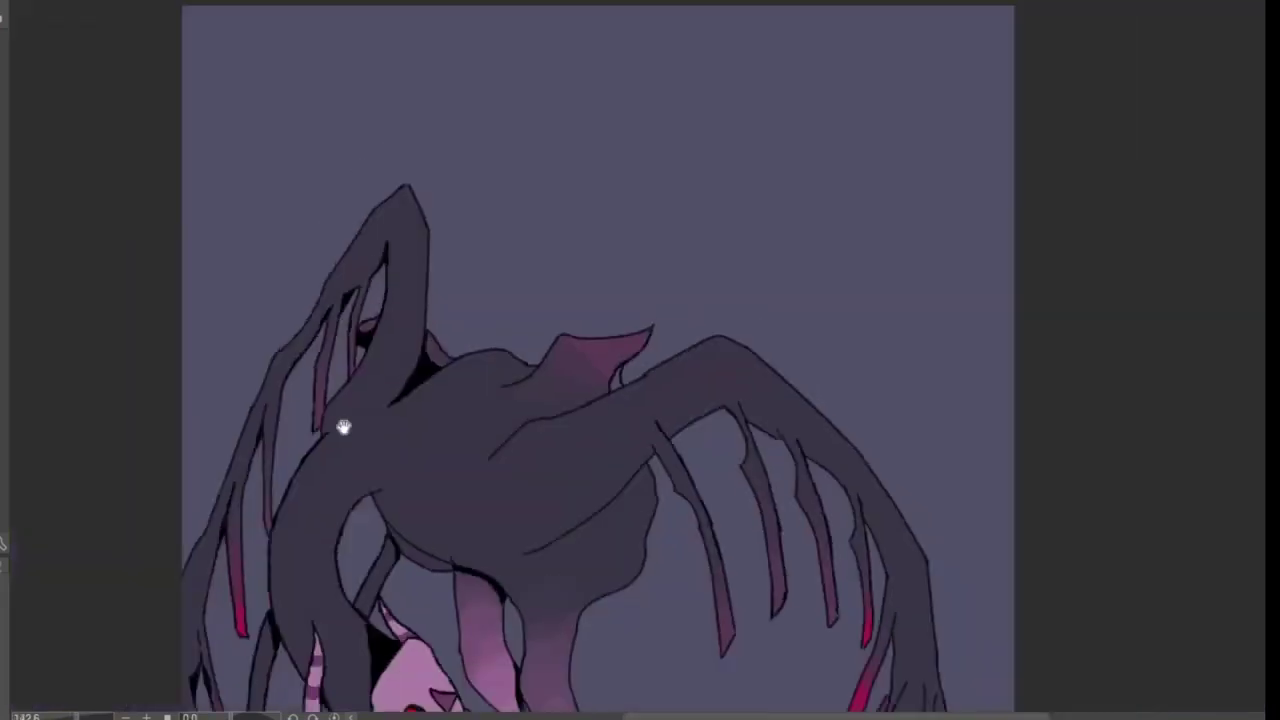
- Fill black shadows along the belly's lower edge beside the neck and on the tendril just beneath it
scroll(297, 80, up, 5)
drag(253, 116, 250, 108)
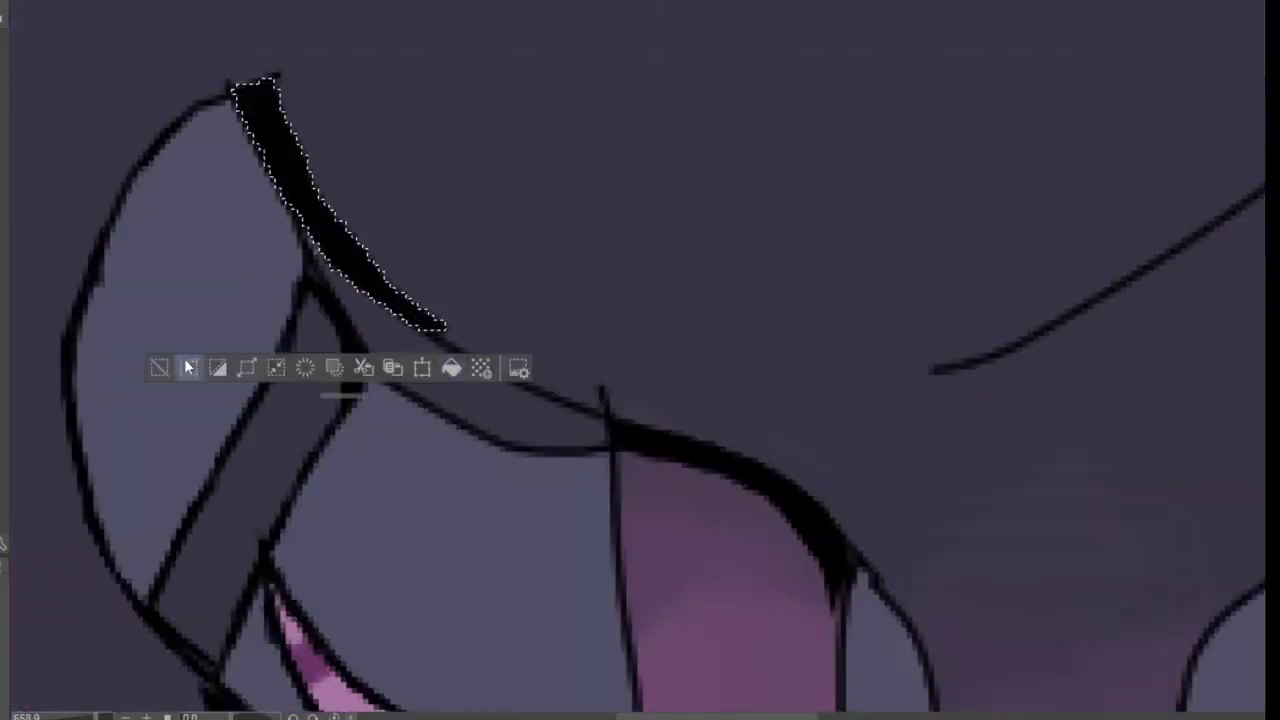
scroll(177, 163, up, 3)
drag(179, 212, 178, 214)
click(434, 531)
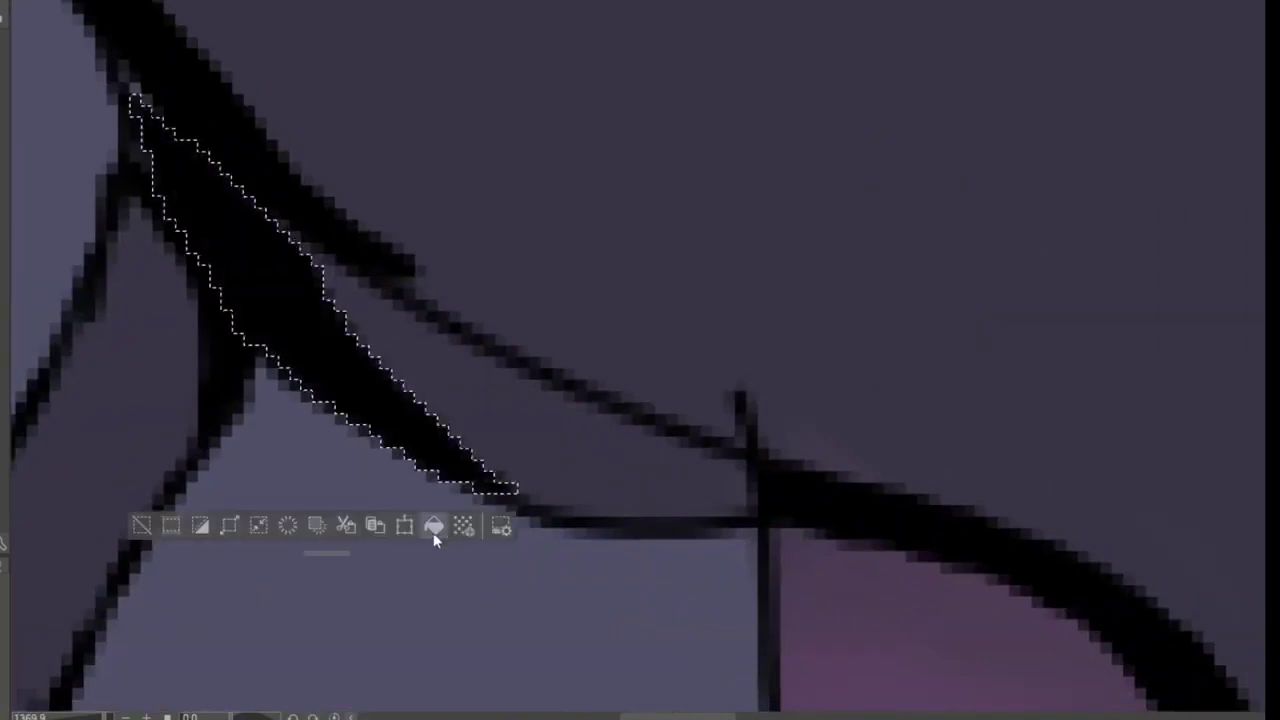
key(ctrl+d)
- Shade black the end of the belly tendril where it meets the near pink tail fin
drag(650, 524, 450, 444)
drag(506, 388, 504, 390)
scroll(411, 489, down, 4)
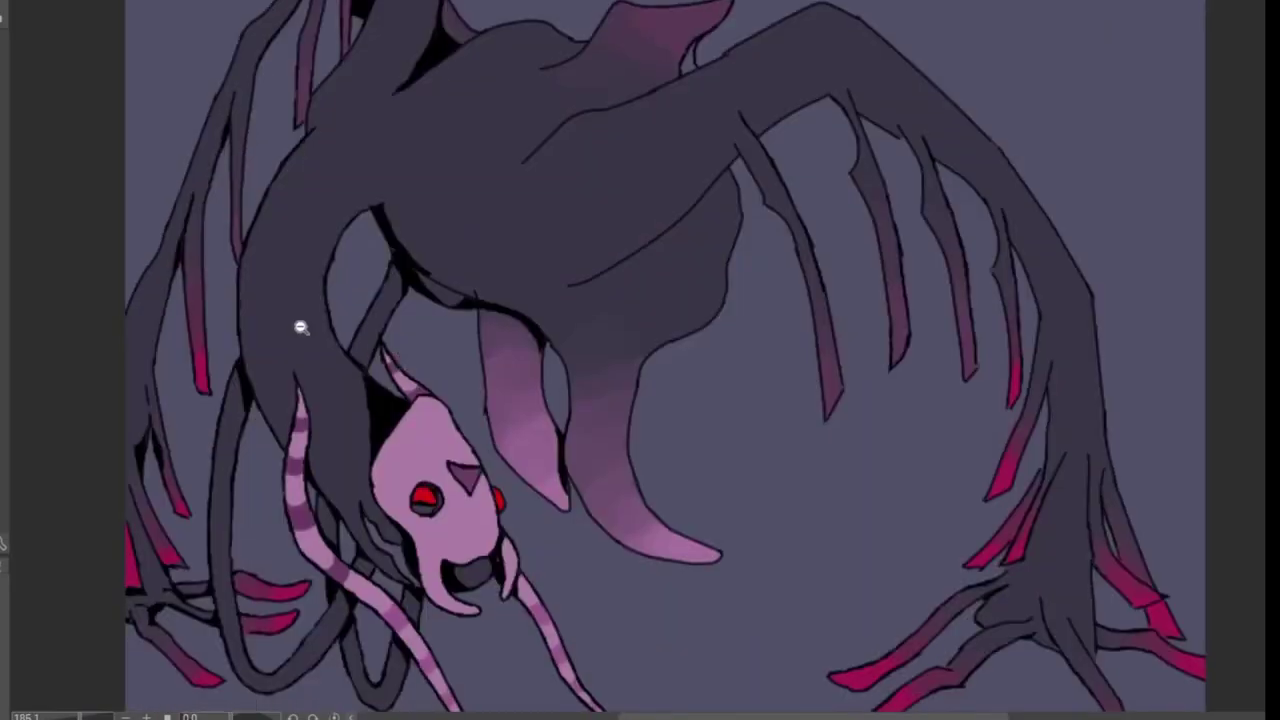
scroll(290, 250, up, 3)
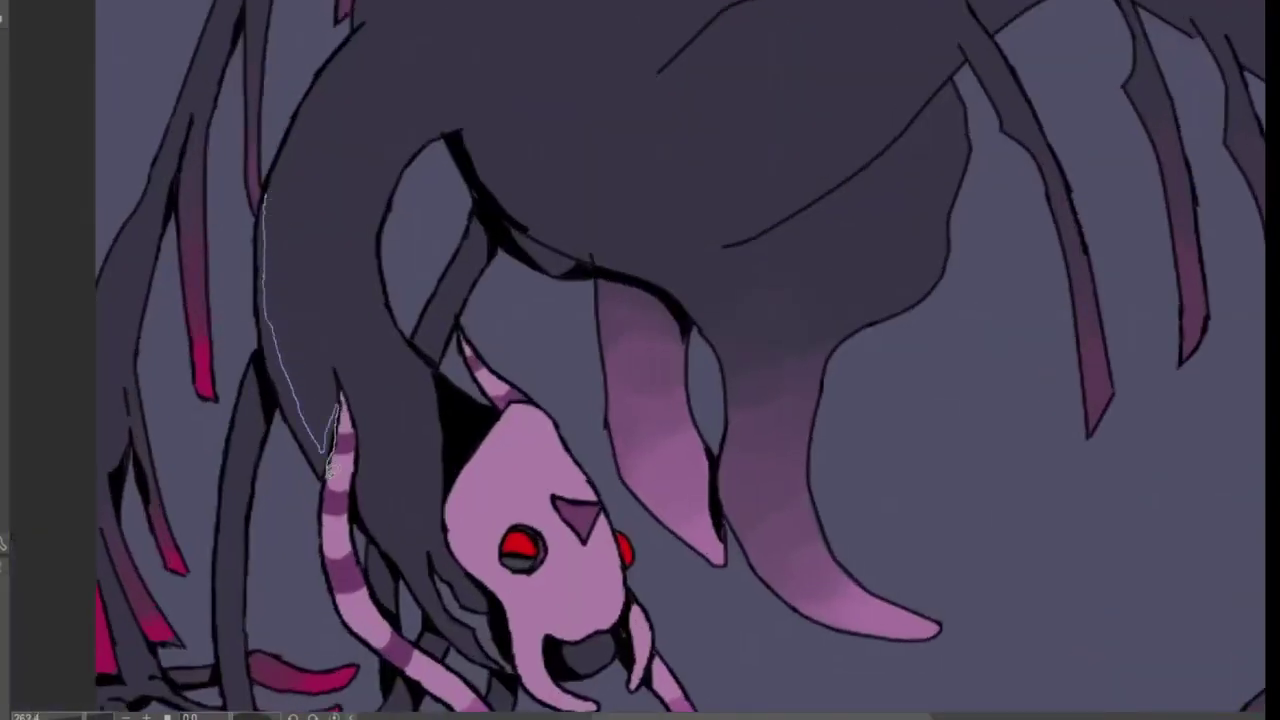
drag(268, 346, 266, 320)
scroll(266, 330, up, 3)
key(ctrl+d)
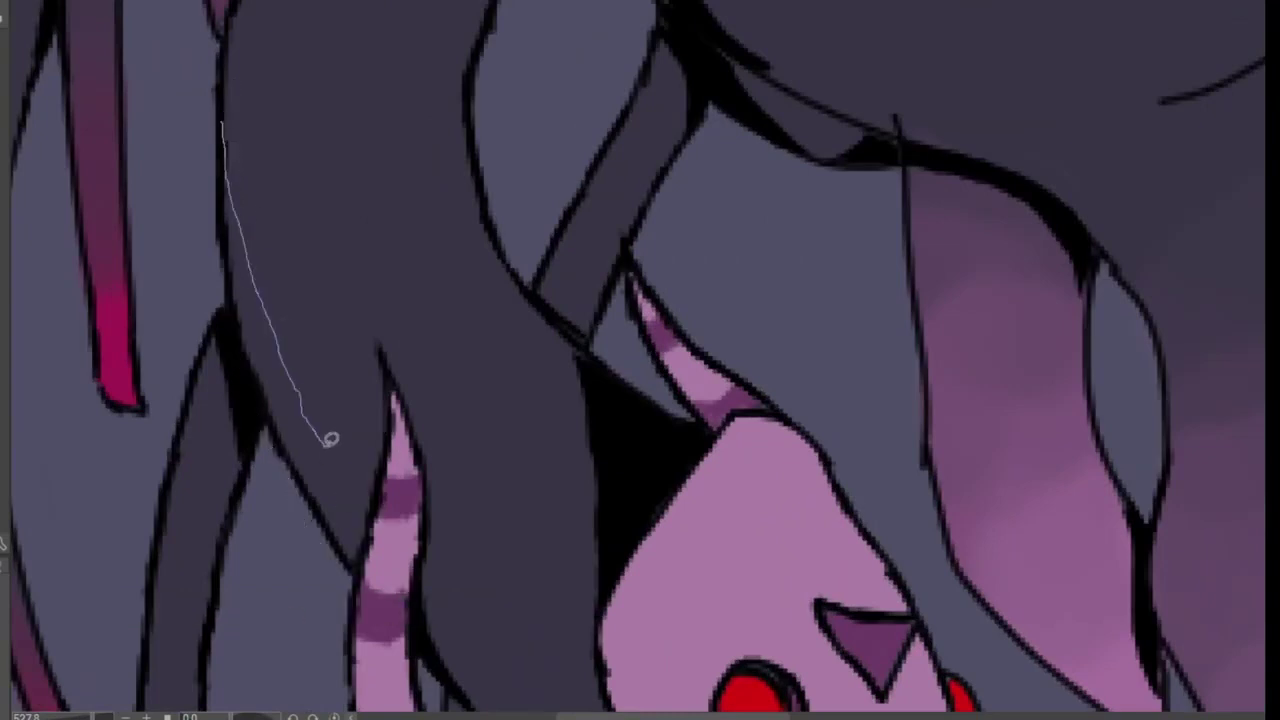
- Fill a curved black shadow along the neck's outer edge, from above the tendril to the striped horn
drag(277, 418, 272, 410)
click(178, 600)
key(ctrl+d)
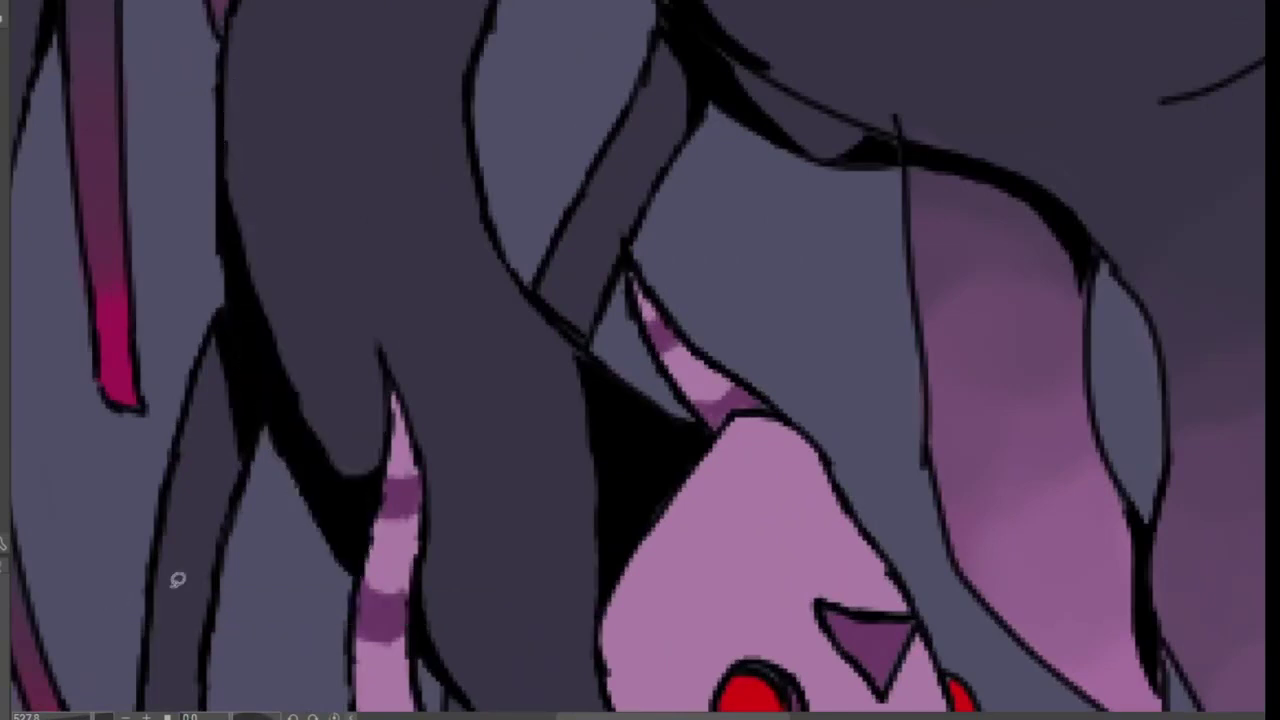
scroll(373, 494, down, 3)
- Fill a black shadow along the lower edge of the neck strand beside the head
scroll(343, 357, up, 1)
scroll(286, 294, up, 1)
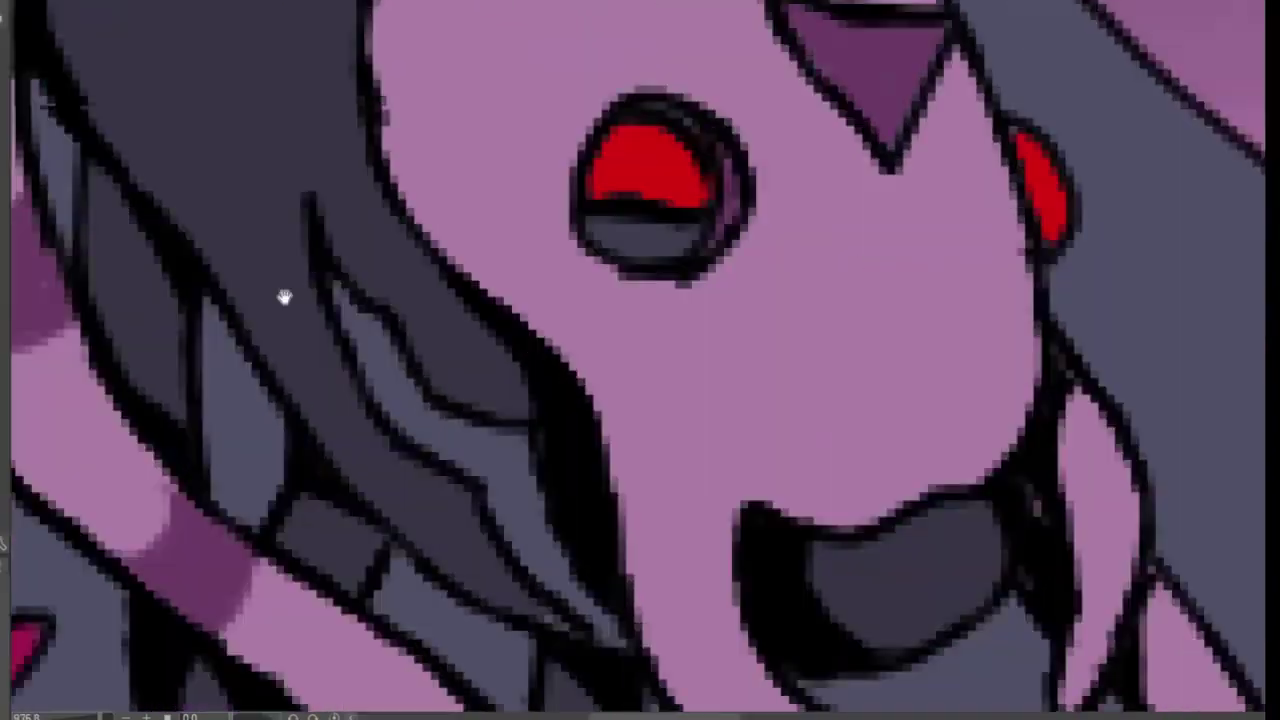
scroll(286, 294, up, 1)
drag(288, 341, 286, 337)
click(514, 608)
scroll(271, 478, down, 3)
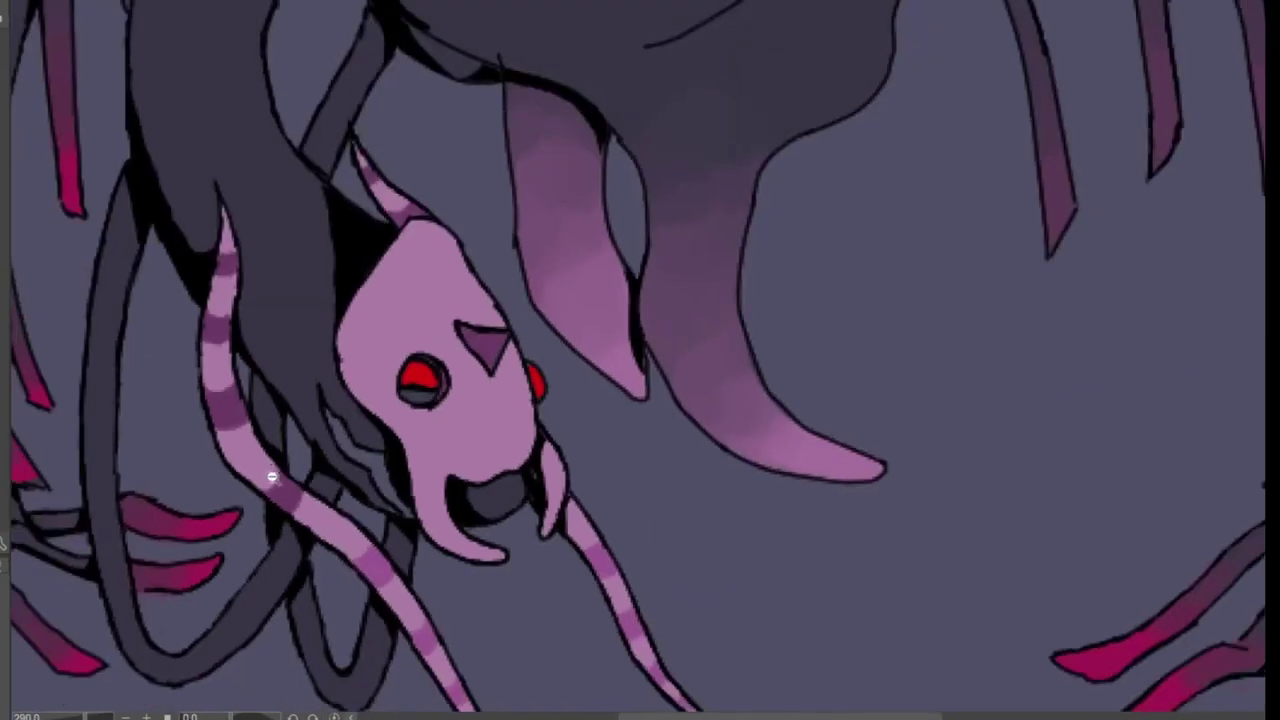
scroll(367, 520, up, 2)
scroll(366, 320, down, 4)
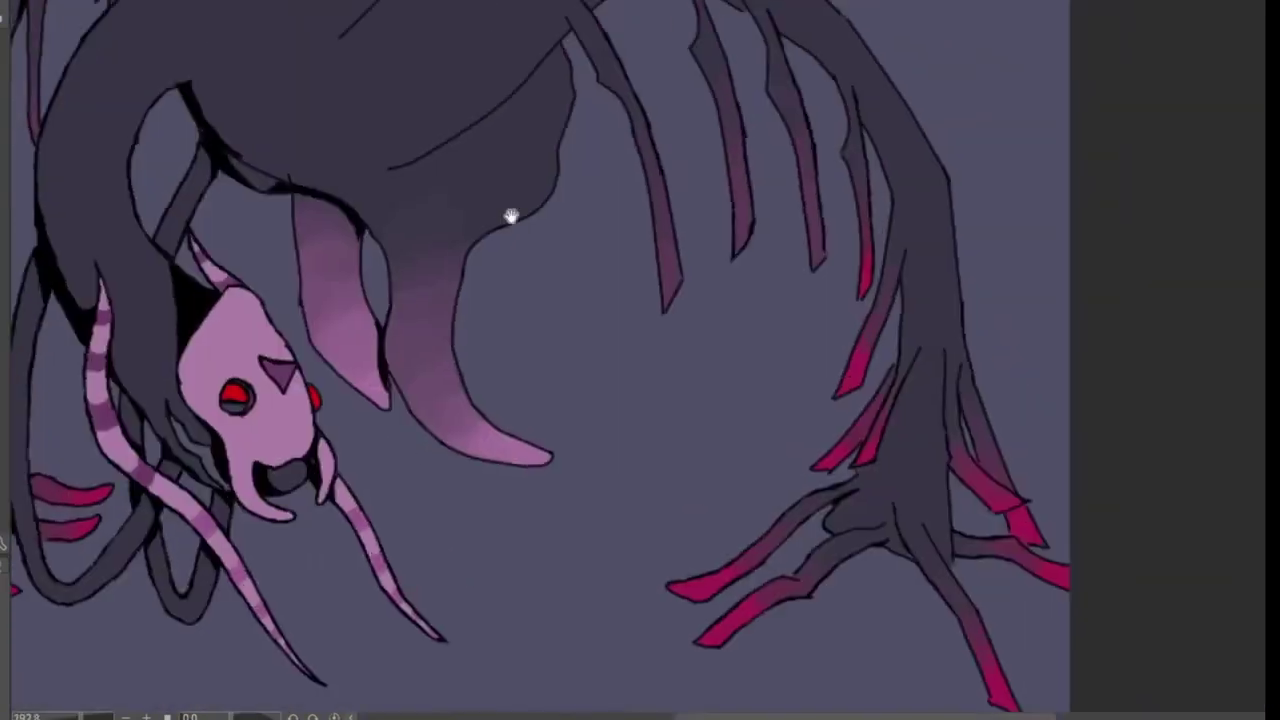
- Fill a black wedge shadow on the back where it meets the base of the upper pink fin
scroll(509, 214, up, 3)
scroll(419, 211, up, 2)
drag(443, 287, 425, 305)
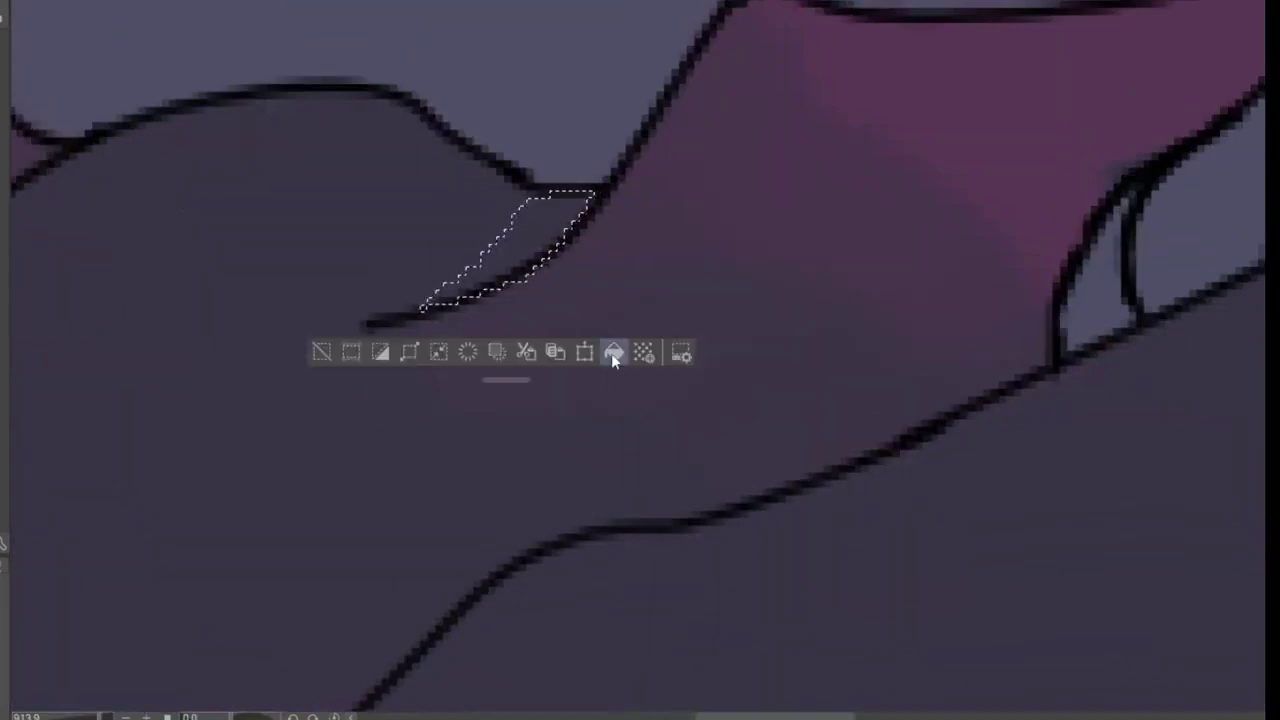
click(611, 353)
scroll(594, 420, down, 4)
- Fill a thin black shadow above the front wing's shoulder line, at the base of the upper pink fin
scroll(600, 377, up, 4)
mouse_move(752, 212)
mouse_down()
mouse_move(683, 227)
mouse_move(571, 286)
mouse_up()
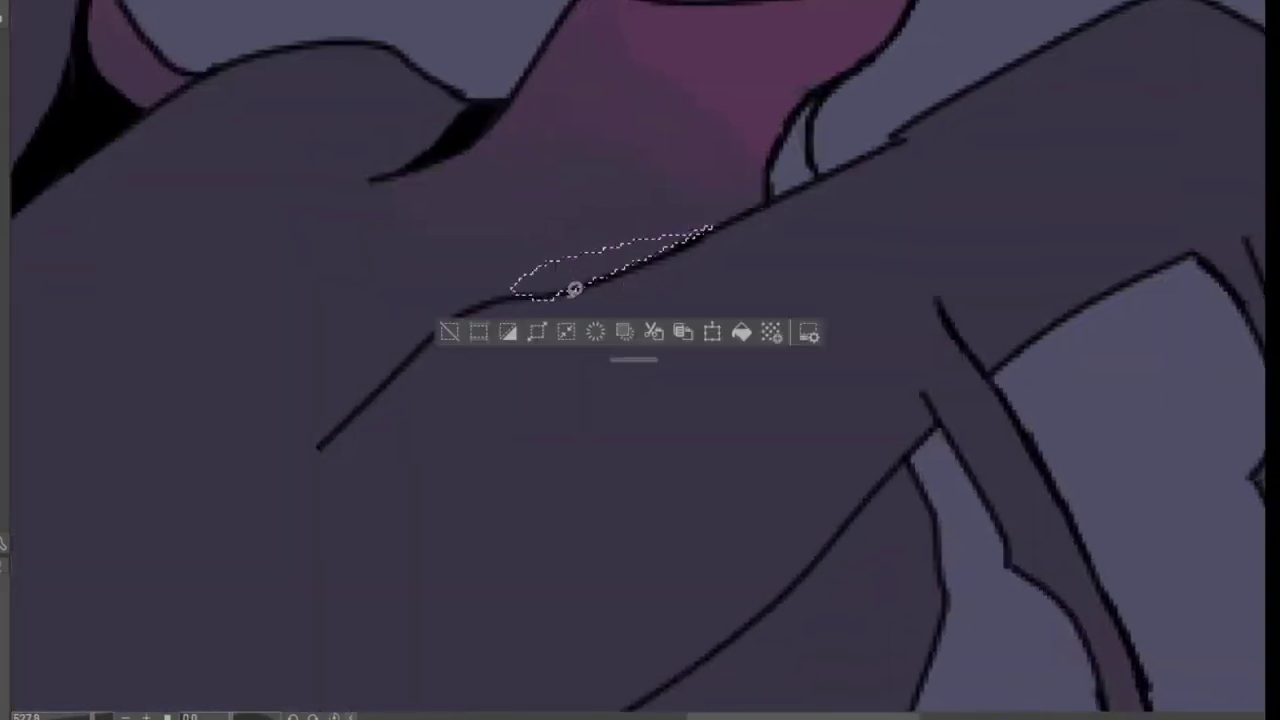
click(603, 352)
- Fill a black shadow at the top of the hind body lobe, beneath the front wing's arm
scroll(603, 352, up, 3)
drag(738, 232, 653, 254)
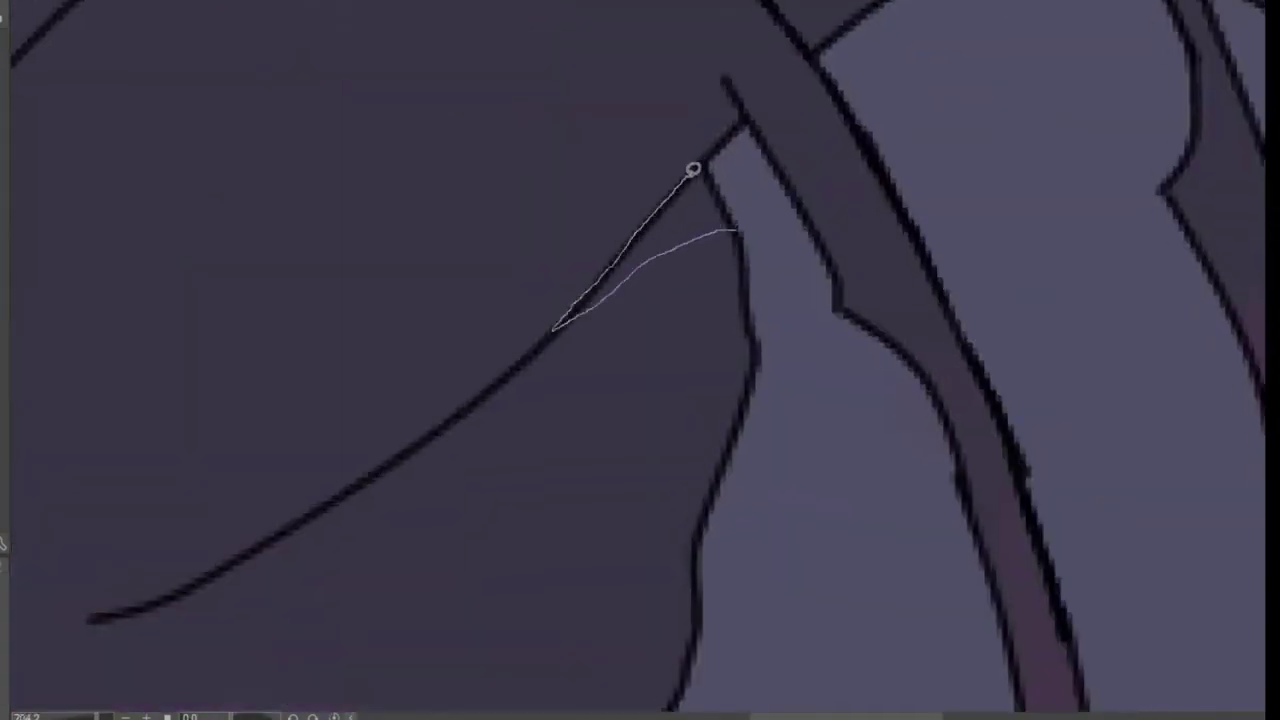
drag(693, 170, 703, 145)
click(603, 363)
- Fill a black shadow where the first hanging strand branches off the front wing's arm
scroll(603, 363, down, 4)
scroll(522, 254, up, 4)
scroll(489, 277, down, 4)
scroll(489, 277, up, 4)
mouse_move(478, 303)
mouse_down()
mouse_move(520, 274)
mouse_move(515, 262)
mouse_move(545, 275)
mouse_up()
click(554, 371)
scroll(569, 297, down, 4)
- Fill black shadows in the forks between the front wing's next strands, along the arm's underside
scroll(609, 183, up, 5)
click(627, 457)
scroll(743, 114, up, 2)
mouse_move(530, 152)
mouse_down()
mouse_move(762, 140)
mouse_move(532, 155)
mouse_move(515, 130)
mouse_up()
click(756, 315)
scroll(614, 200, down, 4)
scroll(524, 125, up, 4)
click(451, 297)
- Fill a thin black shadow in the fork where the third hanging strand leaves the front wing's arm
scroll(500, 217, up, 4)
drag(440, 143, 673, 342)
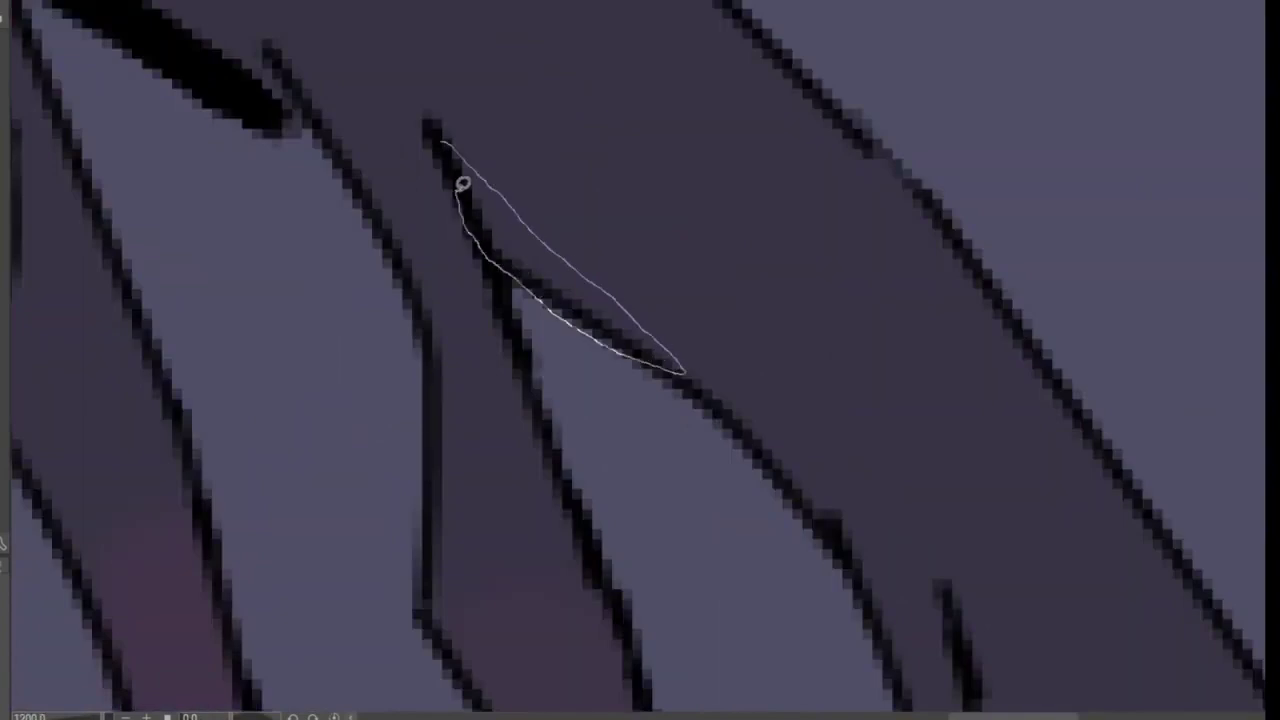
drag(463, 183, 408, 58)
- Fill a narrow black shadow in the fork of the fourth, outermost hanging strand on the front wing
drag(537, 334, 532, 345)
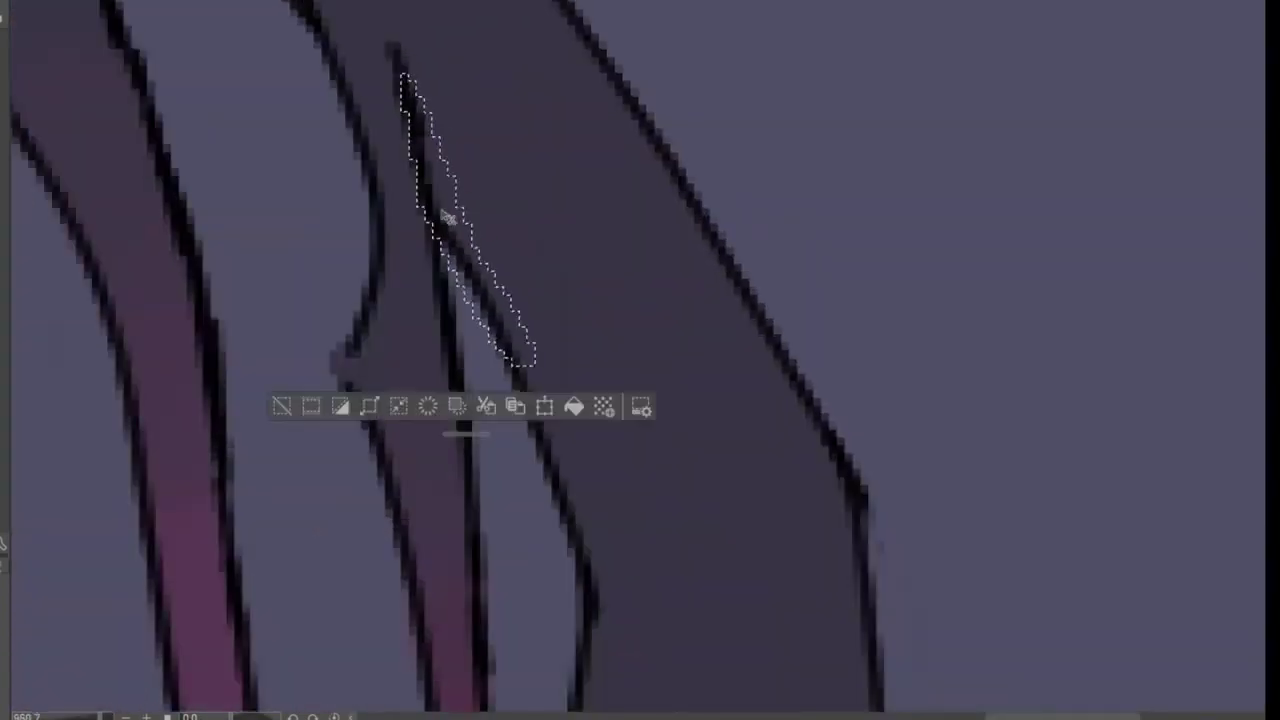
drag(402, 62, 535, 343)
mouse_move(436, 203)
mouse_down()
mouse_move(410, 75)
mouse_move(470, 310)
mouse_up()
key(ctrl+d)
scroll(409, 163, down, 3)
scroll(489, 197, up, 3)
key(ctrl+d)
scroll(557, 194, down, 3)
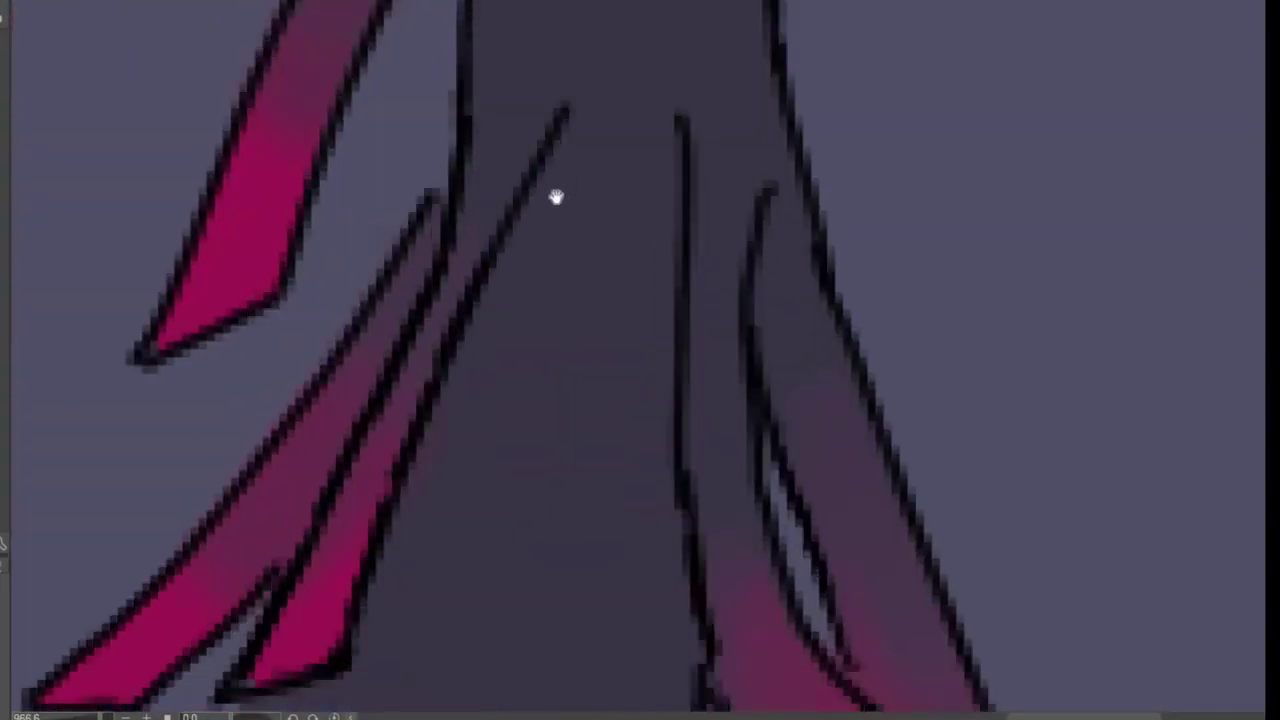
- Fill a thin black shadow above the slit in the strands on the outer side of the front wing's wrist
scroll(557, 194, up, 3)
drag(491, 80, 510, 310)
scroll(309, 370, up, 4)
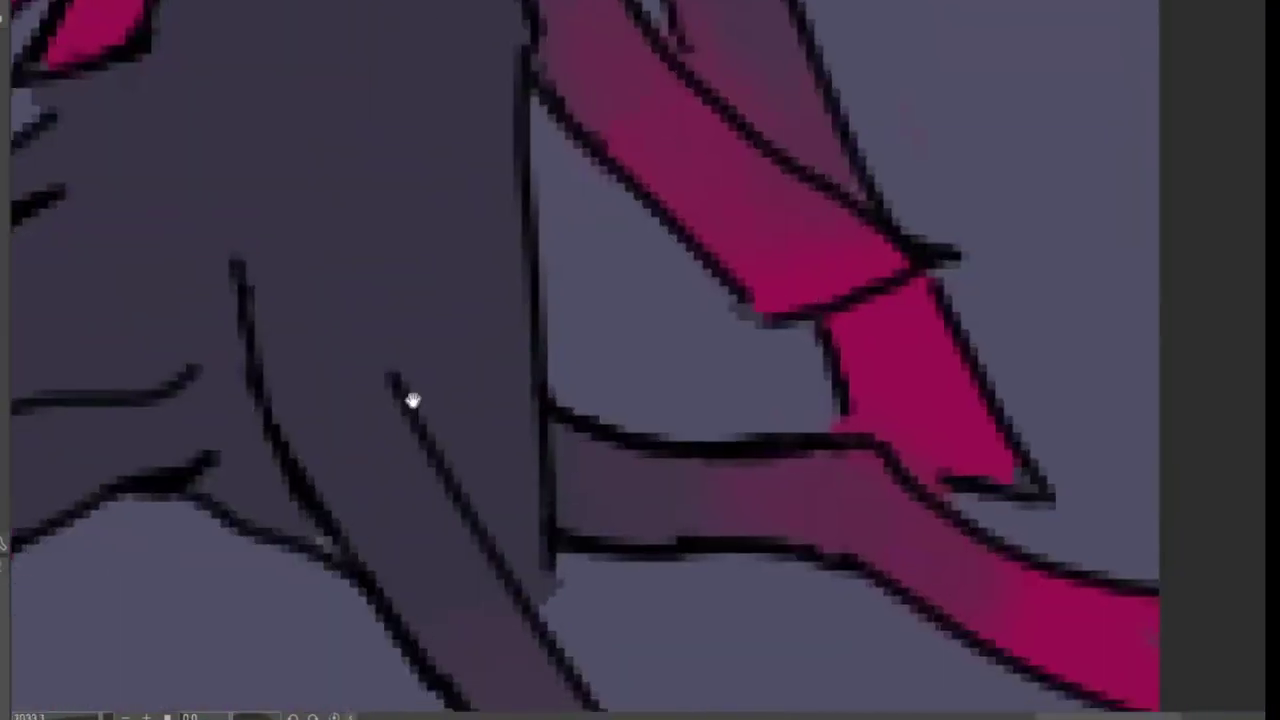
- Fill black shadows at the bases of the front claw's middle and outer toes and beneath the inner toe's base
drag(255, 310, 398, 412)
drag(363, 487, 375, 500)
mouse_move(414, 337)
mouse_down()
mouse_move(429, 451)
mouse_move(470, 452)
mouse_up()
scroll(153, 437, down, 2)
mouse_move(310, 440)
mouse_down()
mouse_move(234, 406)
mouse_move(175, 350)
mouse_up()
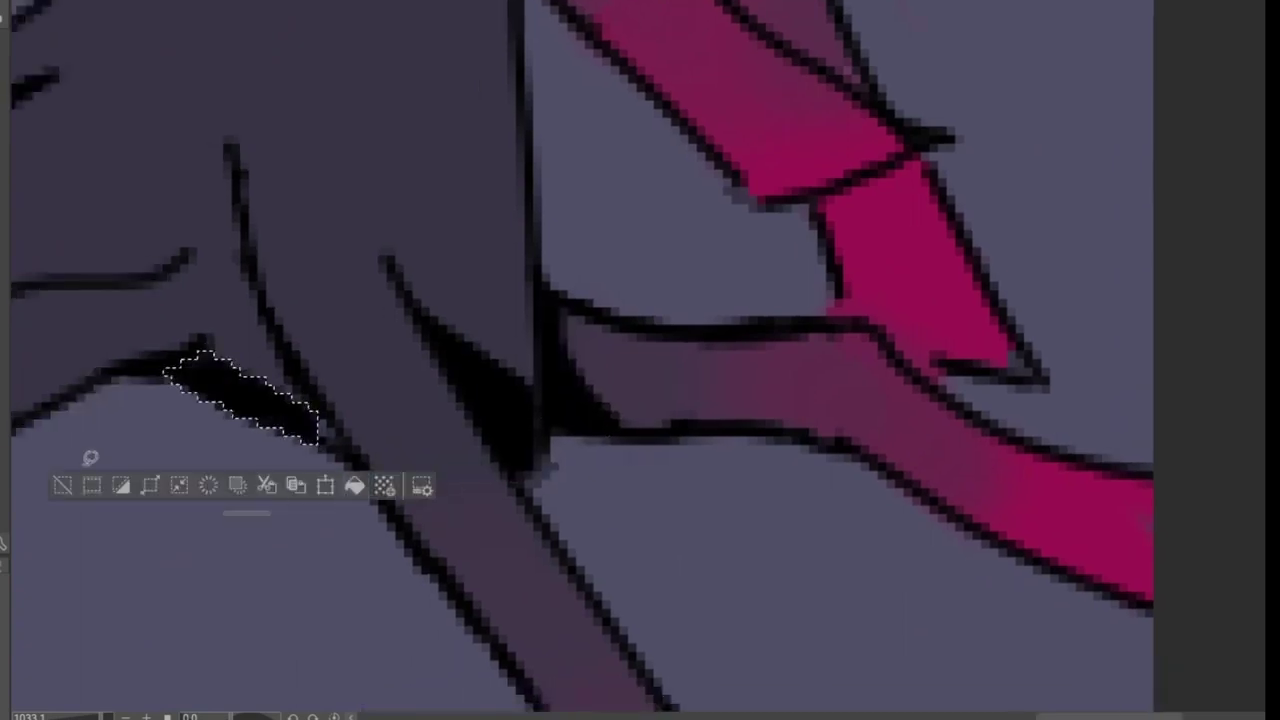
- Fill black shadows in the fork between the front claw's two inner toes
scroll(233, 372, up, 2)
drag(235, 258, 250, 235)
scroll(209, 265, up, 2)
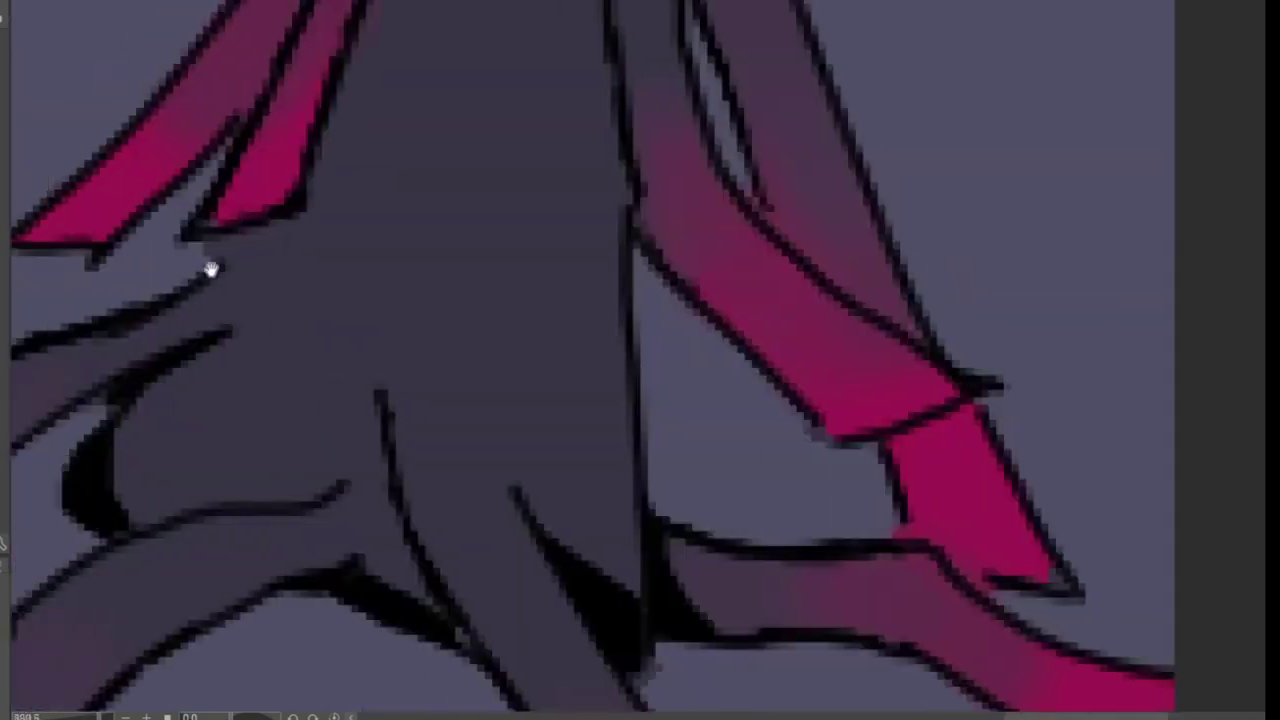
- Fill a black shadow around the crimson strand tip where it lies over the front wing's wrist
drag(331, 158, 280, 208)
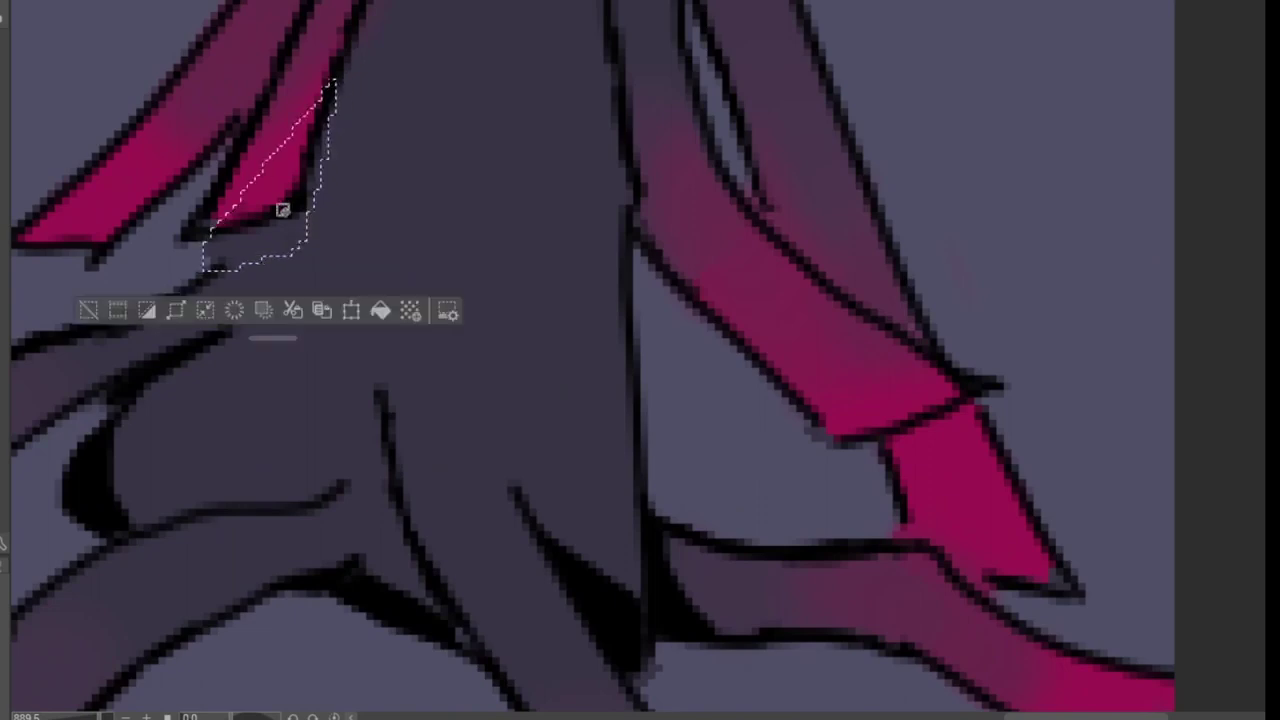
scroll(231, 241, up, 2)
drag(342, 65, 342, 62)
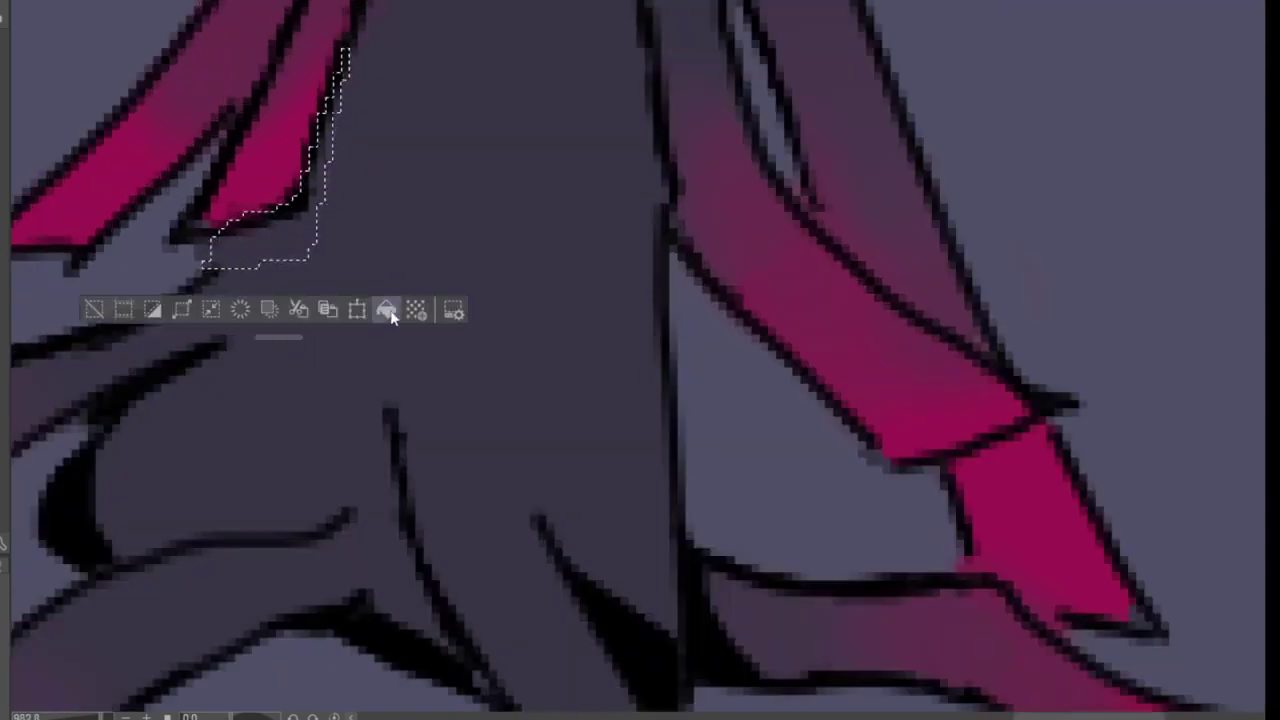
scroll(286, 300, down, 2)
scroll(393, 78, up, 1)
- Fill a narrow black shadow between the two overlapping crimson strands on the inner side of the wrist
drag(297, 307, 285, 312)
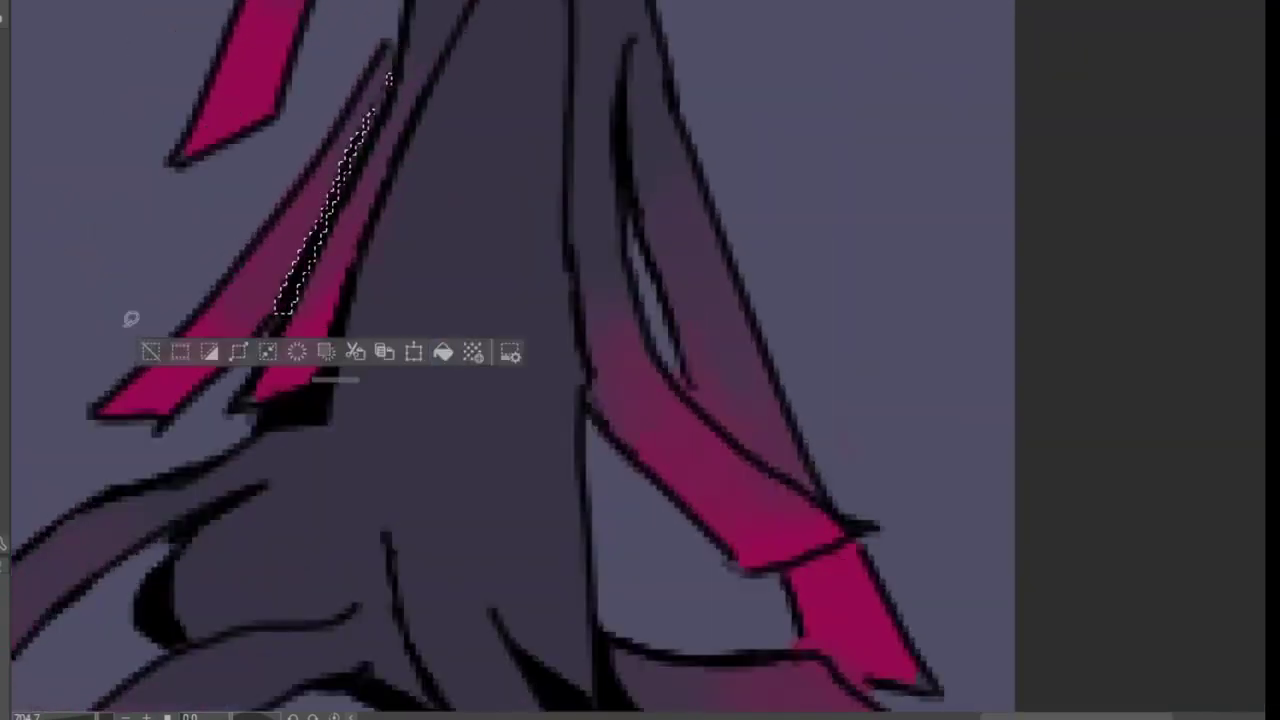
scroll(214, 257, down, 3)
scroll(431, 218, up, 3)
- Fill a black shadow along the crease line at the top of the front claw's lower inner toe
scroll(431, 218, up, 2)
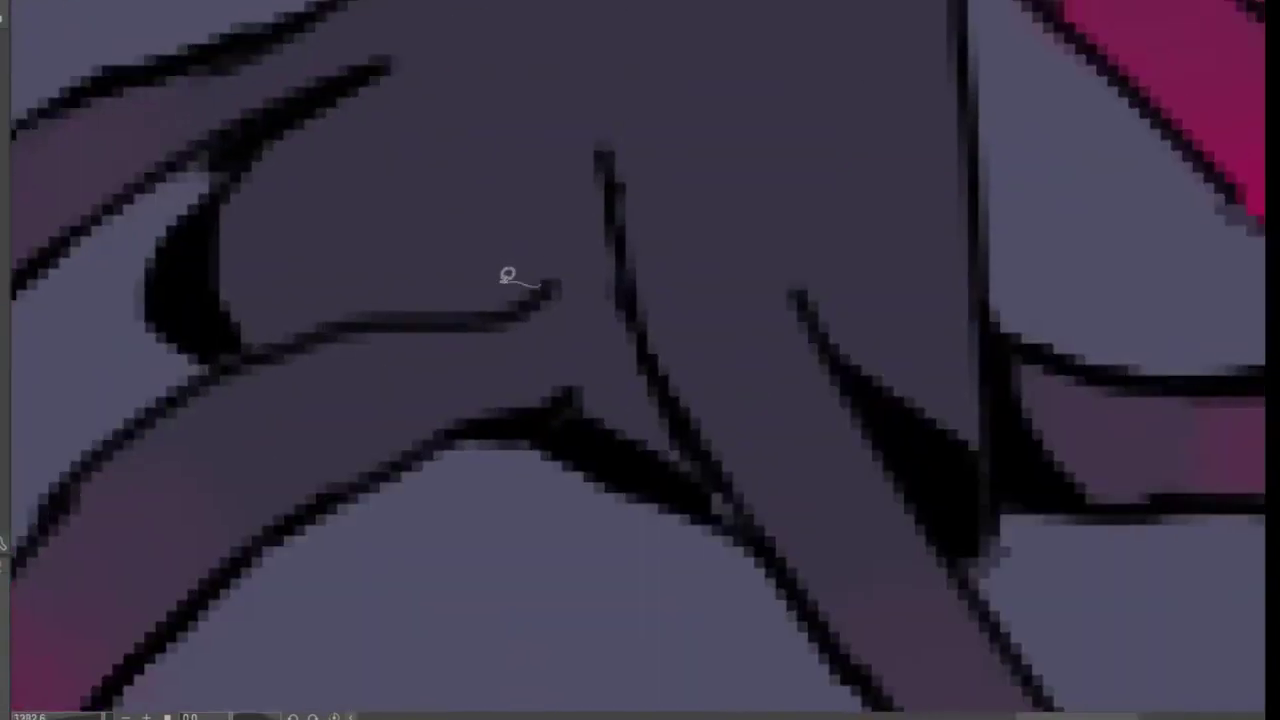
drag(506, 277, 540, 300)
scroll(280, 380, down, 3)
scroll(368, 200, up, 3)
- Fill small black shadows on the upper and lower edges of the lower inner toe's bend
drag(368, 200, 323, 243)
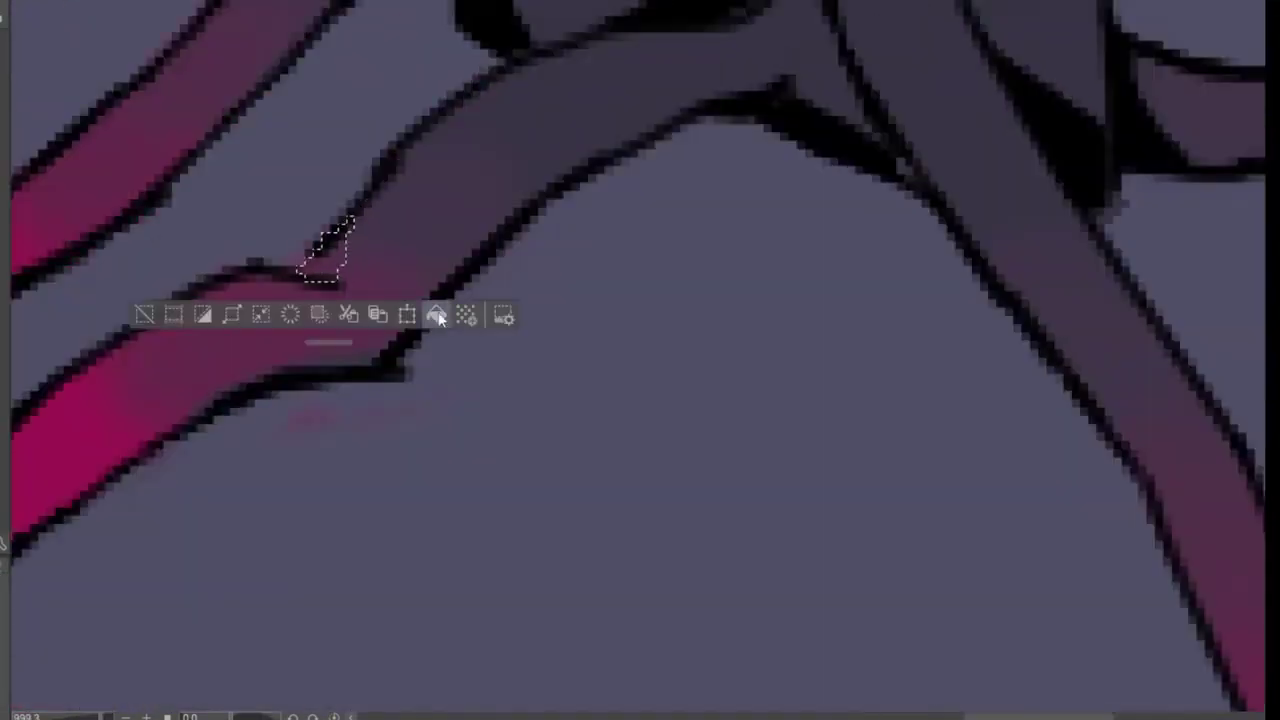
key(ctrl+d)
drag(466, 194, 651, 137)
drag(479, 284, 545, 284)
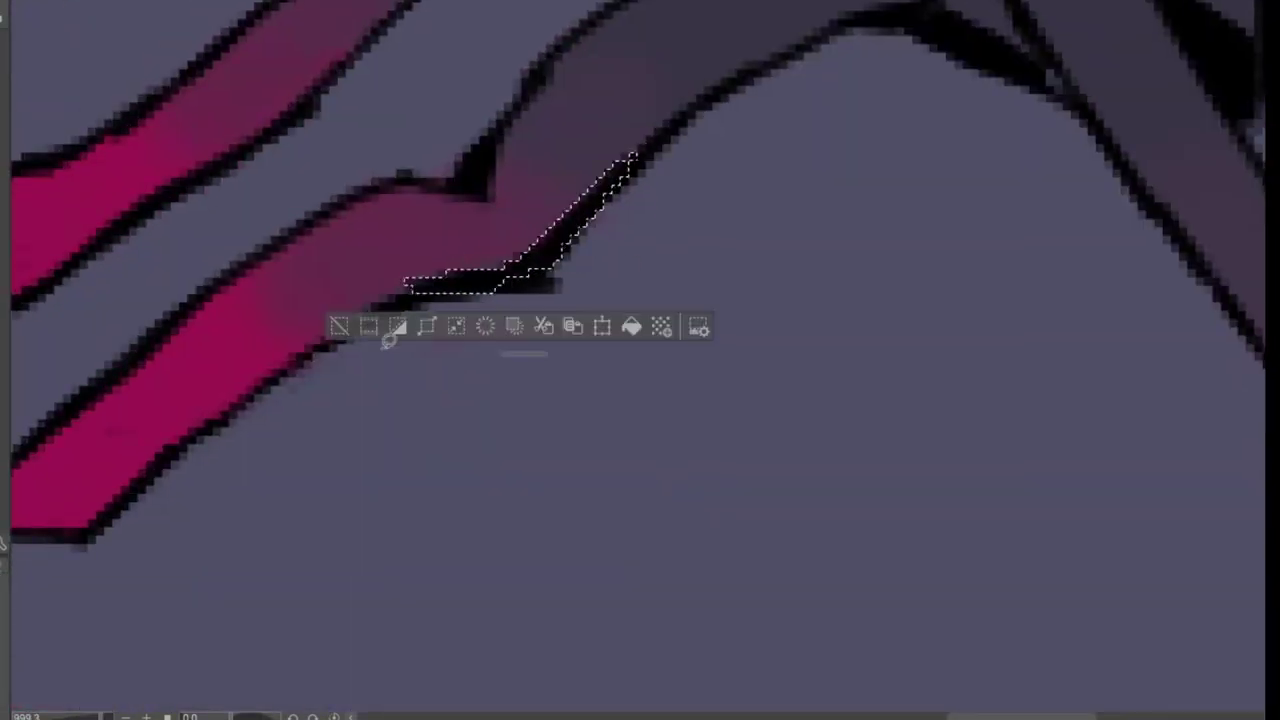
scroll(603, 260, down, 3)
scroll(563, 215, up, 3)
- Fill a curved black shadow along the underside of the front claw's outer toe
drag(355, 128, 340, 130)
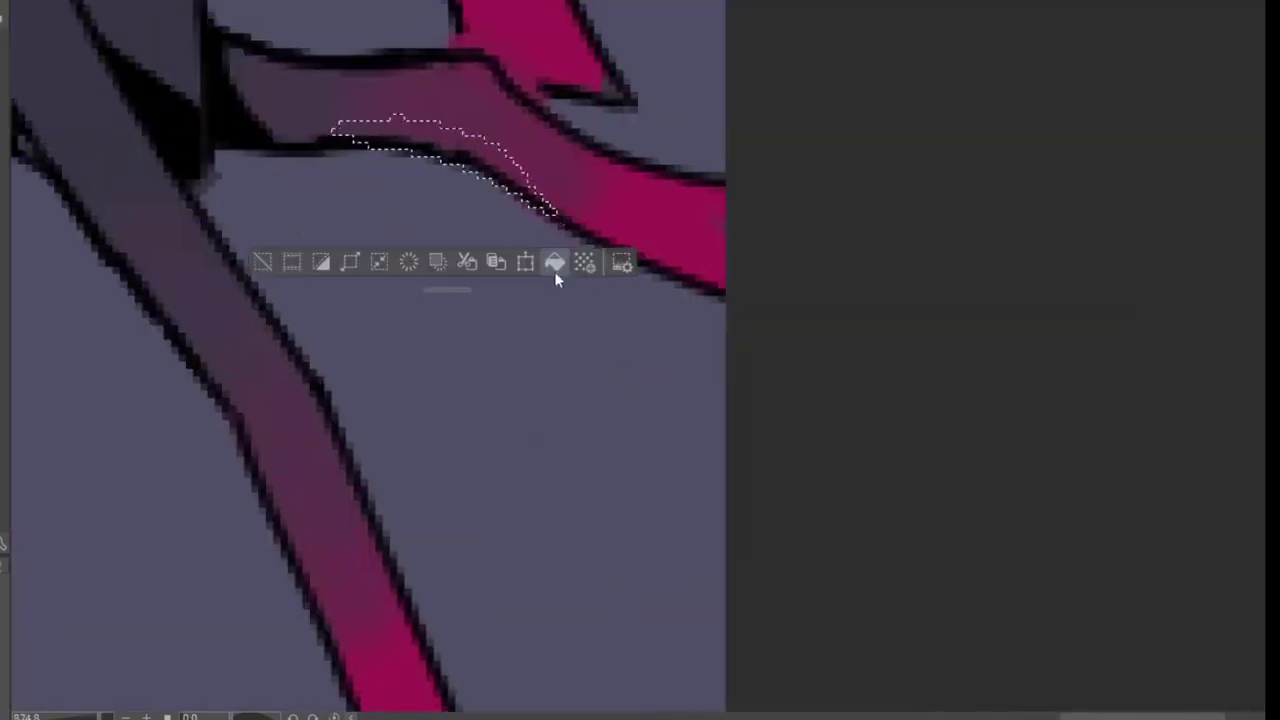
scroll(440, 254, down, 3)
scroll(530, 230, up, 3)
- Fill black shadows inside the crimson tip behind the outer strand and along the edge where the two outer strands overlap
drag(530, 230, 463, 254)
mouse_move(534, 215)
mouse_down()
mouse_move(452, 380)
mouse_move(580, 418)
mouse_move(458, 387)
mouse_up()
scroll(329, 449, down, 3)
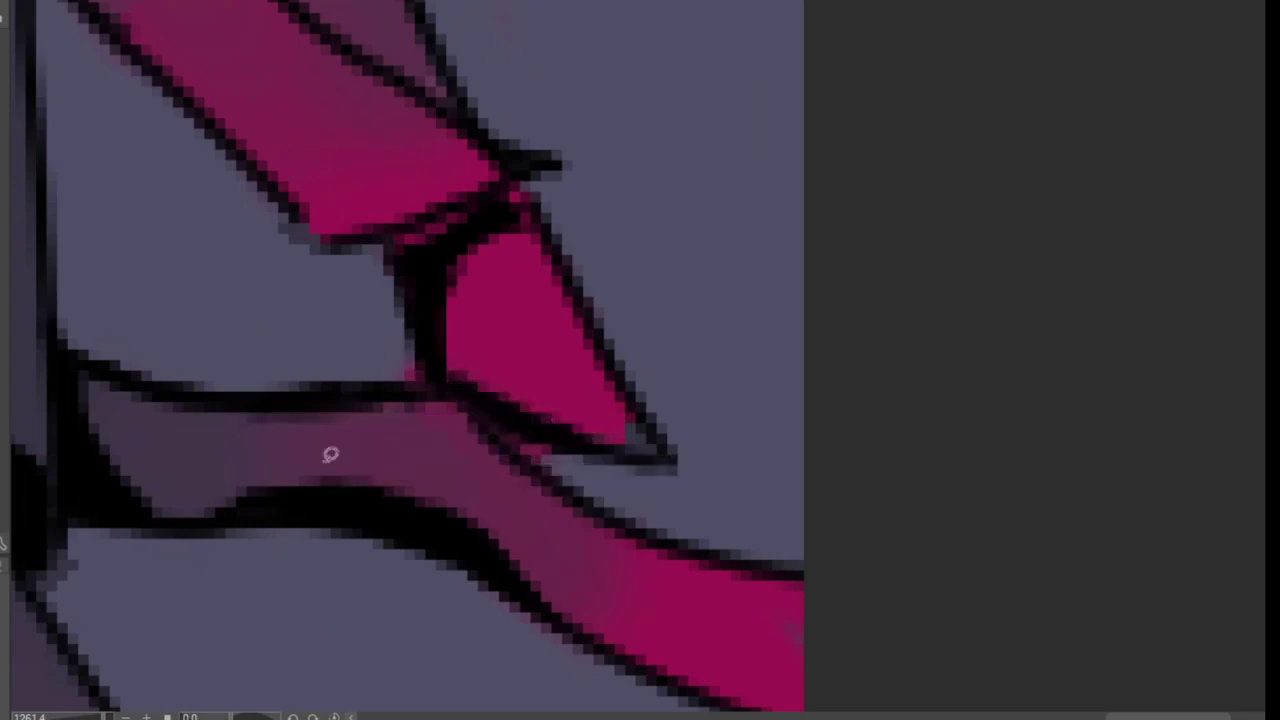
scroll(346, 178, up, 2)
drag(415, 287, 340, 190)
scroll(289, 306, down, 3)
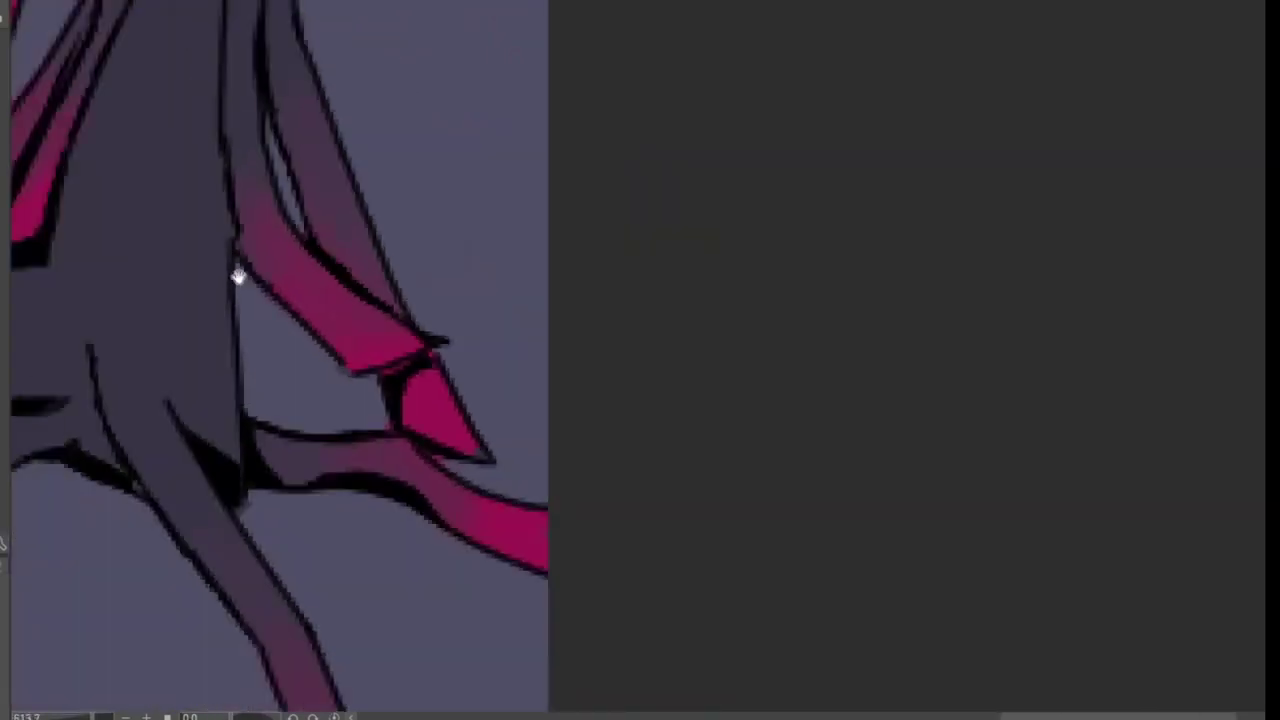
- Fill a tapered black shadow along the body crease above the hind body lobe
drag(153, 361, 303, 271)
drag(312, 217, 326, 309)
scroll(449, 249, up, 2)
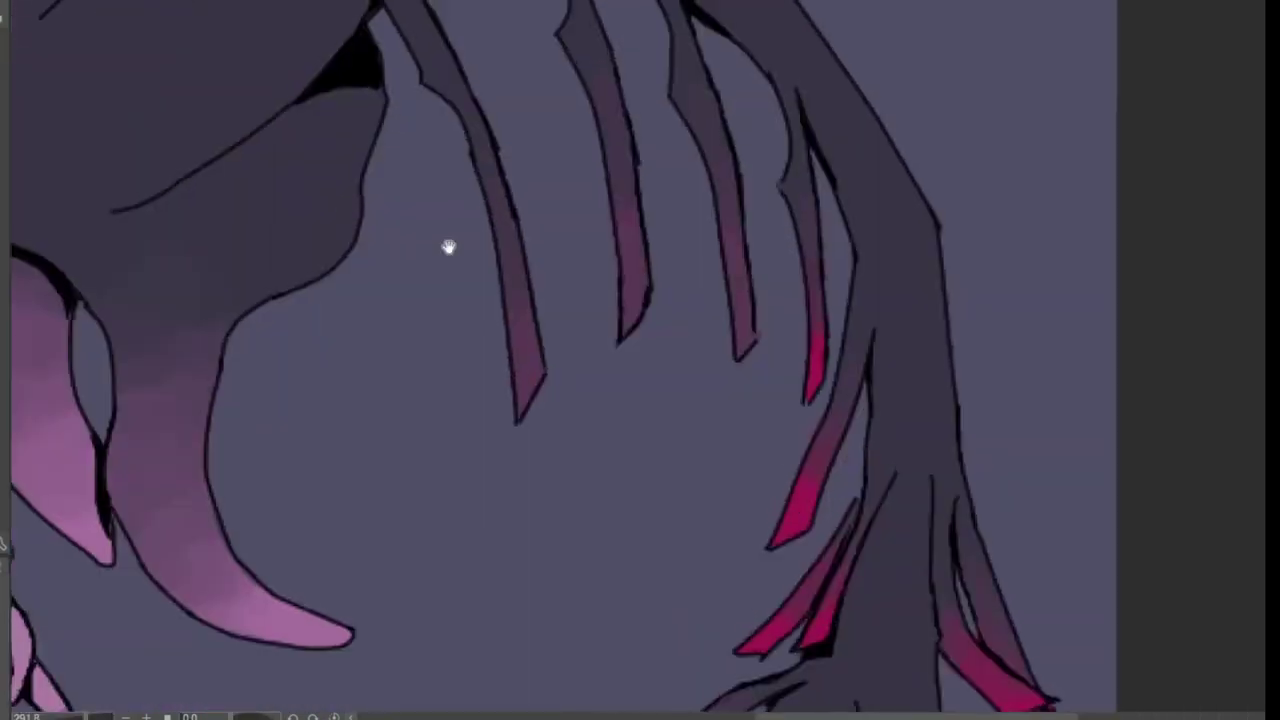
scroll(421, 291, down, 5)
scroll(421, 291, up, 3)
drag(529, 314, 443, 284)
mouse_move(343, 286)
mouse_down()
mouse_move(448, 255)
mouse_move(509, 194)
mouse_up()
scroll(279, 322, down, 2)
scroll(409, 240, up, 4)
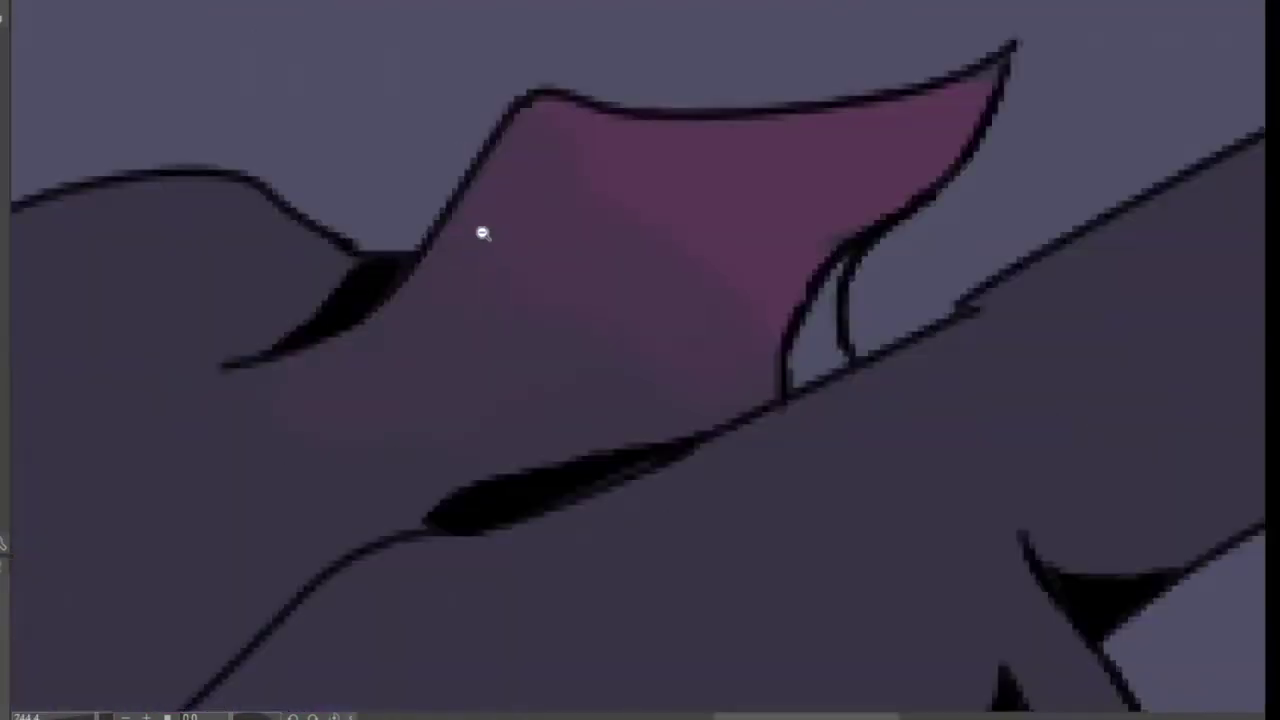
scroll(590, 156, down, 4)
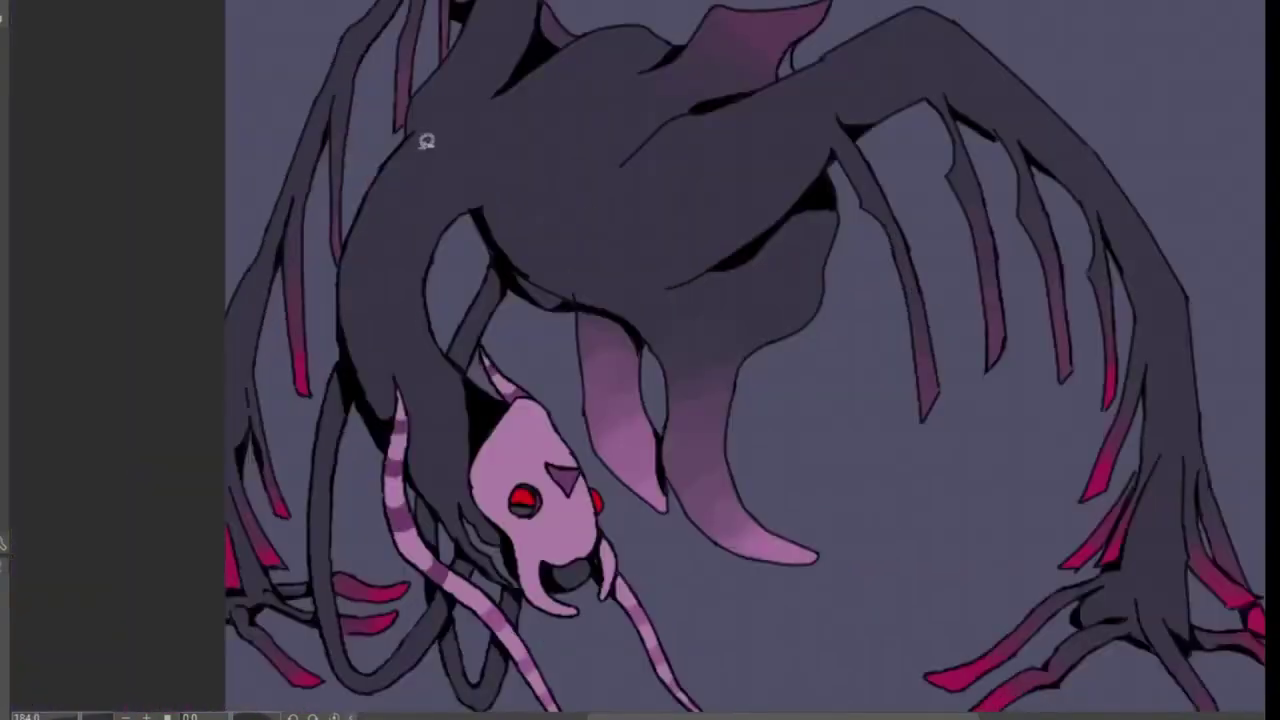
- Fill a black shadow on the rear wing's base where it disappears behind the creature's neck
scroll(400, 145, up, 3)
drag(357, 365, 457, 128)
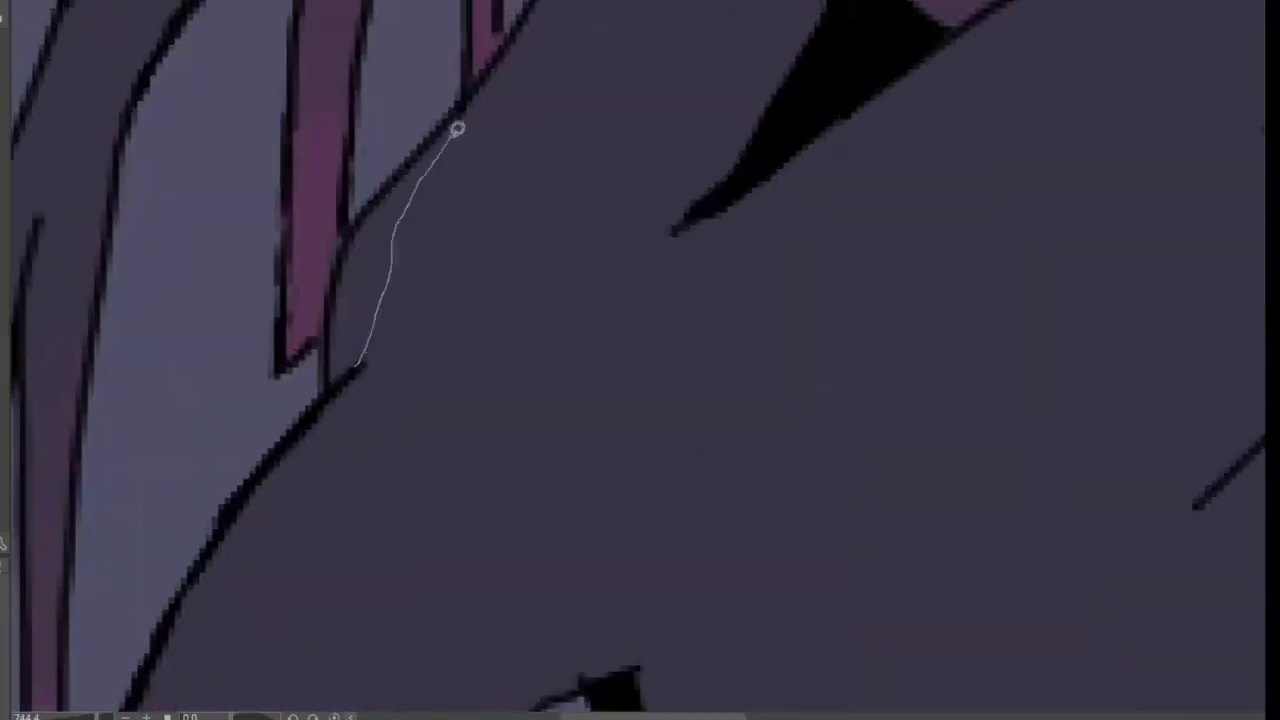
drag(347, 236, 352, 360)
scroll(343, 406, down, 5)
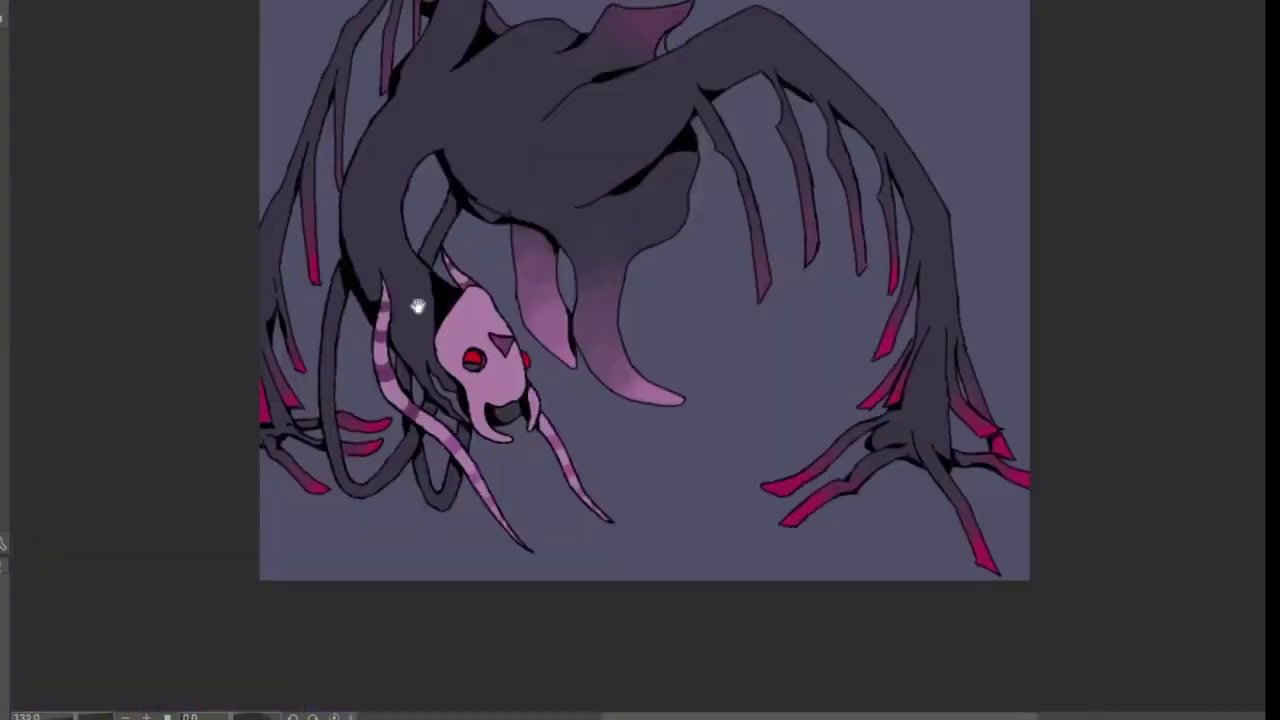
- Fill a thin black shadow along the inner edge of the near striped horn beside the neck
scroll(417, 300, up, 6)
drag(448, 317, 253, 172)
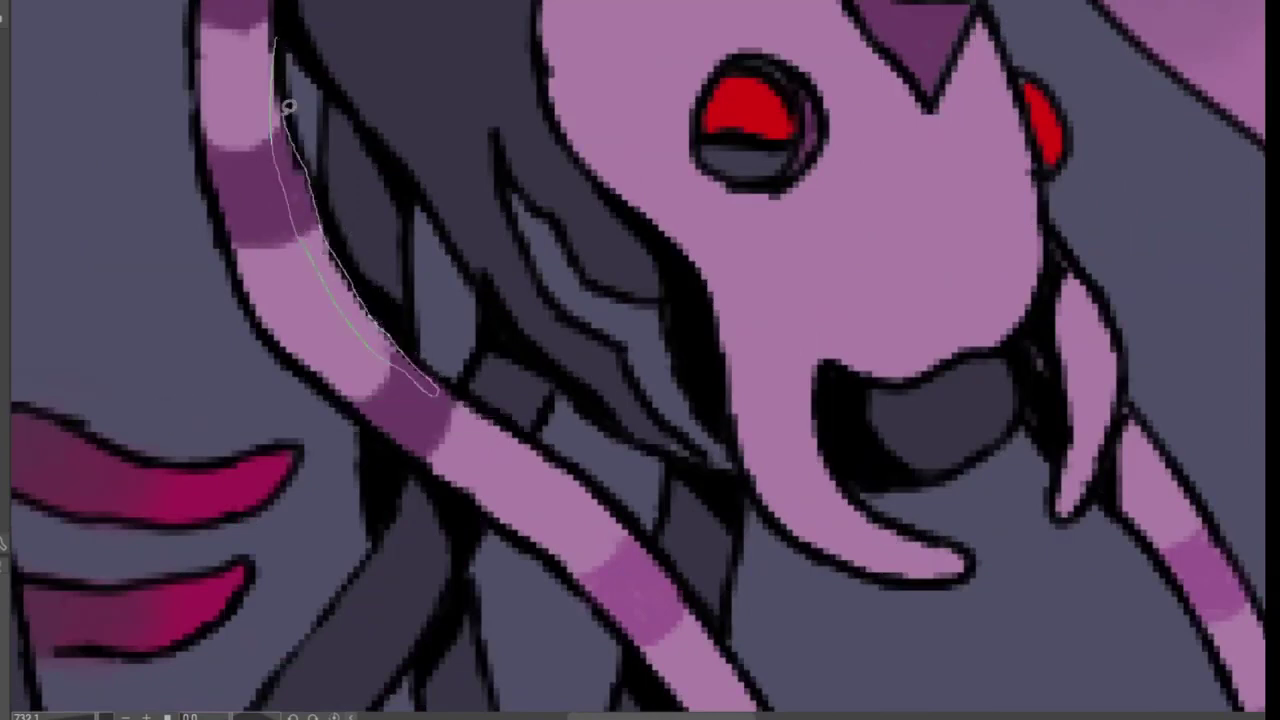
scroll(408, 391, down, 4)
- Fill black shadows along the edges of the near pink mandible curving below the mouth
scroll(430, 350, up, 6)
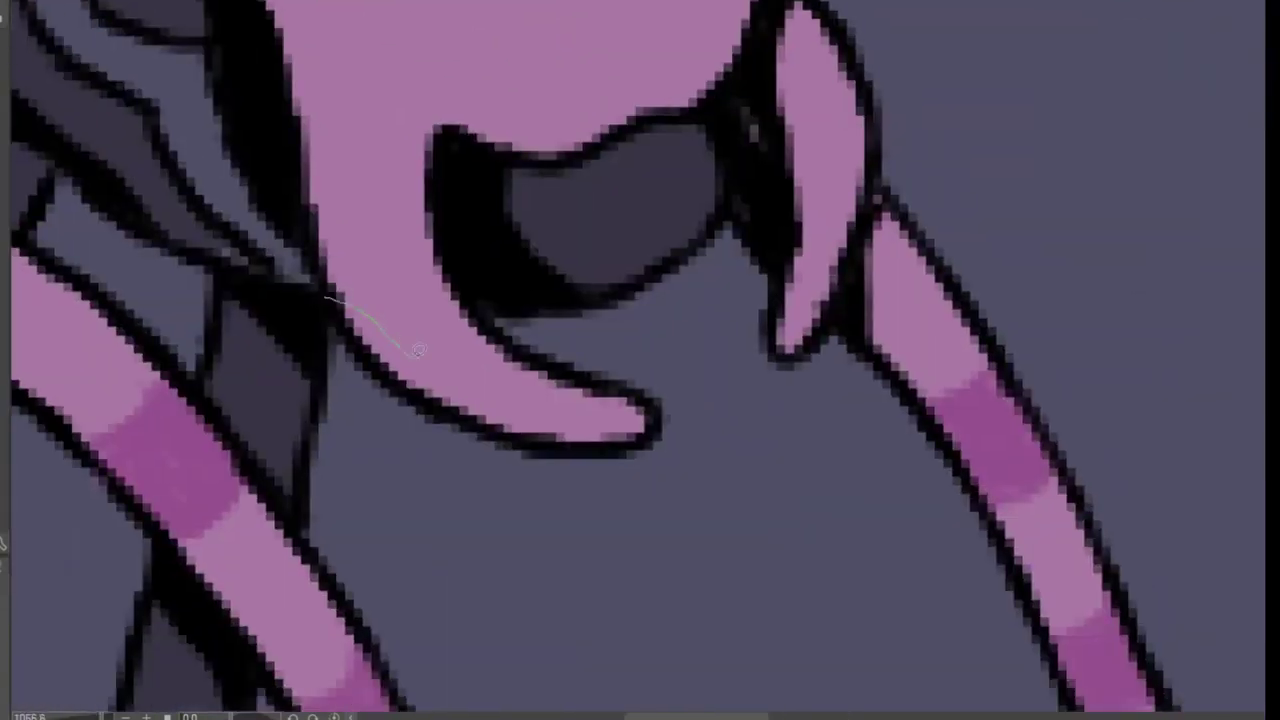
scroll(418, 349, down, 4)
scroll(543, 443, up, 4)
drag(530, 357, 530, 360)
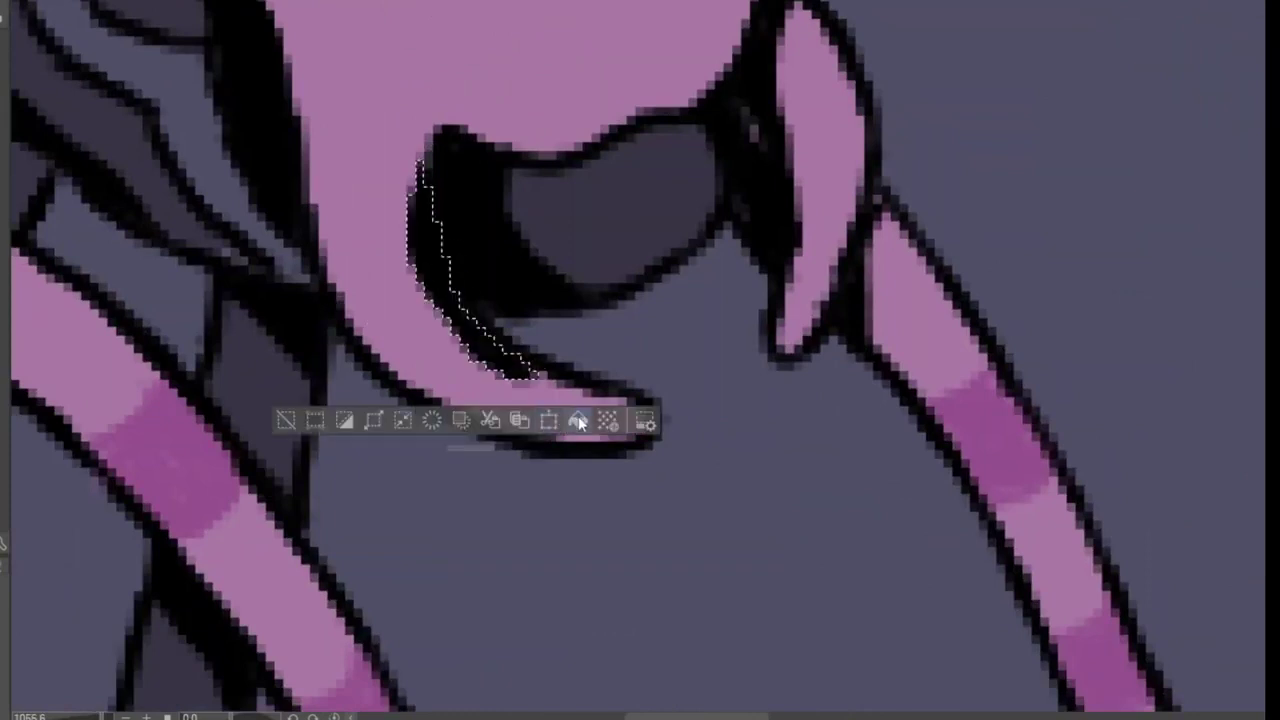
scroll(530, 357, down, 4)
scroll(543, 194, up, 5)
- Add black shadows on the far mandible's outer edge and along the lower part of the near striped horn
mouse_move(533, 88)
mouse_down()
mouse_move(604, 240)
mouse_move(612, 146)
mouse_move(520, 50)
mouse_up()
scroll(604, 240, down, 3)
scroll(485, 370, down, 3)
scroll(485, 370, up, 3)
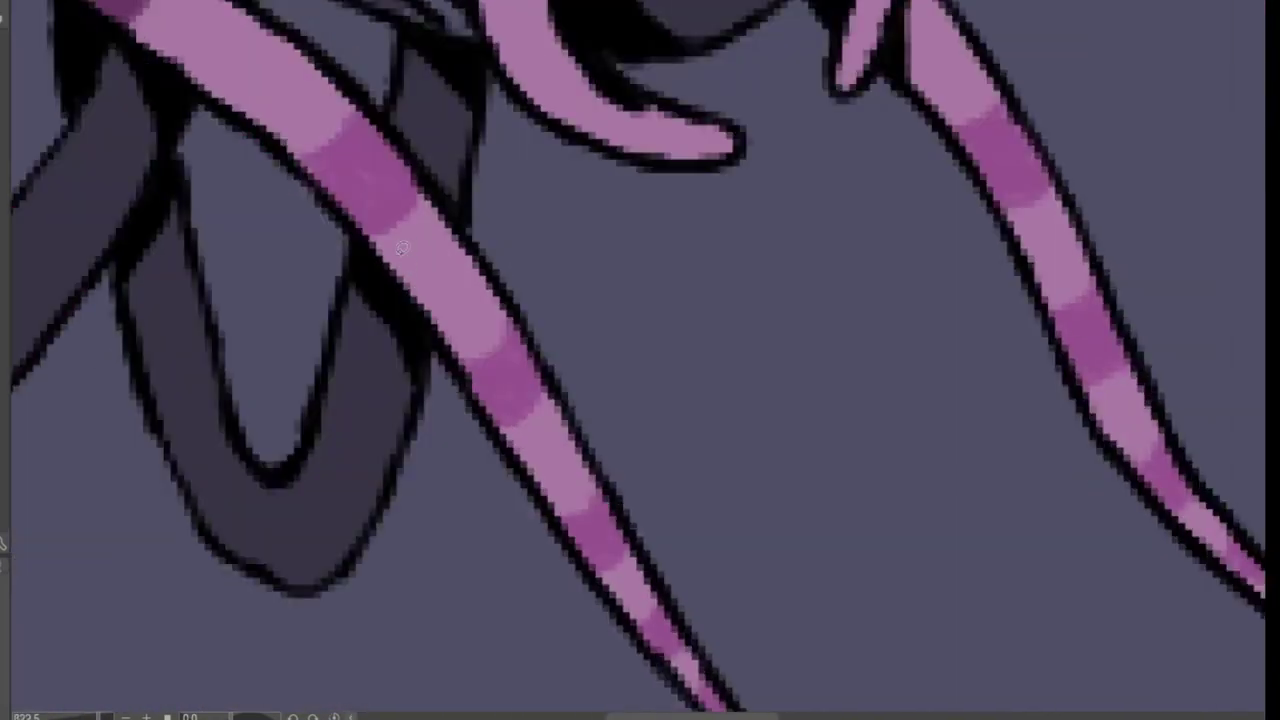
drag(397, 274, 398, 276)
scroll(343, 537, down, 3)
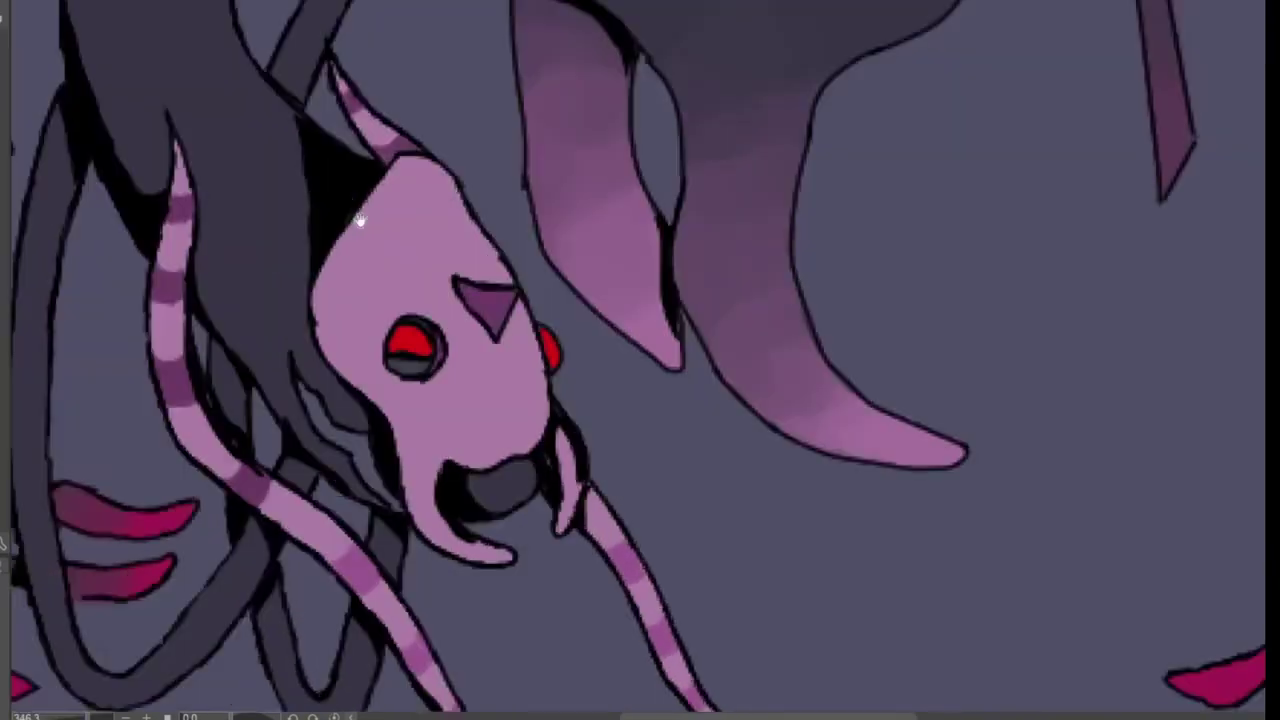
- Fill a black shadow at the base of the far striped horn where it meets the top of the head
scroll(363, 214, up, 5)
mouse_move(335, 200)
mouse_down()
mouse_move(367, 104)
mouse_move(341, 190)
mouse_up()
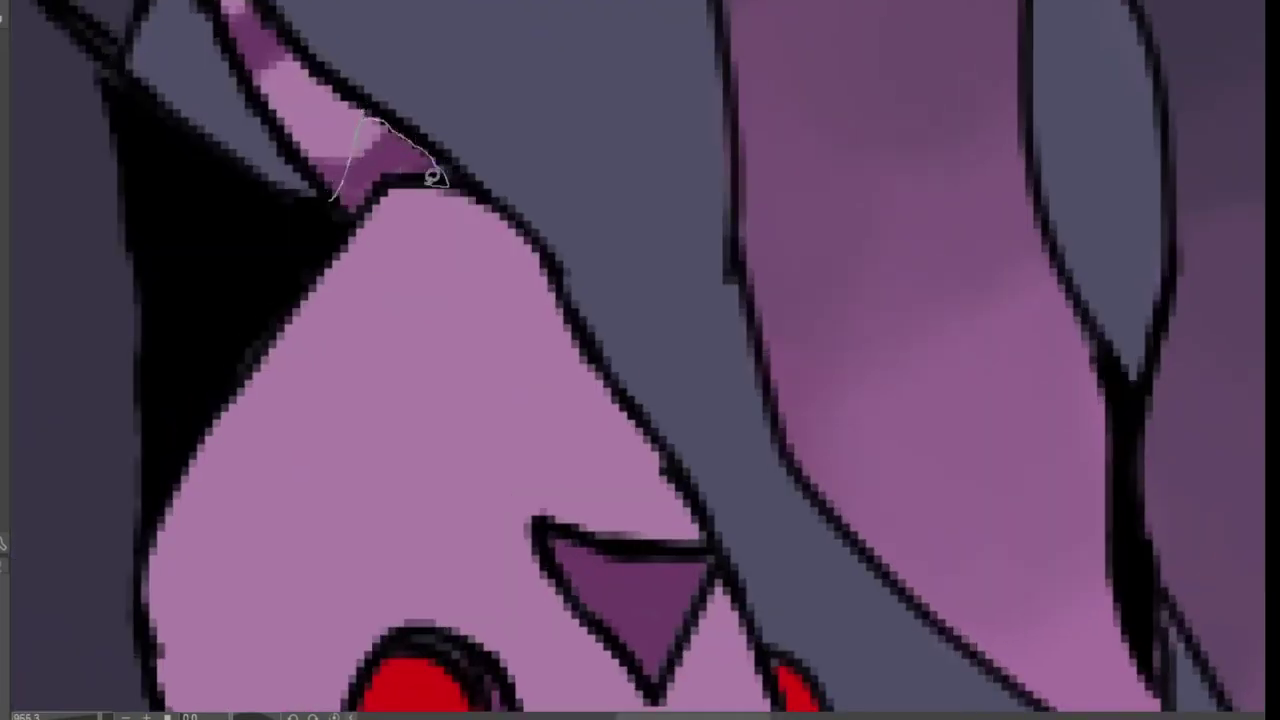
drag(432, 176, 338, 198)
scroll(309, 129, down, 3)
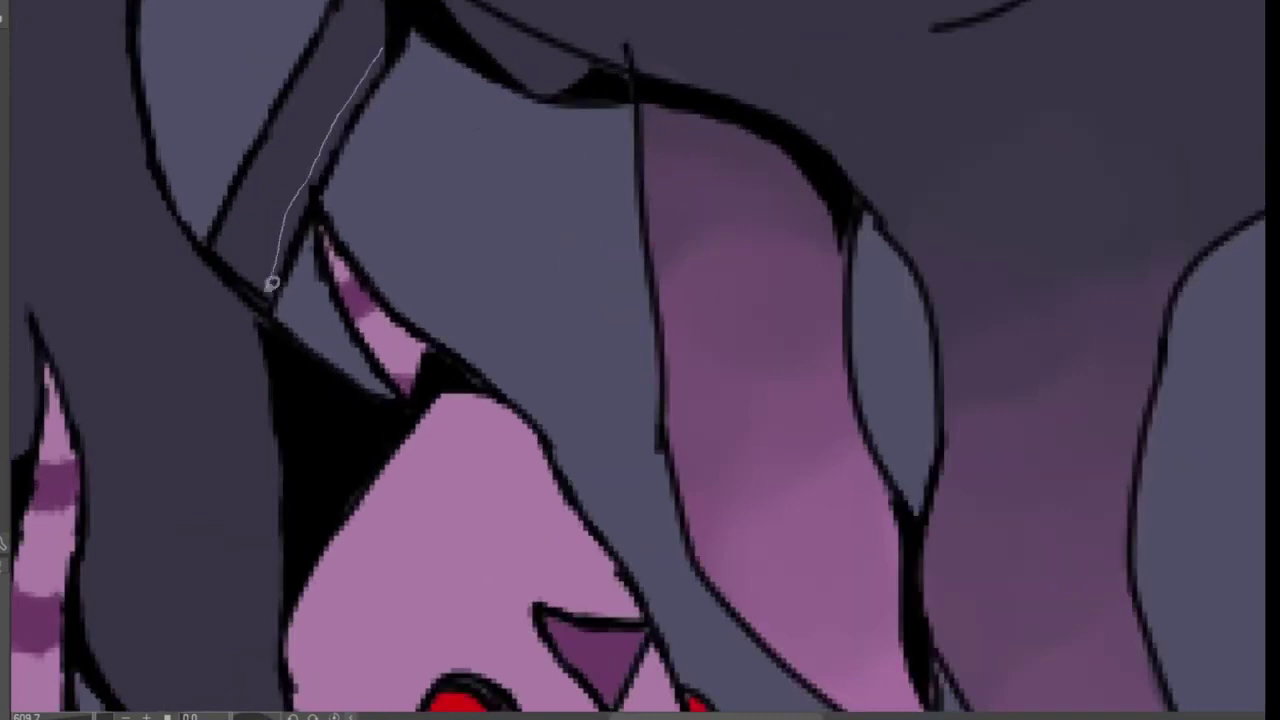
- Fill a narrow black shadow along the edge of the thin dark limb behind the neck
drag(271, 283, 270, 295)
scroll(400, 295, down, 3)
scroll(398, 287, up, 5)
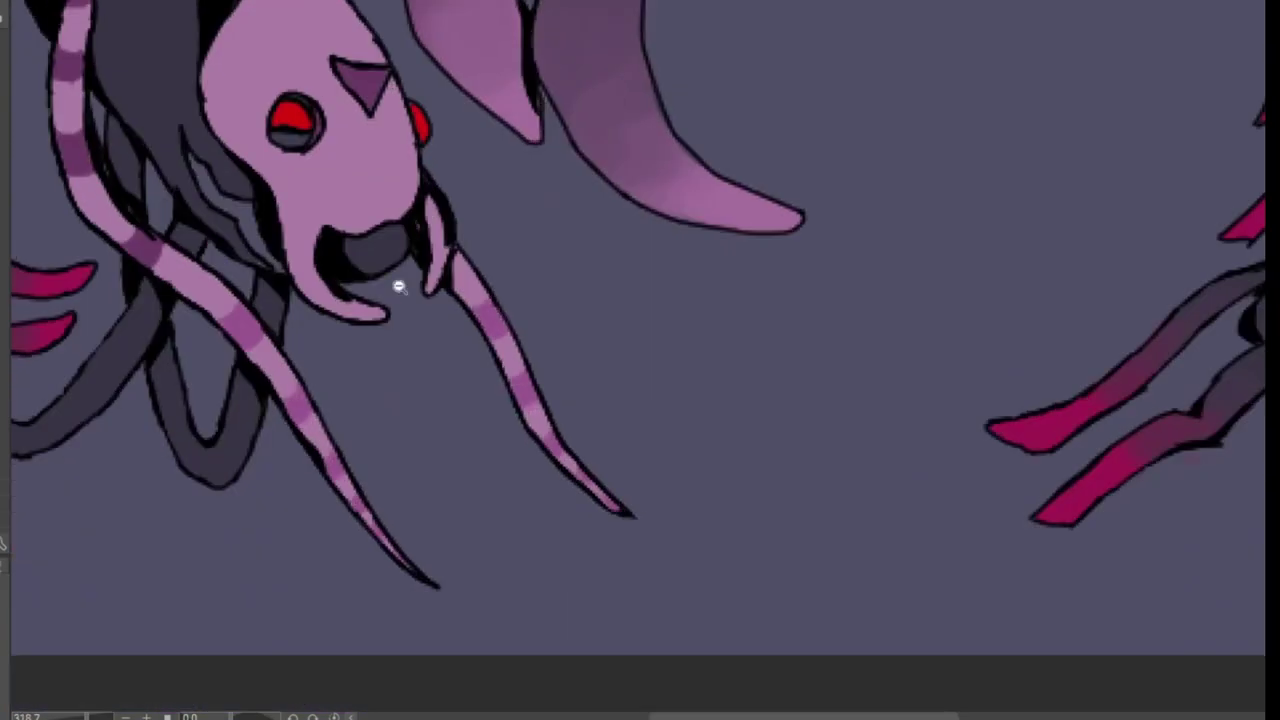
scroll(398, 287, down, 3)
- Fill a curved pale pink highlight on the forehead above the near eye
scroll(512, 295, up, 5)
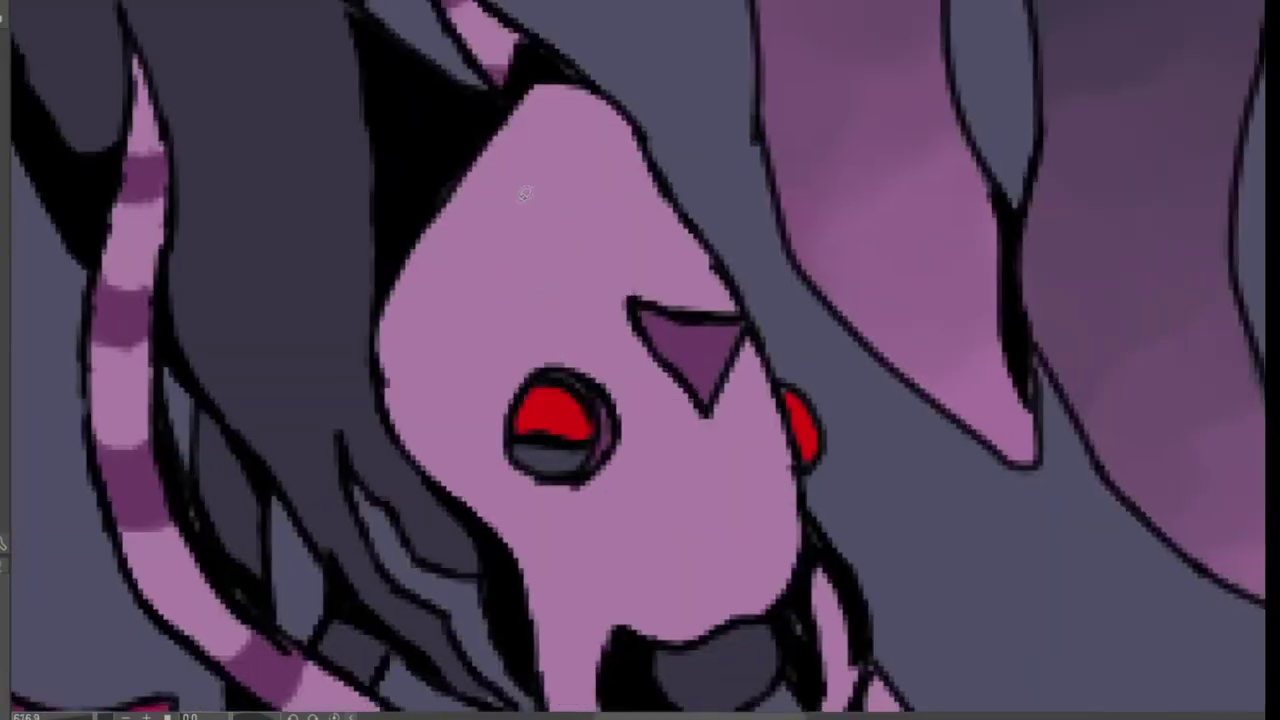
drag(503, 313, 556, 218)
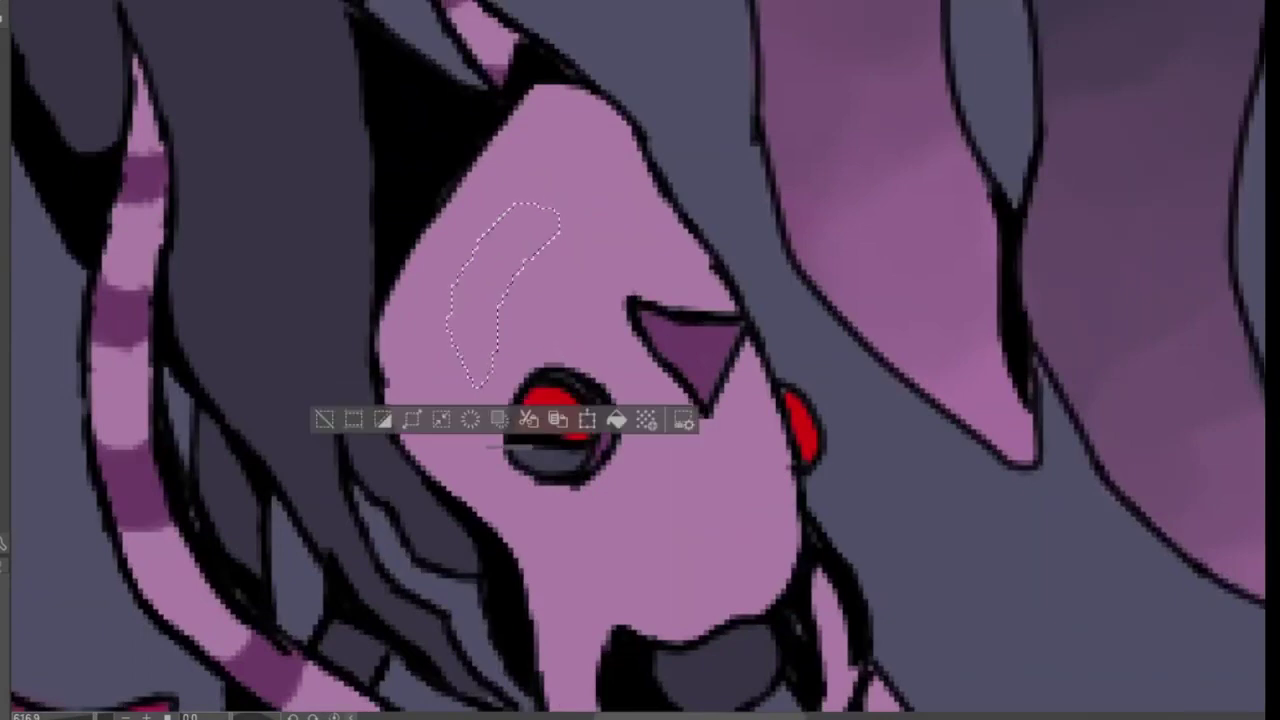
key(alt+BackSpace)
scroll(640, 360, down, 3)
scroll(420, 380, up, 3)
- Fill a slim pale pink highlight on the face beside the far eye
mouse_move(438, 334)
mouse_down()
mouse_move(433, 410)
mouse_move(405, 330)
mouse_up()
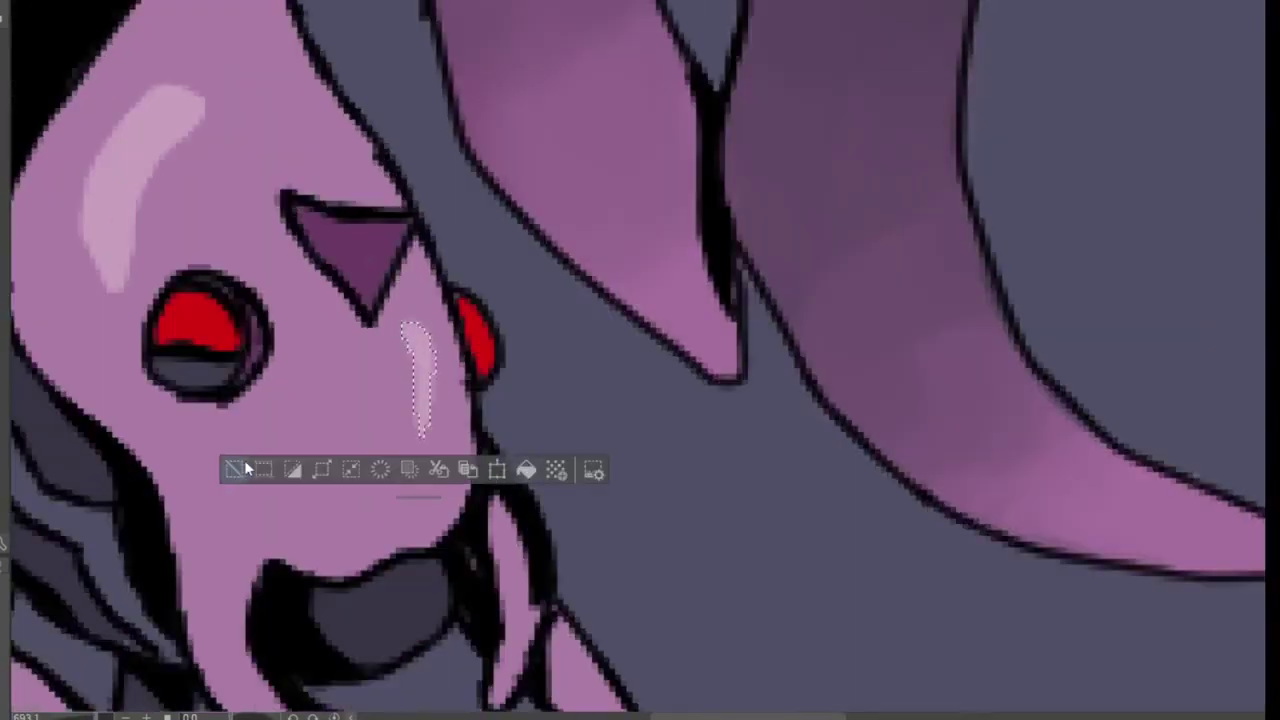
scroll(245, 463, down, 5)
scroll(540, 150, up, 5)
- Fill a thin pale highlight near the upper edge of the pink fin on the back and clear the selection
drag(440, 188, 556, 182)
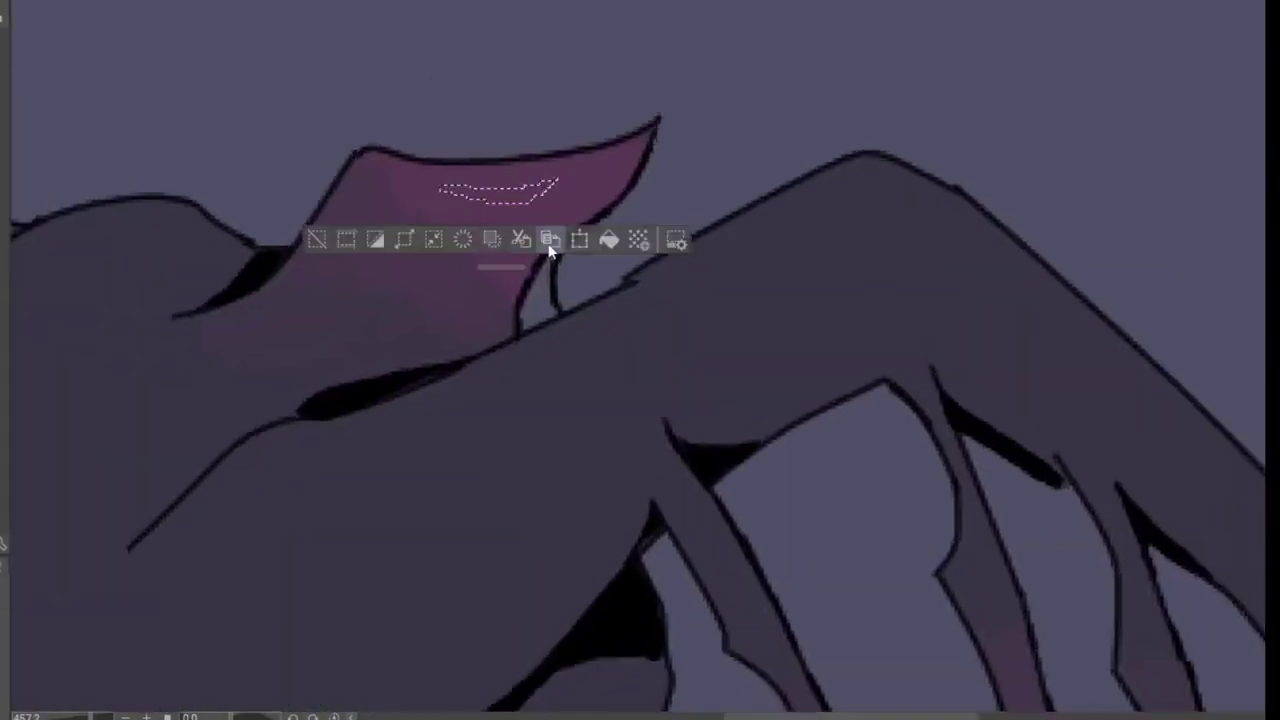
key(alt+BackSpace)
click(318, 238)
scroll(462, 348, down, 5)
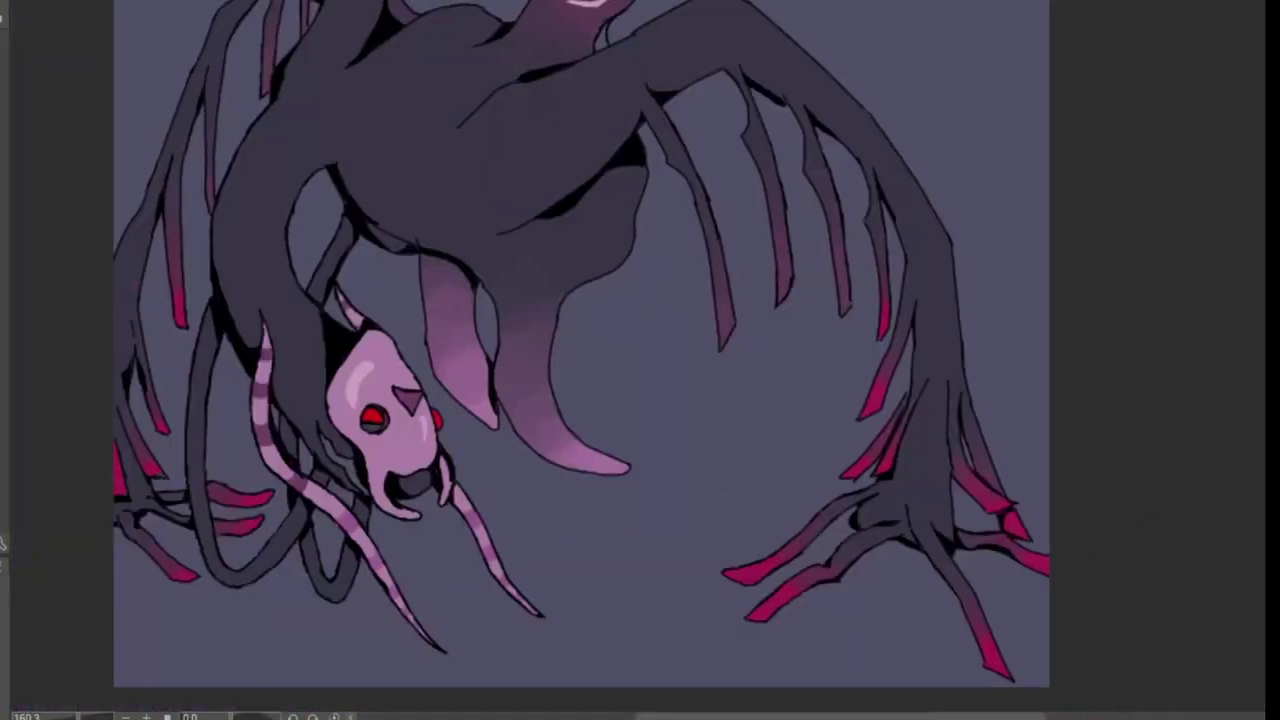
- Darken the creature's grey body, wings and limbs to near-black
click(1256, 460)
scroll(860, 350, up, 5)
scroll(674, 406, down, 5)
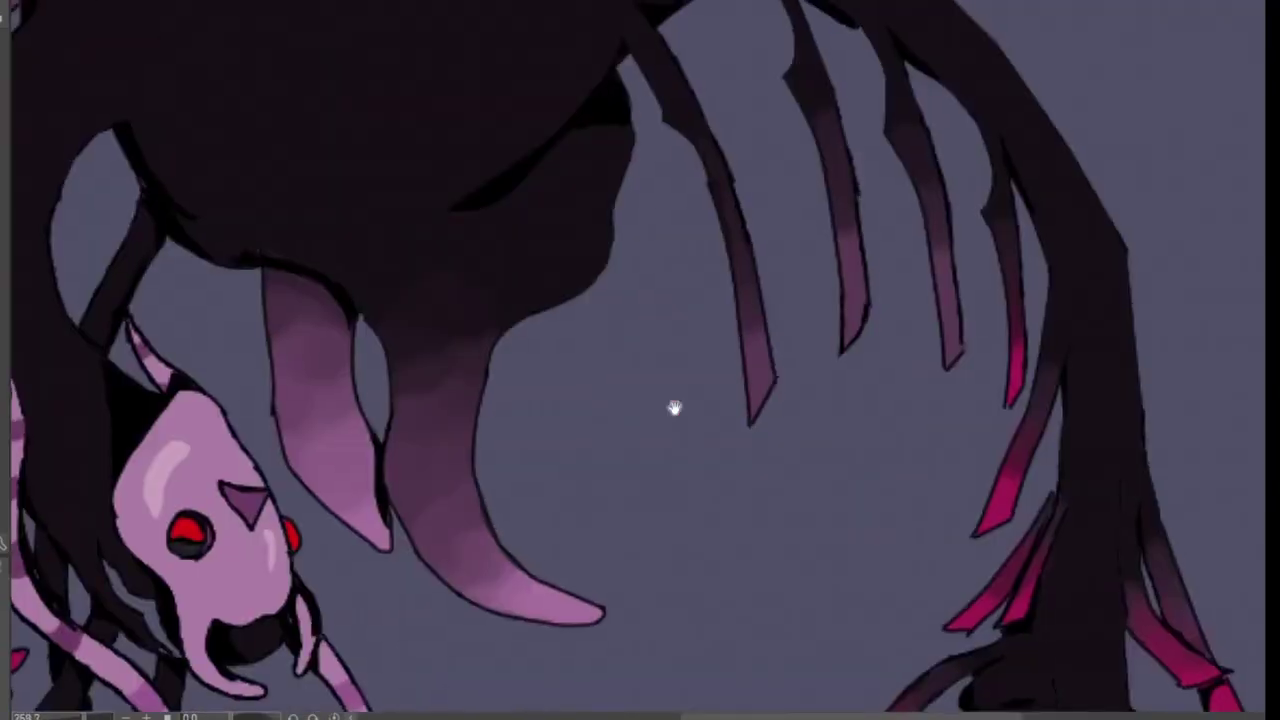
drag(674, 406, 789, 437)
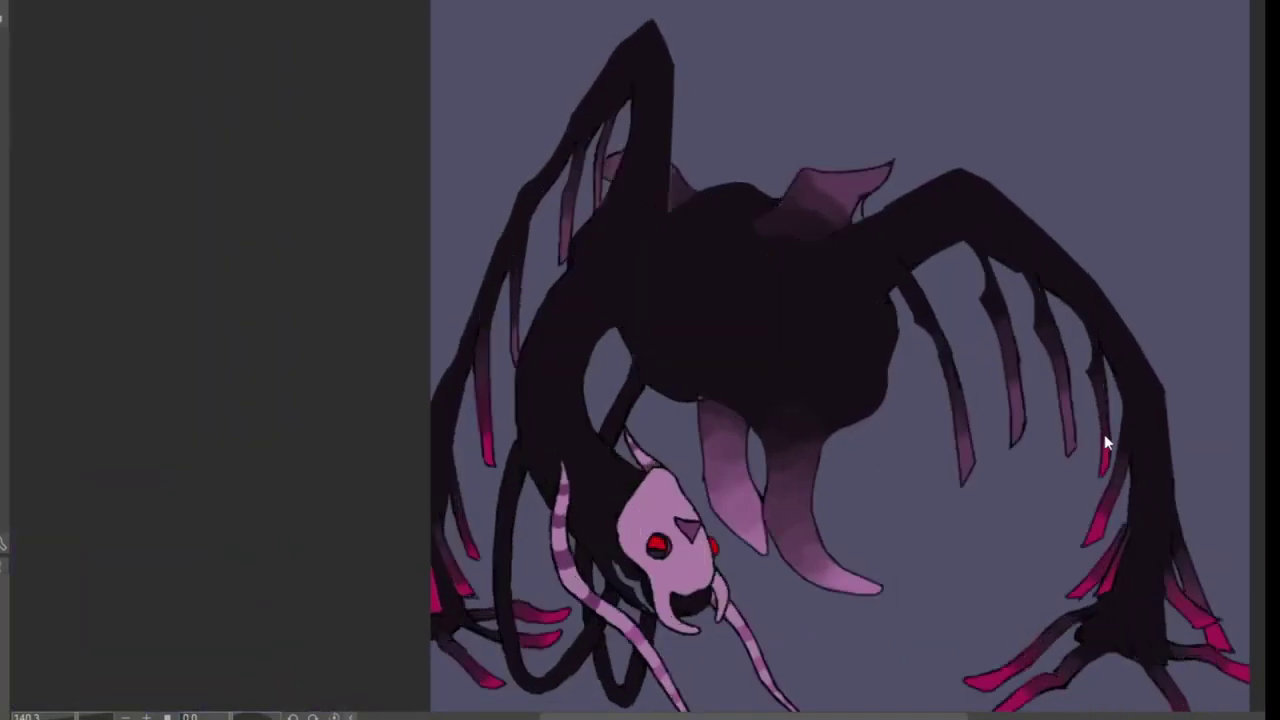
- Blend the pale highlight on the creature's forehead softly into the surrounding pink
scroll(600, 460, up, 5)
drag(514, 400, 337, 491)
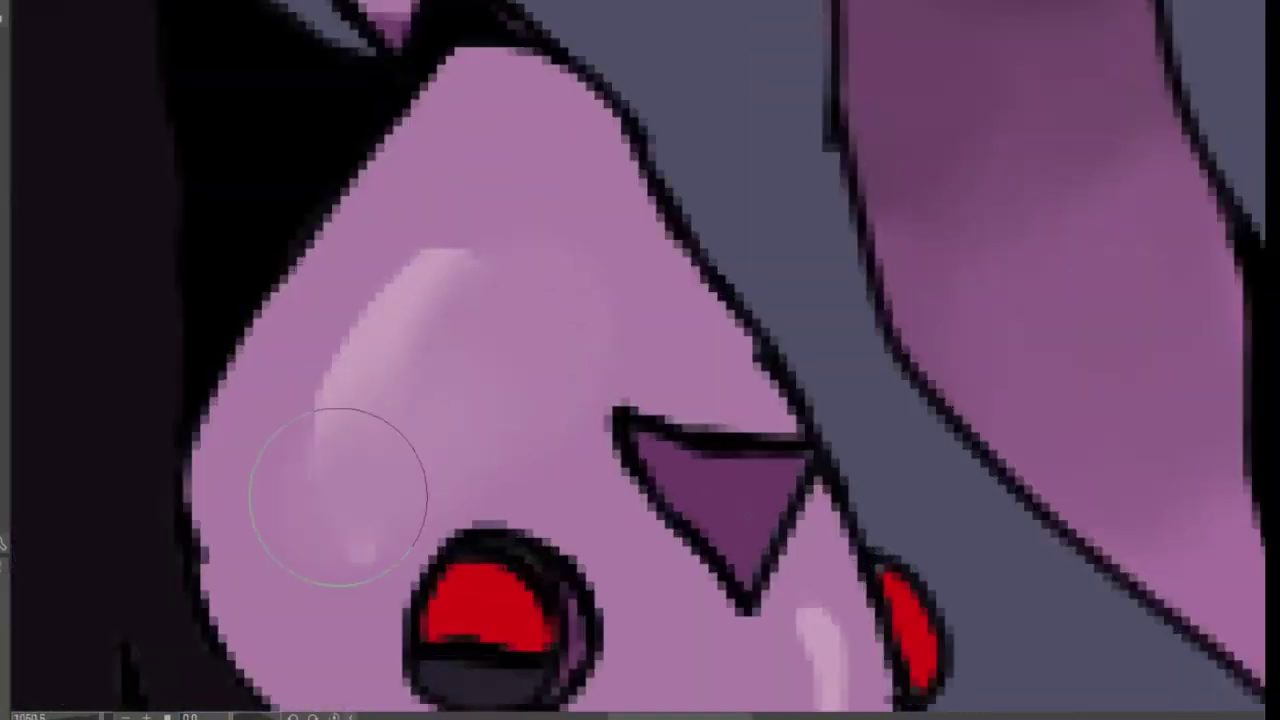
scroll(550, 465, down, 4)
scroll(444, 405, up, 4)
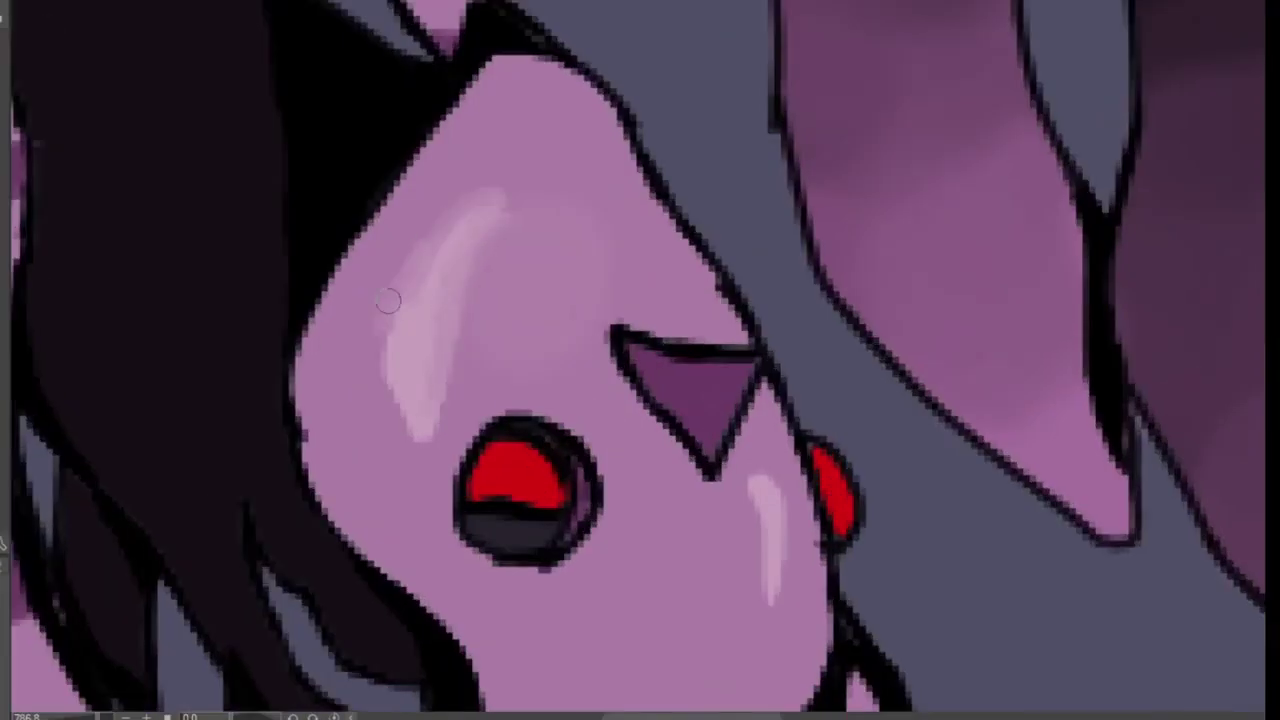
- Soften the slim pale highlight on the face beside the far eye
scroll(468, 216, up, 2)
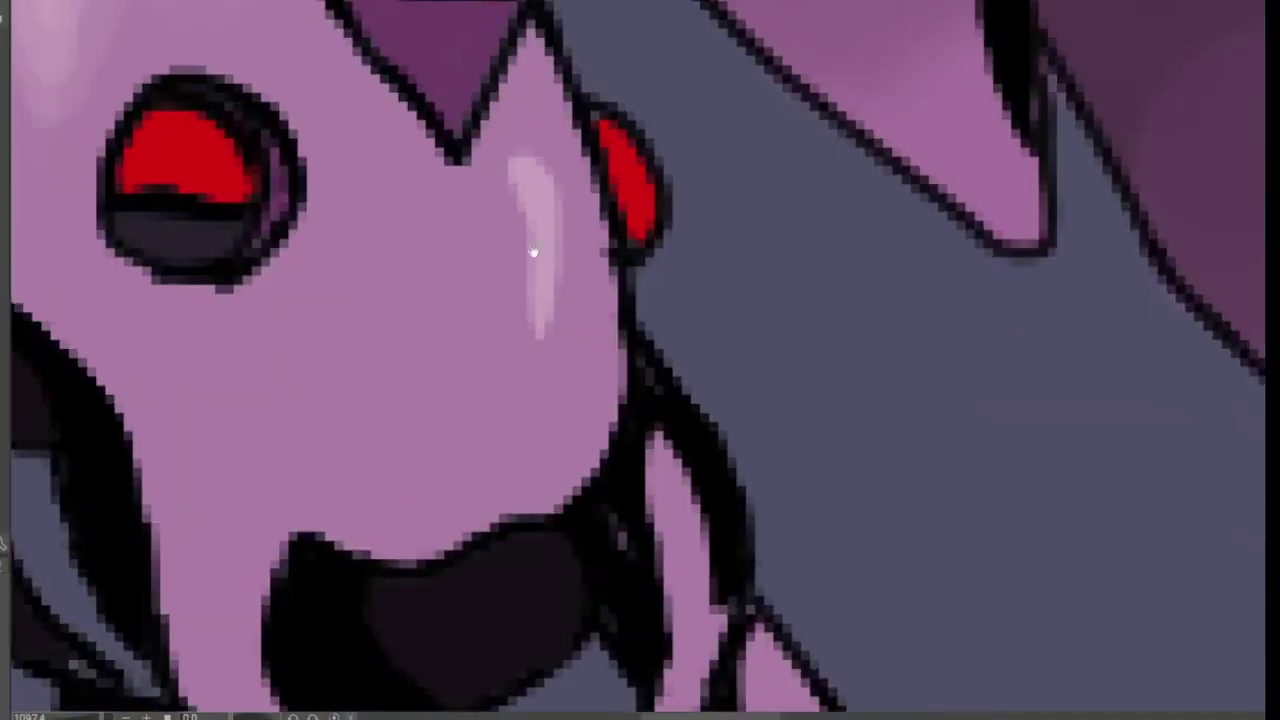
drag(534, 251, 540, 284)
scroll(570, 332, down, 4)
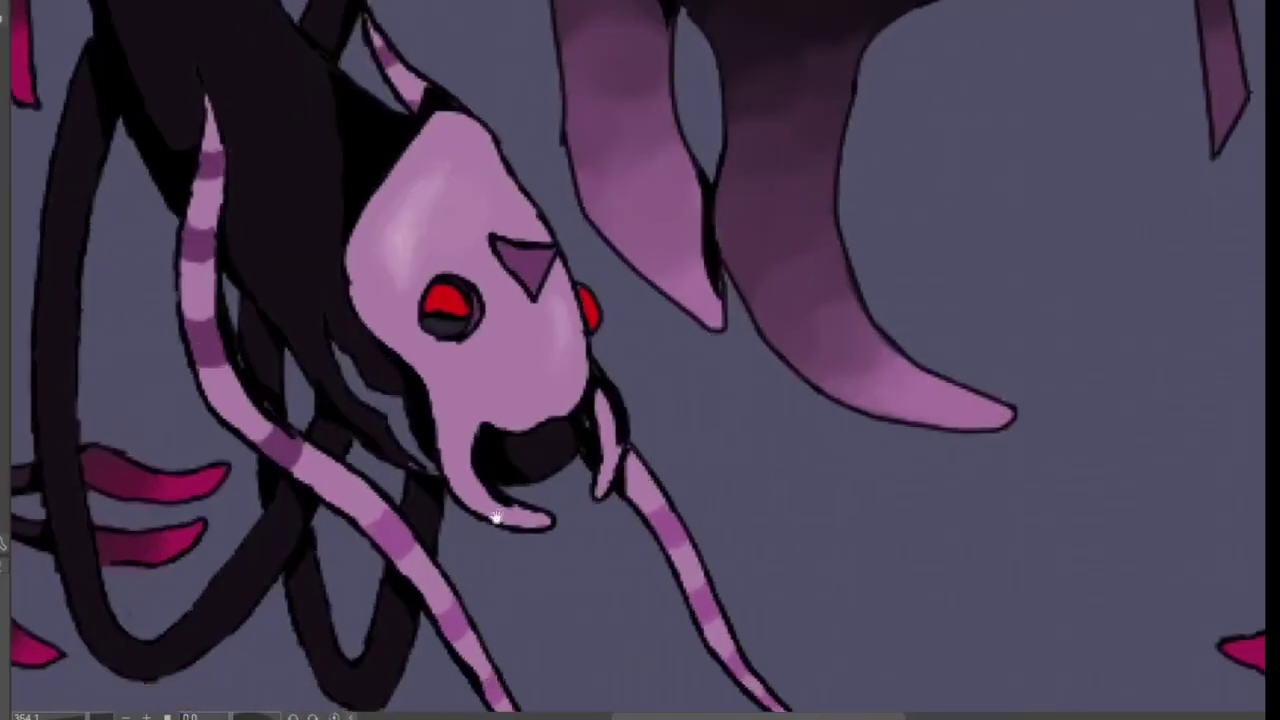
- Blend the pale highlight on the pink back fin into a soft sheen
scroll(731, 320, up, 4)
drag(440, 215, 630, 200)
drag(380, 205, 671, 175)
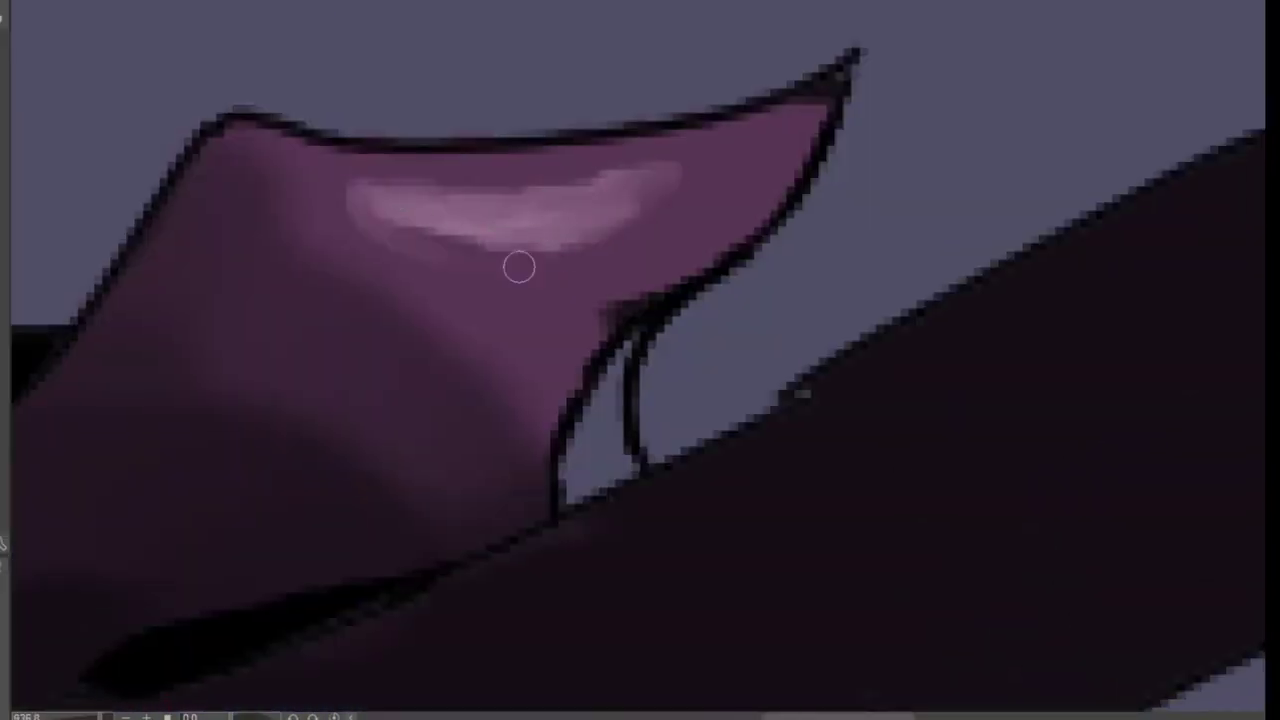
mouse_move(519, 267)
mouse_down()
mouse_move(599, 245)
mouse_move(584, 171)
mouse_move(511, 234)
mouse_up()
scroll(511, 234, down, 4)
- Fill a tapering grey highlight on the dark body just below the near wing's shoulder
scroll(549, 279, up, 2)
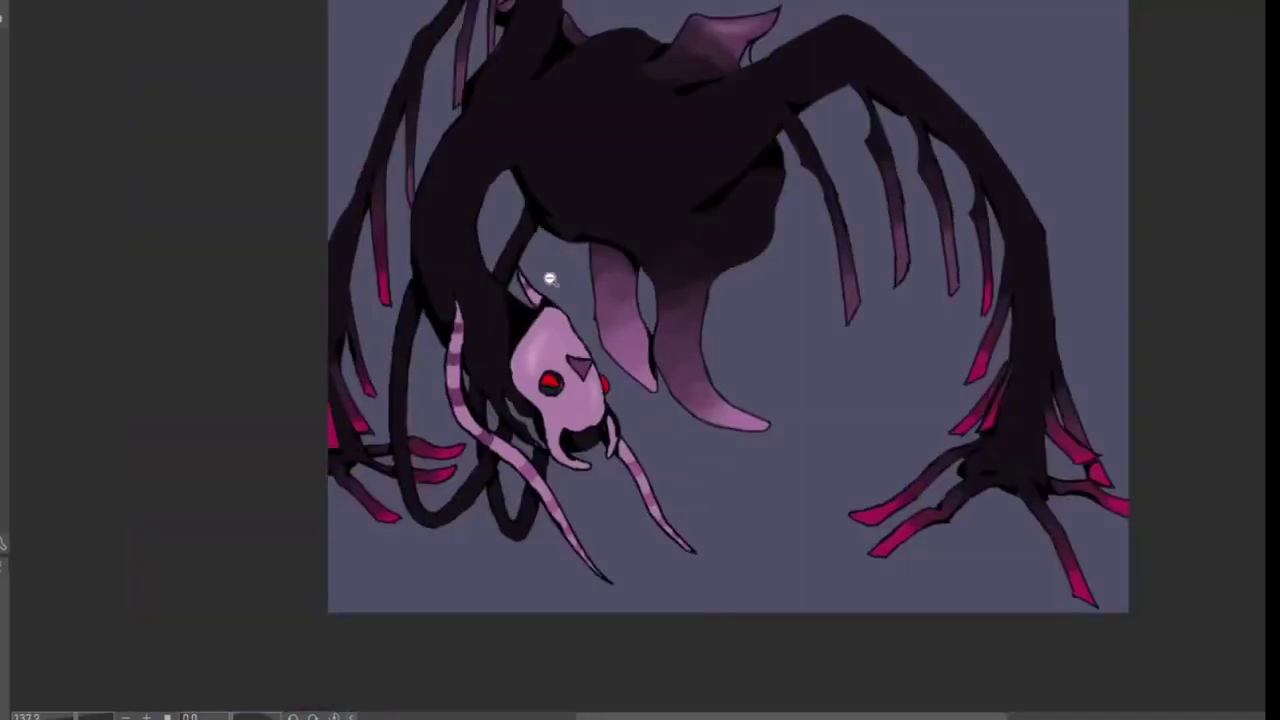
scroll(549, 279, up, 1)
drag(549, 279, 305, 326)
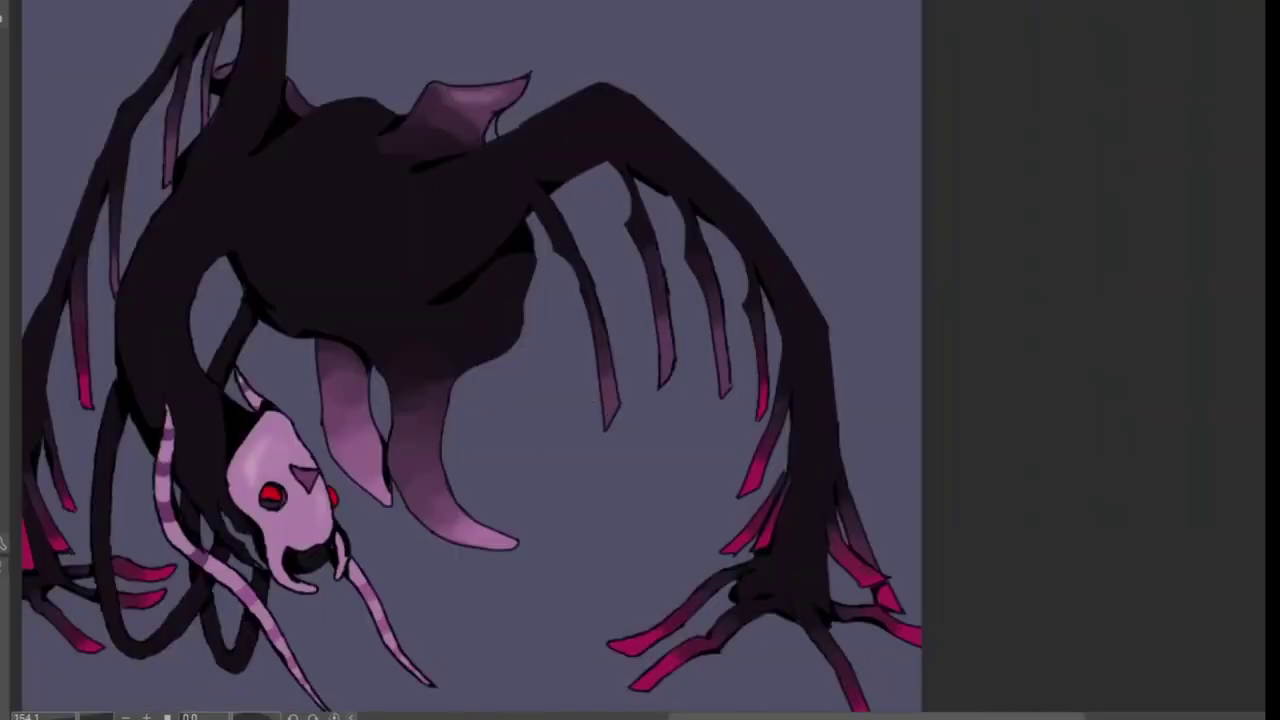
scroll(592, 148, up, 3)
drag(588, 153, 586, 158)
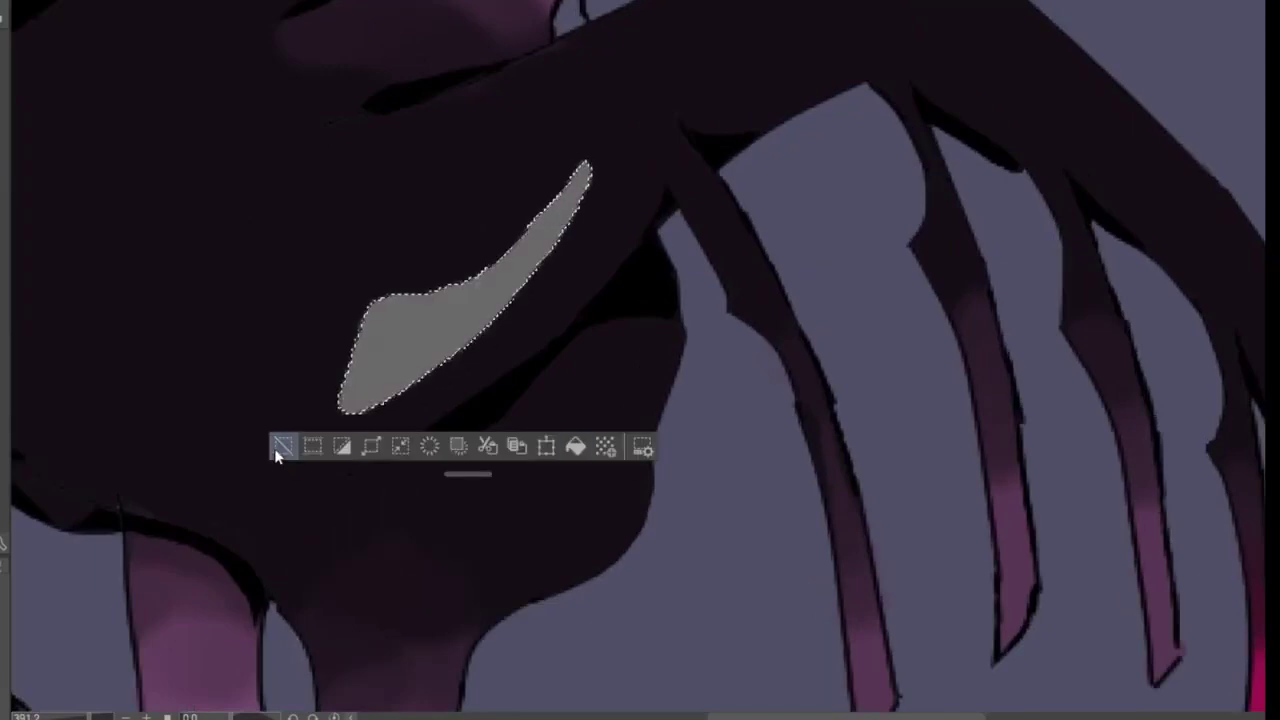
- Fill a thin curved grey highlight along the inner bend of the neck
scroll(500, 380, up, 3)
mouse_move(428, 91)
mouse_down()
mouse_move(446, 180)
mouse_move(415, 272)
mouse_move(495, 85)
mouse_up()
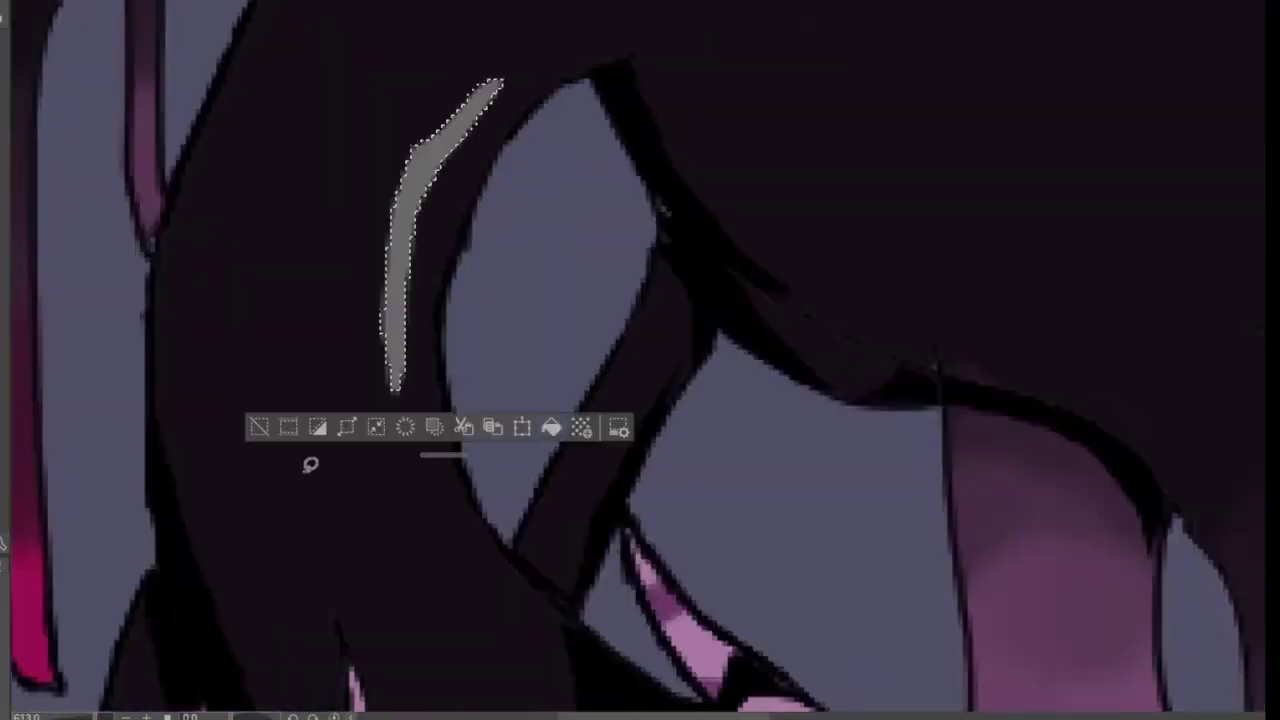
scroll(309, 463, down, 3)
- Fill an arched grey highlight along the upper edge of the back between the wings
scroll(400, 250, up, 3)
drag(372, 247, 662, 190)
drag(435, 208, 378, 246)
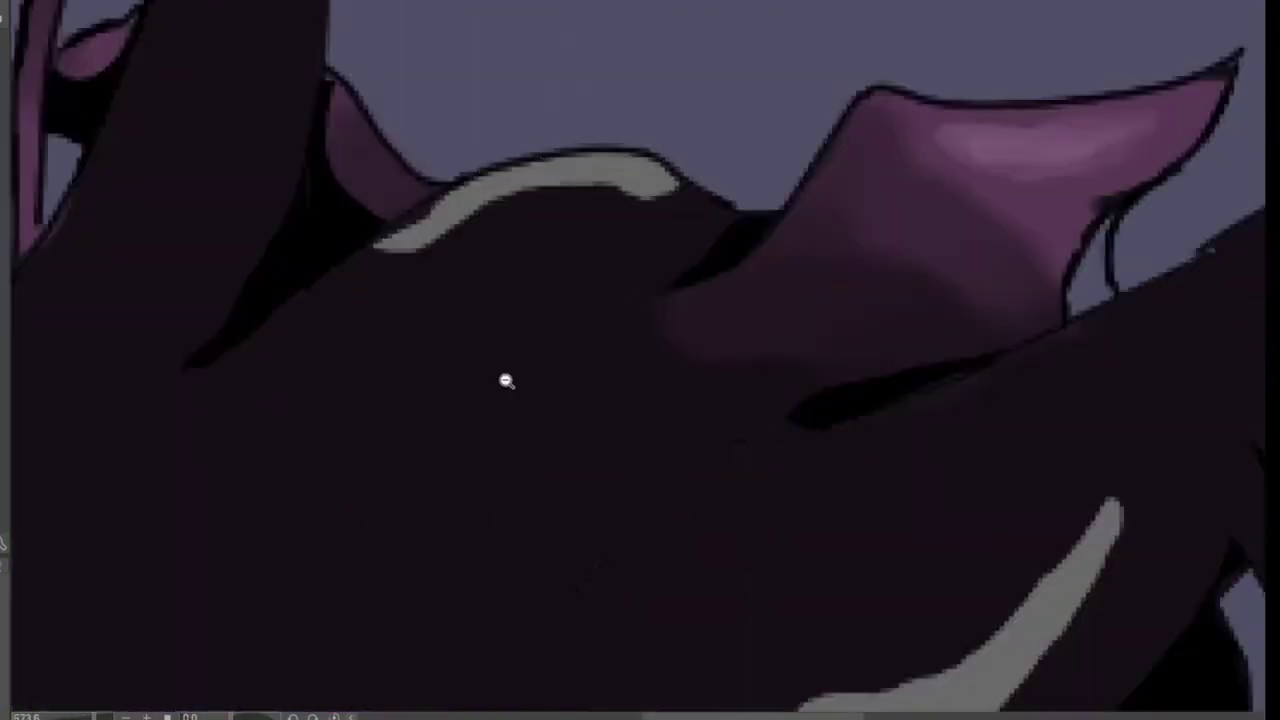
- Fill a narrow grey highlight along the outer edge of the near wing's upper arm
scroll(400, 250, down, 3)
drag(445, 278, 443, 274)
scroll(574, 391, down, 3)
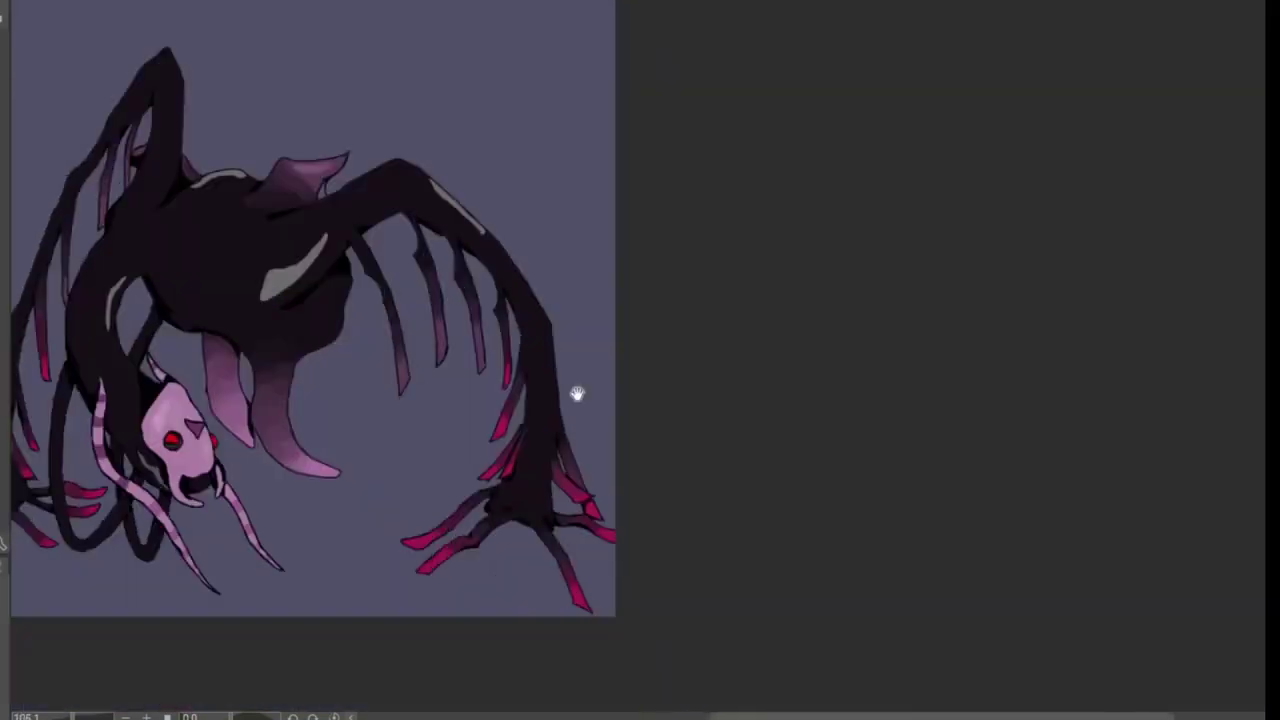
- Blend the grey highlight on the neck's inner bend into the near-black skin
scroll(195, 372, up, 5)
mouse_move(206, 423)
mouse_down()
mouse_move(283, 237)
mouse_move(236, 269)
mouse_move(290, 230)
mouse_up()
drag(200, 439, 209, 446)
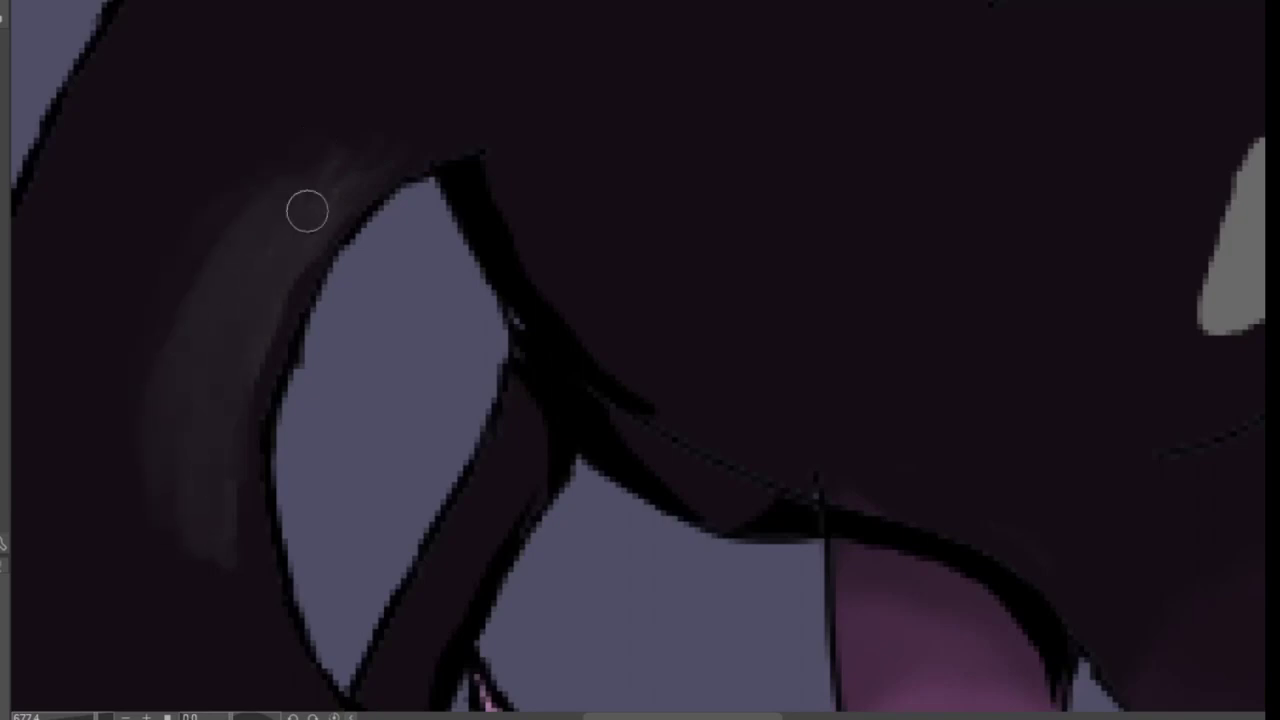
scroll(297, 251, down, 2)
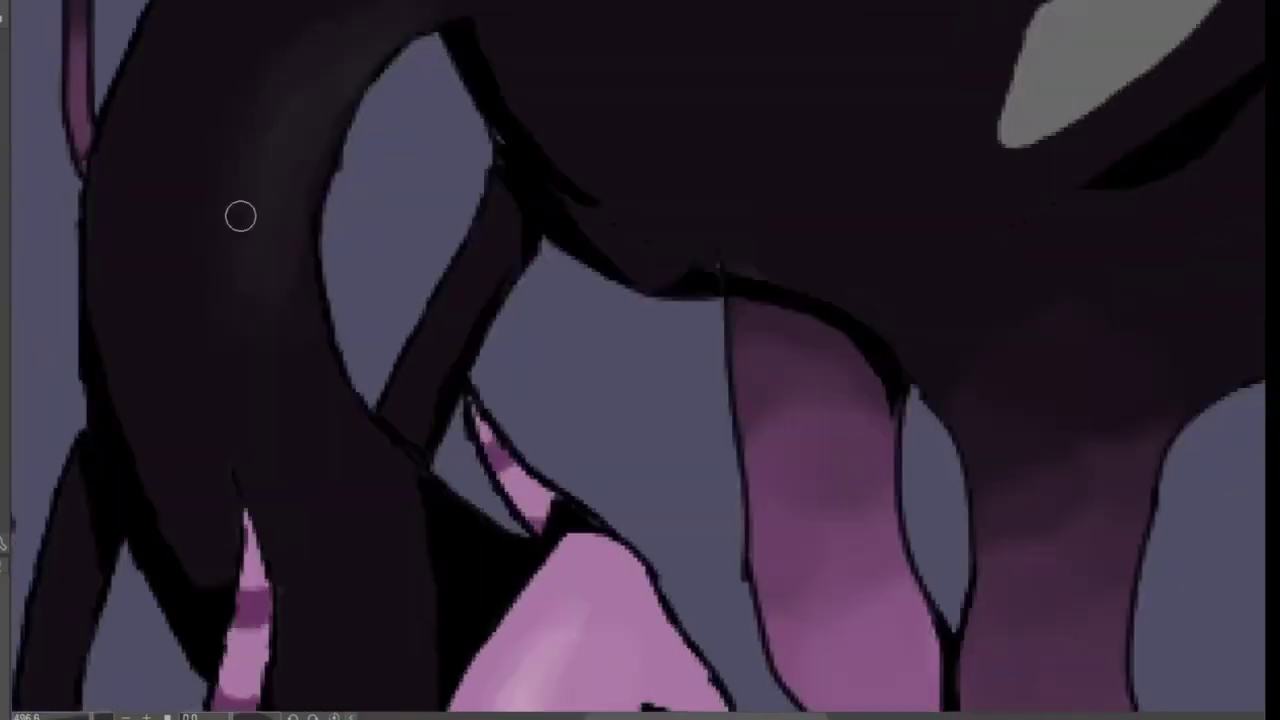
scroll(241, 216, down, 7)
- Smudge the grey highlight below the near wing's shoulder into a soft, broad sheen on the body
scroll(375, 171, up, 4)
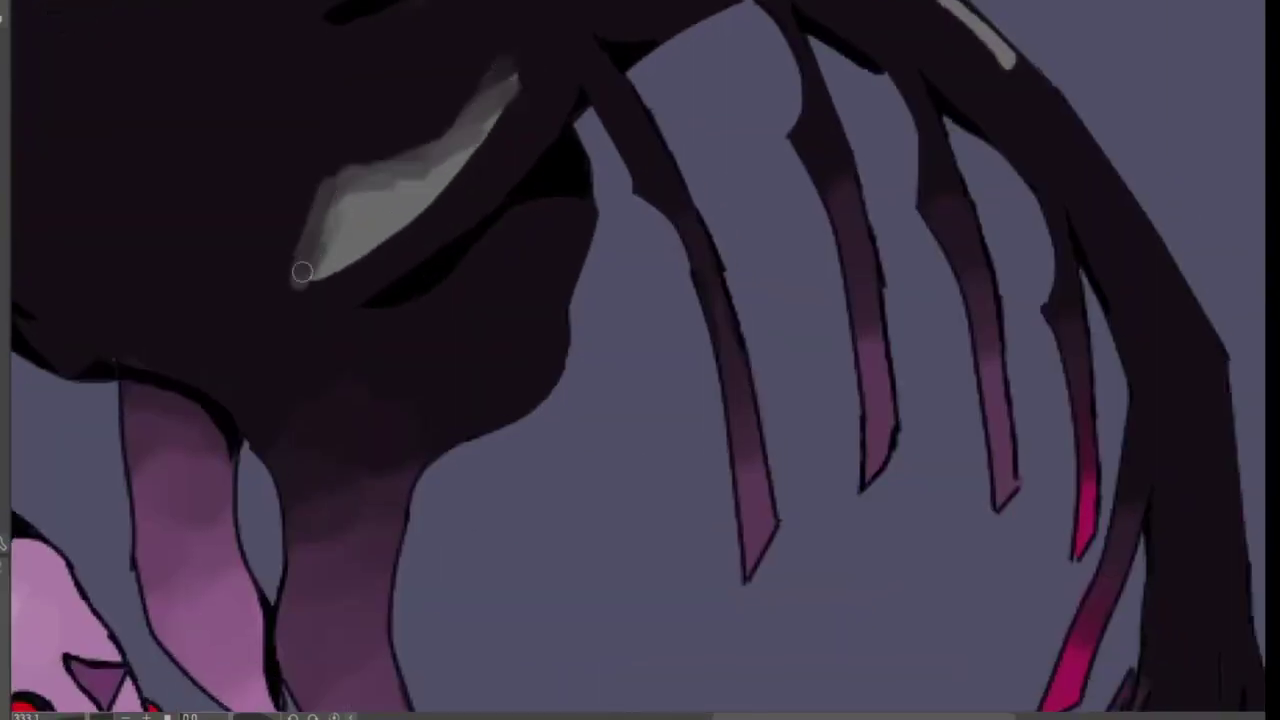
mouse_move(302, 272)
mouse_down()
mouse_move(493, 134)
mouse_move(321, 193)
mouse_move(305, 248)
mouse_move(502, 145)
mouse_up()
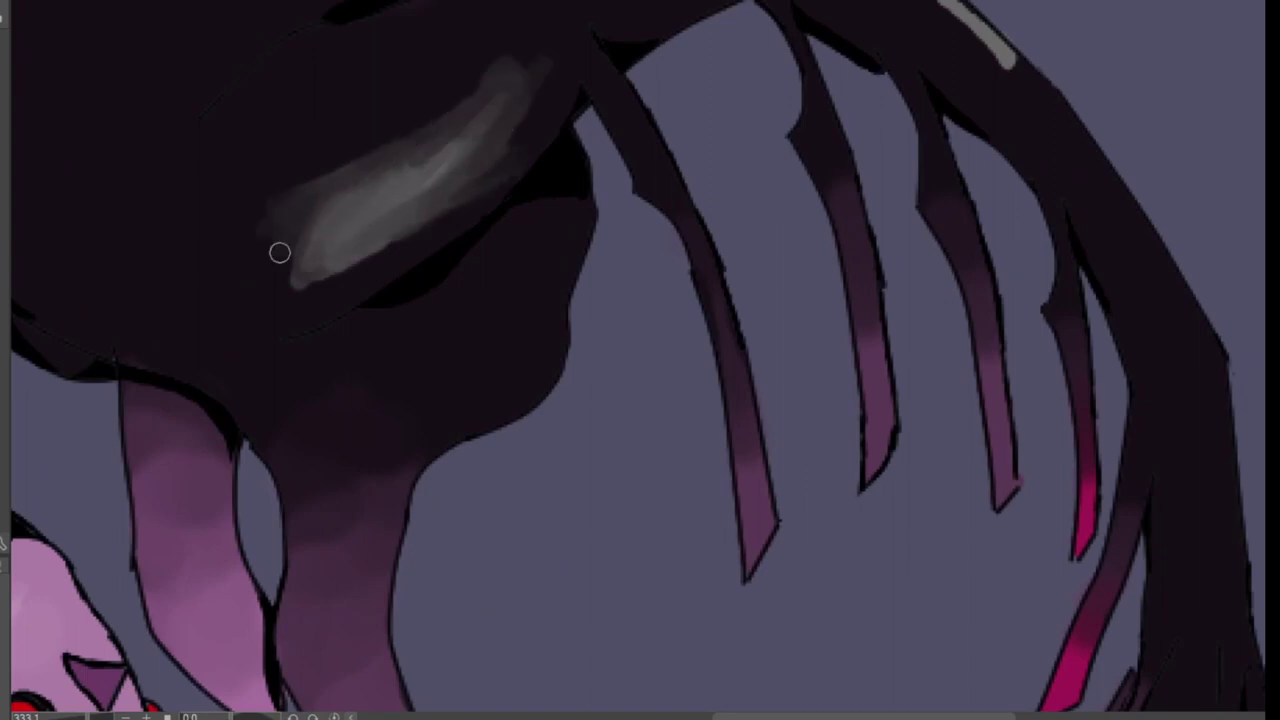
mouse_move(412, 176)
mouse_down()
mouse_move(329, 277)
mouse_move(395, 236)
mouse_up()
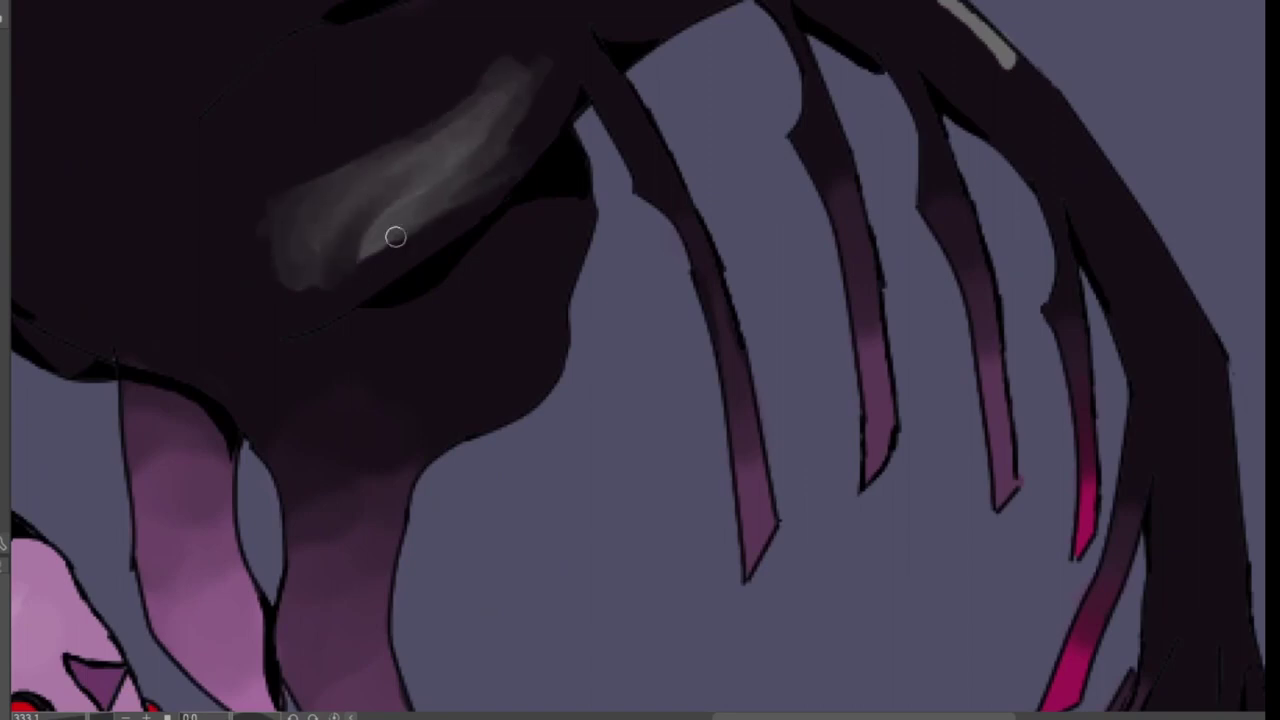
mouse_move(262, 240)
mouse_down()
mouse_move(323, 229)
mouse_move(492, 136)
mouse_move(280, 166)
mouse_move(460, 130)
mouse_up()
scroll(350, 241, down, 5)
- Blend the grey highlights on the upper back and the near wing's upper arm into the dark skin
scroll(466, 114, up, 5)
scroll(257, 137, down, 5)
scroll(529, 343, up, 5)
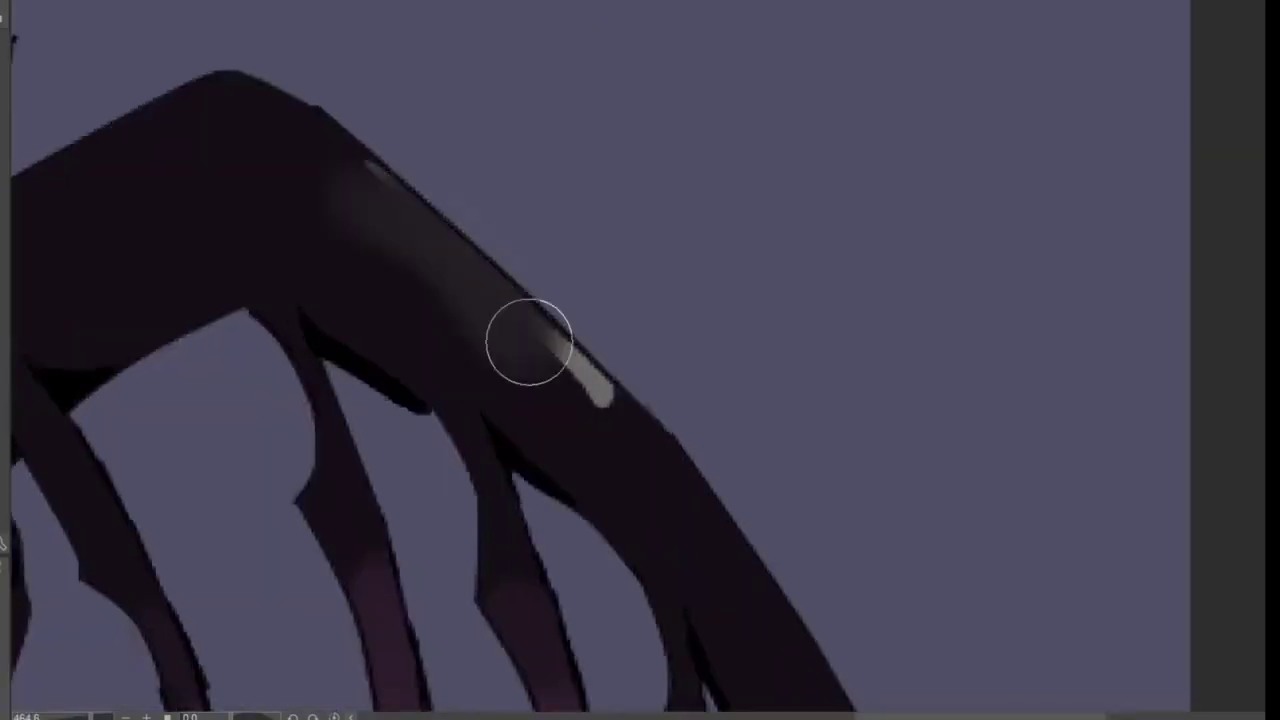
drag(529, 343, 349, 186)
scroll(346, 243, down, 5)
- Fill a grey crescent highlight right against the inner edge of the neck's bend
scroll(346, 243, up, 5)
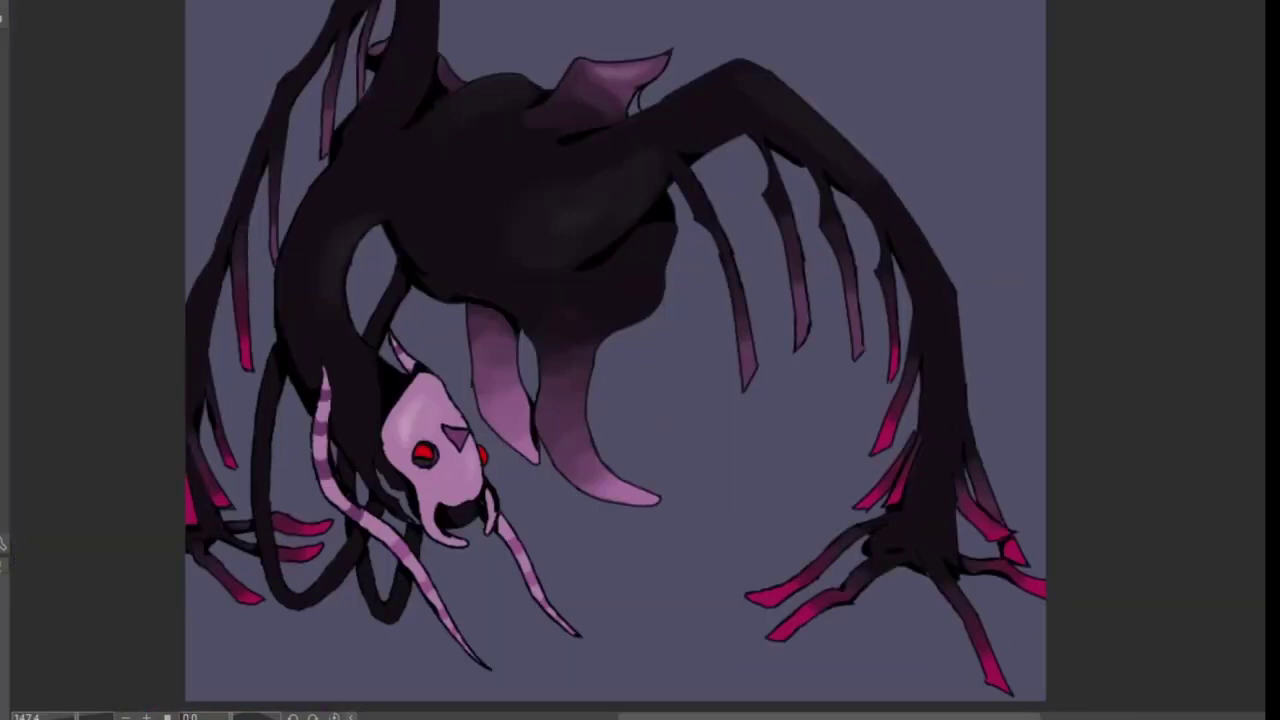
scroll(345, 128, up, 5)
drag(357, 143, 287, 410)
drag(296, 308, 298, 300)
scroll(366, 349, down, 5)
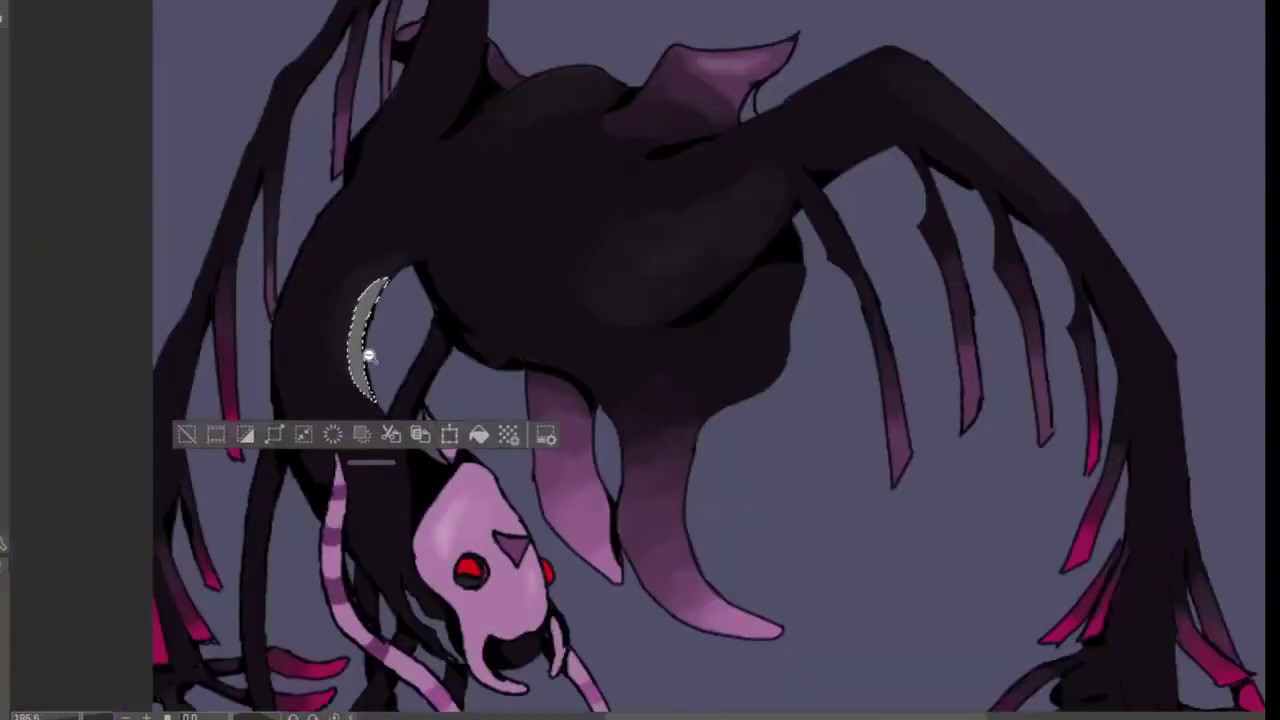
- Fill a rounded grey highlight on the near wing's lower limb above the foot
scroll(574, 349, up, 10)
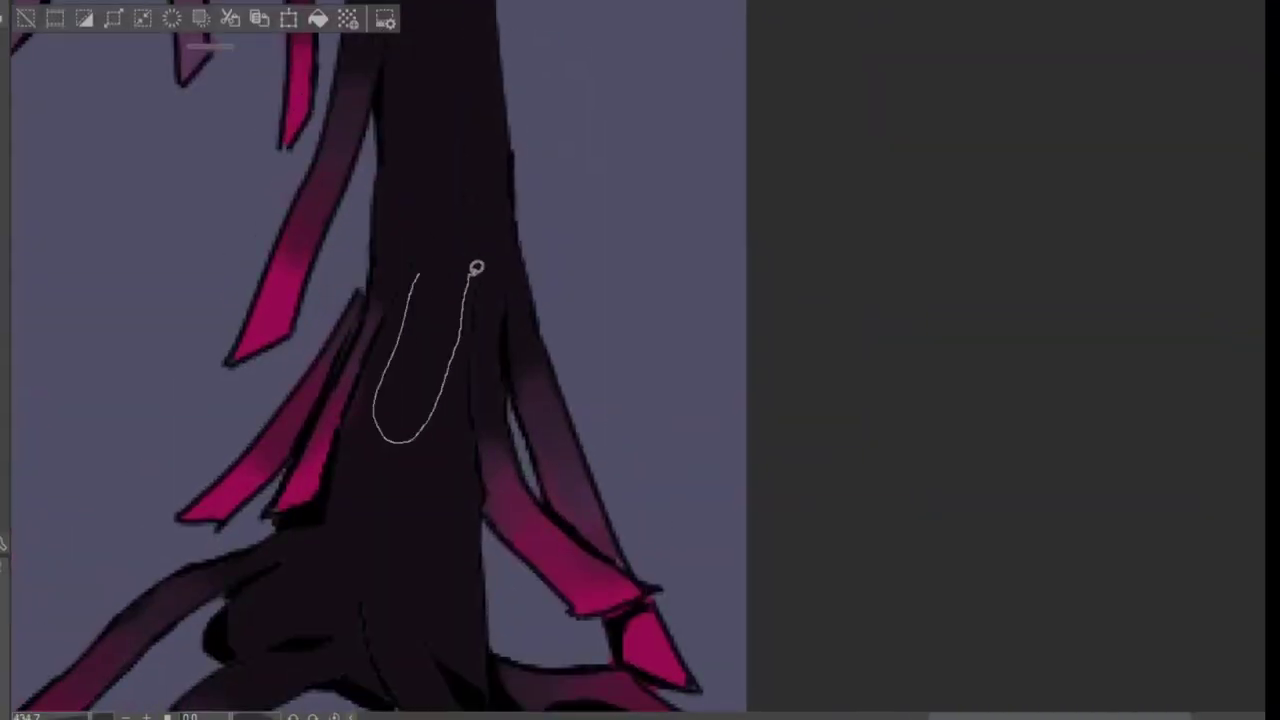
drag(476, 268, 425, 276)
scroll(257, 283, down, 6)
- Fill a thin grey highlight along the outer edge of the far wing's peak and clear the selection
scroll(451, 303, up, 8)
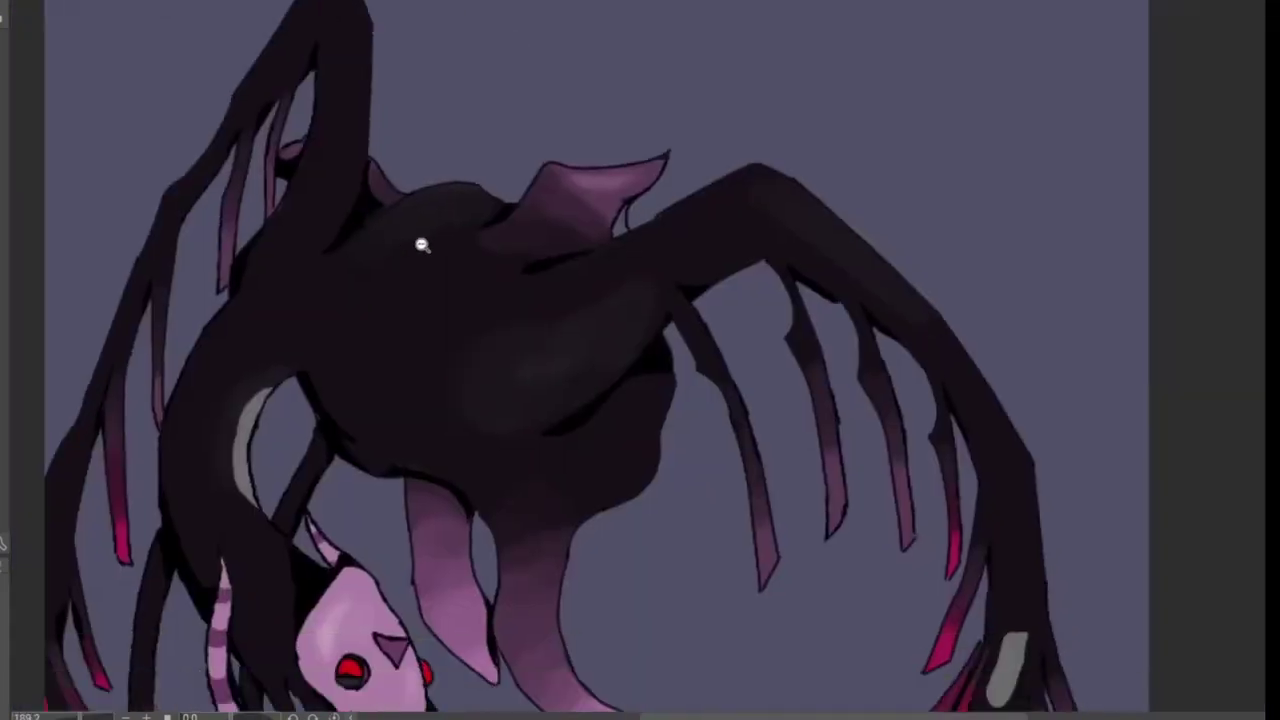
scroll(421, 245, down, 3)
scroll(394, 277, up, 6)
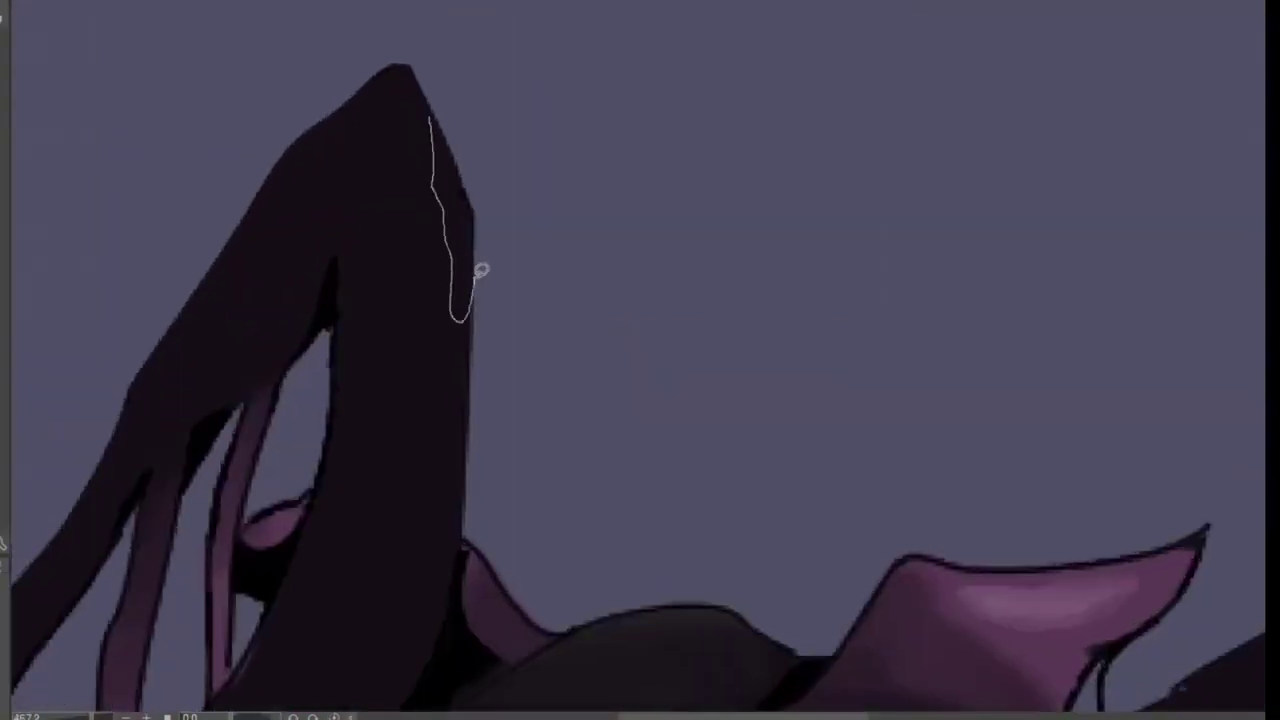
drag(481, 270, 470, 232)
key(ctrl+d)
- Blend the grey crescent highlight on the neck into the surrounding dark skin
scroll(306, 177, up, 5)
mouse_move(306, 177)
mouse_down()
mouse_move(271, 350)
mouse_move(203, 377)
mouse_move(340, 217)
mouse_up()
scroll(534, 83, down, 4)
- Smudge the grey highlight on the near wing's lower limb into a faint sheen
scroll(400, 268, up, 6)
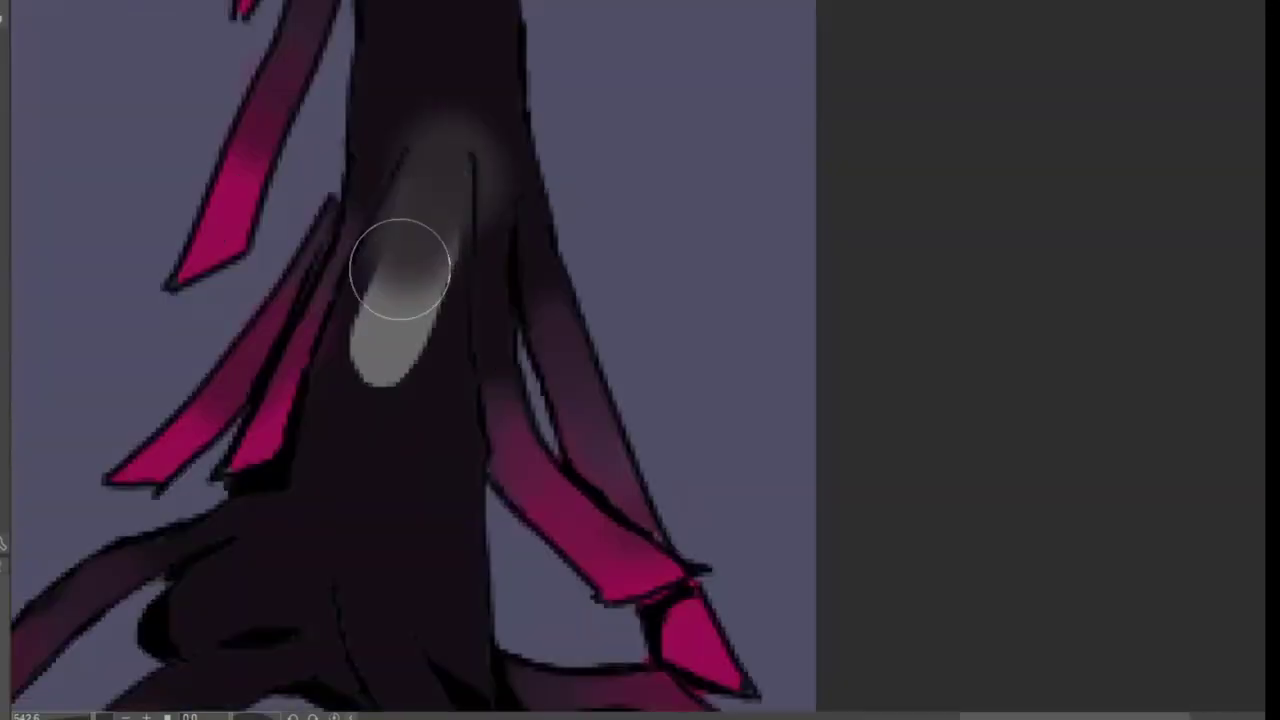
mouse_move(400, 268)
mouse_down()
mouse_move(437, 134)
mouse_move(417, 357)
mouse_up()
scroll(413, 272, down, 2)
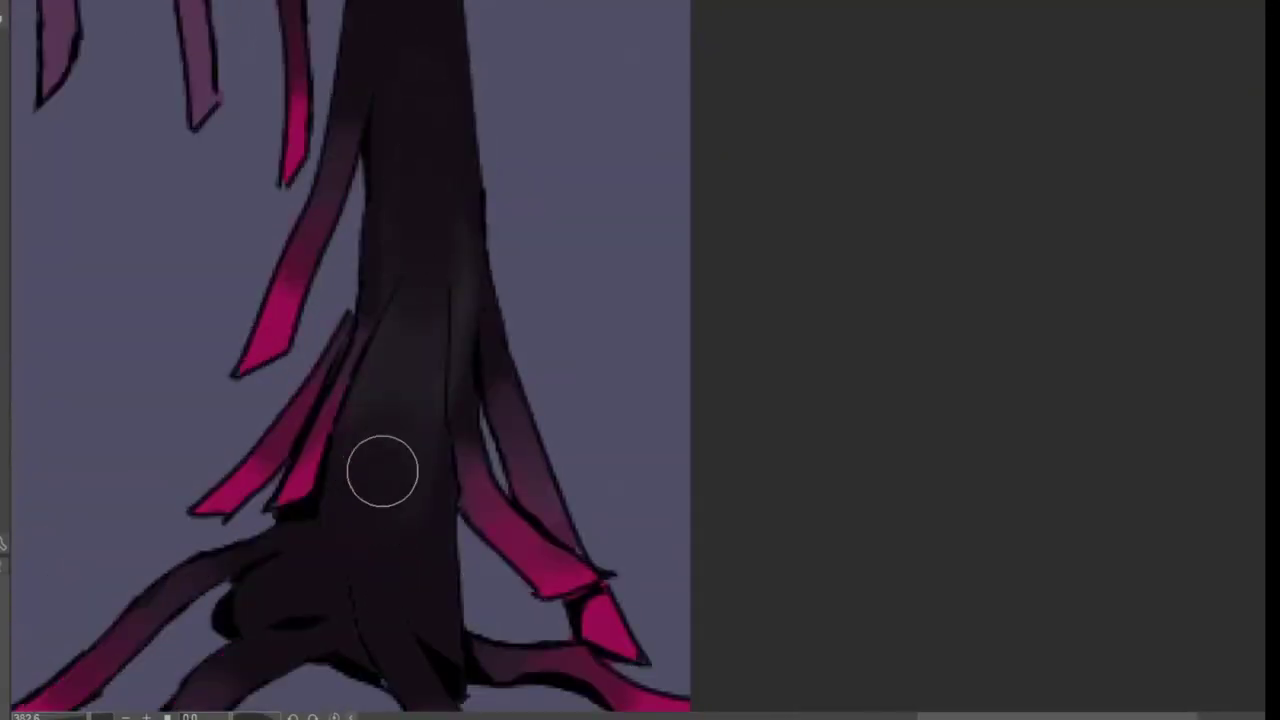
- Blend the far wing's highlight, then brush a faint grey edge highlight inside a narrow selection at its peak and deselect
scroll(406, 349, down, 3)
scroll(504, 379, up, 4)
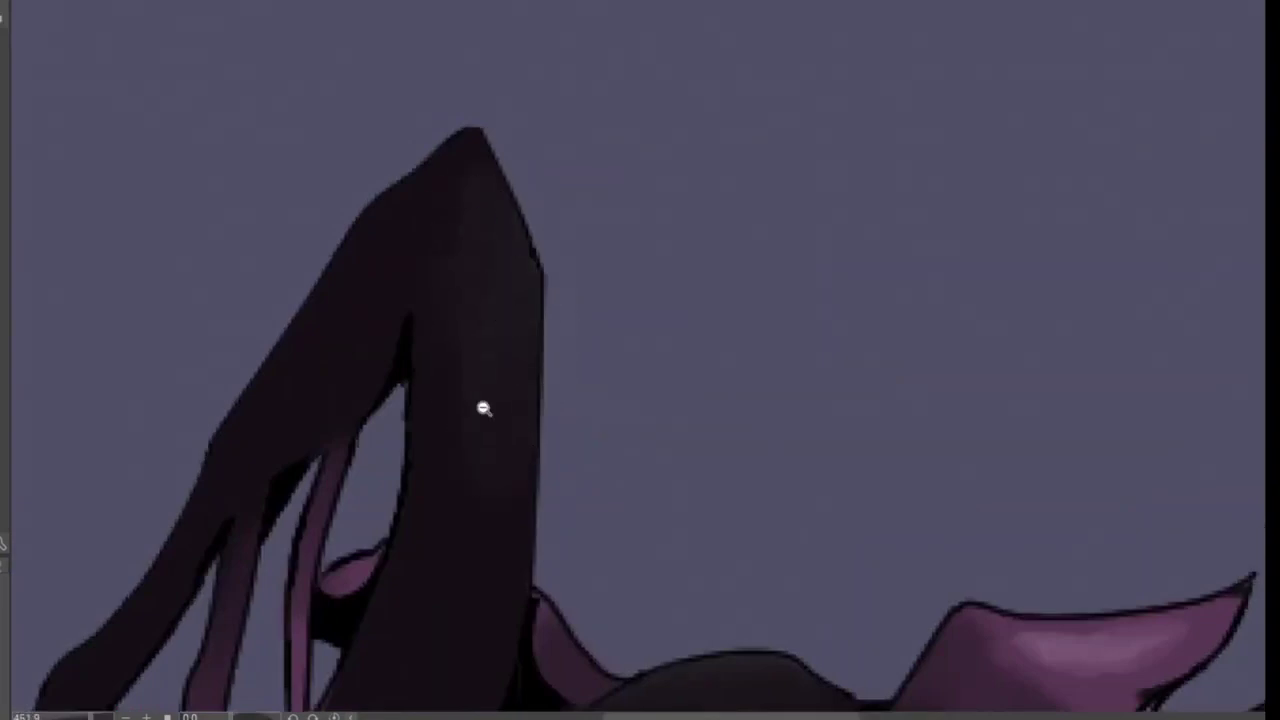
scroll(483, 408, up, 2)
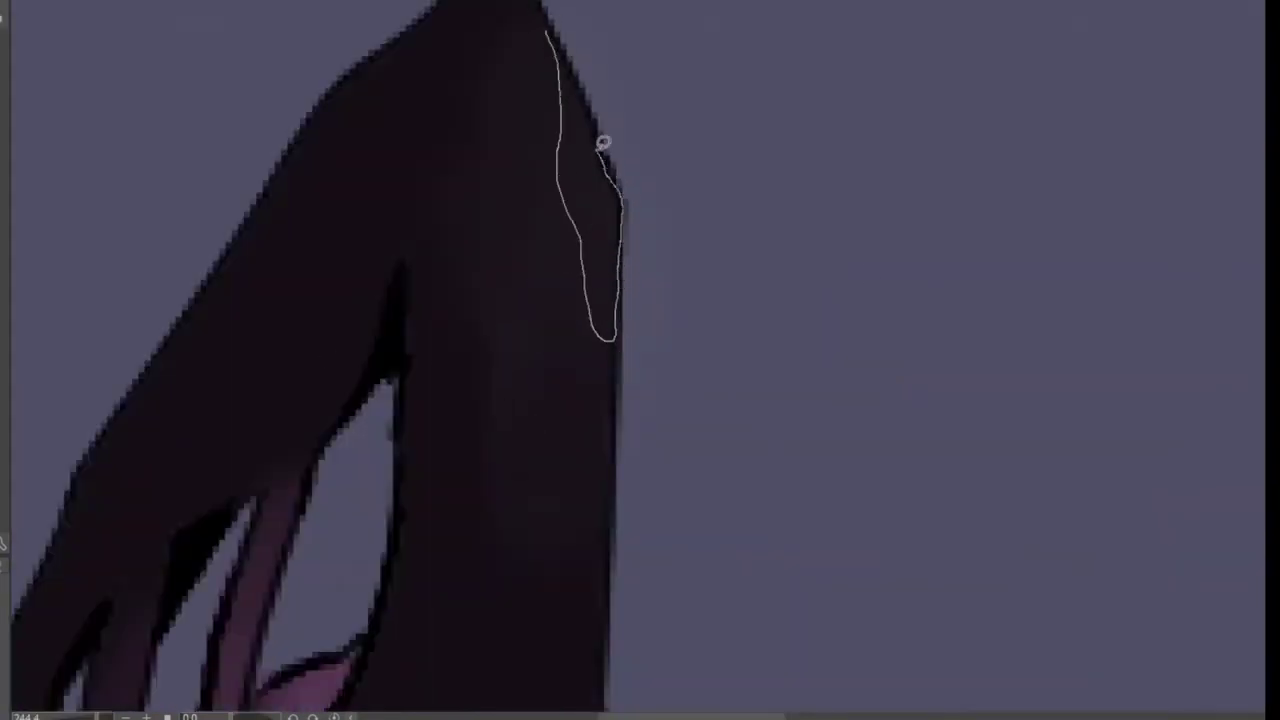
drag(603, 142, 548, 42)
mouse_move(590, 250)
mouse_down()
mouse_move(571, 94)
mouse_move(590, 300)
mouse_up()
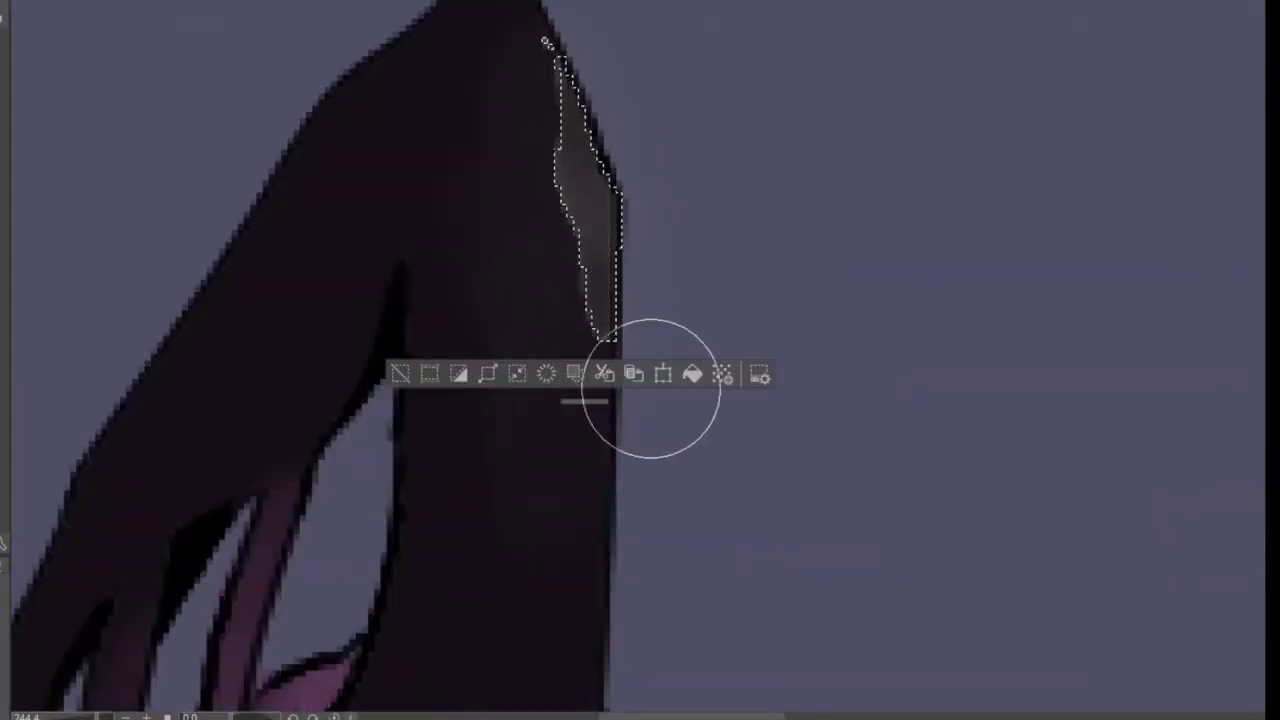
key(ctrl+d)
scroll(509, 48, down, 5)
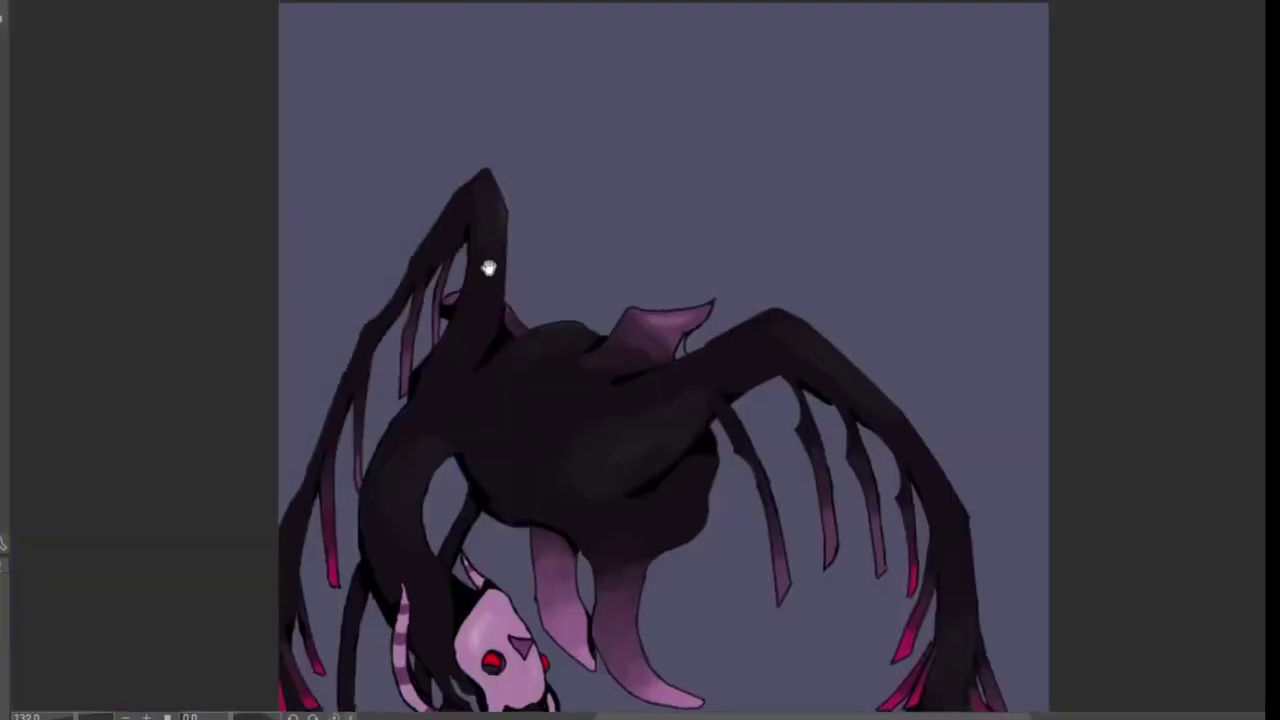
- Shade the far mandible with a dark purple gradient fading from its base toward the pink tip
scroll(451, 540, up, 5)
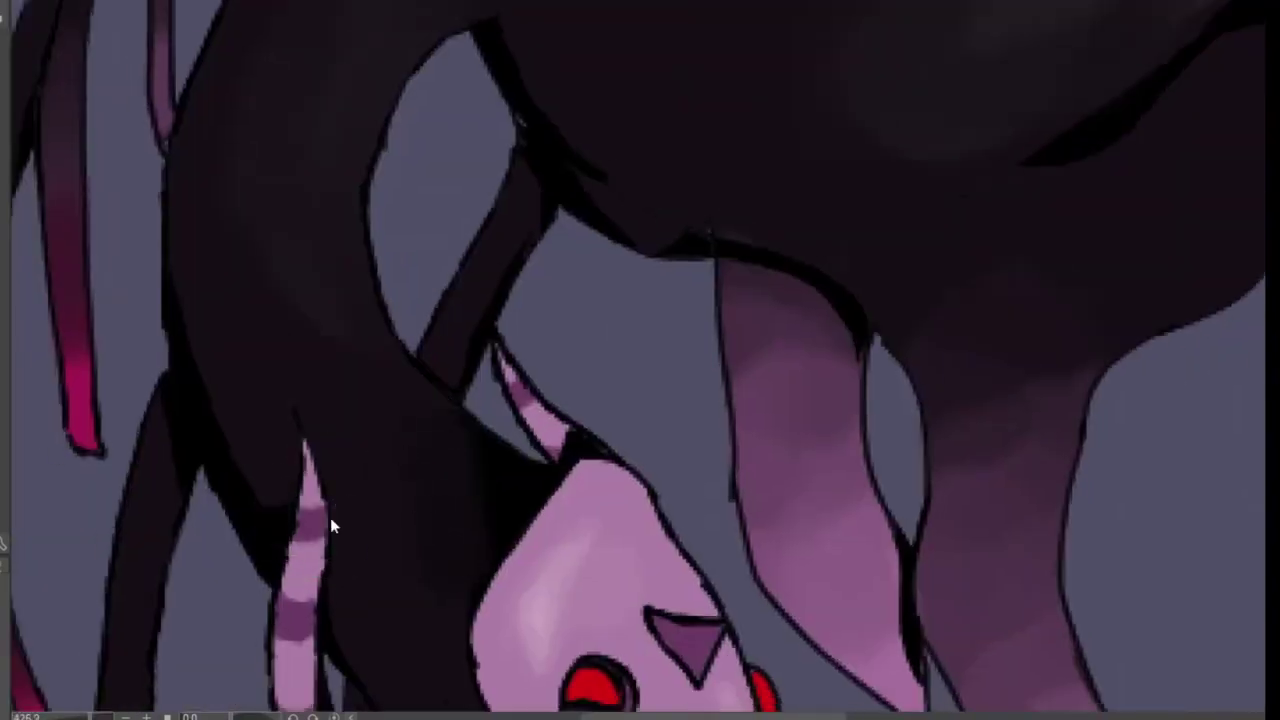
scroll(366, 460, down, 3)
scroll(603, 394, up, 5)
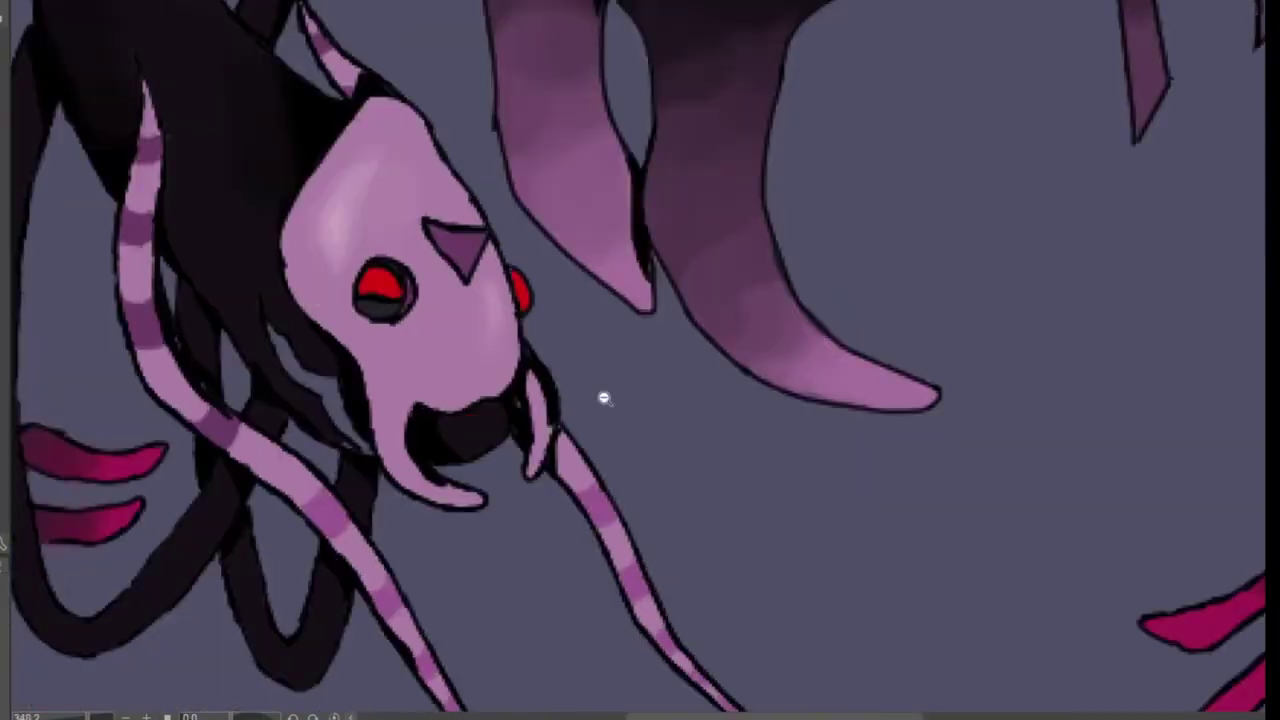
scroll(455, 430, up, 2)
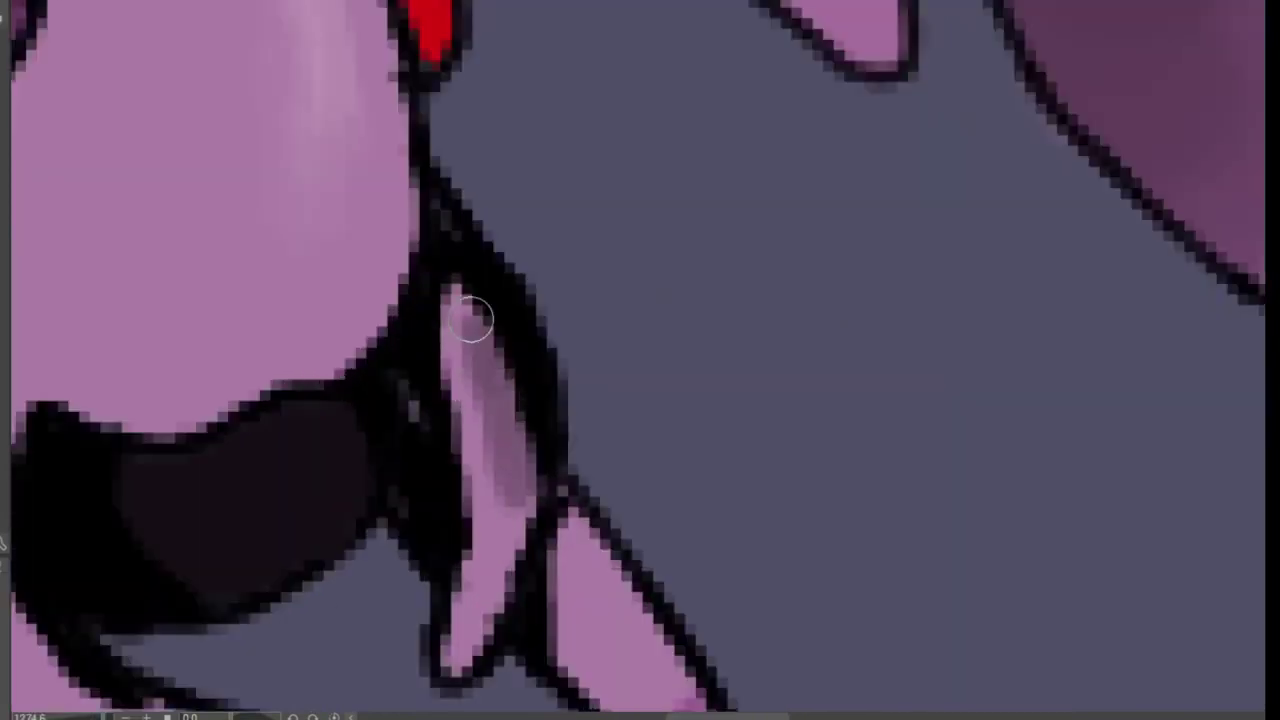
mouse_move(471, 314)
mouse_down()
mouse_move(517, 451)
mouse_move(491, 417)
mouse_up()
scroll(491, 417, up, 1)
scroll(496, 445, down, 1)
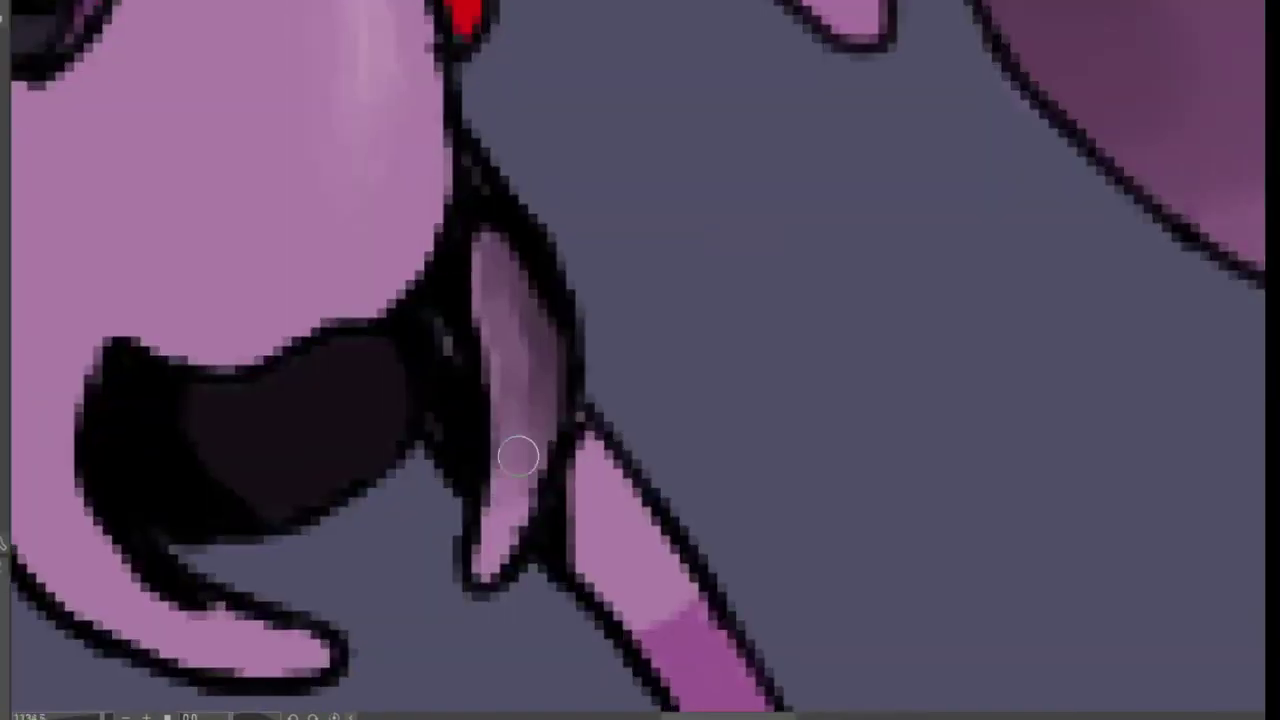
drag(480, 280, 537, 430)
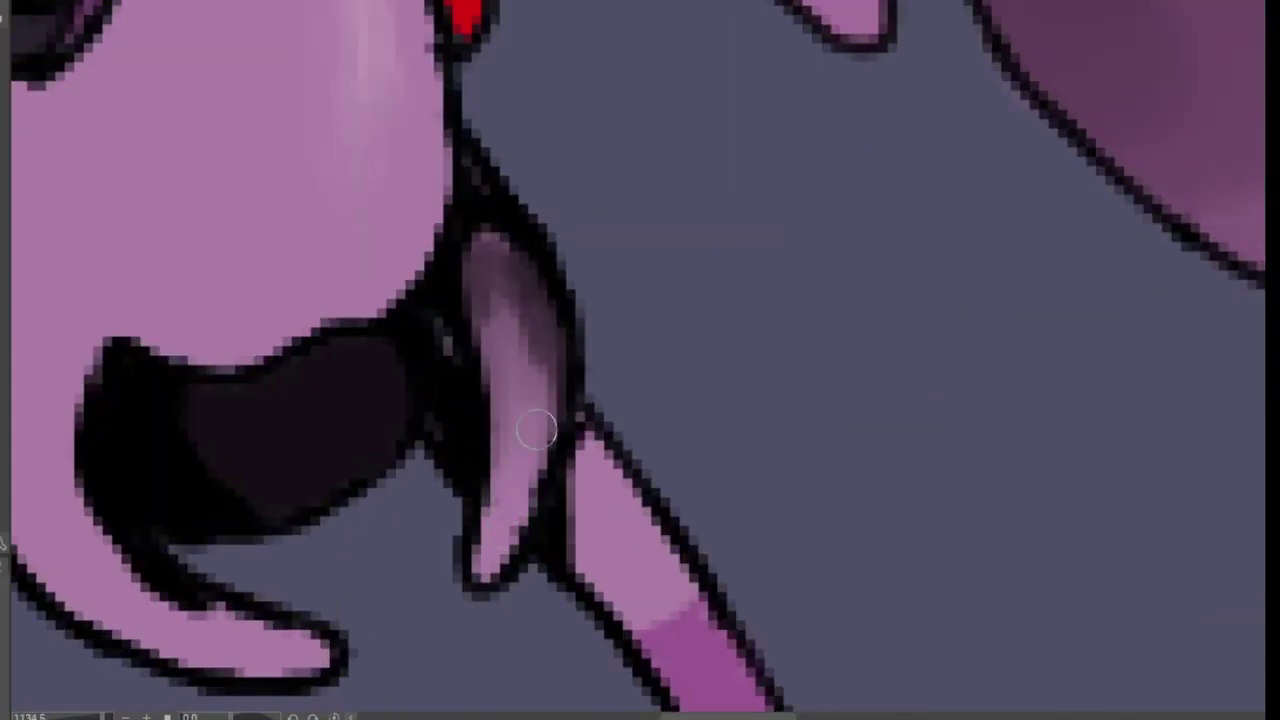
scroll(392, 450, down, 1)
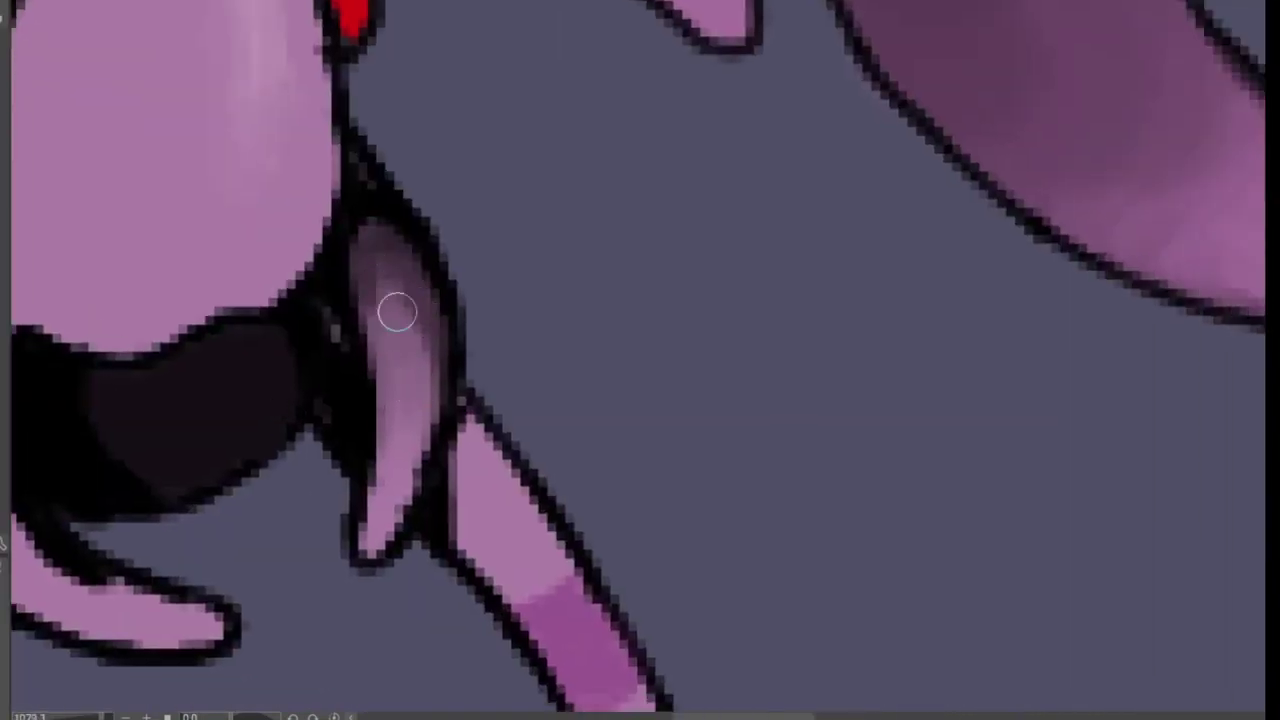
- Shade the near mandible's inner curve with dark purple that fades softly into the pink
scroll(397, 313, down, 3)
scroll(225, 448, up, 5)
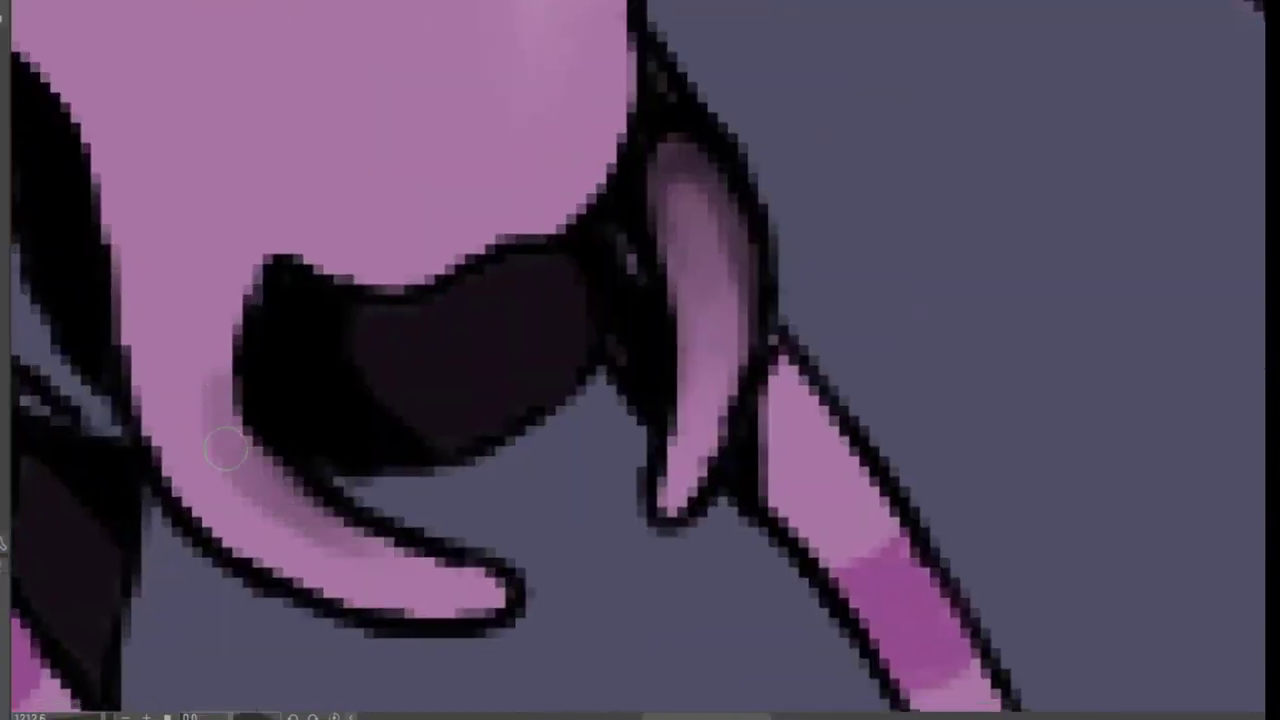
drag(225, 450, 212, 263)
drag(300, 517, 214, 279)
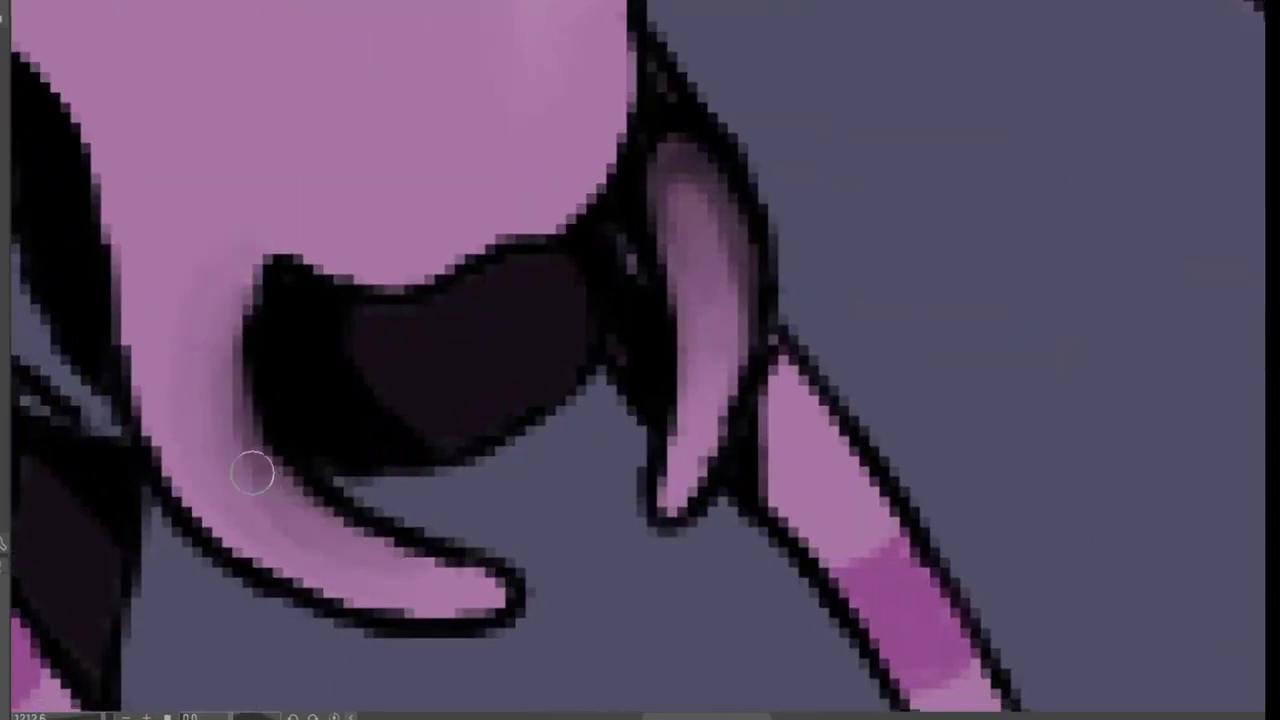
drag(276, 512, 204, 302)
scroll(398, 594, down, 5)
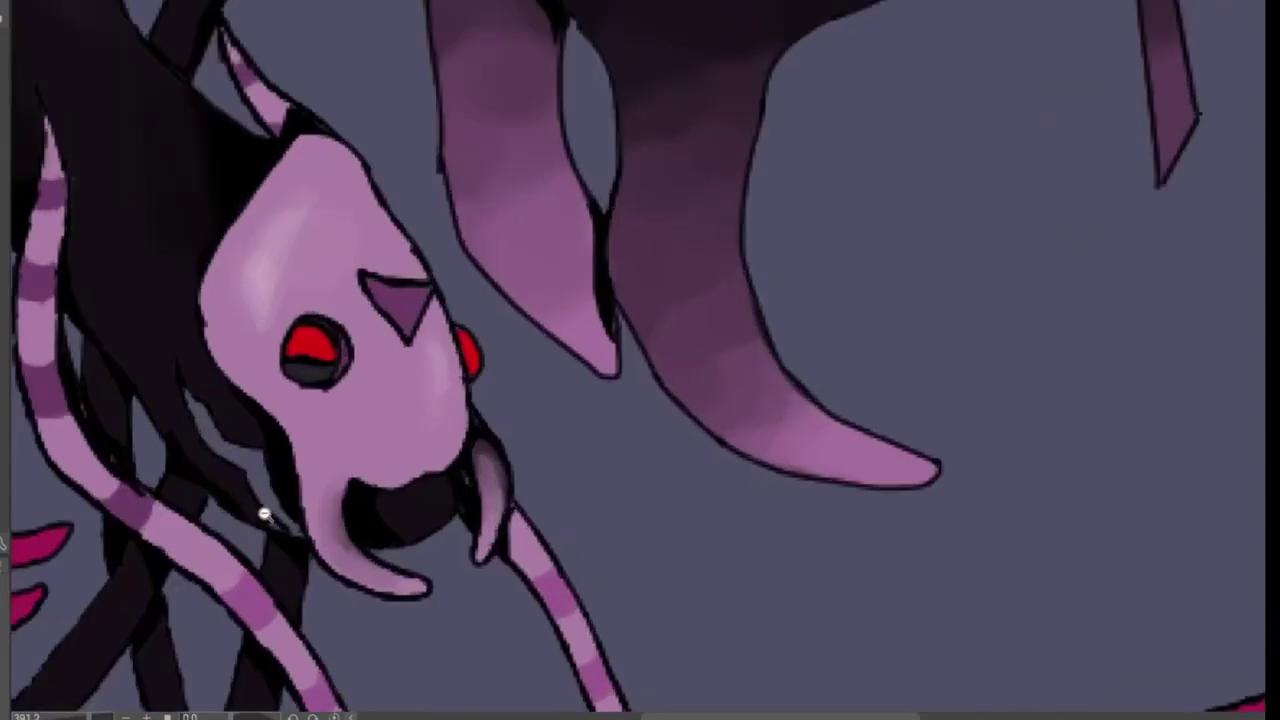
- Fill a curved black overlap shadow across the top of the far hind leg beneath the belly, and deselect
drag(257, 514, 371, 346)
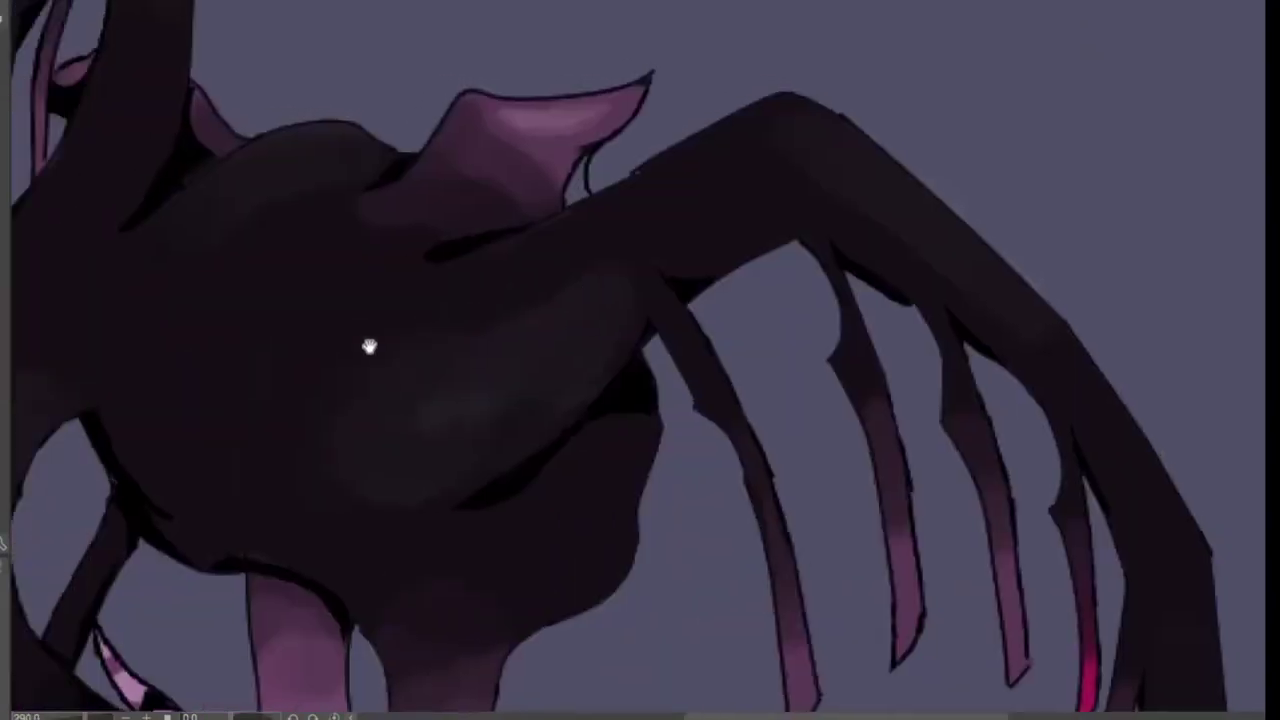
scroll(500, 297, down, 3)
scroll(509, 334, up, 5)
scroll(513, 292, up, 2)
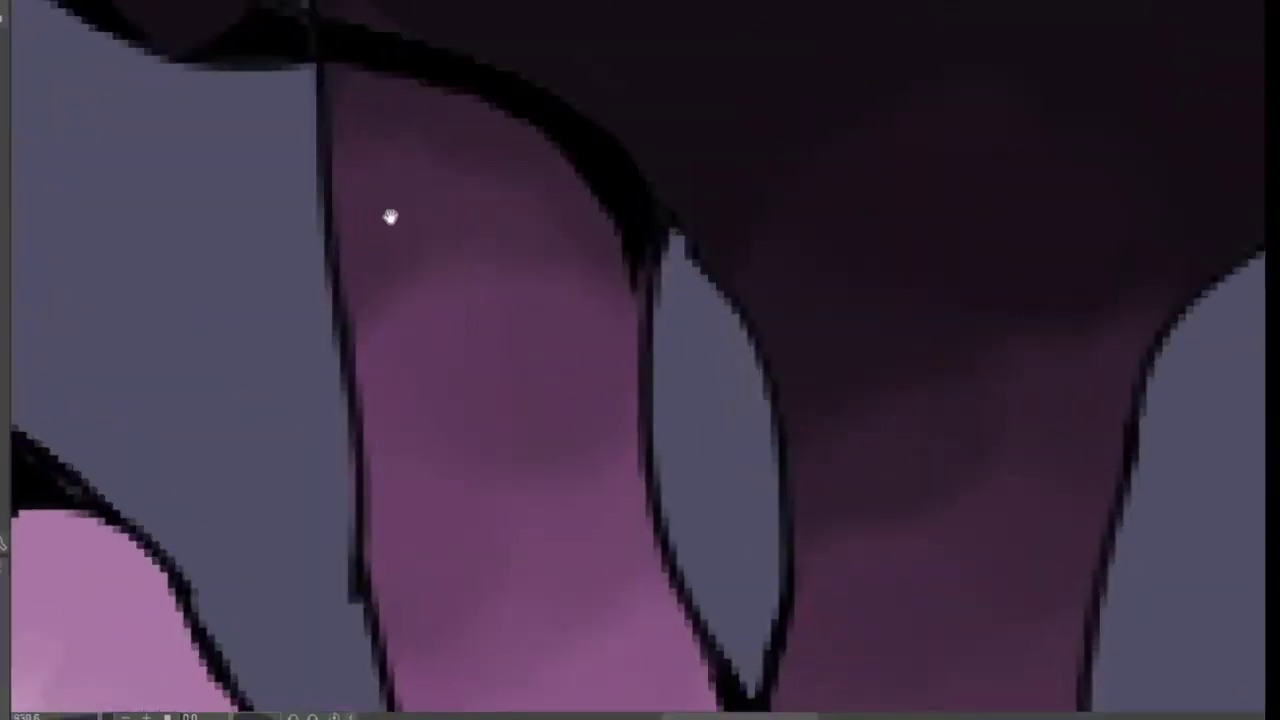
scroll(391, 211, up, 2)
drag(233, 128, 543, 382)
drag(254, 34, 245, 36)
key(alt+BackSpace)
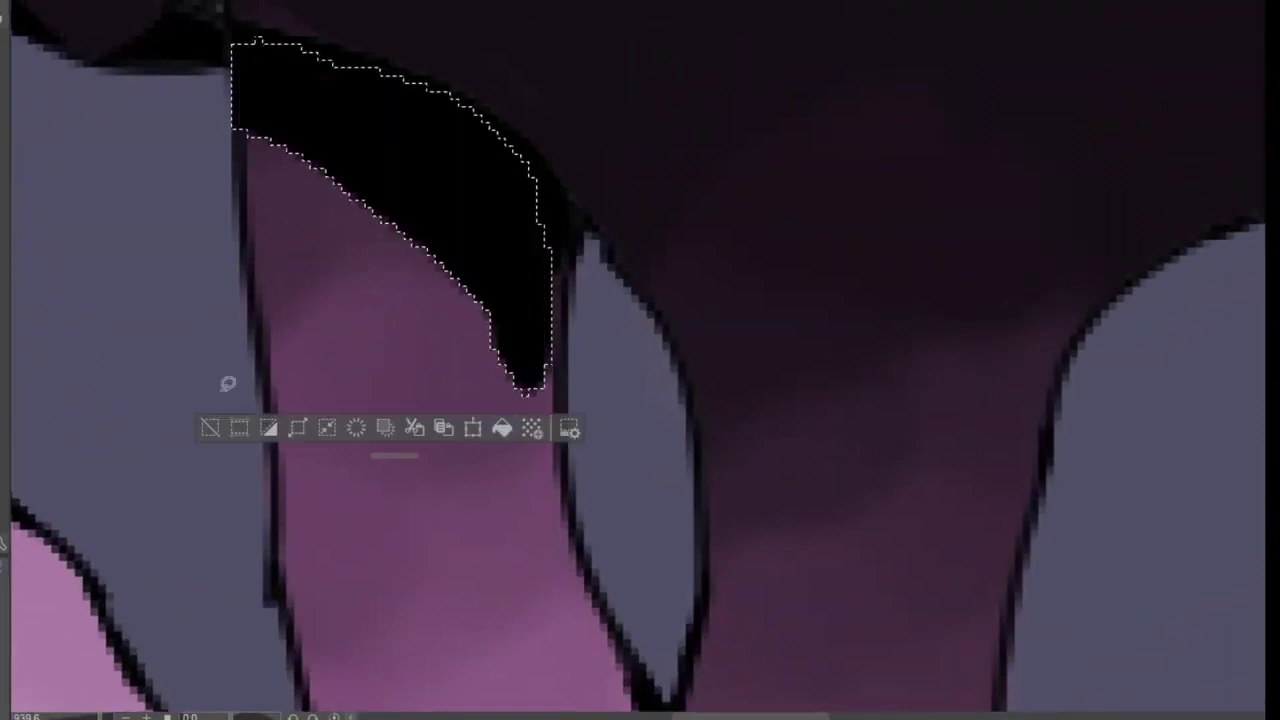
key(ctrl+d)
- Blend the lower edge of the far hind leg's black shadow into the purple skin
mouse_move(292, 190)
mouse_down()
mouse_move(334, 180)
mouse_move(550, 362)
mouse_up()
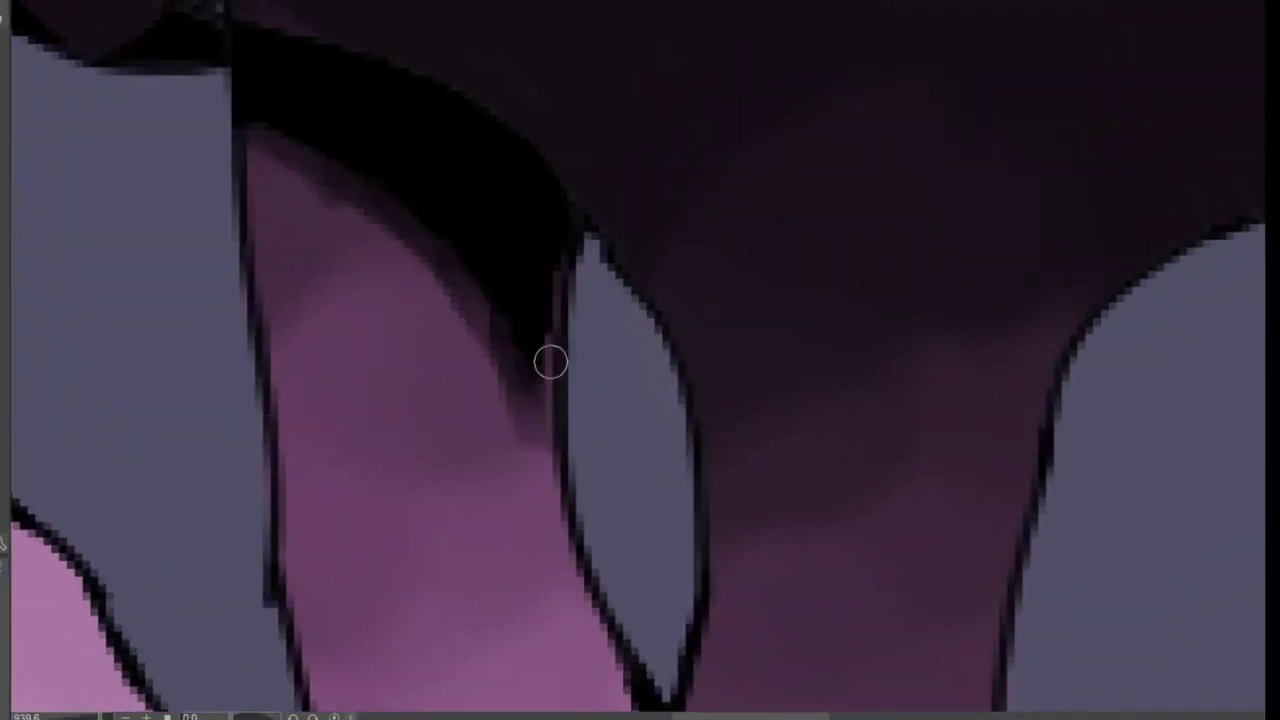
mouse_move(265, 141)
mouse_down()
mouse_move(477, 320)
mouse_move(422, 221)
mouse_up()
mouse_move(383, 306)
mouse_down()
mouse_move(477, 466)
mouse_move(454, 346)
mouse_move(497, 274)
mouse_up()
mouse_move(266, 176)
mouse_down()
mouse_move(457, 426)
mouse_move(363, 411)
mouse_up()
- Soften the black overlap shadows above the near haunch and beneath the large dorsal fin into the dark body
scroll(520, 537, down, 10)
scroll(563, 242, up, 10)
scroll(563, 242, down, 3)
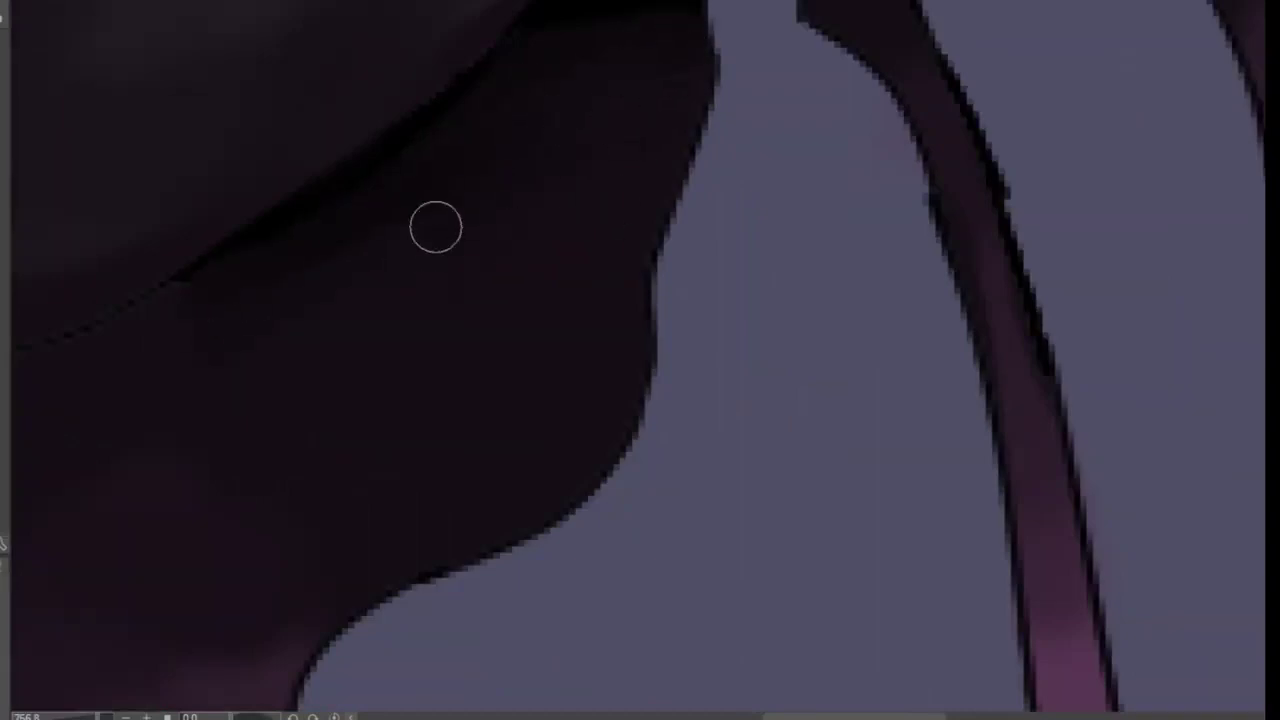
scroll(436, 227, down, 5)
scroll(457, 263, up, 6)
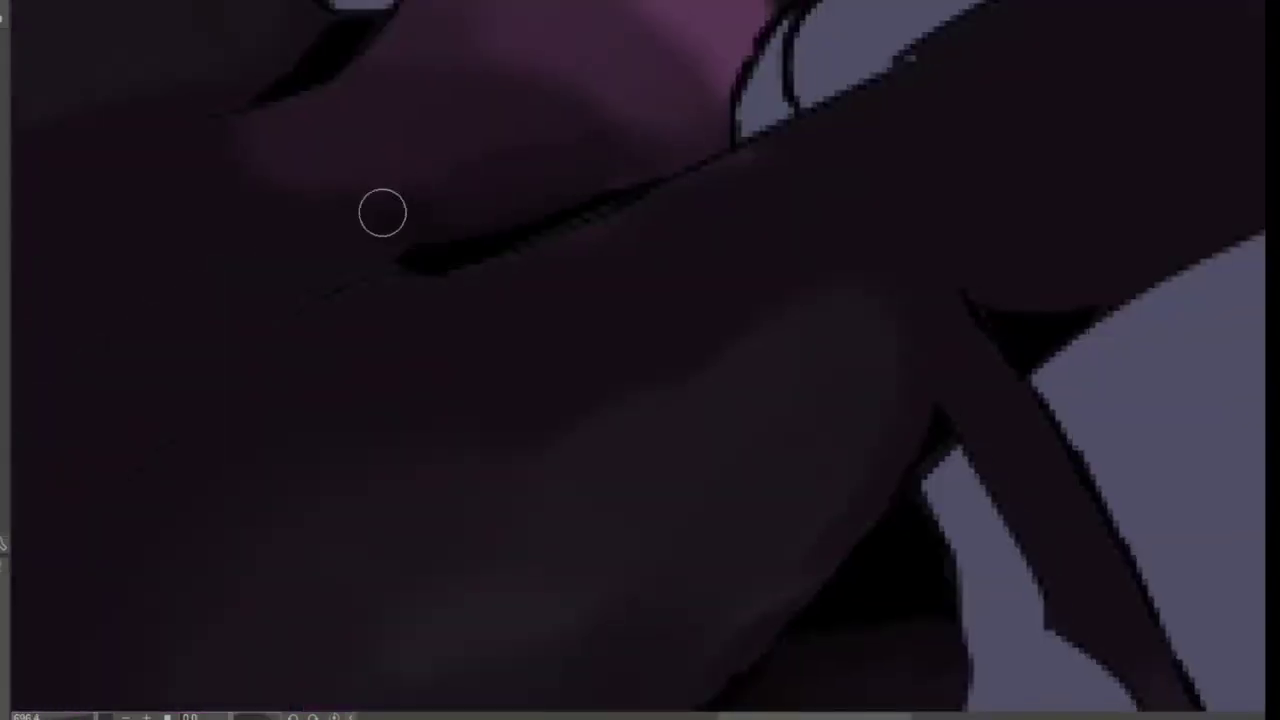
scroll(502, 228, down, 5)
scroll(390, 228, up, 4)
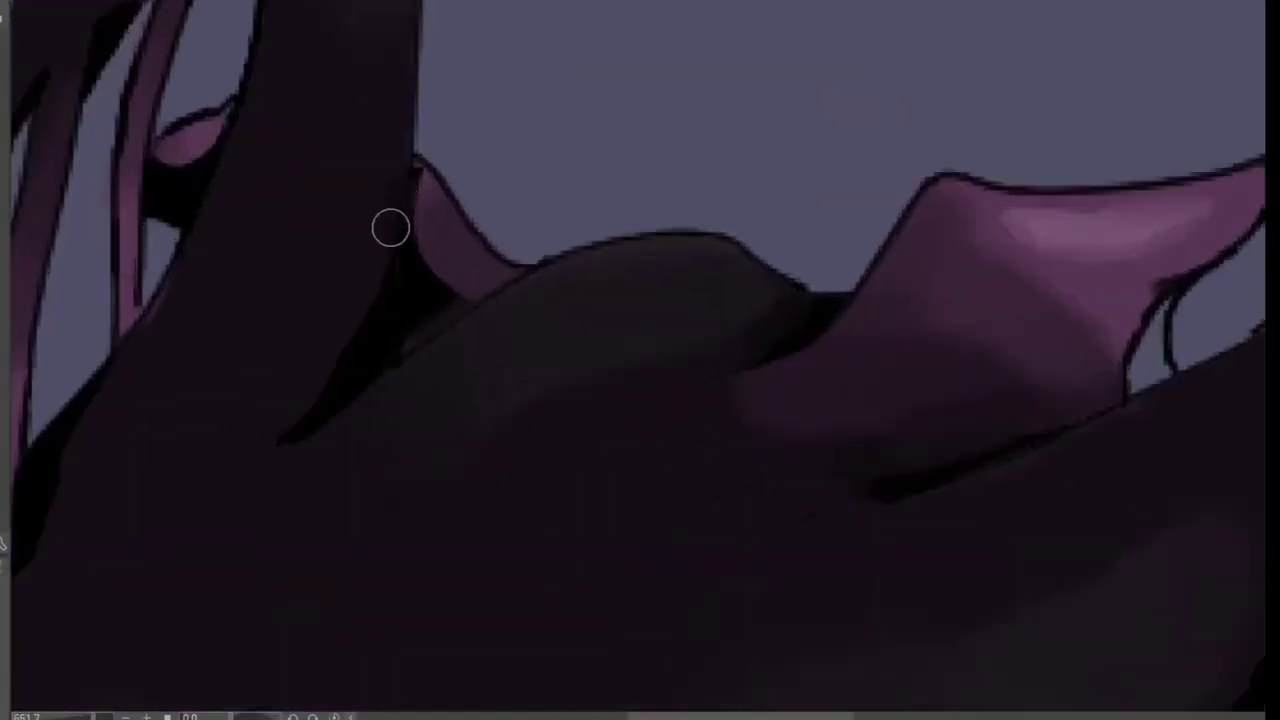
- Blend the black shadows where the far wing meets the back and neck into the surrounding skin
scroll(455, 313, down, 5)
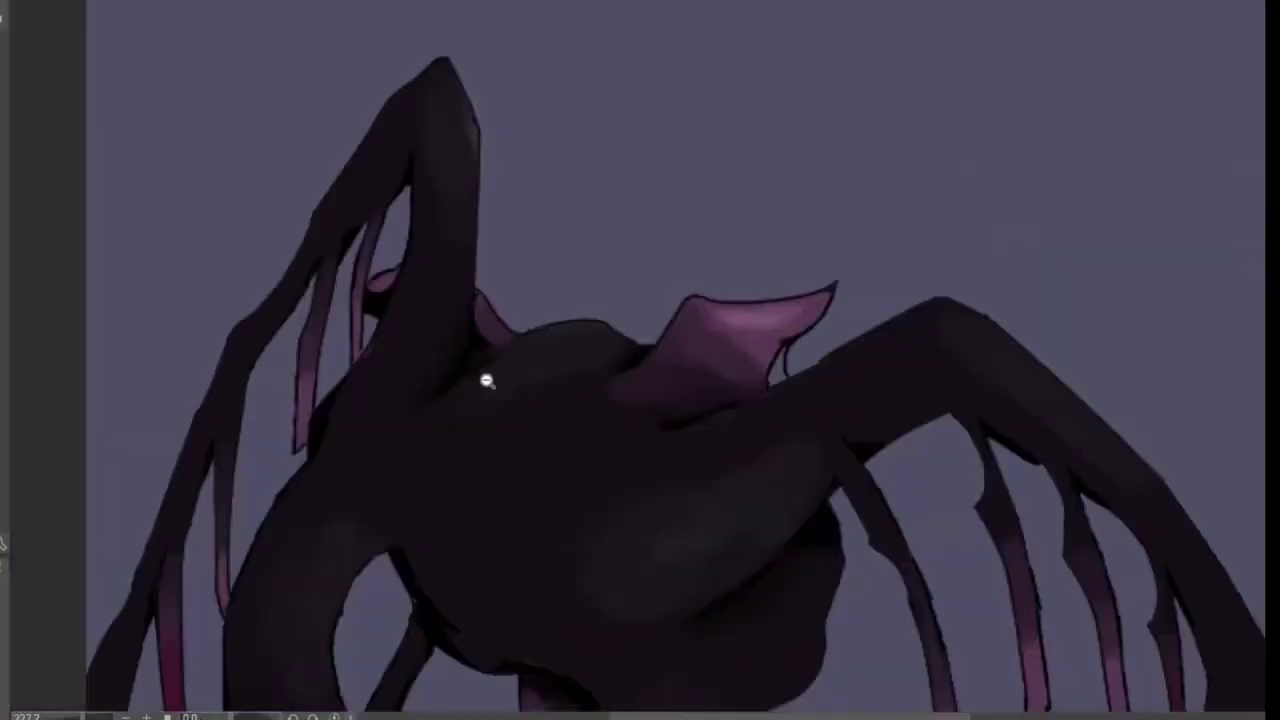
scroll(486, 374, up, 5)
scroll(209, 374, down, 5)
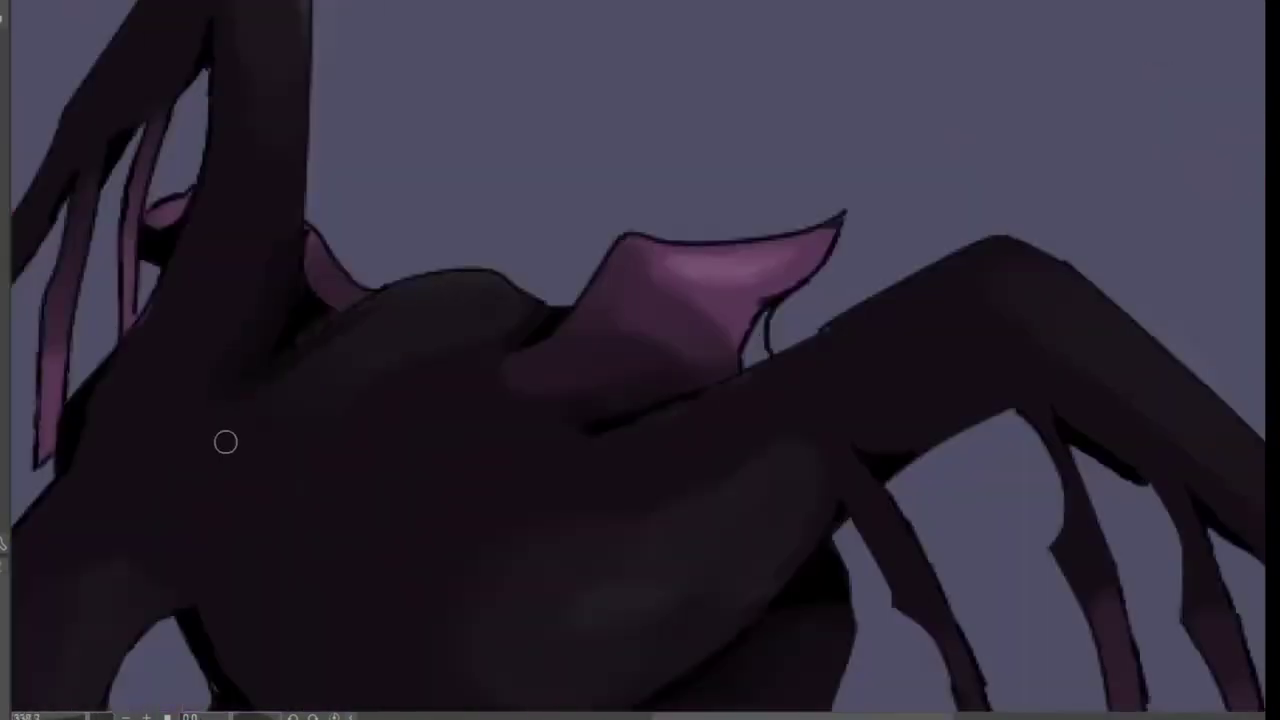
scroll(223, 446, up, 5)
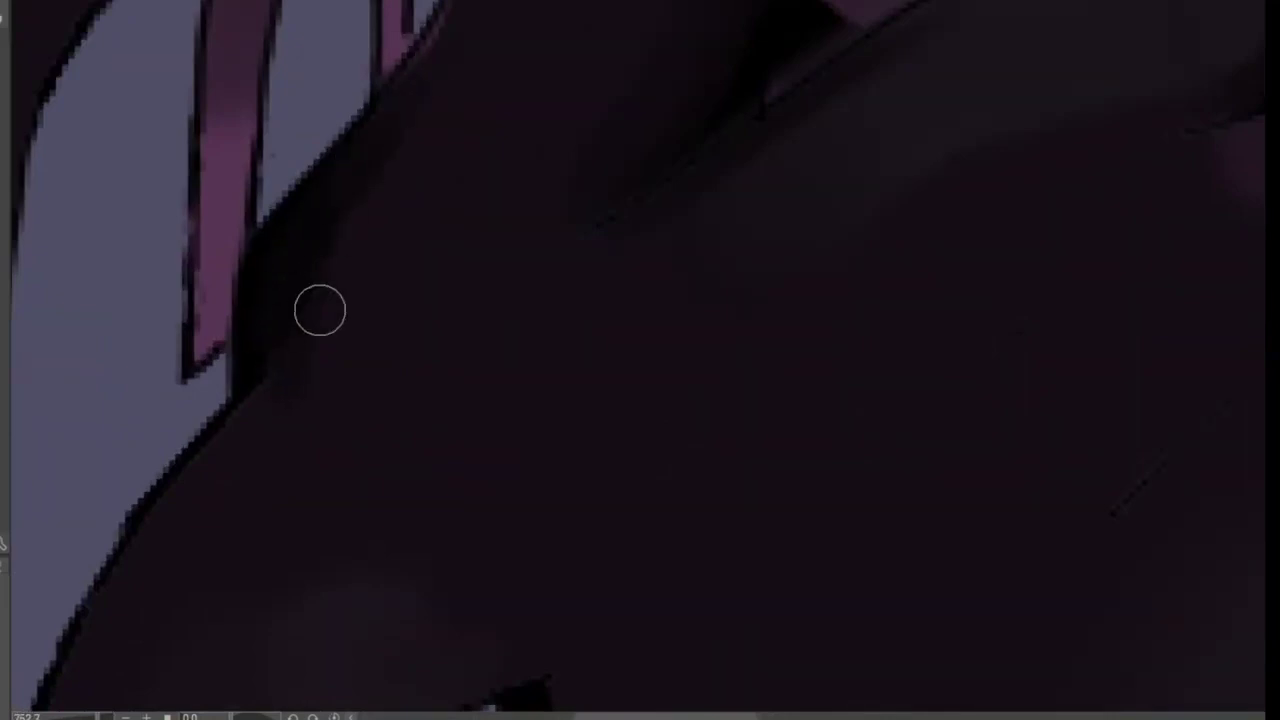
drag(320, 311, 487, 193)
- Soften the black shadows along the belly's lower edge and at the near wing's wrist
scroll(630, 370, up, 3)
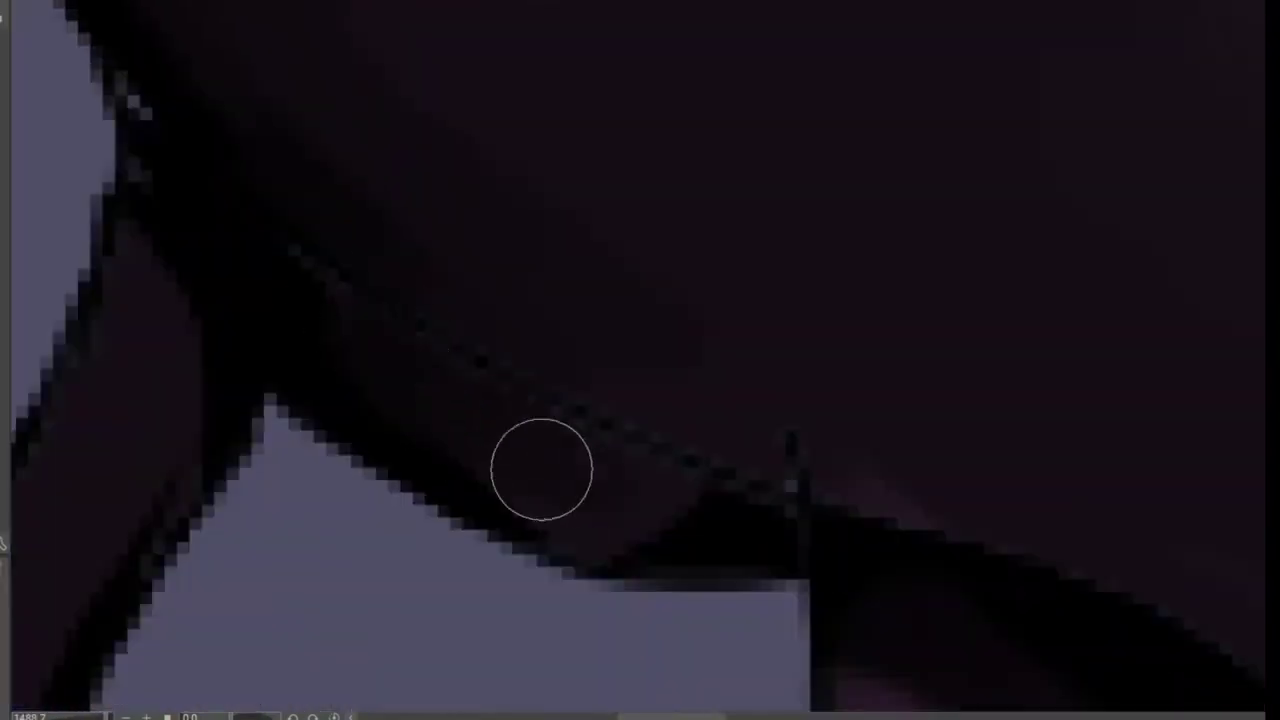
scroll(411, 323, down, 5)
scroll(697, 374, up, 4)
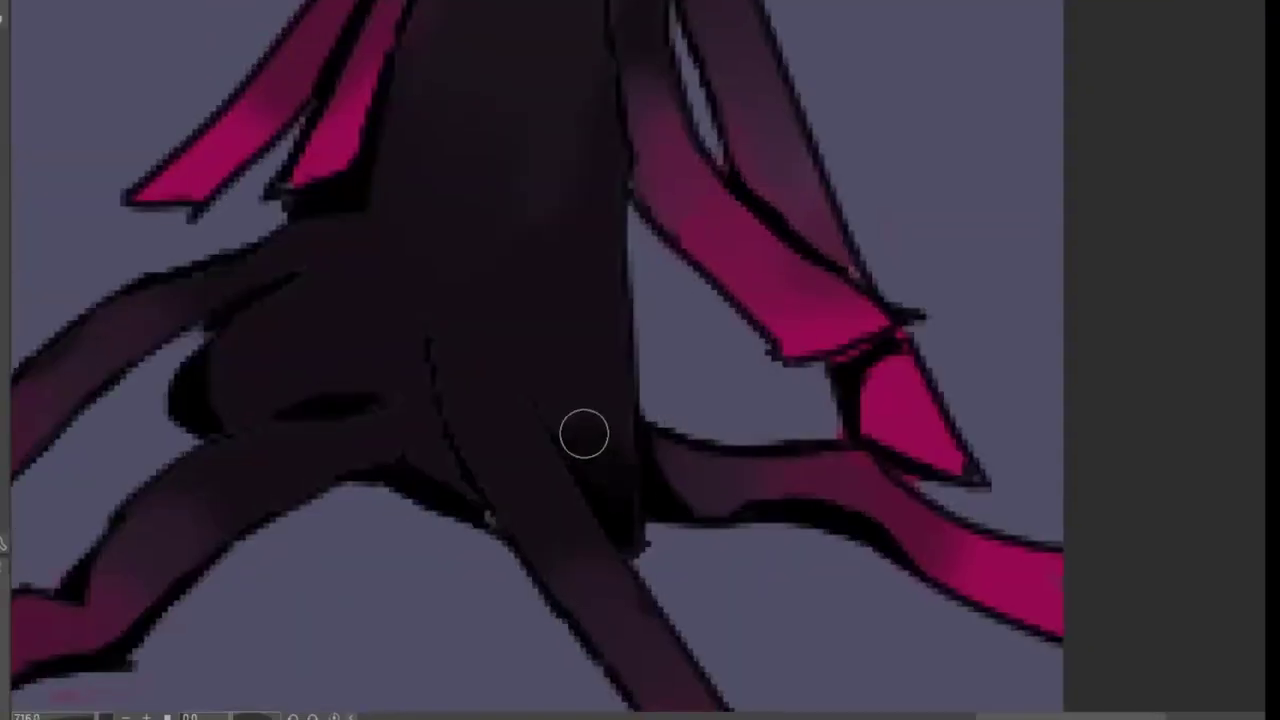
scroll(696, 486, down, 2)
scroll(371, 366, down, 2)
drag(531, 457, 714, 386)
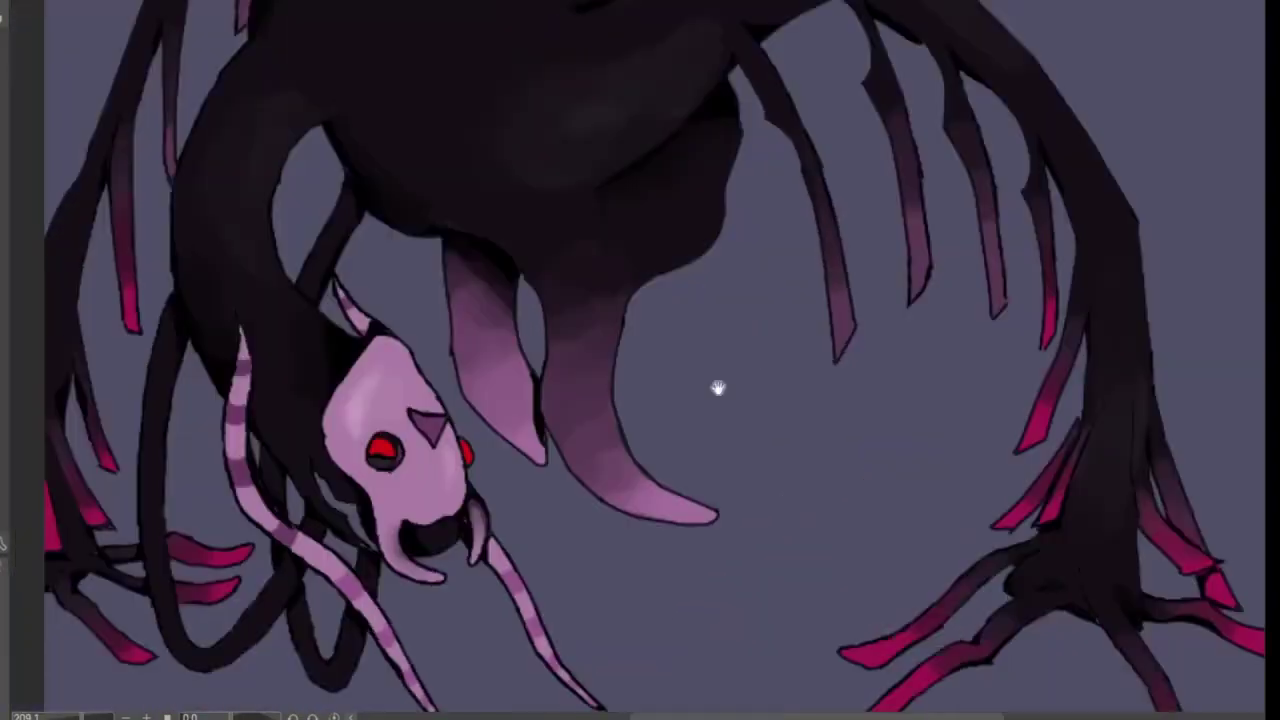
scroll(401, 298, up, 2)
scroll(401, 298, down, 1)
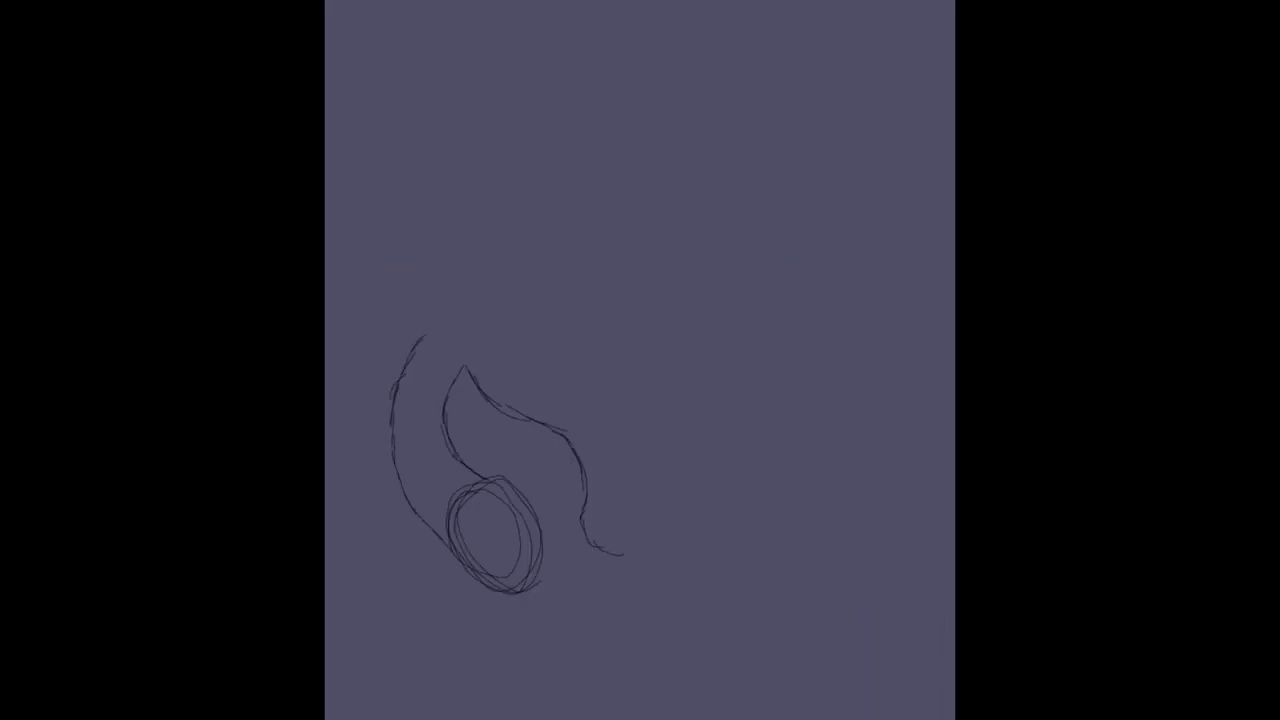
- Sketch the near and far hind legs hanging below the belly with rounded ends
drag(580, 515, 640, 568)
drag(528, 422, 538, 505)
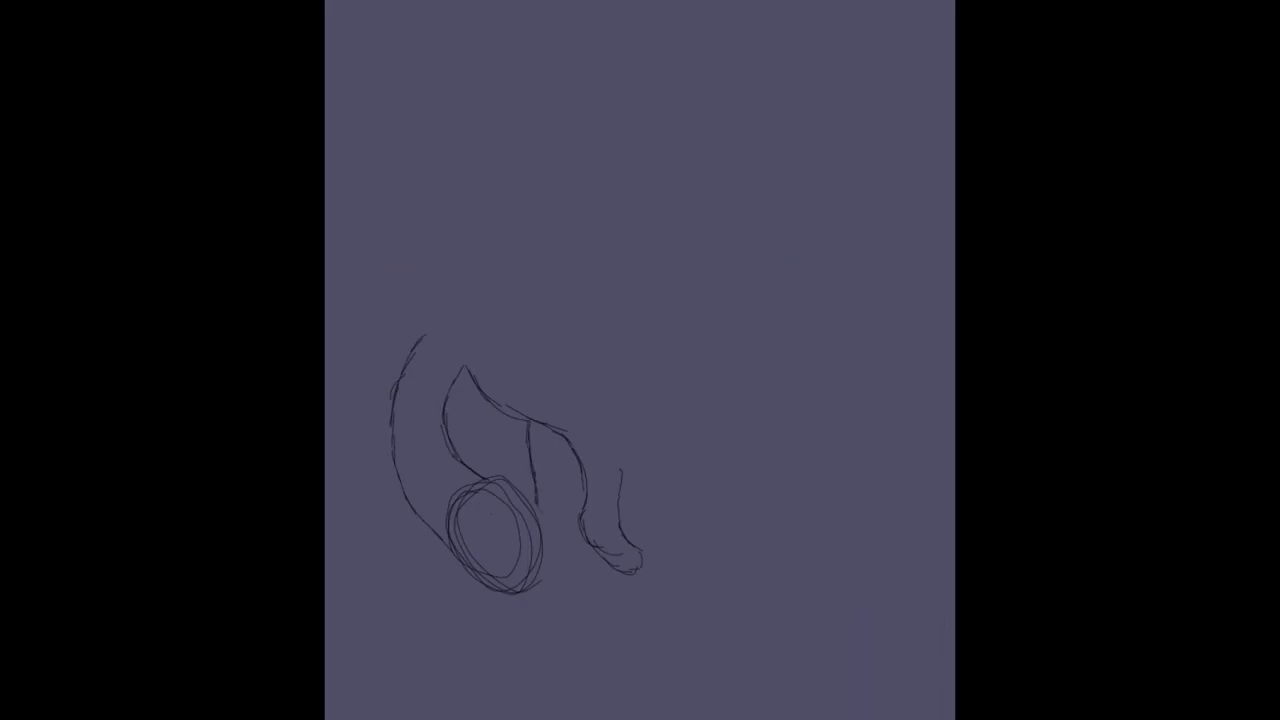
drag(566, 448, 584, 512)
- Sketch the near wing arching from the body down to a flared wrist, including its upper and lower edges
drag(572, 420, 700, 318)
mouse_move(700, 315)
mouse_down()
mouse_move(865, 468)
mouse_move(822, 610)
mouse_up()
drag(822, 612, 890, 650)
drag(884, 545, 890, 630)
mouse_move(556, 340)
mouse_down()
mouse_move(756, 250)
mouse_move(895, 490)
mouse_up()
- Sketch the far wing rising to a sharp peak and sweeping down to the canvas edge
drag(430, 330, 478, 198)
mouse_move(476, 200)
mouse_down()
mouse_move(348, 468)
mouse_move(330, 610)
mouse_up()
drag(510, 160, 498, 324)
drag(480, 188, 496, 135)
mouse_move(496, 135)
mouse_down()
mouse_move(510, 165)
mouse_move(378, 300)
mouse_move(330, 416)
mouse_up()
- Sketch the humped back line between the wings and the bulging haunch above the near hind leg
mouse_move(476, 308)
mouse_down()
mouse_move(530, 268)
mouse_move(628, 300)
mouse_up()
drag(676, 362, 670, 410)
drag(670, 422, 634, 458)
drag(678, 346, 674, 414)
drag(656, 440, 624, 468)
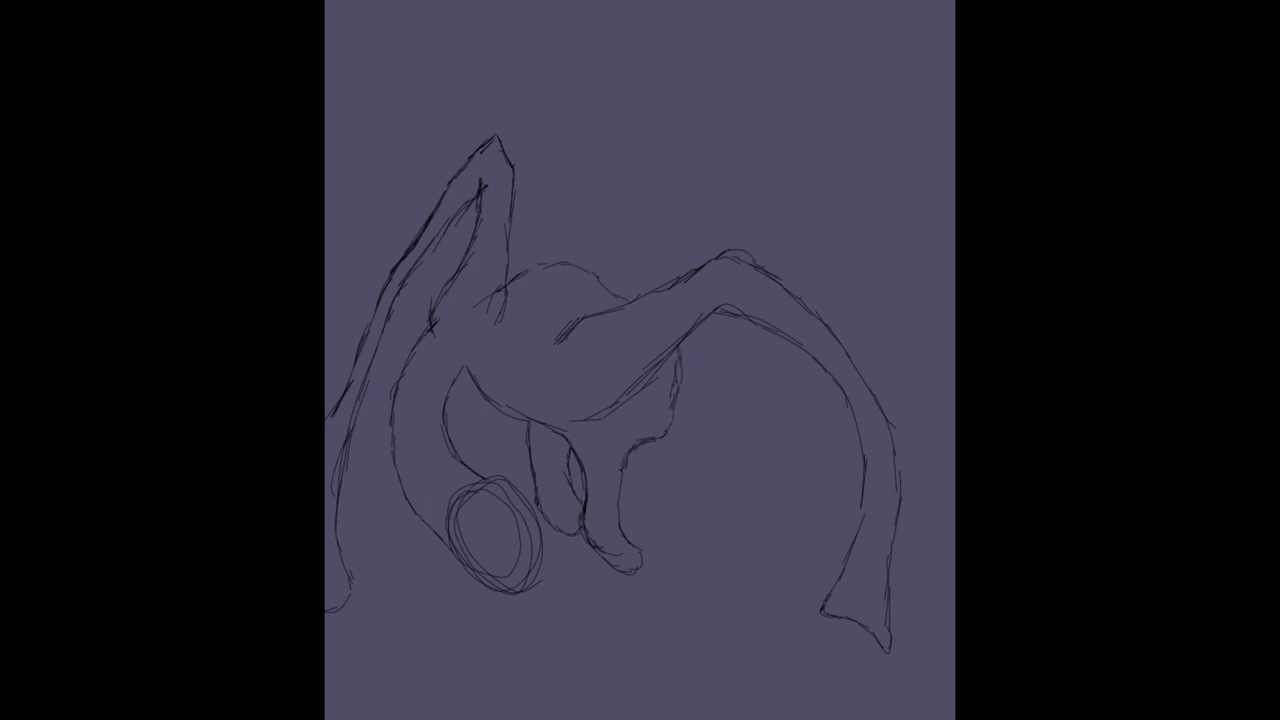
drag(676, 402, 656, 436)
- Sketch a pointed, curved dorsal fin behind the near wing and a small one beside the far wing
drag(568, 290, 610, 256)
drag(610, 254, 680, 244)
mouse_move(522, 258)
mouse_down()
mouse_move(476, 304)
mouse_move(530, 248)
mouse_up()
- Sketch long spreading fingers and short strips at the end of the near wing
drag(874, 602, 920, 702)
drag(858, 594, 890, 656)
drag(906, 612, 954, 664)
drag(894, 630, 936, 650)
drag(840, 588, 766, 636)
drag(850, 620, 784, 656)
- Sketch a row of narrow hanging strips along the near wing's underside down to the wrist
drag(692, 350, 734, 478)
drag(694, 330, 738, 444)
drag(744, 312, 756, 396)
drag(758, 378, 764, 472)
drag(746, 300, 770, 450)
drag(776, 330, 788, 388)
mouse_move(774, 324)
mouse_down()
mouse_move(790, 454)
mouse_move(800, 450)
mouse_up()
drag(830, 370, 834, 446)
drag(842, 368, 846, 534)
mouse_move(834, 456)
mouse_down()
mouse_move(866, 530)
mouse_move(858, 502)
mouse_up()
mouse_move(884, 510)
mouse_down()
mouse_move(930, 600)
mouse_move(812, 580)
mouse_up()
- Sketch narrow hanging strips along the inner edge of the far wing
drag(438, 236, 424, 322)
drag(450, 214, 434, 308)
drag(402, 286, 384, 358)
drag(468, 194, 452, 266)
drag(394, 338, 360, 476)
drag(348, 470, 346, 550)
- Sketch the spreading fingers of the far wing's hand and rework the near hand's finger tips
drag(352, 590, 430, 618)
drag(352, 580, 432, 598)
drag(352, 592, 416, 598)
drag(332, 604, 378, 648)
drag(362, 506, 330, 580)
drag(750, 636, 790, 614)
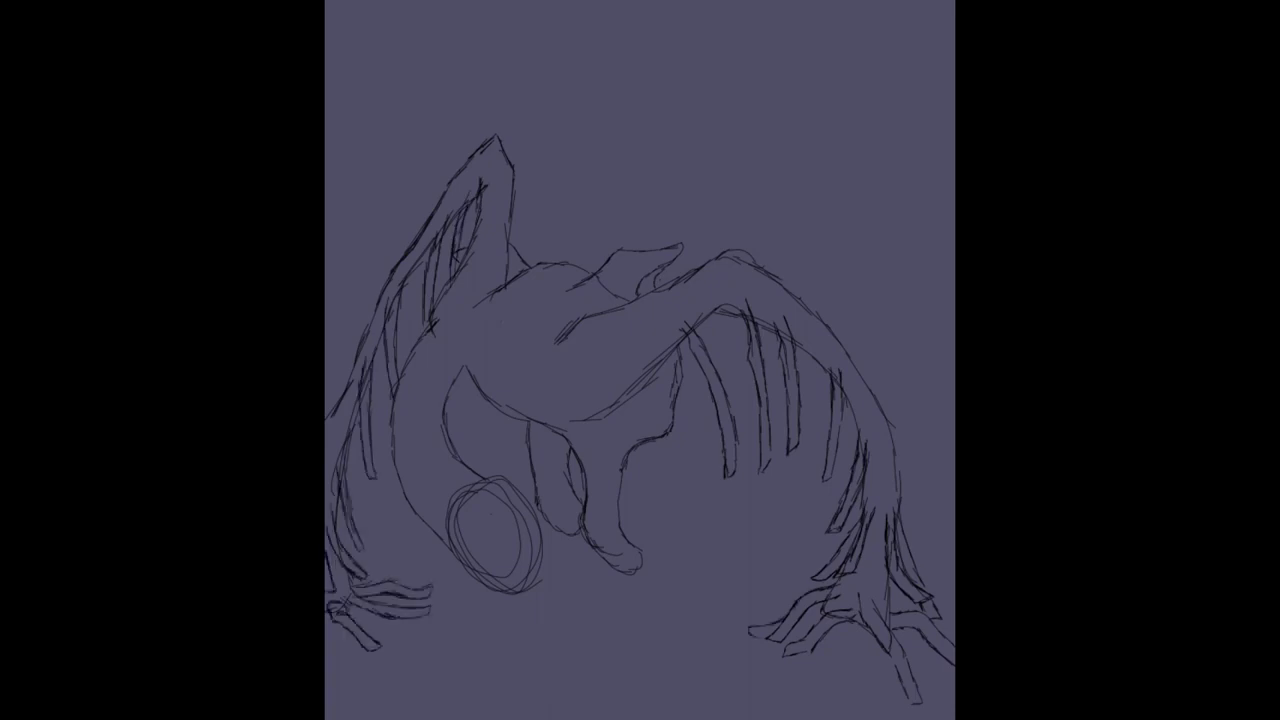
- Redraw both hind legs with pointed tips and strengthen the belly and haunch lines
drag(620, 486, 616, 550)
drag(588, 532, 652, 572)
drag(562, 446, 586, 552)
drag(540, 506, 586, 550)
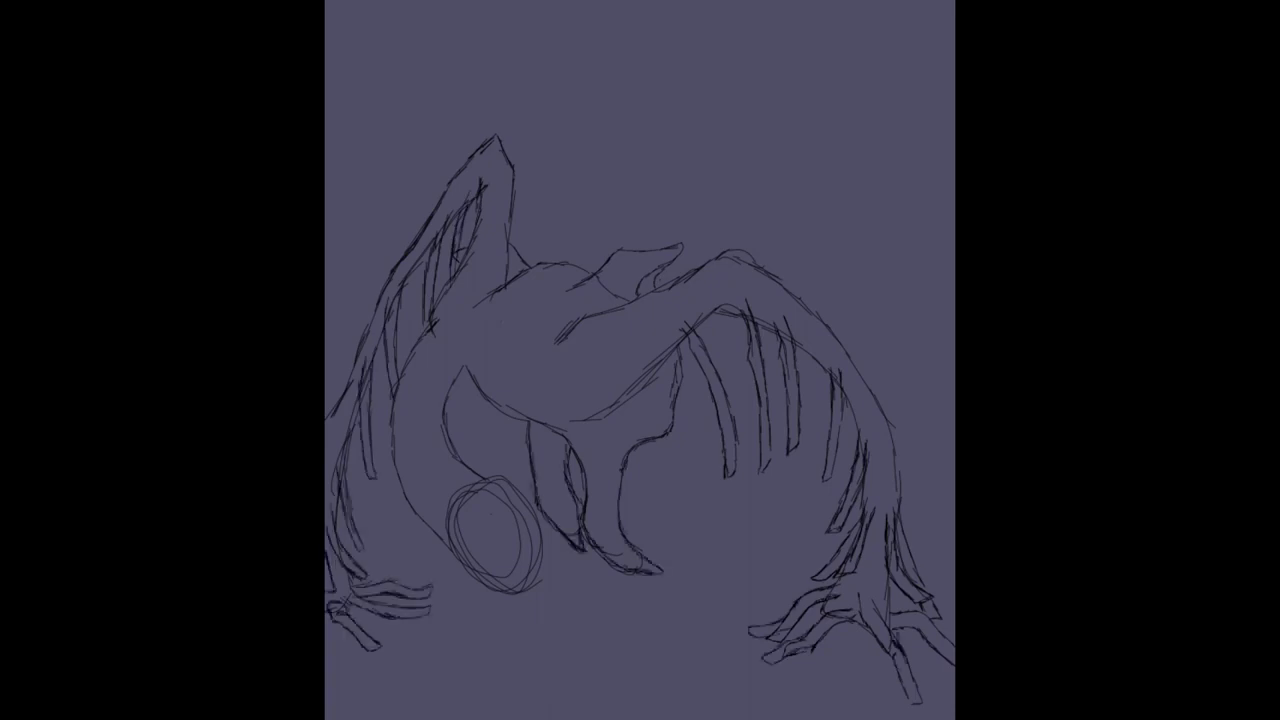
drag(452, 368, 532, 428)
drag(642, 550, 666, 572)
drag(654, 440, 622, 470)
- Strengthen the neck and head outlines and sketch the eye, jaw and mandibles on the face
drag(408, 398, 392, 518)
drag(444, 420, 470, 584)
drag(486, 484, 530, 590)
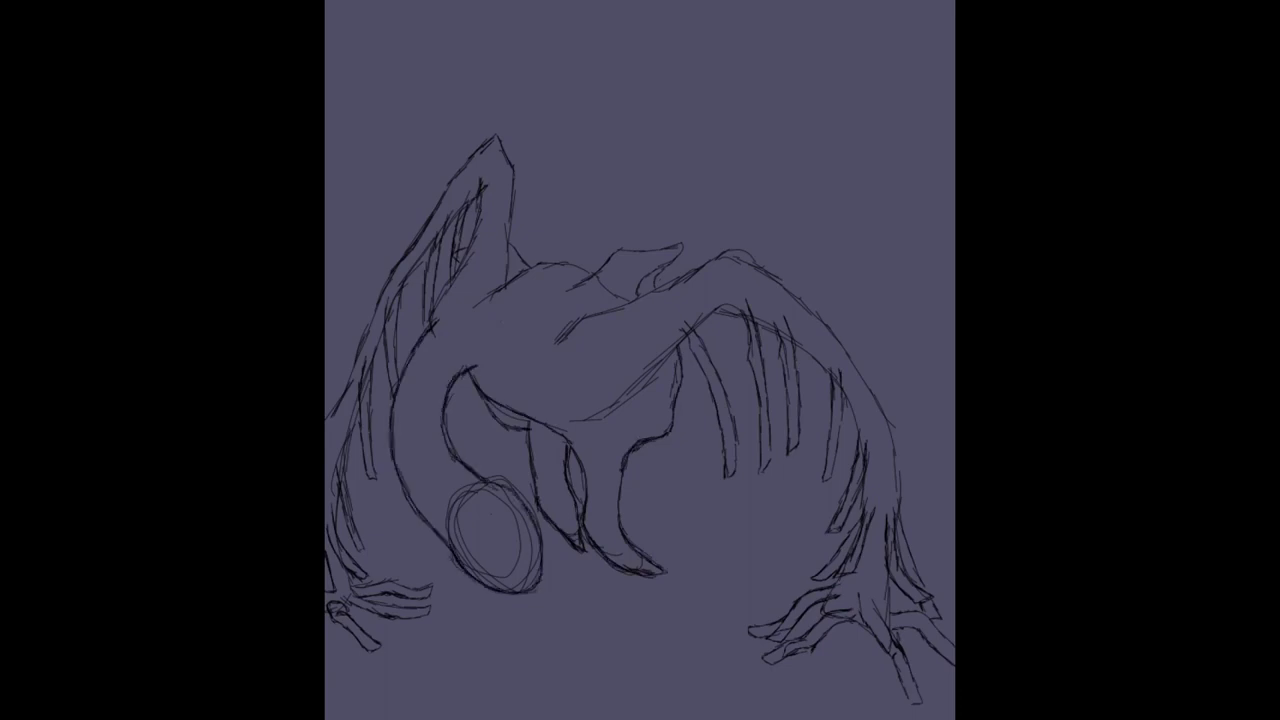
mouse_move(520, 495)
mouse_down()
mouse_move(470, 570)
mouse_move(484, 588)
mouse_up()
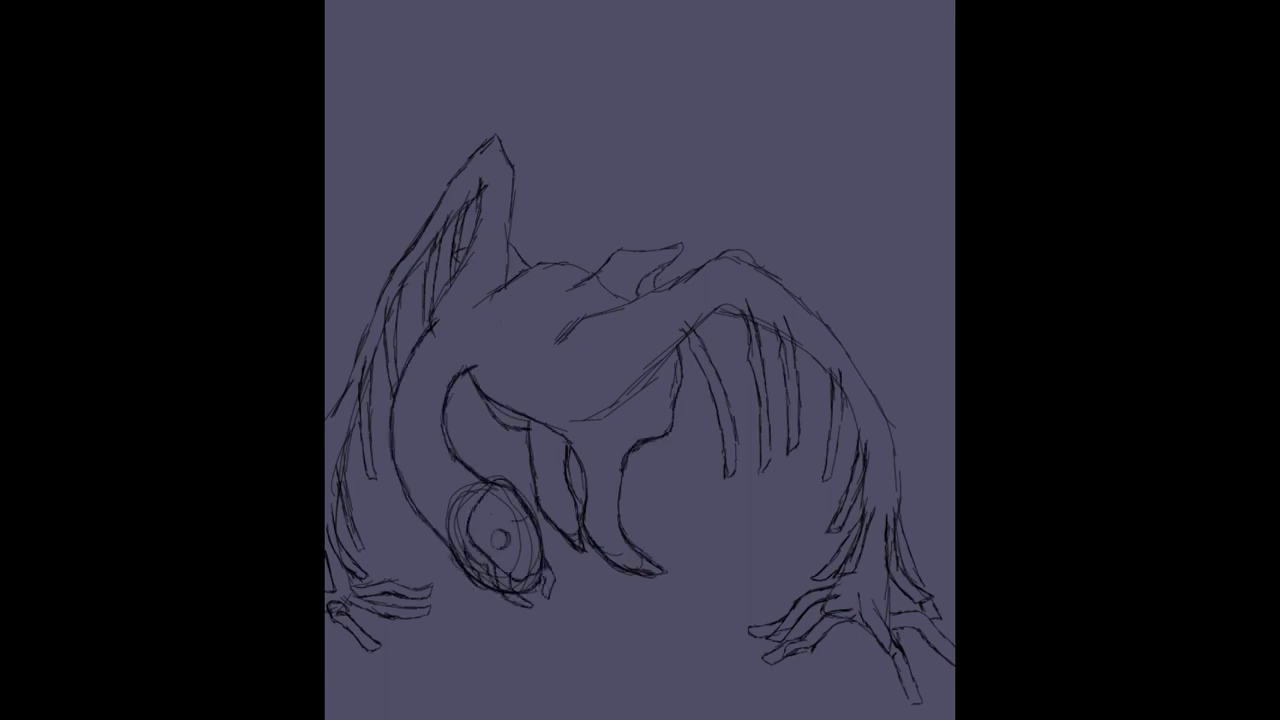
- Sketch two long tapering antennae trailing down from either side of the head
mouse_move(424, 468)
mouse_down()
mouse_move(450, 572)
mouse_move(552, 696)
mouse_up()
drag(474, 608, 532, 684)
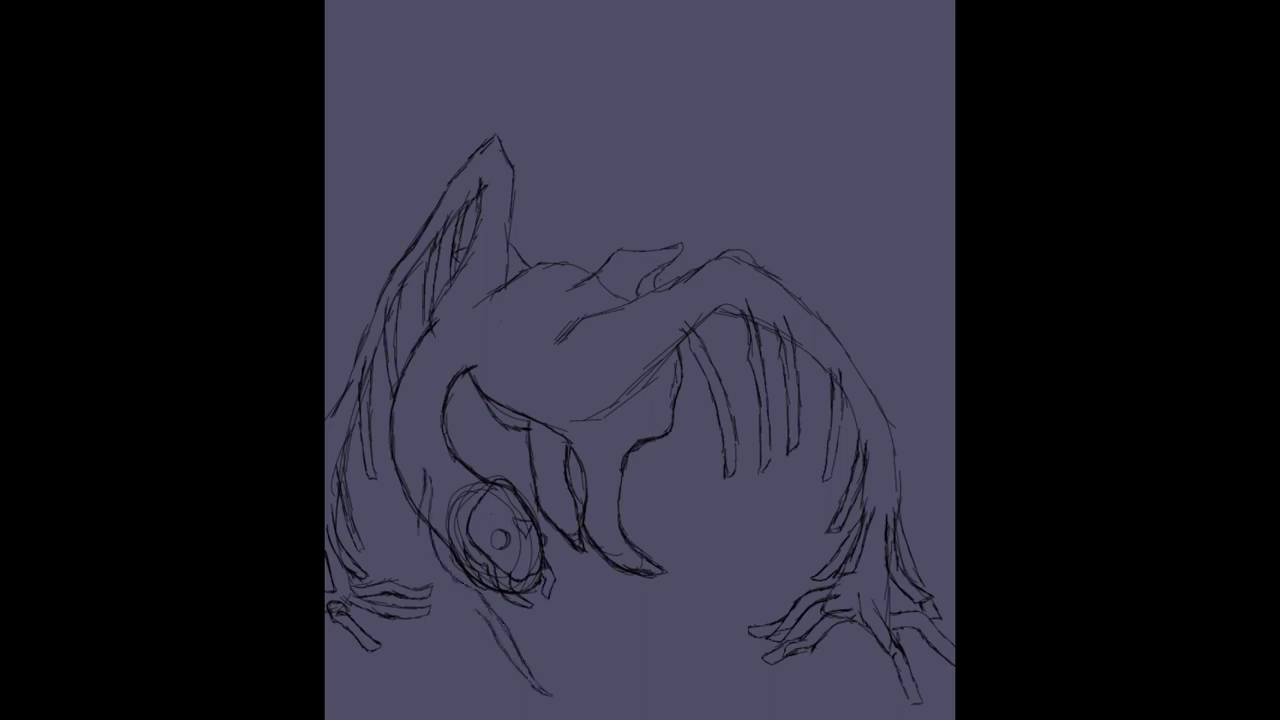
drag(418, 528, 498, 632)
mouse_move(552, 594)
mouse_down()
mouse_move(616, 640)
mouse_move(622, 664)
mouse_up()
- Sketch the thin tail looping behind the neck and head
drag(414, 602, 460, 642)
drag(376, 448, 388, 590)
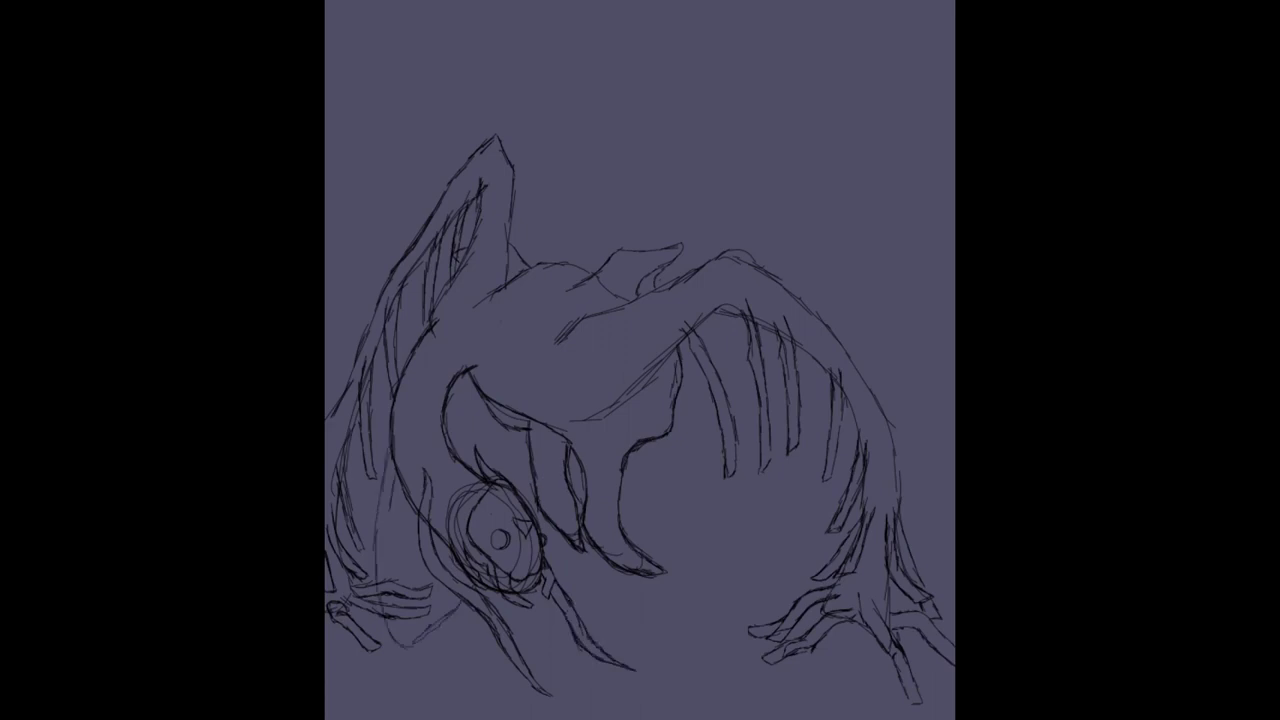
mouse_move(384, 482)
mouse_down()
mouse_move(392, 566)
mouse_move(494, 662)
mouse_up()
drag(464, 414, 490, 458)
drag(458, 610, 470, 654)
drag(484, 614, 472, 650)
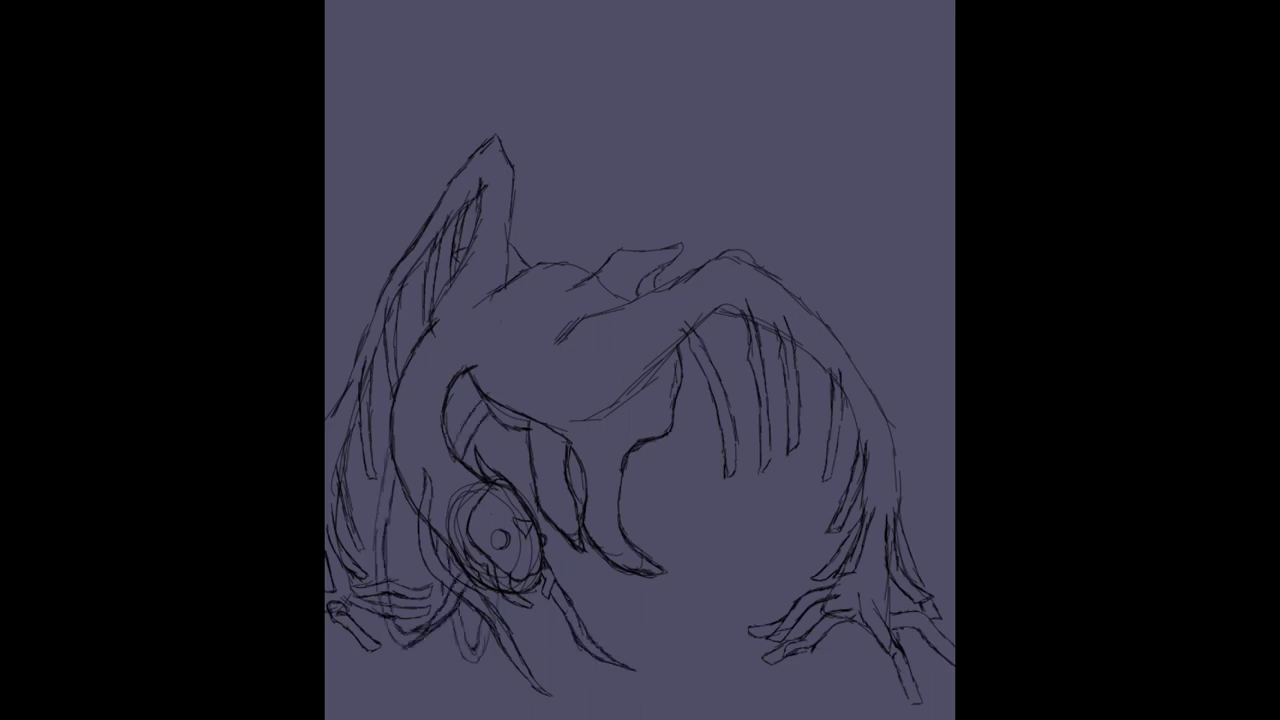
- Trace the neck's curve and the far wing's hanging strips with clean, dark lines over the faded sketch
drag(446, 432, 482, 482)
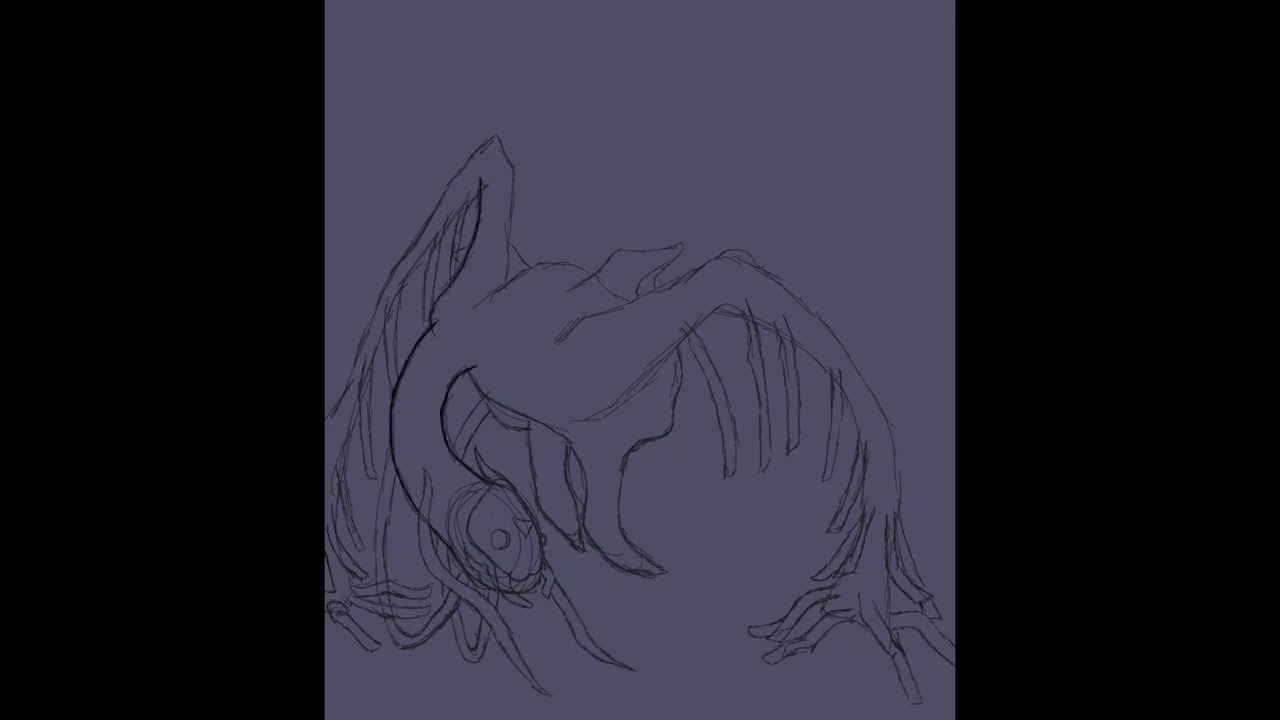
drag(456, 232, 450, 284)
drag(460, 214, 424, 322)
mouse_move(434, 236)
mouse_down()
mouse_move(408, 274)
mouse_move(382, 402)
mouse_up()
drag(384, 334, 370, 474)
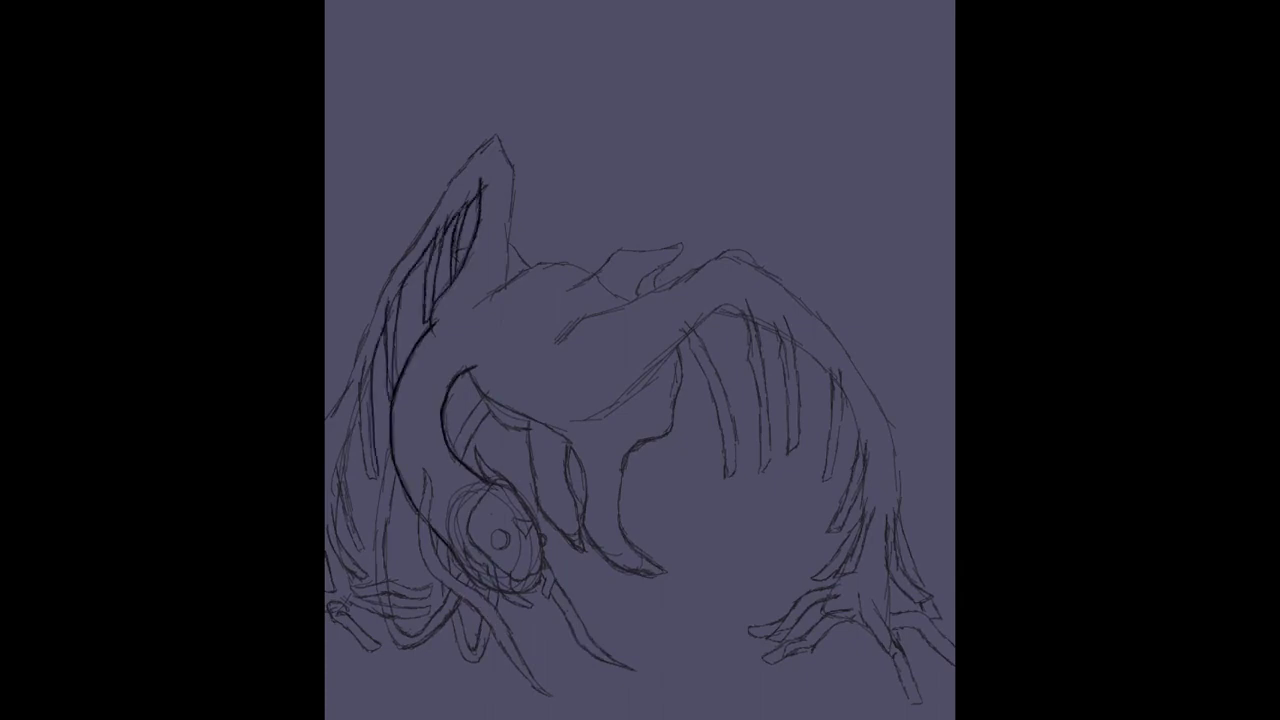
drag(378, 366, 368, 478)
drag(364, 378, 358, 468)
drag(366, 410, 360, 476)
mouse_move(350, 412)
mouse_down()
mouse_move(342, 462)
mouse_move(350, 424)
mouse_up()
- Trace clean lines over the far hand's fingers and the far wing's outer edge up to its peak
drag(362, 460, 326, 598)
drag(430, 612, 348, 604)
key(ctrl+z)
drag(384, 606, 330, 646)
drag(434, 586, 346, 592)
drag(392, 272, 326, 430)
drag(496, 138, 430, 254)
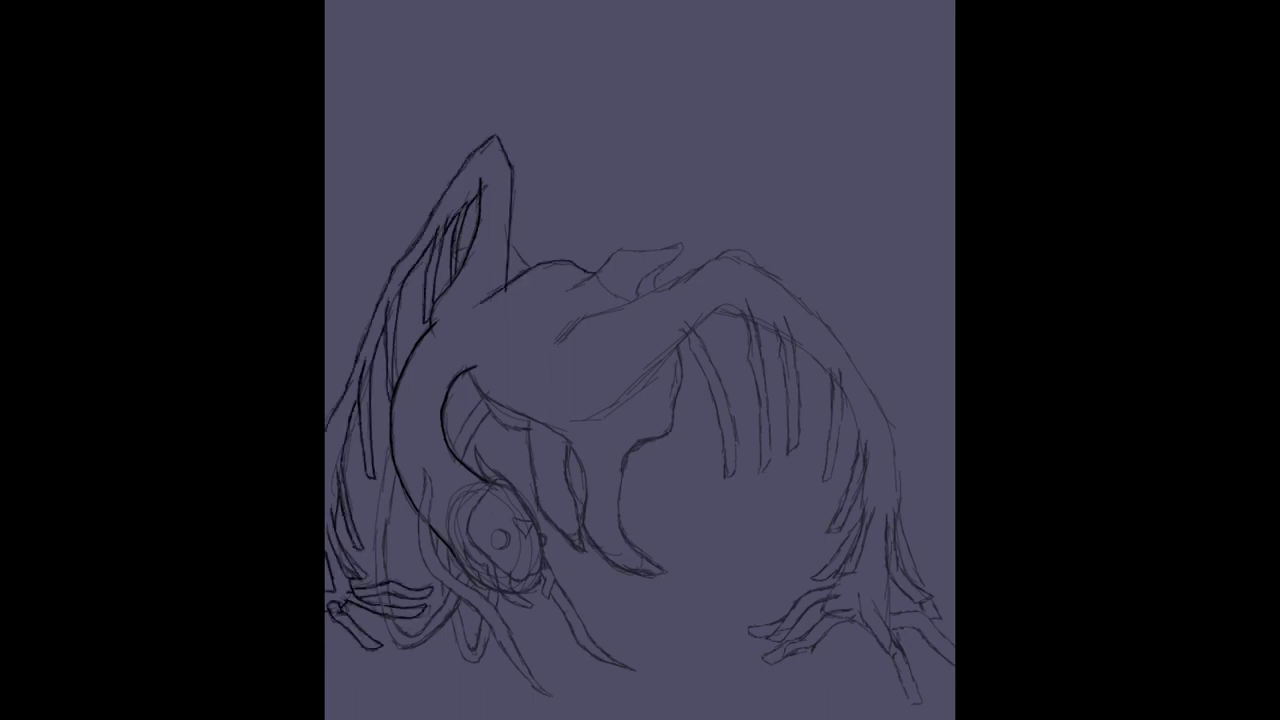
- Trace clean outlines for the haunch, both hind legs and the belly's lower edge
drag(684, 348, 668, 574)
drag(584, 418, 532, 546)
drag(470, 372, 560, 432)
- Trace the near wing's upper edge down to the wrist and draw clean outlines for its long fingers
mouse_move(556, 340)
mouse_down()
mouse_move(726, 252)
mouse_move(830, 320)
mouse_move(898, 496)
mouse_up()
mouse_move(898, 494)
mouse_down()
mouse_move(944, 620)
mouse_move(890, 580)
mouse_up()
mouse_move(892, 542)
mouse_down()
mouse_move(876, 636)
mouse_move(930, 716)
mouse_up()
mouse_move(892, 612)
mouse_down()
mouse_move(852, 658)
mouse_move(764, 664)
mouse_up()
drag(856, 620, 800, 650)
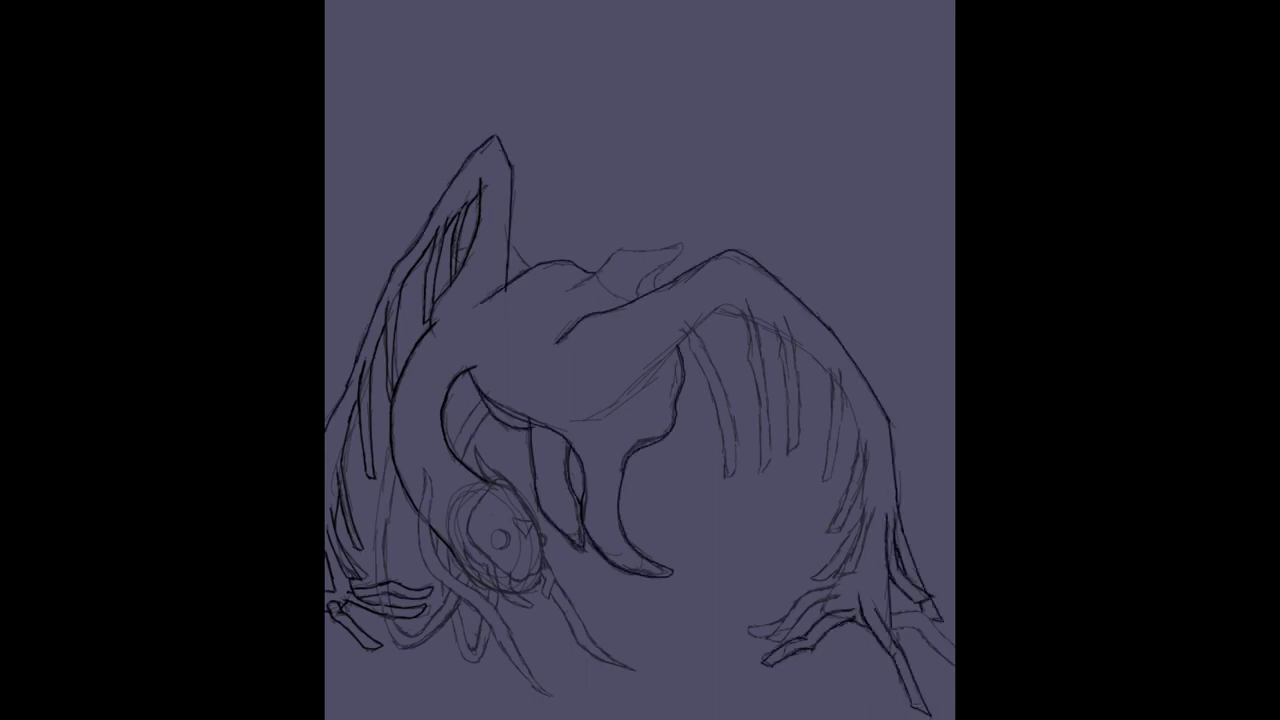
drag(838, 586, 790, 614)
mouse_move(800, 606)
mouse_down()
mouse_move(748, 646)
mouse_move(760, 646)
mouse_up()
drag(840, 590, 736, 648)
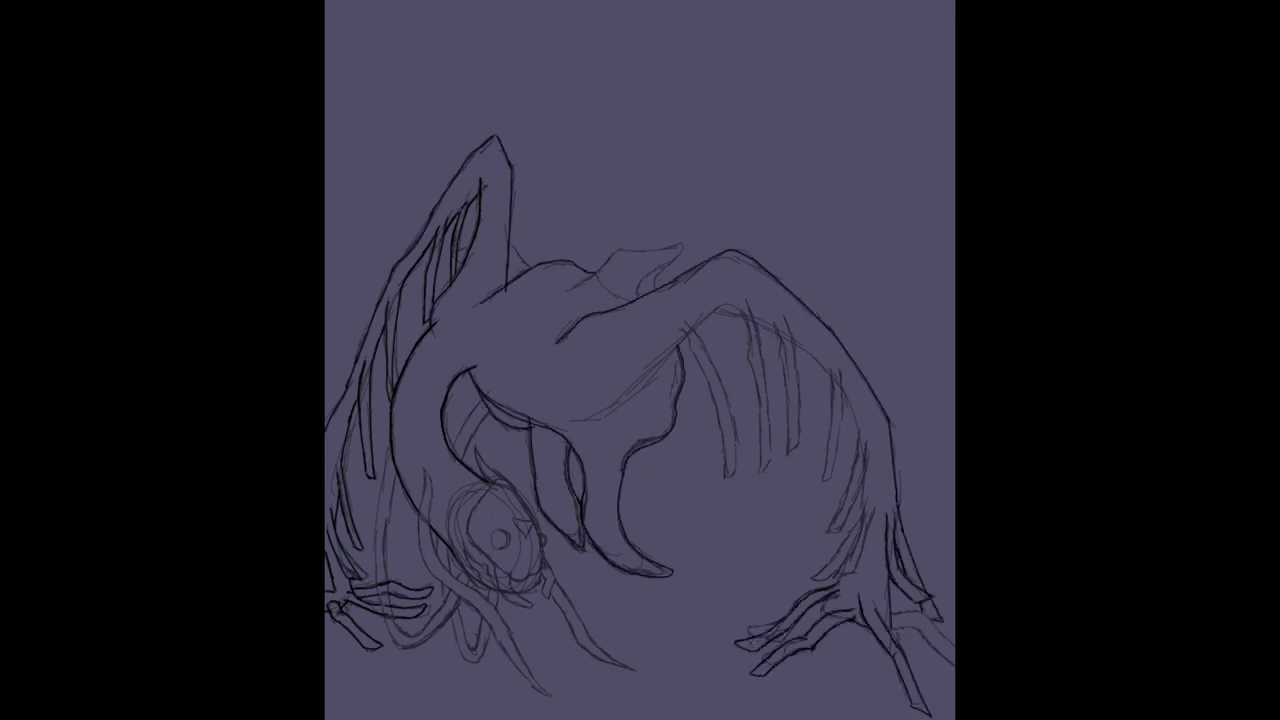
- Trace the near wing's lower edge and redraw its first hanging strips with notched, pointed shapes
mouse_move(586, 414)
mouse_down()
mouse_move(750, 304)
mouse_move(778, 462)
mouse_up()
drag(766, 354, 782, 444)
mouse_move(684, 334)
mouse_down()
mouse_move(718, 396)
mouse_move(740, 494)
mouse_up()
drag(682, 316, 714, 366)
drag(708, 352, 734, 418)
drag(754, 312, 800, 470)
drag(806, 364, 818, 444)
drag(792, 330, 836, 410)
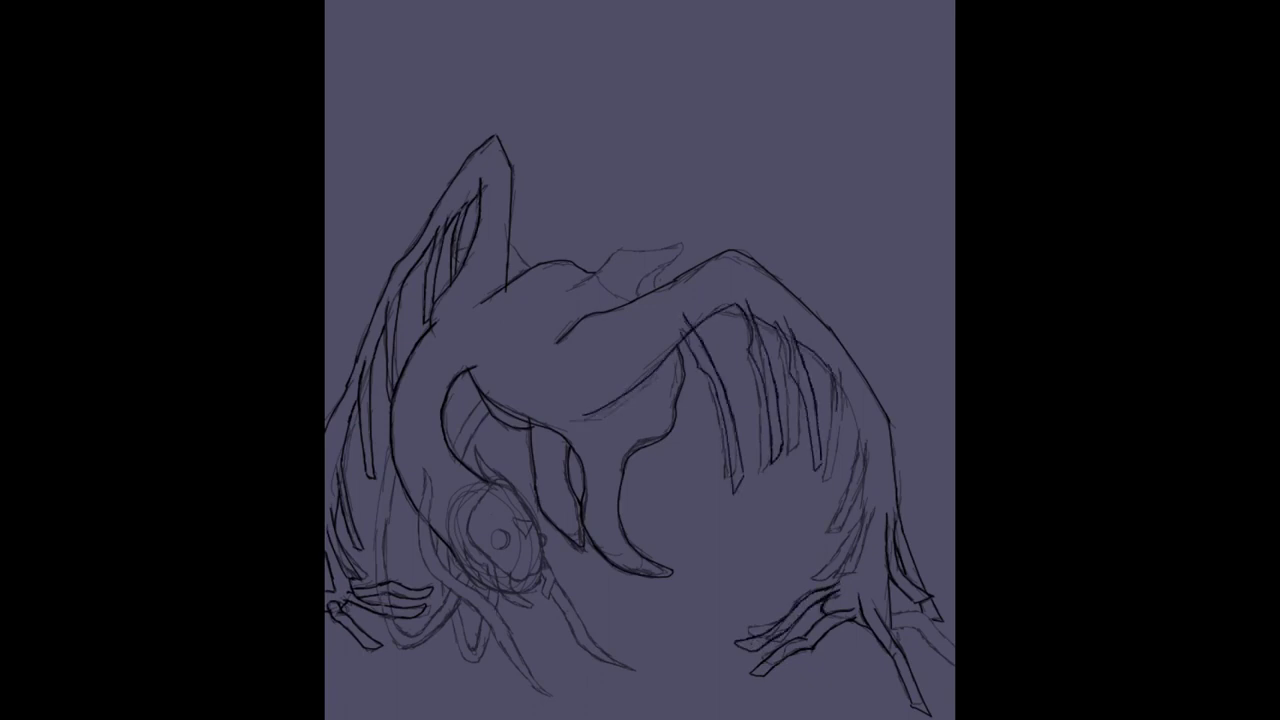
- Trace the strips and outermost finger near the near wing's wrist, and outline the large dorsal fin
drag(826, 364, 846, 486)
drag(840, 386, 856, 540)
mouse_move(862, 438)
mouse_down()
mouse_move(848, 532)
mouse_move(820, 580)
mouse_up()
drag(570, 288, 680, 244)
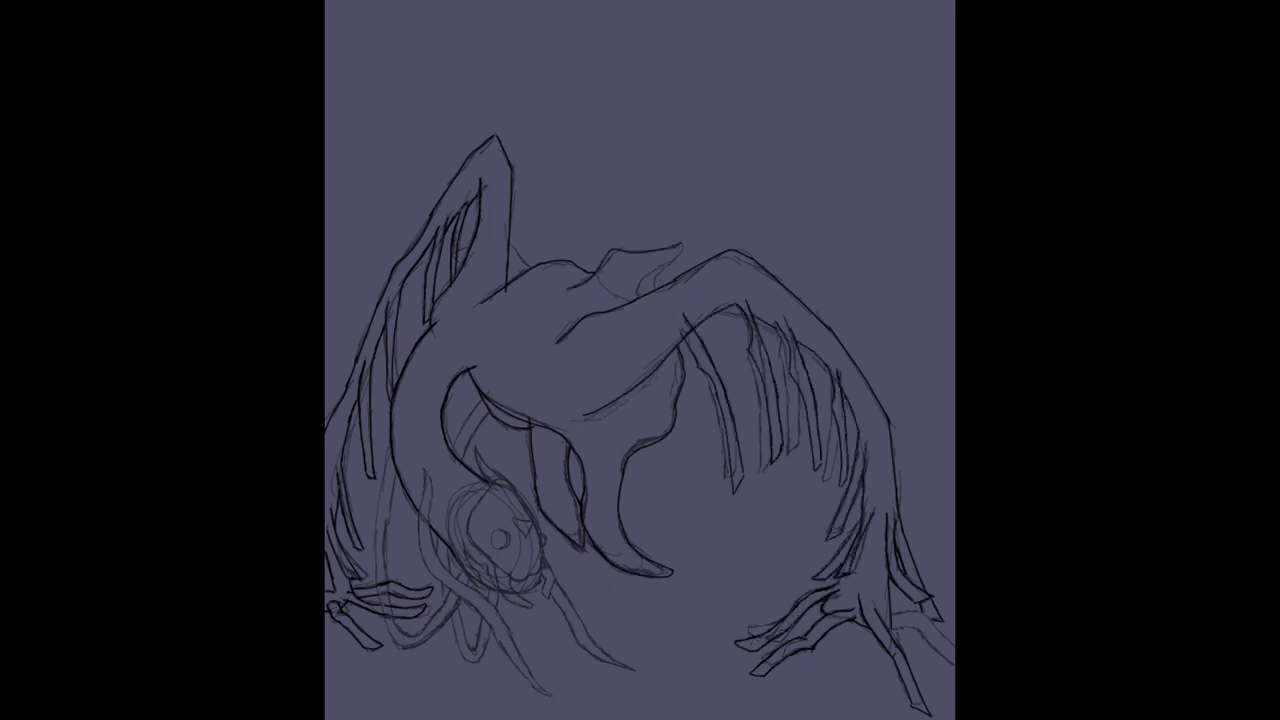
drag(894, 624, 954, 644)
- Trace clean lines over the head's facial details, small spike and two long antennae
mouse_move(490, 486)
mouse_down()
mouse_move(470, 550)
mouse_move(504, 548)
mouse_up()
mouse_move(530, 512)
mouse_down()
mouse_move(544, 546)
mouse_move(526, 536)
mouse_up()
drag(448, 466, 424, 574)
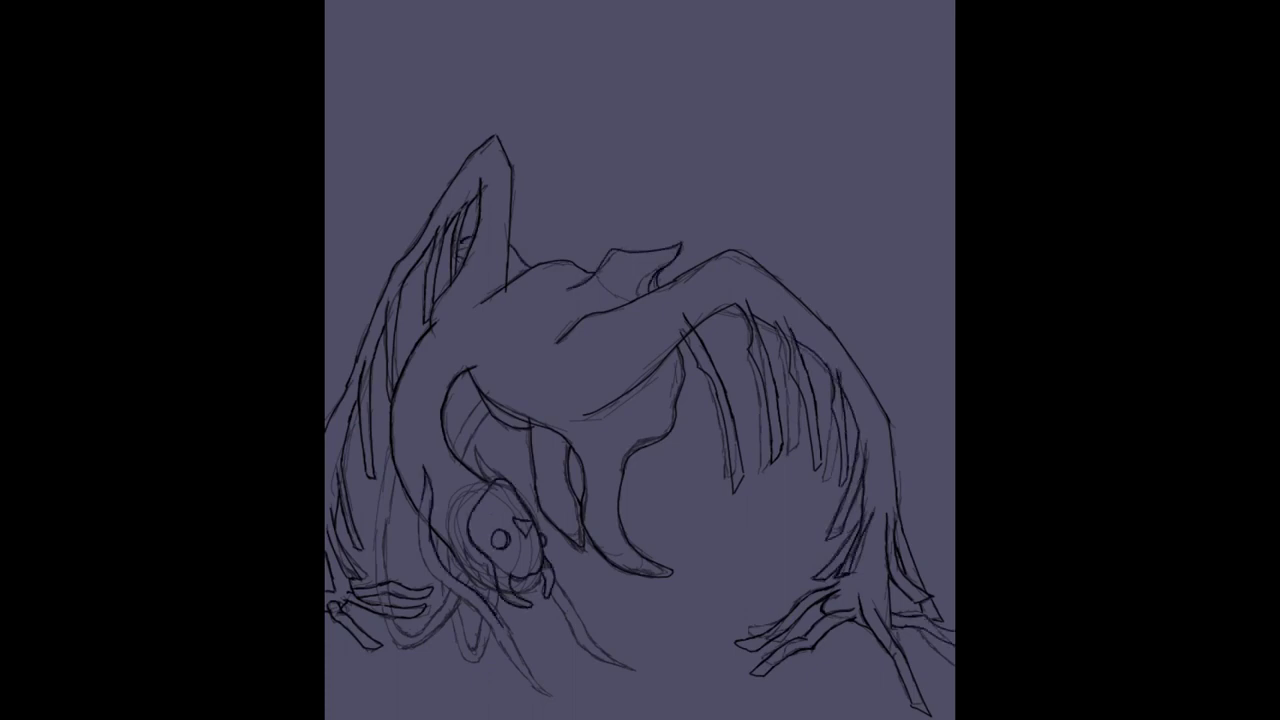
drag(506, 628, 548, 696)
drag(482, 618, 530, 682)
drag(488, 444, 474, 480)
drag(558, 584, 614, 672)
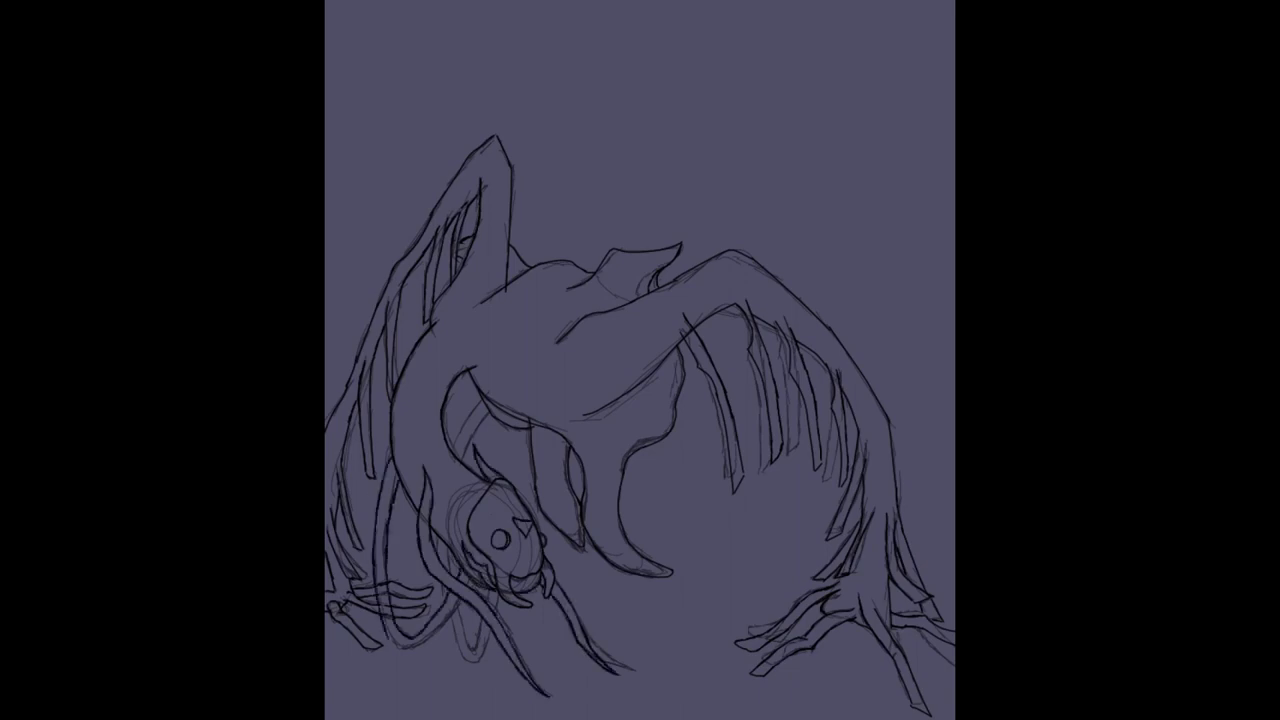
- Trace clean lines over the long looping tendrils that hang below the head and pass behind the curved neck
drag(458, 602, 442, 630)
drag(386, 652, 410, 634)
drag(444, 626, 406, 652)
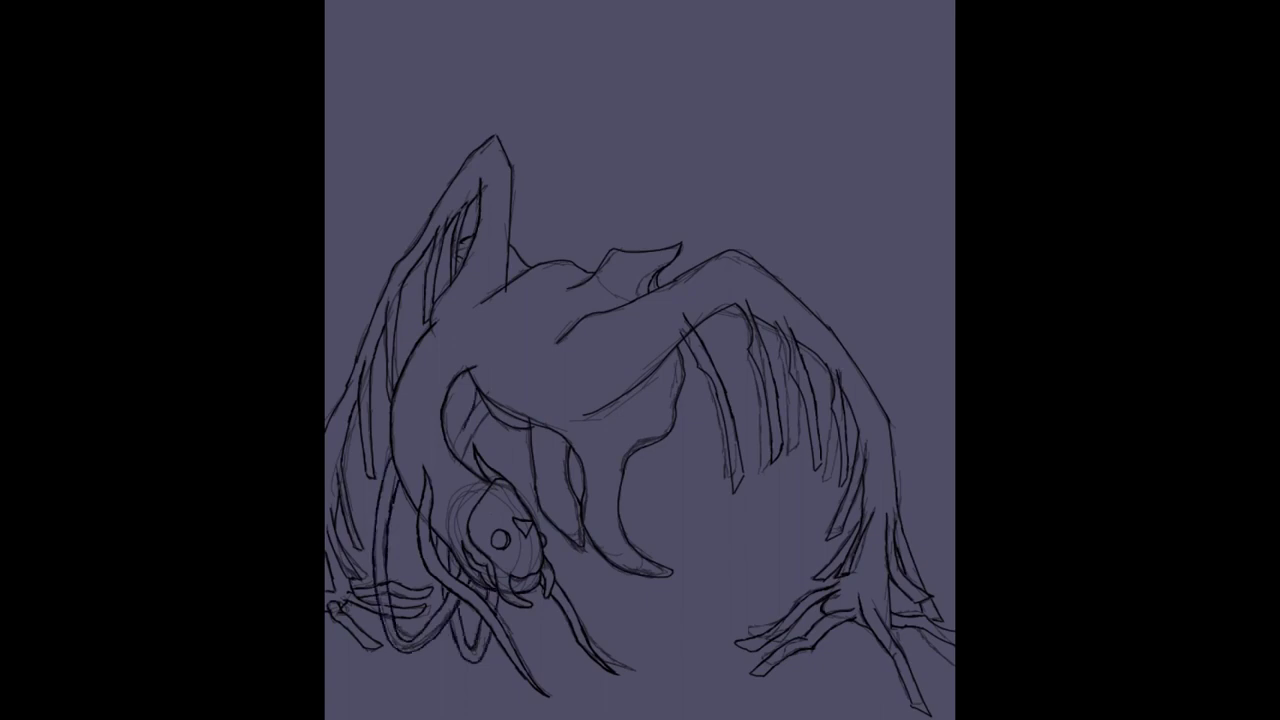
drag(482, 414, 488, 432)
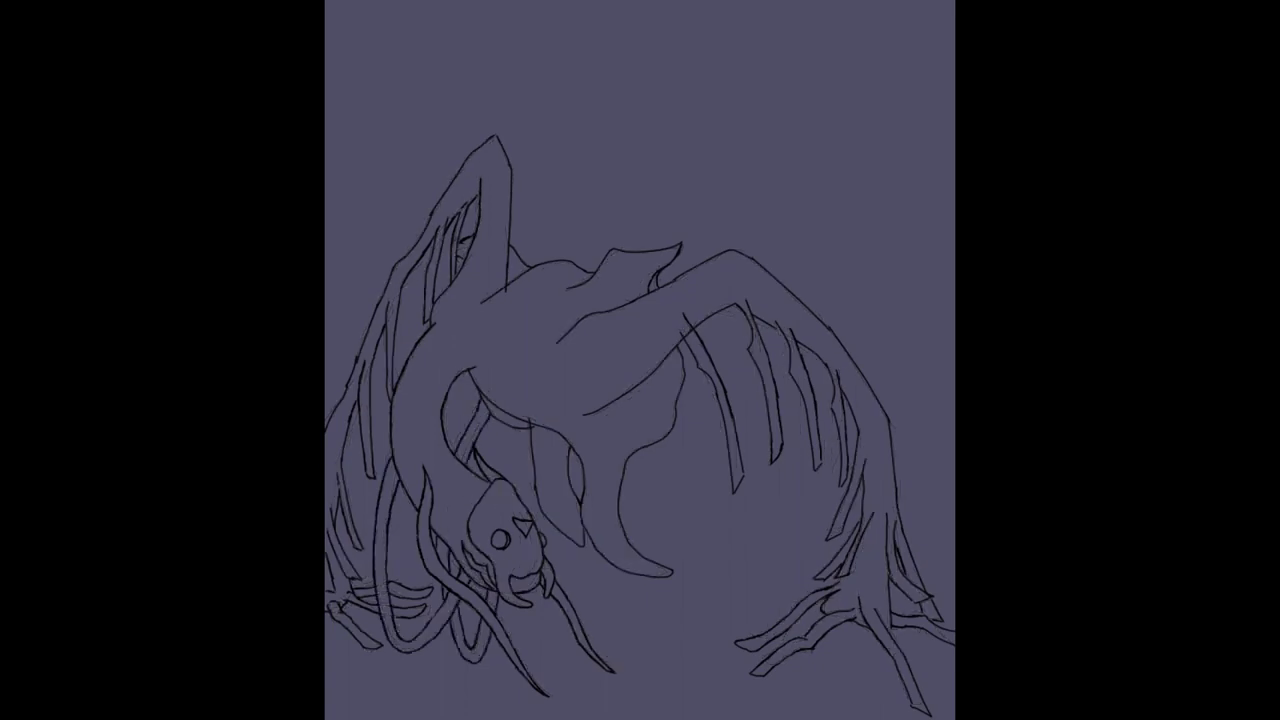